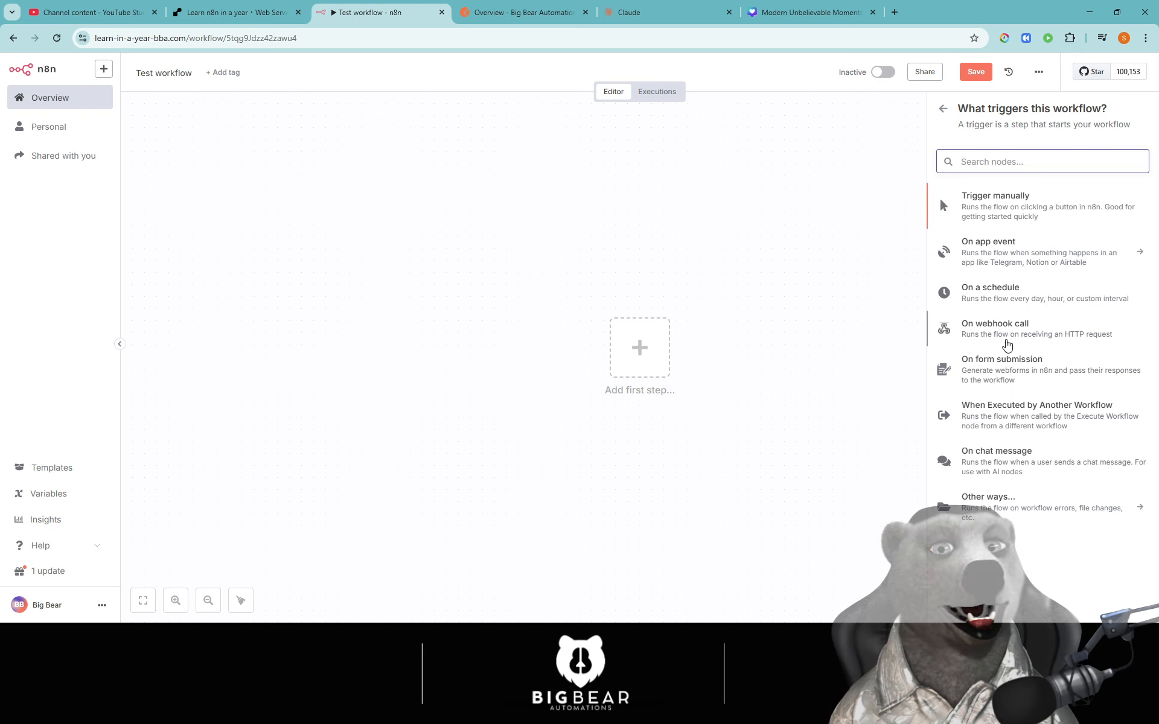
- Add an 'On webhook call' trigger to Test workflow and position the Webhook node on the canvas
left_click(941, 336)
left_click(543, 67)
left_click_drag(682, 385, 513, 336)
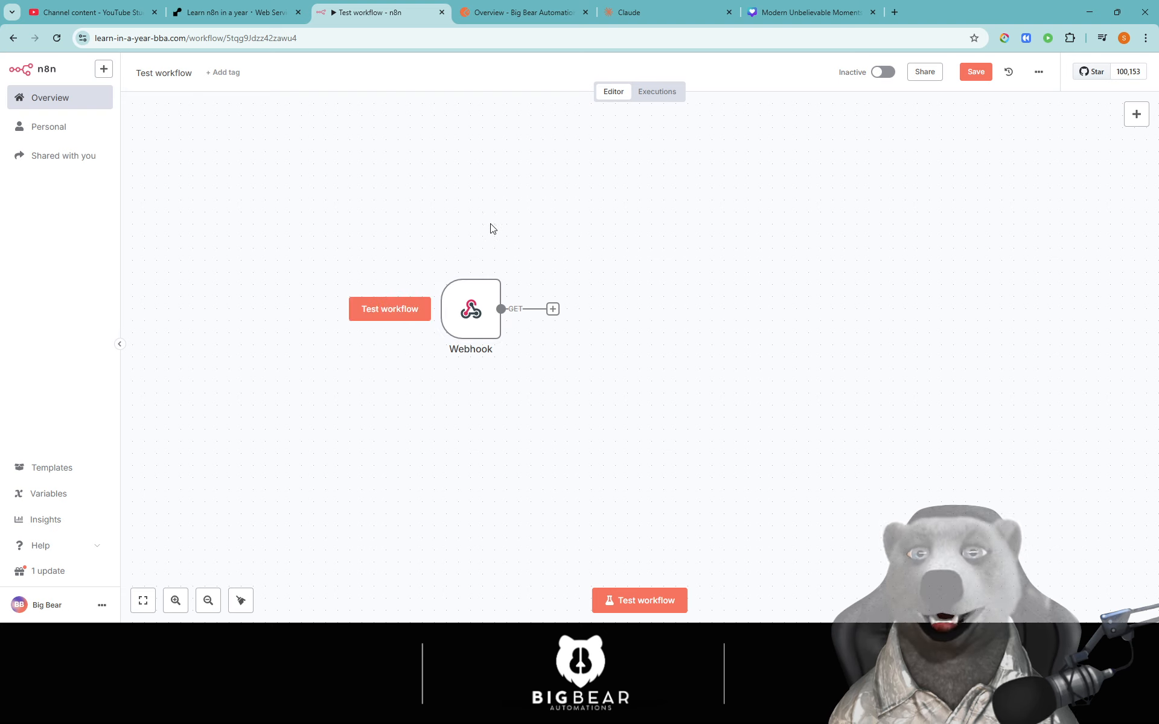
left_click_drag(483, 324, 485, 336)
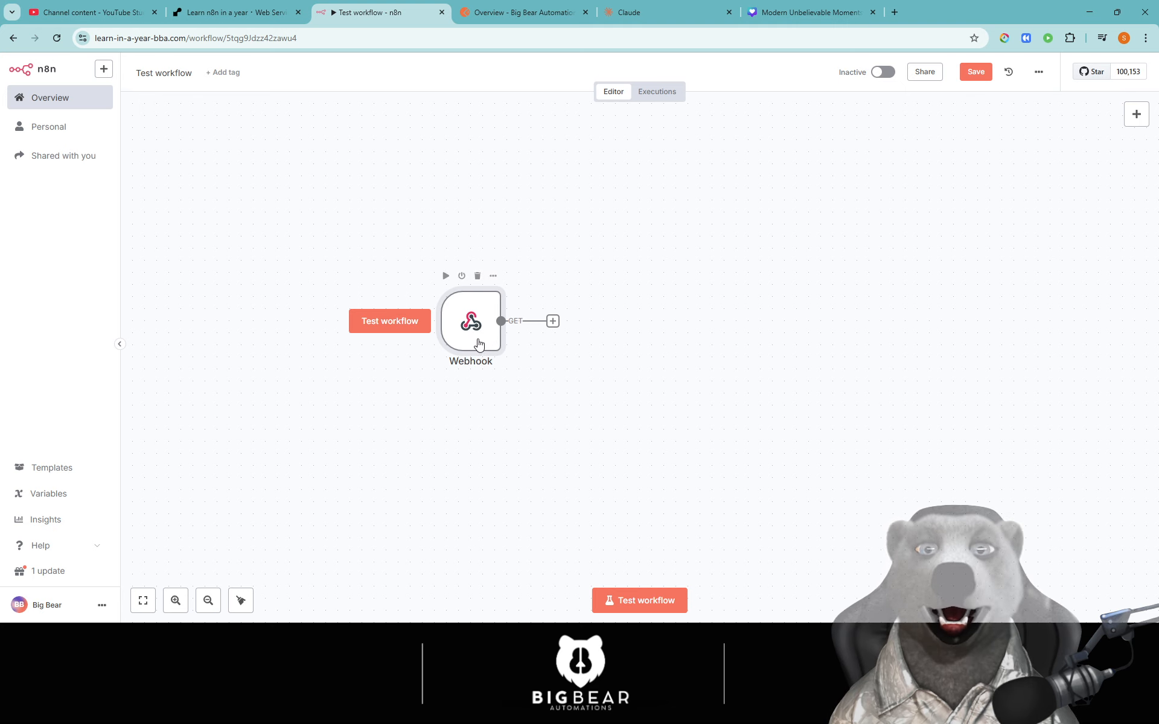
- Review the Webhook's HTTP Method options, keep GET, copy the 'HTTP Method' label and go to Claude
double_click(474, 322)
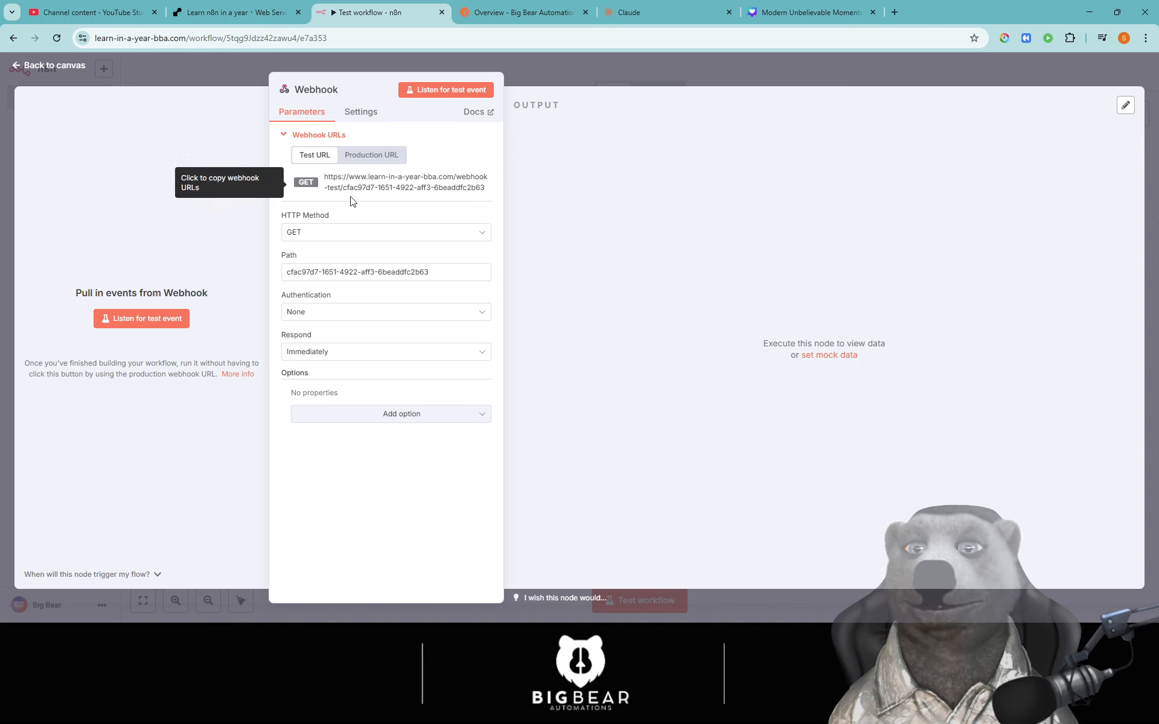
left_click(312, 233)
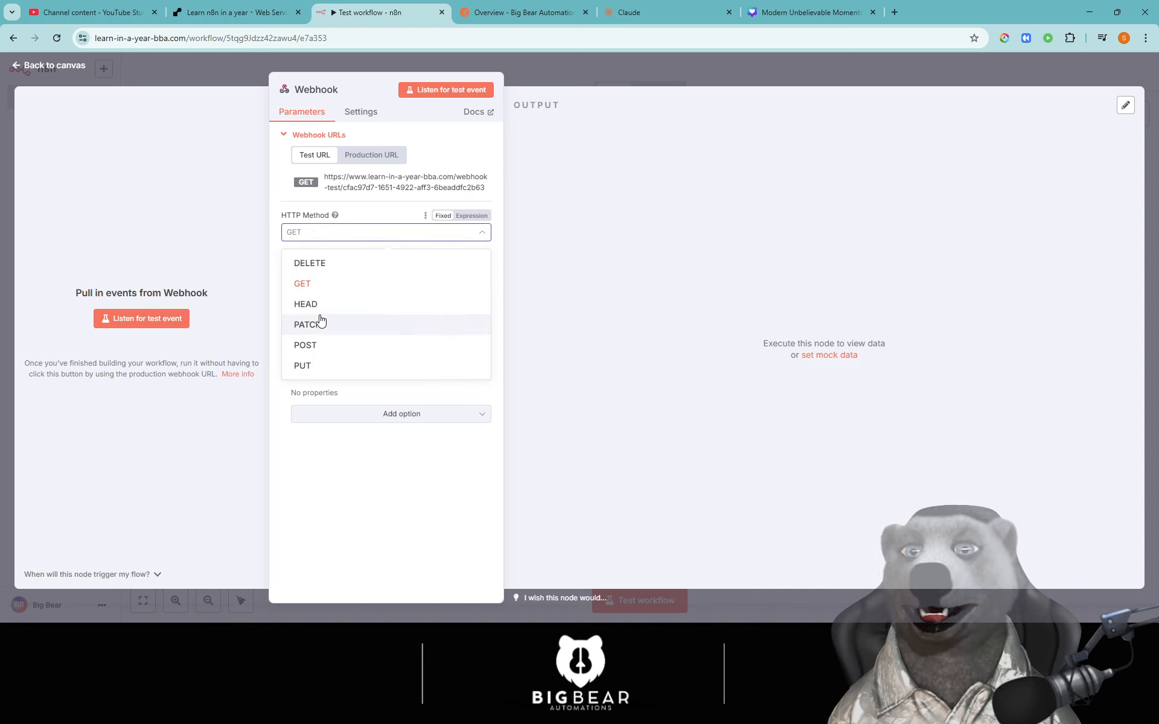
triple_click(301, 215)
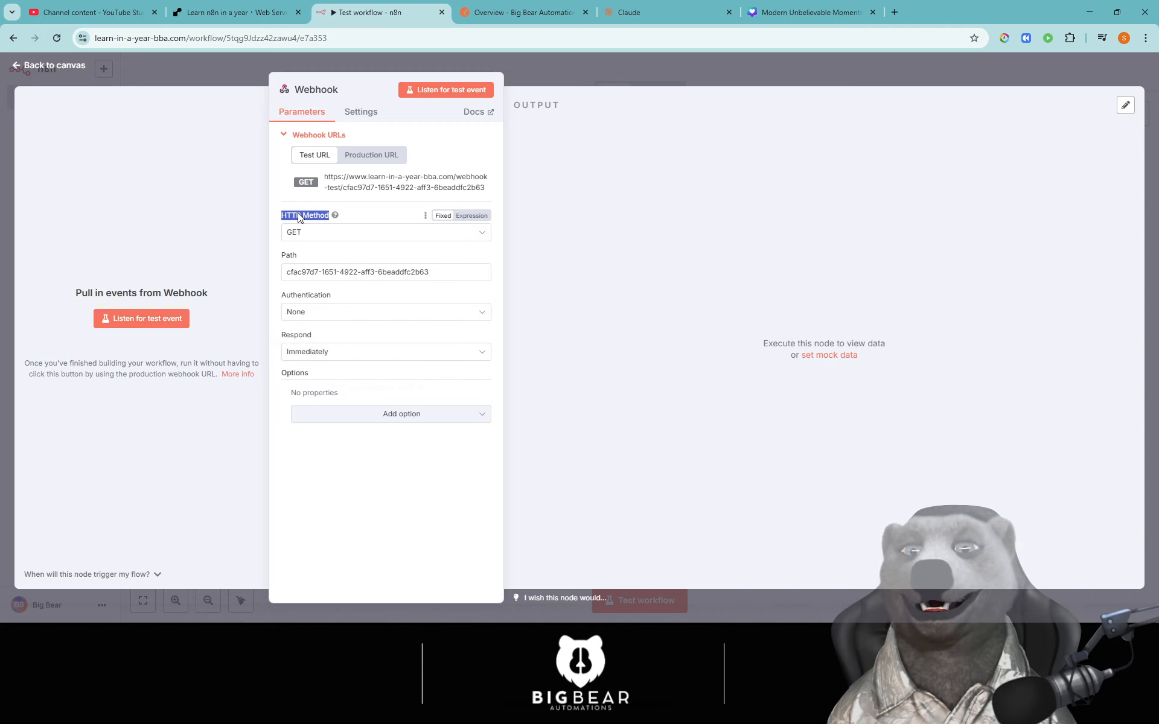
left_click(672, 13)
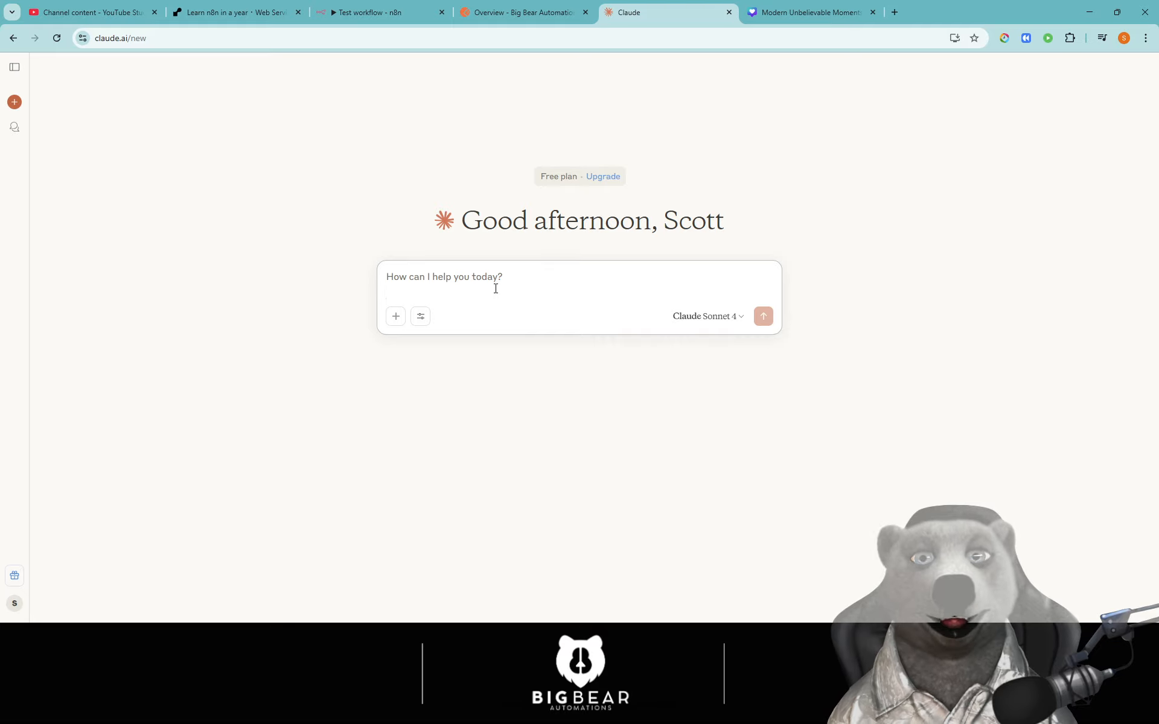
- Draft a Claude prompt asking the differences between HTTP methods PUT, POST, DELETE, GET, PATCH and HEAD
type("tell")
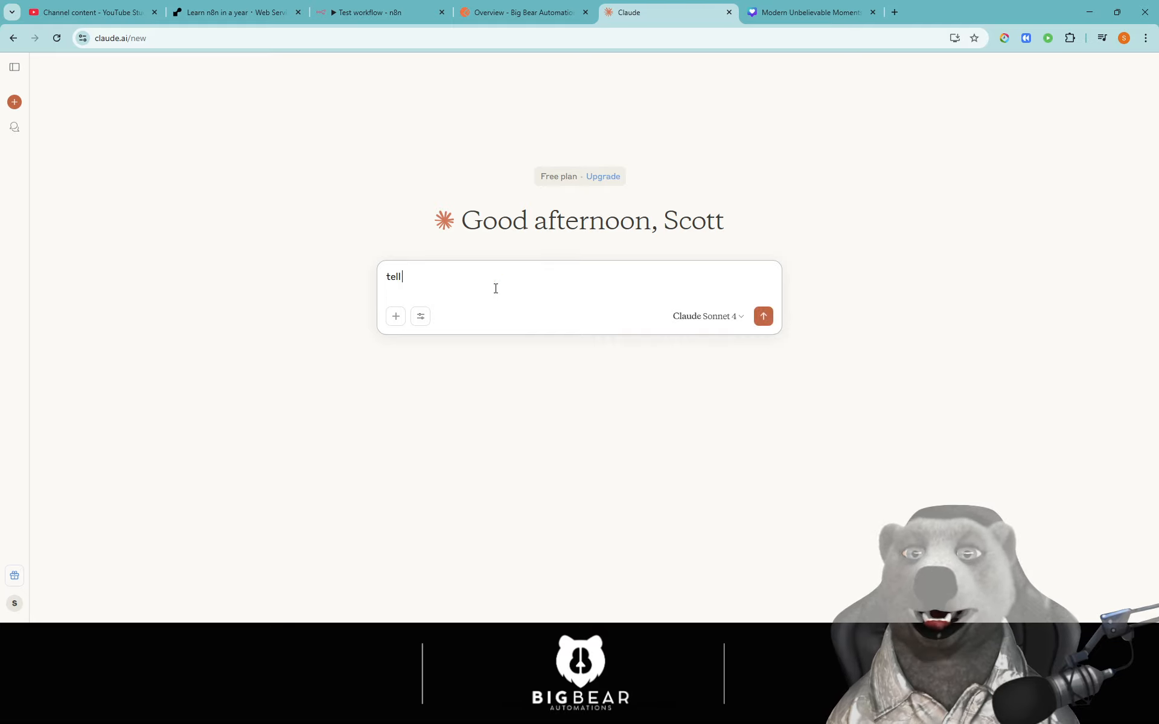
type(" me the different in")
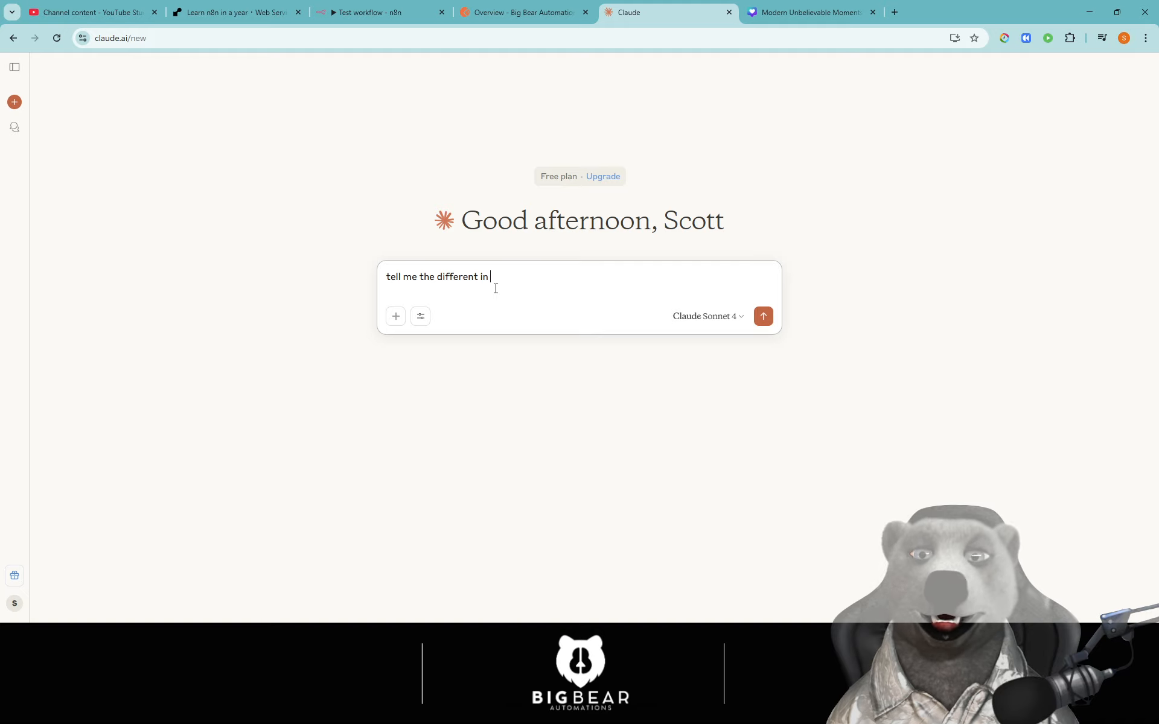
type("HTTP Method Fixed Expression")
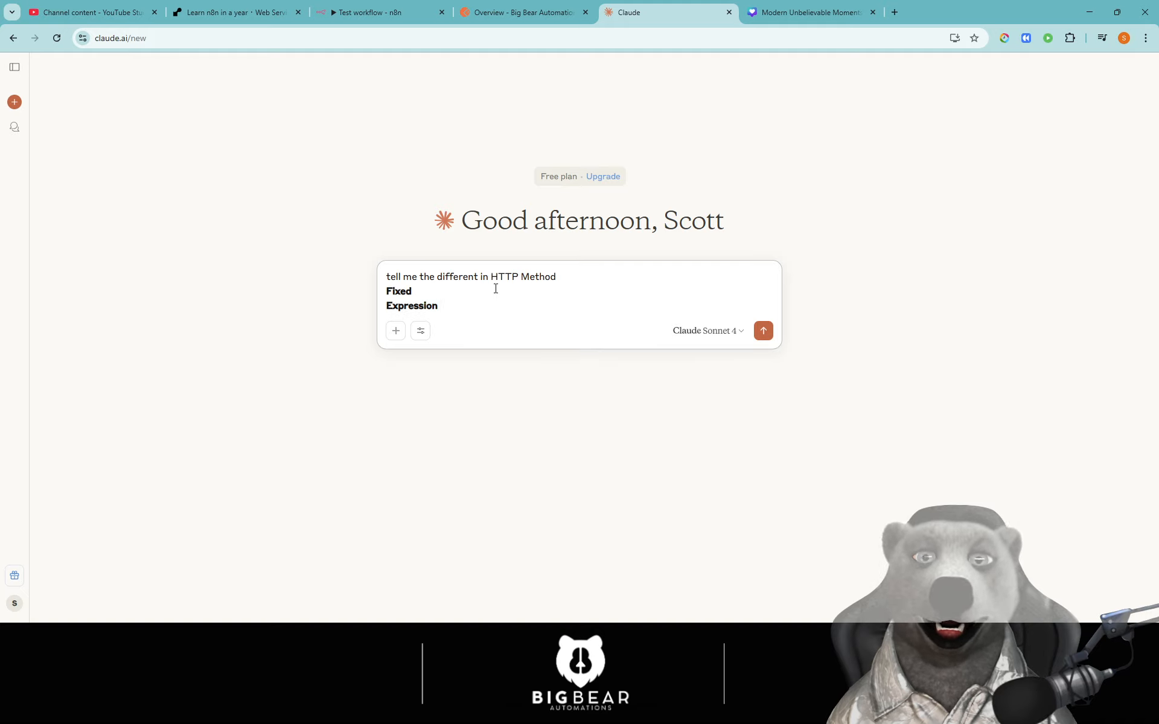
key("BackSpace")
key("BackSpace")
key("BackSpace")
key("BackSpace")
key("BackSpace")
key("BackSpace")
key("BackSpace")
key("BackSpace")
key("BackSpace")
key("BackSpace")
key("BackSpace")
key("BackSpace")
key("BackSpace")
key("BackSpace")
key("BackSpace")
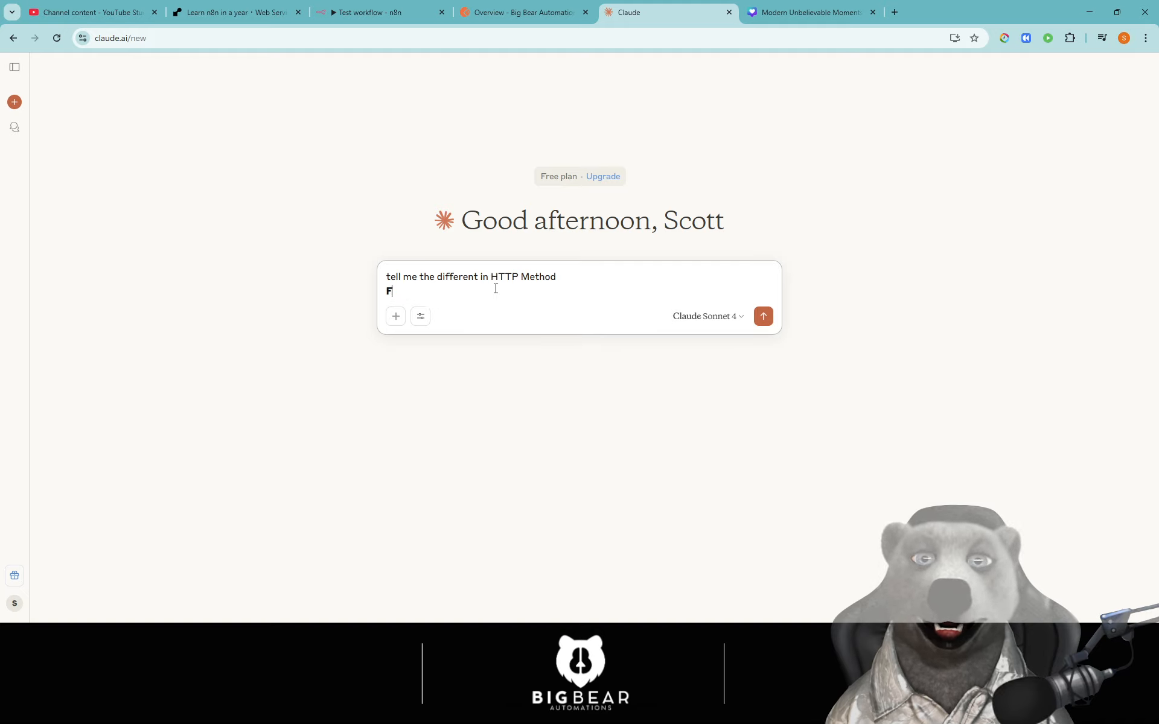
key("BackSpace")
key("BackSpace")
type("s for ")
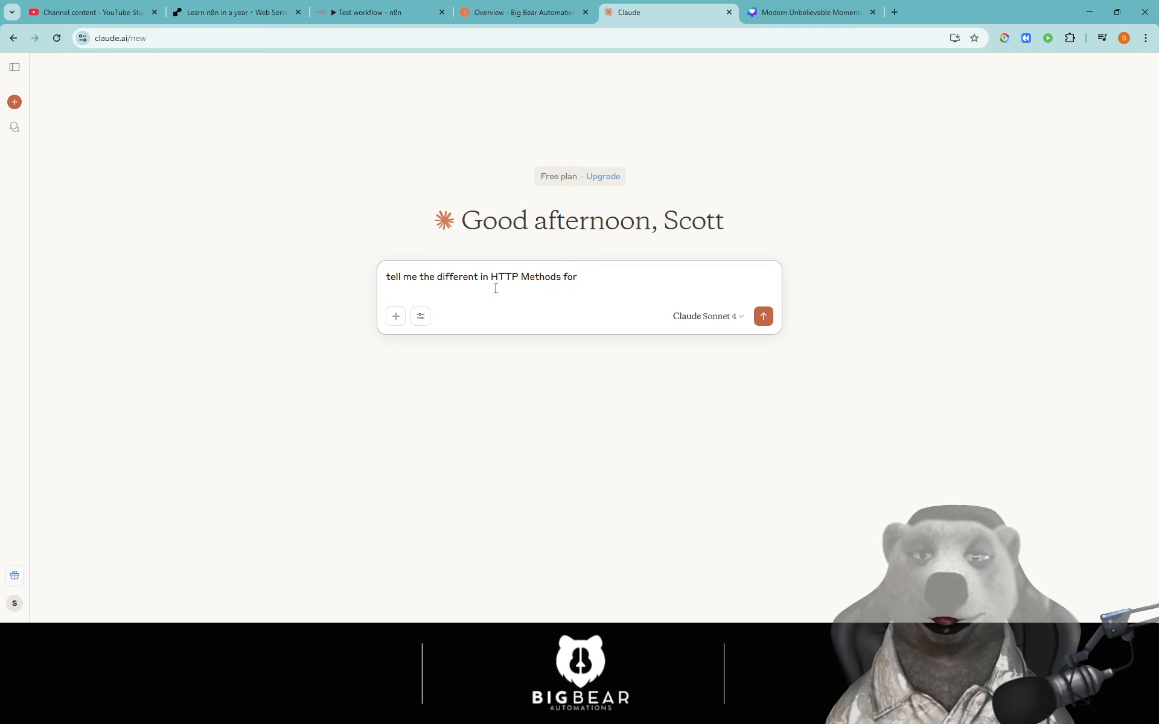
type("PUT POST")
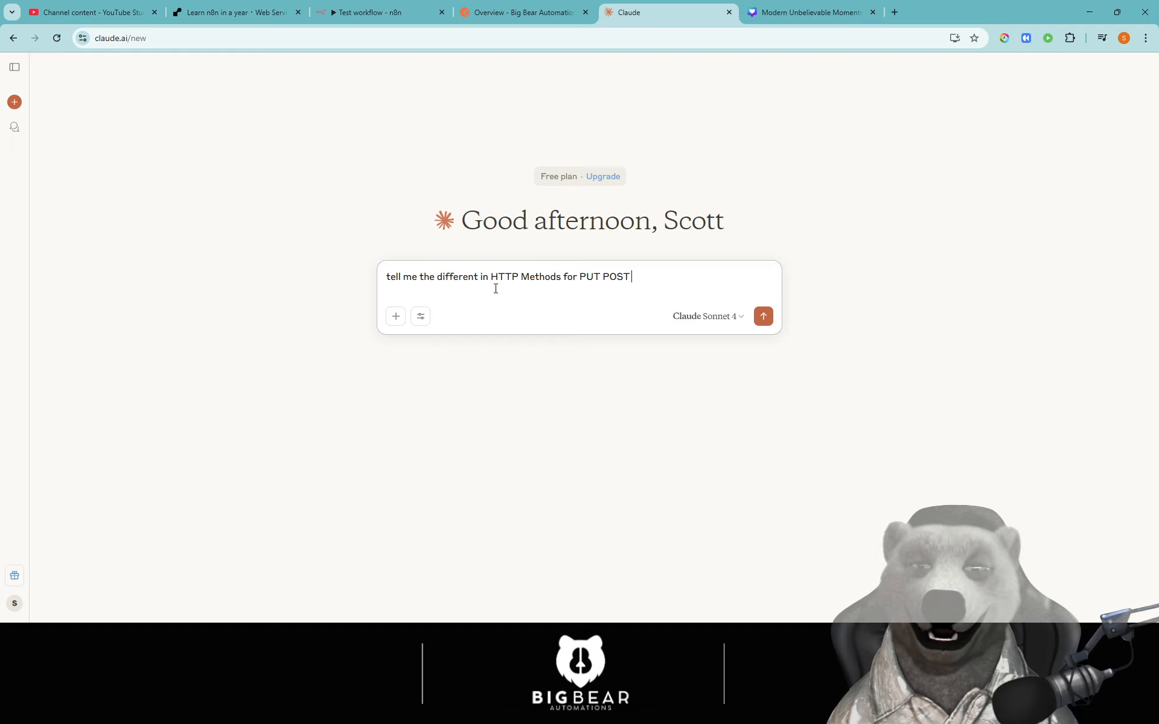
type(" DELETE ")
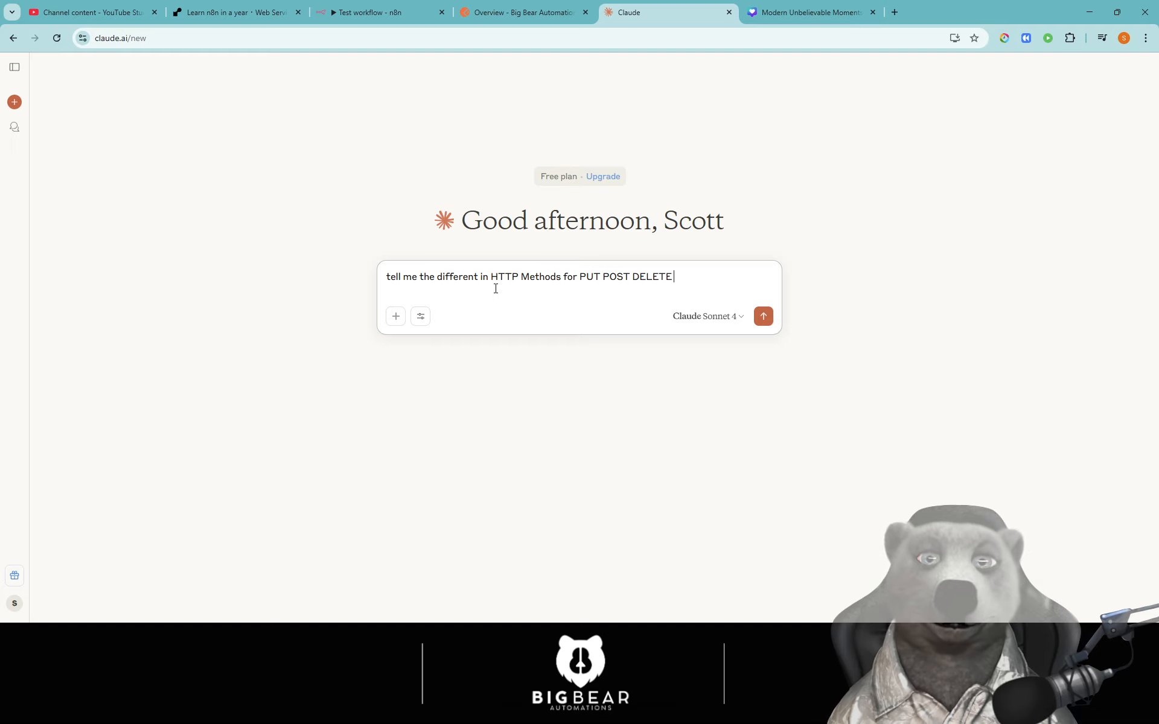
type("GET PATCH")
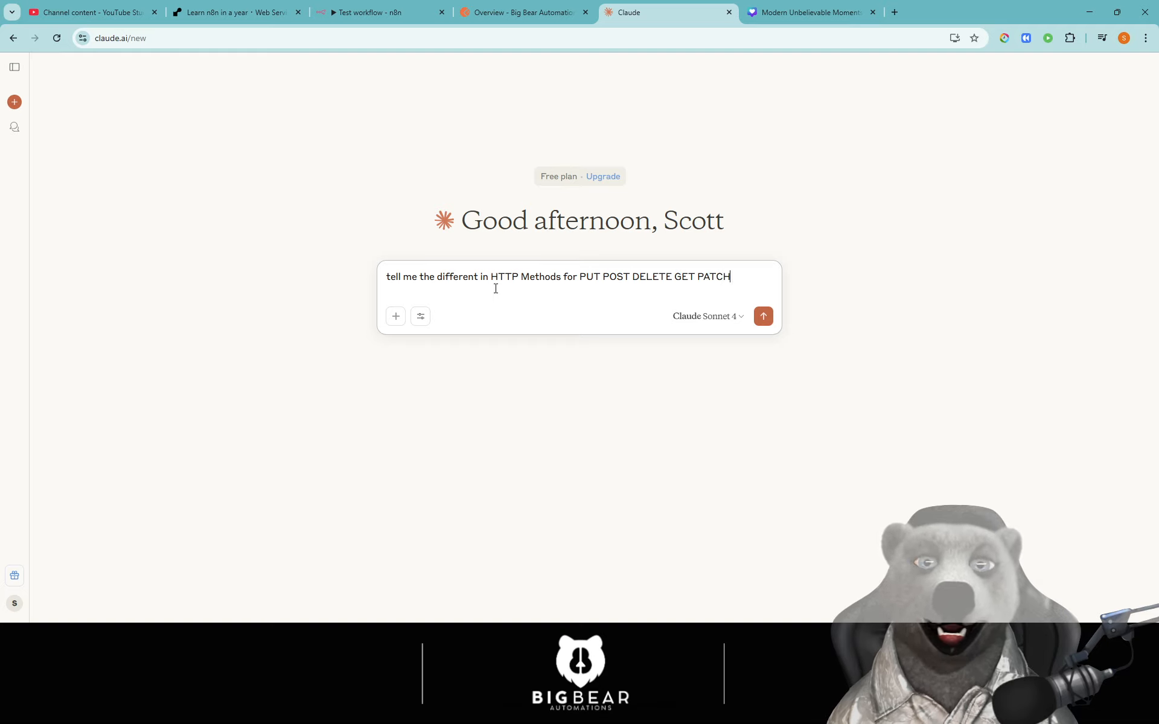
type(" HEAD")
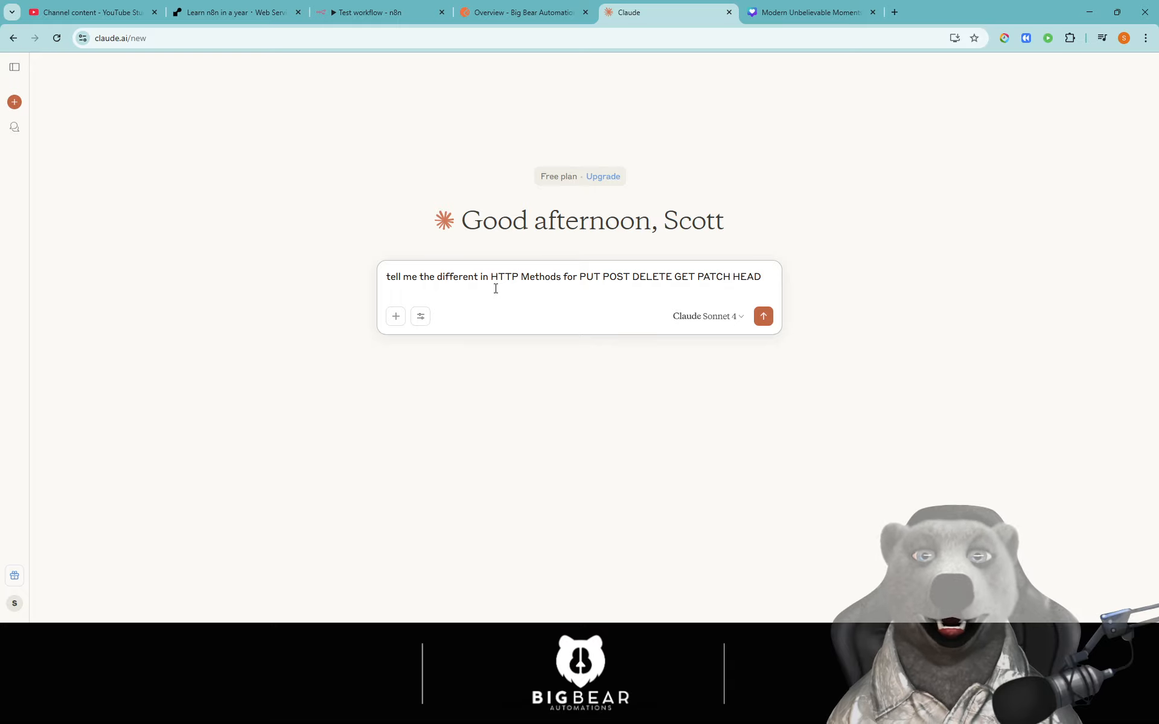
- Cross-check the method list in n8n's HTTP Method dropdown, then send the question to Claude
left_click(369, 12)
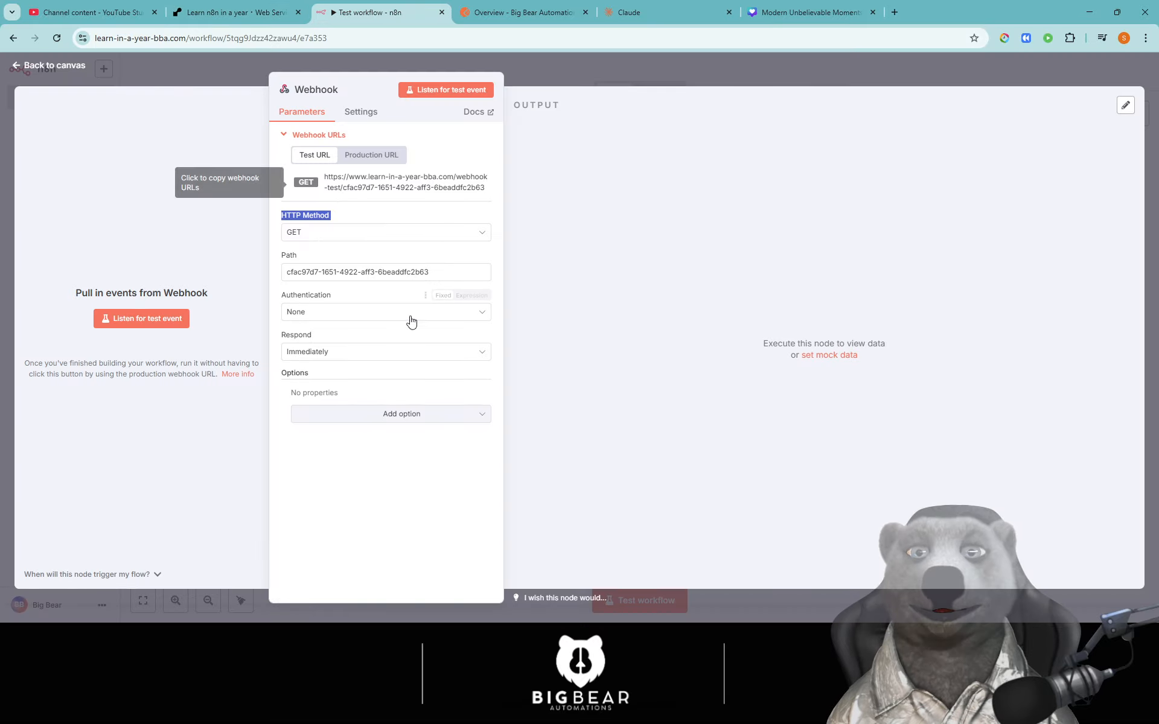
left_click(363, 231)
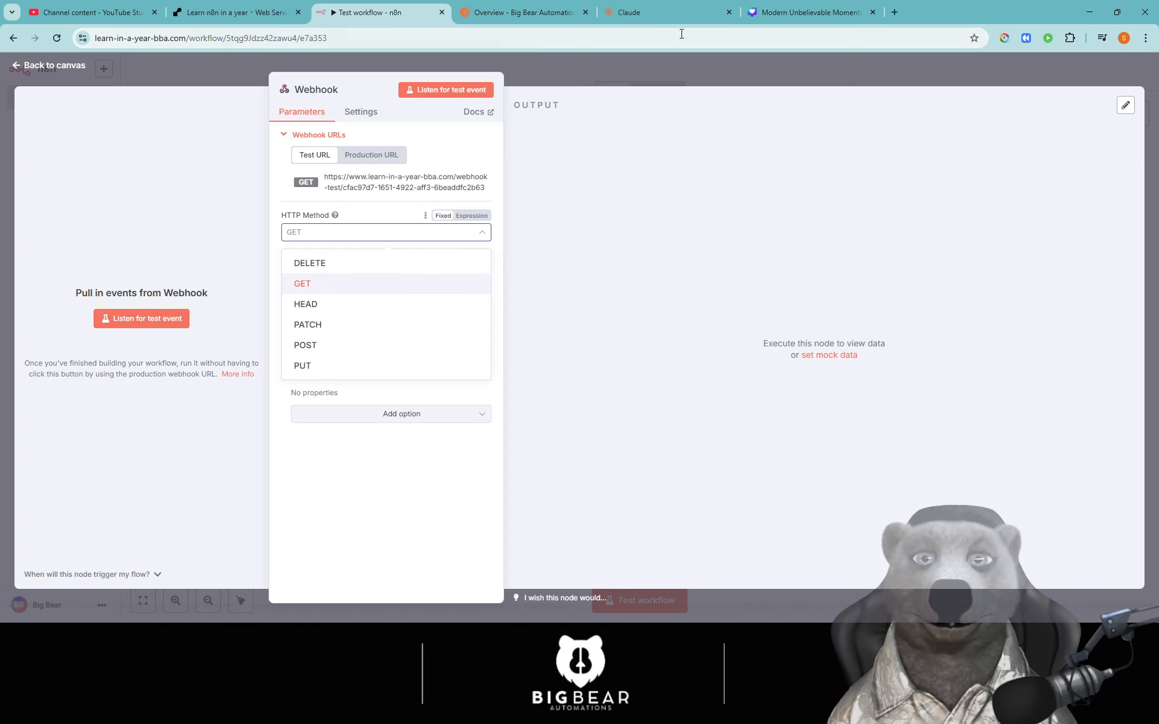
left_click(662, 20)
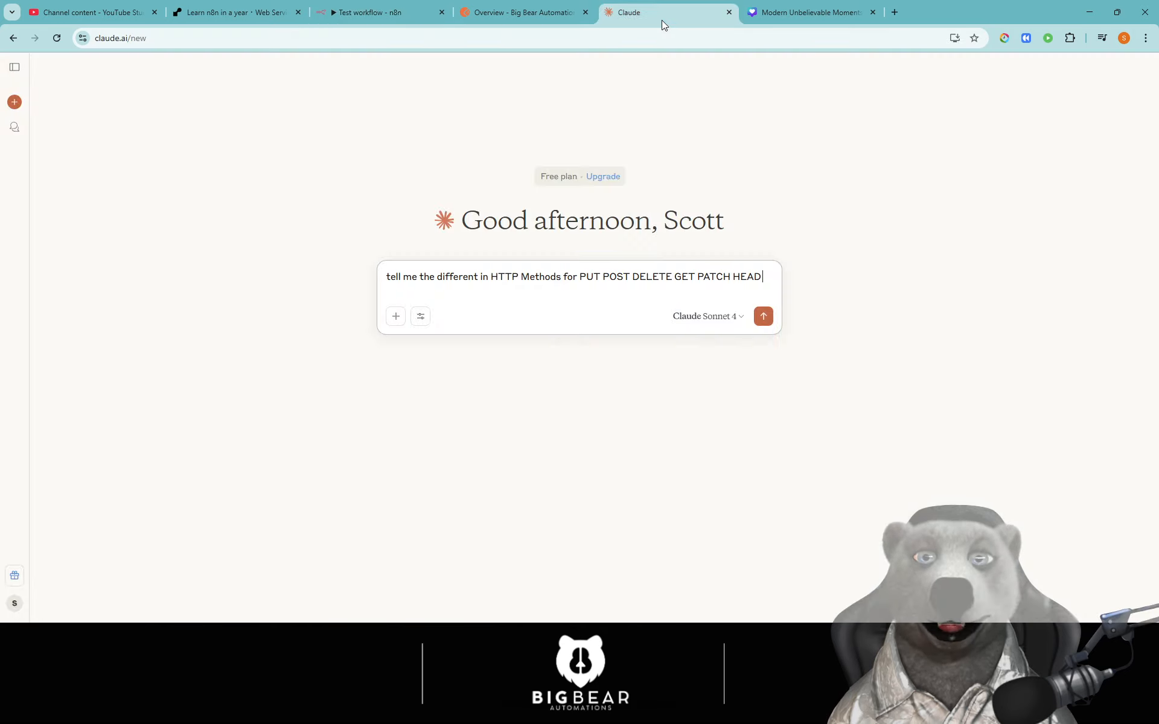
left_click(762, 317)
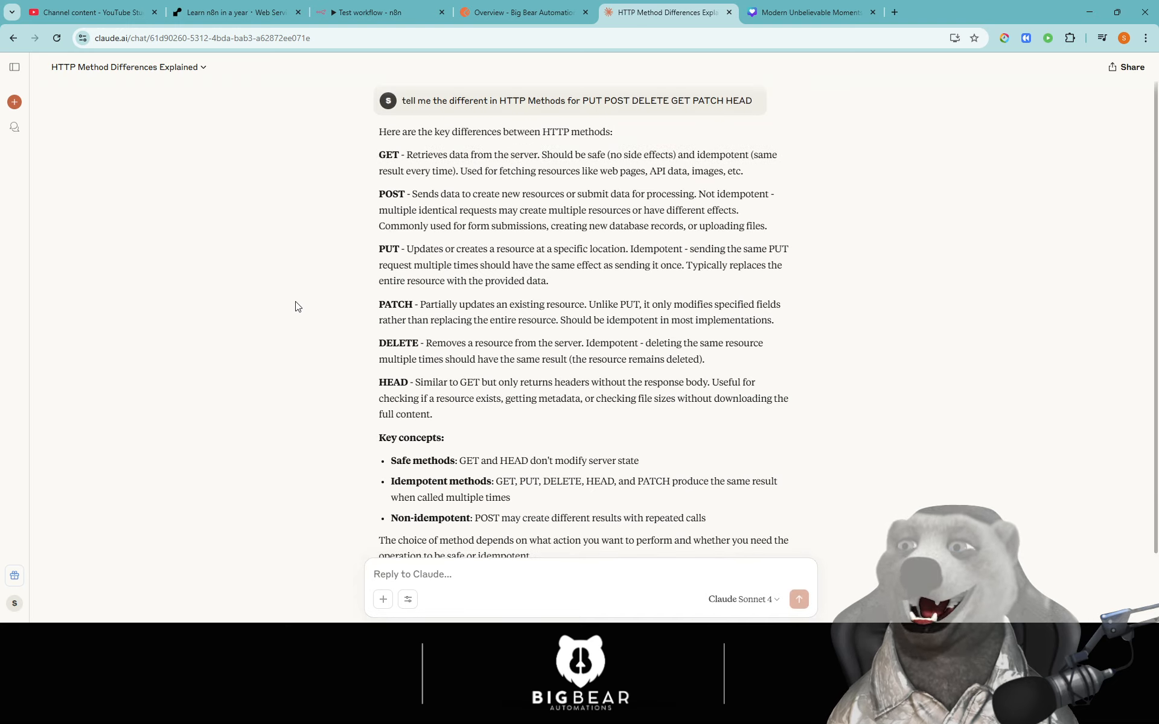
- Highlight the answer overview and the GET explanation, including what GET retrieves and the images example
left_click_drag(379, 156, 399, 227)
left_click_drag(548, 280, 381, 169)
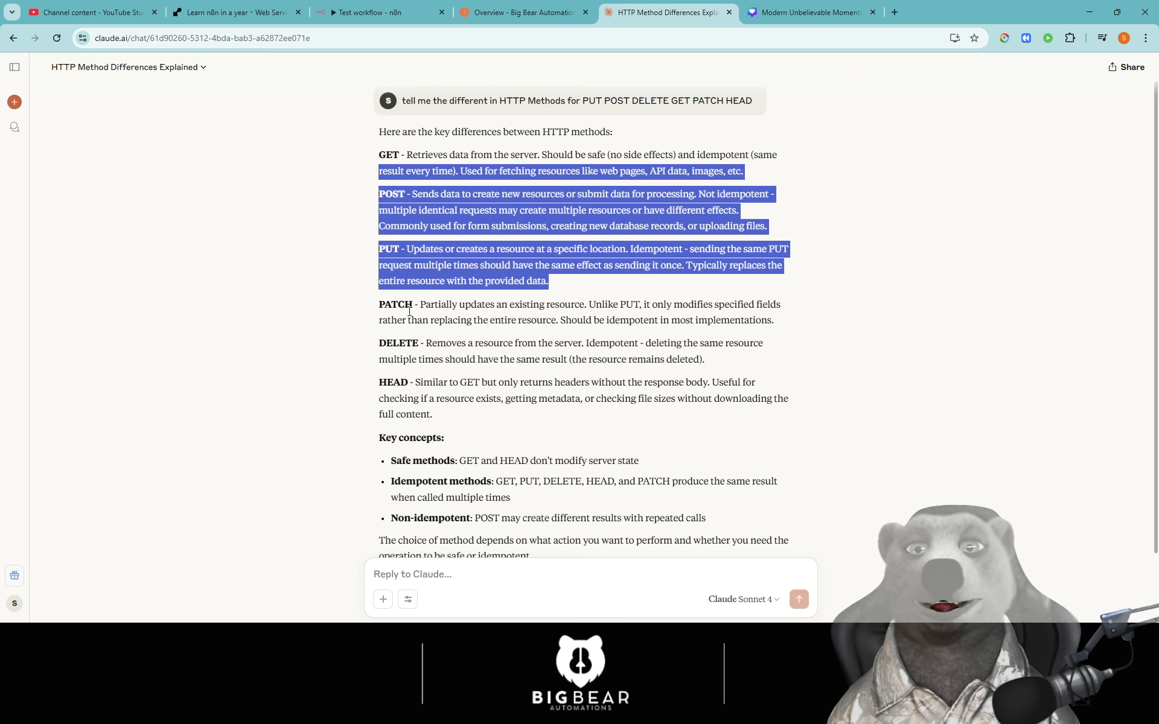
left_click_drag(374, 309, 480, 403)
left_click(480, 403)
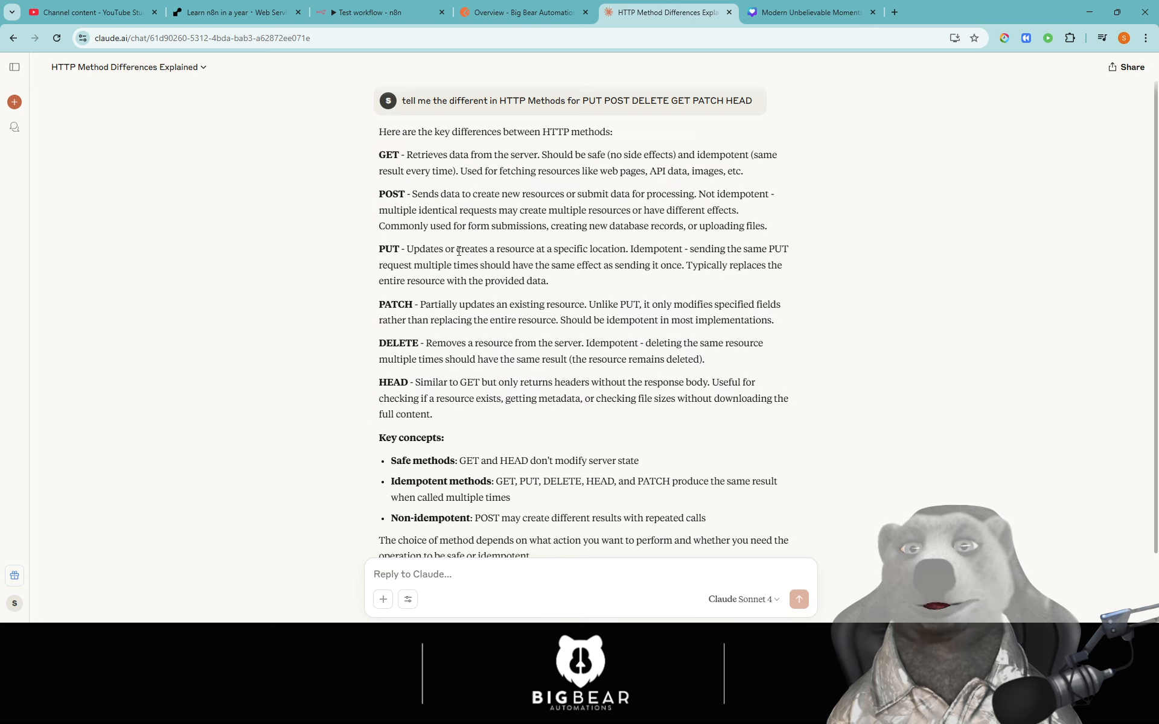
left_click_drag(413, 156, 565, 156)
left_click(647, 162)
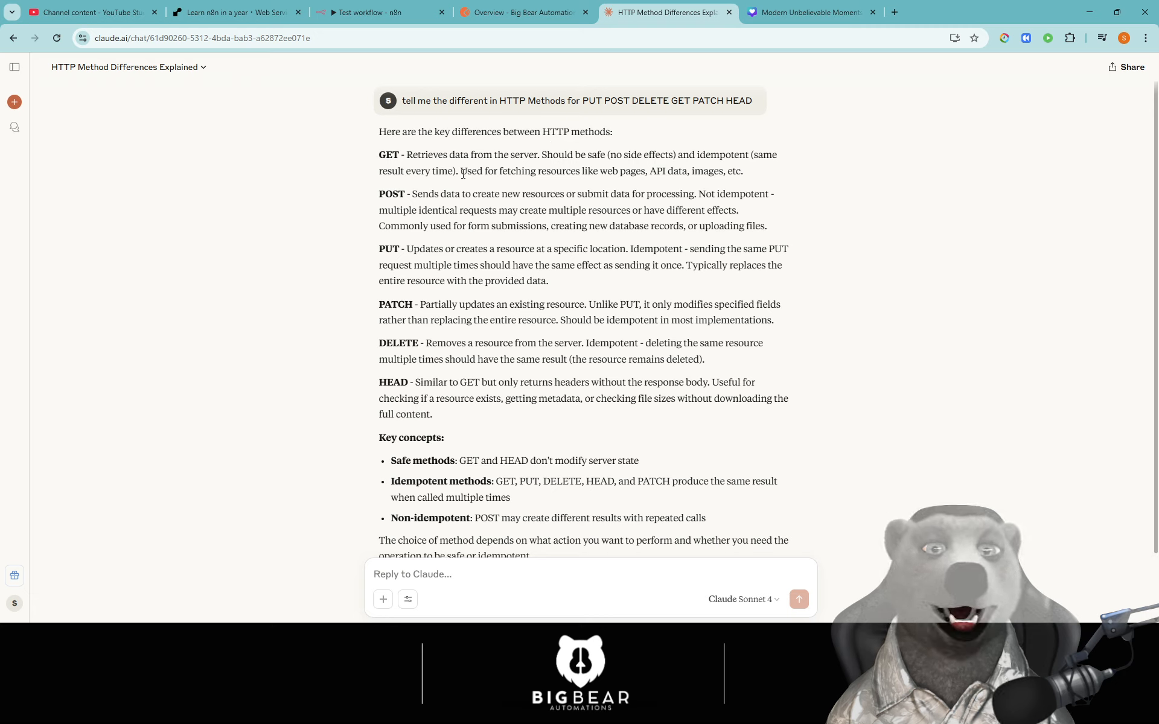
left_click_drag(458, 172, 644, 173)
left_click(658, 173)
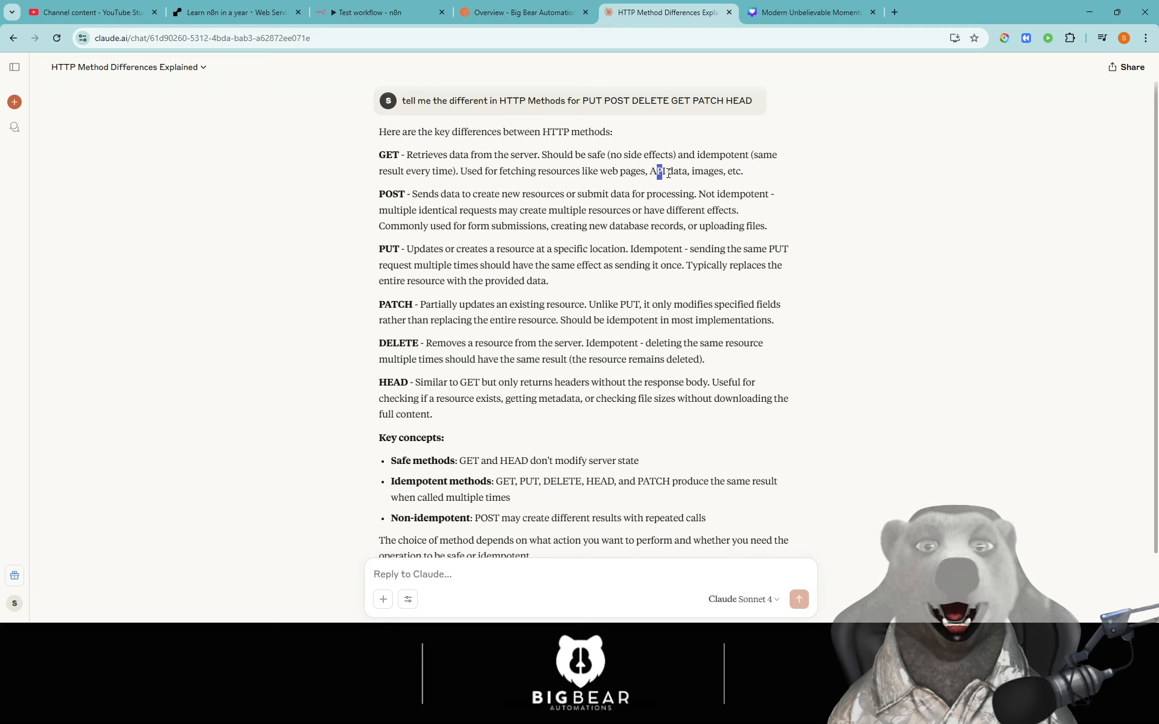
left_click_drag(727, 172, 696, 174)
left_click(393, 175)
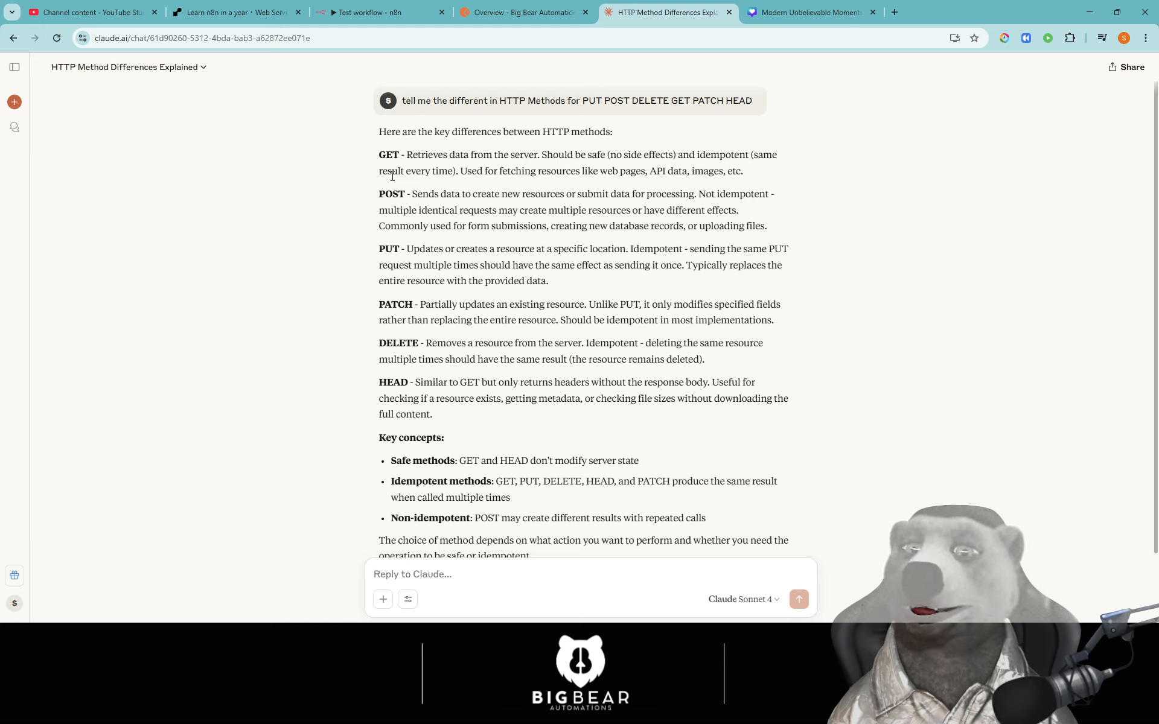
- Highlight the POST explanation: creating resources, non-identical results and database-record uses
double_click(391, 194)
left_click_drag(456, 194, 499, 194)
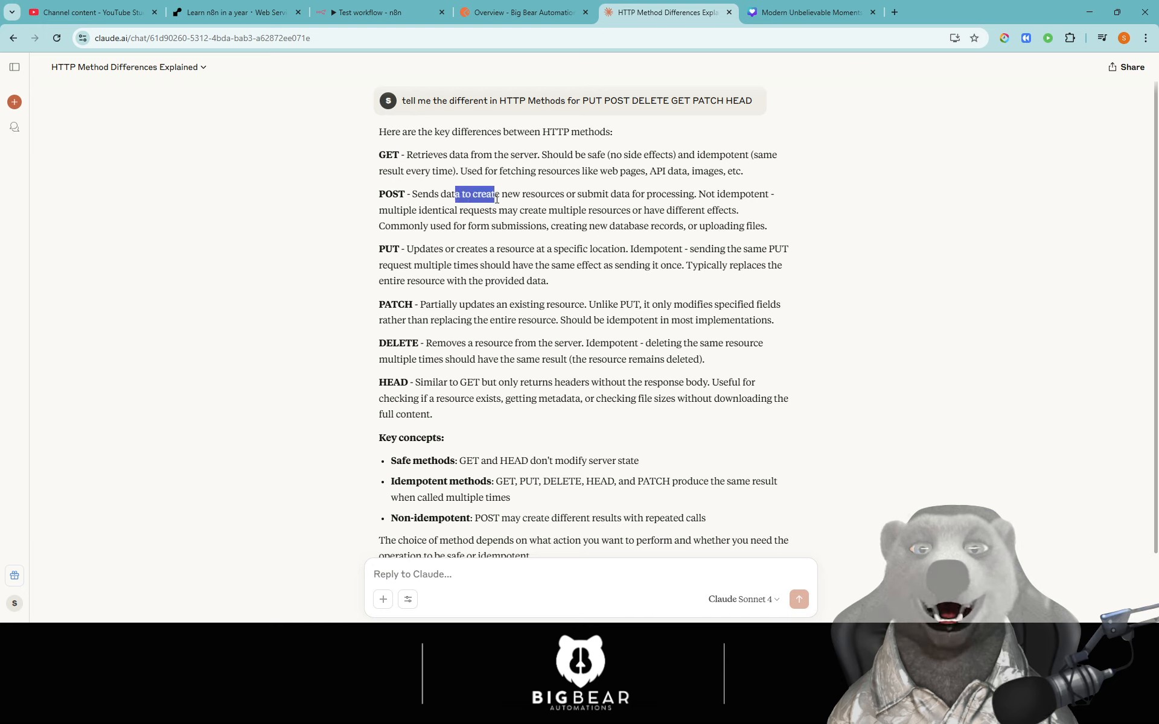
left_click(541, 200)
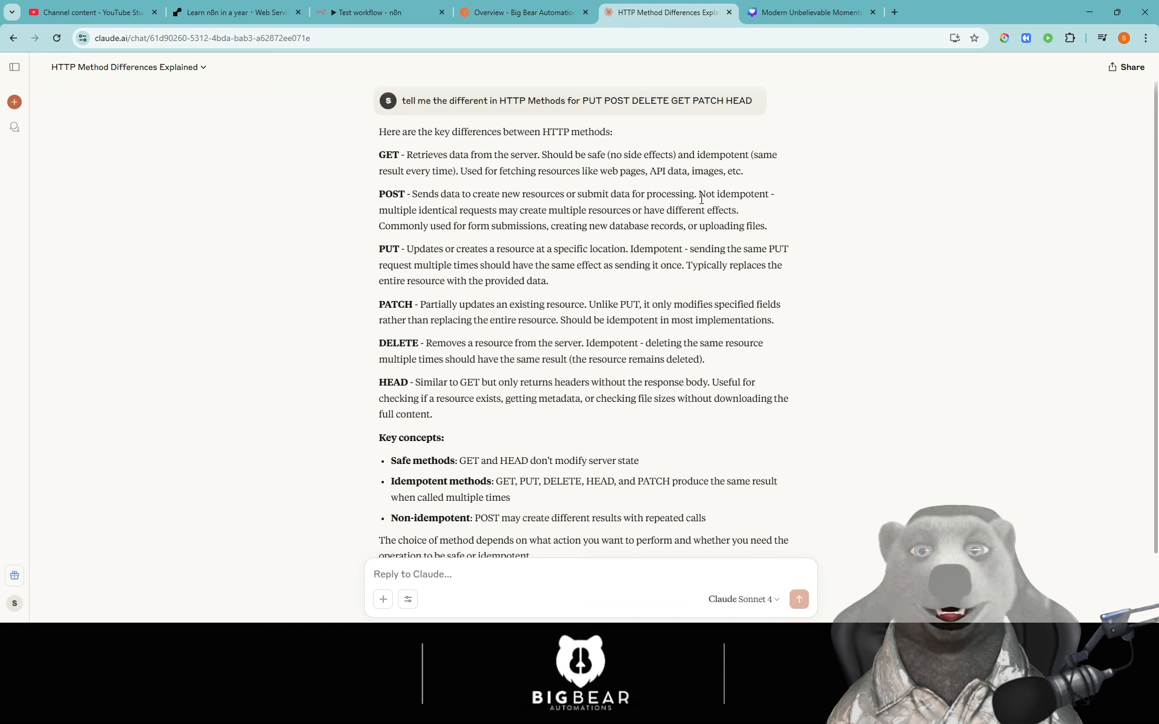
left_click_drag(421, 210, 460, 211)
left_click(460, 212)
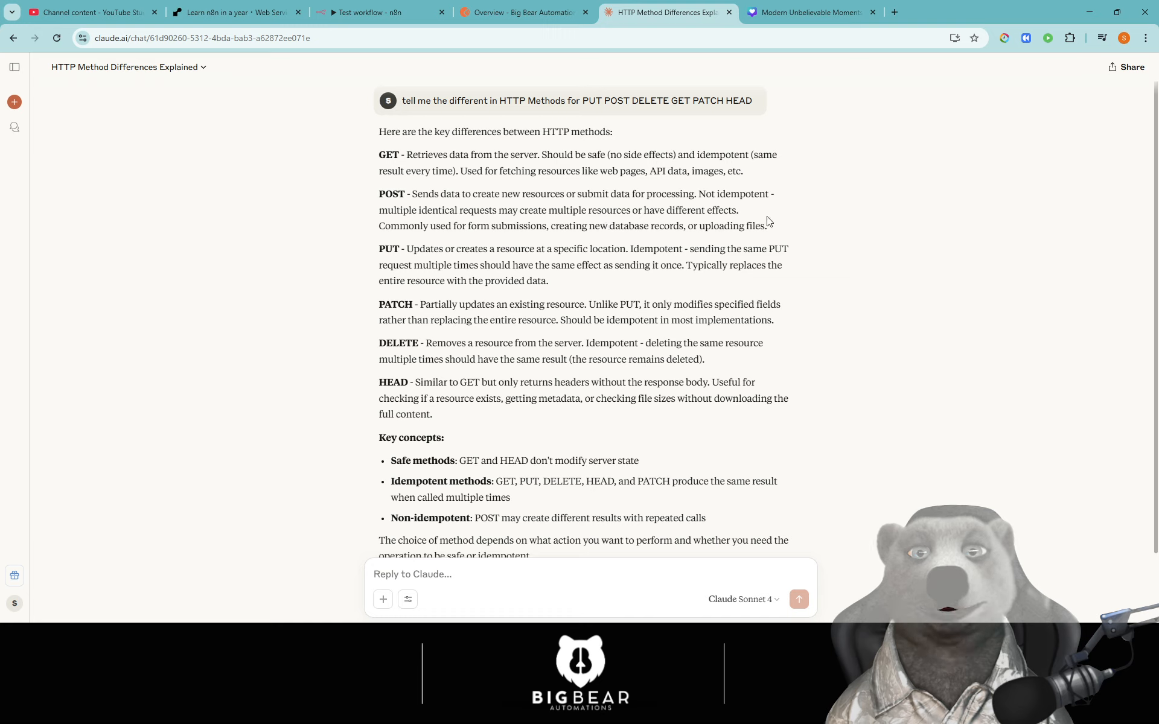
left_click_drag(452, 226, 788, 230)
left_click(687, 229)
left_click(789, 230)
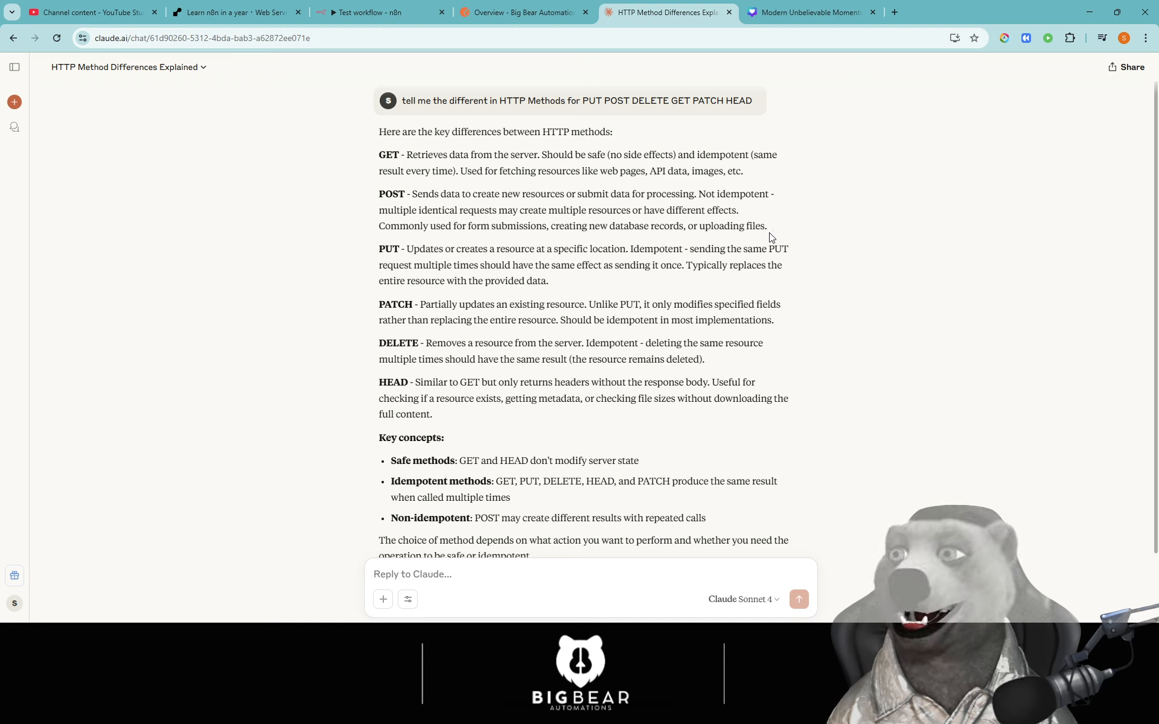
- Highlight the PUT paragraph and PATCH modifying only the specified fields
left_click_drag(377, 249, 531, 250)
left_click(480, 260)
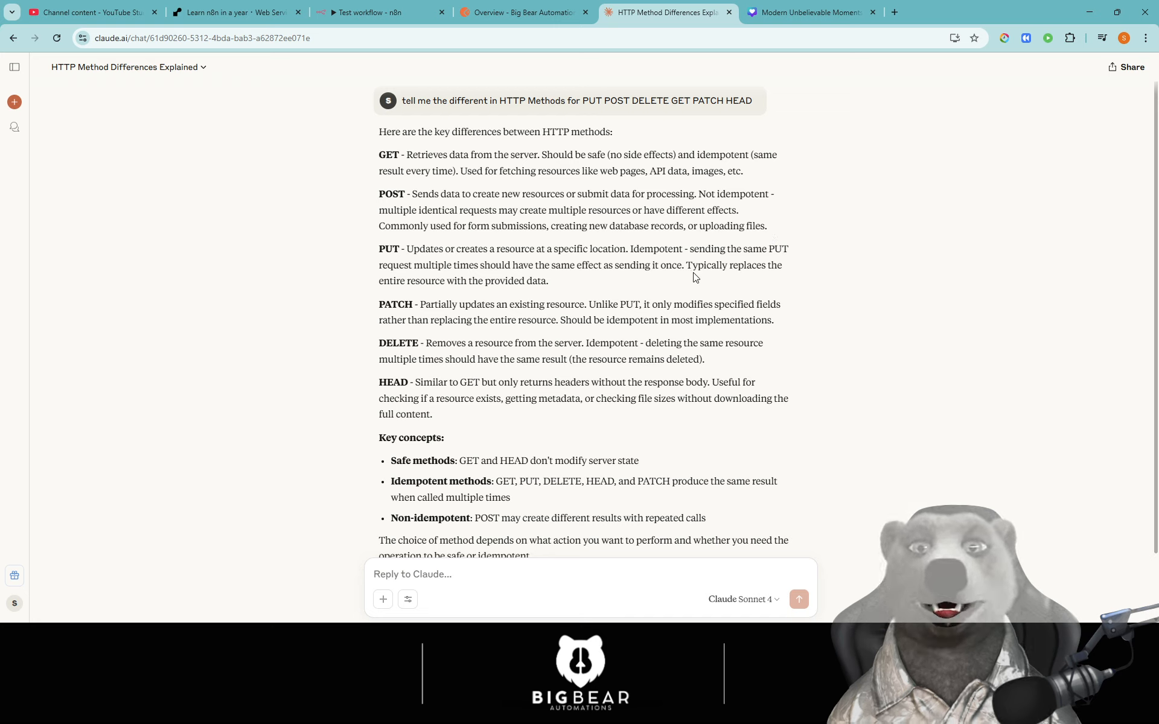
left_click_drag(726, 250, 819, 253)
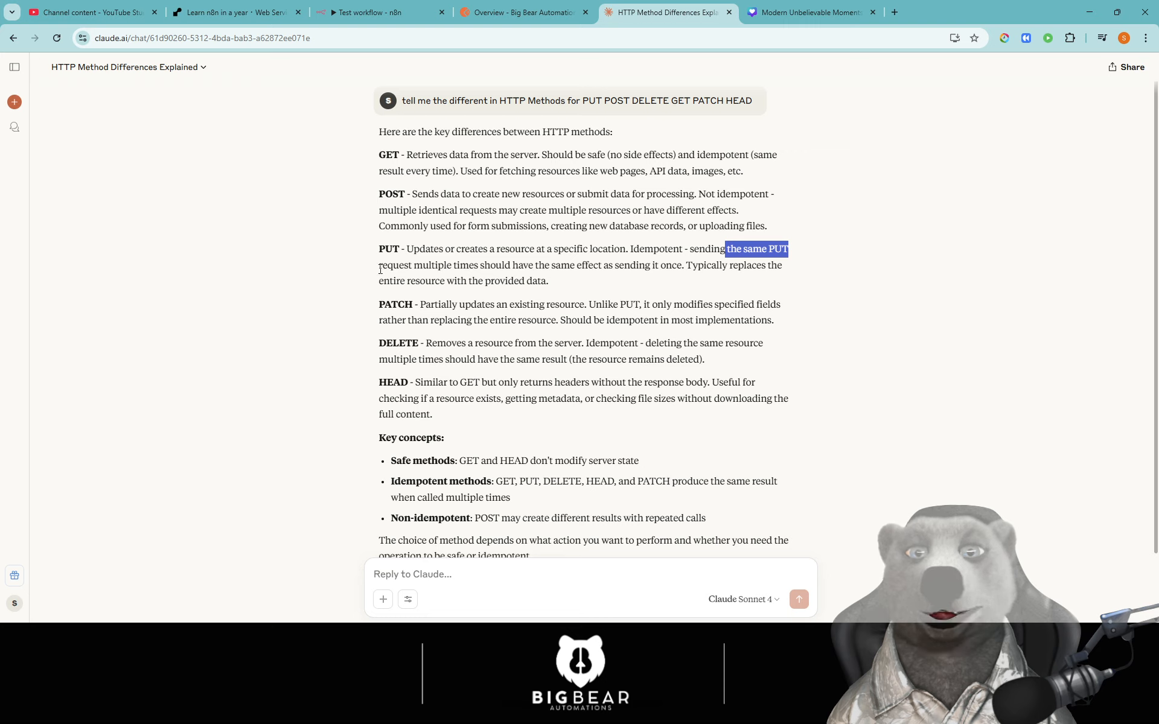
left_click_drag(379, 266, 771, 265)
left_click(668, 269)
left_click_drag(600, 289, 385, 247)
left_click(637, 297)
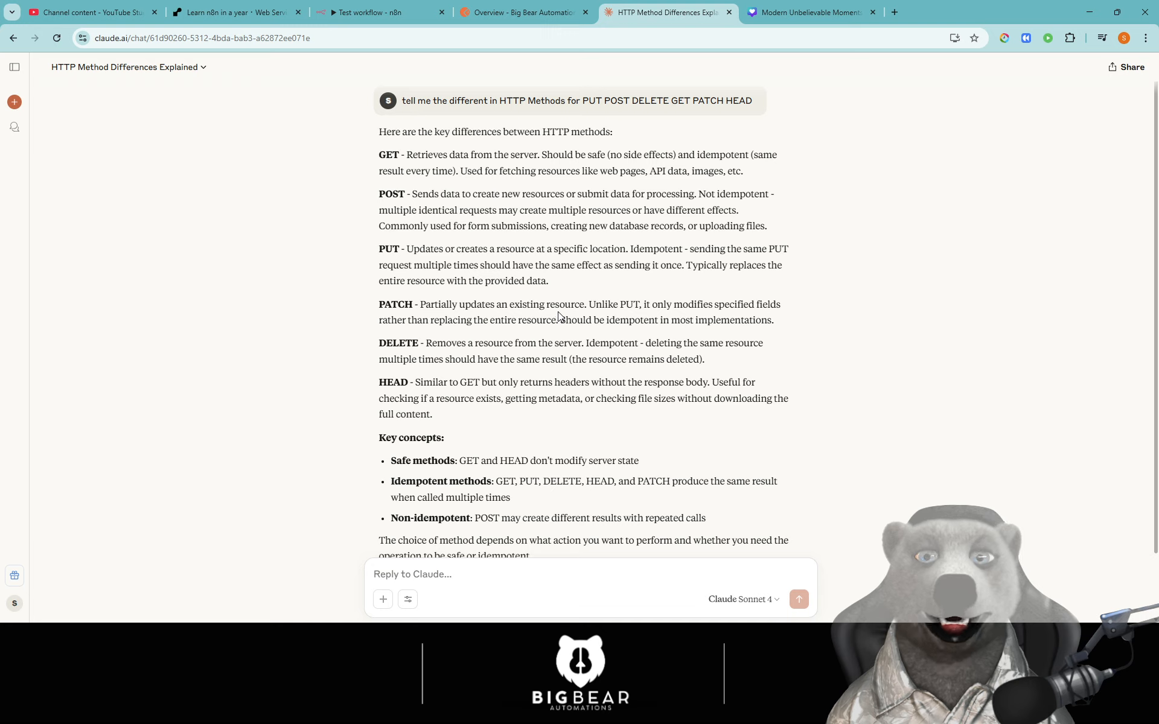
left_click_drag(661, 306, 784, 306)
- Emphasise the PATCH description, noting it avoids replacing the entire resource
left_click(777, 321)
left_click_drag(422, 320, 371, 307)
left_click(741, 320)
left_click(521, 310)
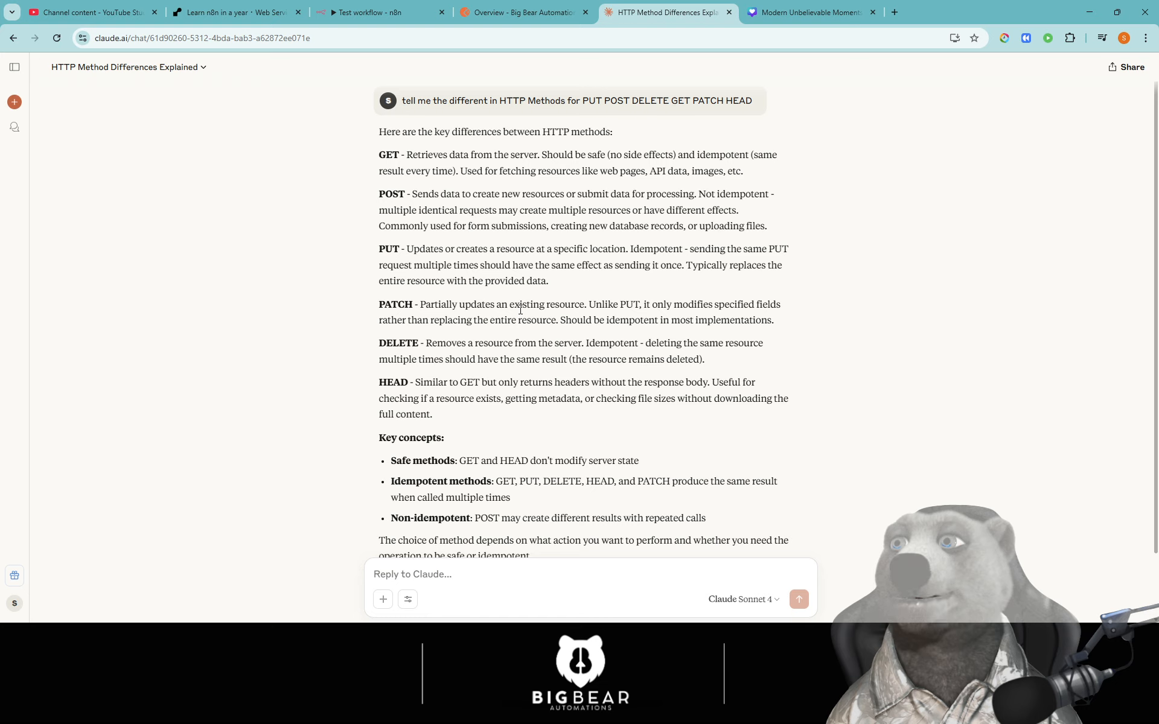
left_click_drag(363, 305, 802, 324)
left_click(800, 324)
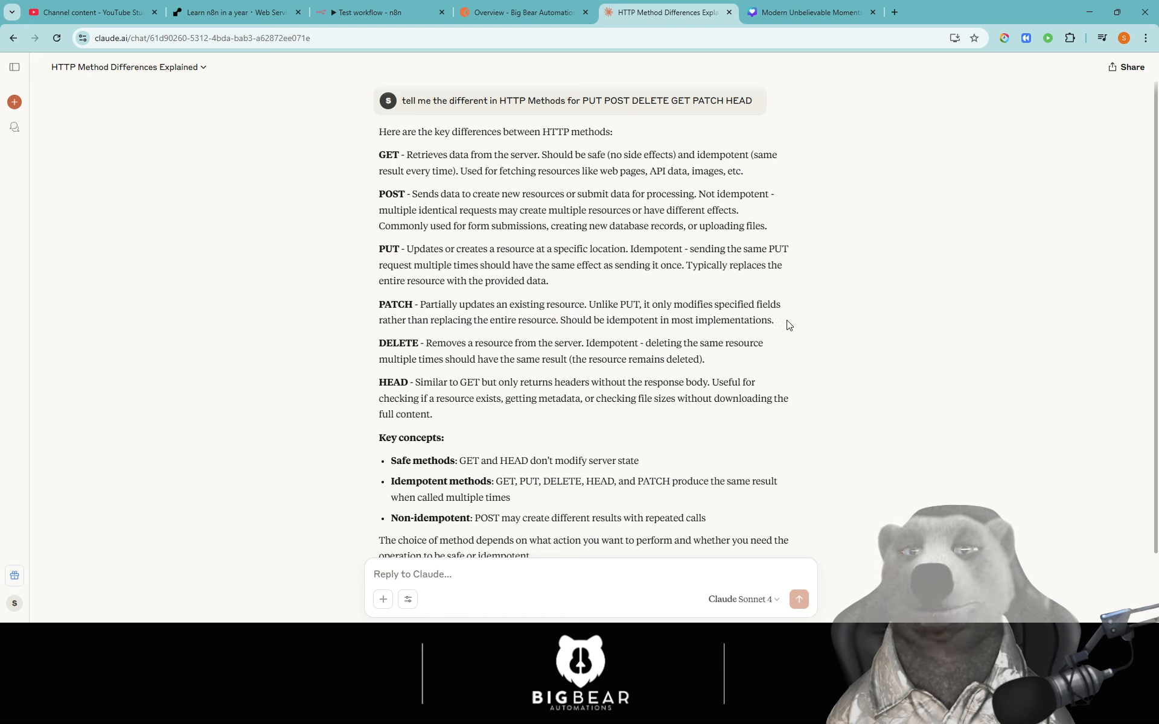
double_click(394, 305)
left_click(394, 305)
left_click(446, 314)
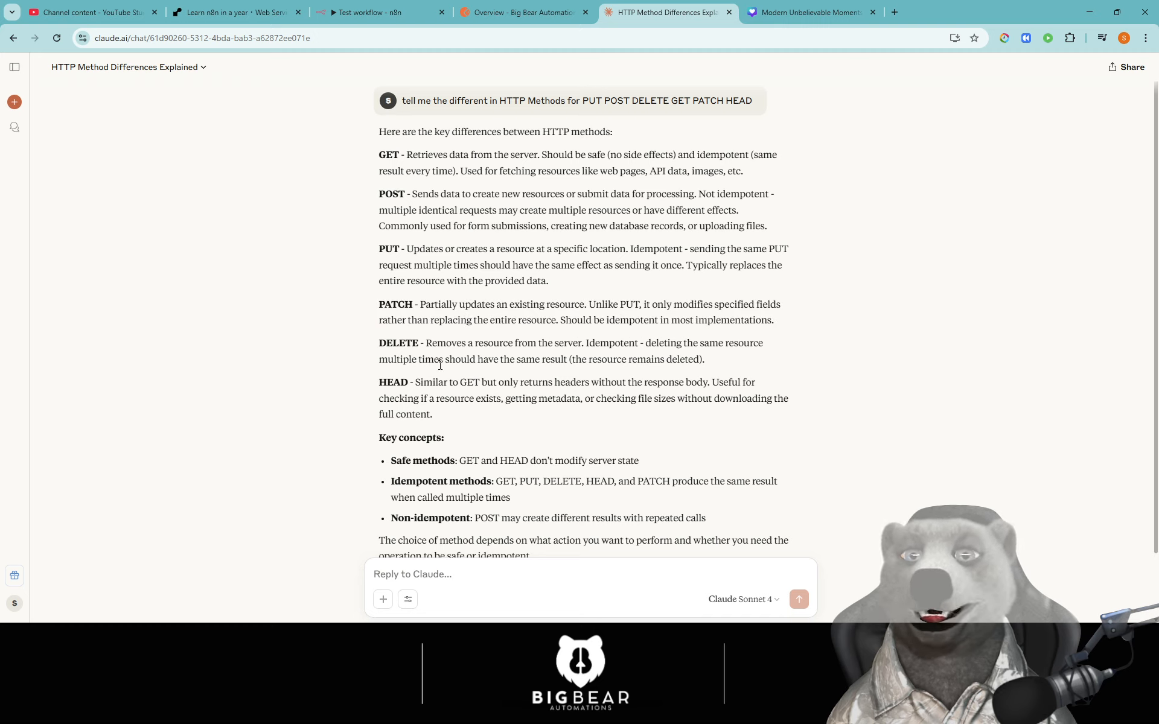
- Emphasise the DELETE description and why it is idempotent, revisiting the POST paragraph
left_click_drag(389, 348, 748, 344)
left_click(586, 378)
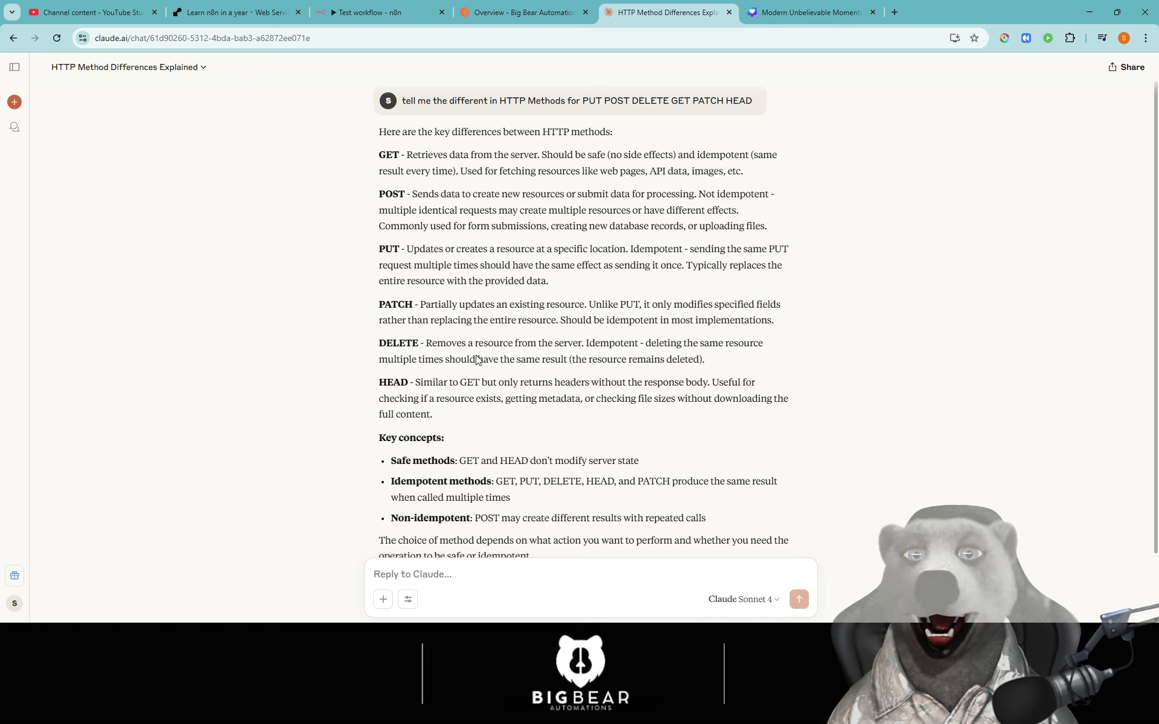
left_click_drag(478, 360, 773, 346)
left_click(633, 355)
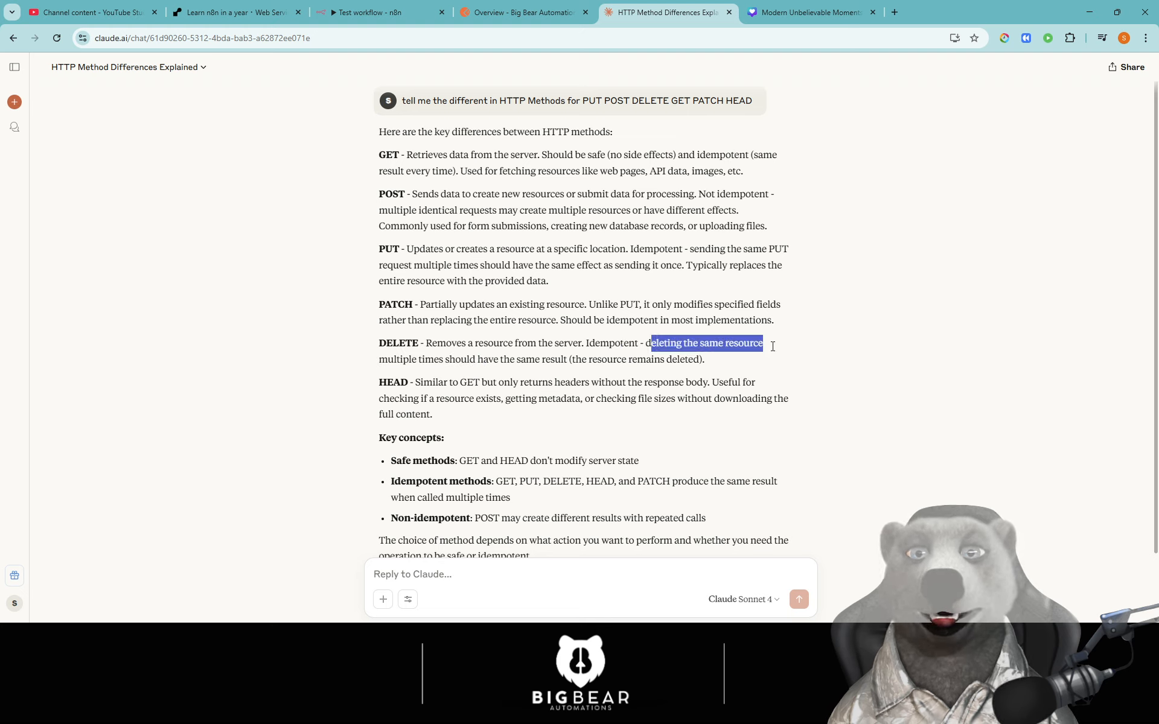
left_click(516, 364)
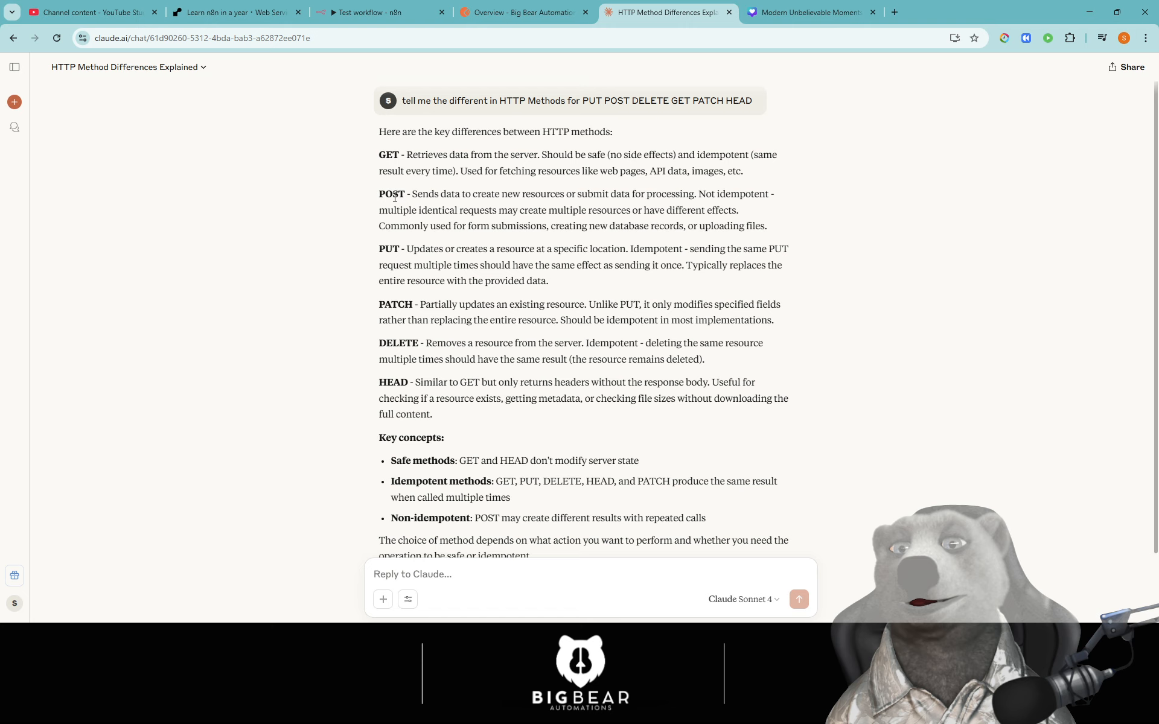
left_click_drag(380, 194, 783, 228)
left_click(499, 221)
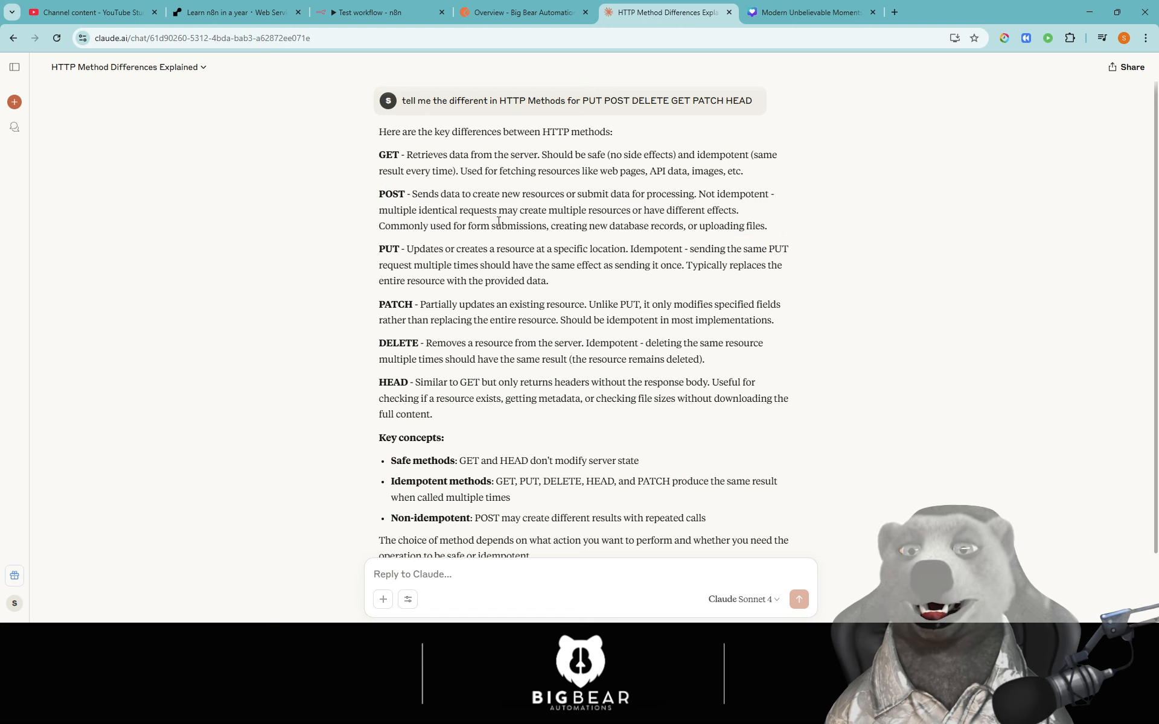
triple_click(445, 196)
left_click(408, 317)
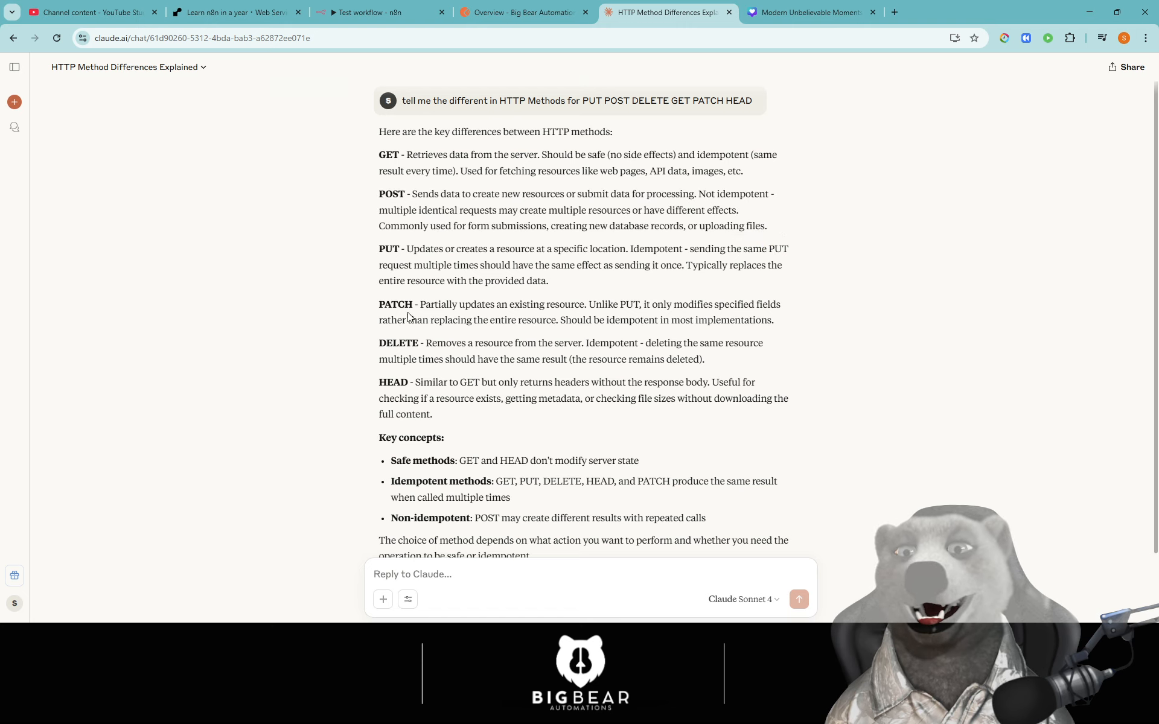
triple_click(390, 342)
left_click(594, 344)
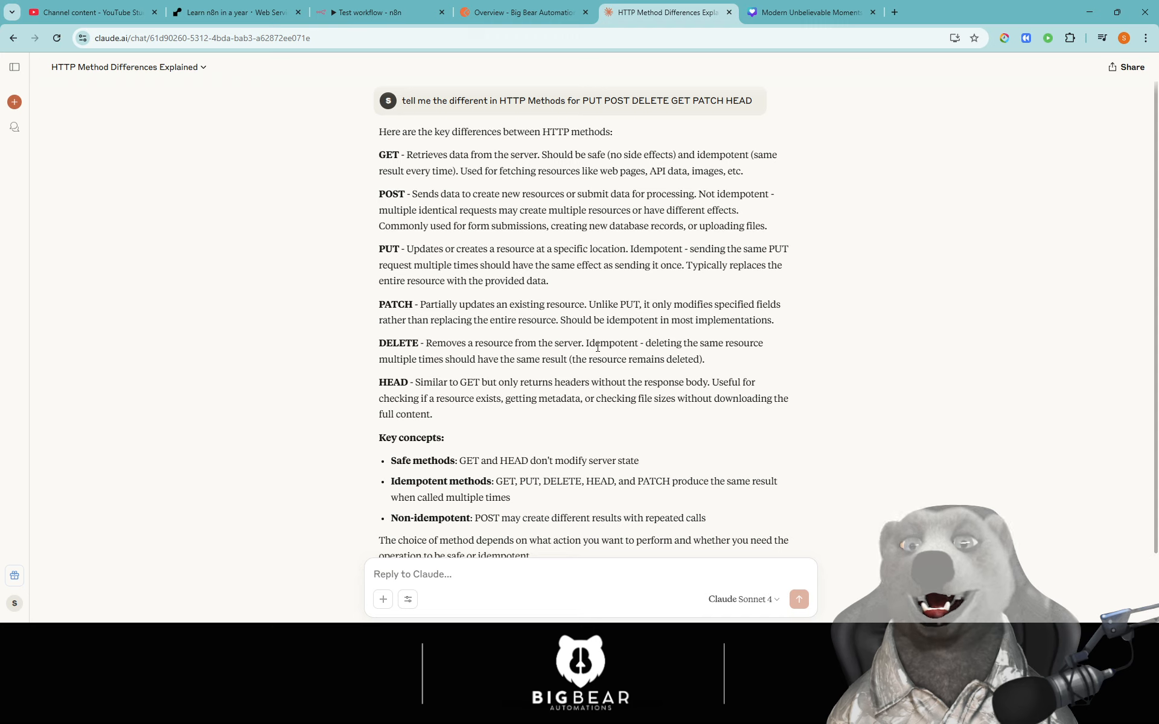
- Emphasise the HEAD paragraph and its use for getting metadata such as file sizes
left_click_drag(366, 389, 731, 384)
left_click(549, 416)
left_click(667, 399)
left_click(749, 393)
left_click(452, 409)
left_click_drag(444, 405, 379, 378)
left_click(511, 403)
left_click_drag(511, 399, 712, 399)
left_click(669, 398)
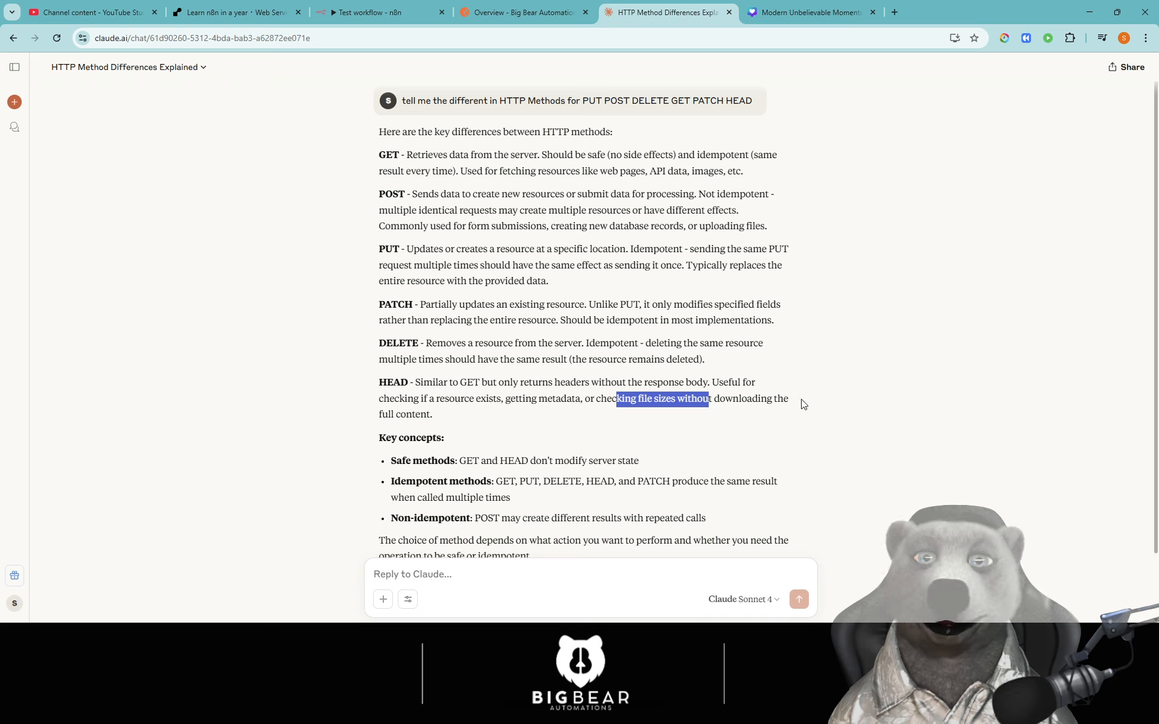
left_click(460, 421)
left_click_drag(460, 421, 438, 359)
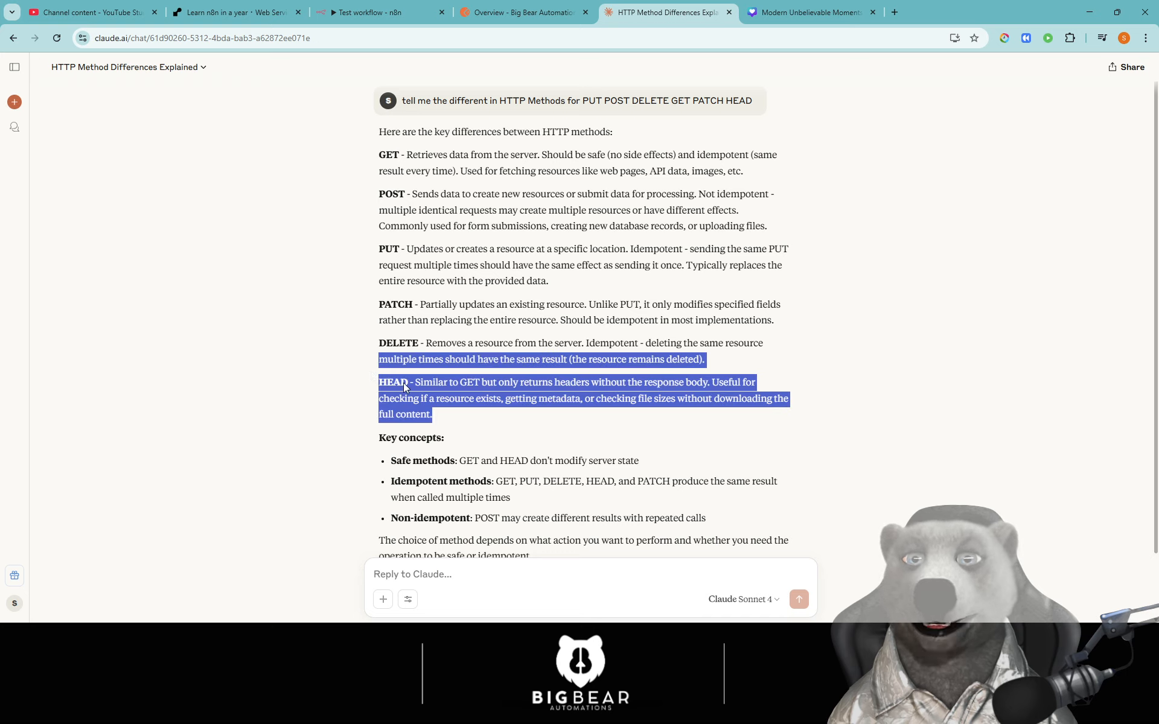
left_click(492, 400)
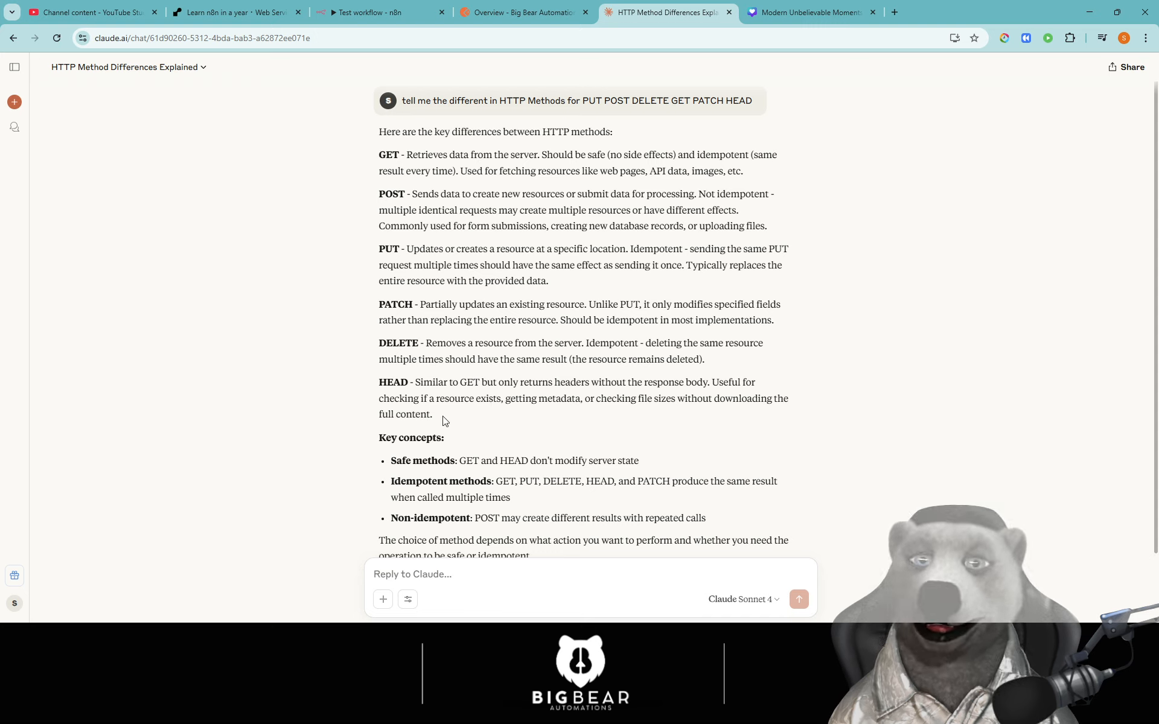
left_click_drag(447, 416, 372, 378)
left_click(510, 416)
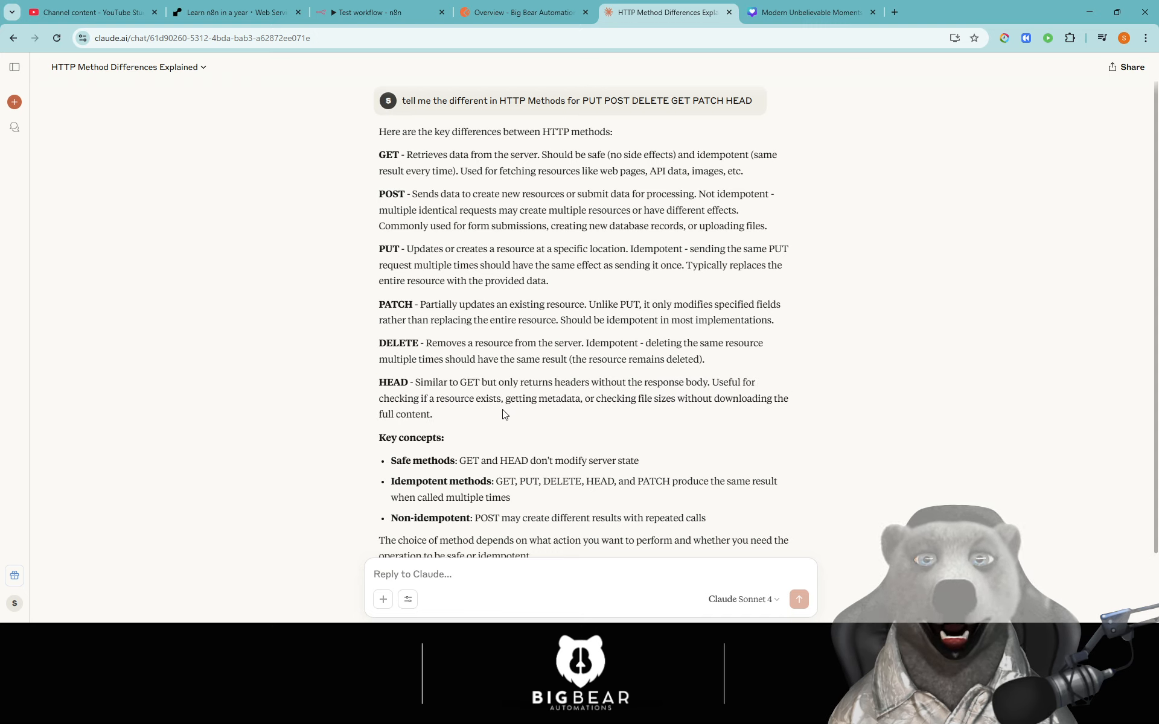
- Emphasise the key concepts: safe methods GET and HEAD, and idempotent methods giving the same result
left_click_drag(458, 462, 555, 462)
left_click(554, 462)
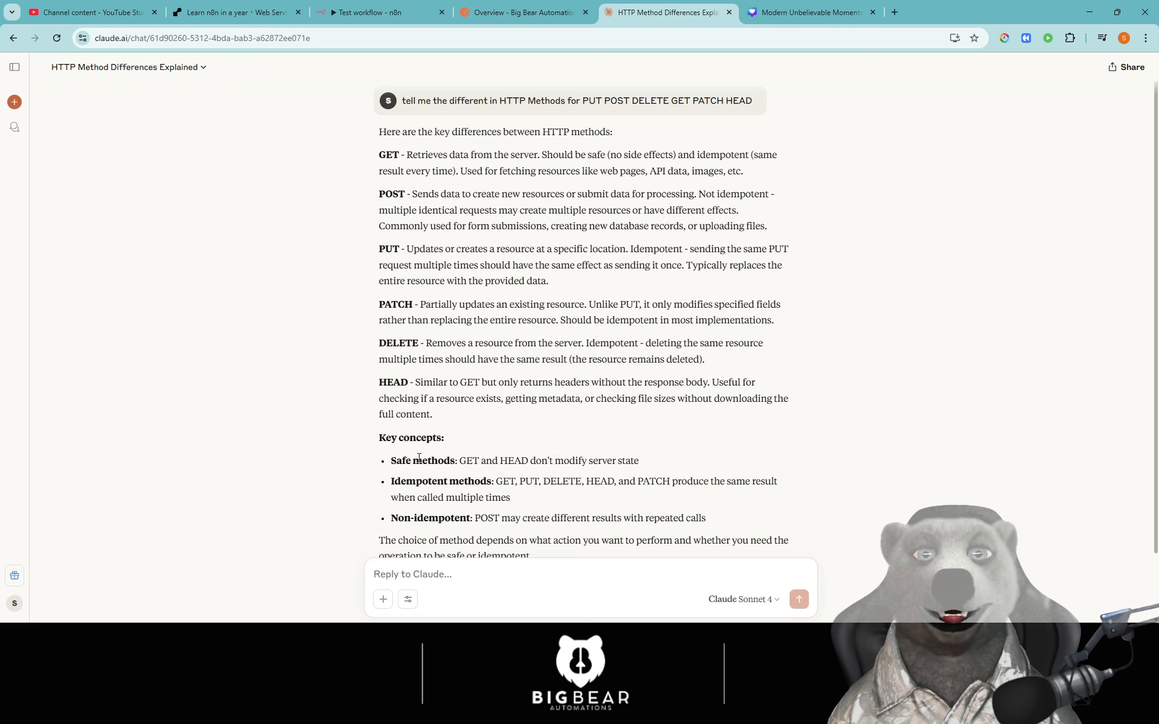
left_click_drag(405, 447, 442, 461)
left_click(443, 463)
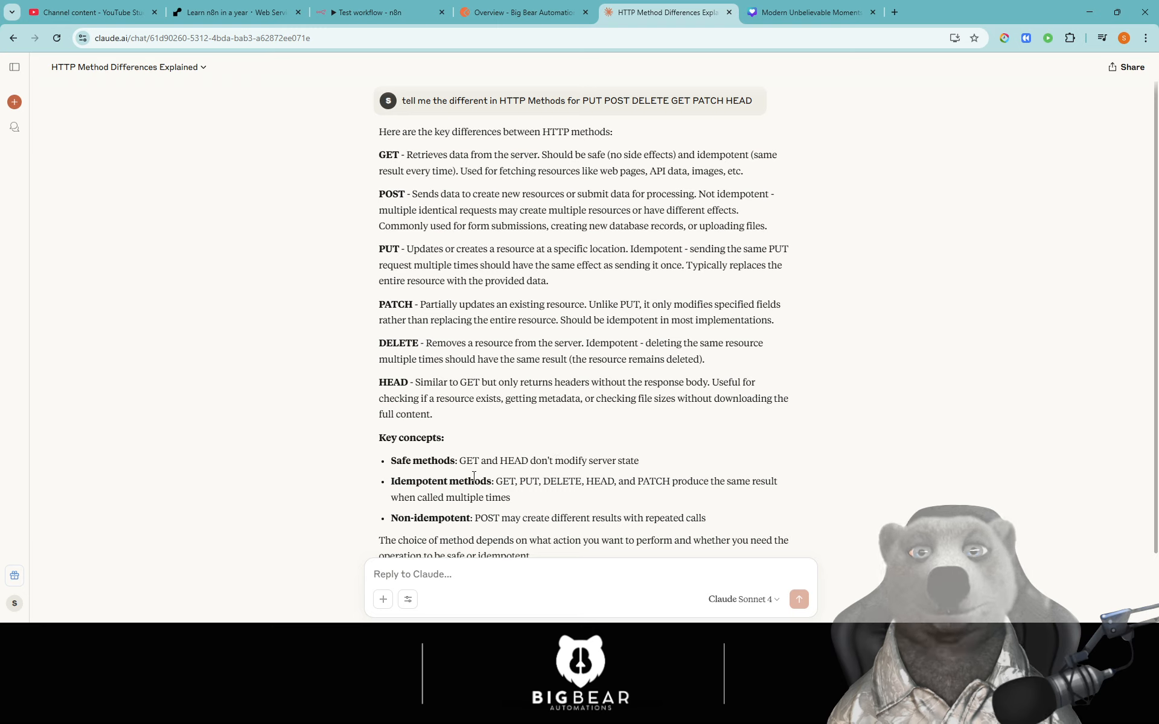
left_click_drag(583, 462, 637, 462)
left_click(647, 469)
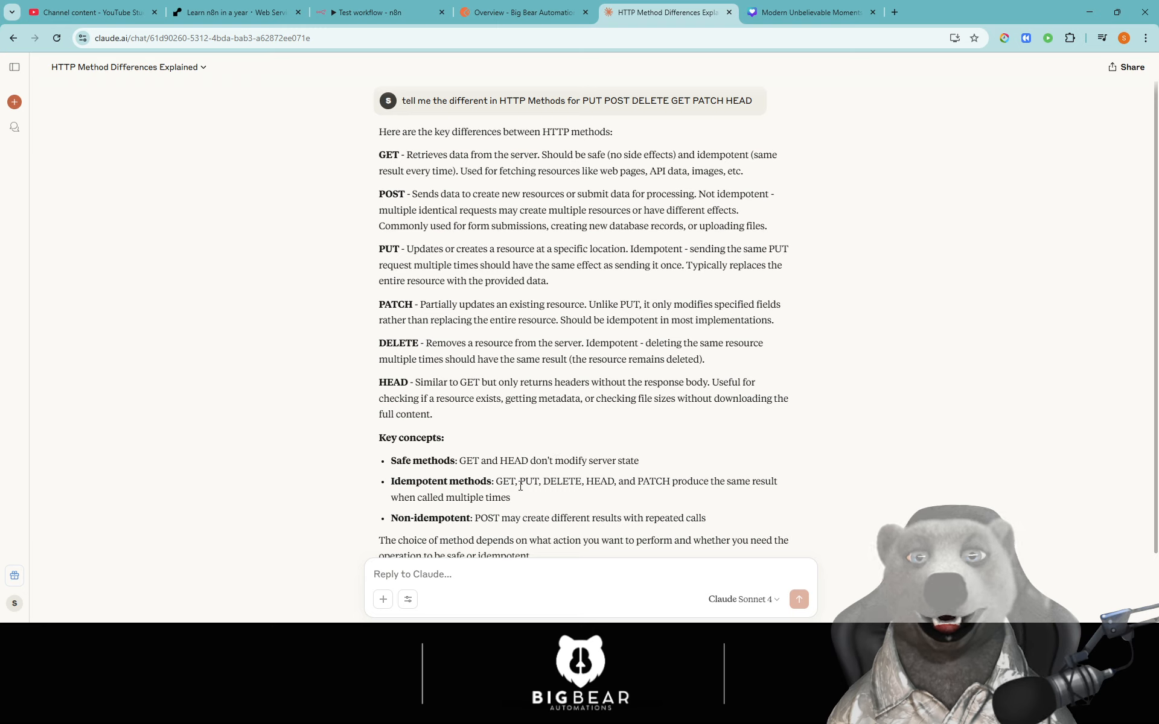
left_click_drag(703, 479, 766, 480)
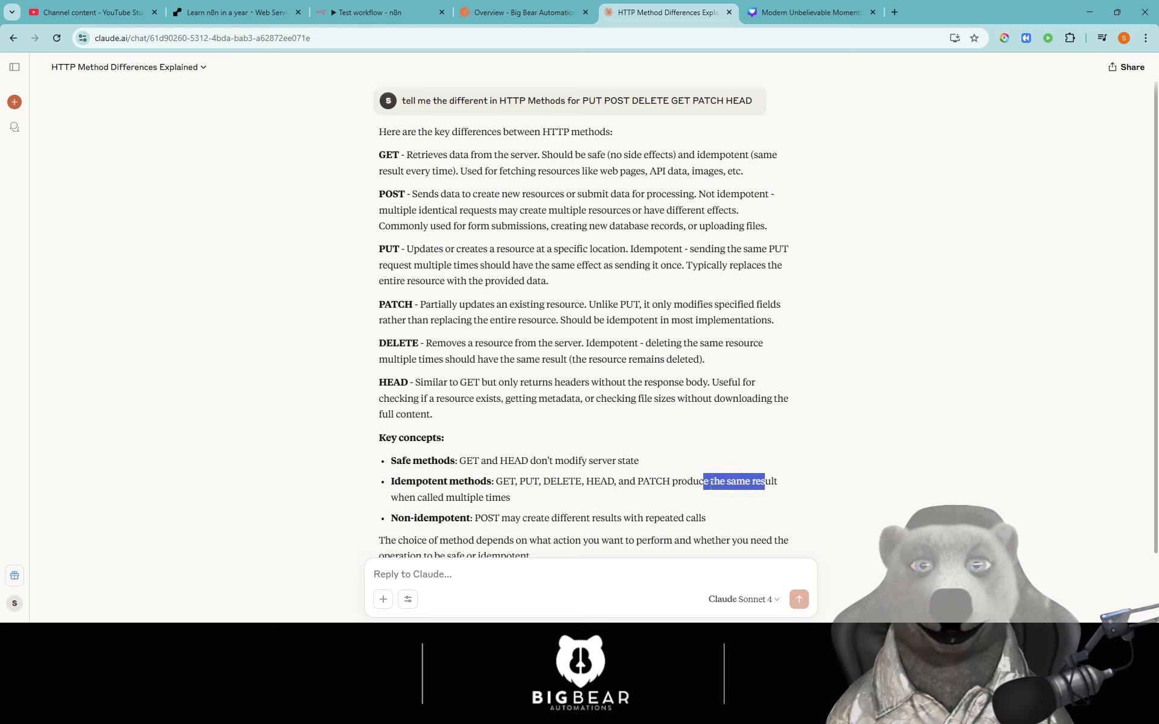
left_click(766, 480)
left_click_drag(535, 501, 383, 479)
left_click(531, 493)
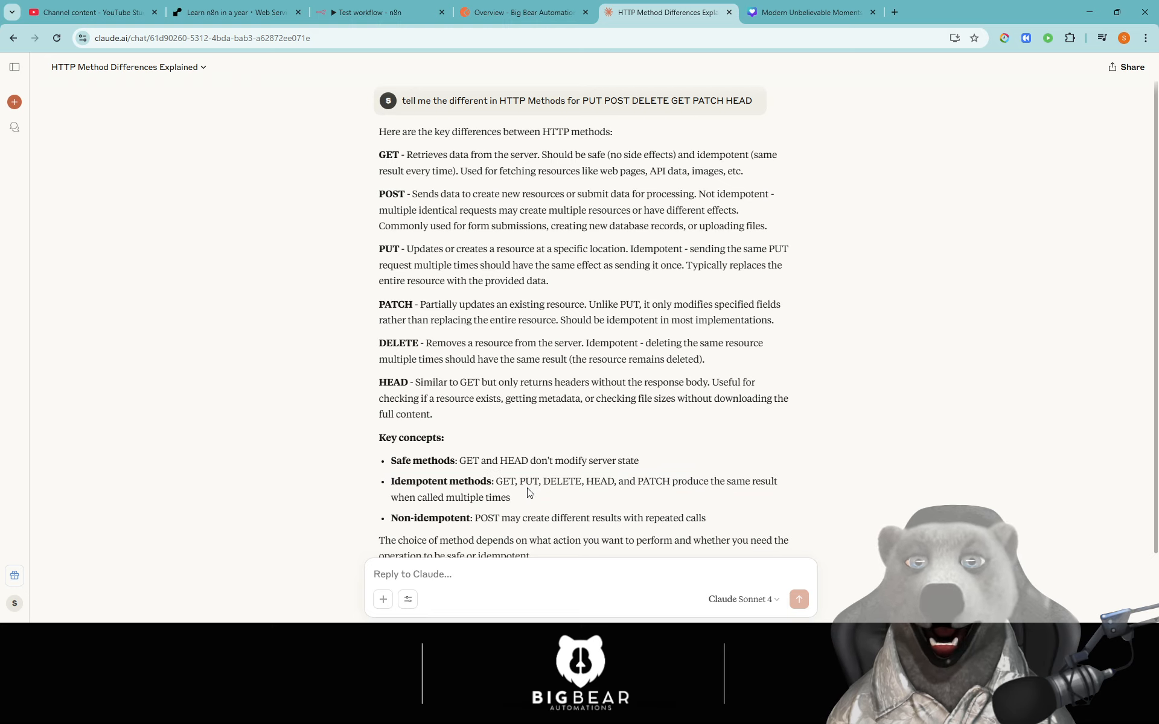
- Emphasise the non-idempotent POST bullet and the closing advice on choosing a method
scroll(526, 493, "down", 1)
left_click_drag(481, 447, 732, 452)
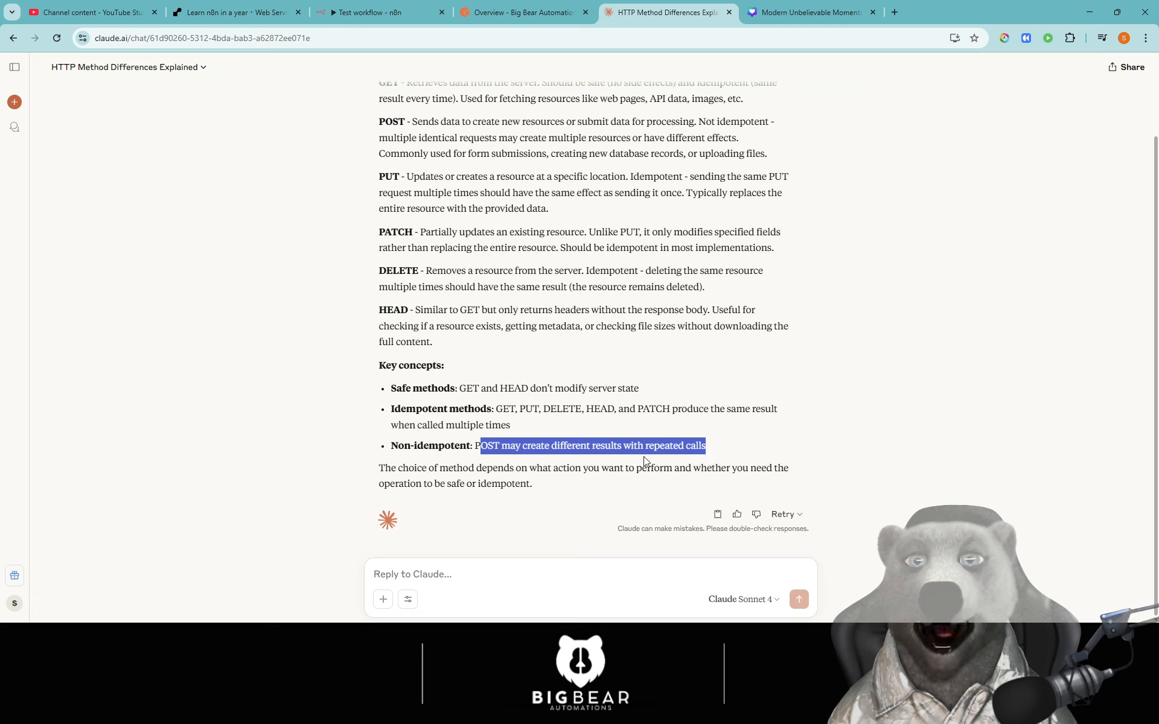
left_click(647, 463)
left_click_drag(624, 447, 718, 455)
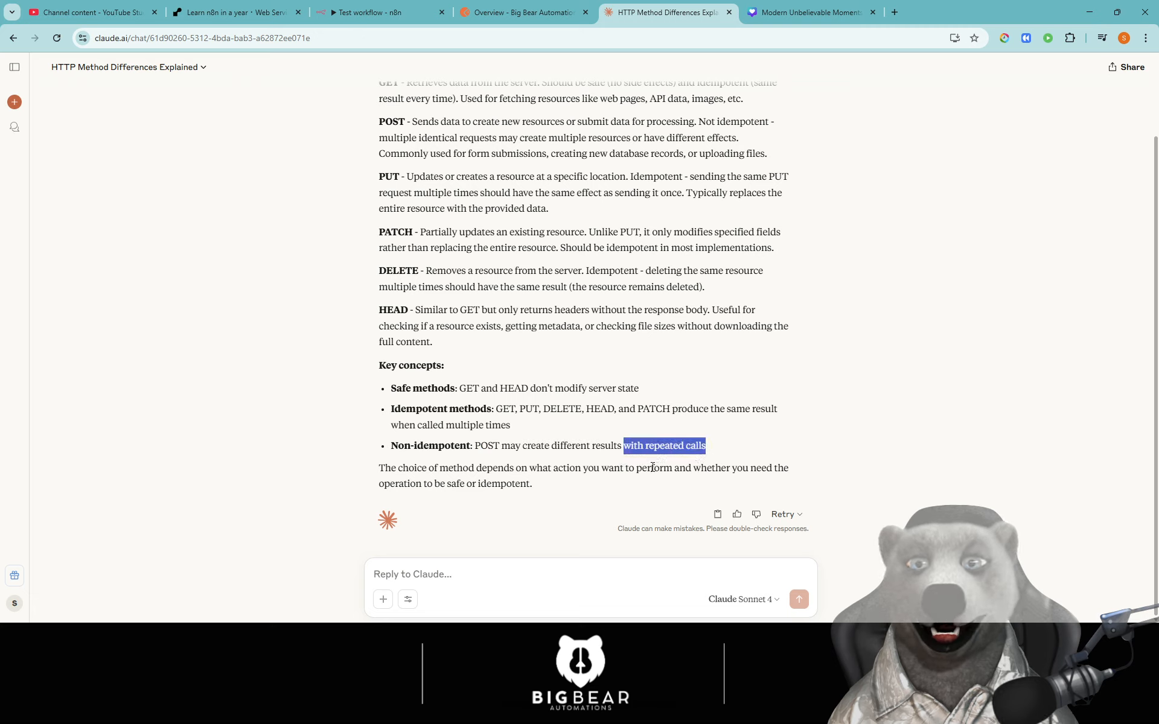
left_click(616, 468)
left_click_drag(440, 471, 620, 470)
left_click_drag(701, 469, 779, 471)
left_click(663, 481)
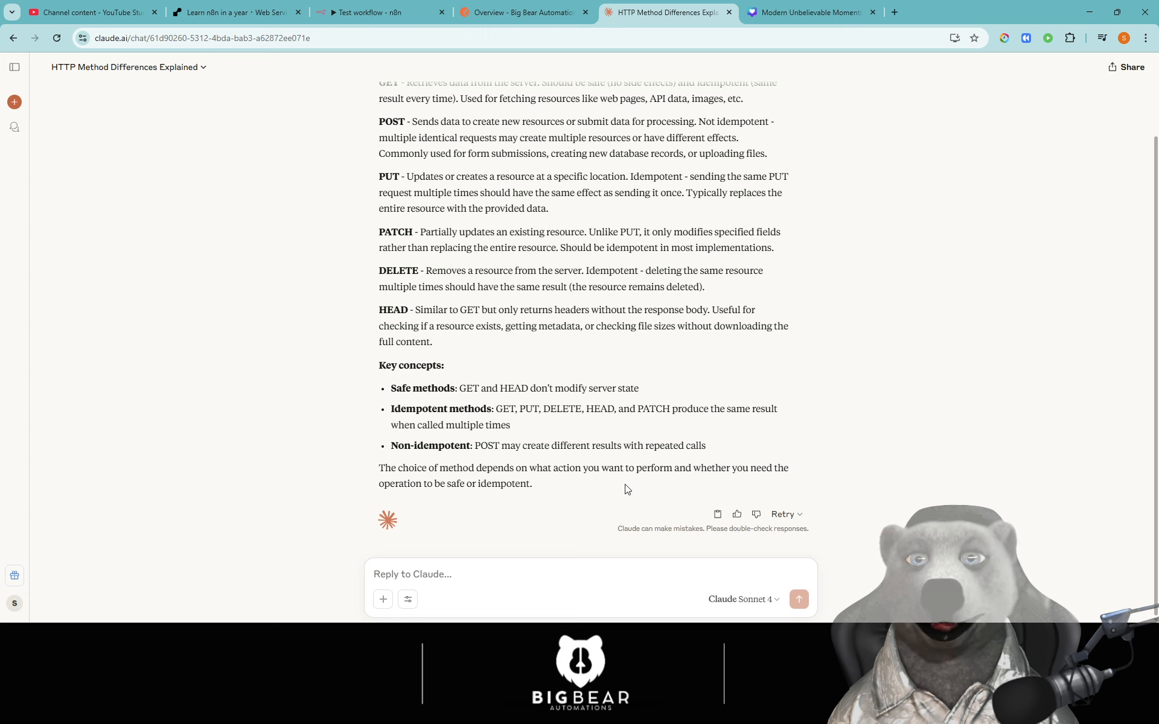
- Recap all six method descriptions from GET to HEAD, then move to the Postman workspace
scroll(626, 489, "up", 2)
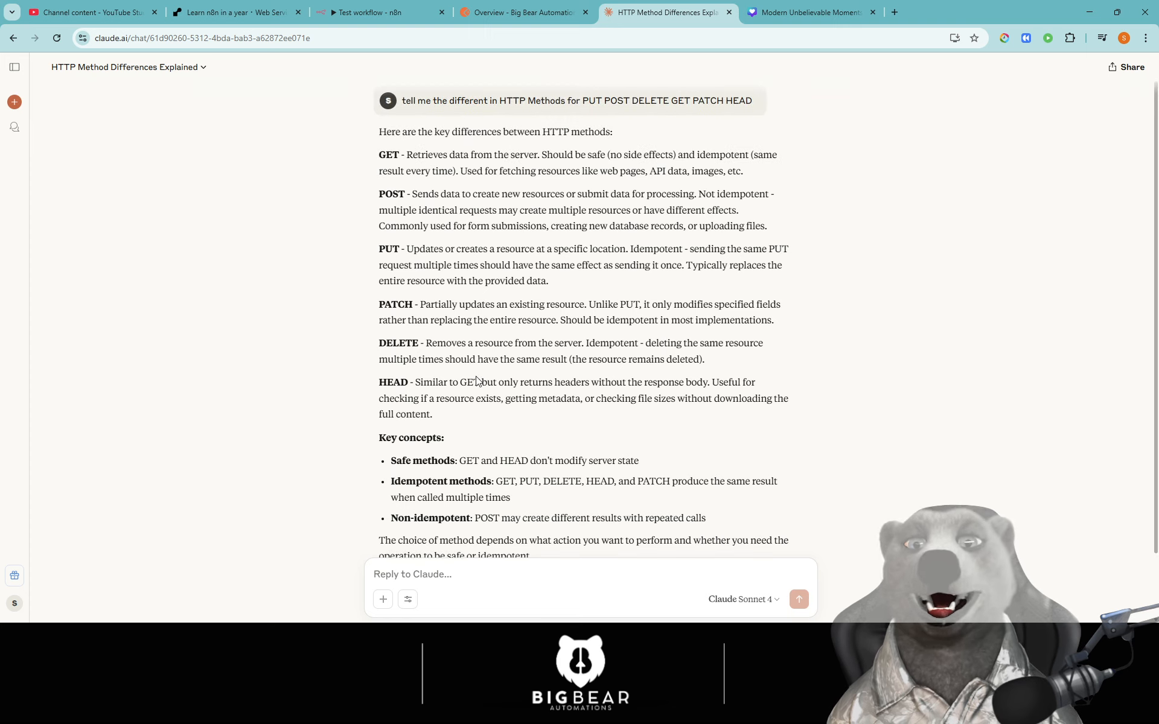
left_click_drag(444, 421, 381, 155)
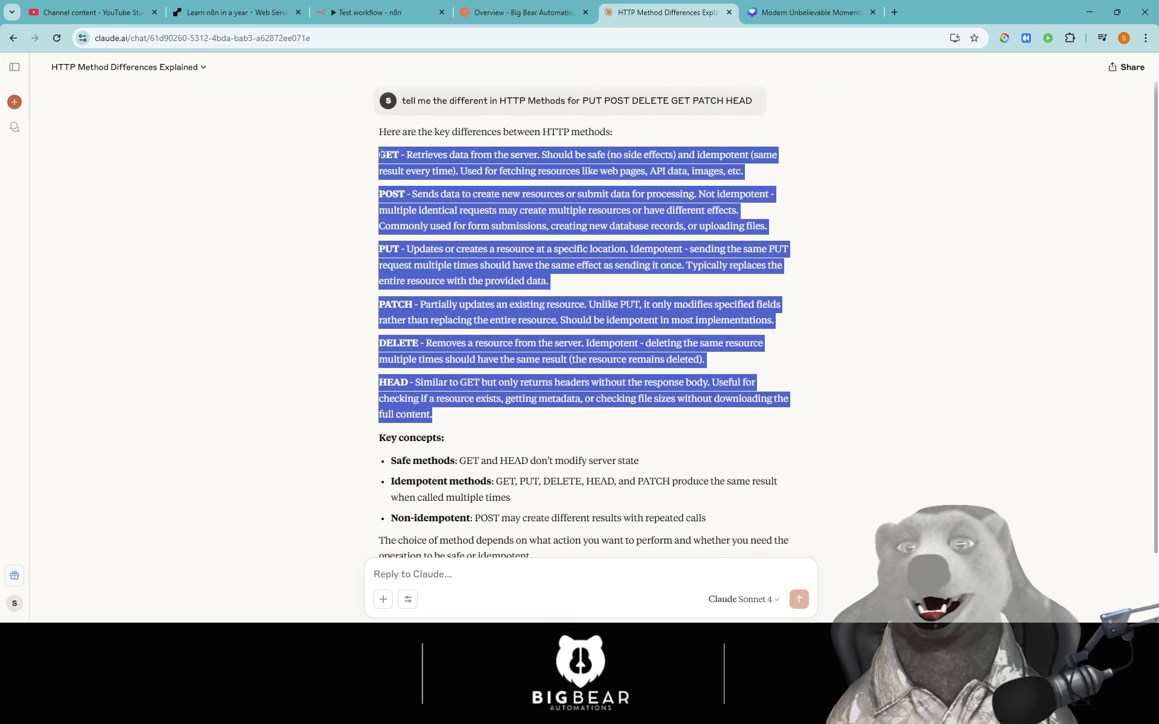
left_click(402, 245)
left_click_drag(441, 419, 364, 153)
left_click(431, 196)
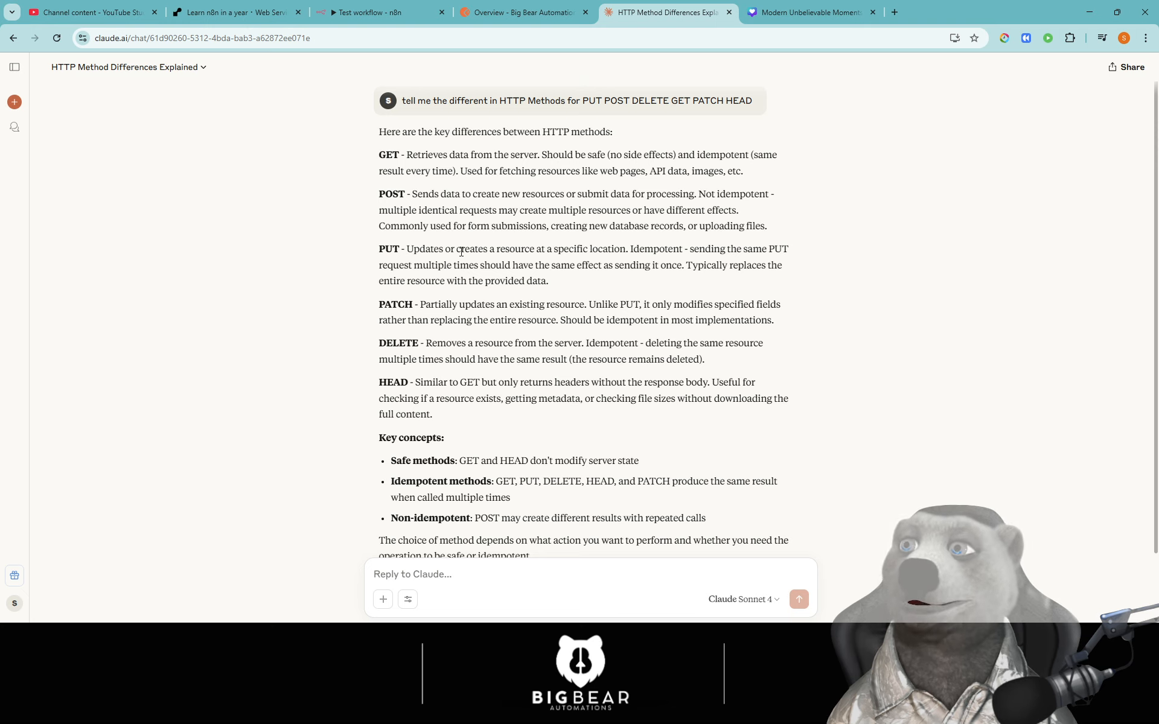
left_click(519, 12)
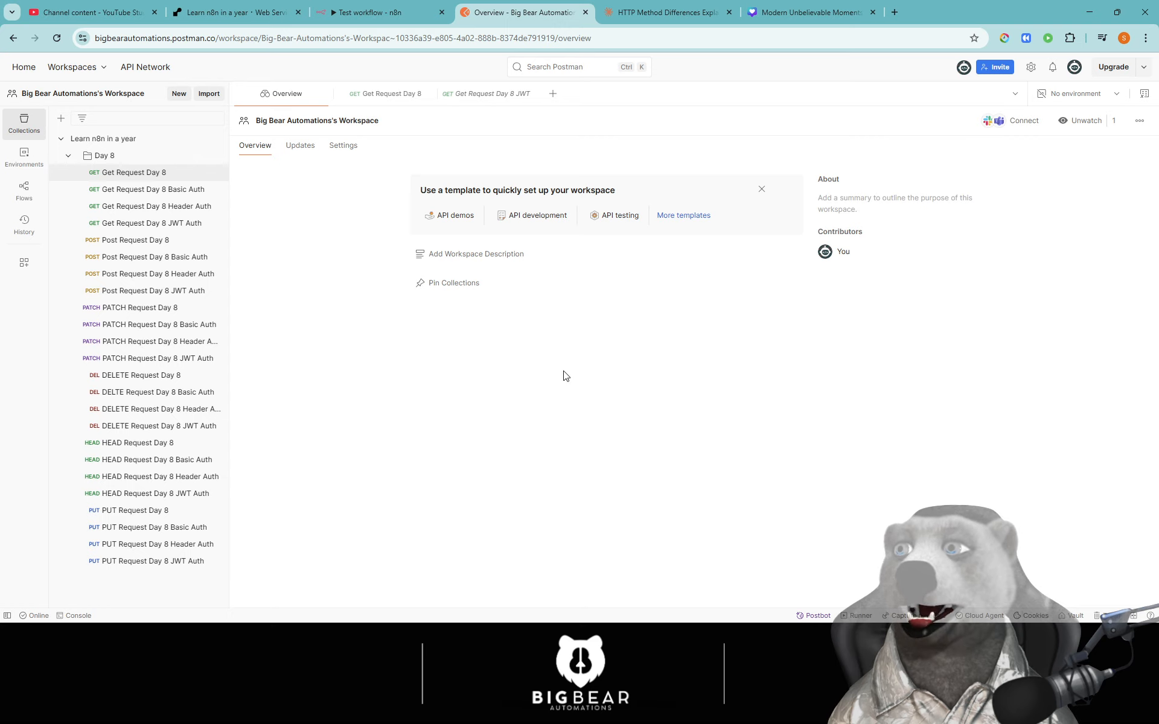
- Keep the Webhook on GET and copy its test URL in n8n
left_click(374, 12)
left_click(481, 233)
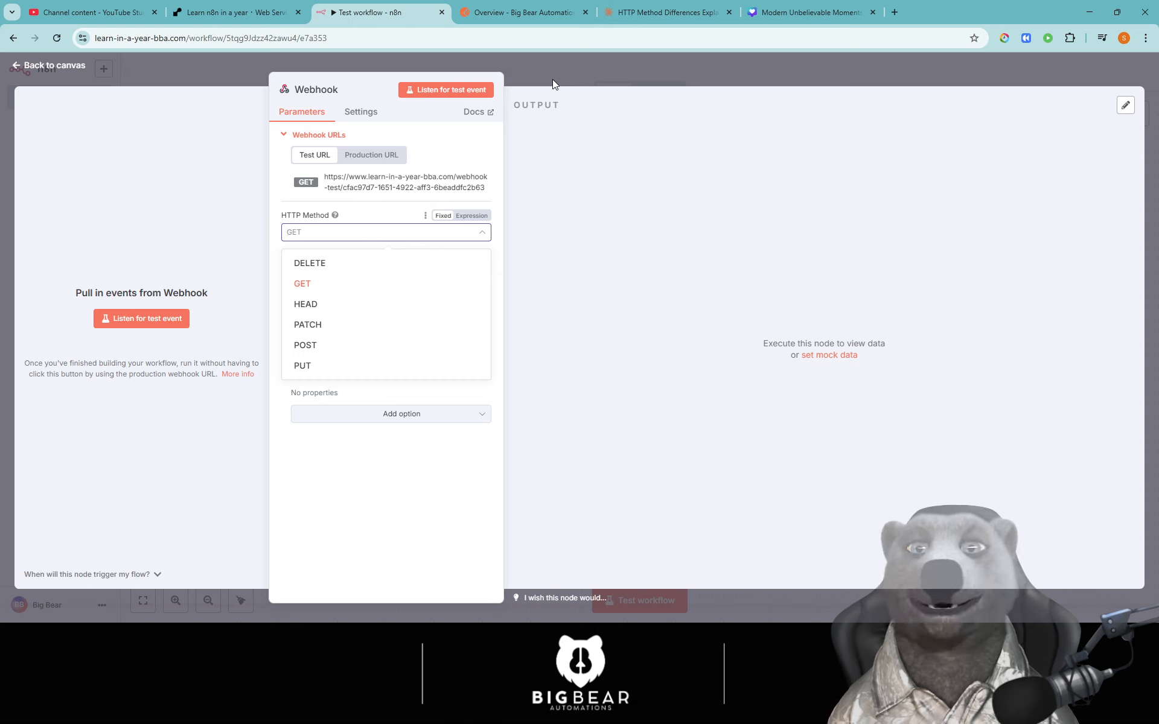
left_click(311, 285)
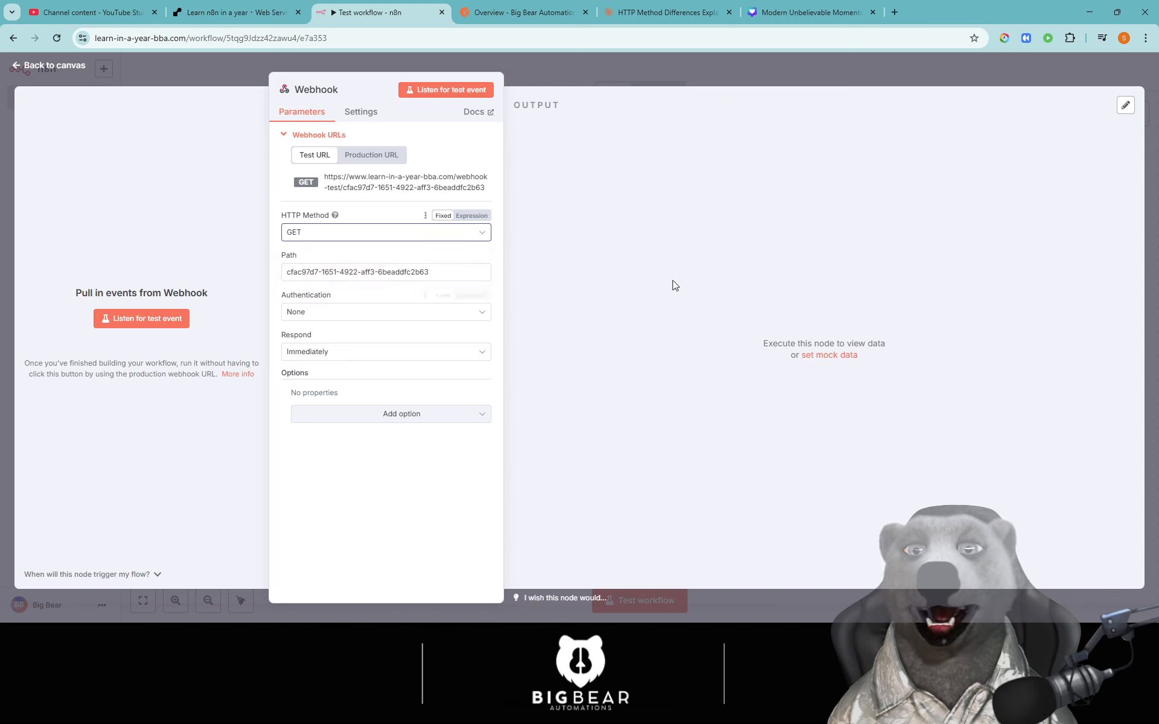
left_click(413, 201)
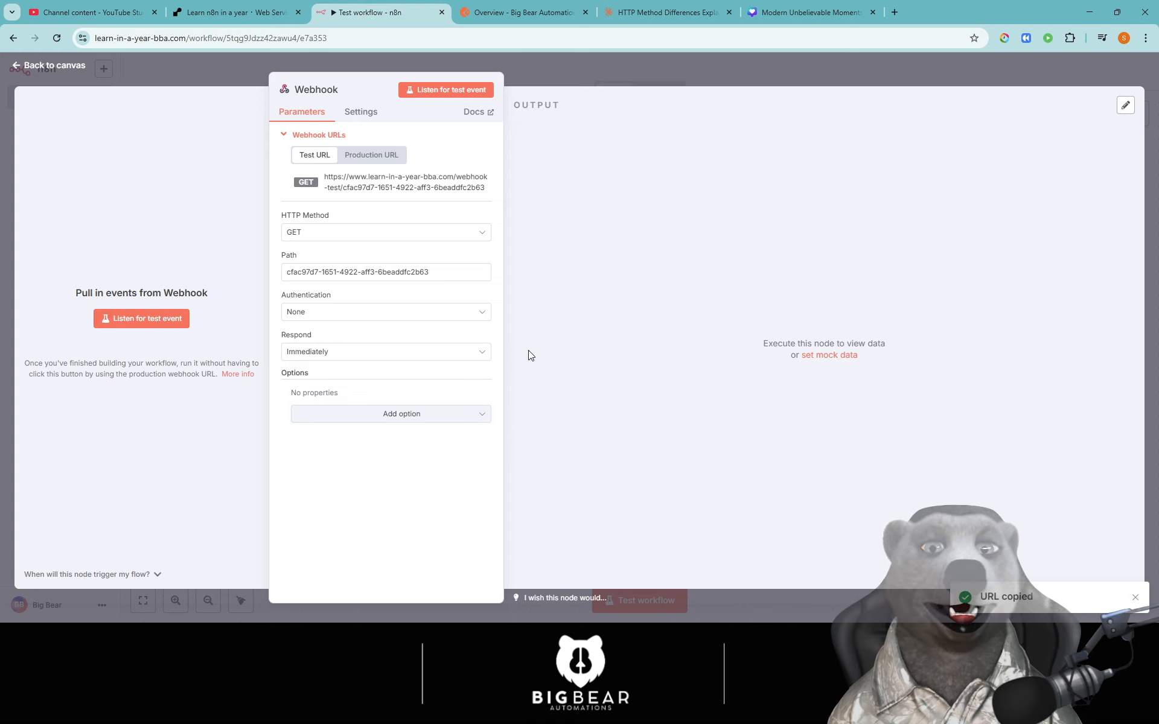
left_click(356, 194)
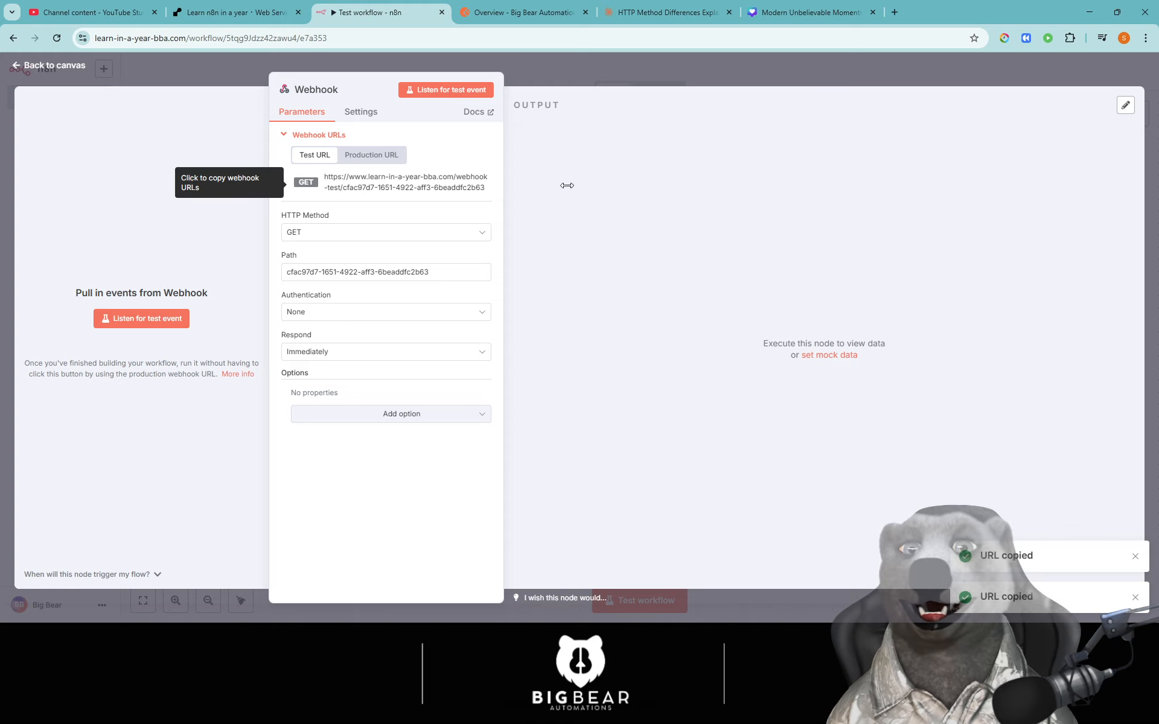
- Replace the Get Request Day 8 URL in Postman with the n8n test webhook URL
left_click(518, 13)
left_click(122, 176)
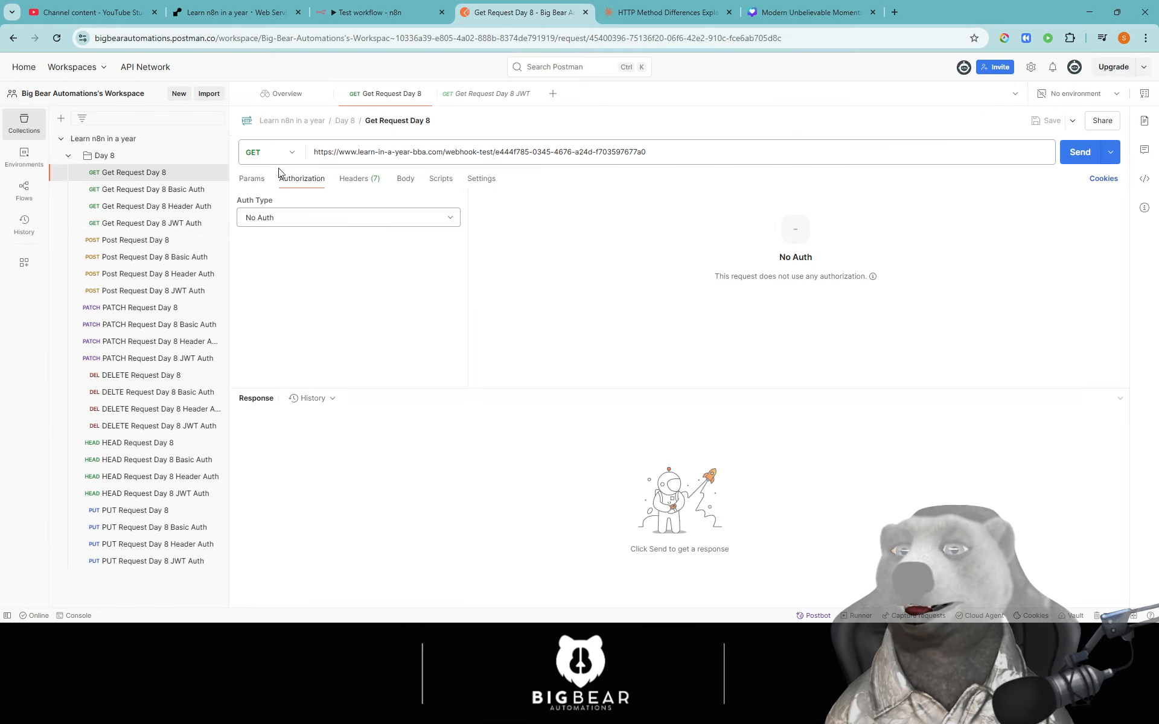
triple_click(400, 153)
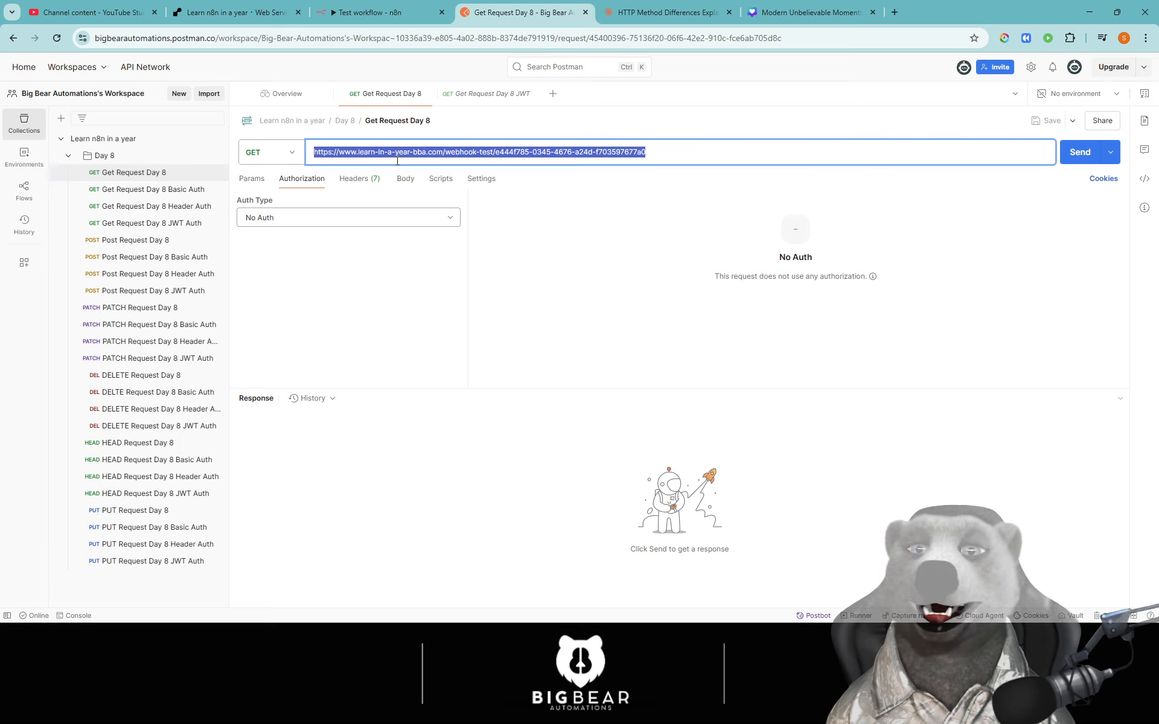
key("ctrl+v")
- Listen for a test event in n8n and send the GET request from Postman
left_click(377, 12)
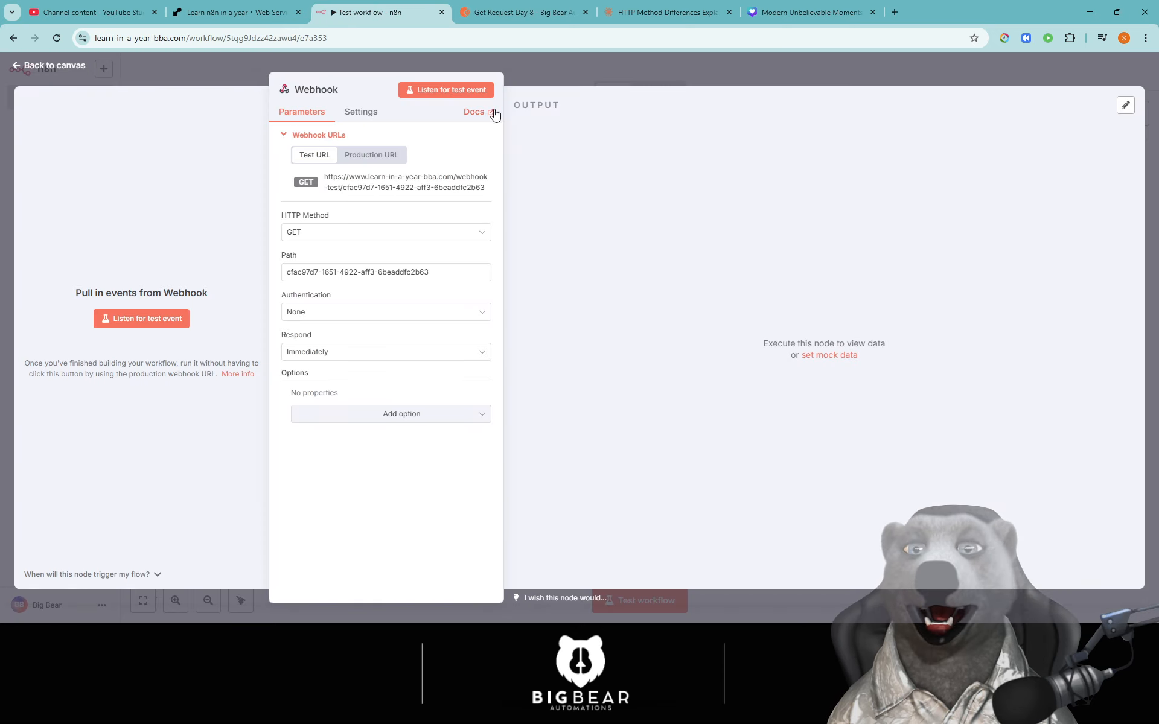
left_click(159, 319)
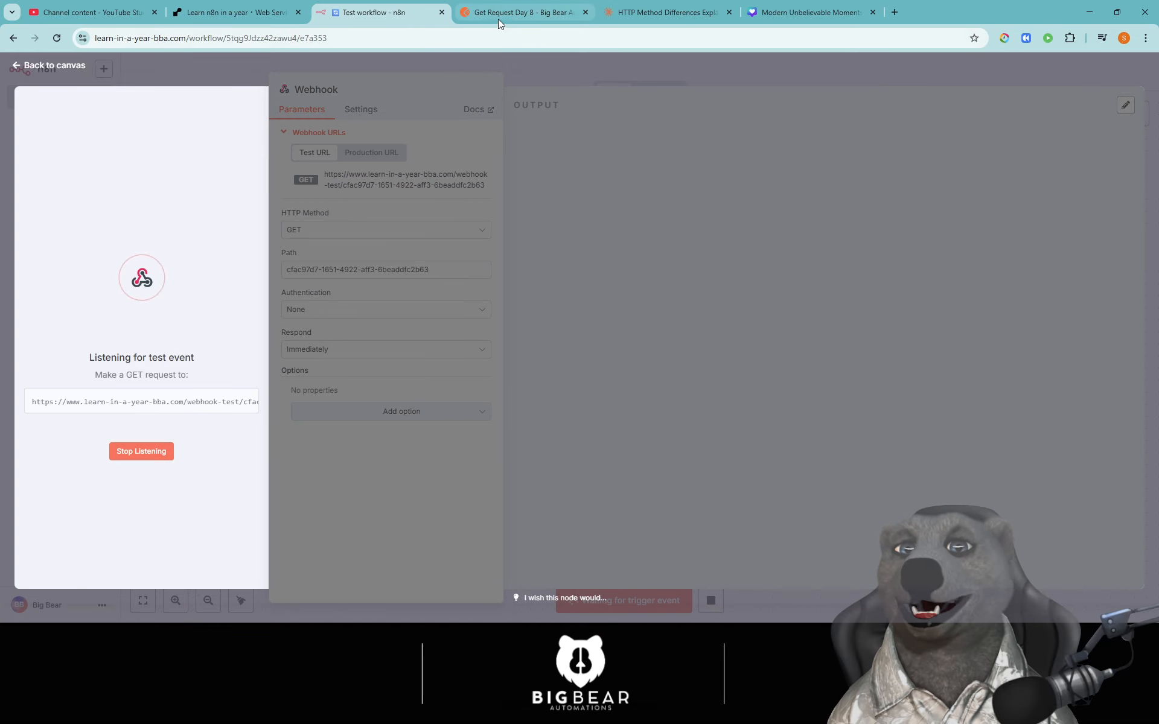
left_click(498, 19)
left_click(1086, 152)
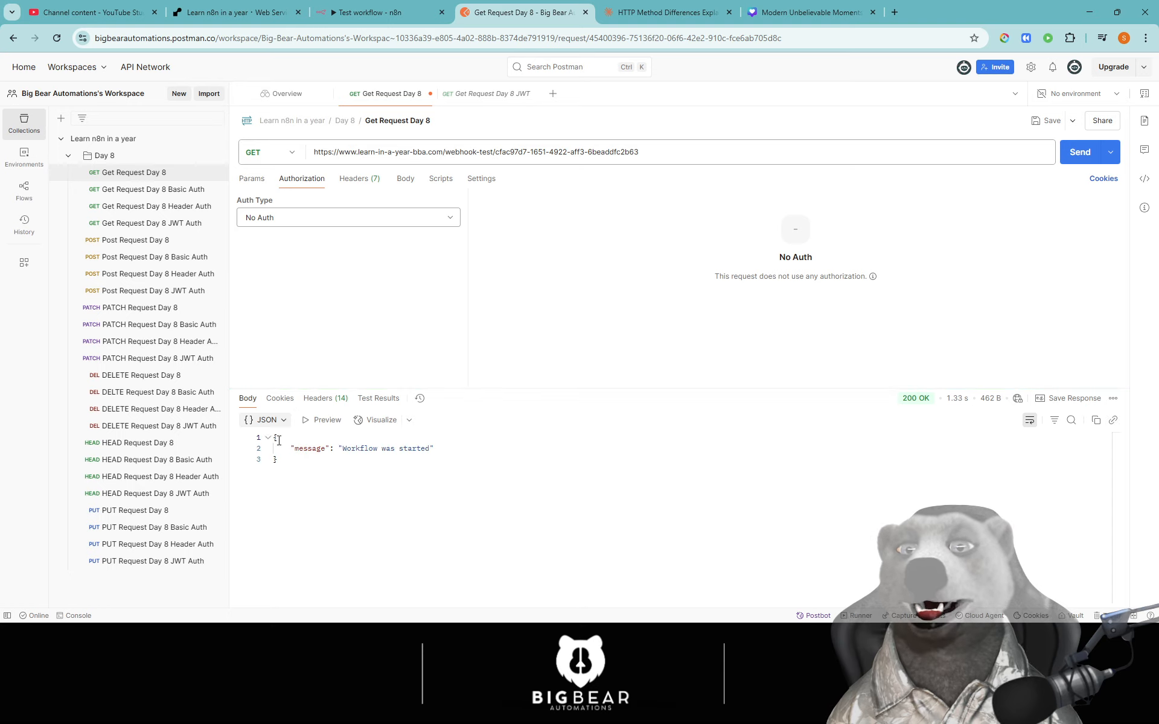
- Check the 200 OK 'Workflow was started' reply and the headers, query and body n8n received
triple_click(376, 451)
left_click(459, 486)
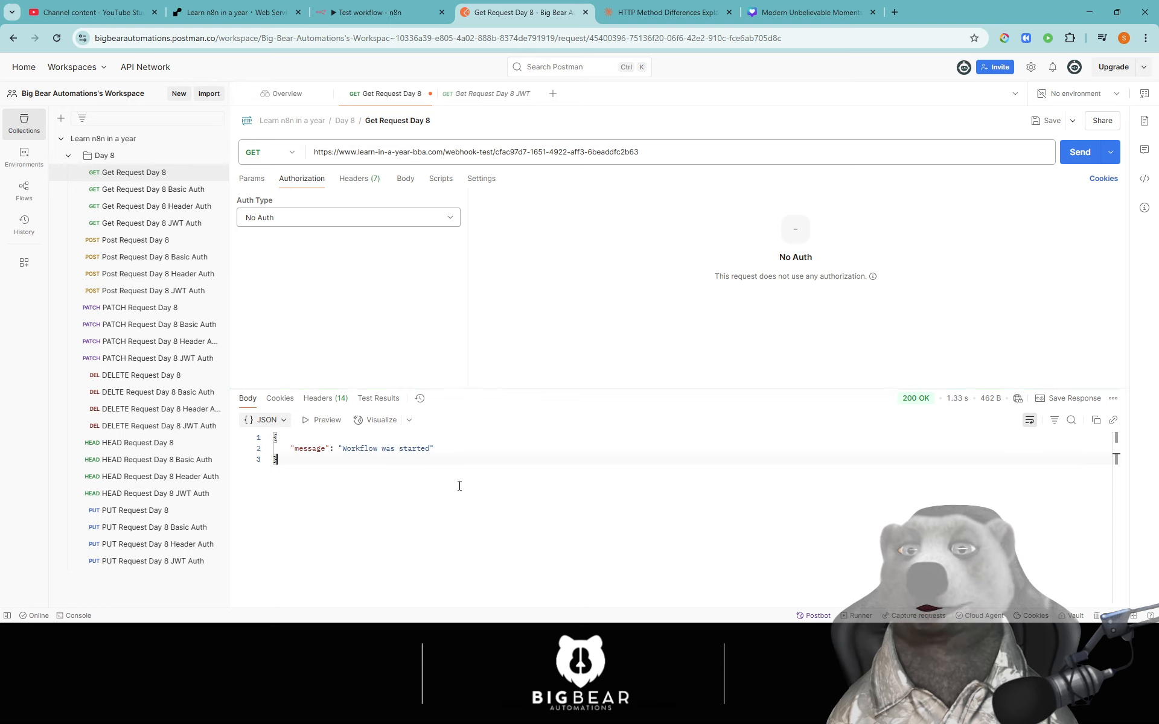
left_click(354, 19)
scroll(651, 350, "down", 1)
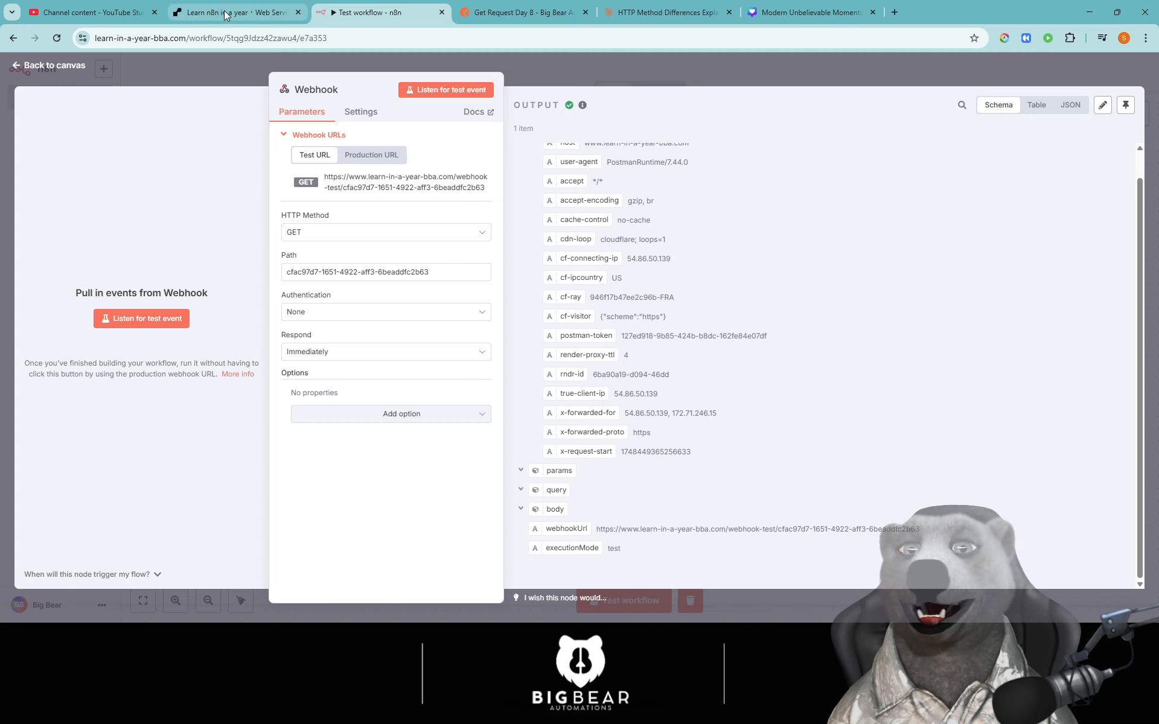
left_click(499, 9)
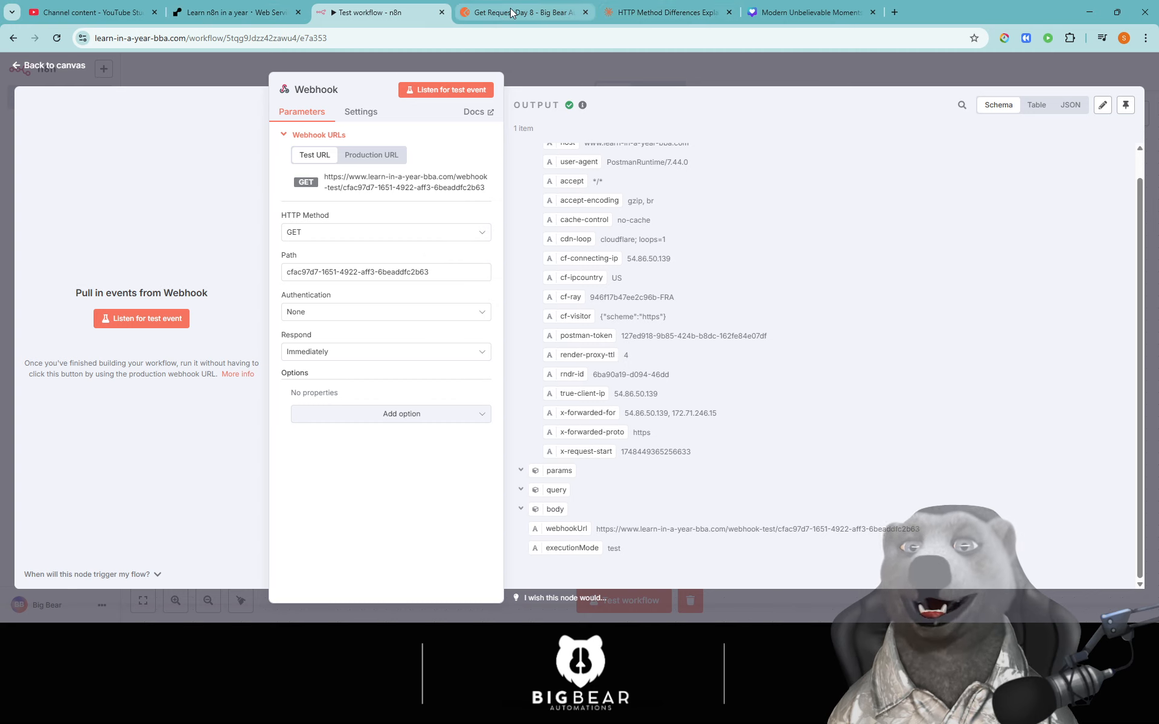
- Set the Get Request Day 8 Basic Auth request's authorization type to Basic Auth in Postman
left_click(153, 189)
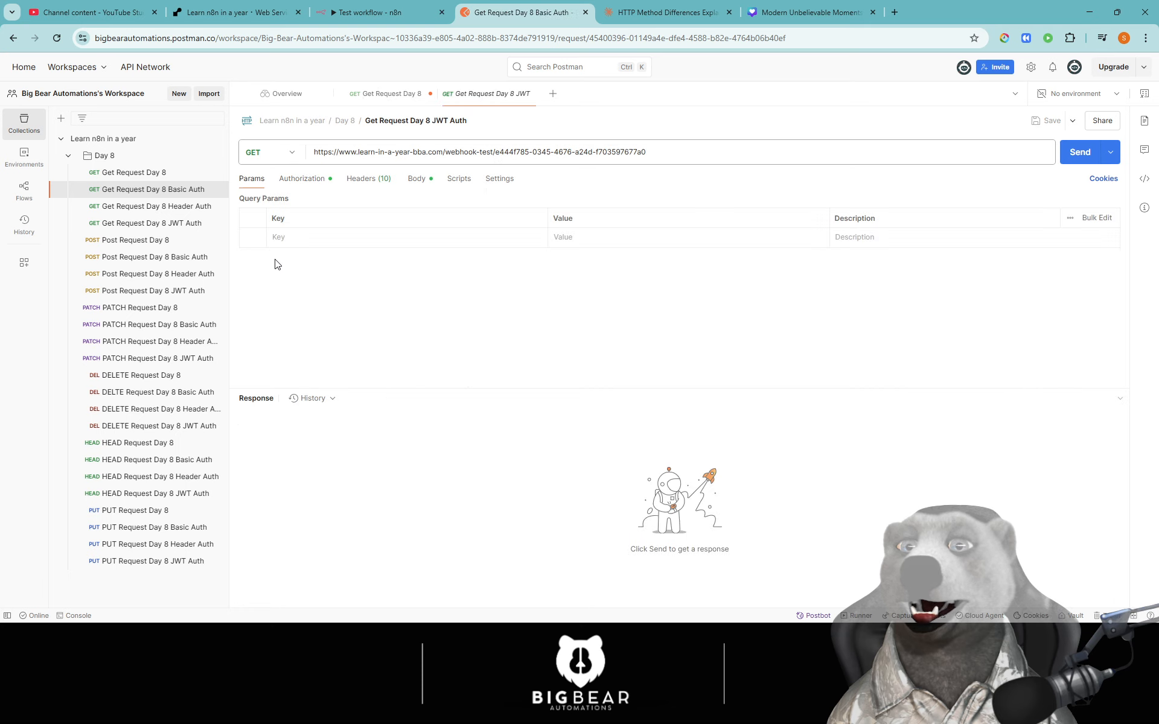
left_click(306, 180)
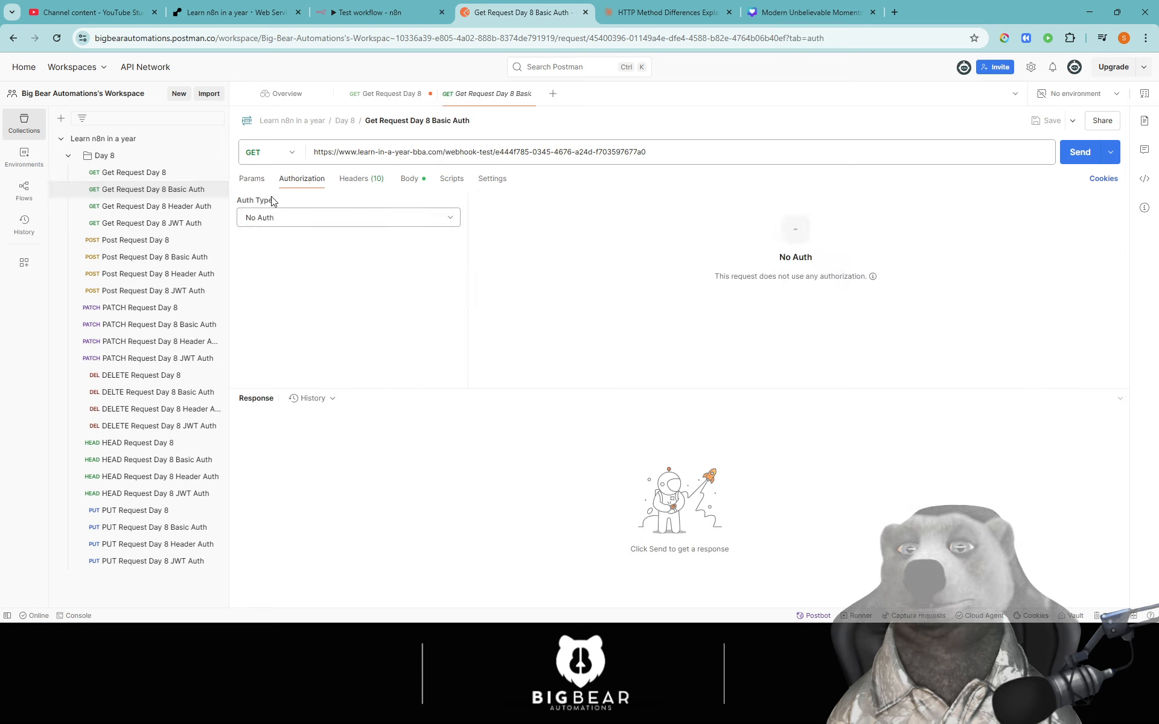
left_click(279, 216)
left_click(289, 280)
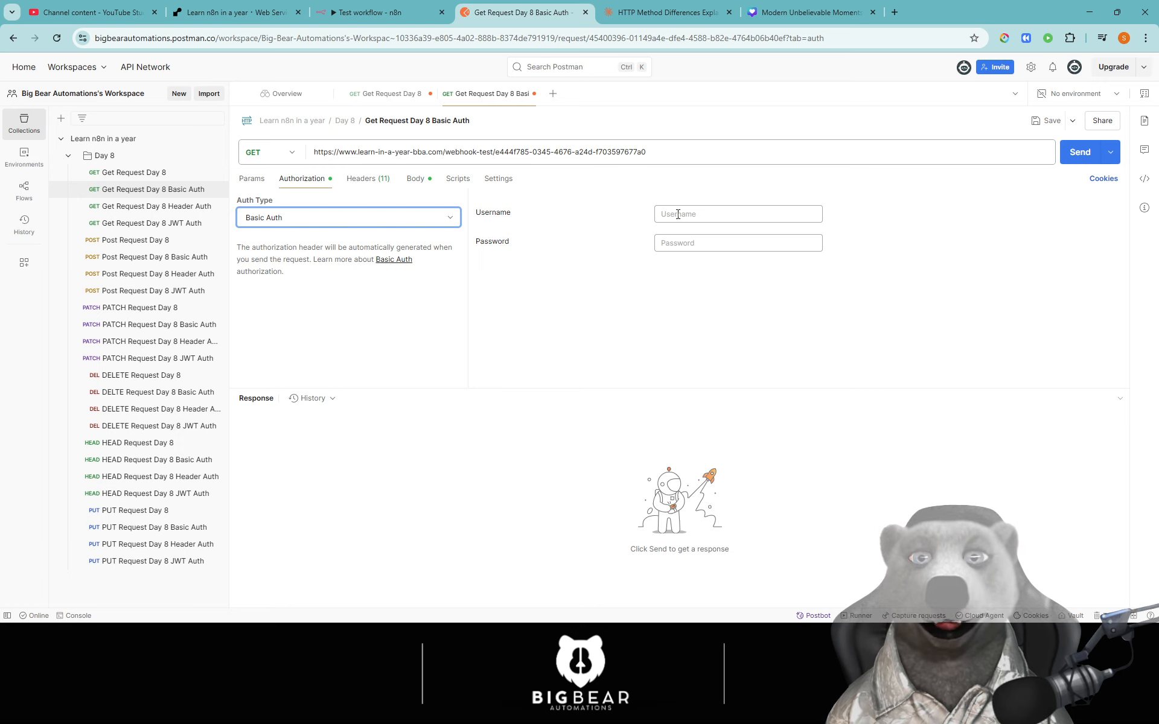
- Set the n8n Webhook's Authentication to Basic Auth and open its credential's username
left_click(373, 13)
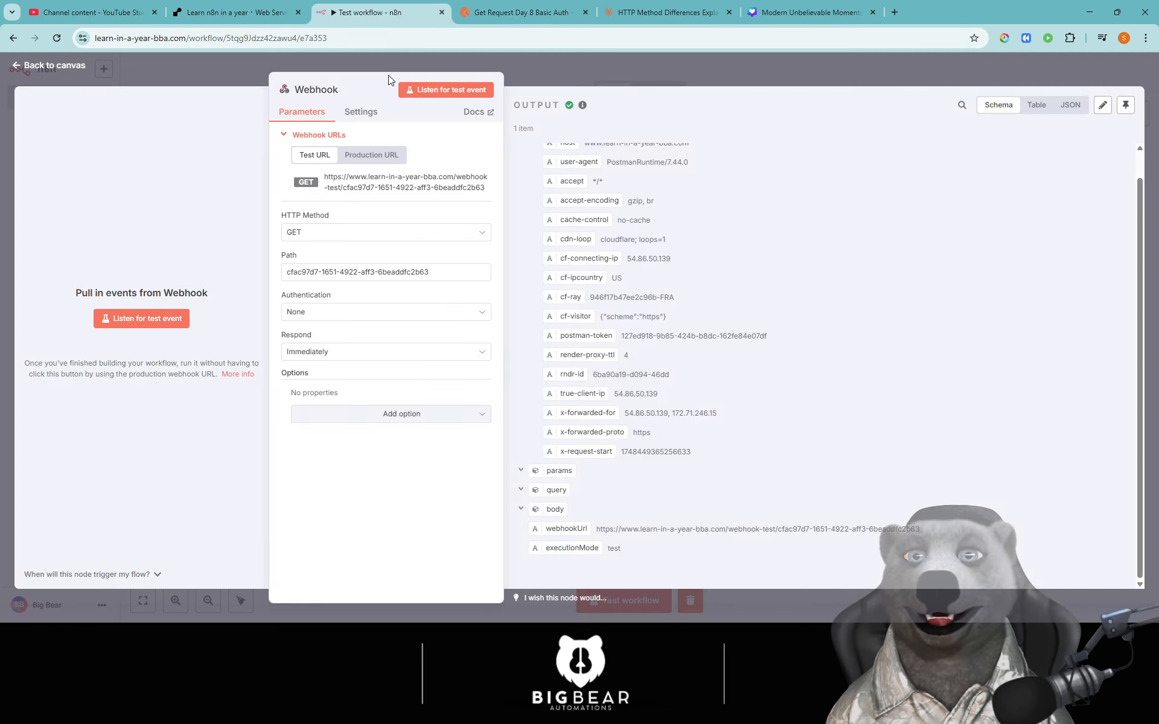
left_click(341, 315)
left_click(323, 342)
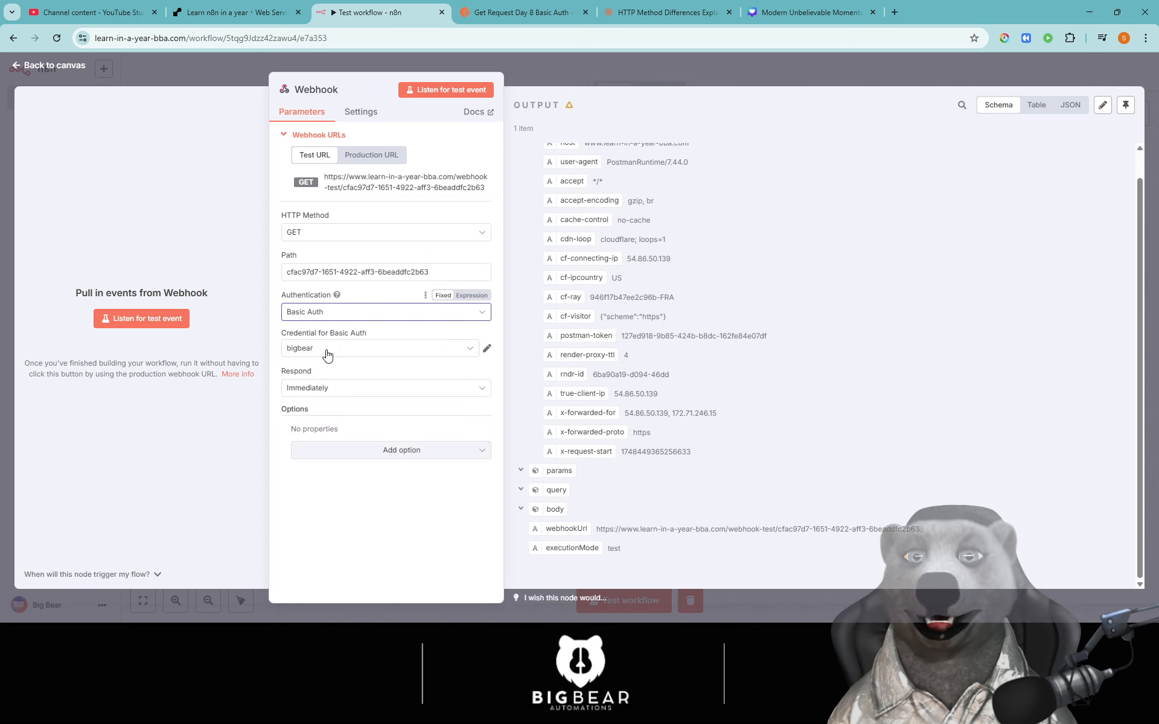
left_click(487, 348)
left_click(401, 227)
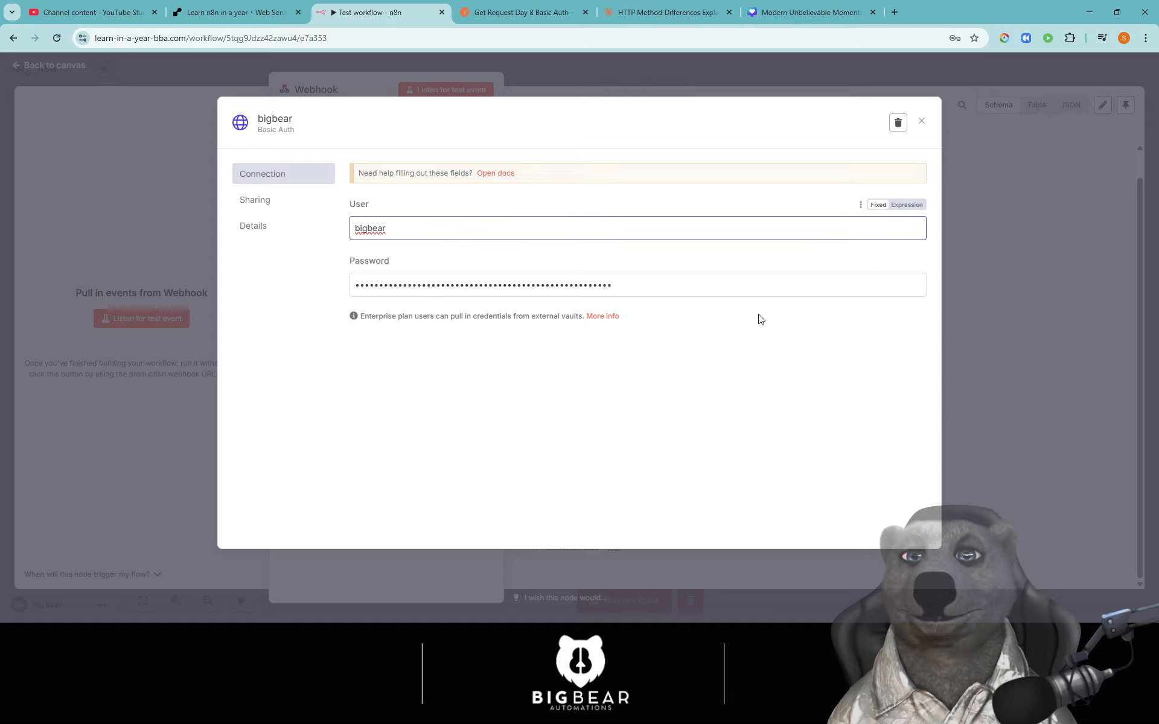
- Replace the credential's password with a new fixed value and save the credential
left_click(661, 286)
key("ctrl+a")
key("BackSpace")
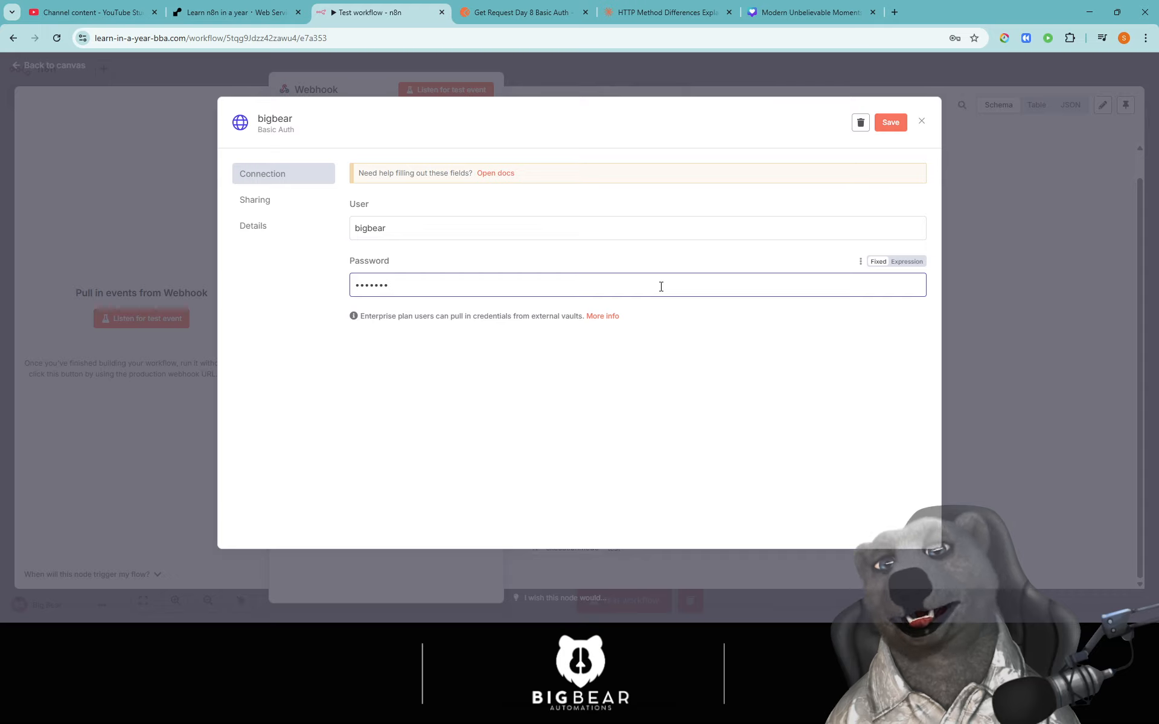
left_click(907, 261)
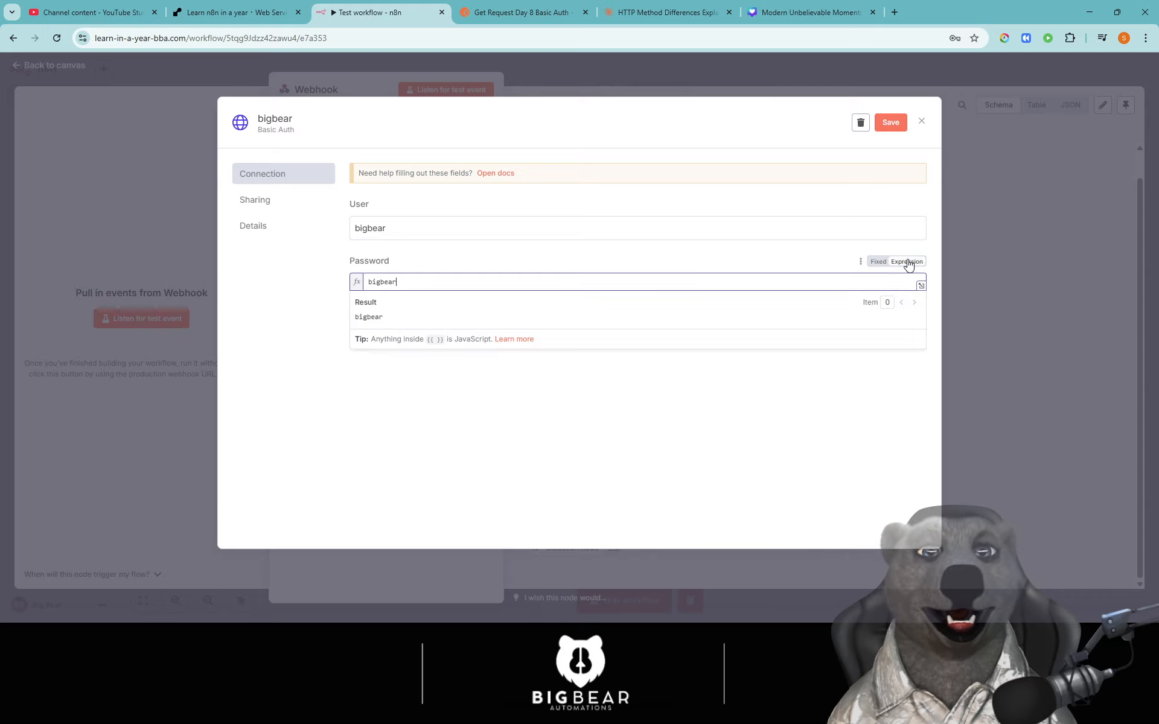
left_click(879, 261)
left_click(890, 122)
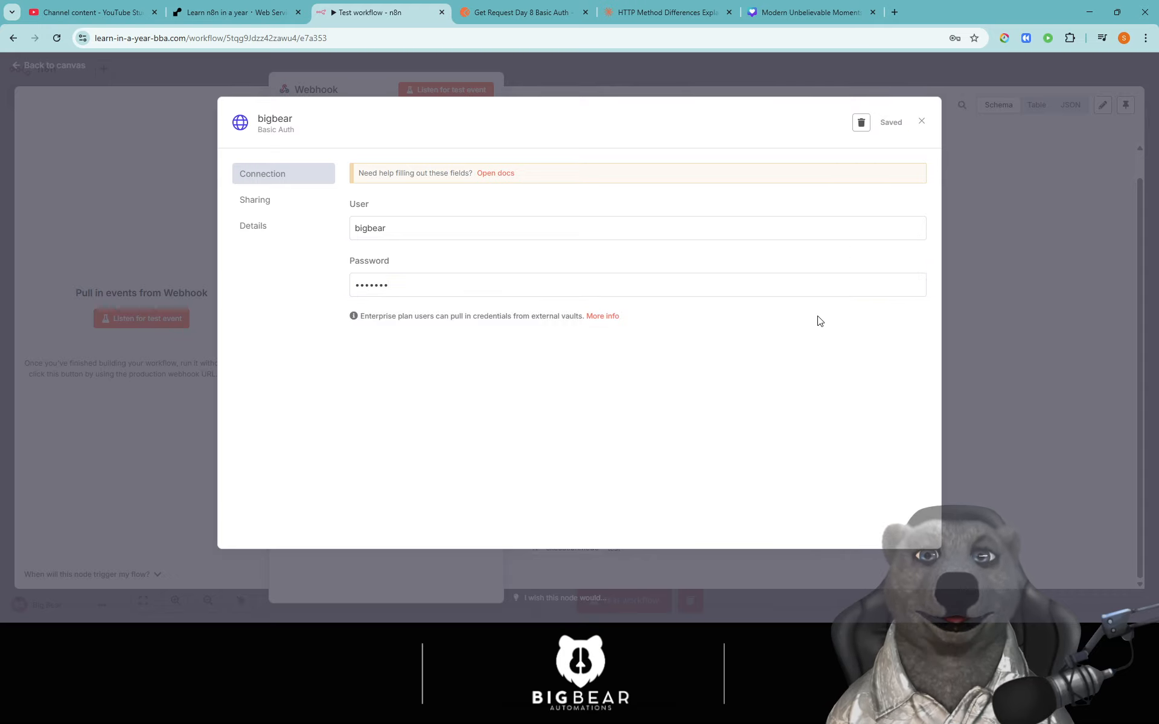
left_click(922, 122)
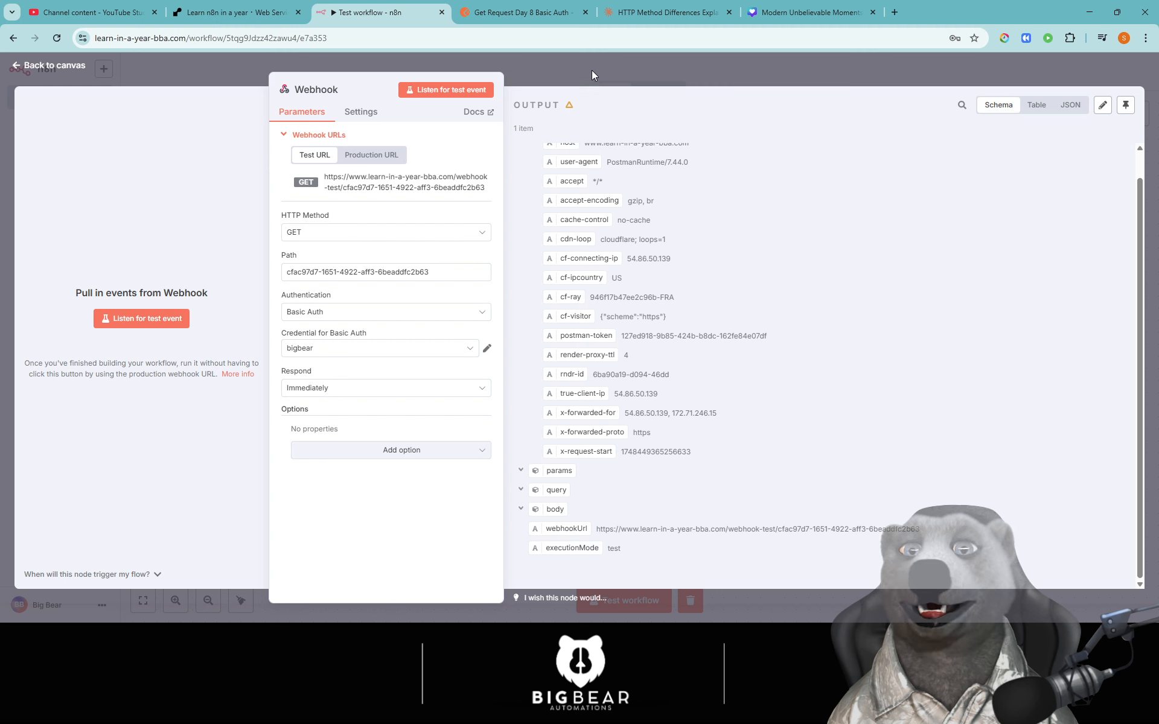
- Fill in the Basic Auth username and password and send to n8n, getting a 404 'webhook not registered'
left_click(519, 12)
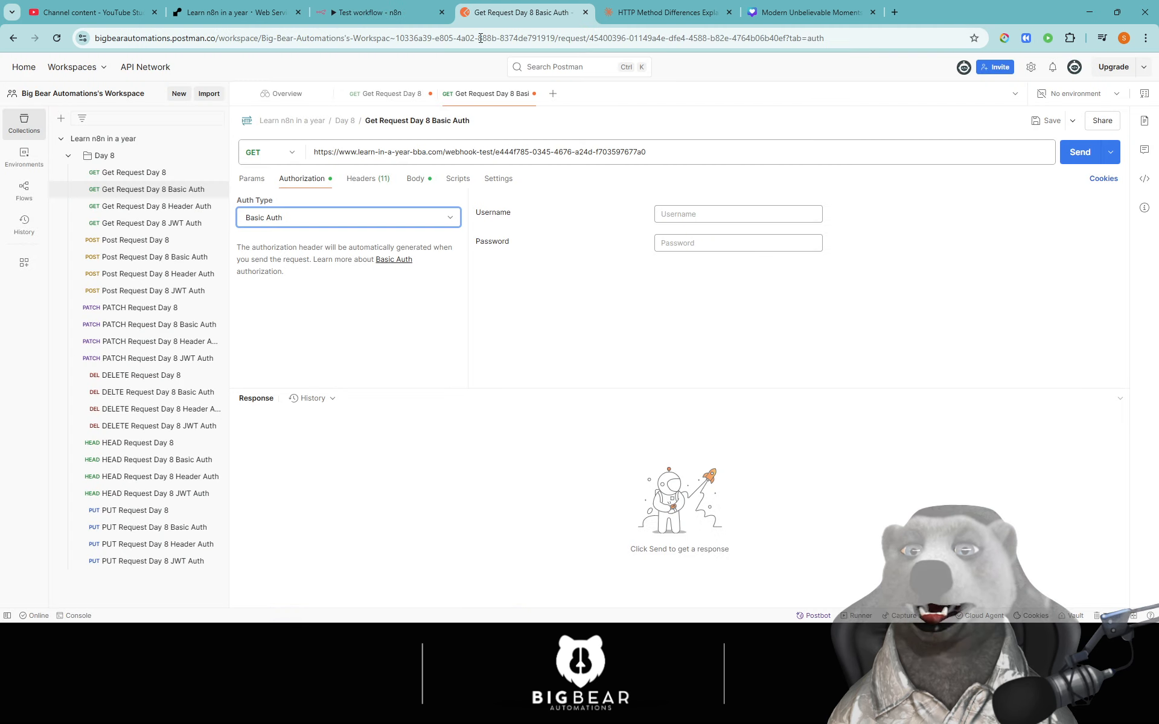
left_click(696, 213)
type("bigbe")
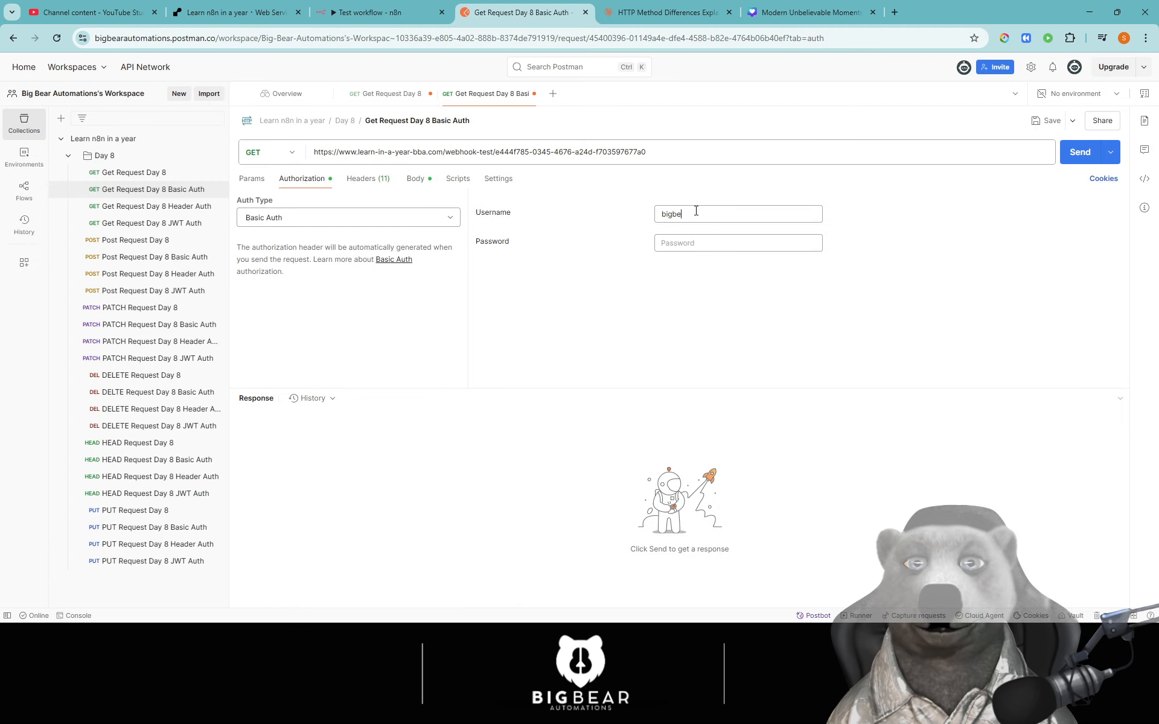
type("••")
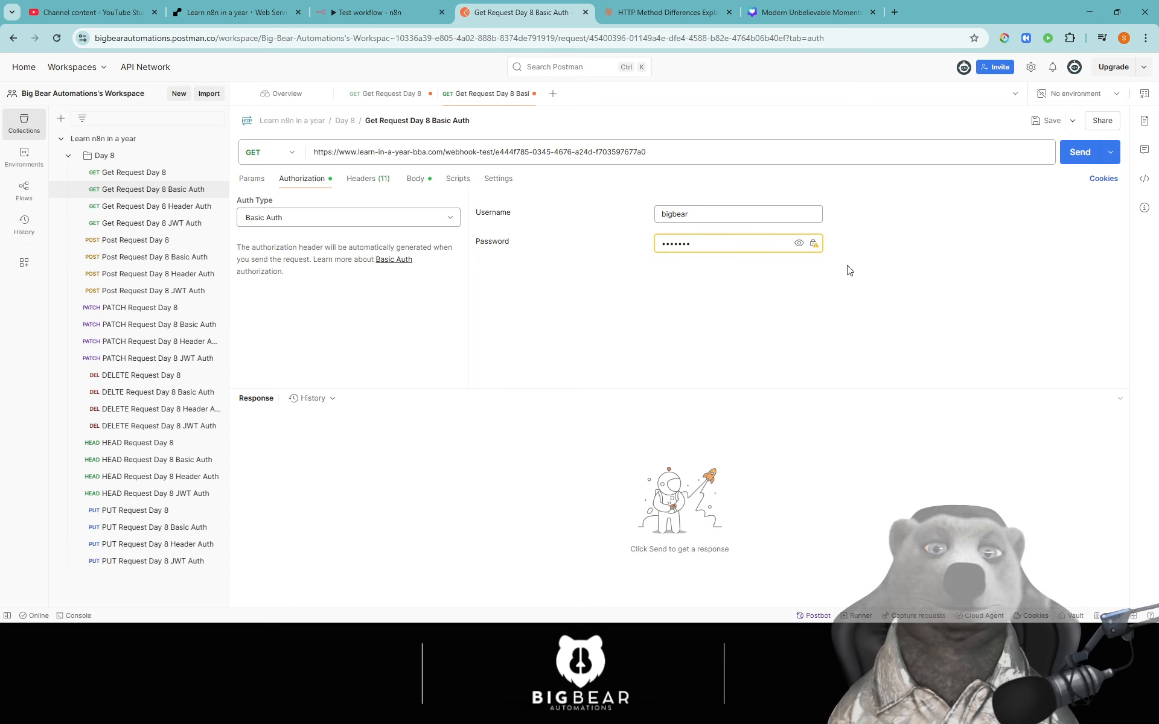
left_click(370, 12)
left_click(154, 328)
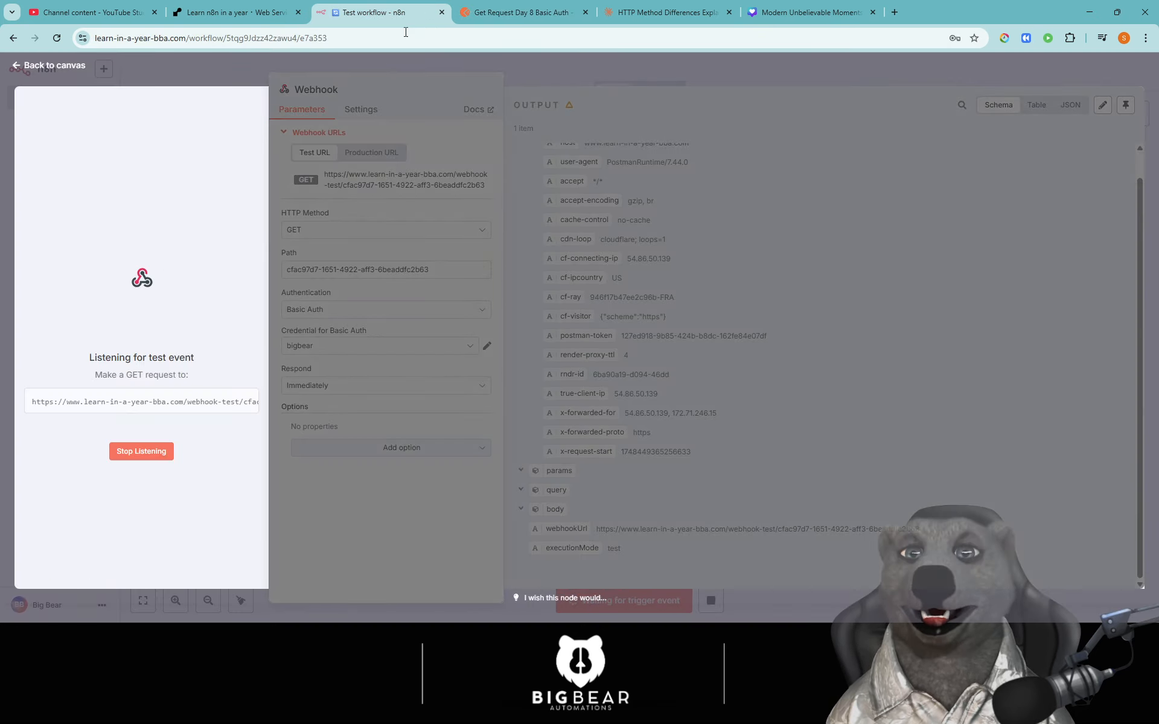
left_click(507, 14)
left_click(1090, 154)
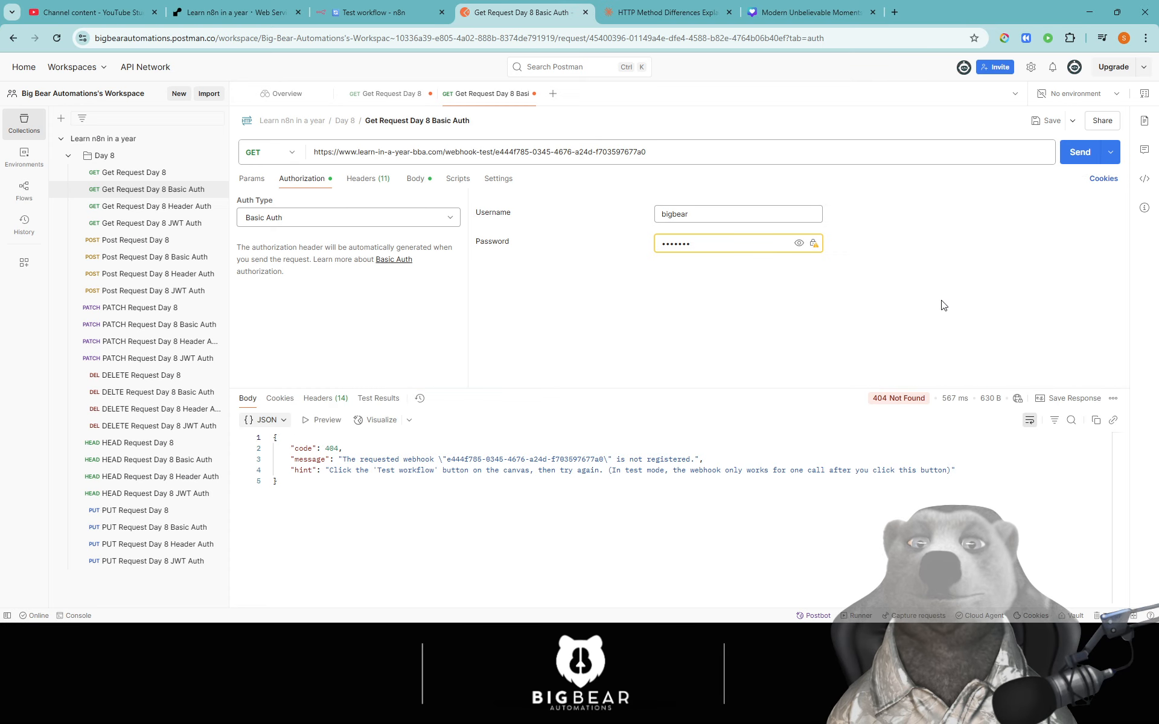
left_click_drag(419, 504, 273, 437)
left_click(415, 492)
- Replace the Postman request URL with n8n's current test webhook URL
left_click(373, 12)
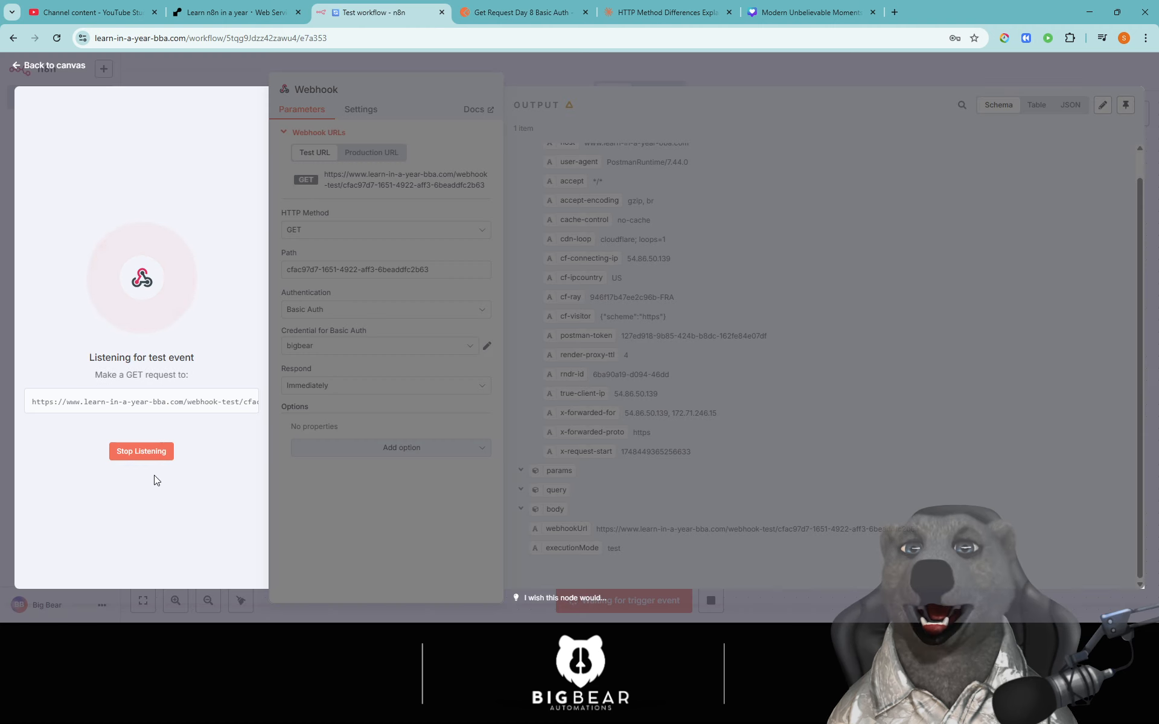
left_click(507, 11)
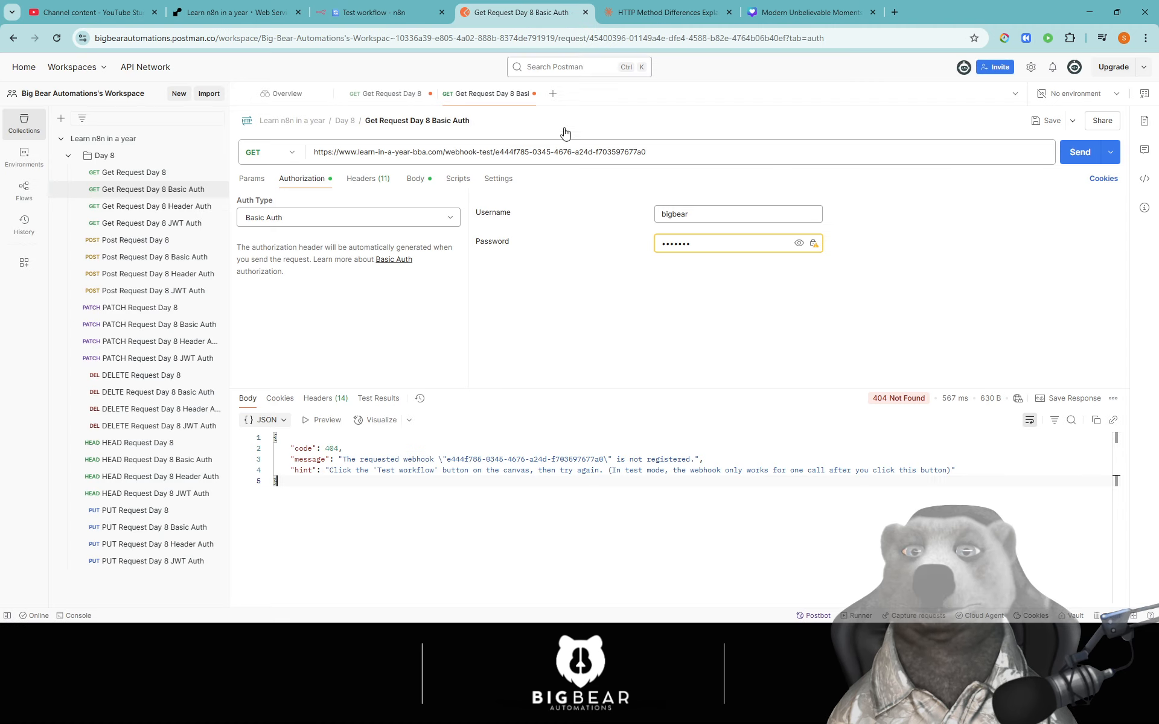
left_click(482, 252)
left_click(374, 12)
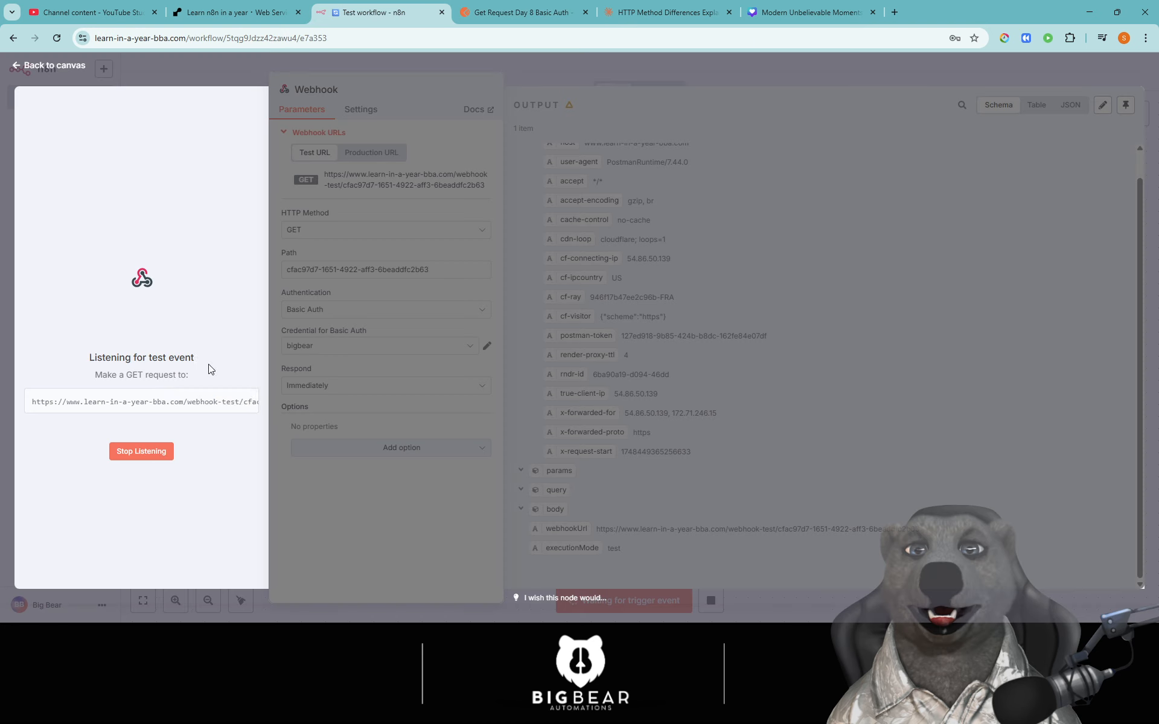
left_click(161, 406)
left_click(519, 12)
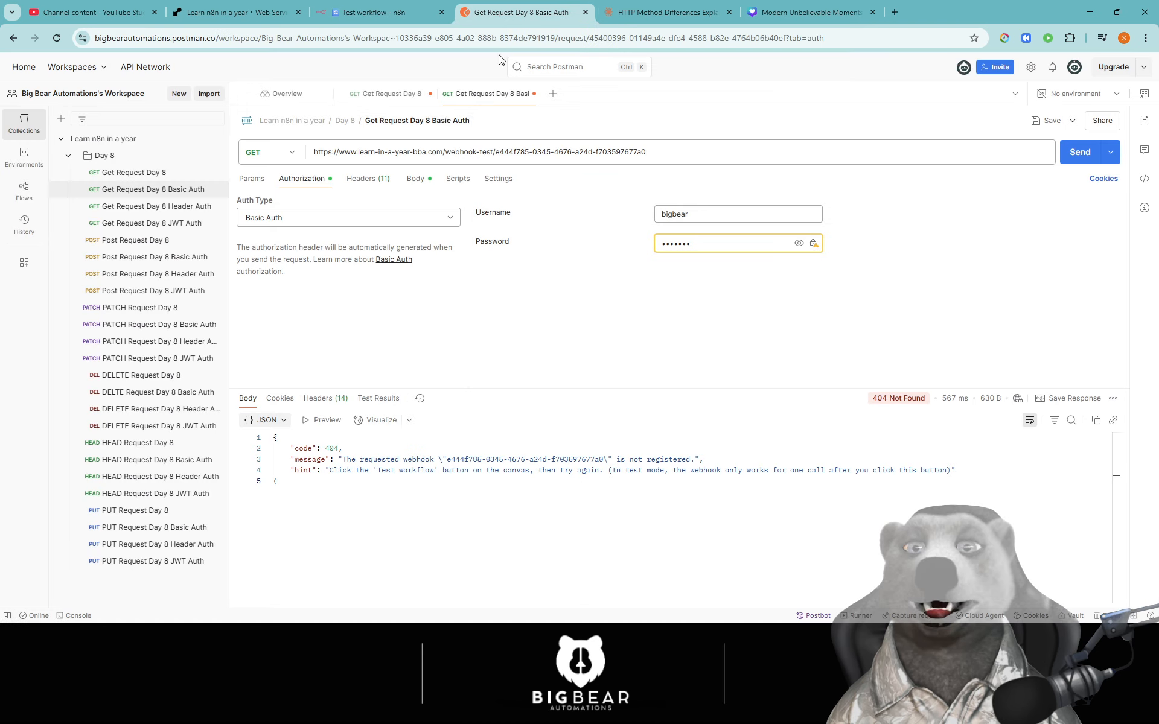
triple_click(433, 151)
key("ctrl+v")
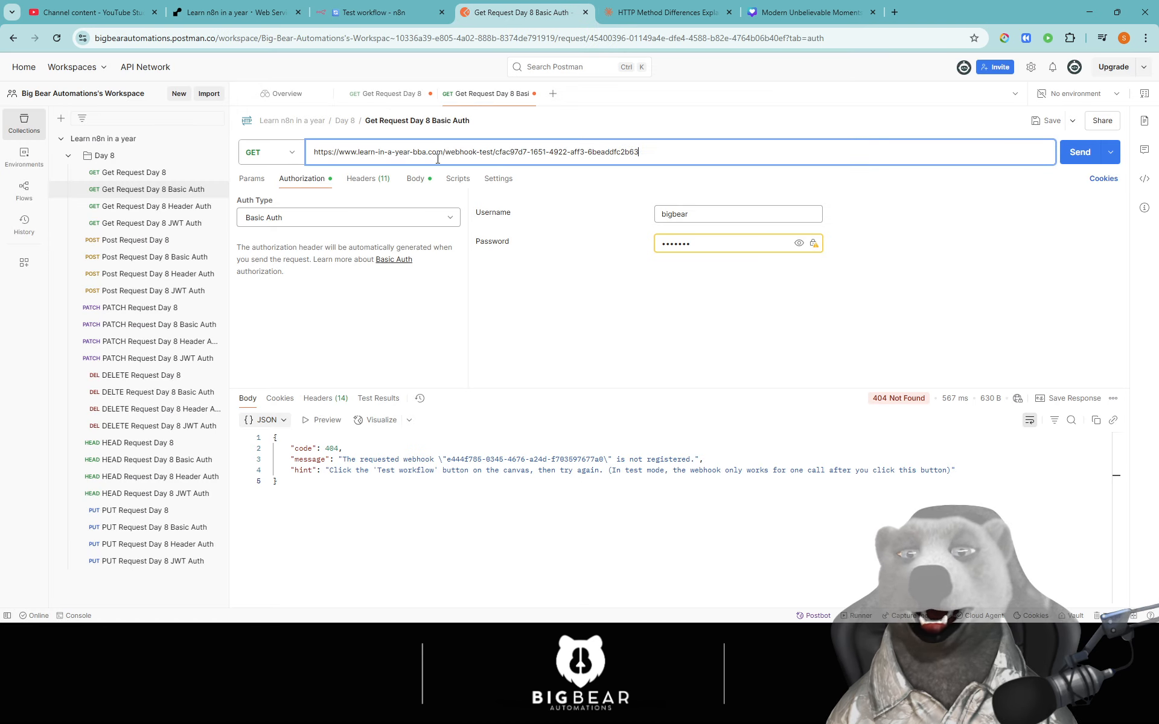
- Resend the request to the corrected URL and get 200 OK 'Workflow was started'
left_click(1078, 152)
left_click_drag(437, 449, 274, 439)
left_click(539, 500)
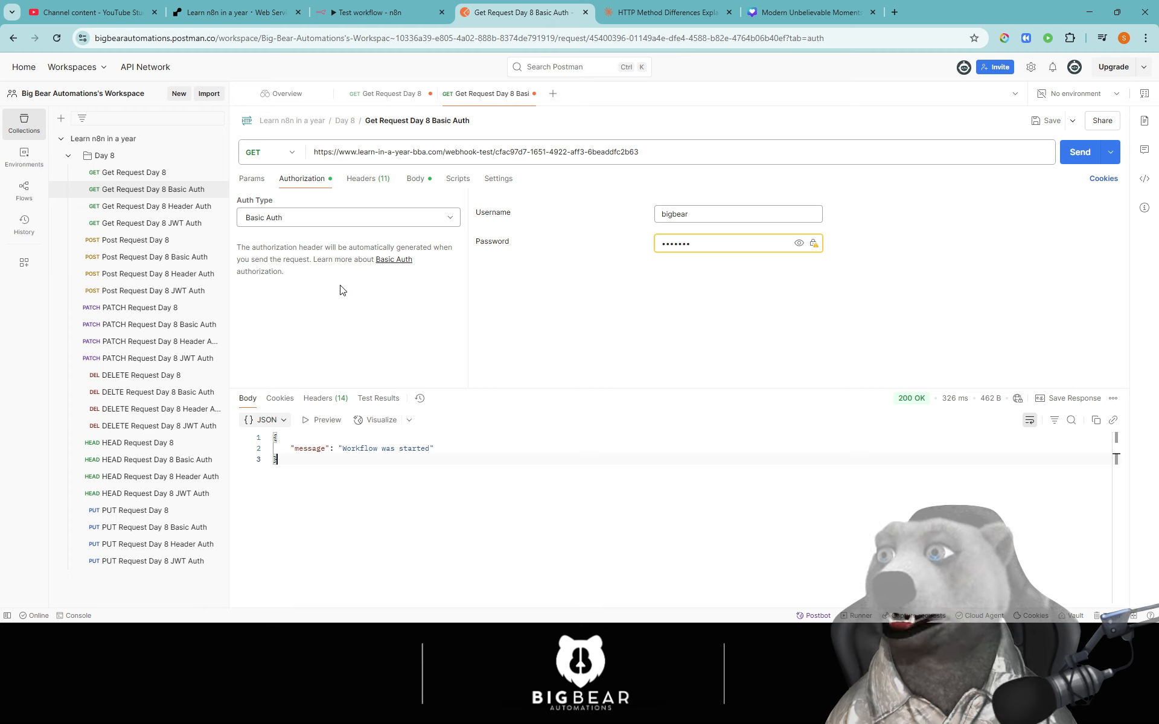
- Switch authorization to No Auth and enable the manual Authorization header carrying the Basic token
left_click(368, 180)
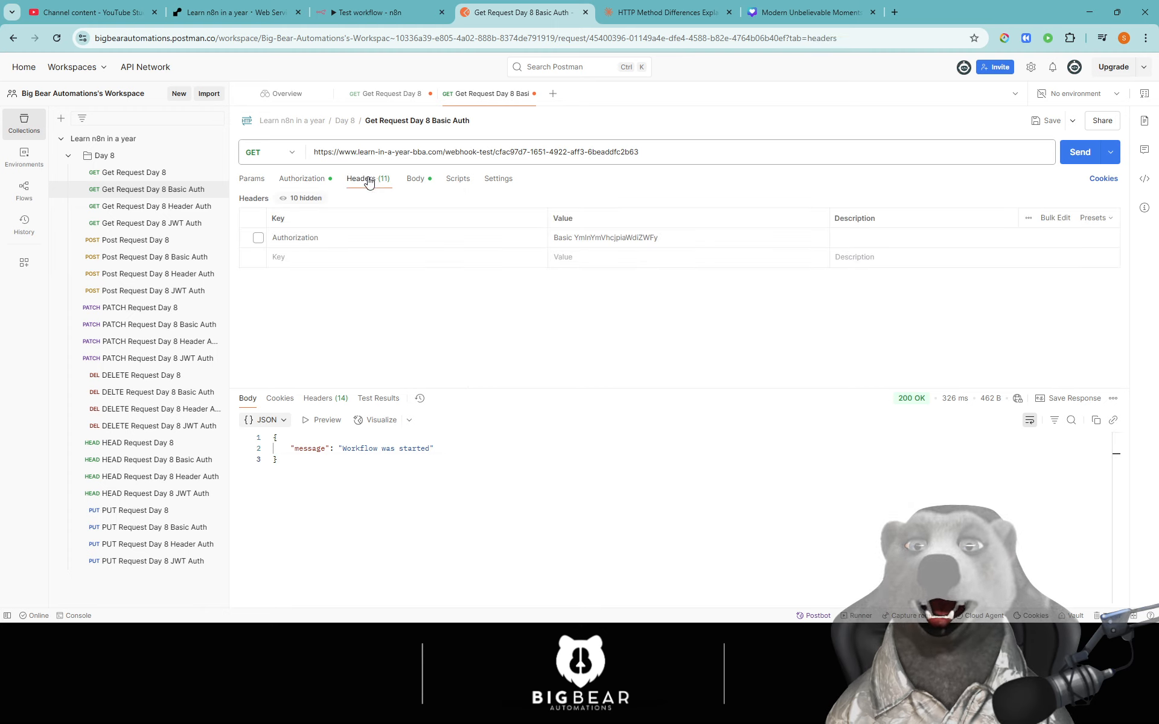
left_click(305, 180)
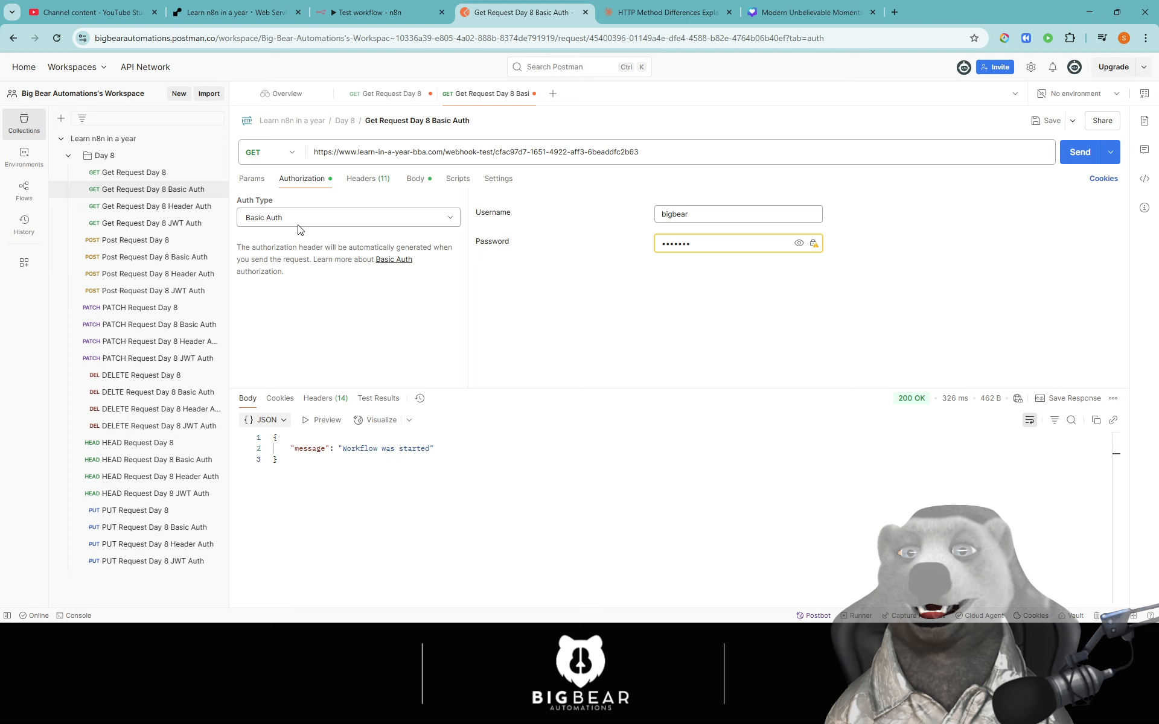
left_click(329, 218)
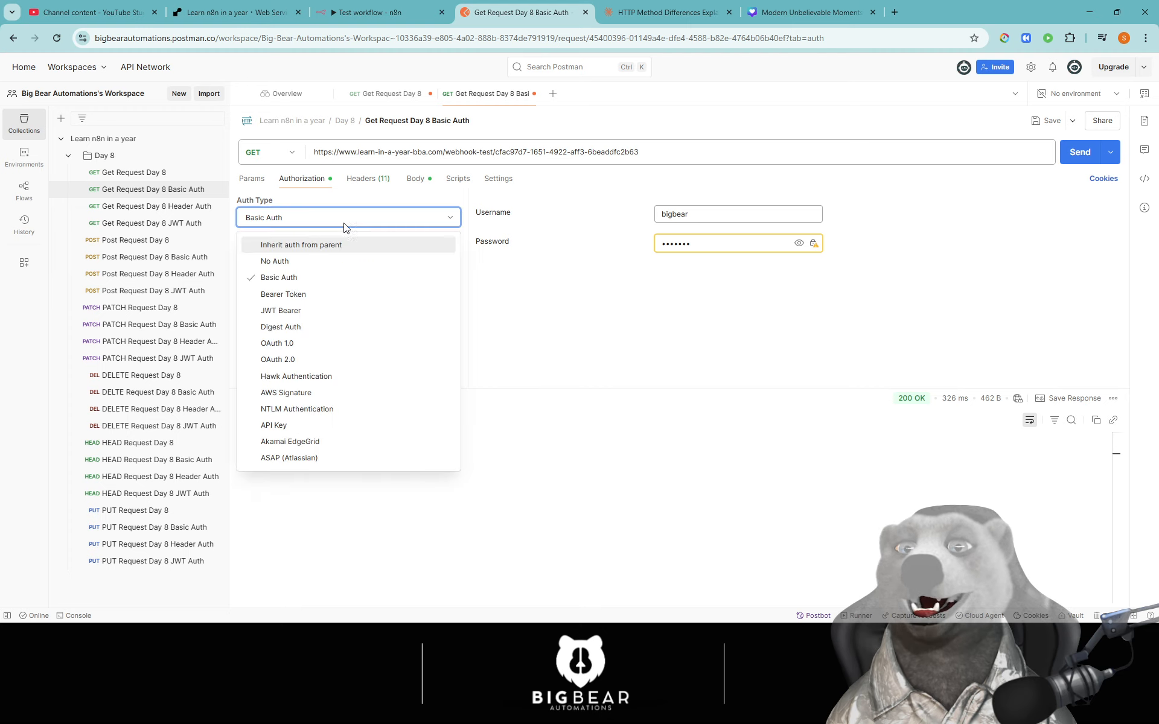
left_click(295, 264)
left_click(363, 180)
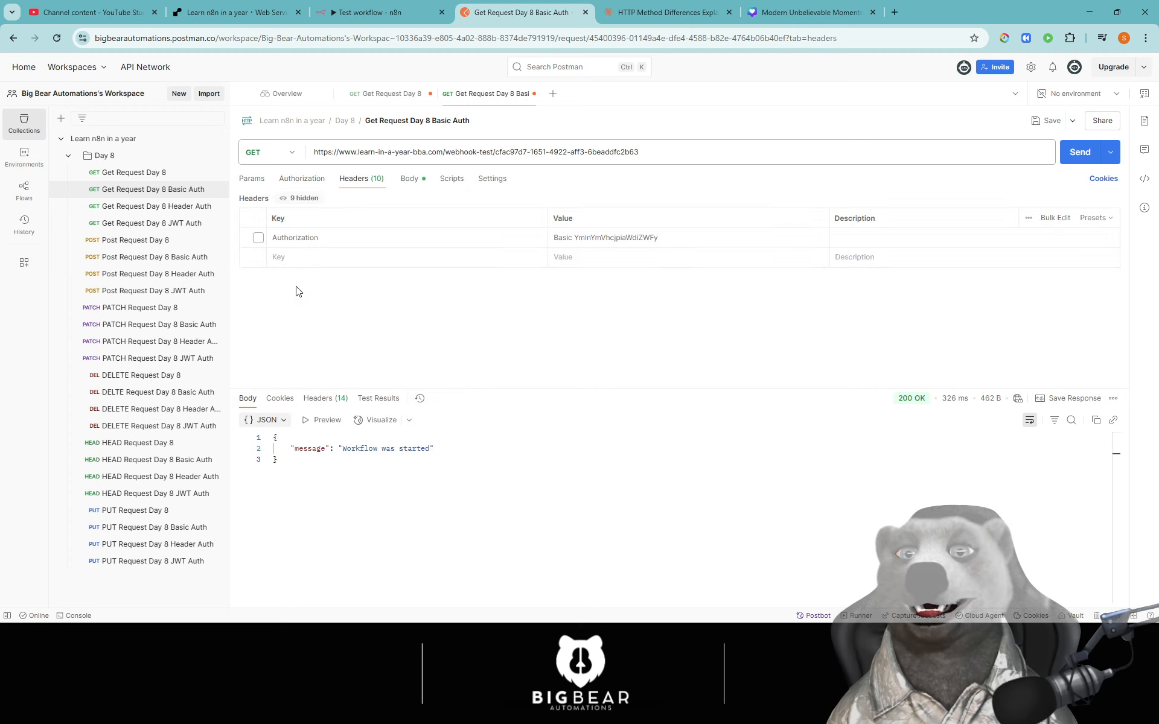
left_click(259, 238)
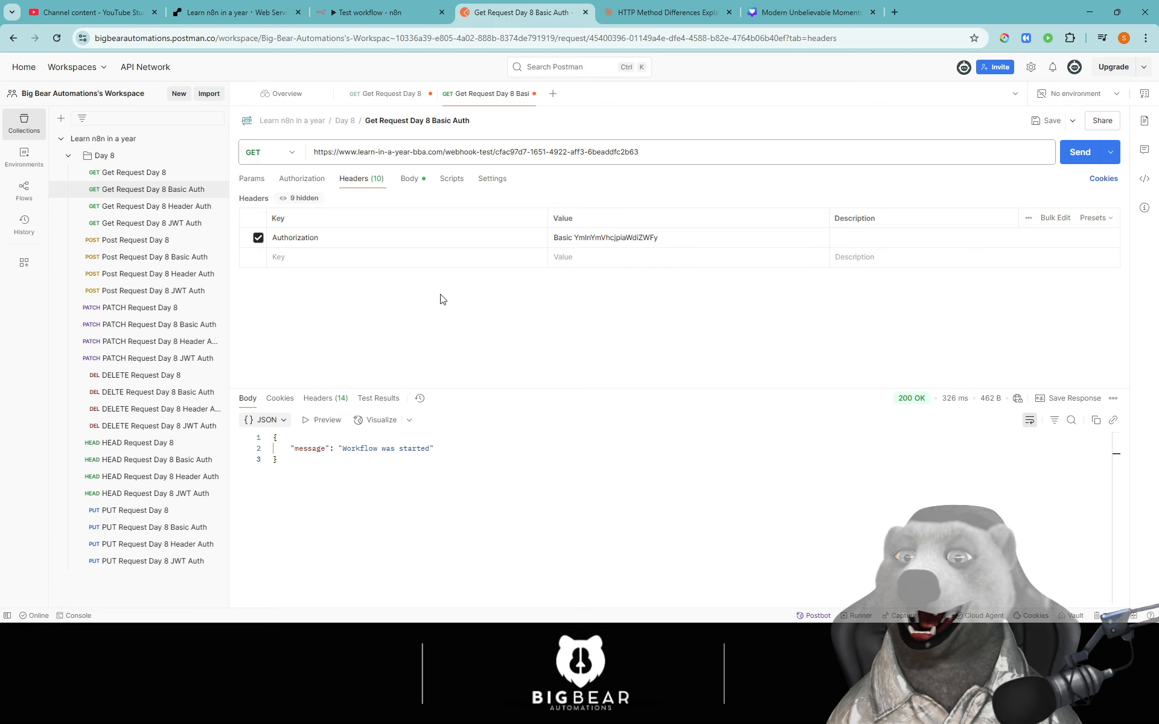
left_click_drag(575, 238, 673, 284)
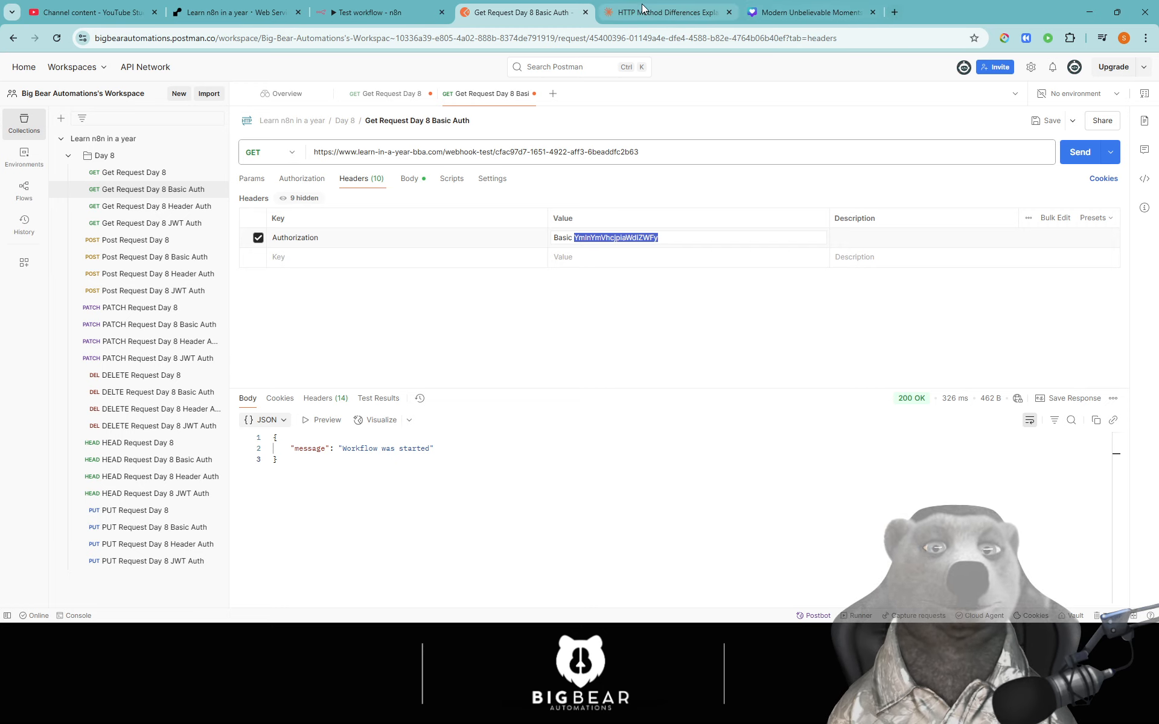
left_click(664, 12)
- Ask Claude for a Basic Auth token from the demo username and password, then select the returned token
left_click(473, 568)
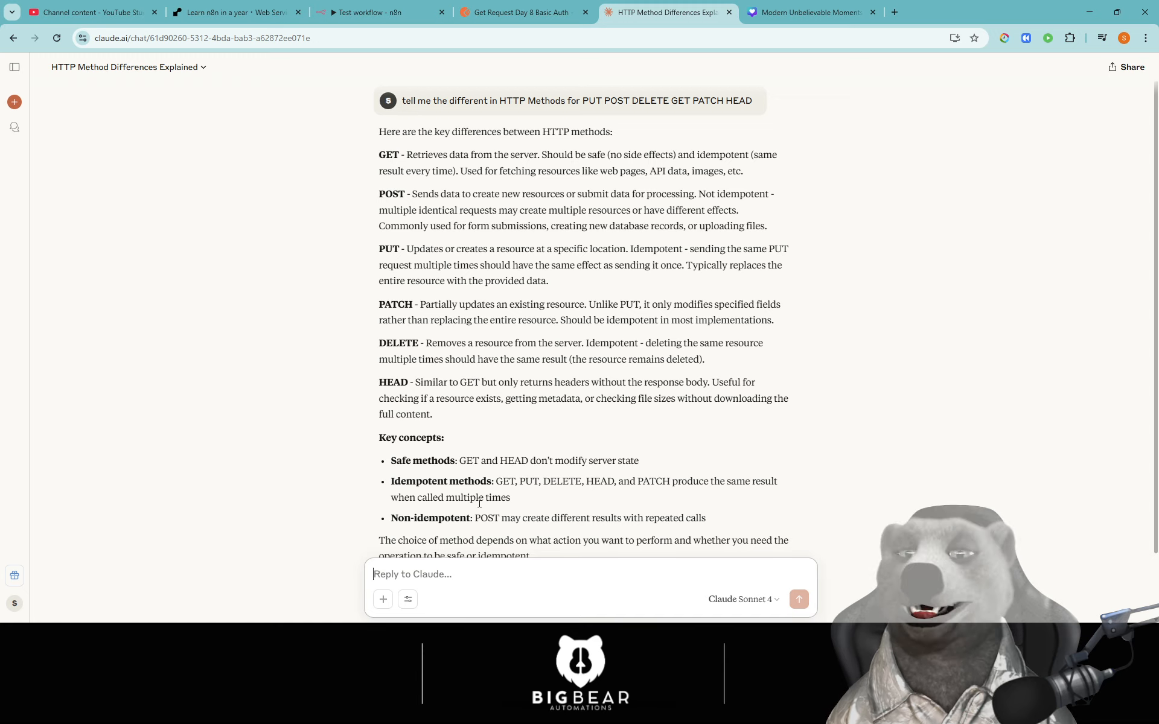
type("i ne")
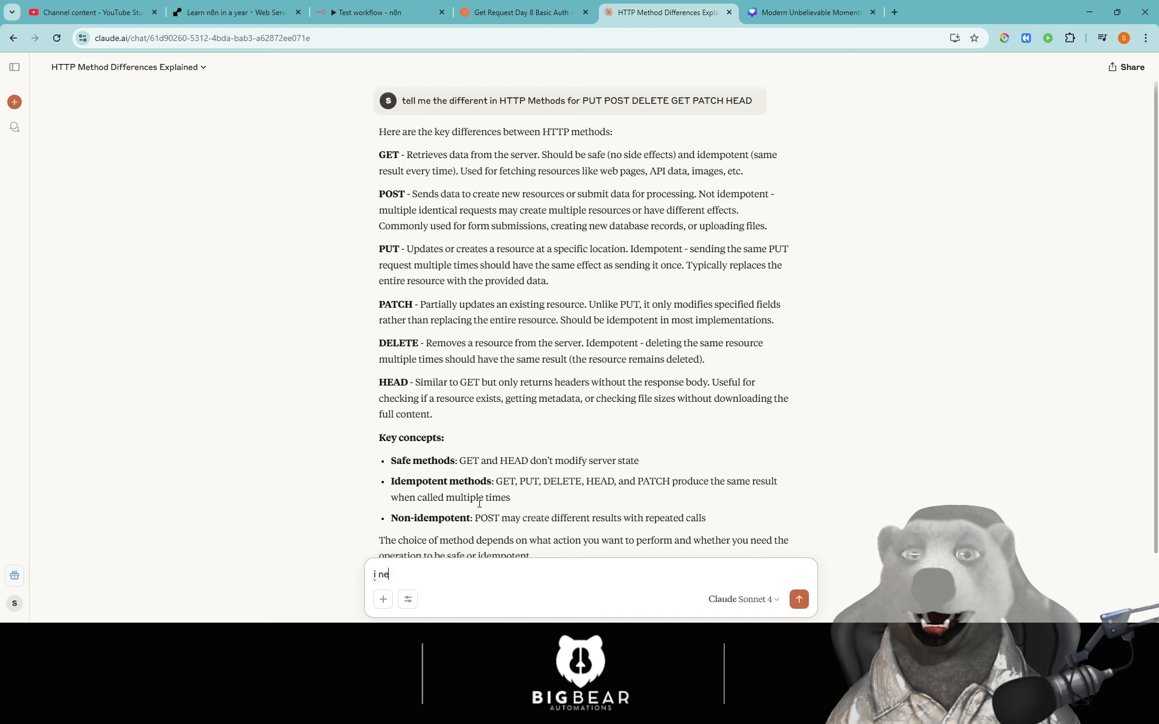
type("ed a basic auth")
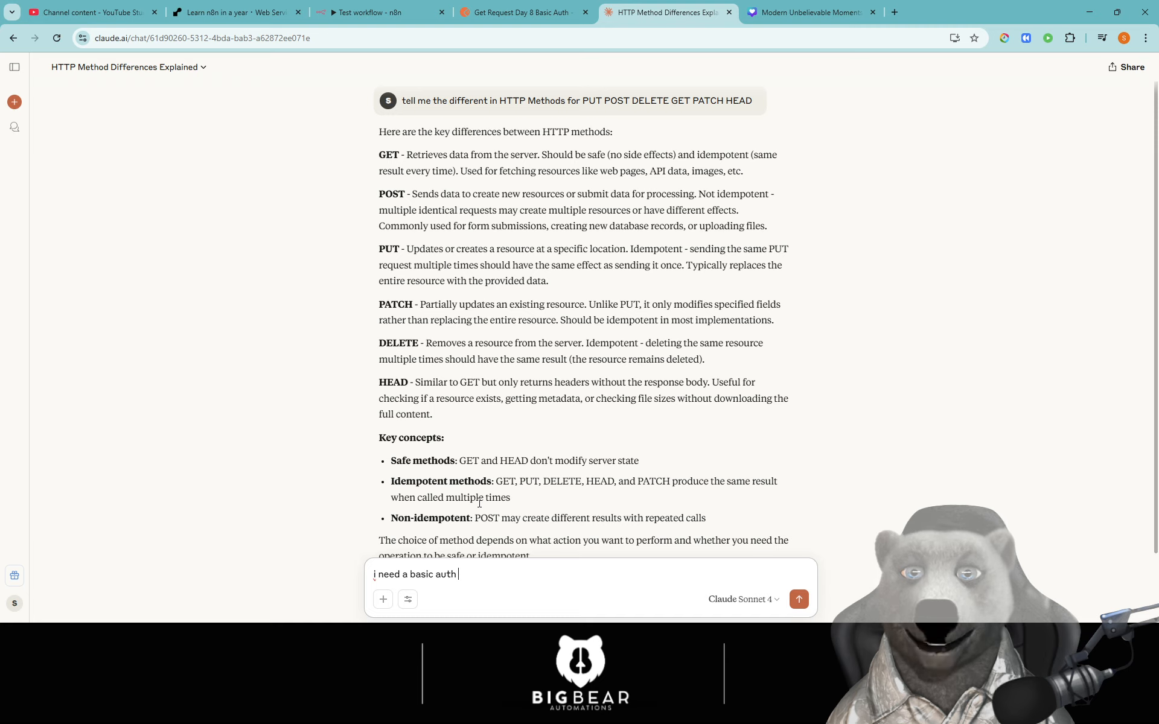
type(" bear token")
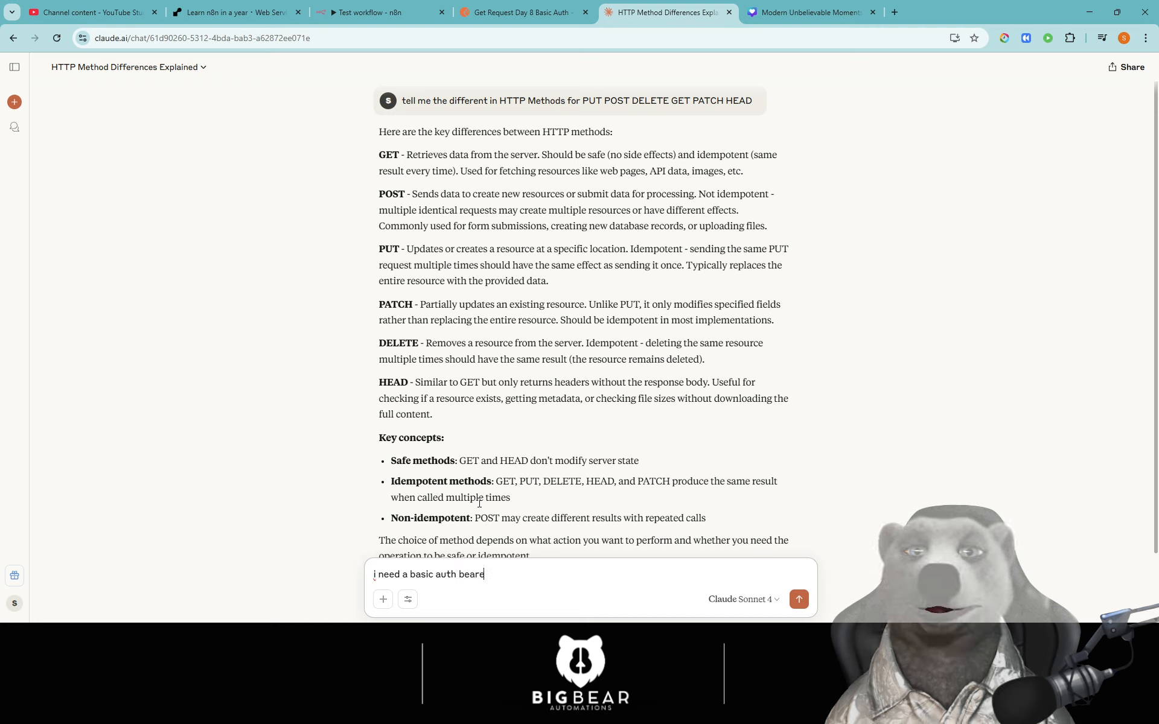
type("ken ")
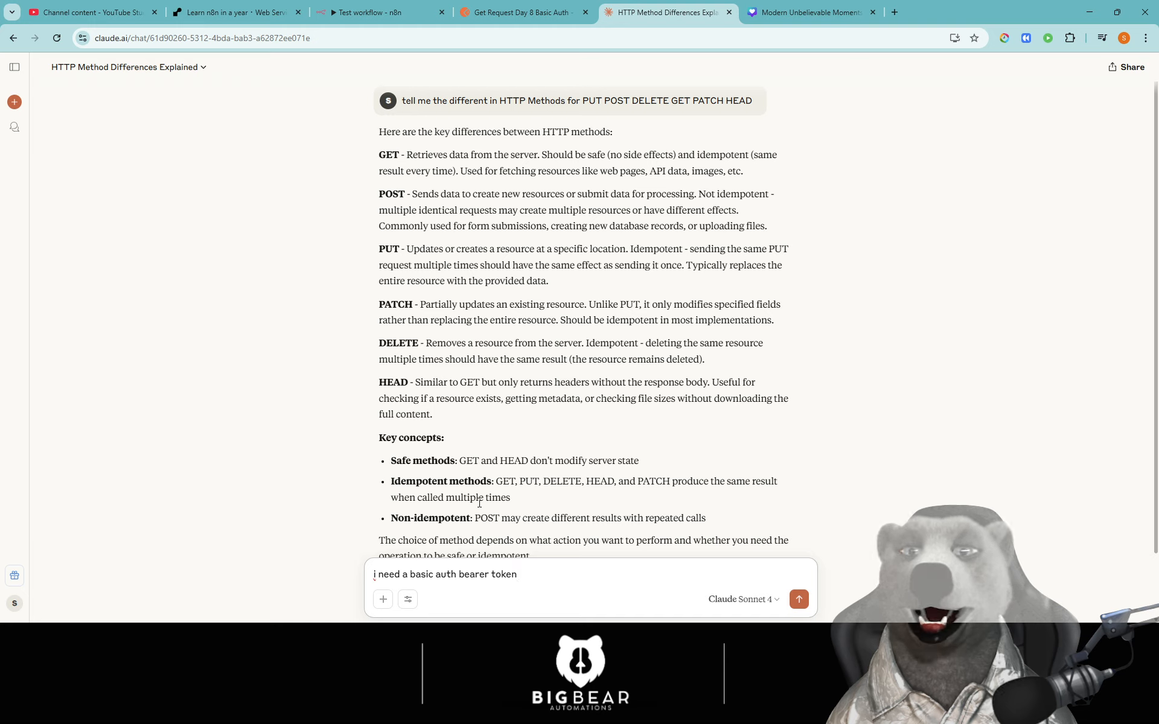
type("userbna")
type("name")
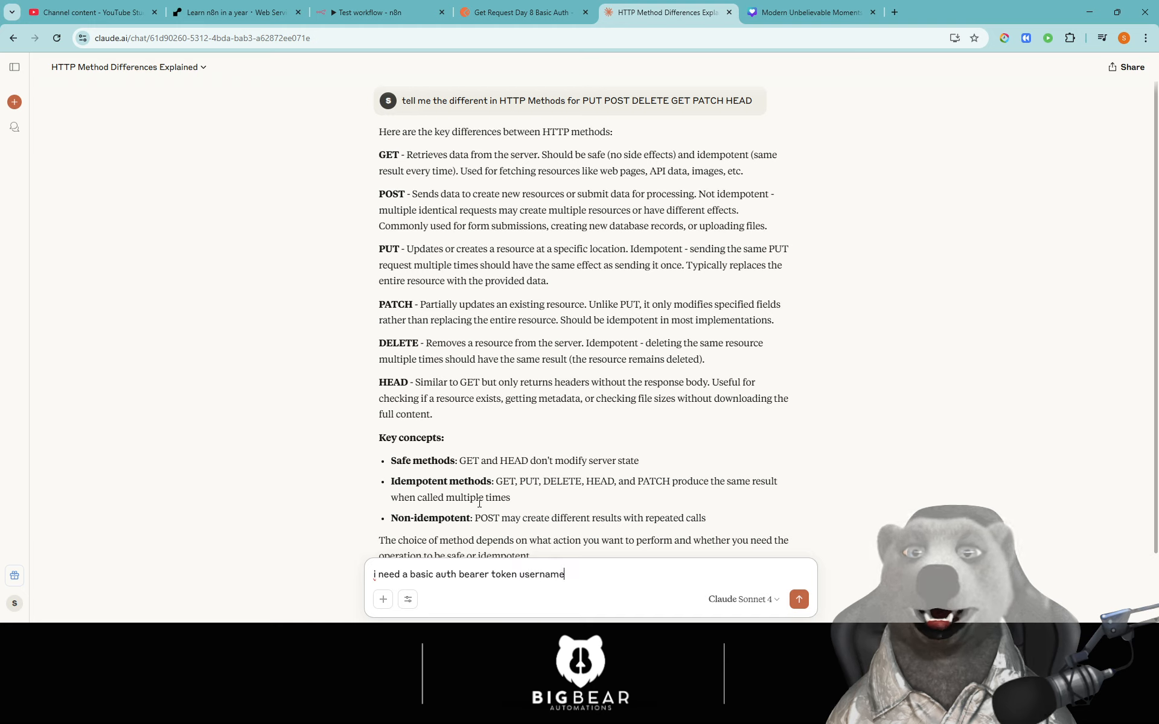
type(" is bigbear")
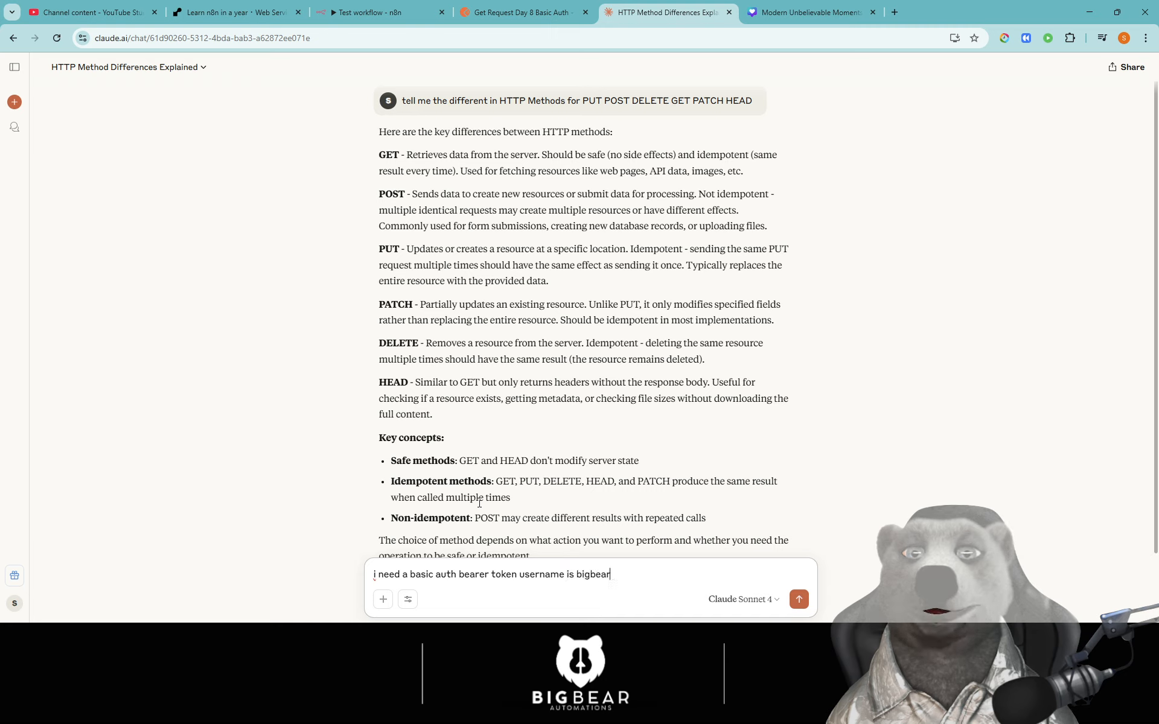
type(" and password is bigbear")
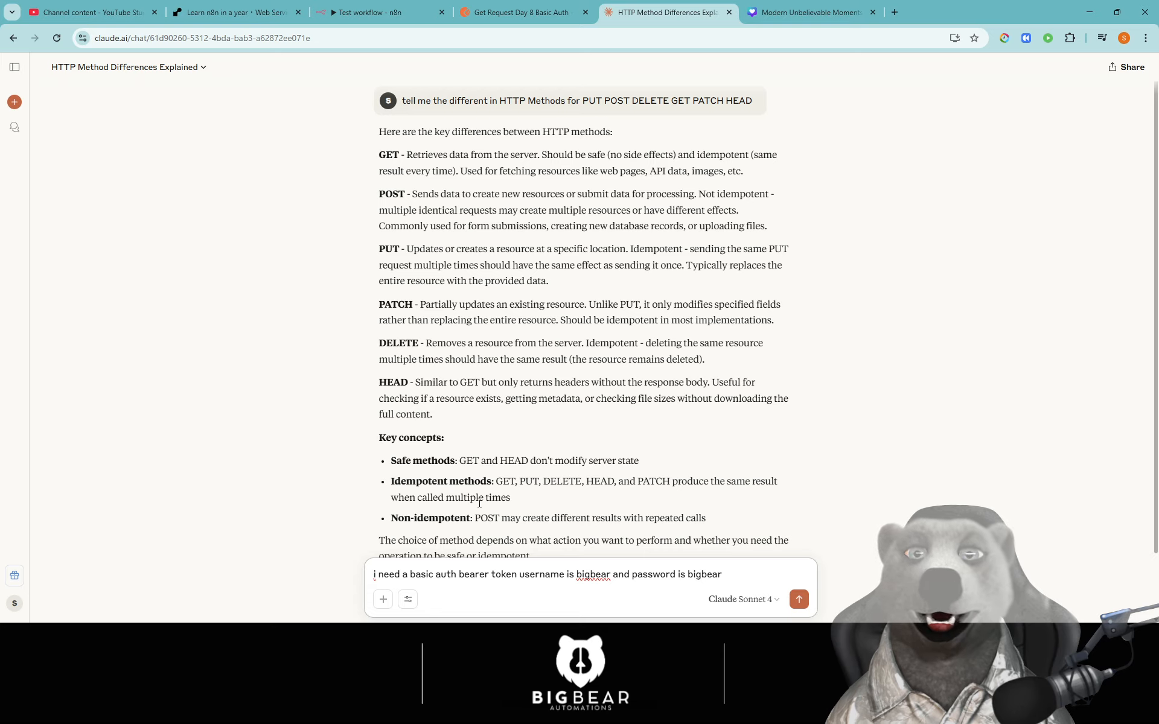
key("Return")
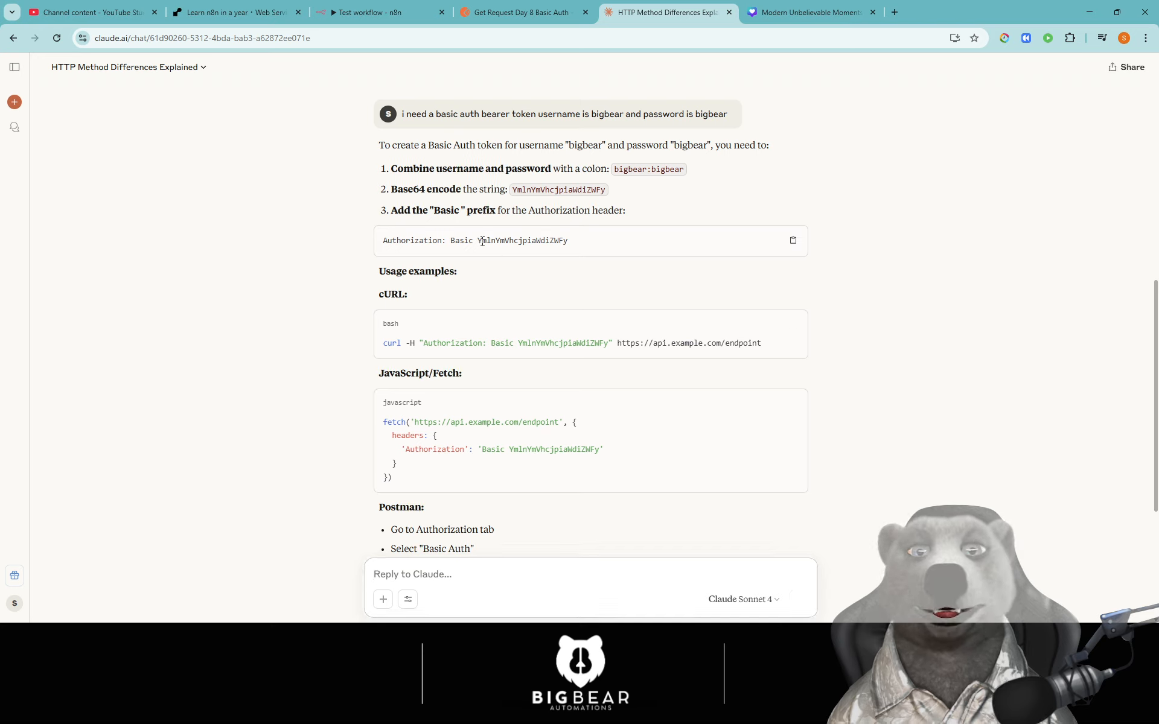
double_click(511, 241)
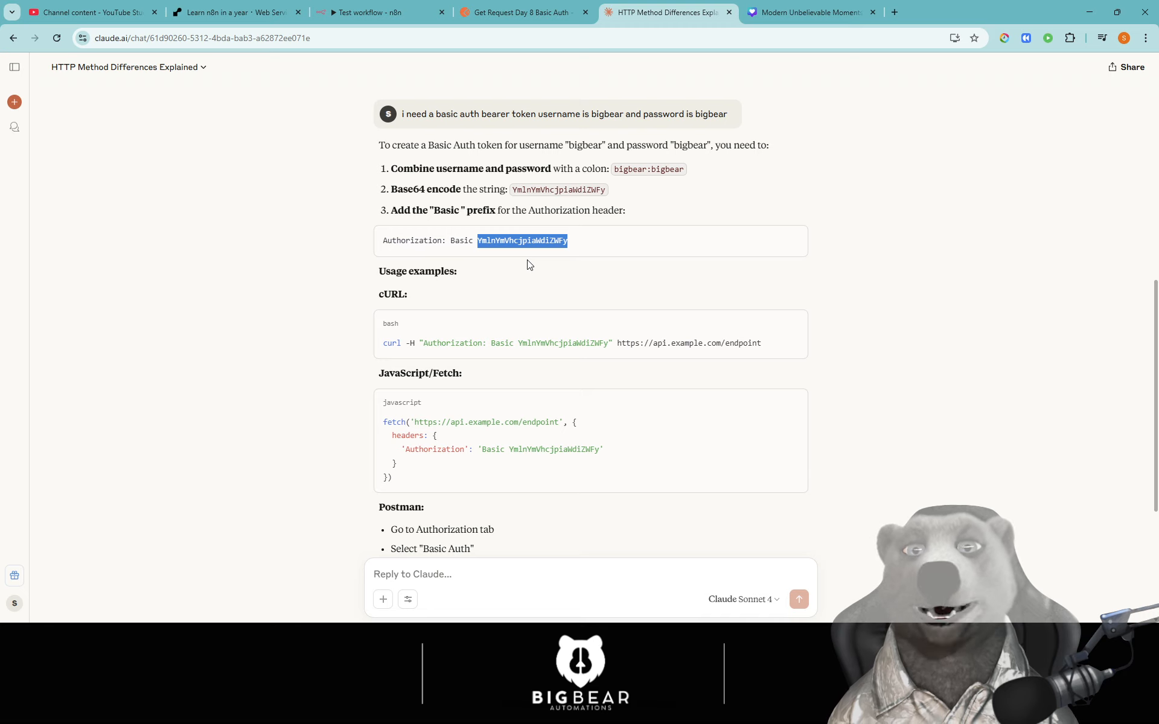
left_click(372, 22)
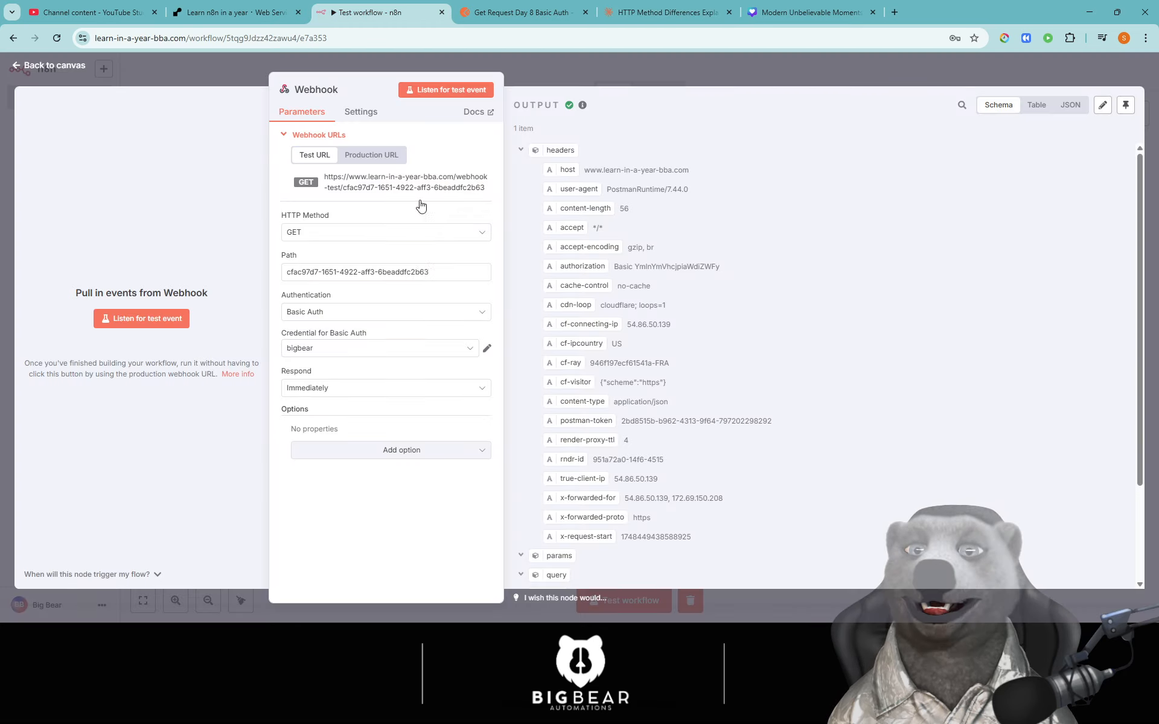
- Check the token in the Authorization header value and send the Basic Auth request
left_click(487, 20)
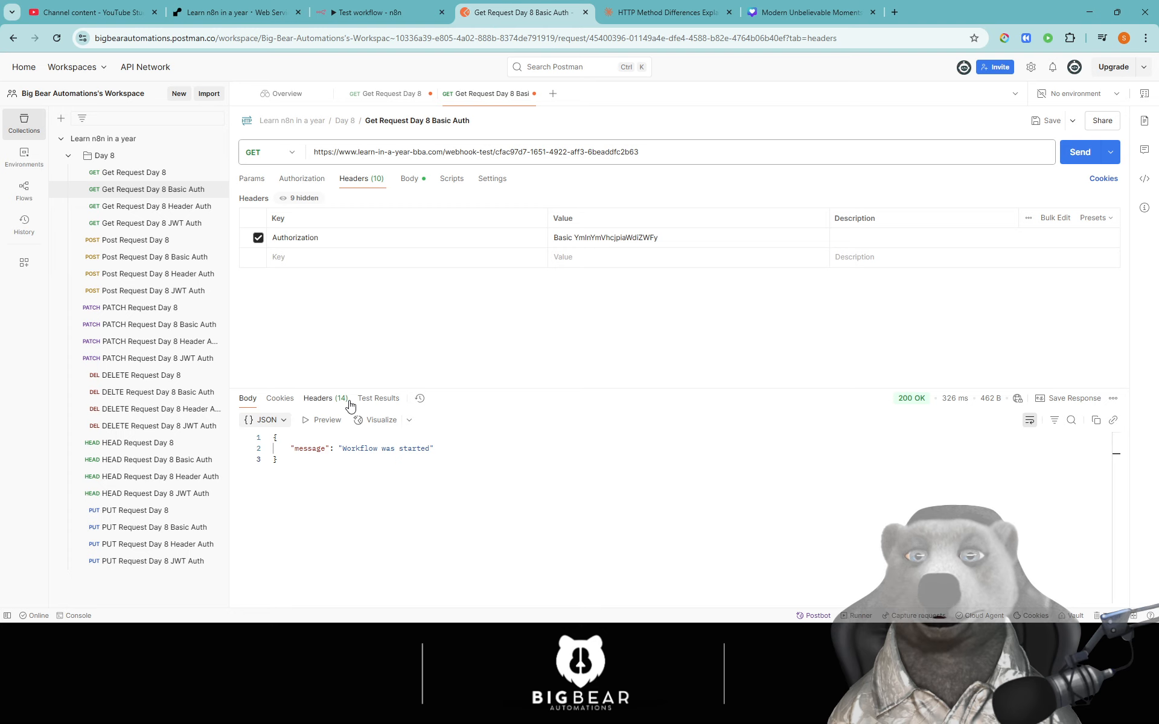
double_click(615, 237)
left_click(808, 322)
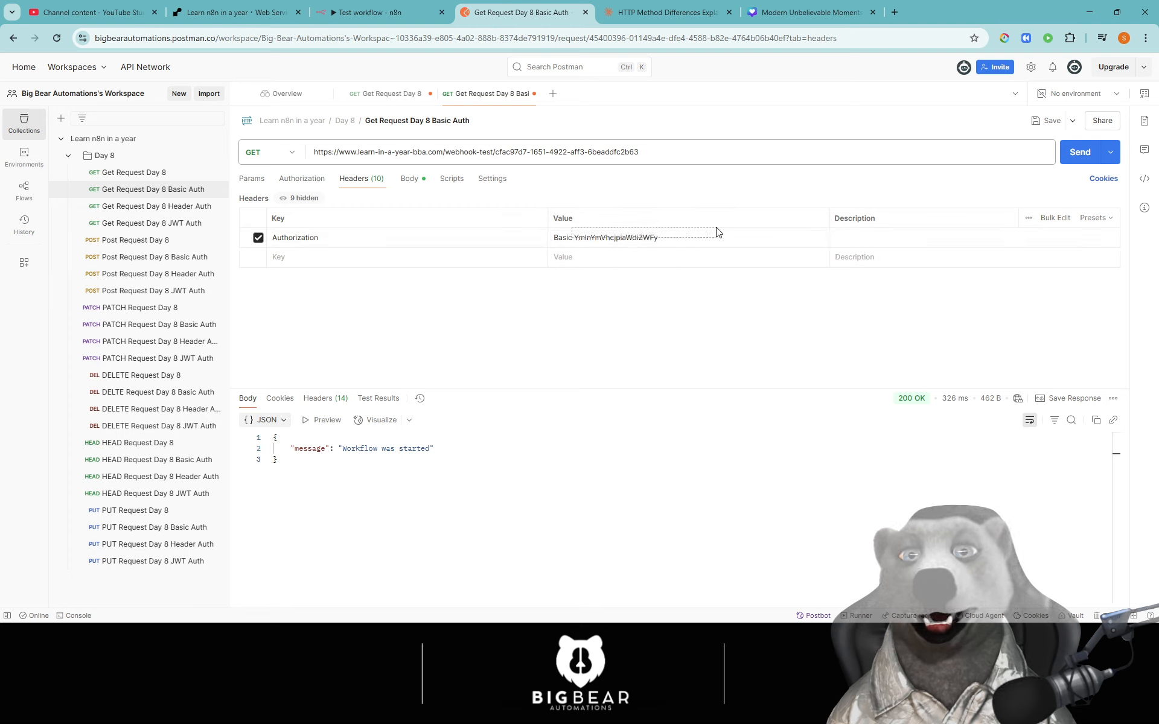
double_click(589, 238)
left_click(575, 277)
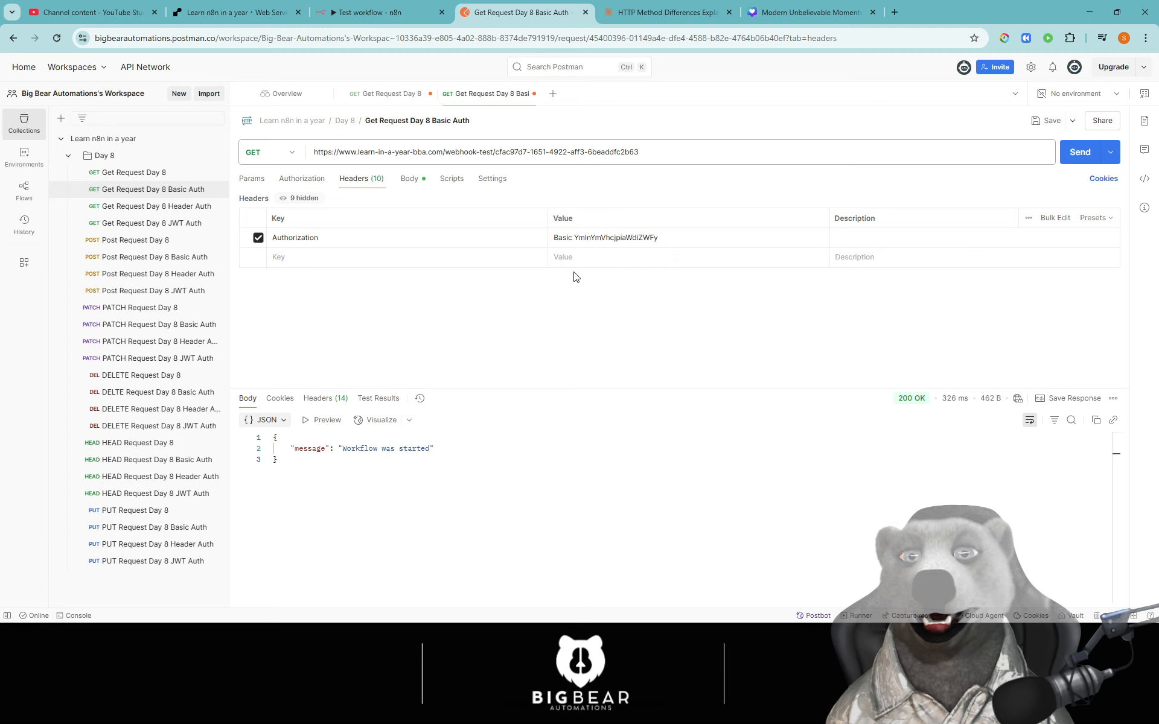
double_click(592, 238)
left_click(640, 333)
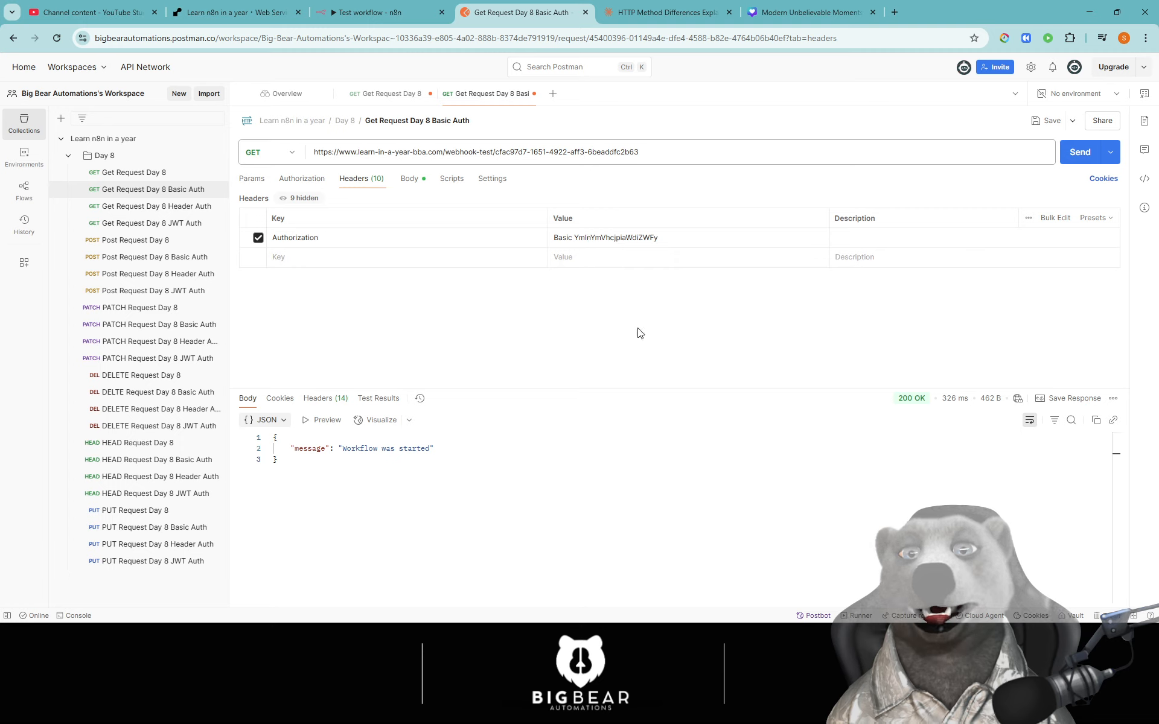
left_click(1073, 158)
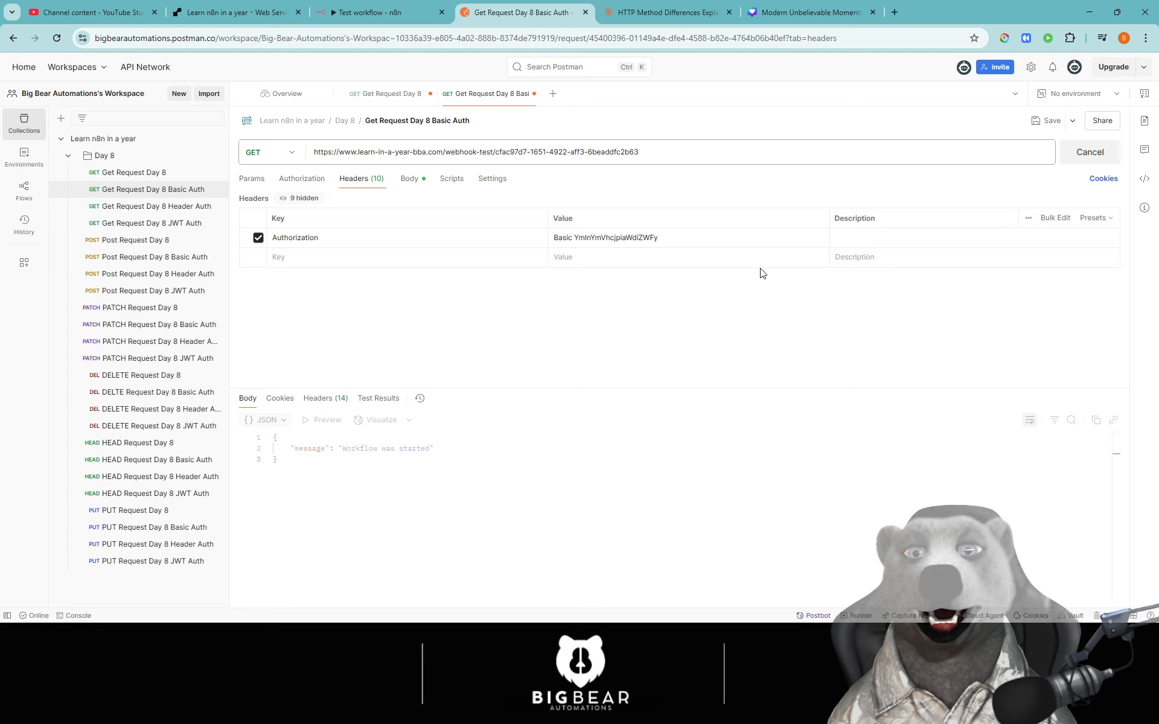
- Start n8n's test listener and resend, getting 200 OK 'Workflow was started'
left_click(369, 13)
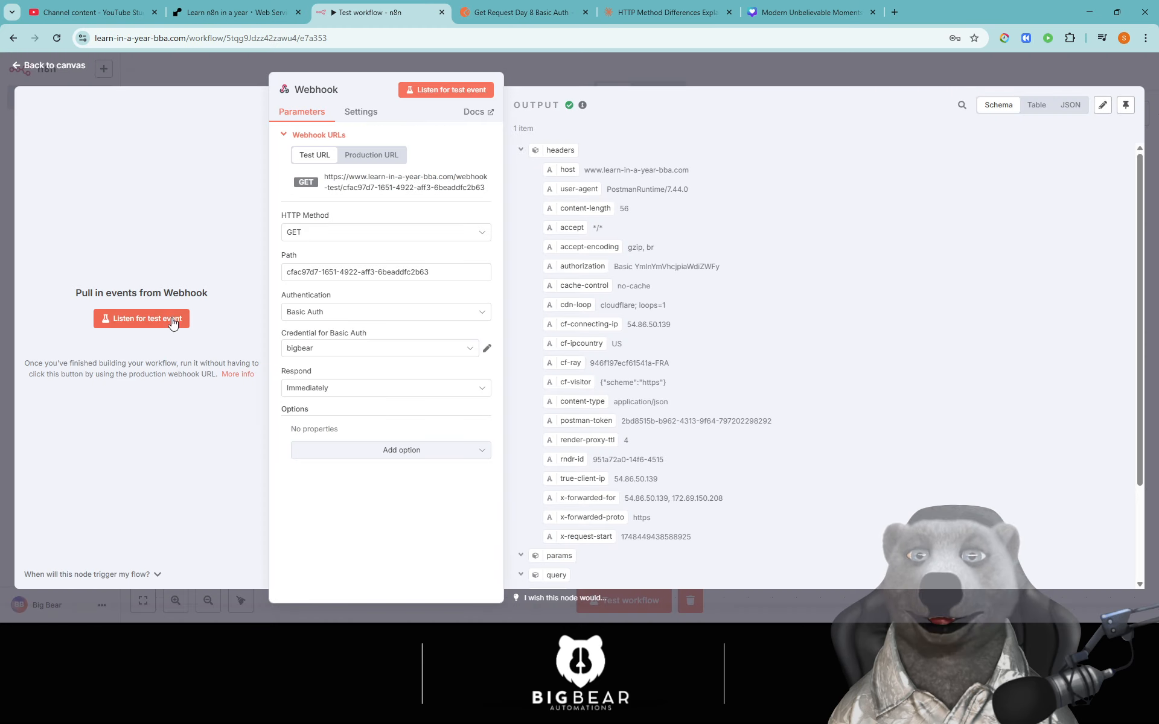
left_click(168, 322)
left_click(525, 12)
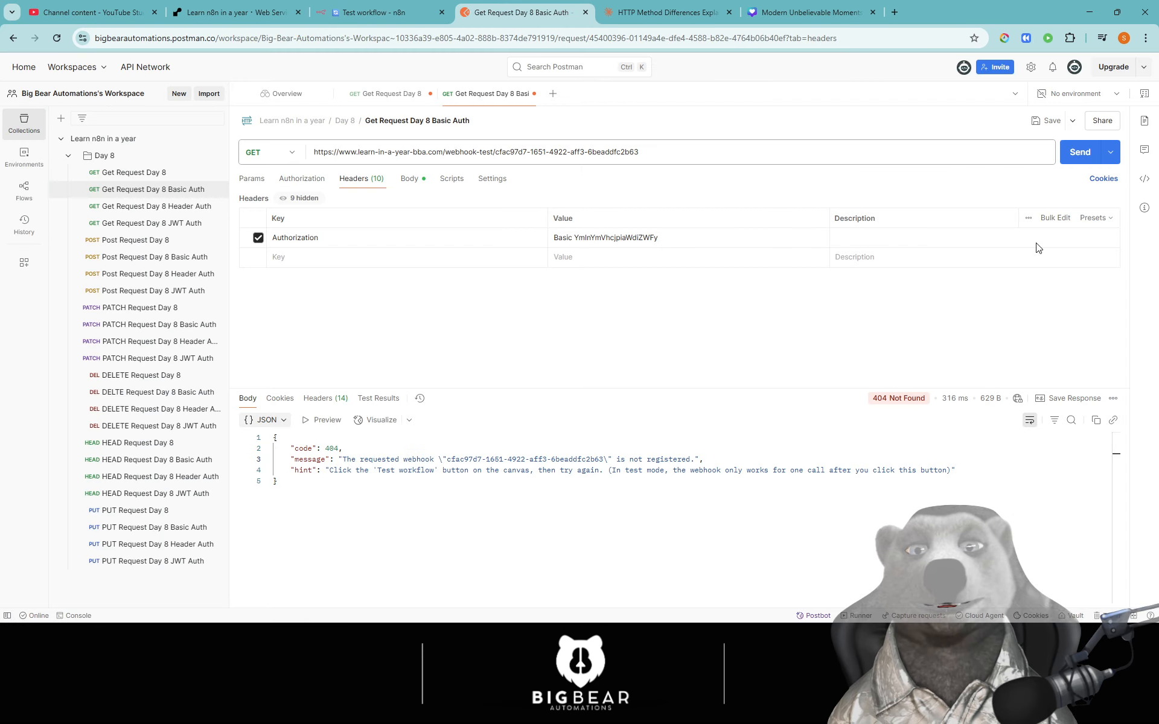
left_click(1071, 158)
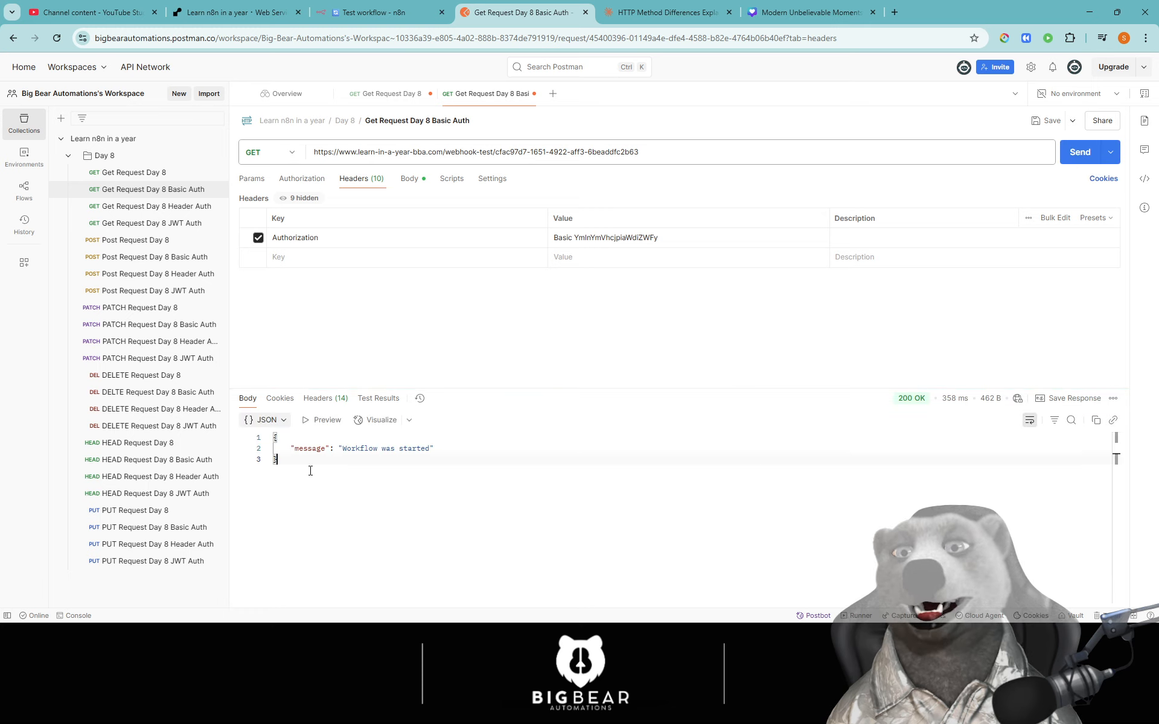
left_click_drag(277, 461, 272, 435)
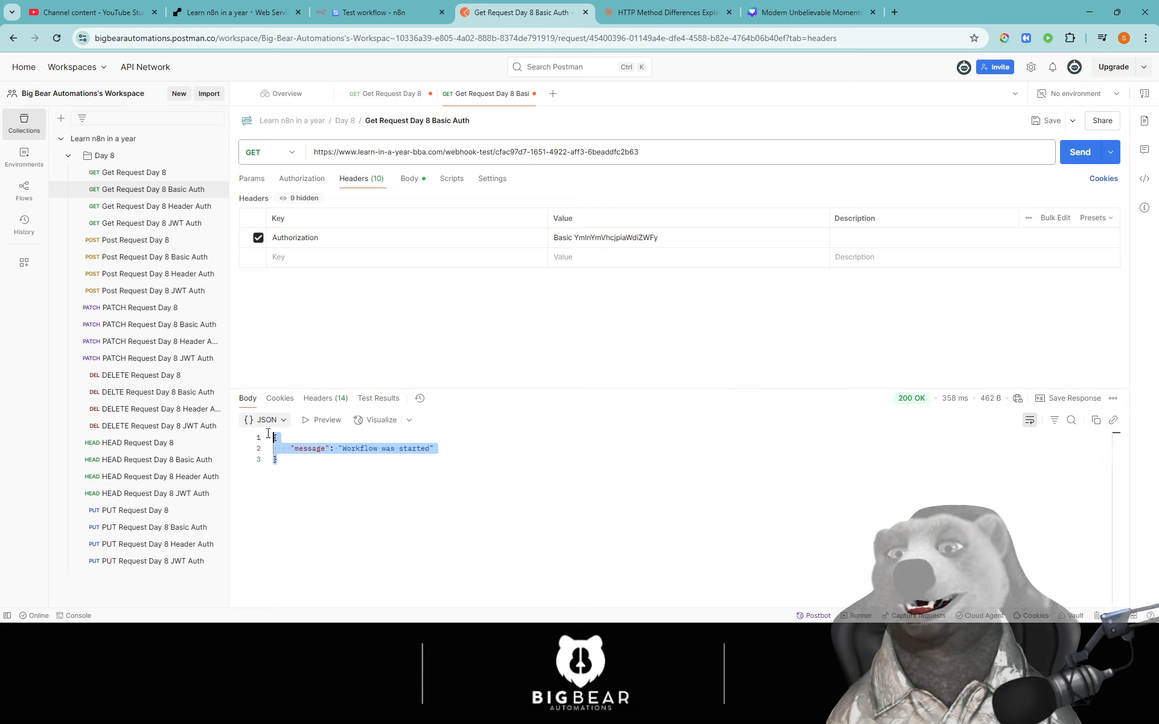
- Delete the username and password JSON body from the Basic Auth request
left_click(300, 179)
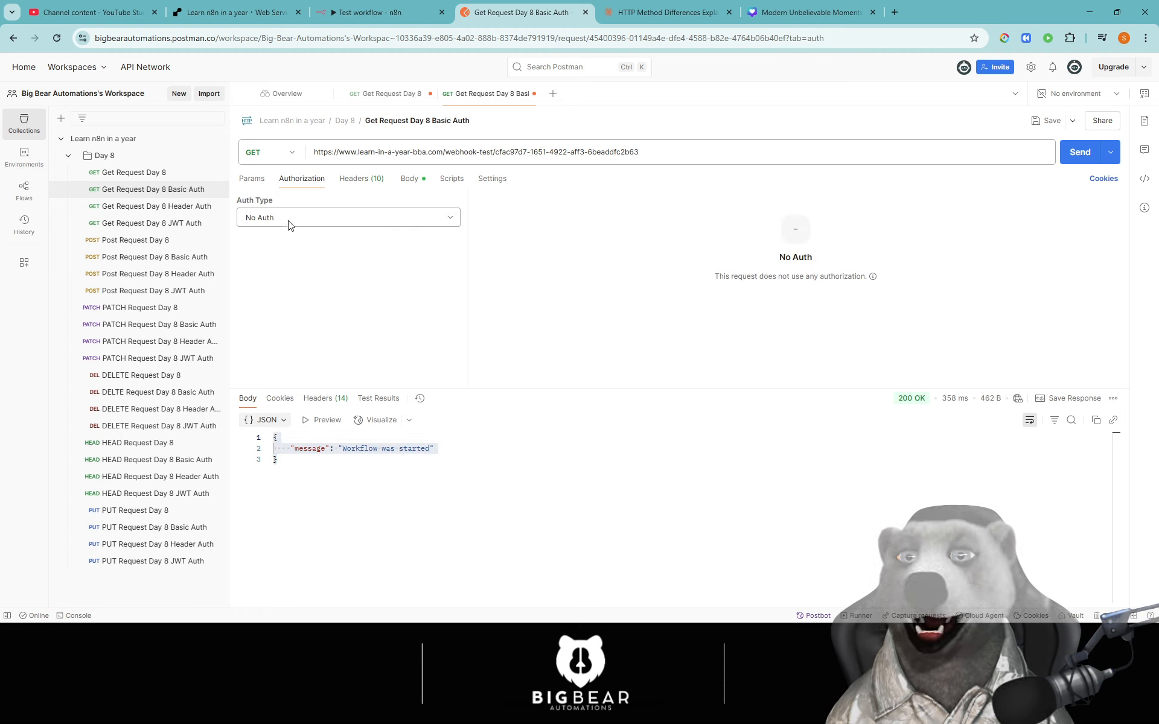
left_click(402, 185)
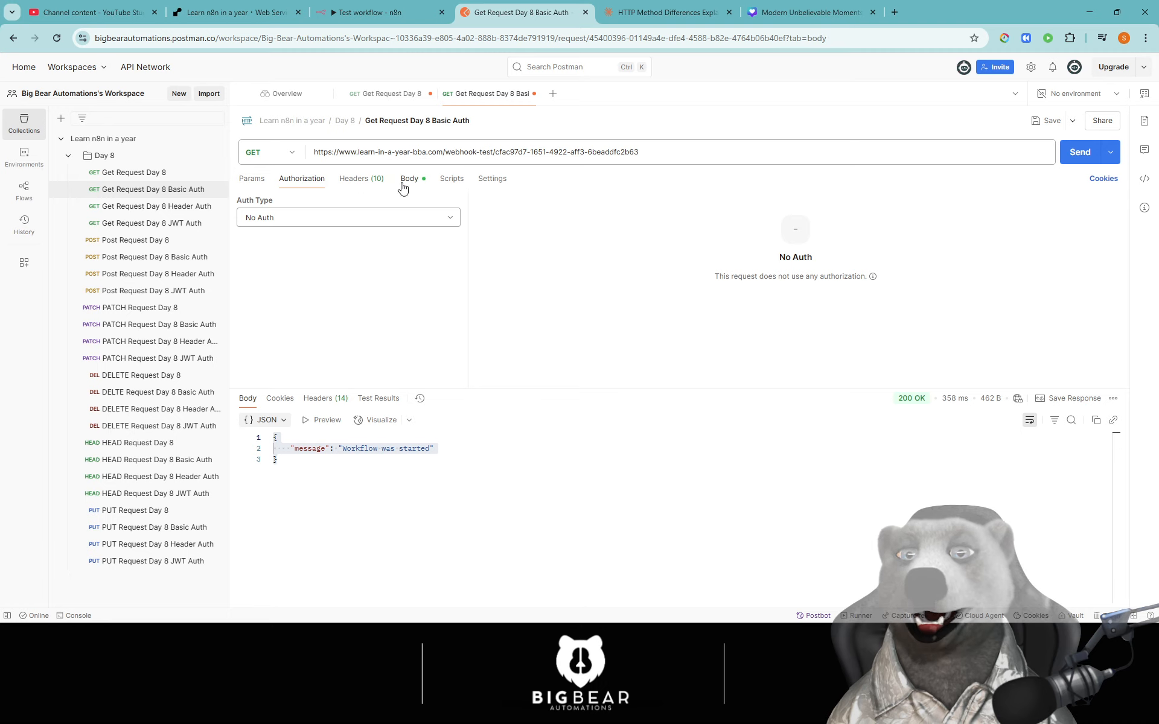
left_click(301, 181)
left_click(408, 185)
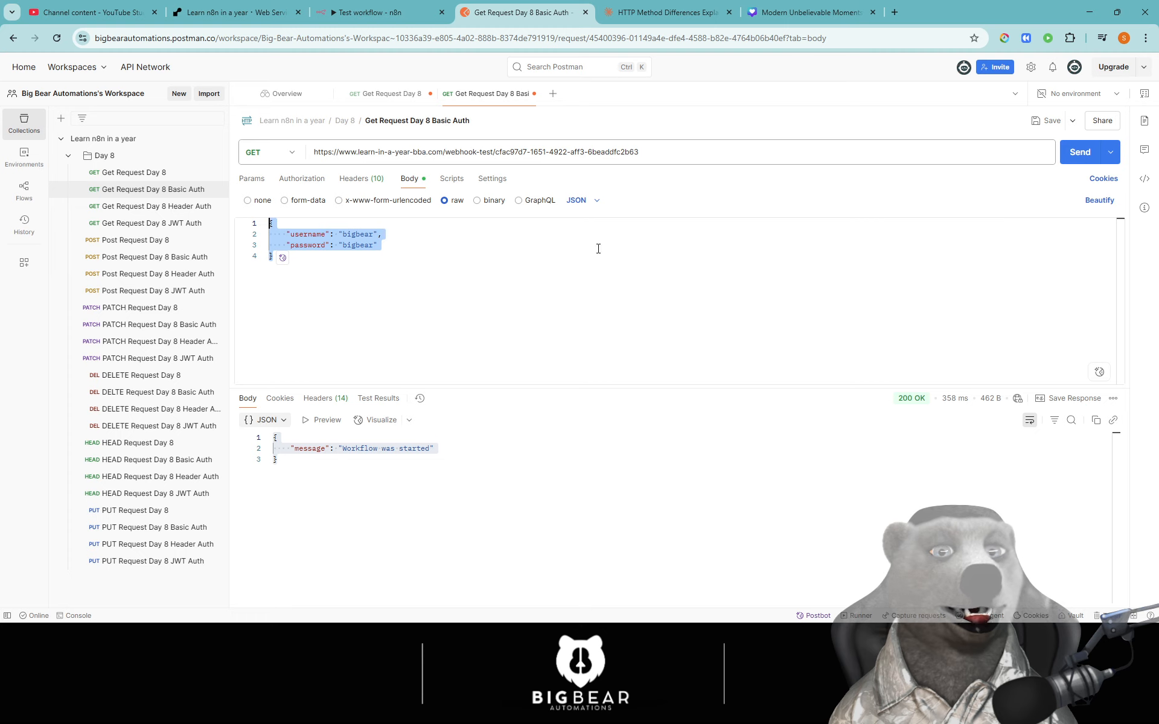
key("BackSpace")
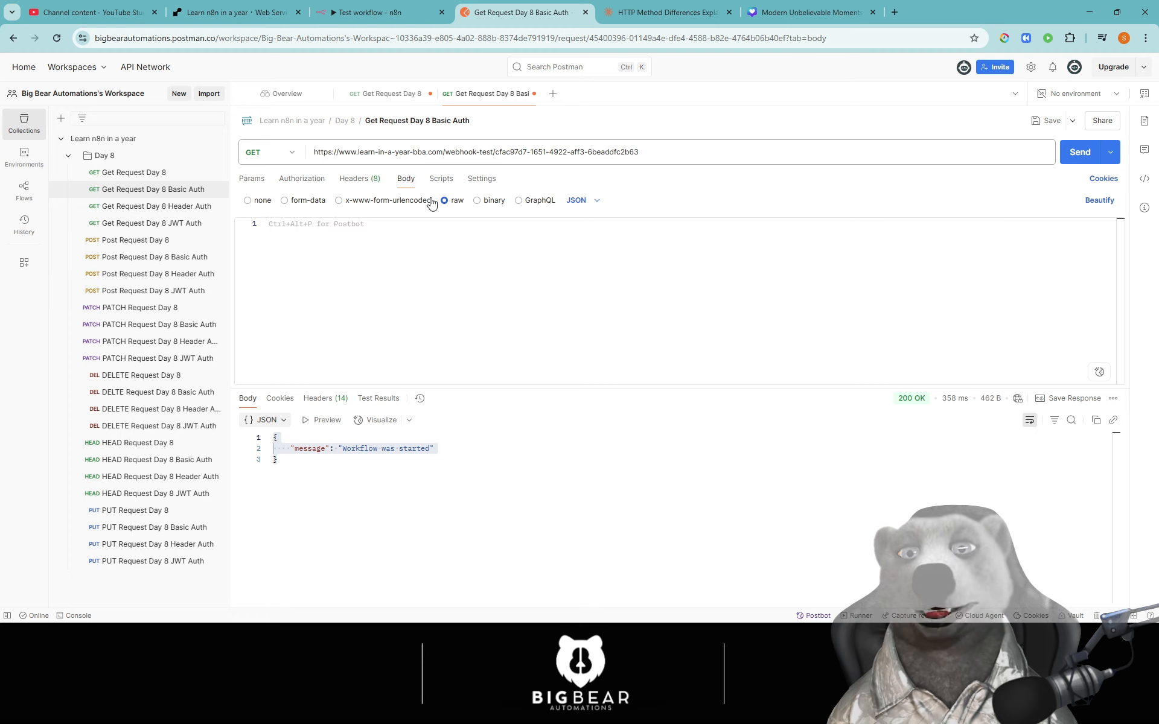
- Disable the Authorization header and open the Get Request Day 8 Header Auth request
left_click(348, 185)
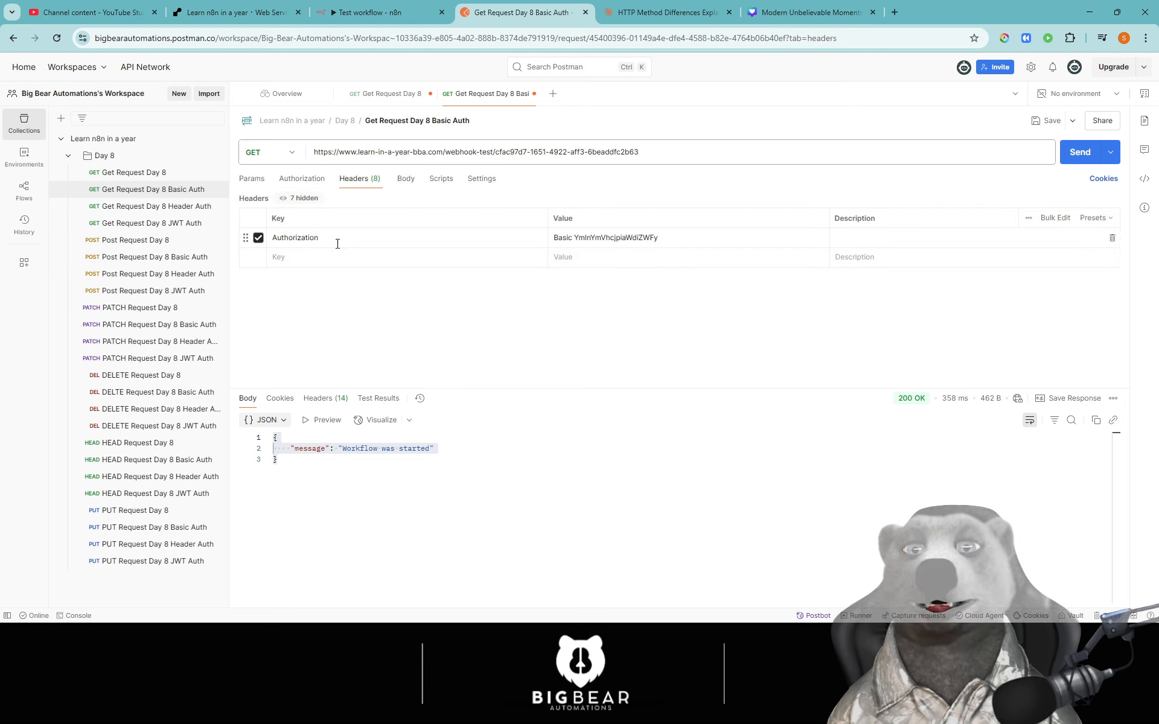
left_click(258, 238)
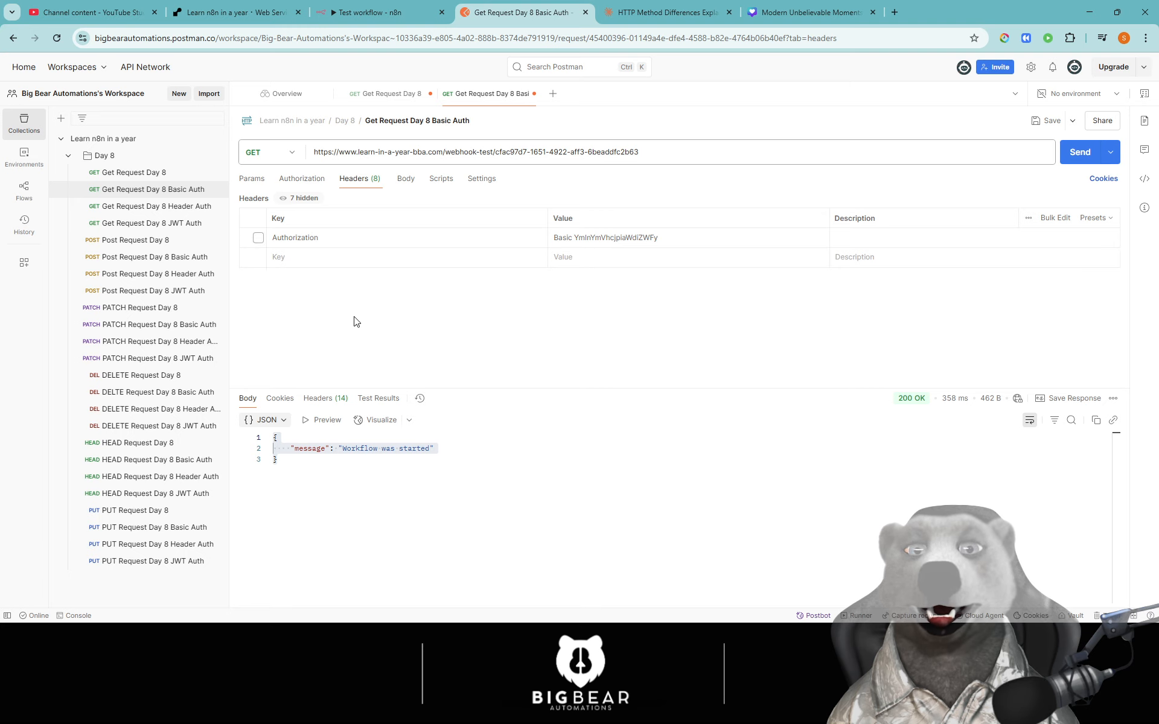
left_click(154, 206)
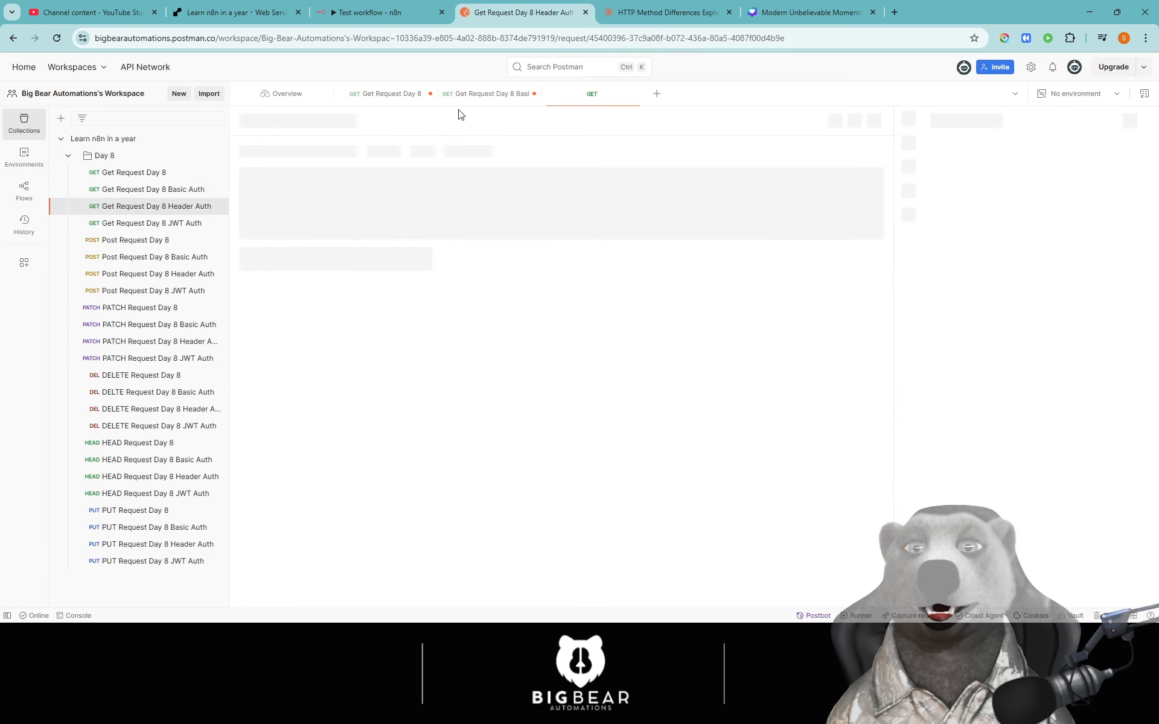
- Ask Claude 'how would i add this into a python' in the HTTP methods chat
left_click(677, 13)
scroll(592, 362, "down", 2)
left_click(452, 575)
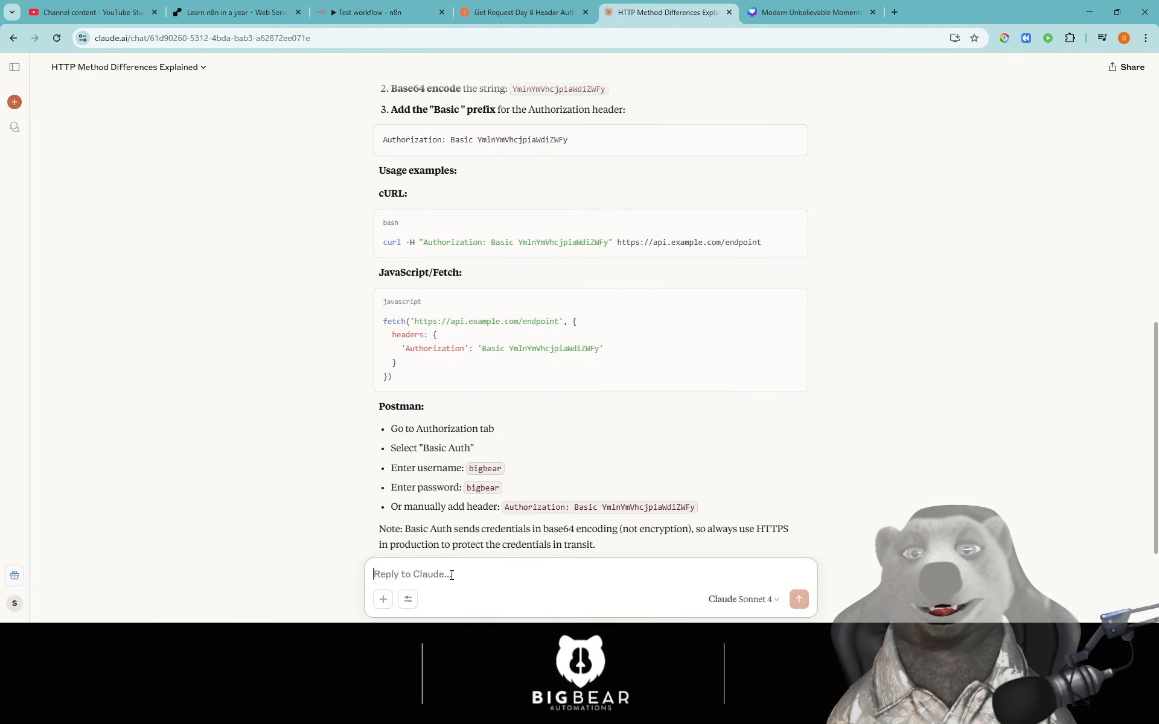
type("how would i add this into a ")
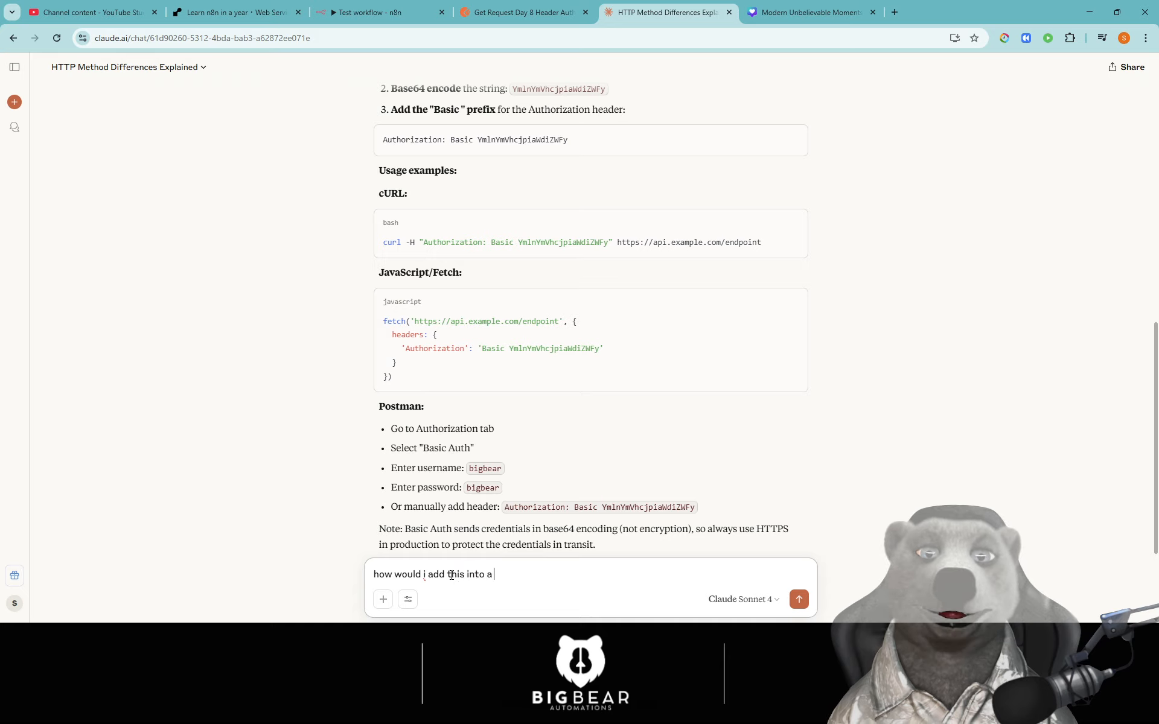
type("python app")
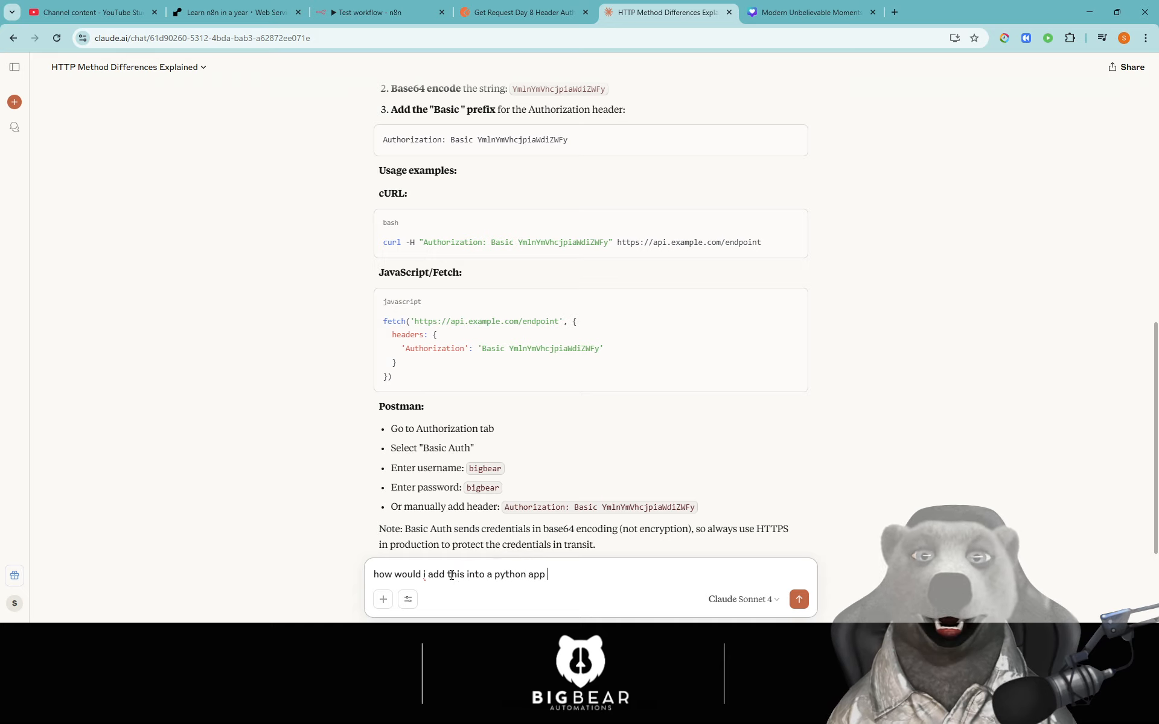
key("Return")
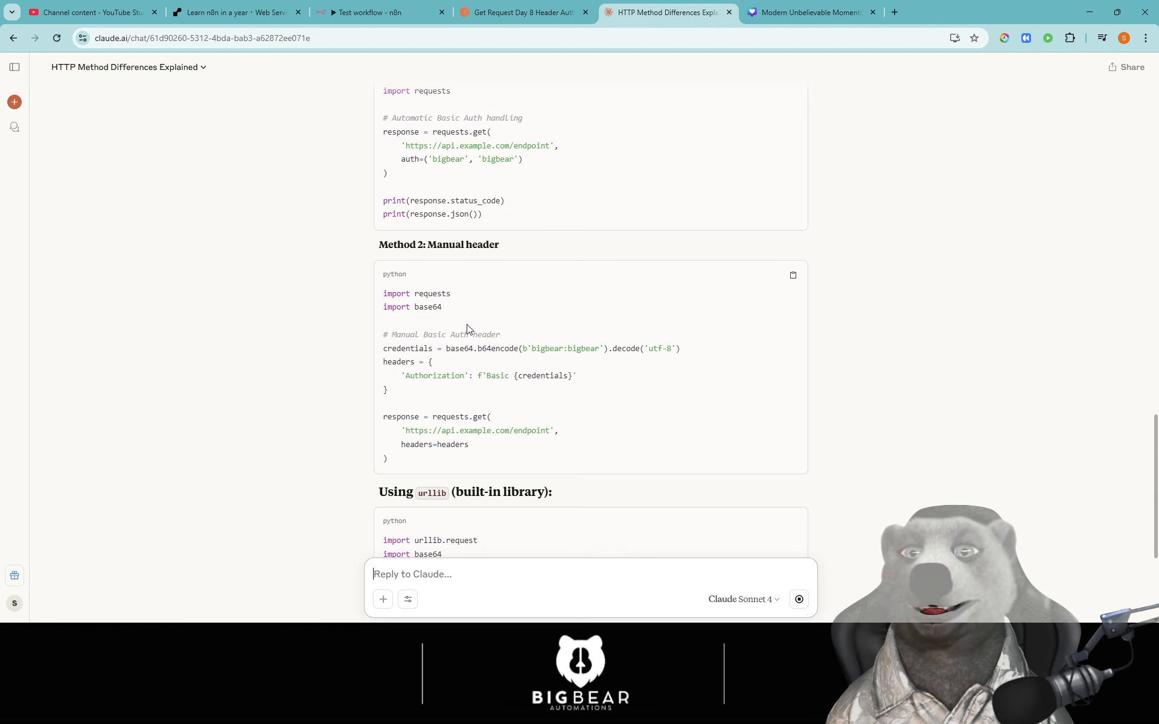
- Review the returned Python Basic Auth code, including base64 header and urllib examples
left_click_drag(449, 348, 733, 349)
left_click(732, 350)
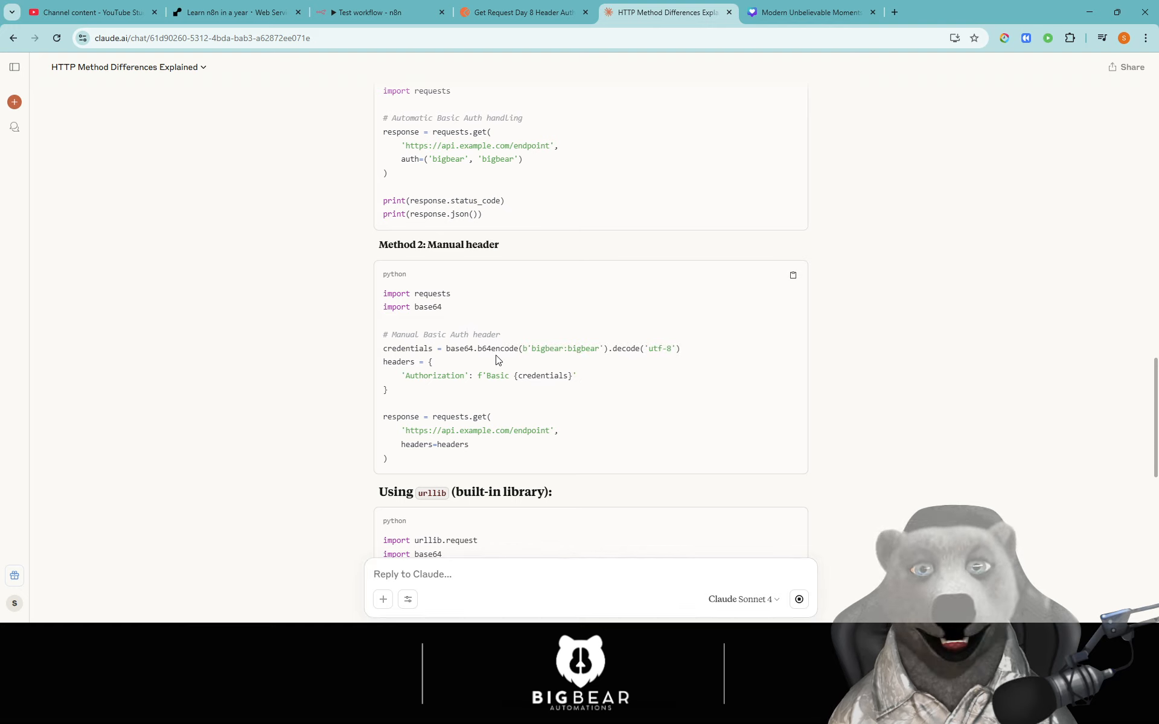
left_click_drag(494, 350, 645, 350)
left_click(553, 352)
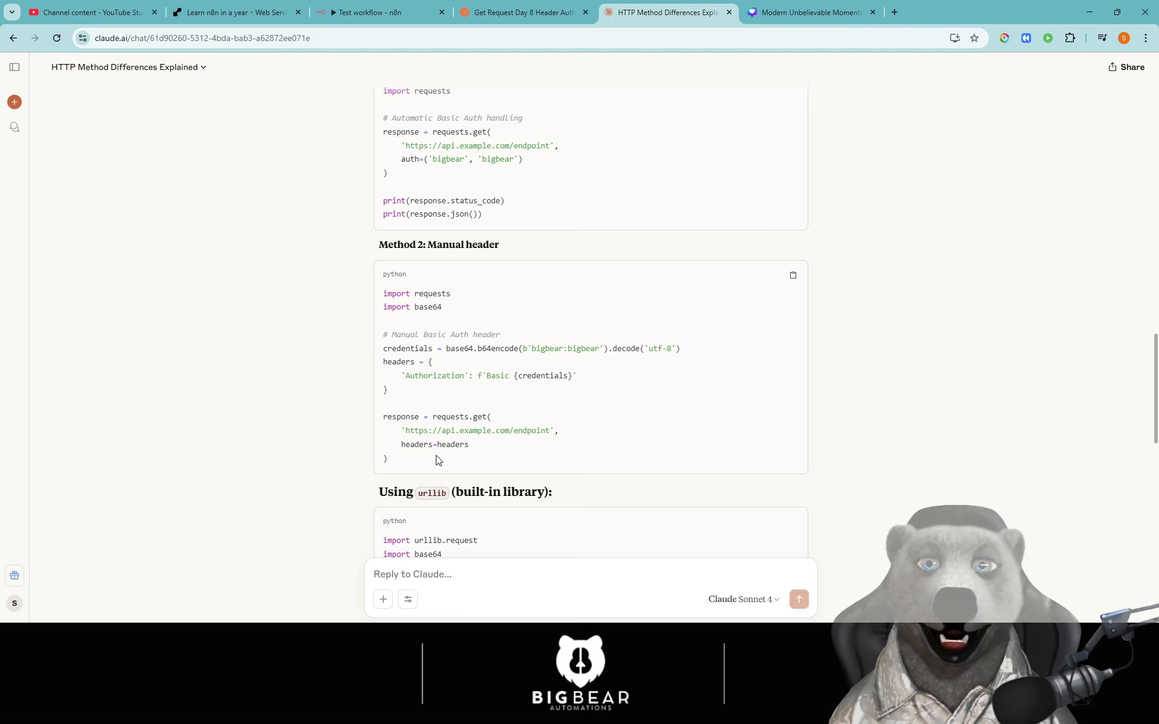
left_click_drag(439, 461, 391, 295)
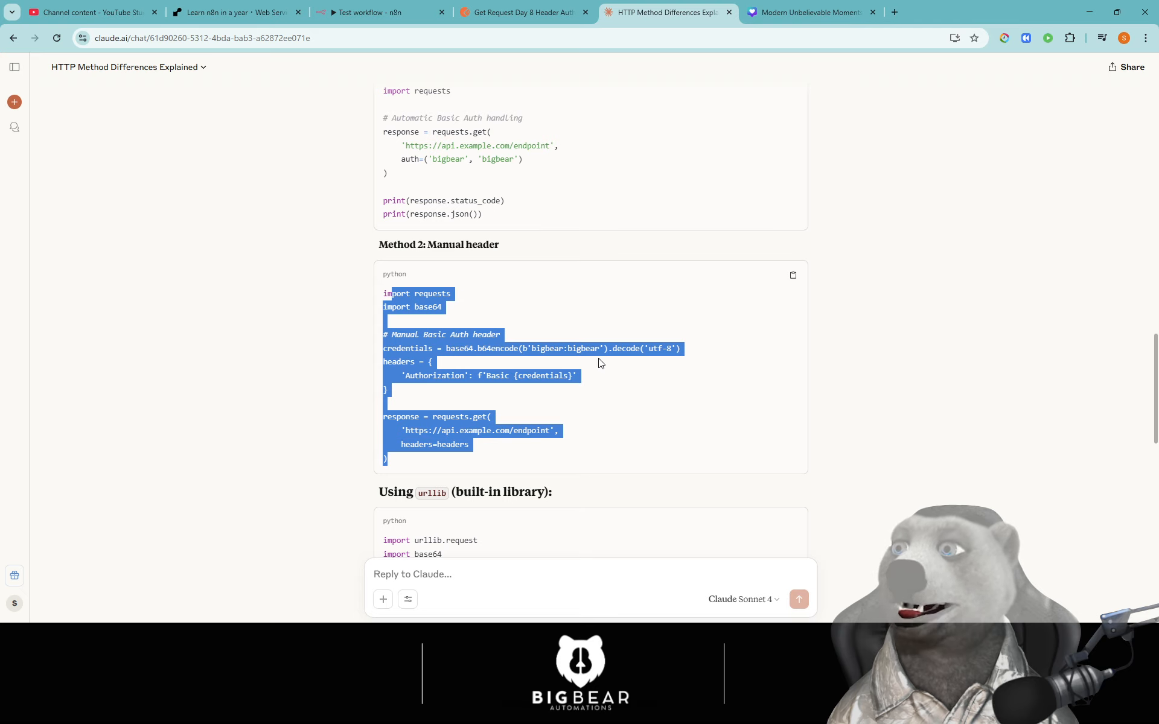
left_click_drag(446, 349, 520, 367)
left_click(520, 391)
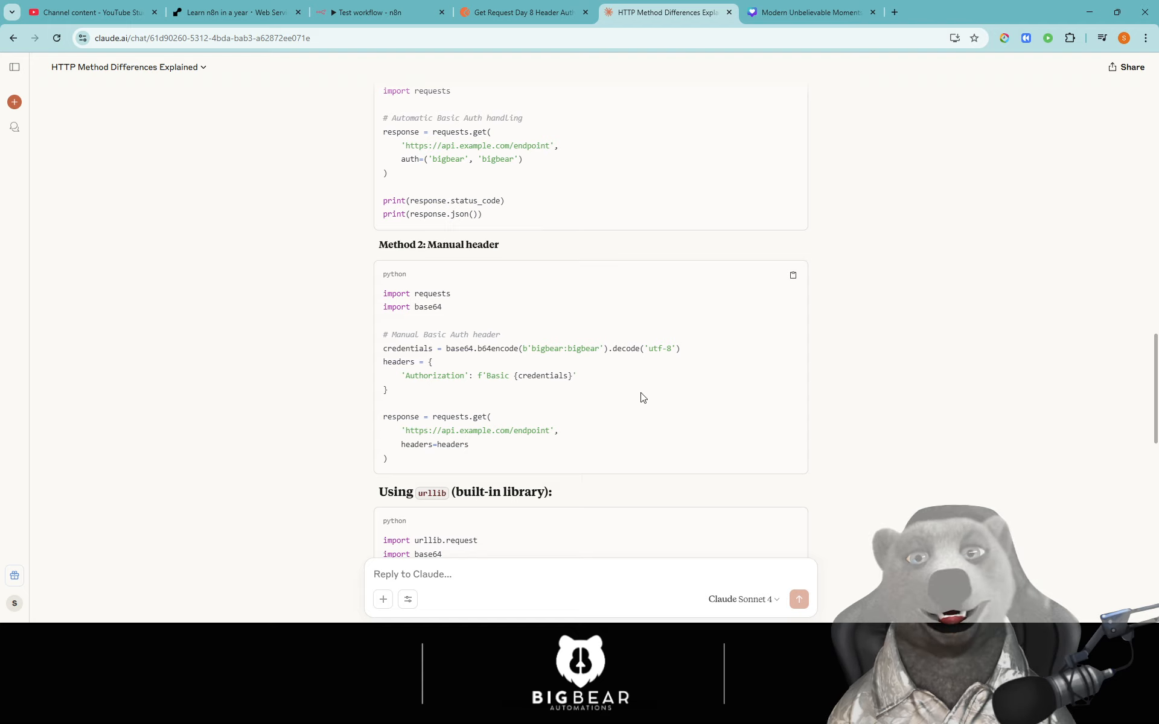
scroll(641, 396, "up", 3)
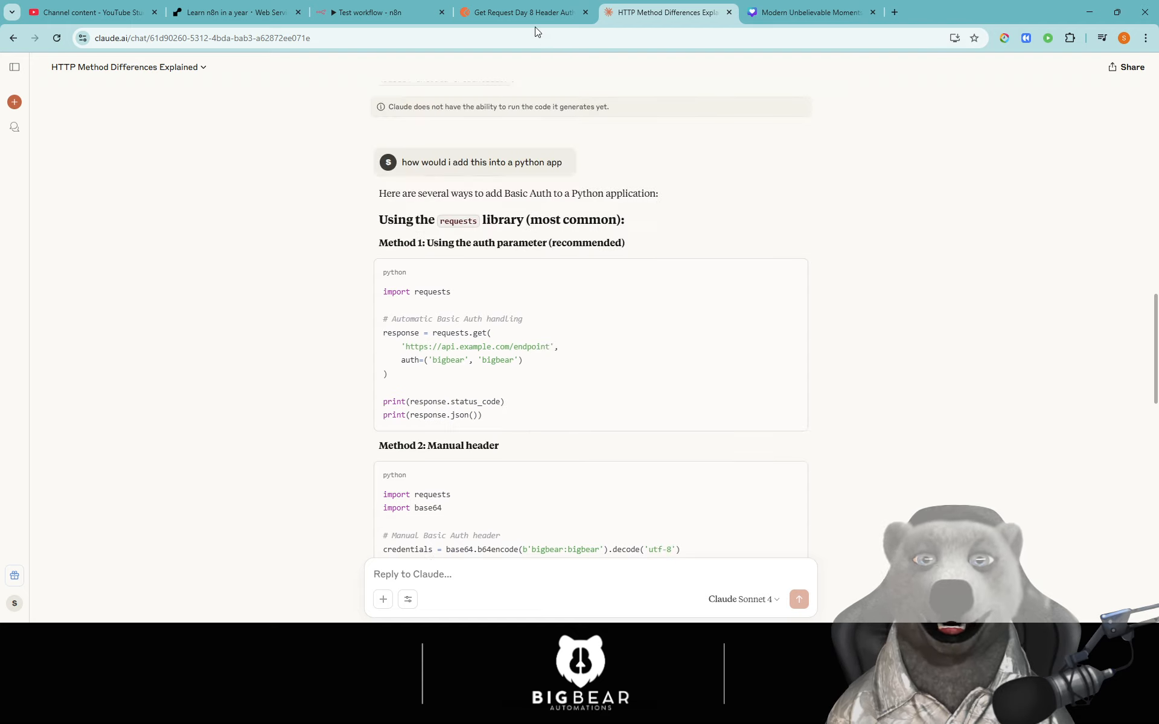
scroll(621, 393, "down", 5)
scroll(621, 396, "down", 3)
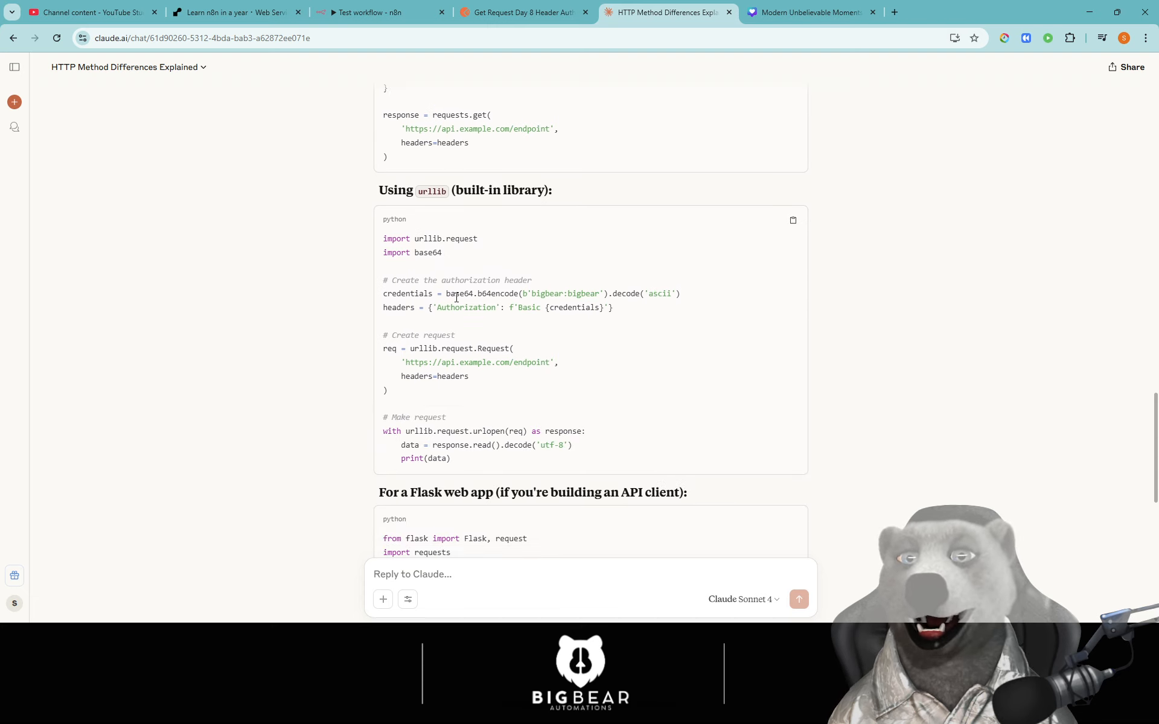
left_click_drag(446, 296, 651, 333)
left_click(617, 388)
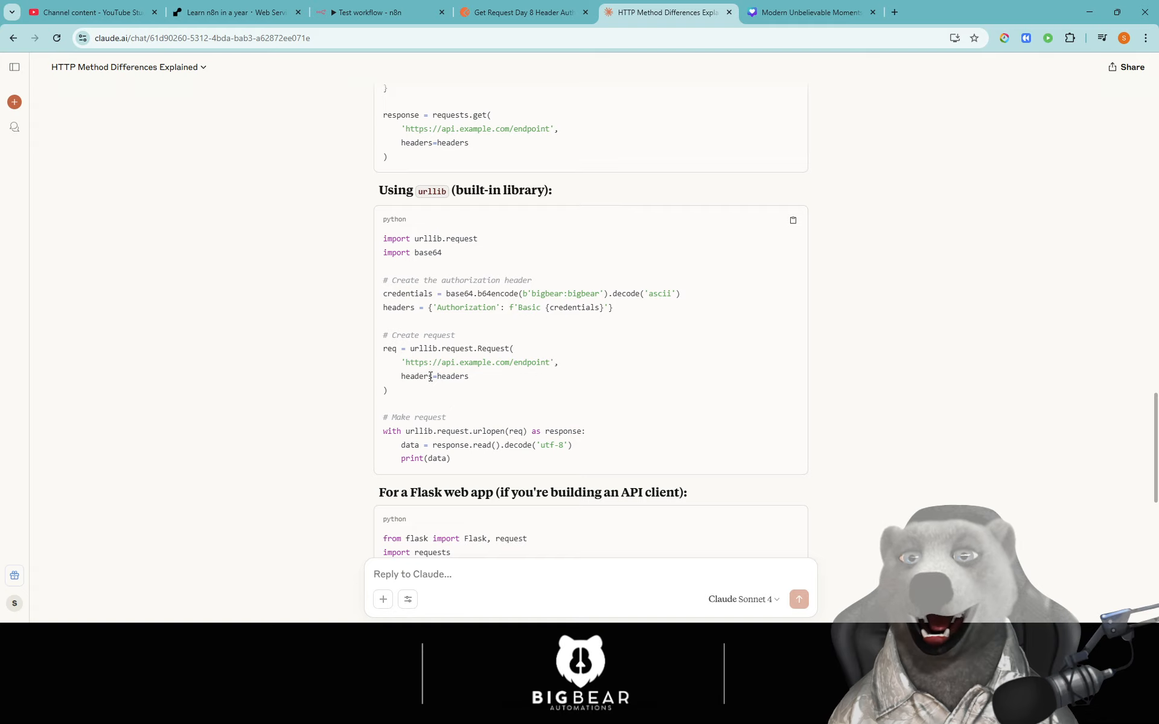
scroll(579, 422, "down", 5)
scroll(536, 414, "up", 5)
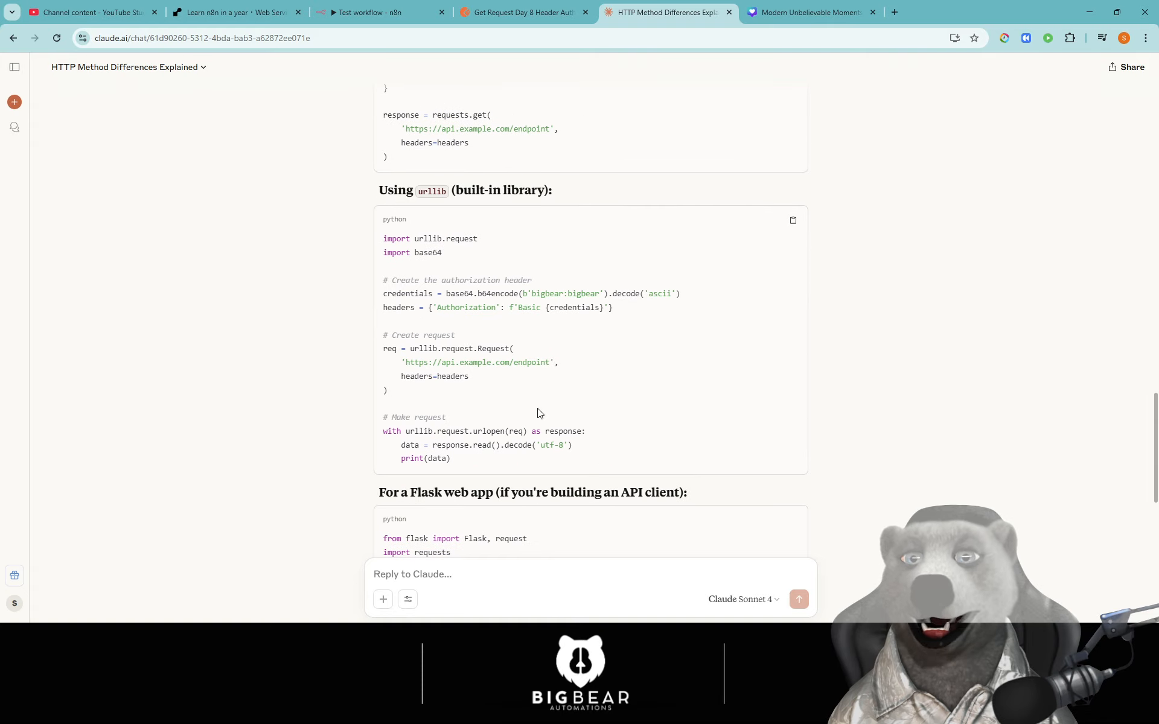
left_click(494, 12)
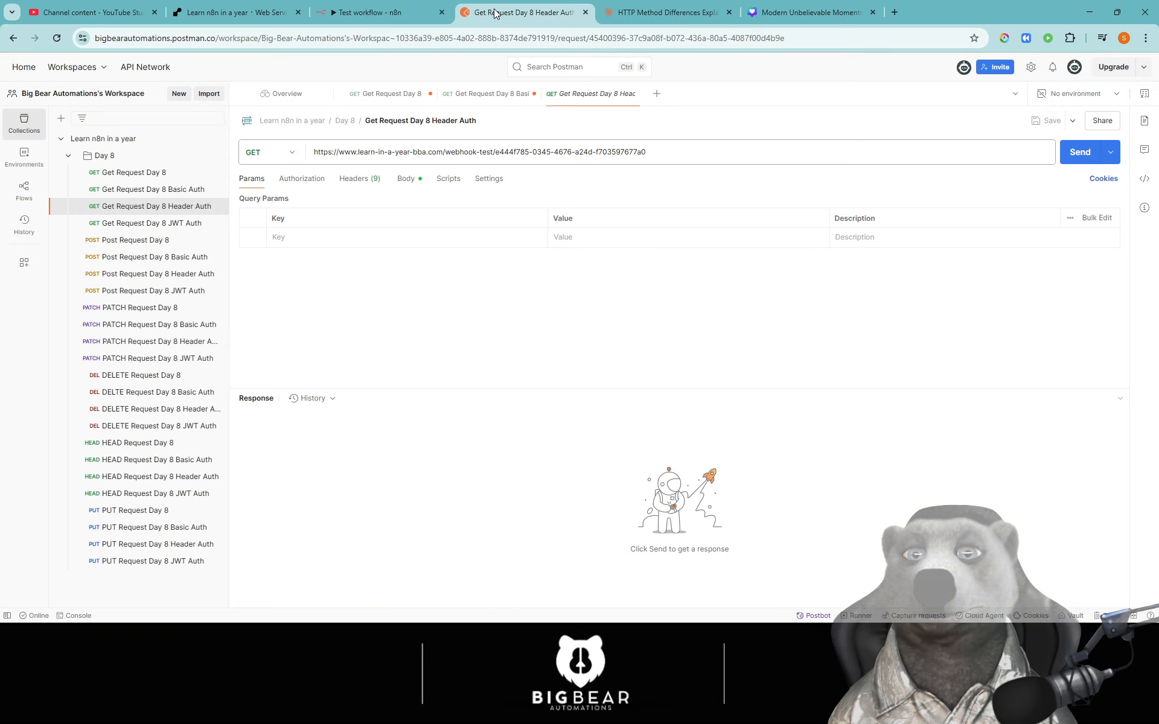
- Set the Webhook's Authentication to Header Auth using the Header Auth account credential
left_click(373, 15)
left_click(375, 350)
left_click(430, 312)
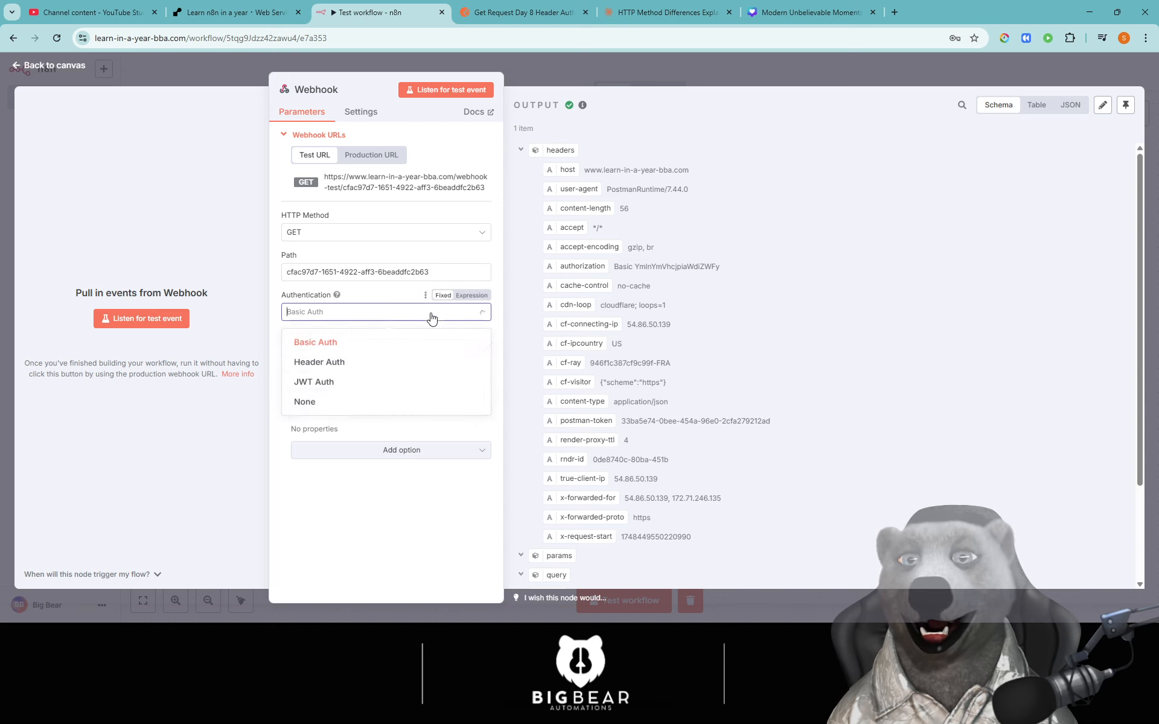
left_click(330, 367)
left_click(382, 348)
left_click(435, 380)
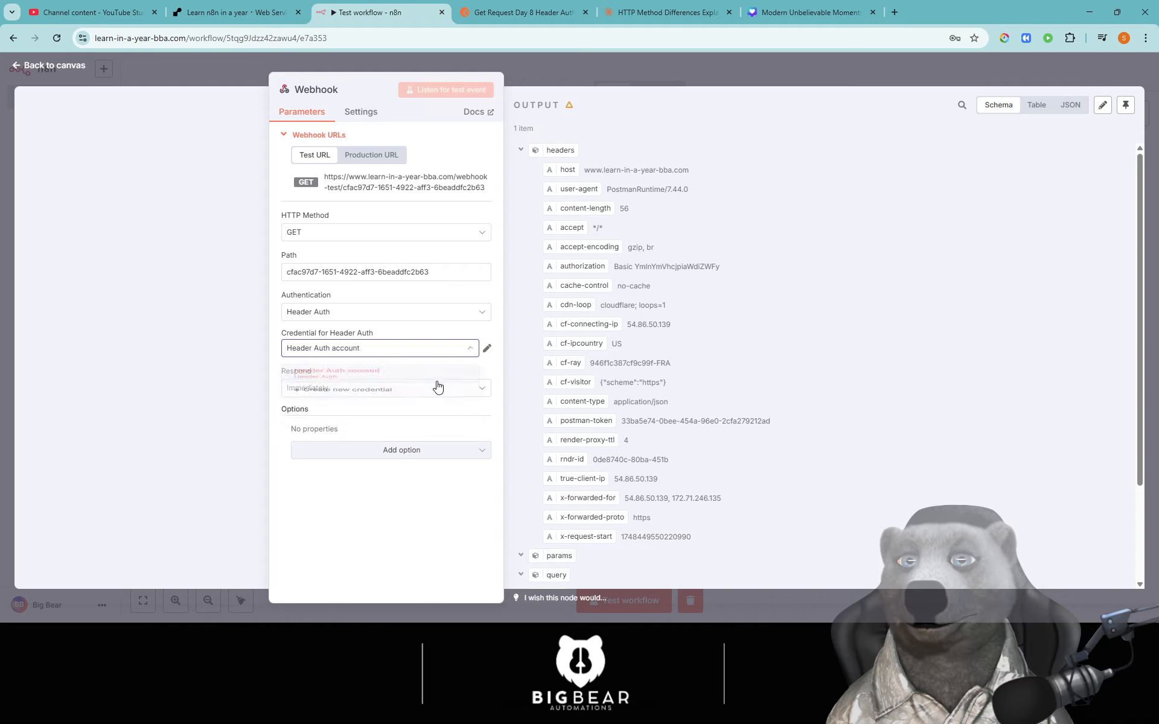
- Enter a new header value in the Header Auth credential, save it, and listen for a test event
left_click(487, 349)
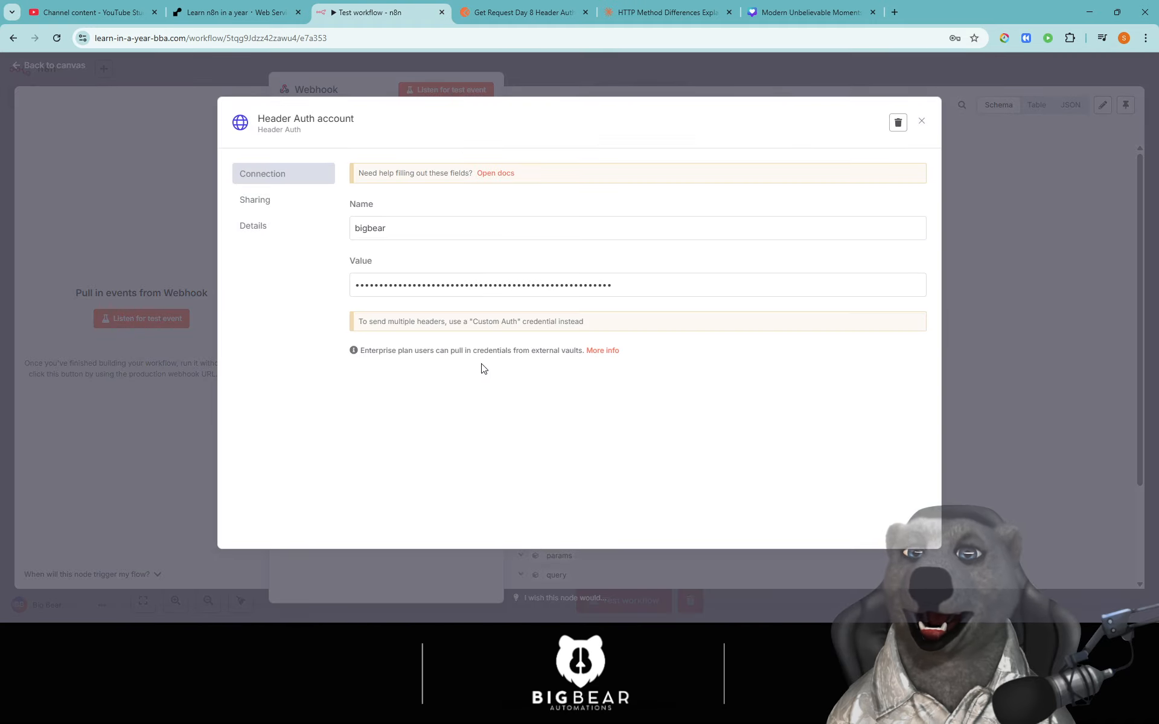
double_click(406, 279)
type("••")
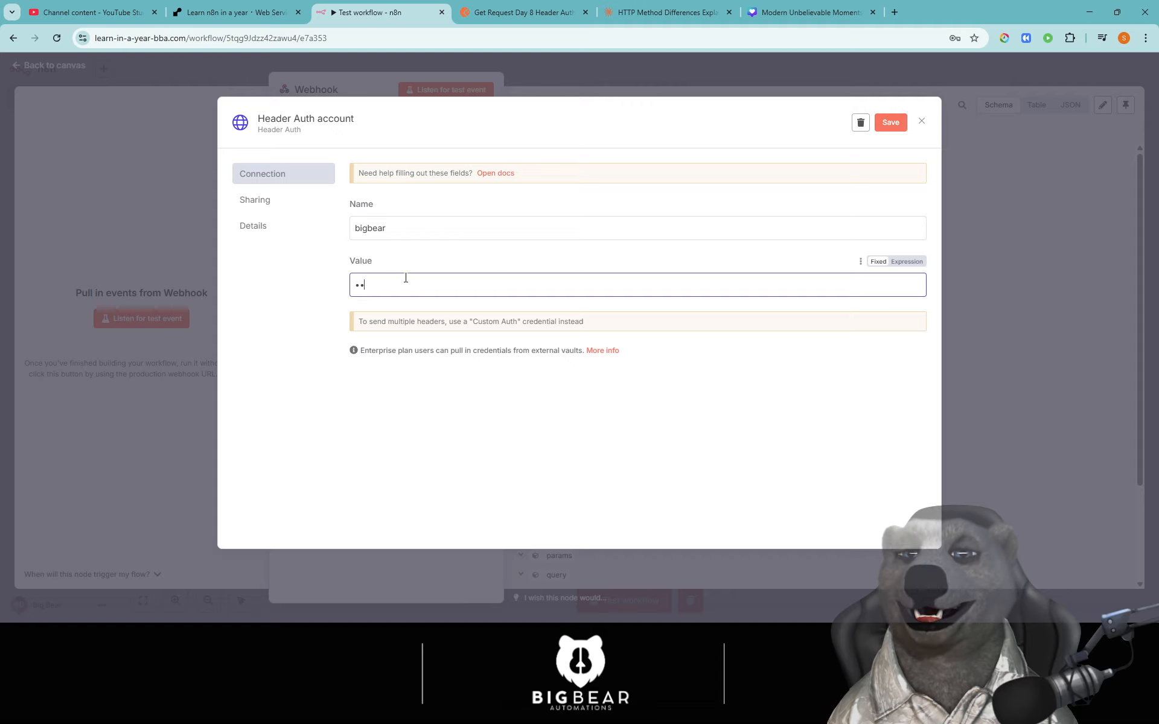
type("•••••")
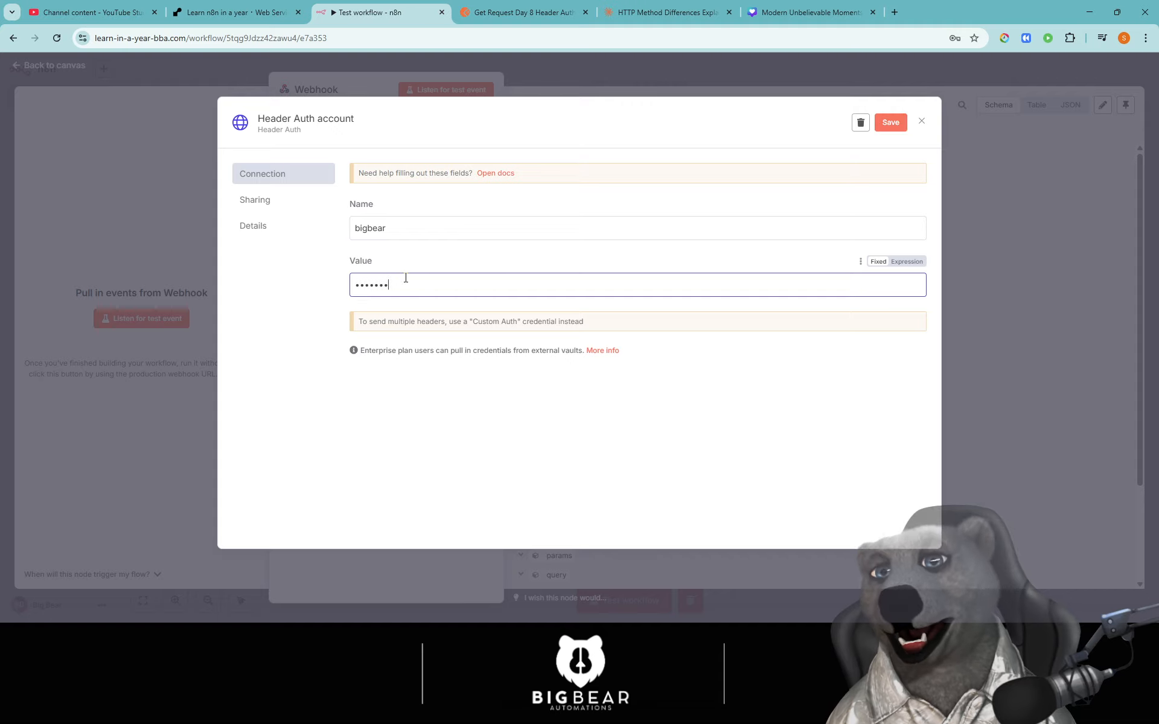
left_click(907, 261)
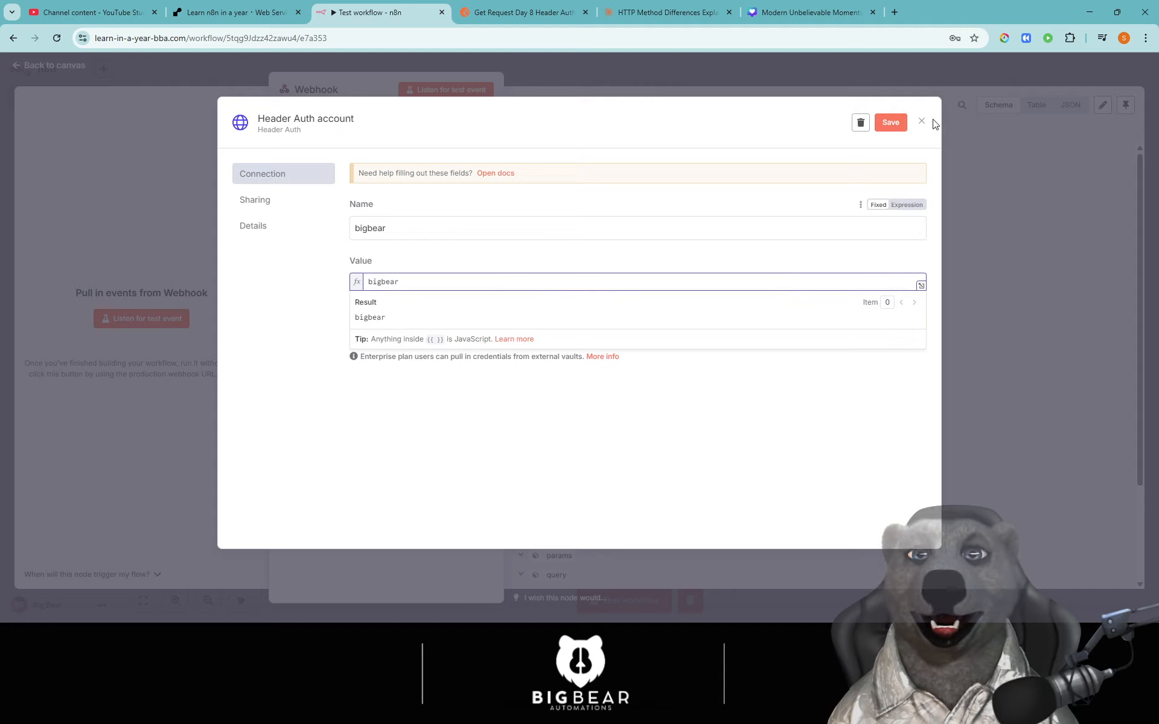
left_click(890, 122)
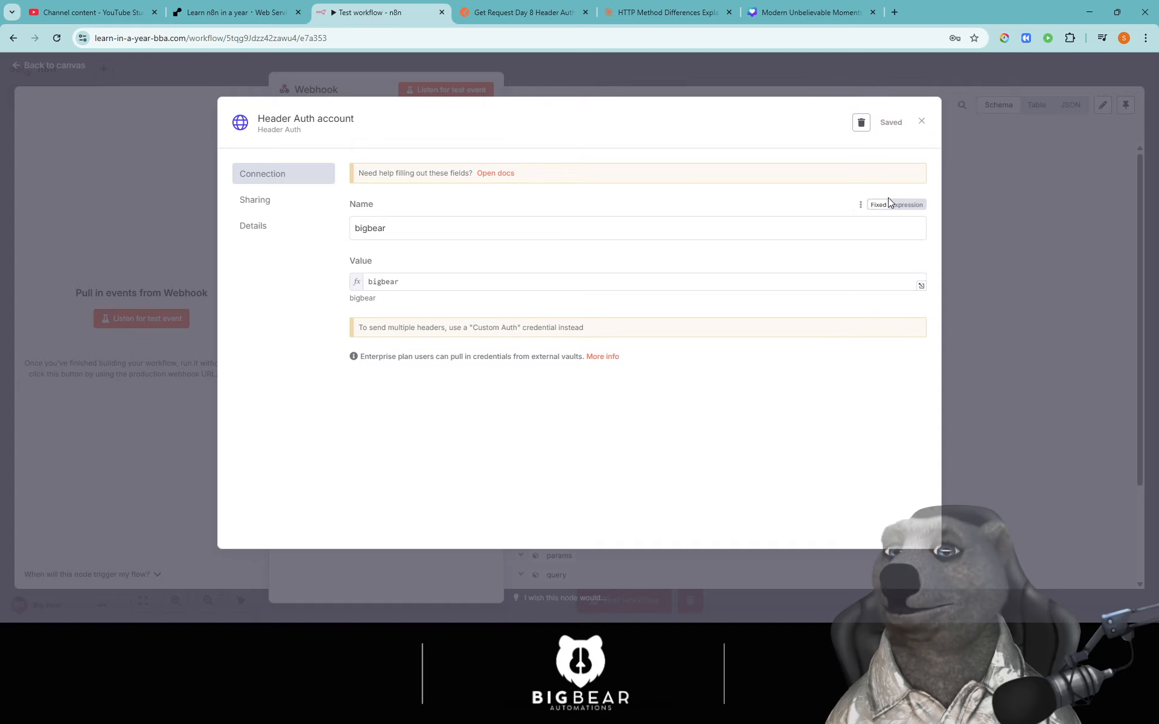
left_click(921, 121)
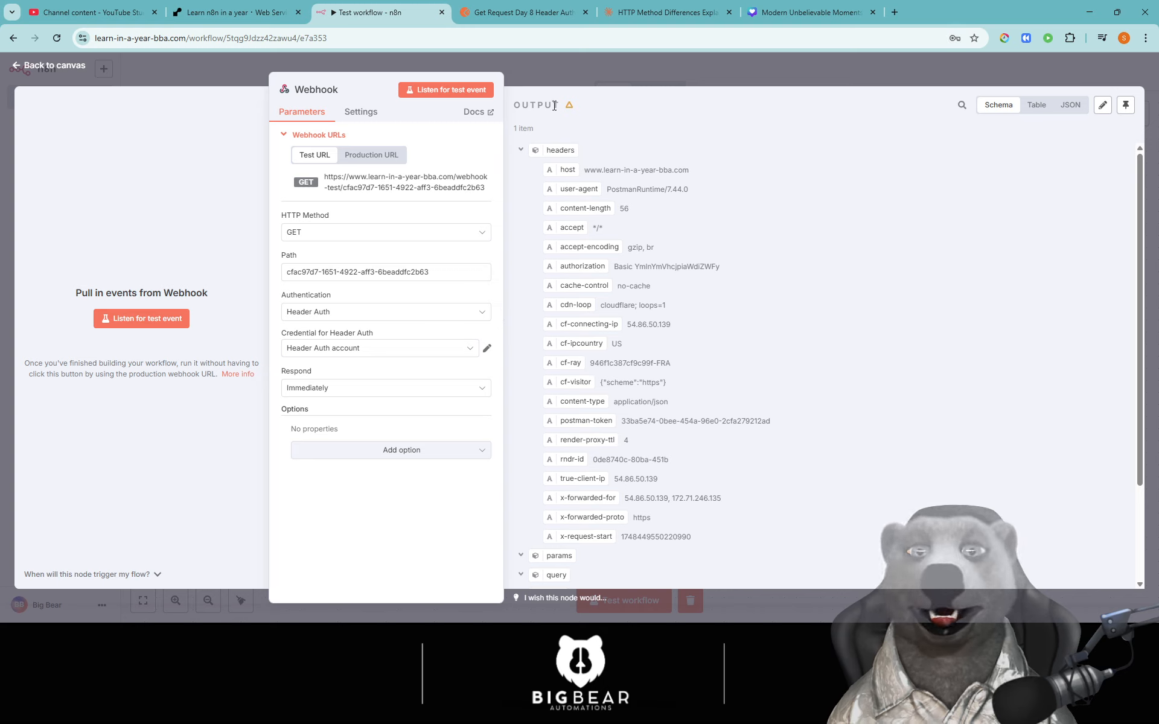
left_click(445, 90)
- Add a request header with key 'bigbear' and its secret value
left_click(532, 12)
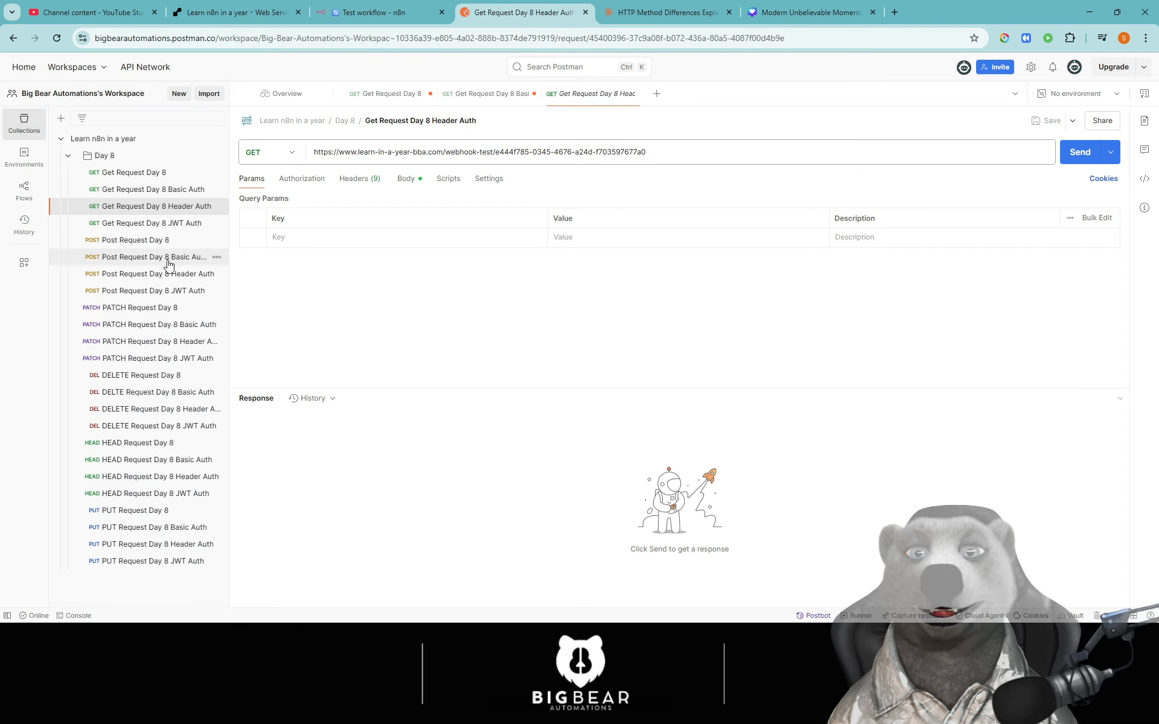
left_click(318, 237)
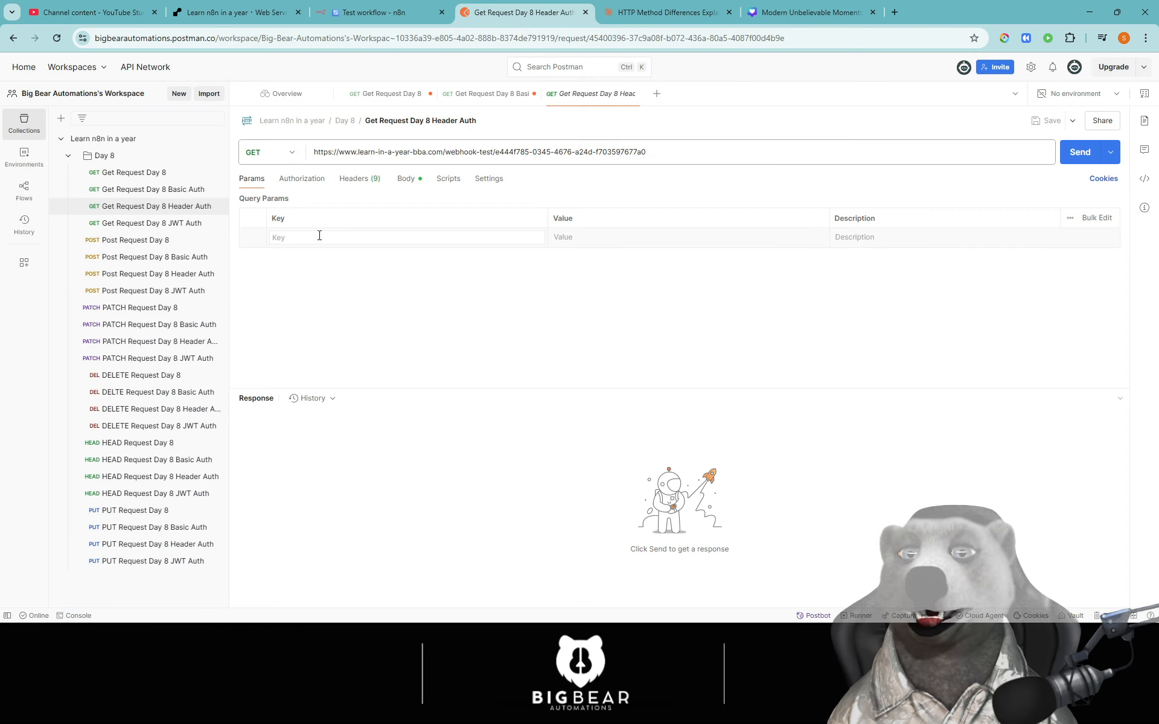
left_click(354, 179)
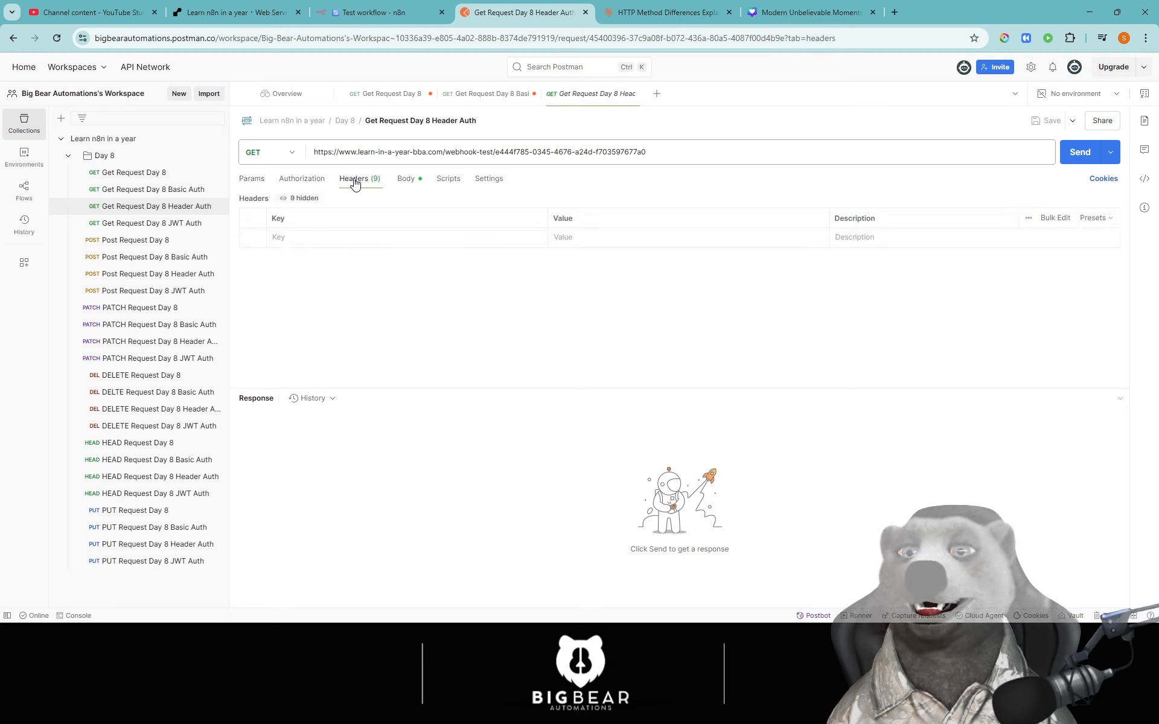
left_click(301, 236)
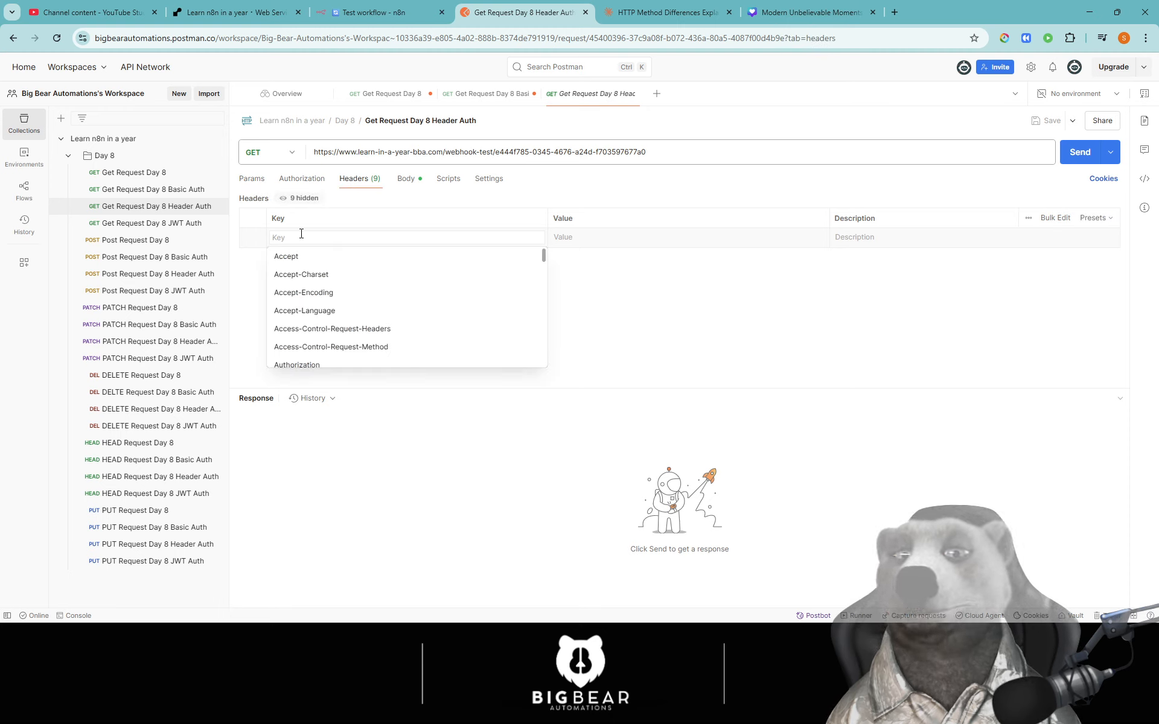
type("bigbear")
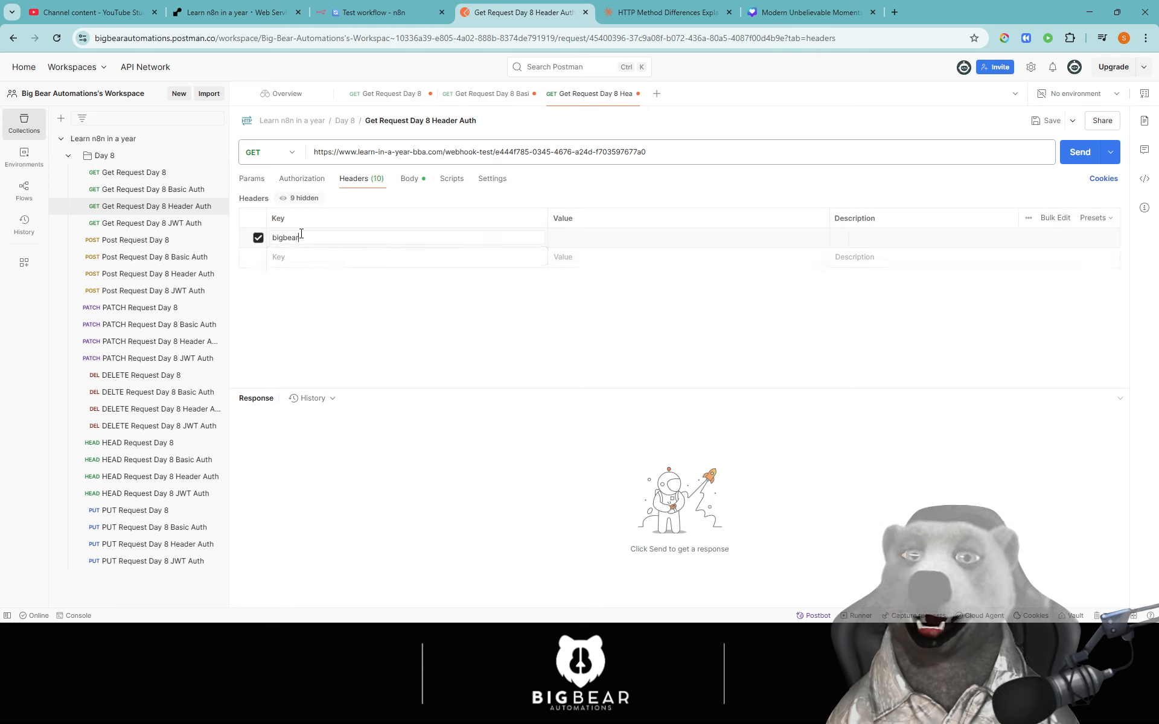
key("Tab")
type("bigbear")
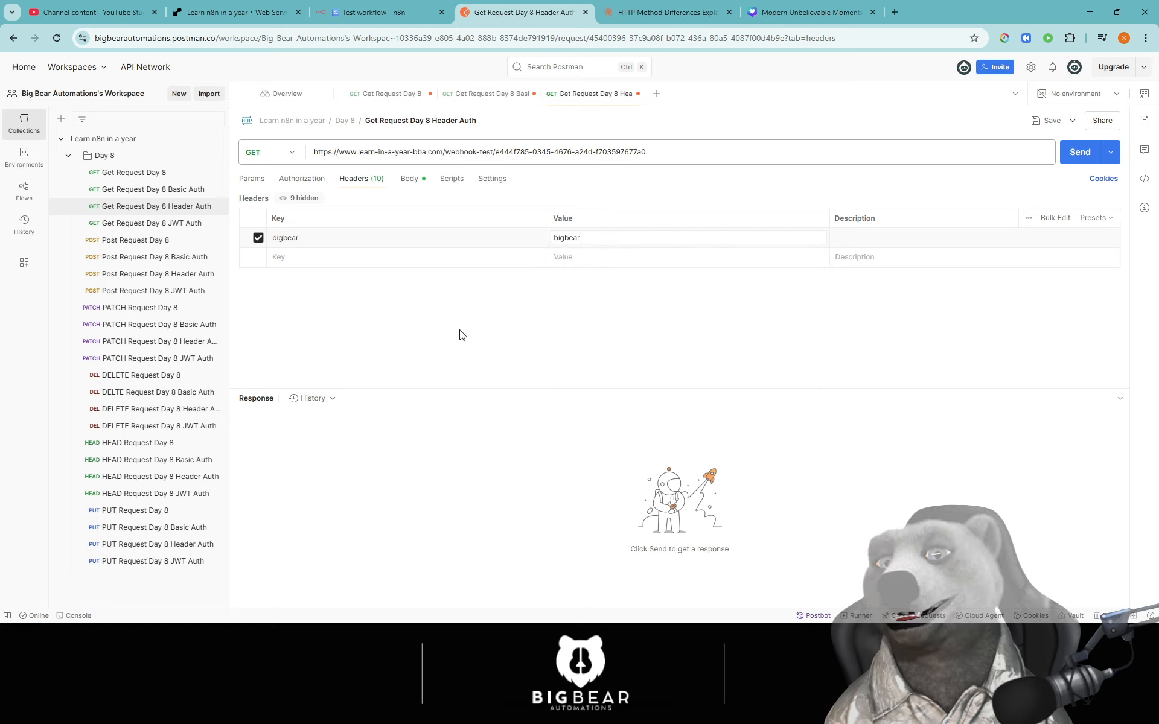
left_click(485, 335)
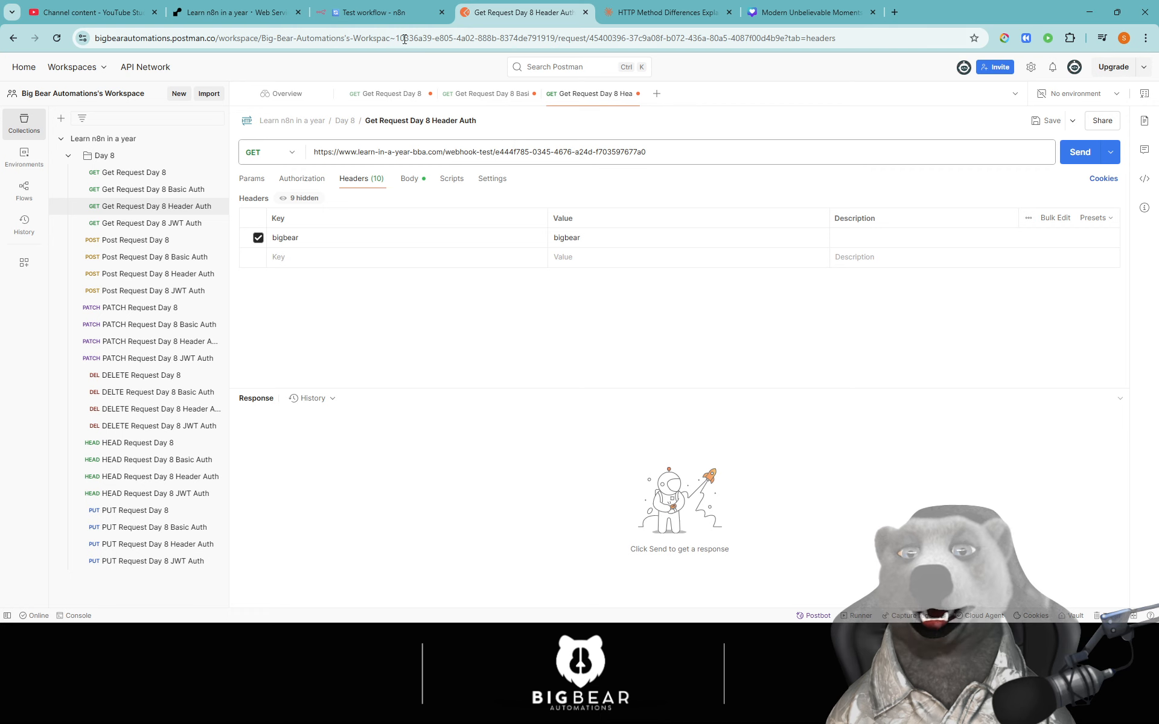
- Point the request at n8n's new test webhook URL and send it, getting 'Workflow was started'
left_click(380, 13)
left_click(244, 398)
left_click(493, 15)
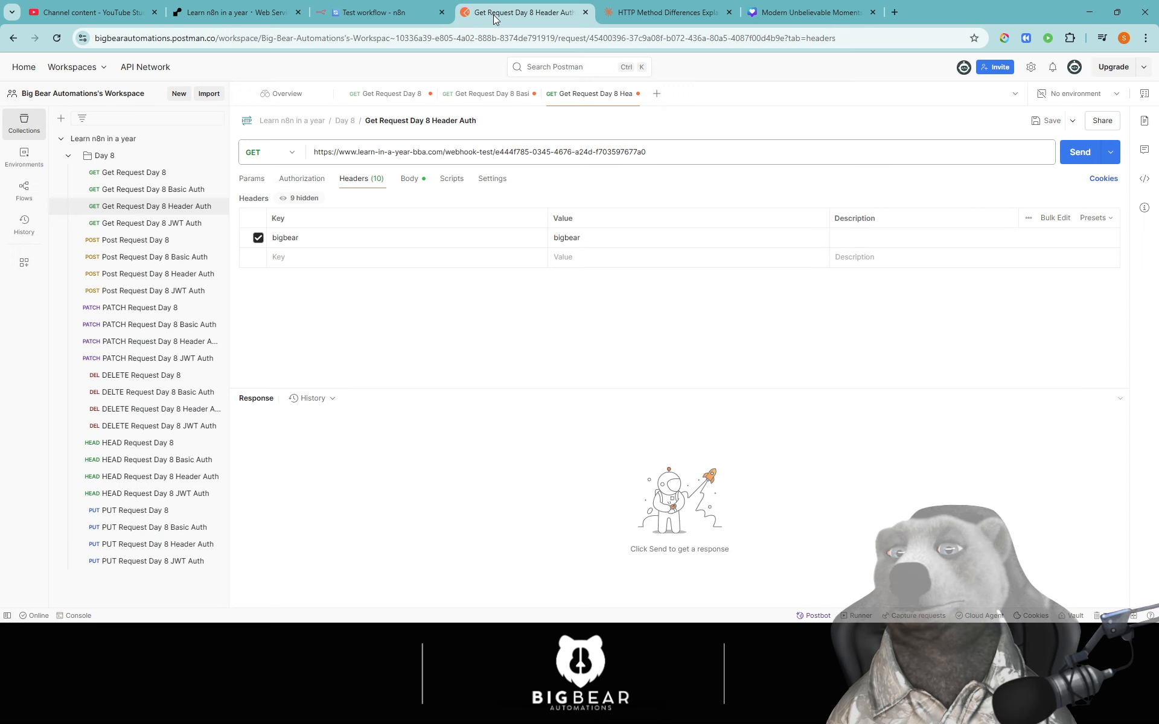
triple_click(451, 153)
key("ctrl+v")
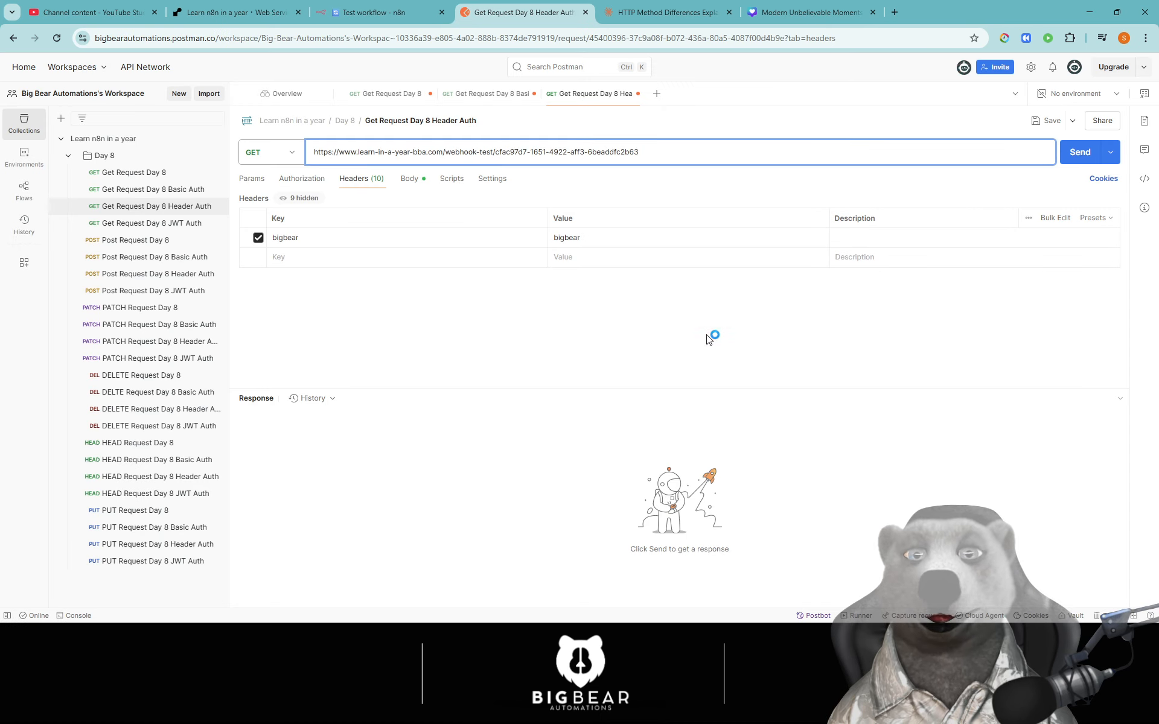
left_click(708, 339)
key("ctrl+Return")
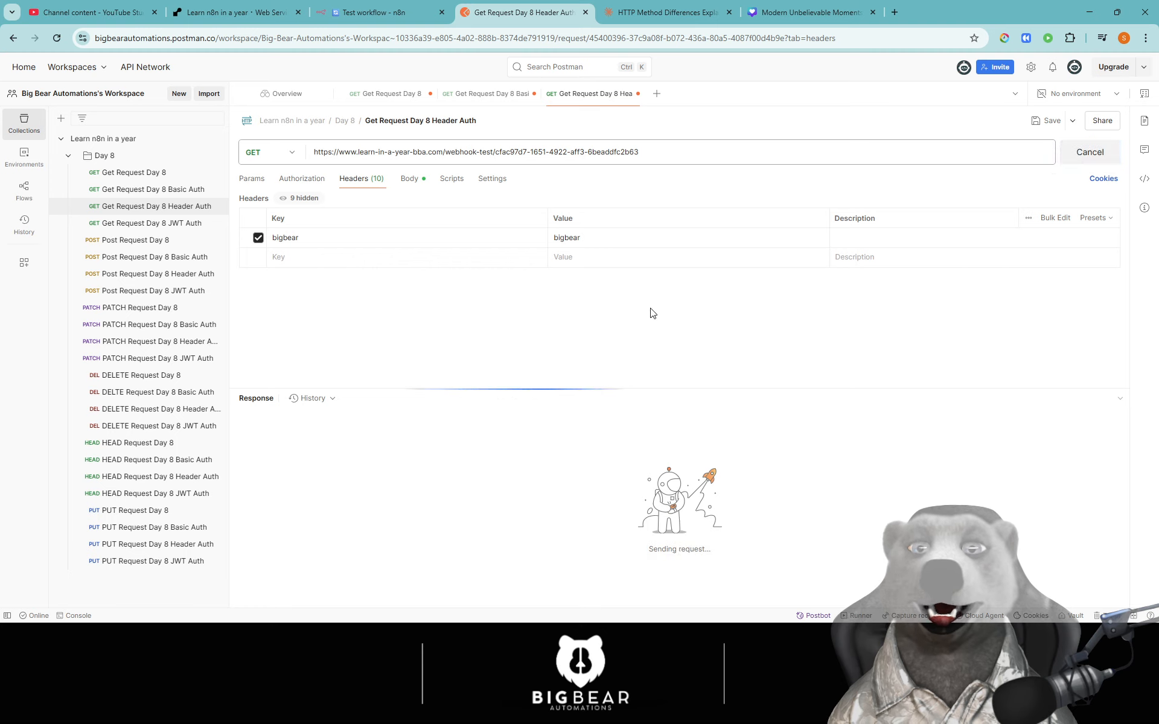
left_click_drag(321, 449, 273, 437)
left_click(577, 505)
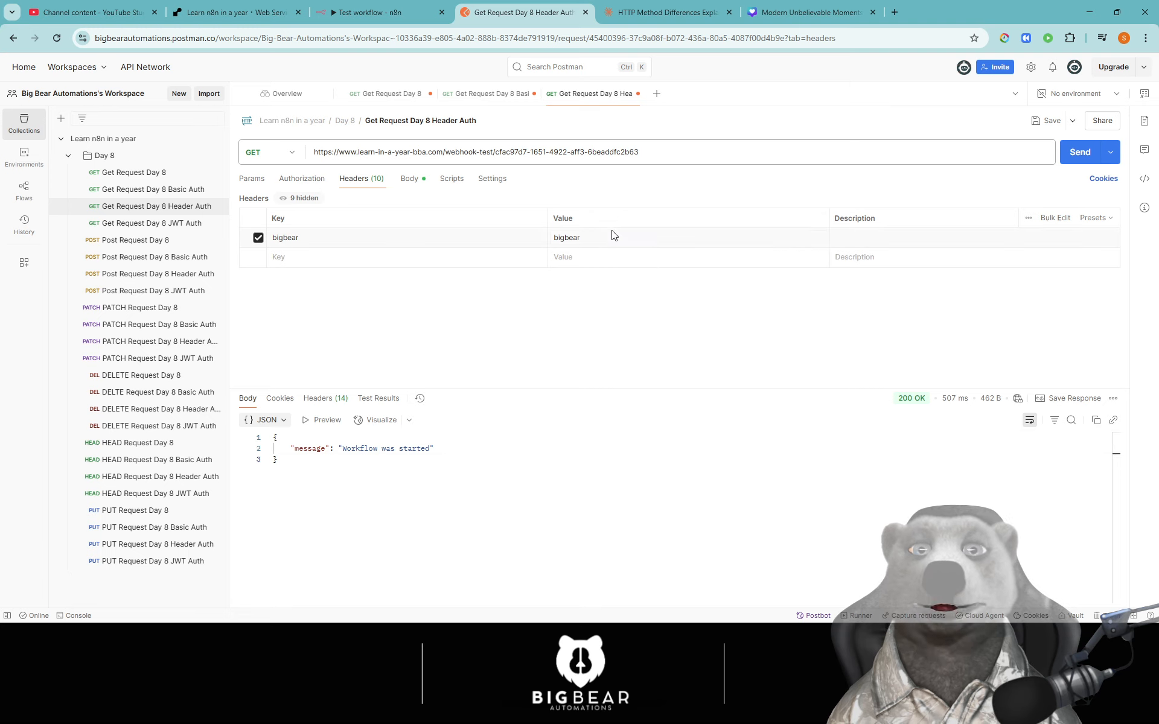
- Append '2' to the bigbear header value and resend, getting 403 'Authorization data is wrong!'
left_click(611, 238)
type("2")
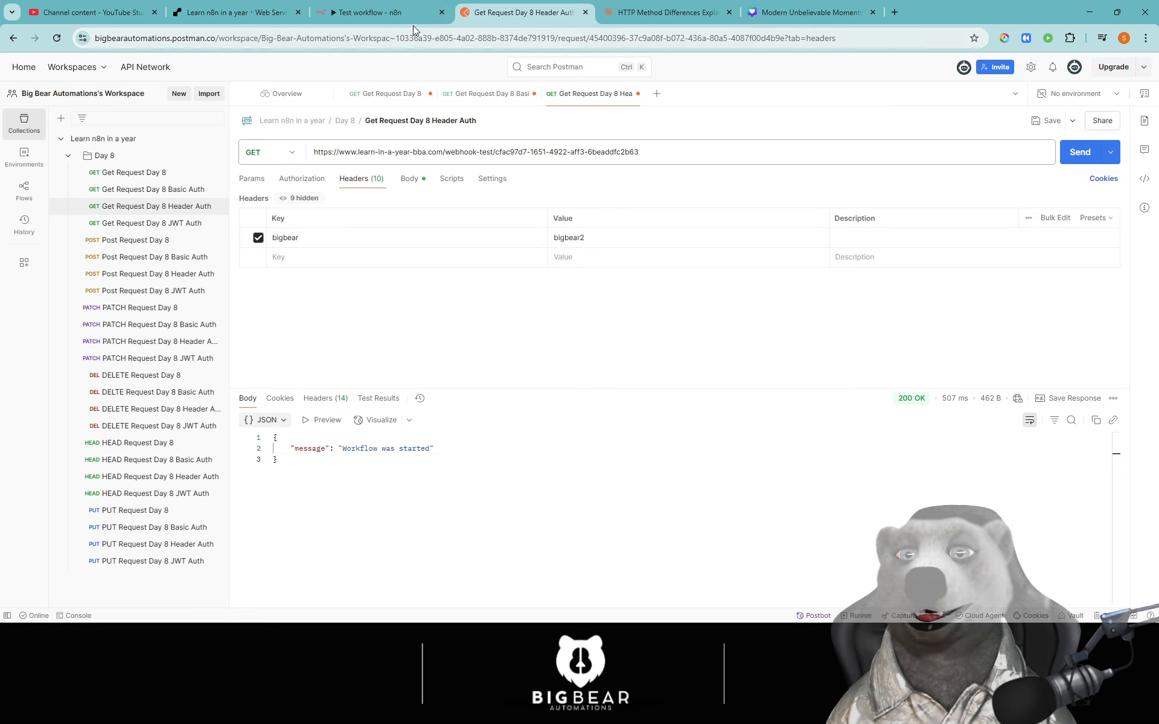
left_click(368, 12)
left_click(172, 318)
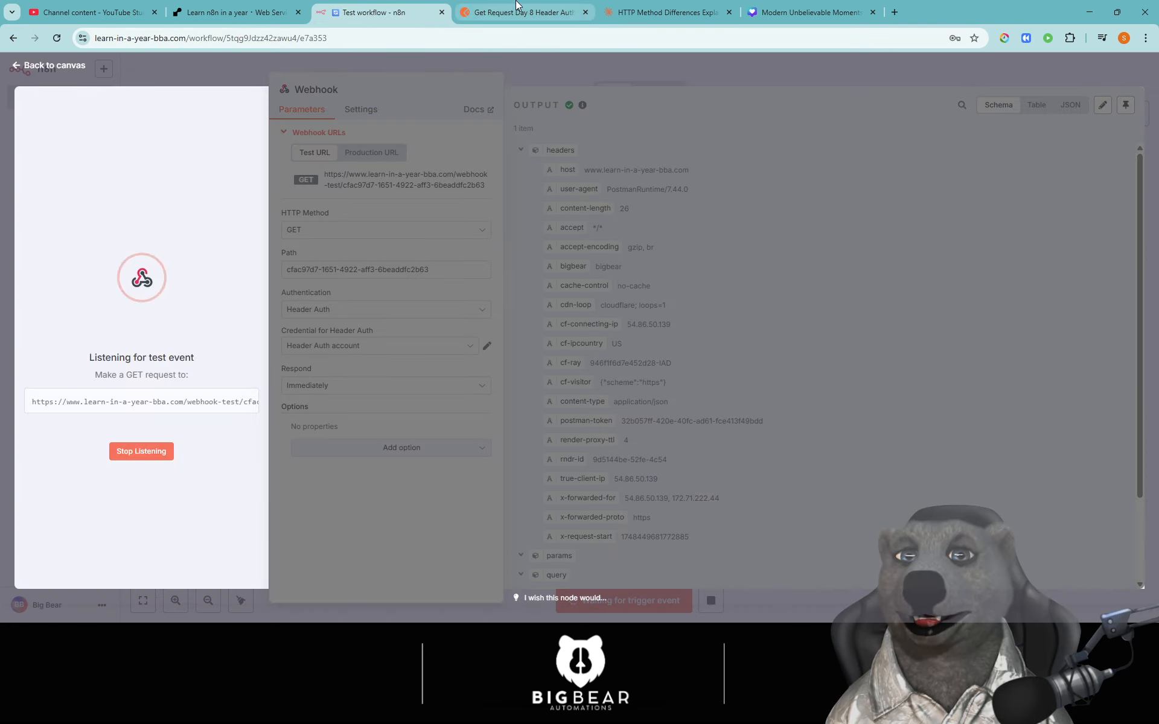
left_click(524, 12)
left_click(1089, 151)
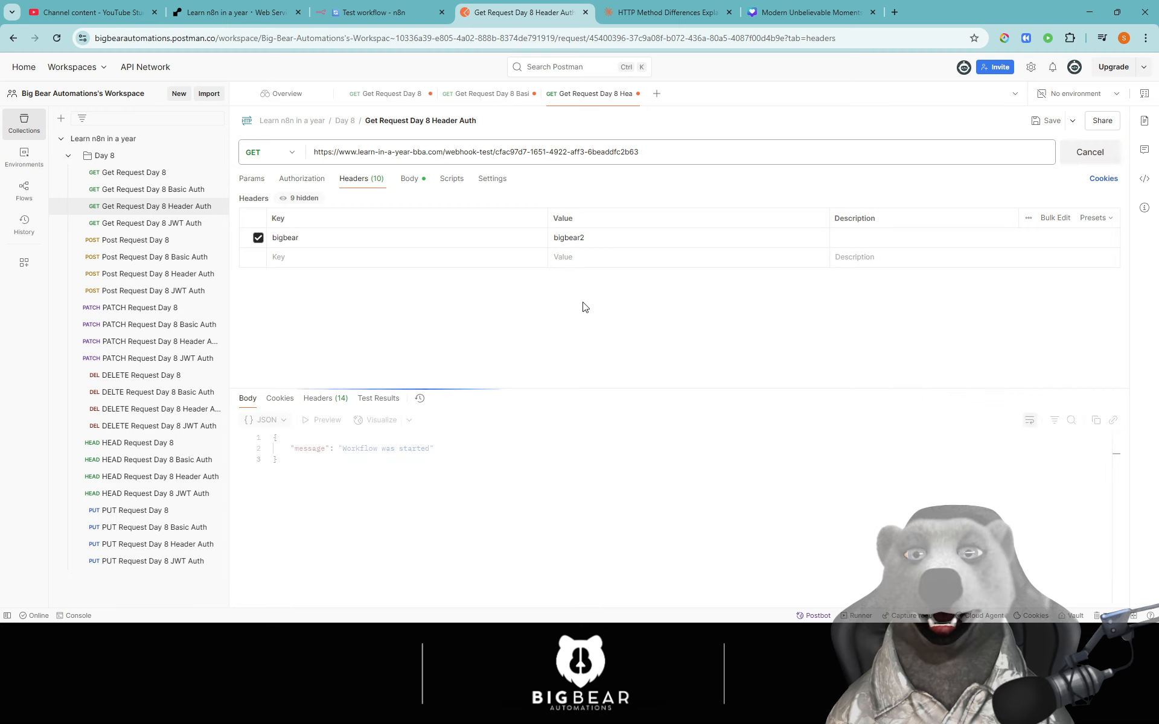
triple_click(375, 440)
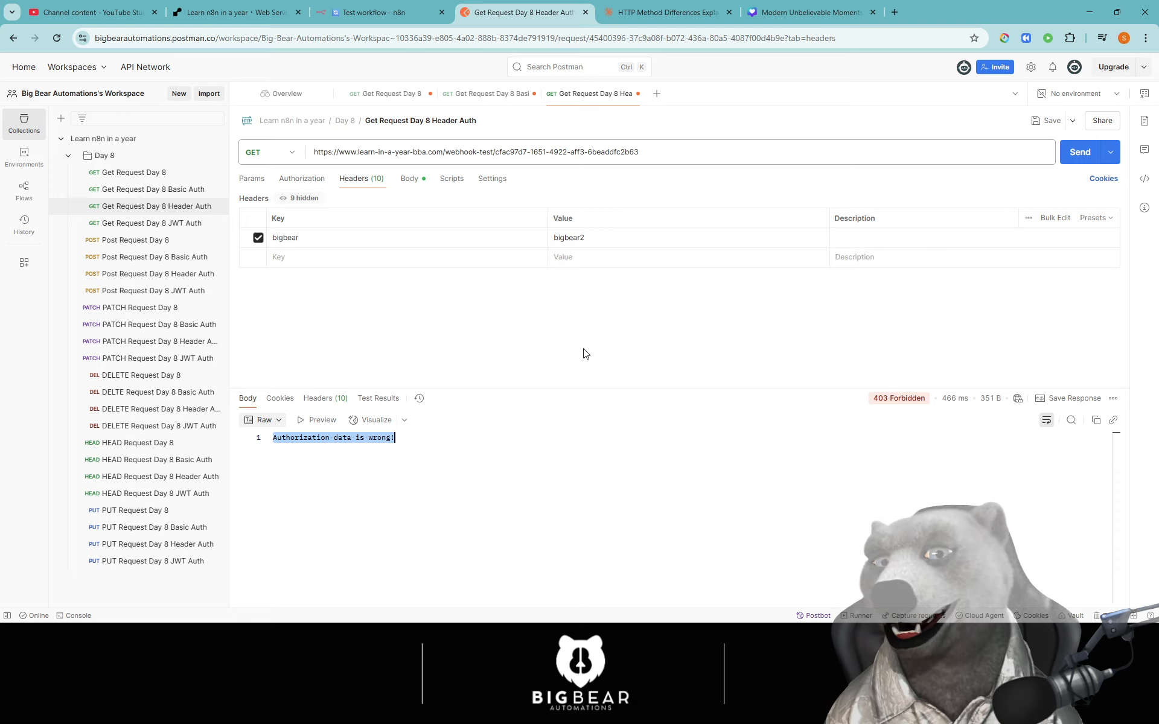
left_click(347, 11)
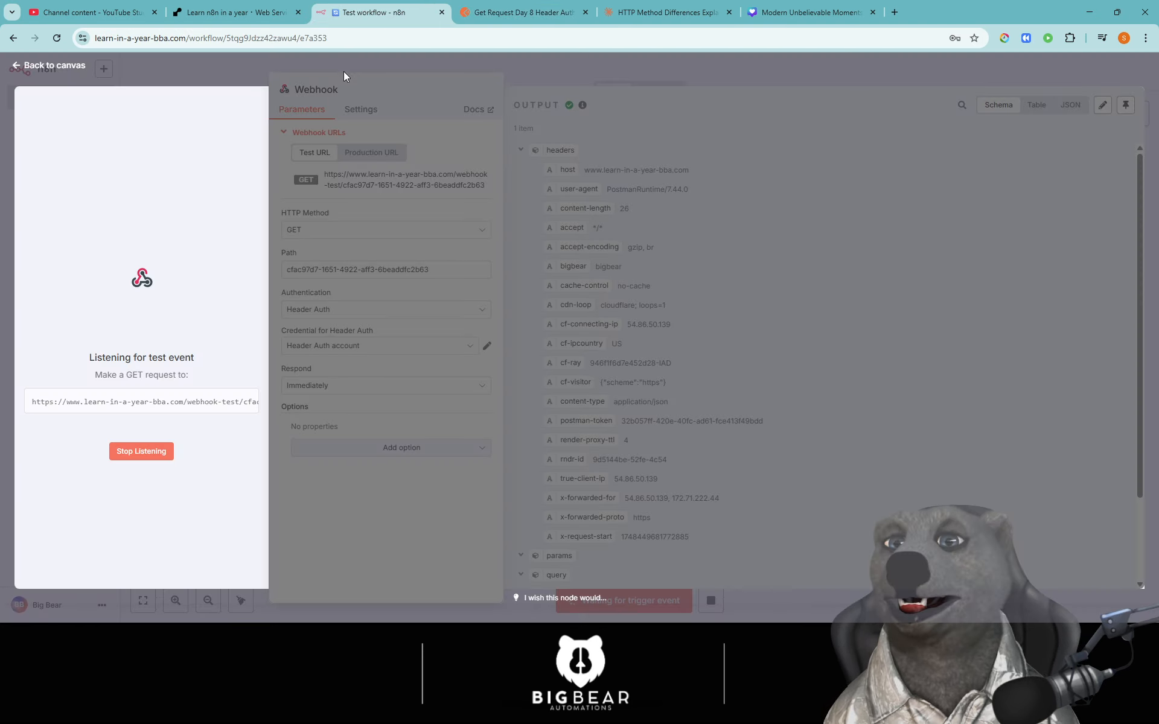
- Stop listening and inspect the Header Auth credential's header name bigbear and masked value
left_click(118, 451)
left_click(487, 350)
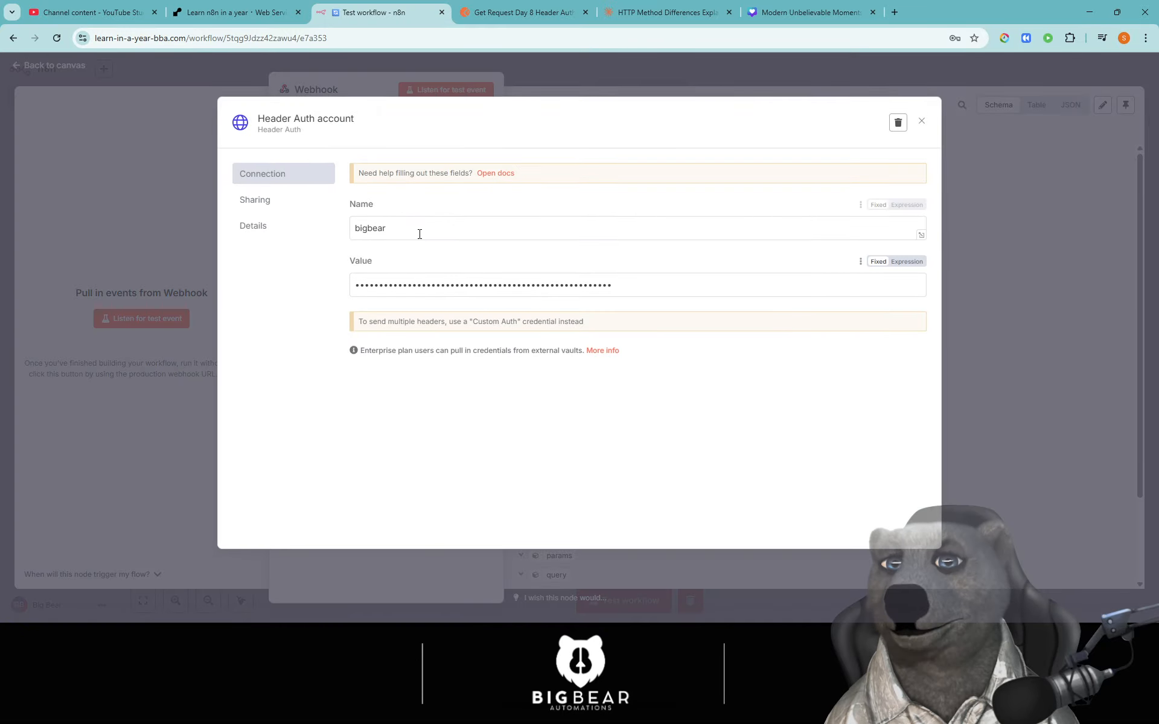
double_click(415, 227)
left_click(419, 286)
double_click(420, 286)
left_click_drag(334, 189, 406, 212)
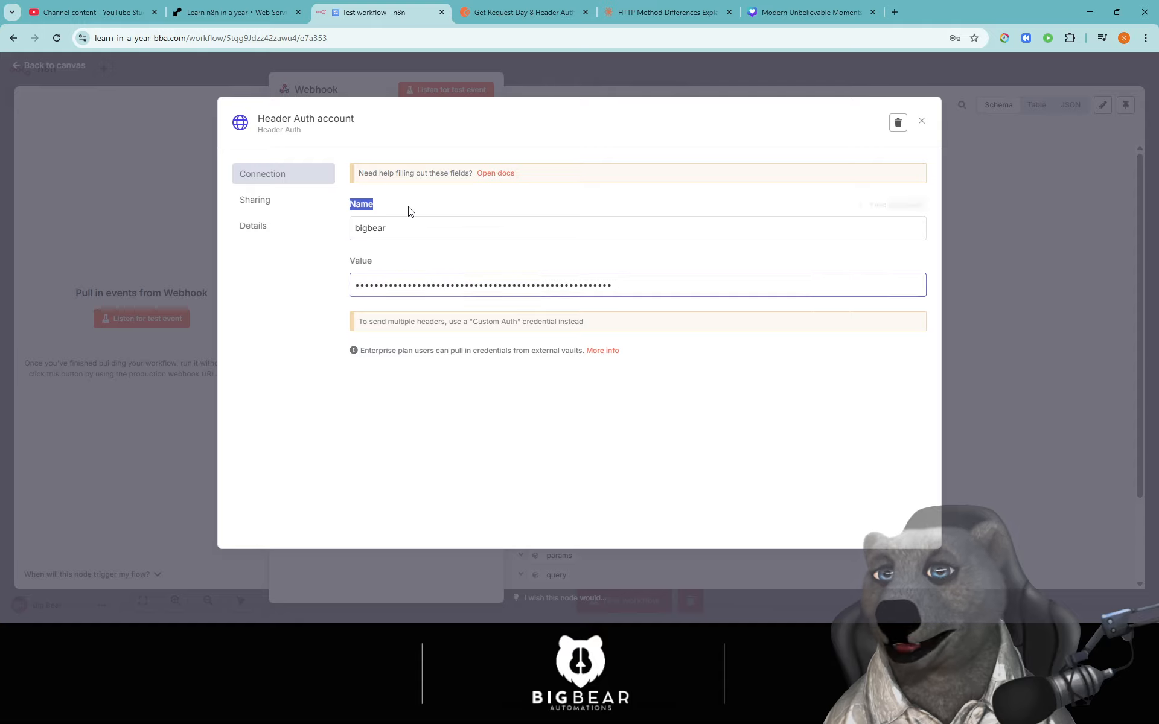
left_click(399, 227)
double_click(398, 227)
left_click(649, 200)
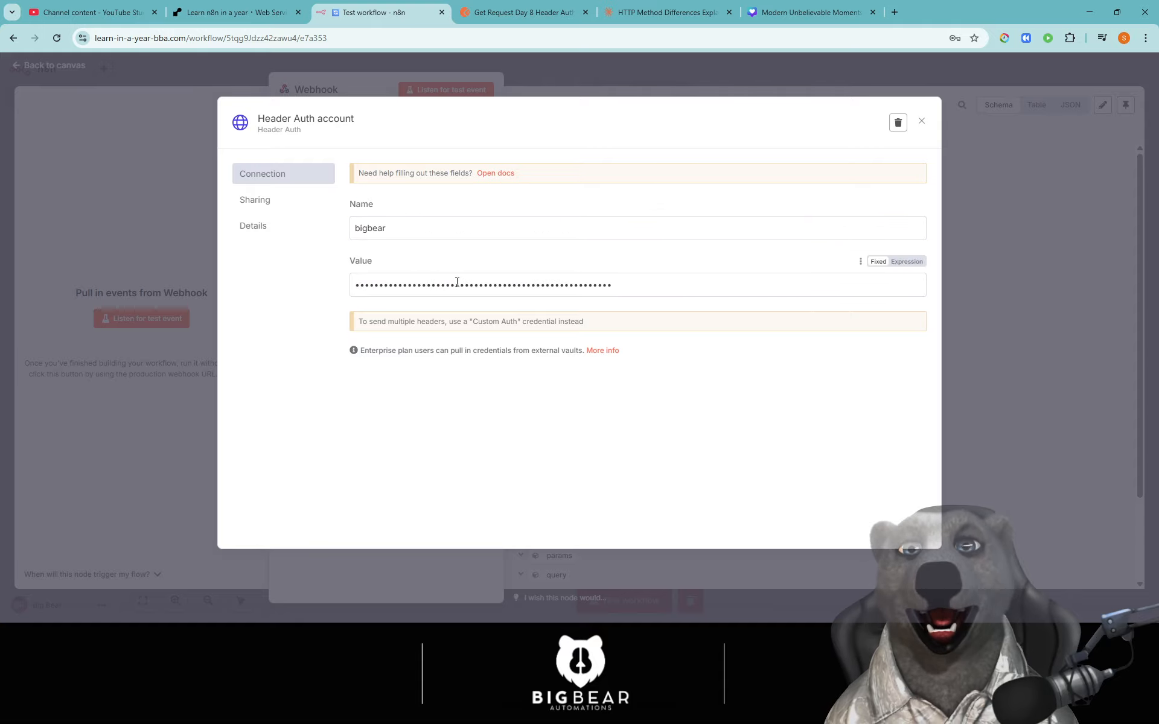
left_click(921, 121)
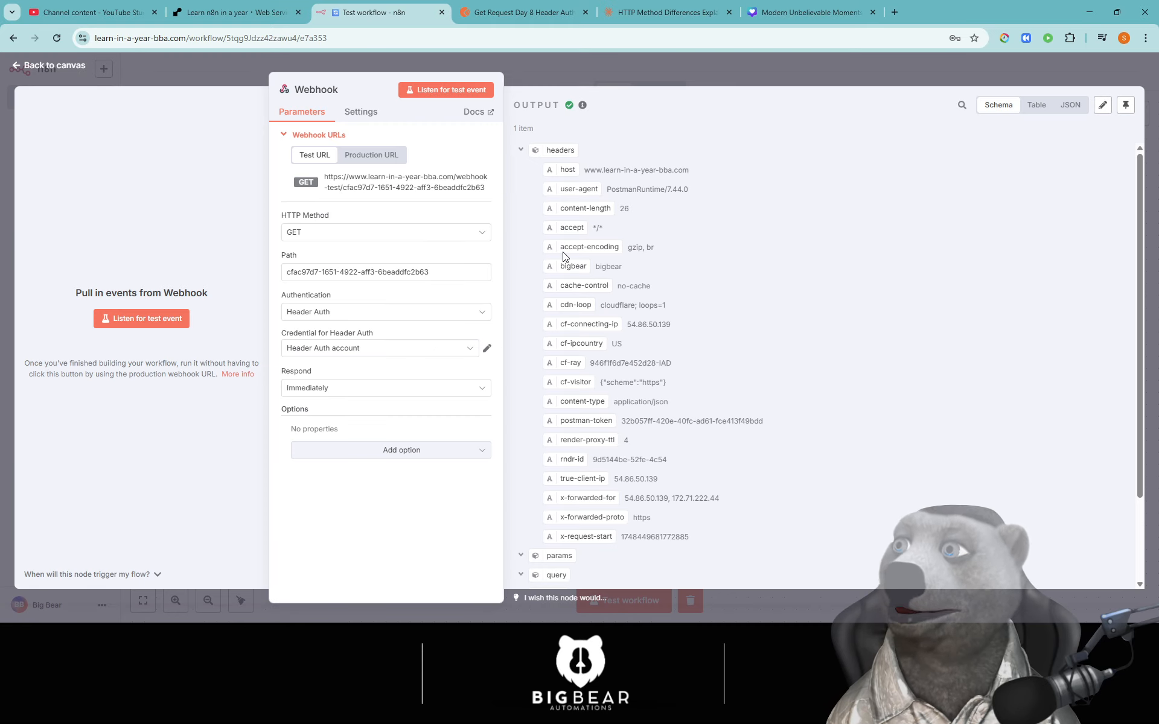
- Keep the Header Auth account credential and bring up the authentication type options
left_click(332, 349)
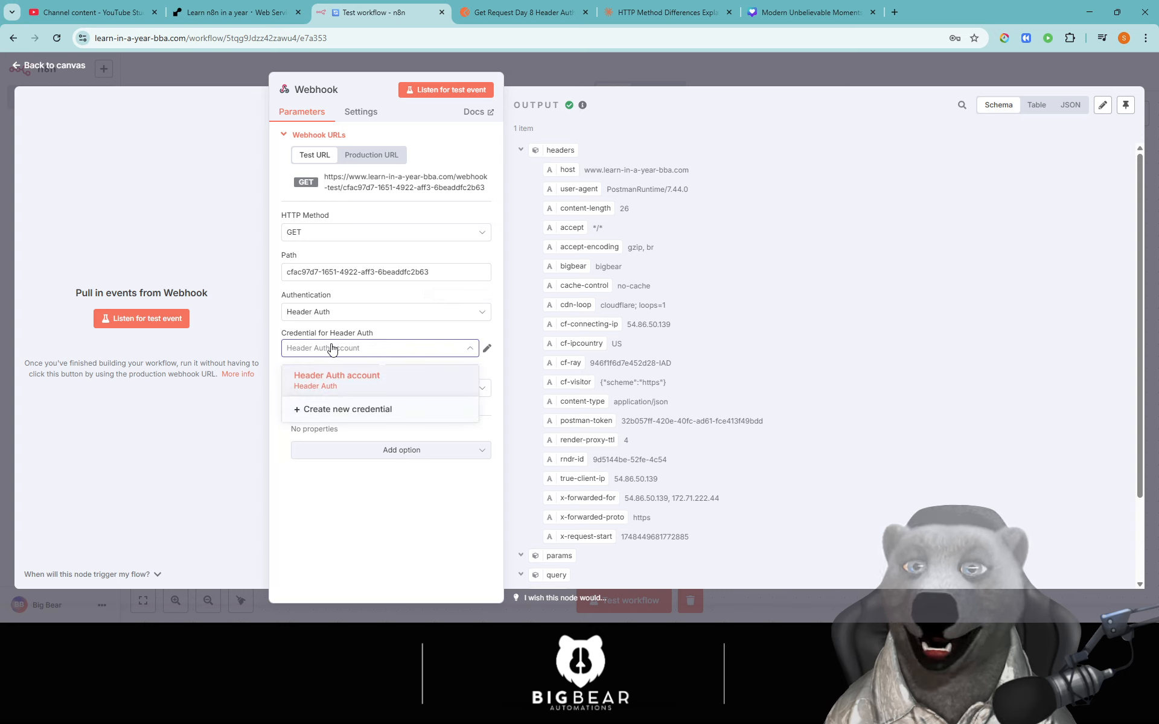
left_click(331, 349)
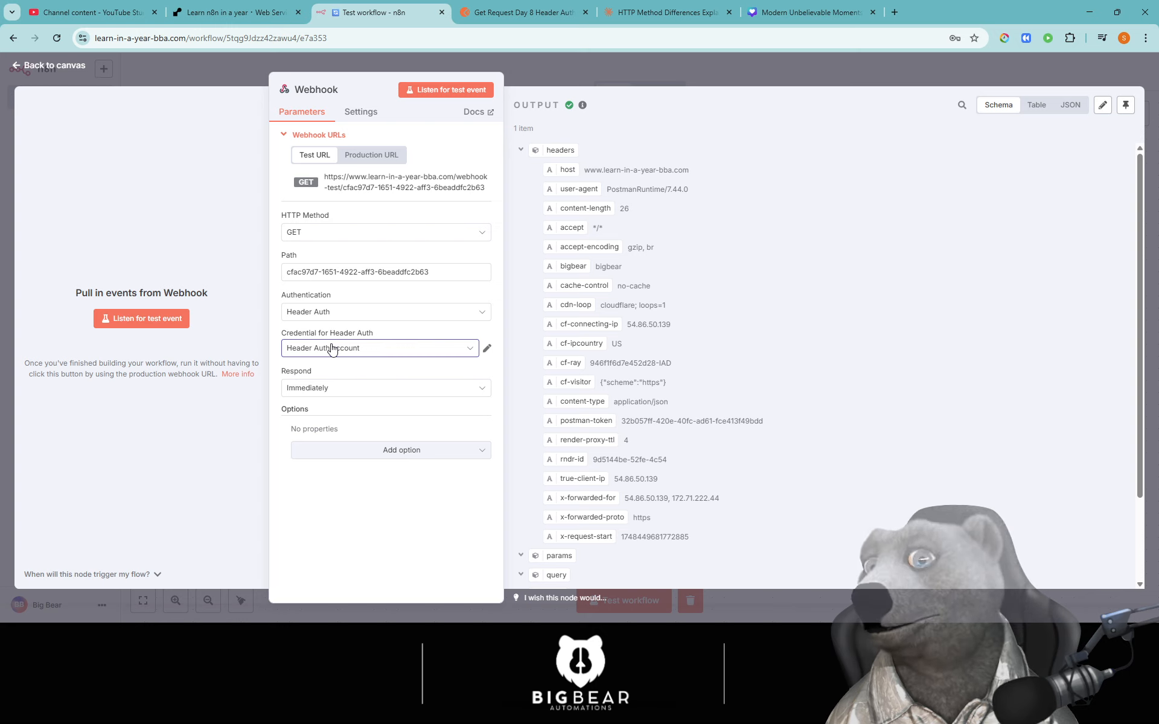
left_click(332, 349)
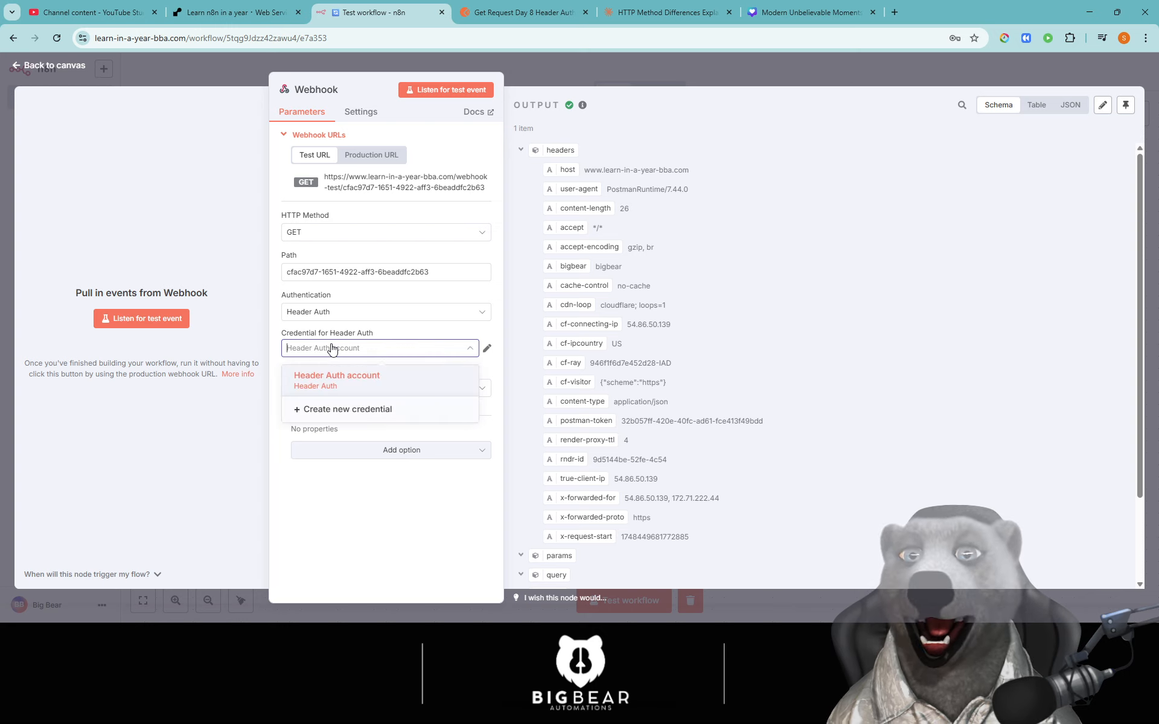
left_click(332, 350)
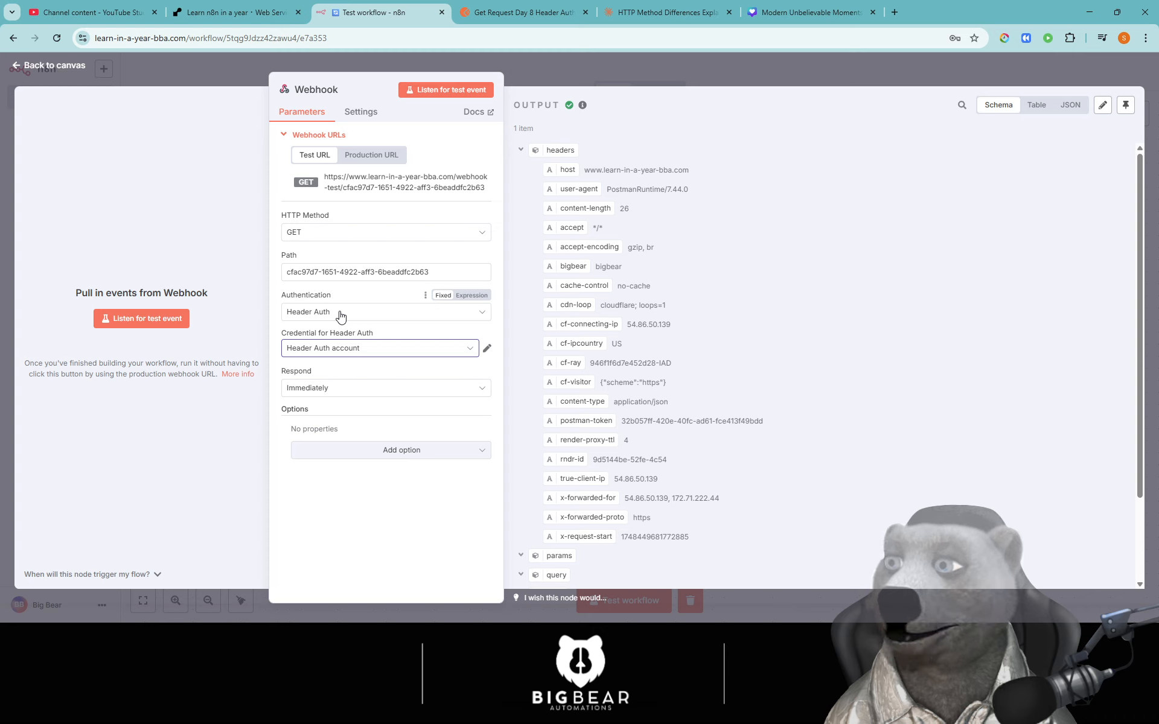
left_click(375, 314)
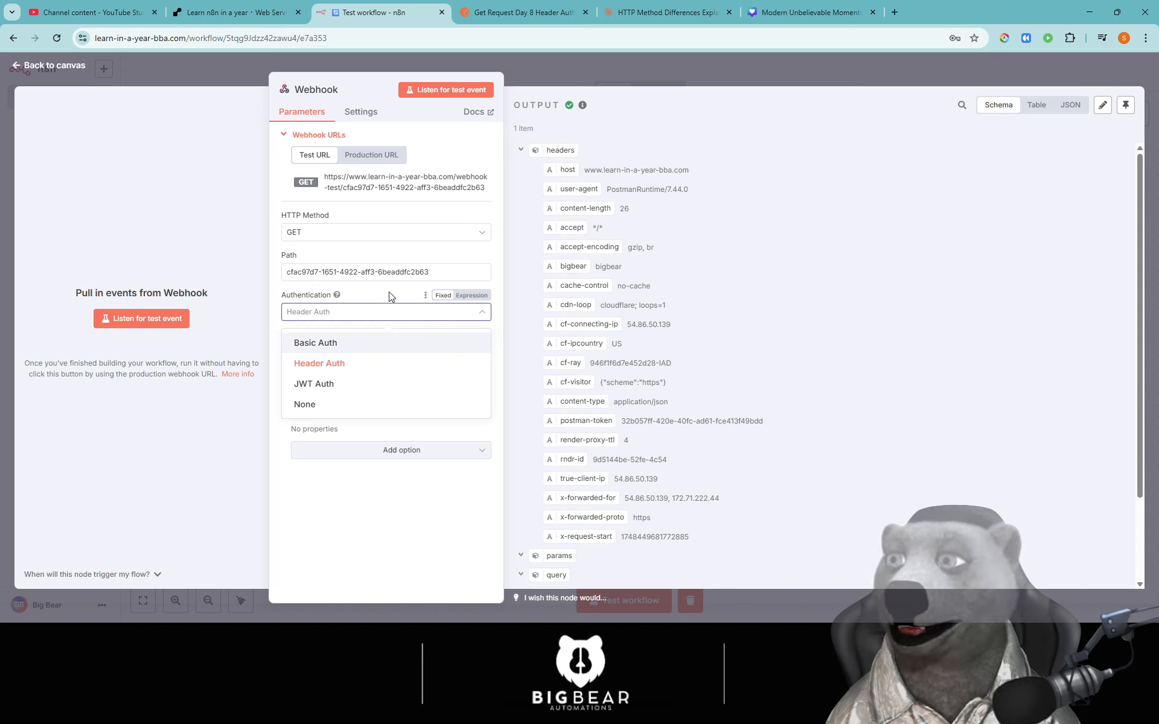
- Set the webhook authentication to JWT Auth with the bigbear credential and open that credential for editing
left_click(365, 384)
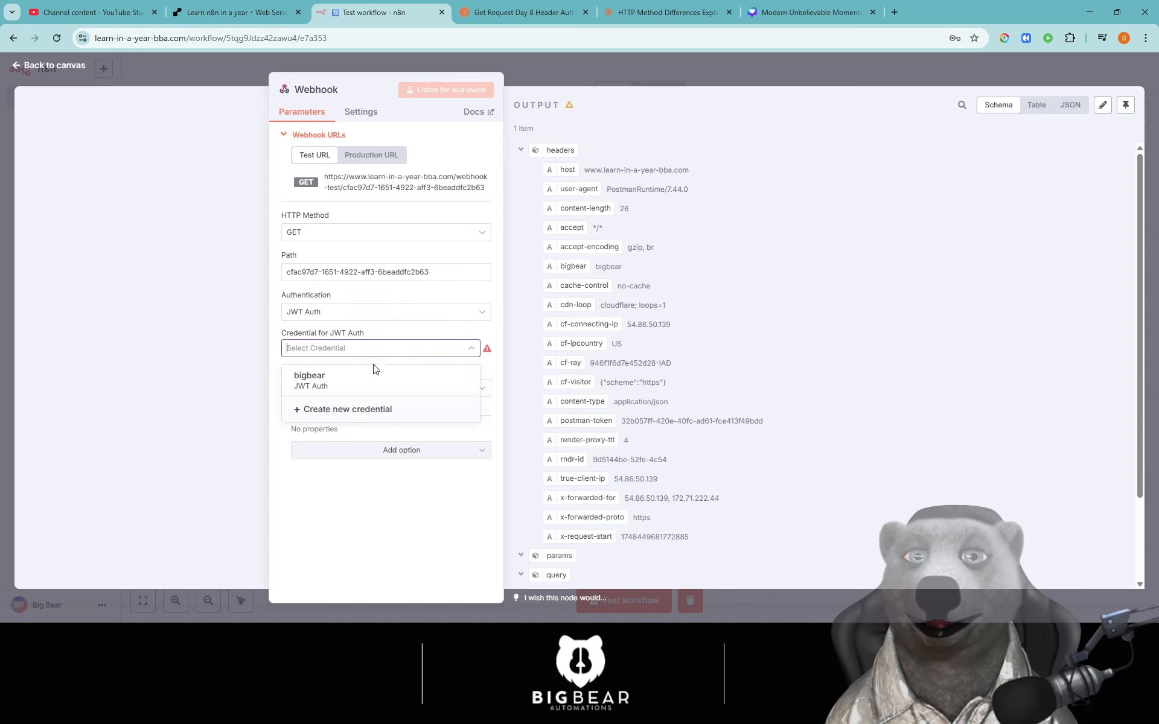
left_click(374, 377)
left_click(487, 347)
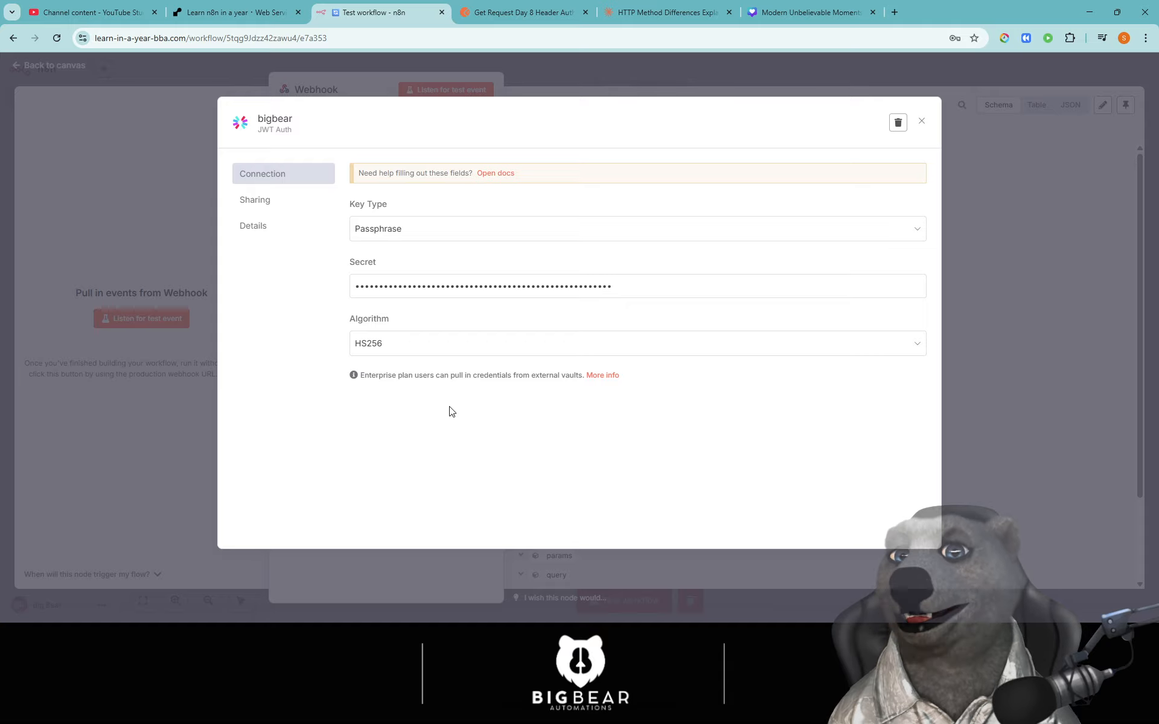
- Switch the bigbear key type to PEM Key, then close the credential without saving
left_click(474, 228)
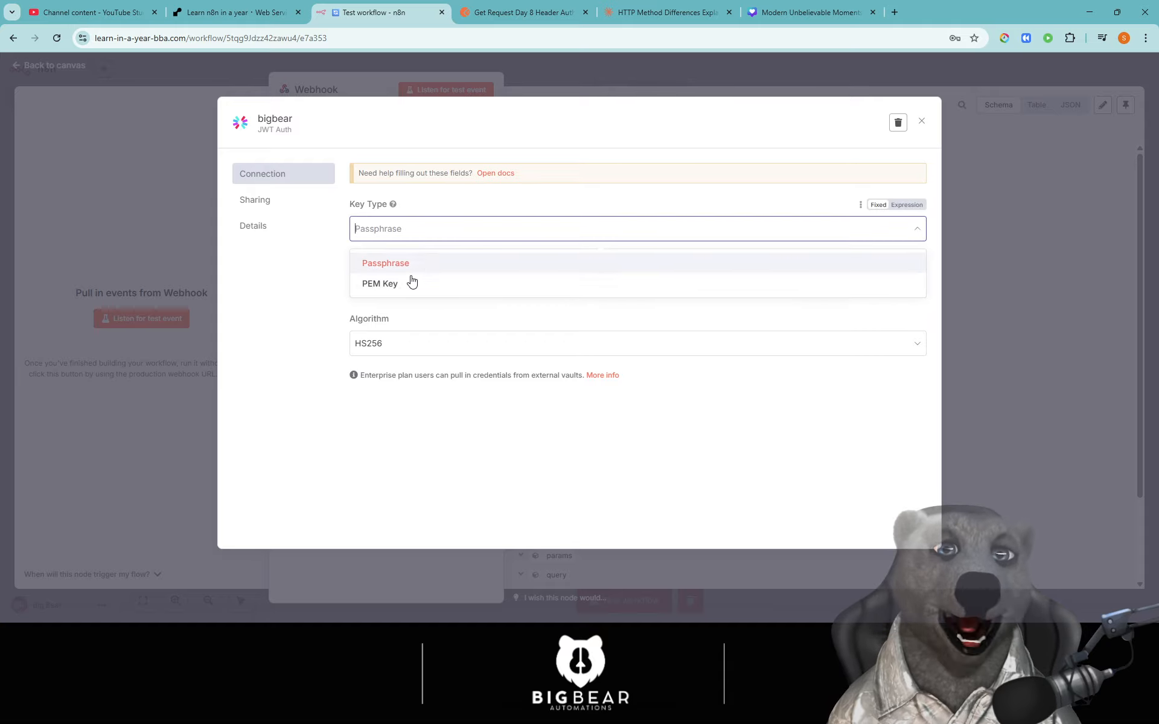
left_click(412, 282)
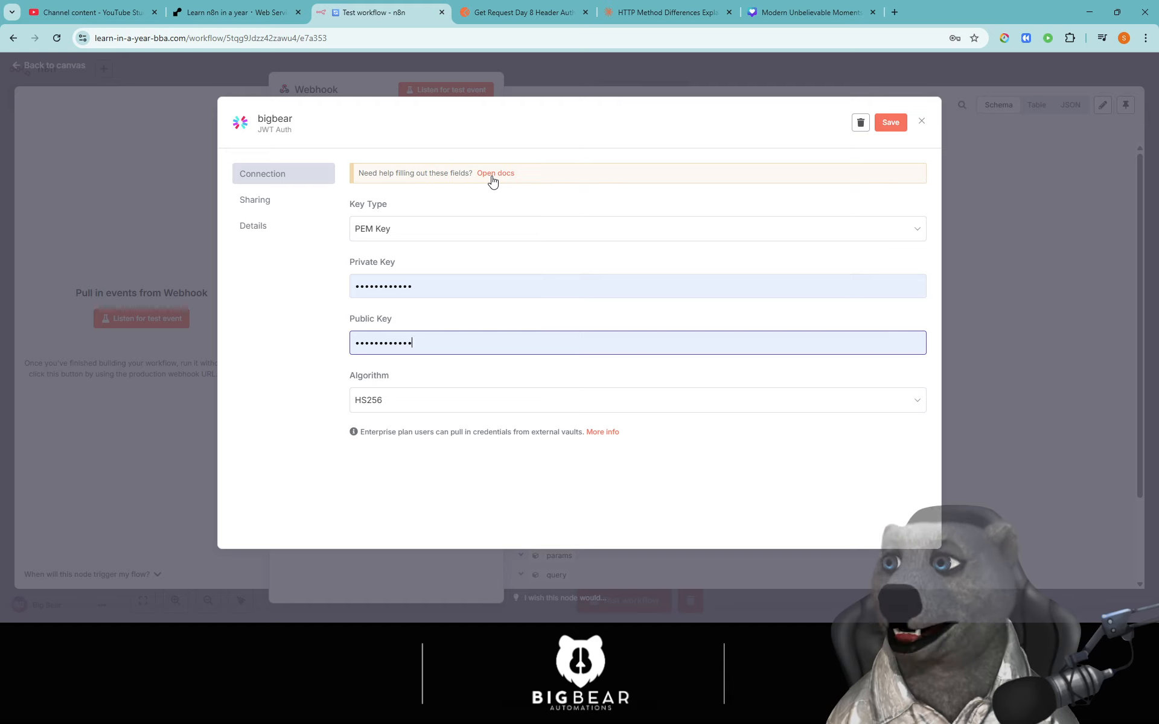
left_click(921, 122)
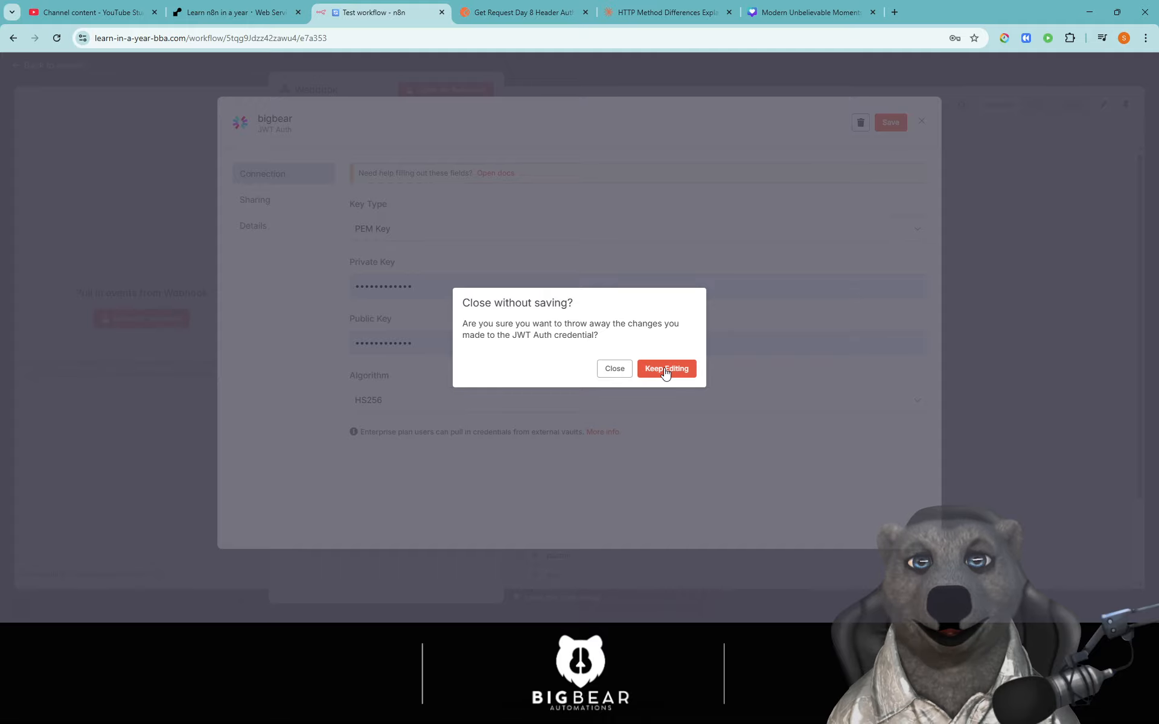
left_click(666, 371)
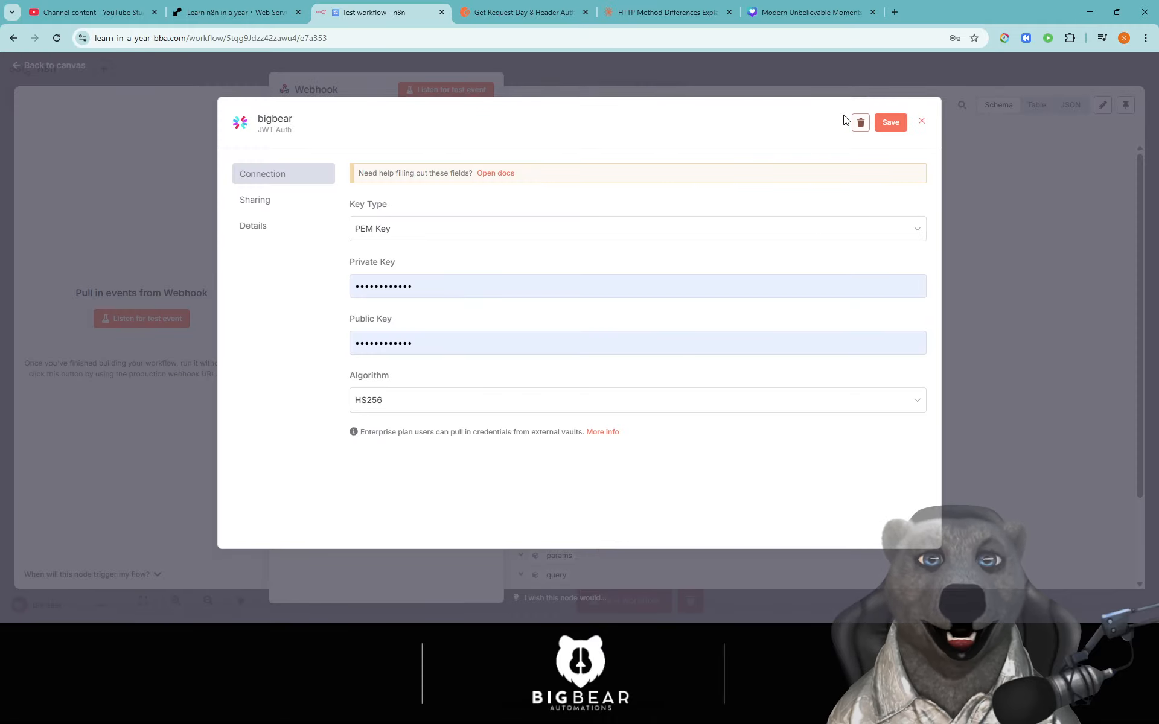
left_click(917, 124)
left_click(614, 370)
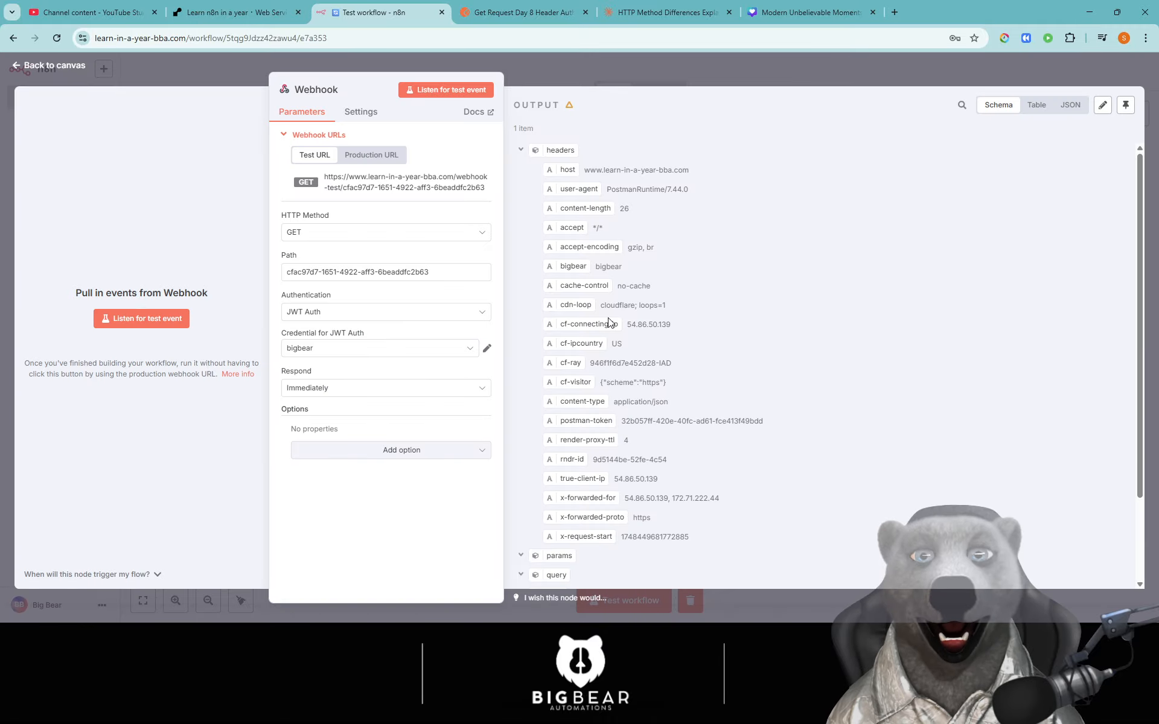
- Set the webhook's authentication to None and its HTTP method to POST
left_click(356, 312)
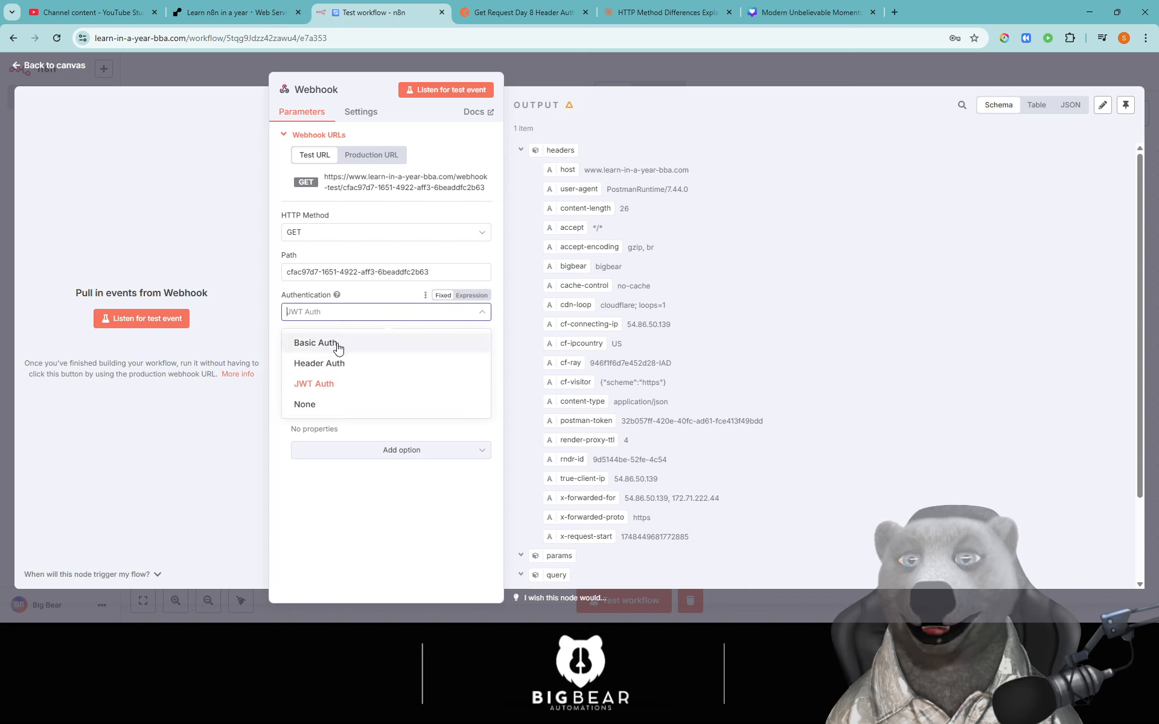
left_click(320, 406)
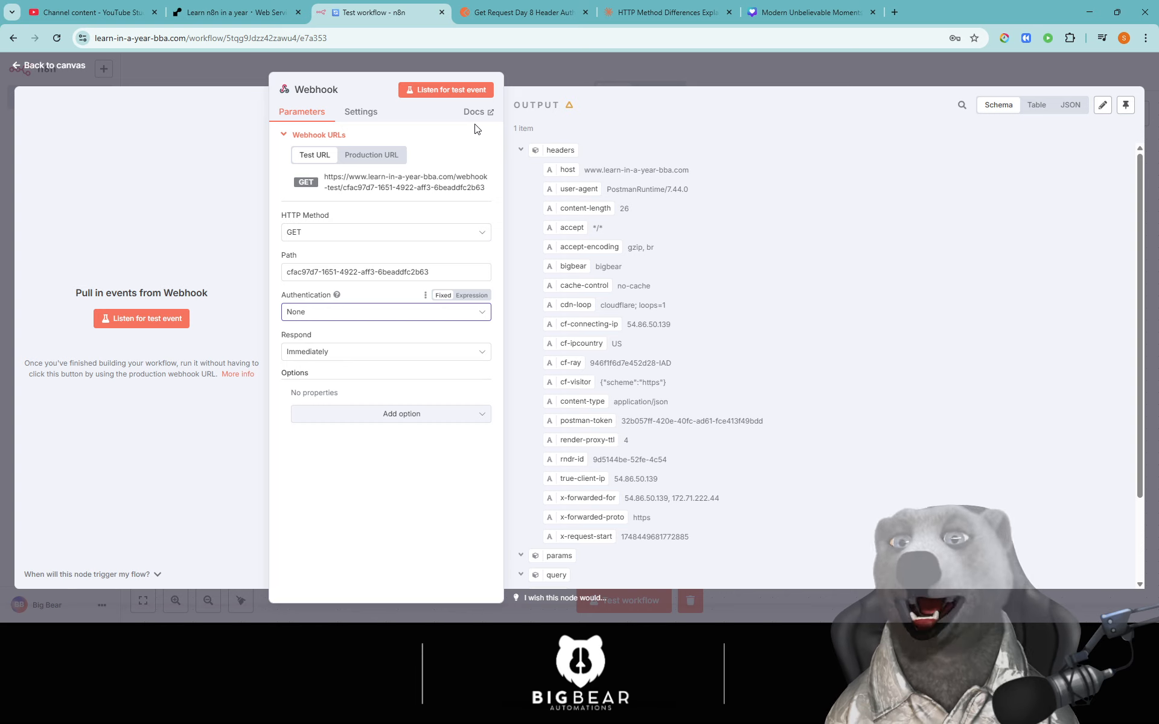
left_click(359, 233)
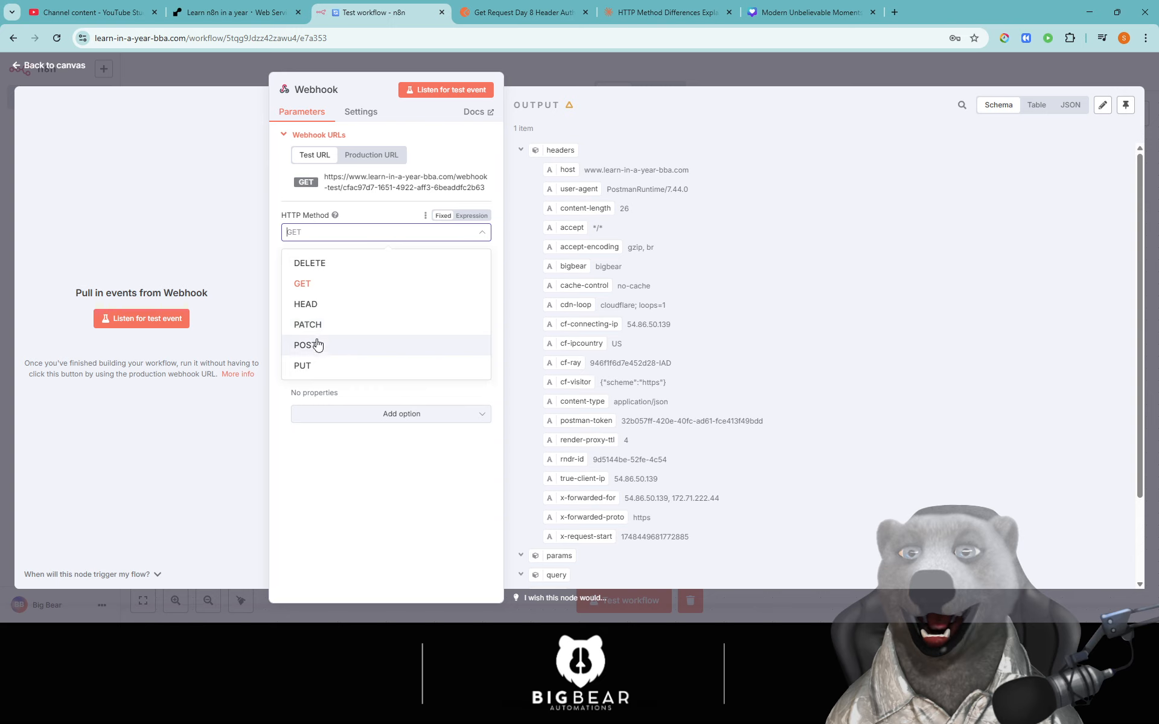
left_click(317, 344)
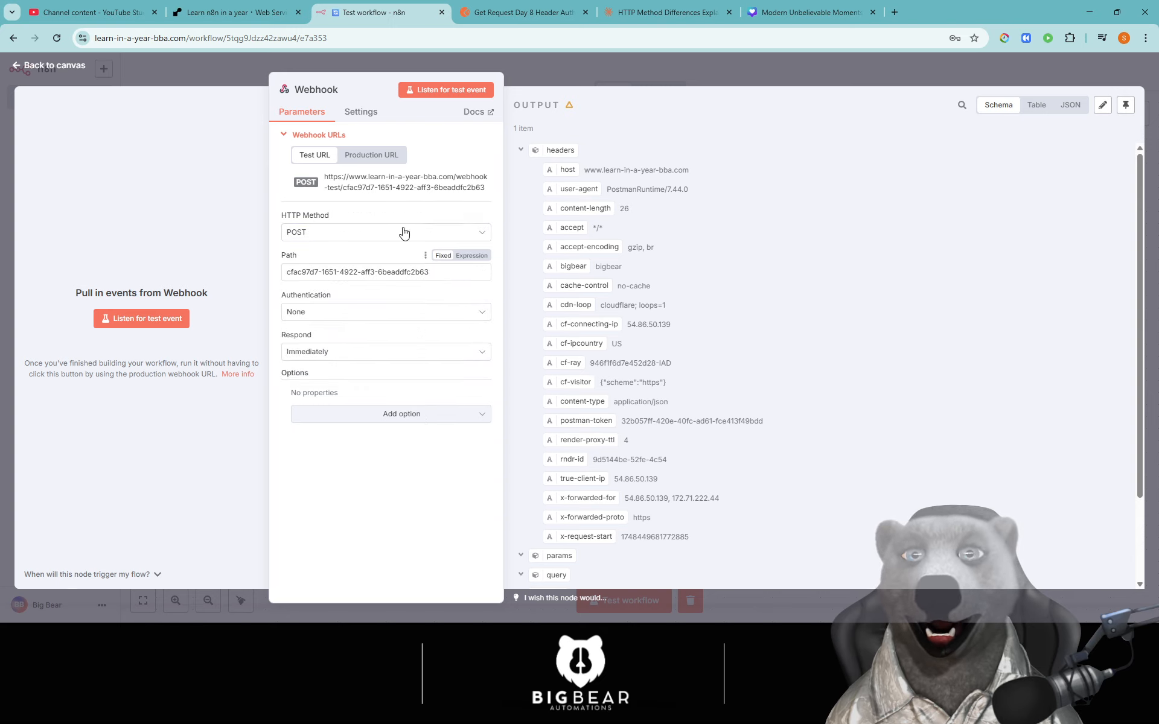
- Copy the webhook test URL and start listening for a test event
left_click(365, 192)
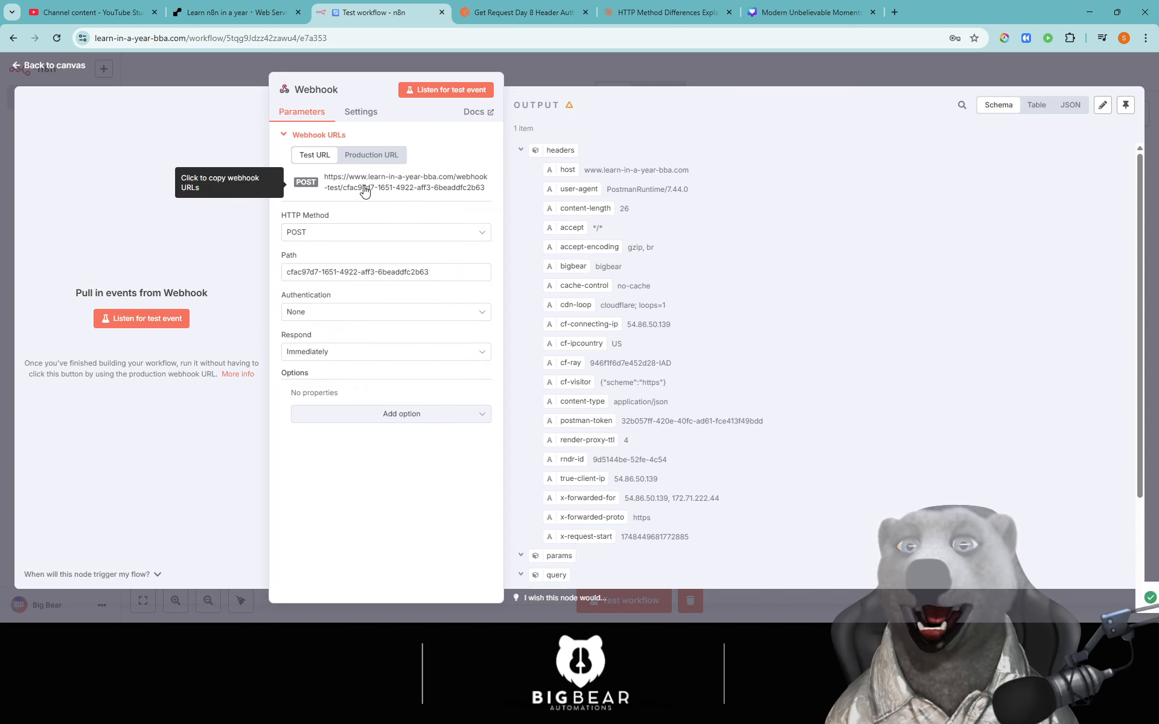
left_click(513, 14)
left_click(374, 12)
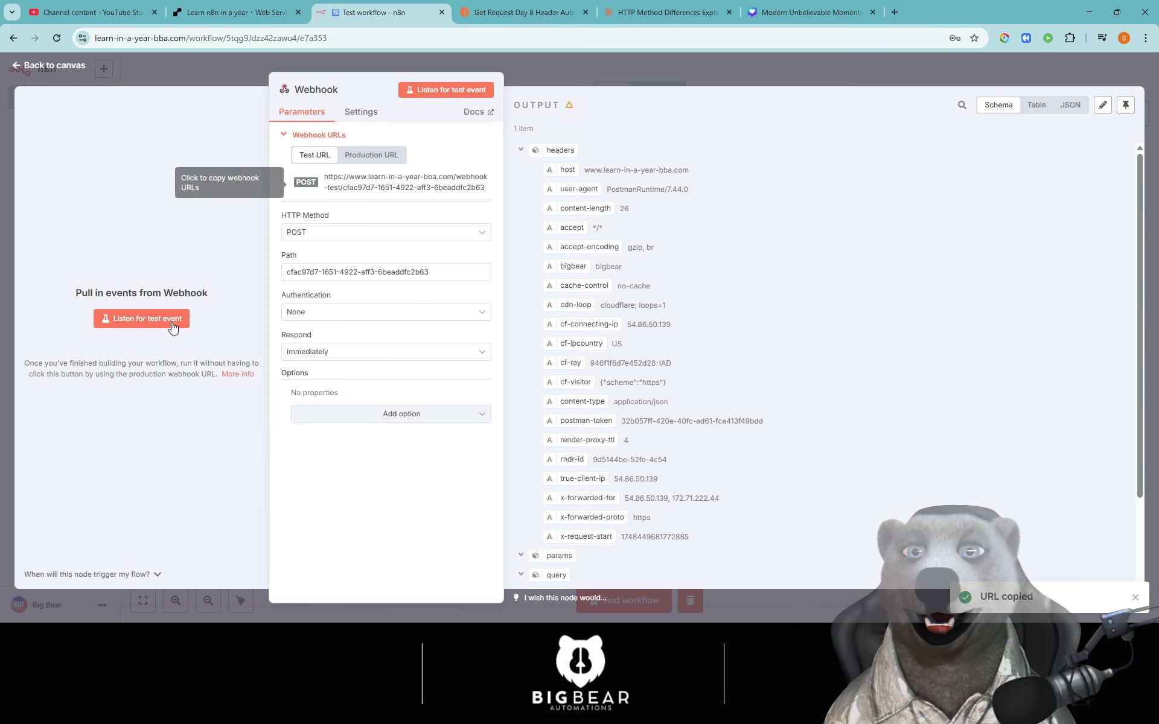
left_click(172, 327)
- Paste the webhook test URL into Postman's POST Request Day 8, keeping the POST method
left_click(491, 14)
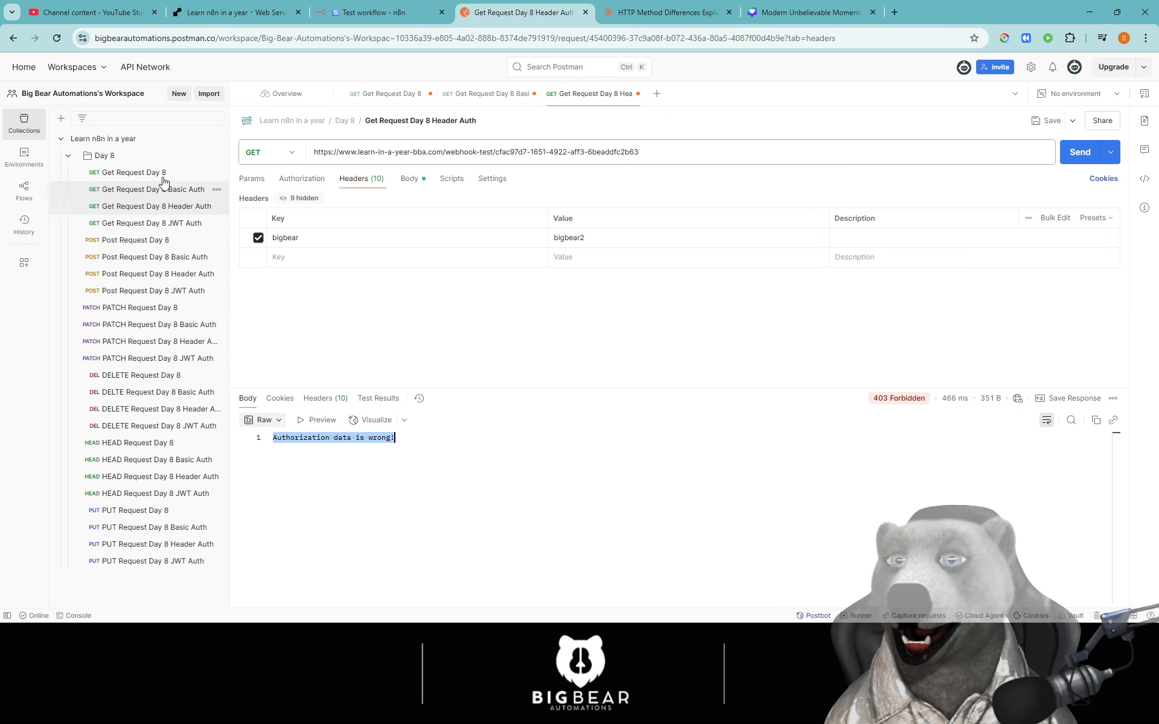
left_click(136, 241)
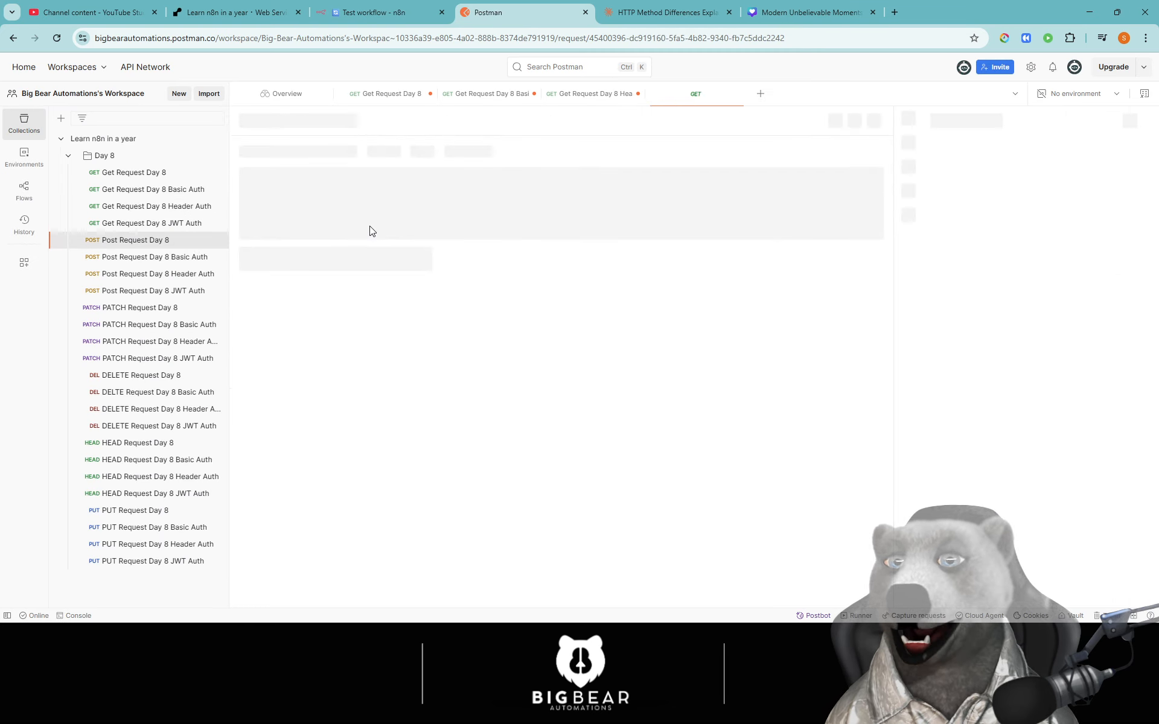
left_click(275, 151)
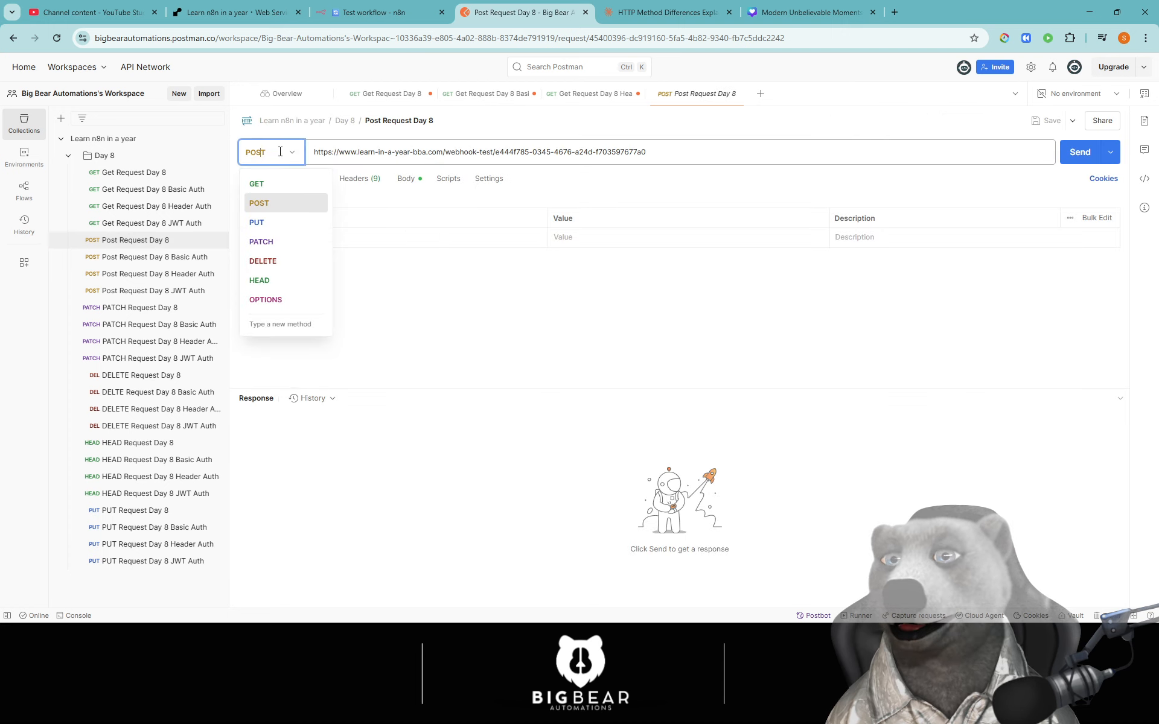
left_click(266, 204)
triple_click(450, 152)
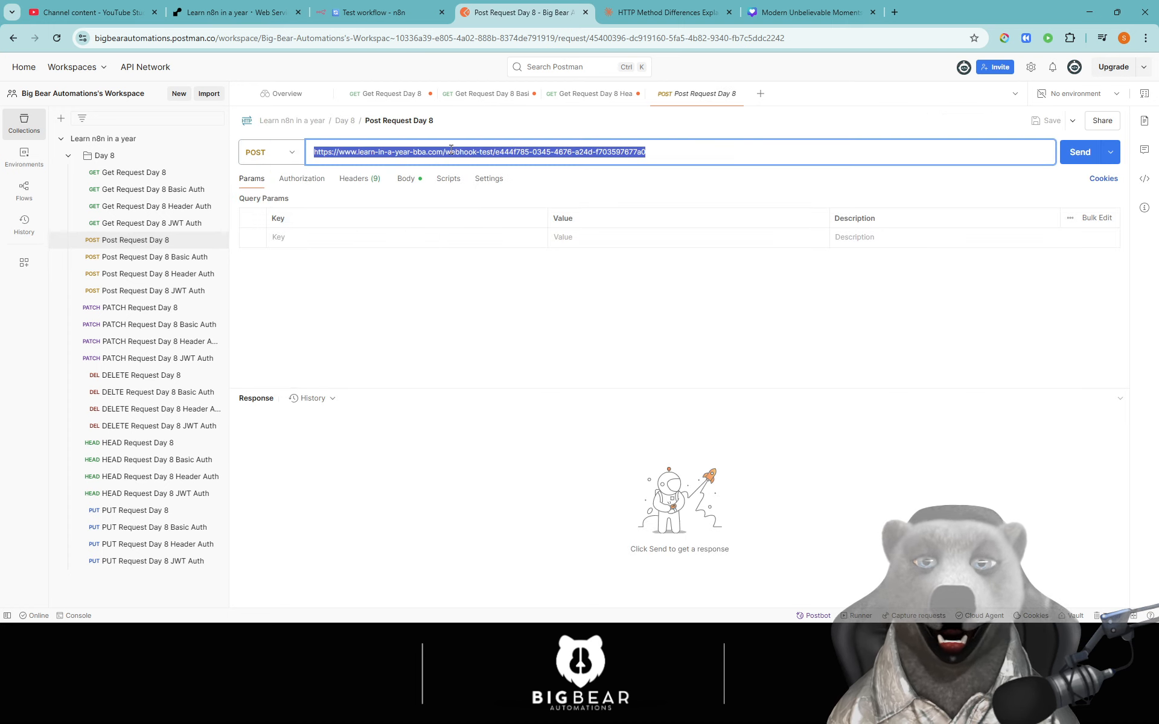
key("ctrl+v")
- Add "jsonBody": "bigbear" below the bodyData line in the raw JSON body
left_click(405, 178)
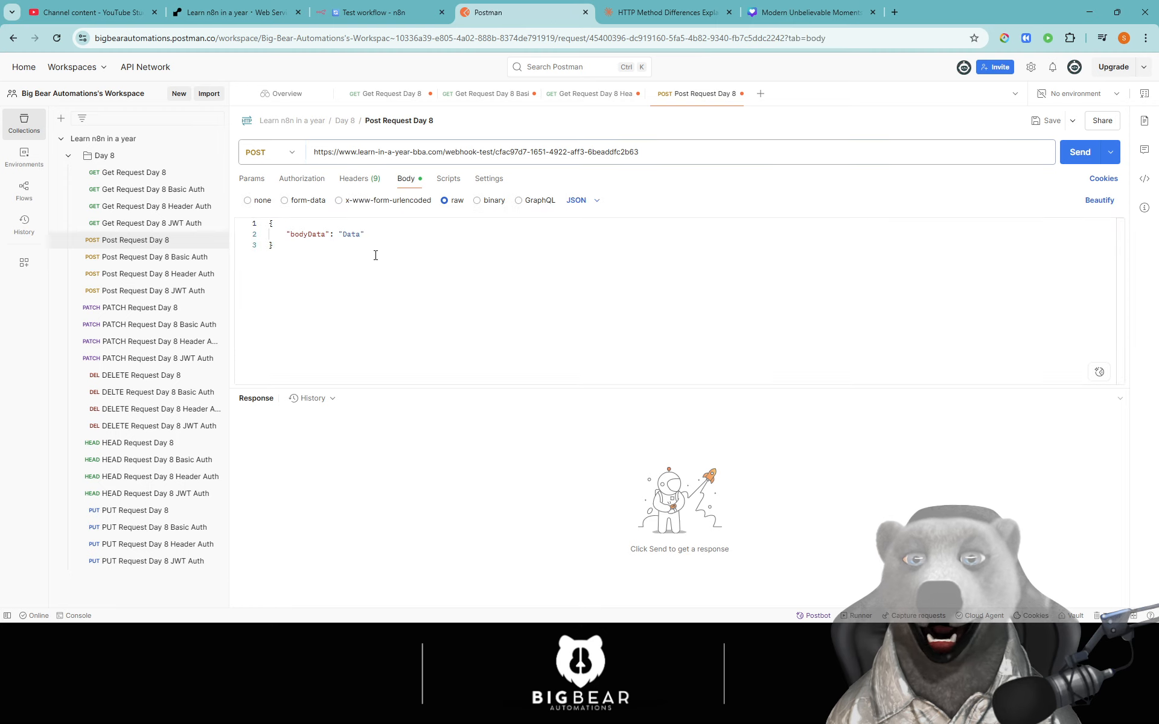
left_click_drag(292, 247, 270, 223)
left_click(347, 237)
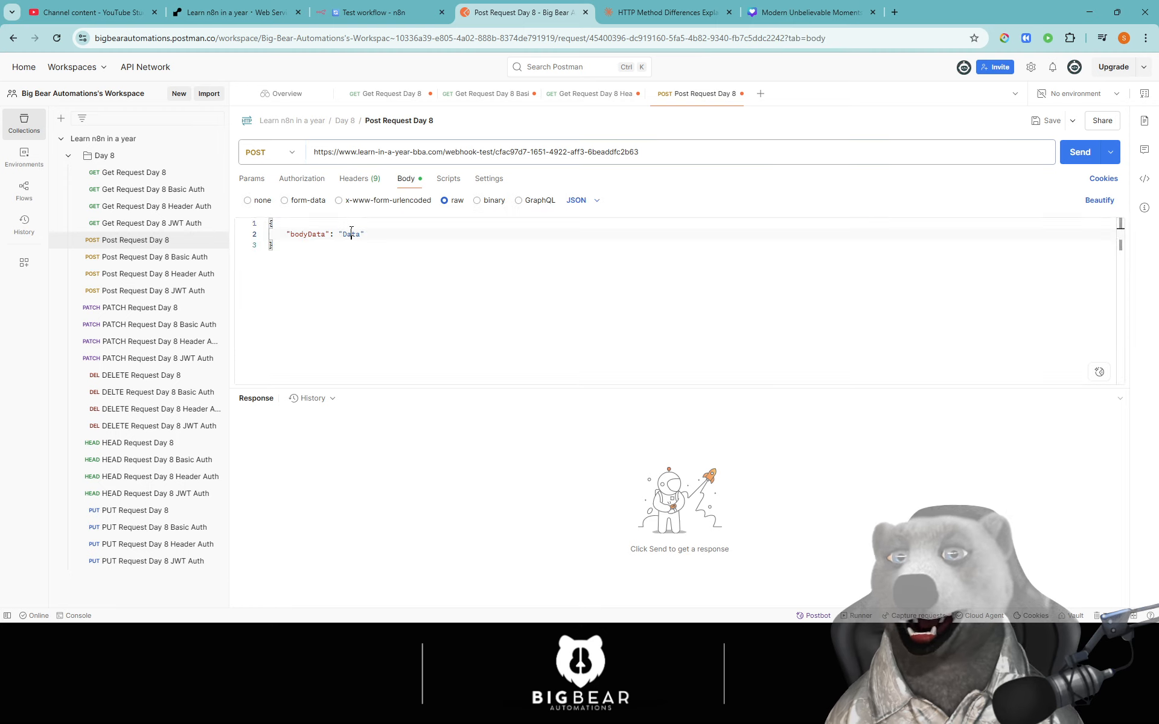
double_click(352, 234)
left_click(426, 242)
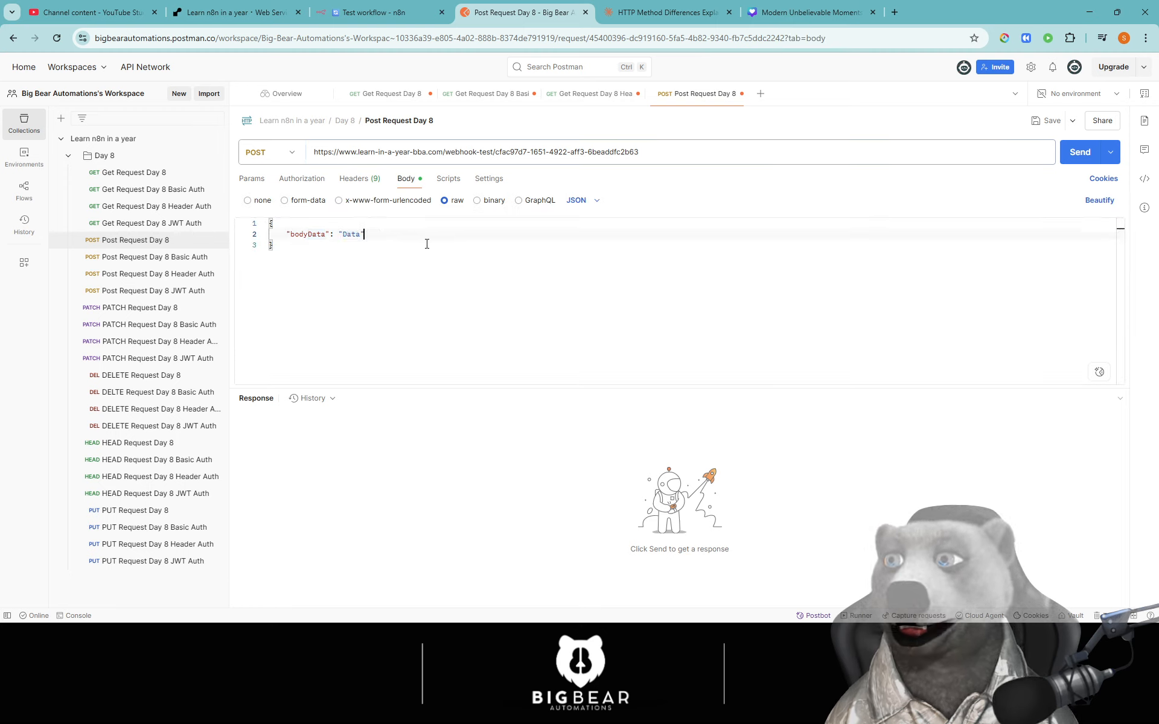
left_click_drag(311, 249, 257, 219)
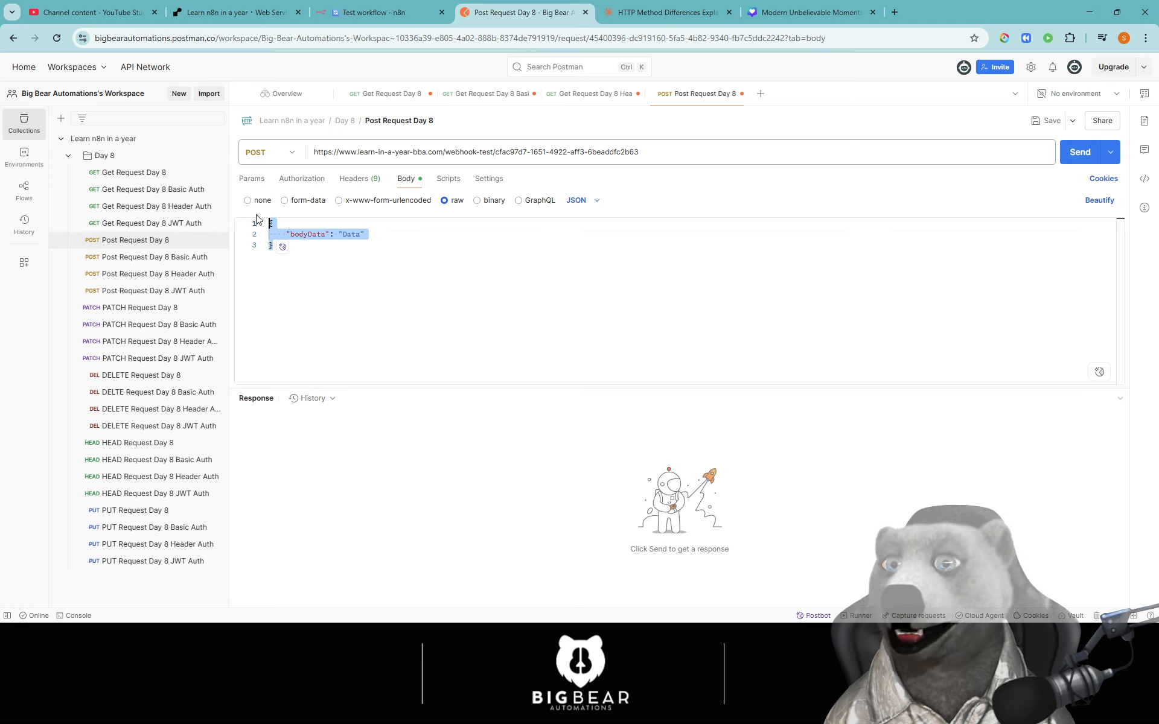
left_click(448, 234)
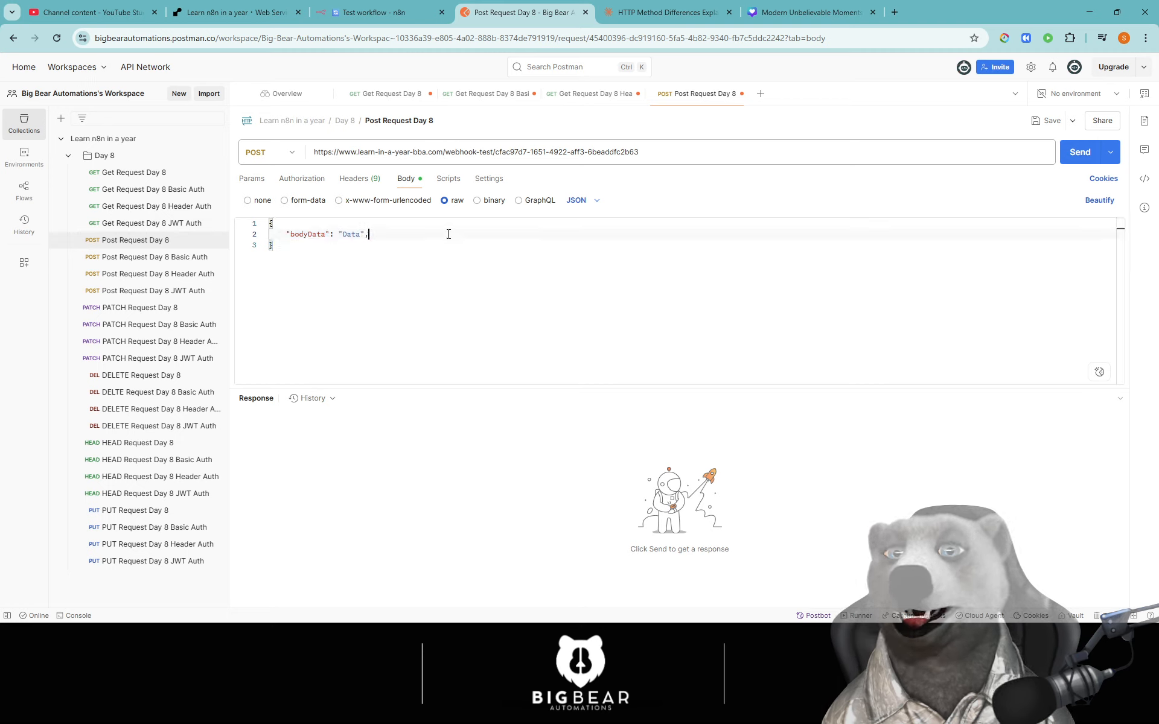
key("Return")
type("\"")
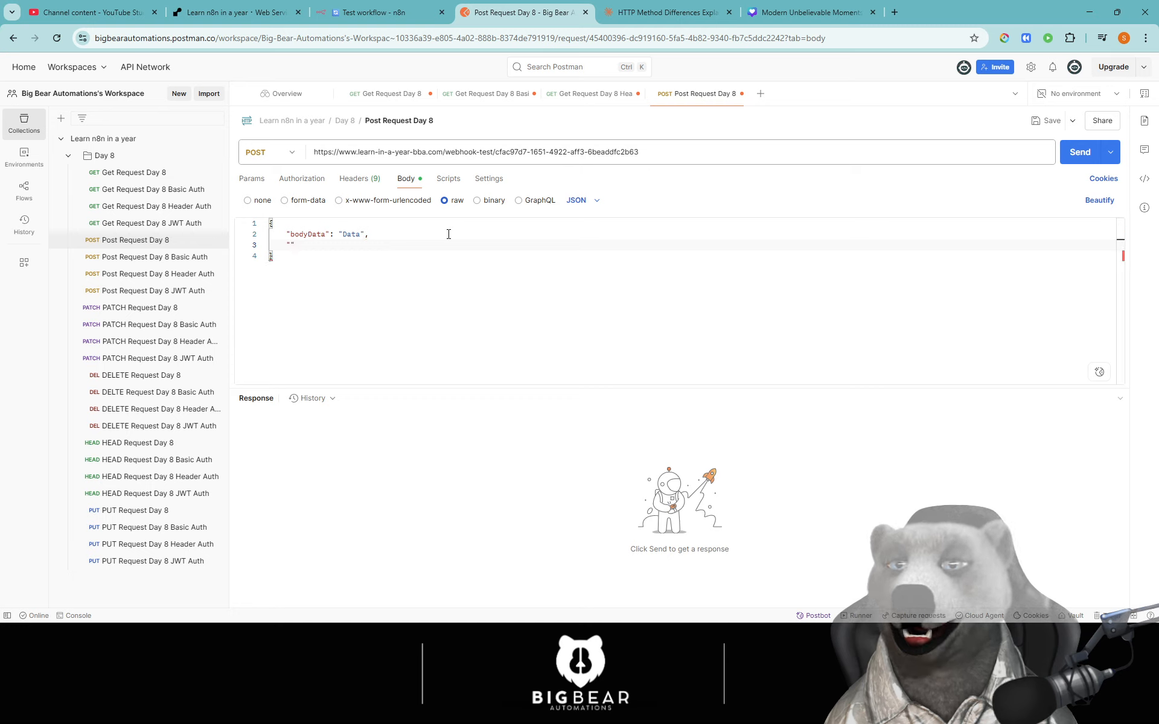
type("jsonBoduy")
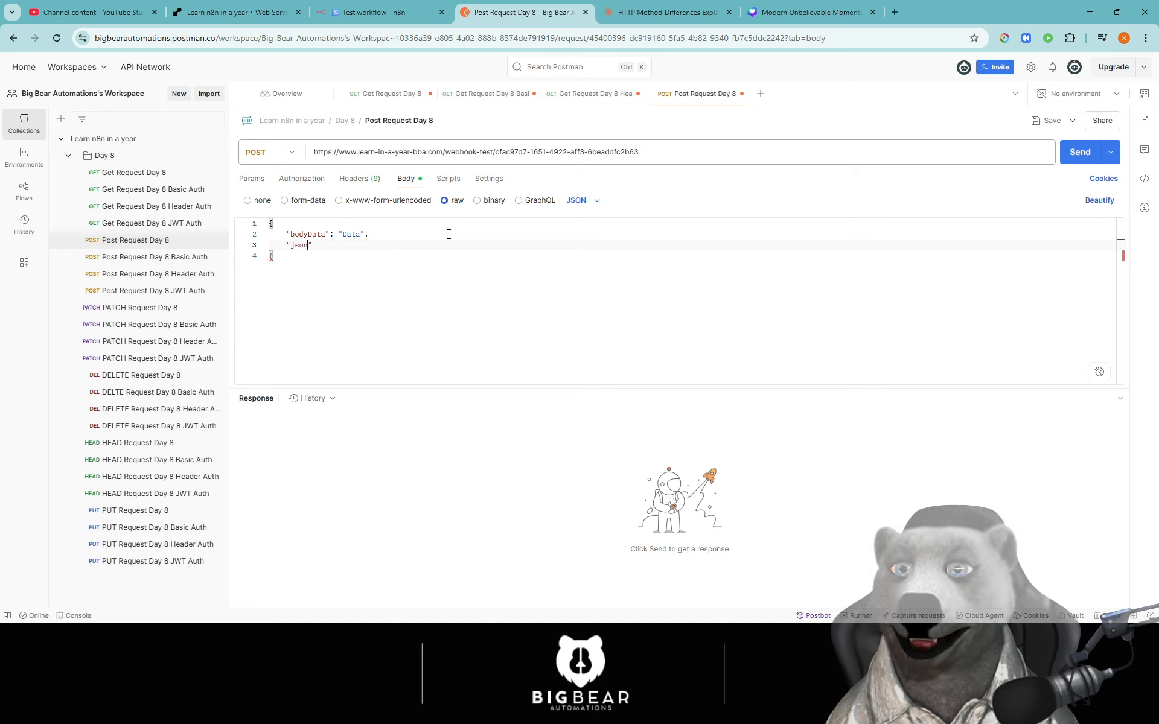
key("BackSpace")
key("BackSpace")
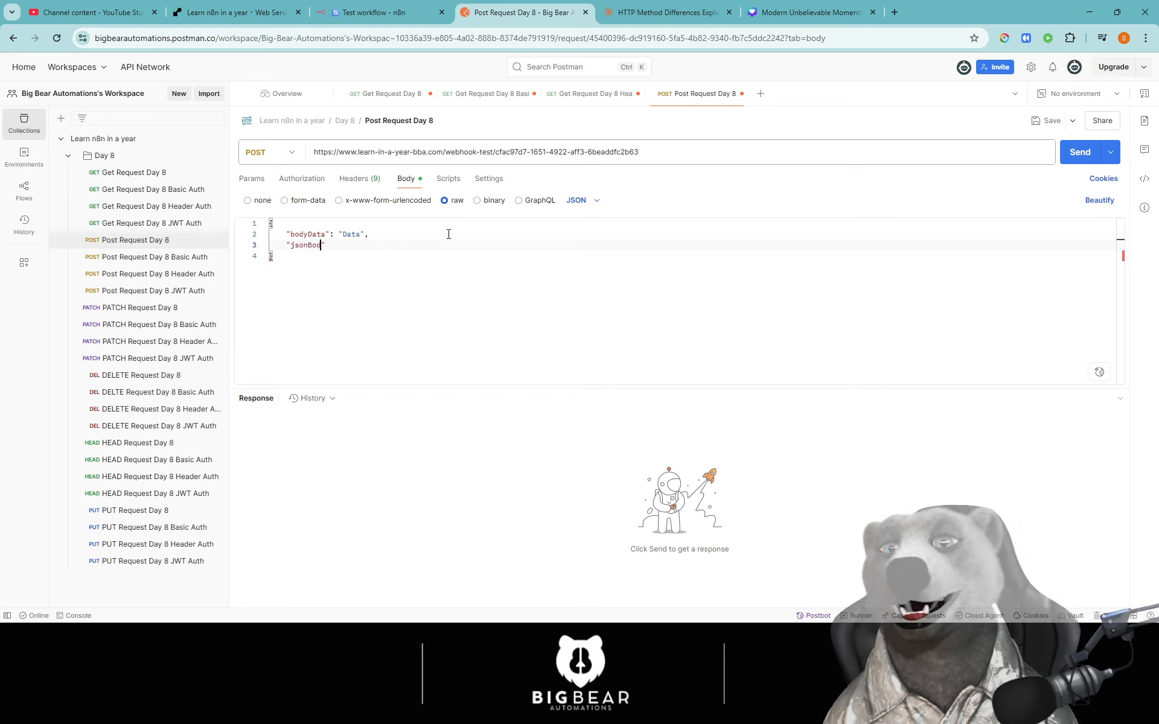
type("y")
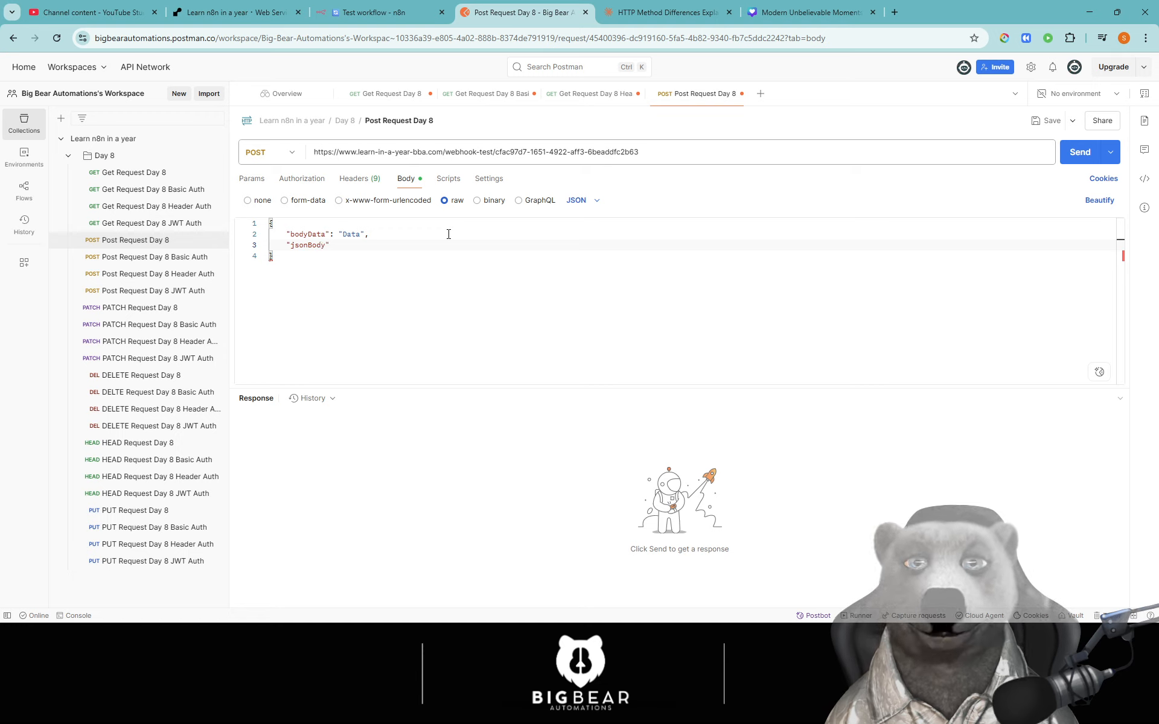
type("\": \"bigbear")
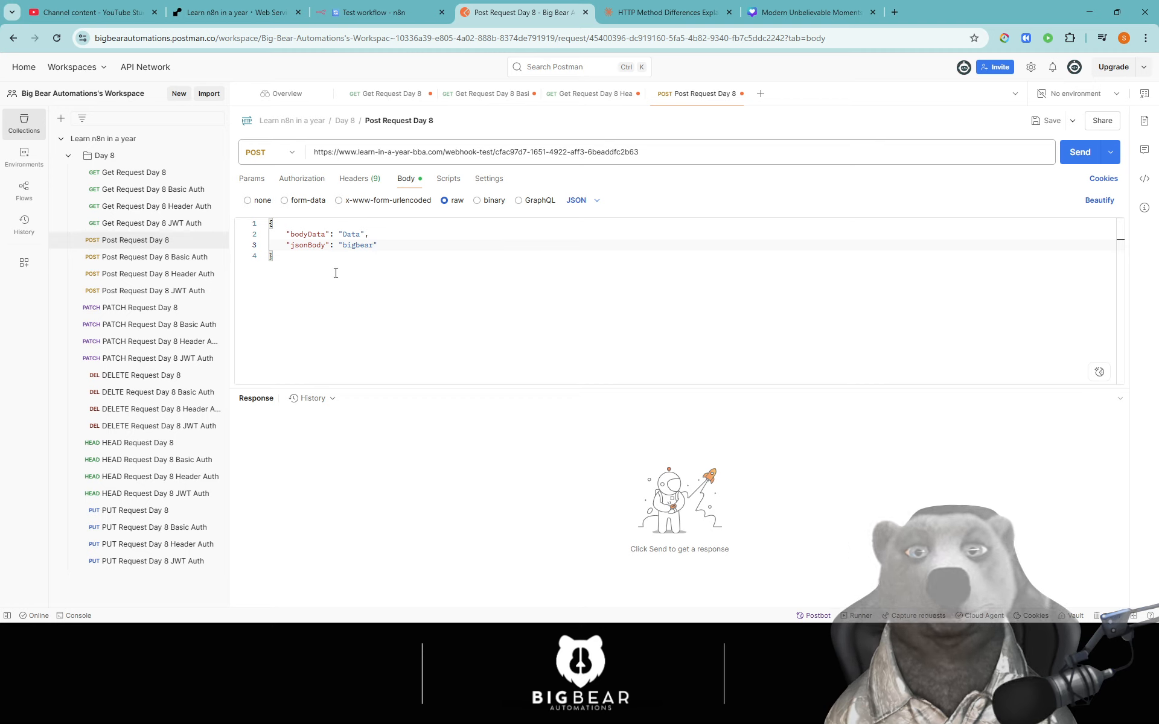
- Send the POST request and confirm the Webhook output shows bodyData Data and jsonBody bigbear
left_click(1080, 152)
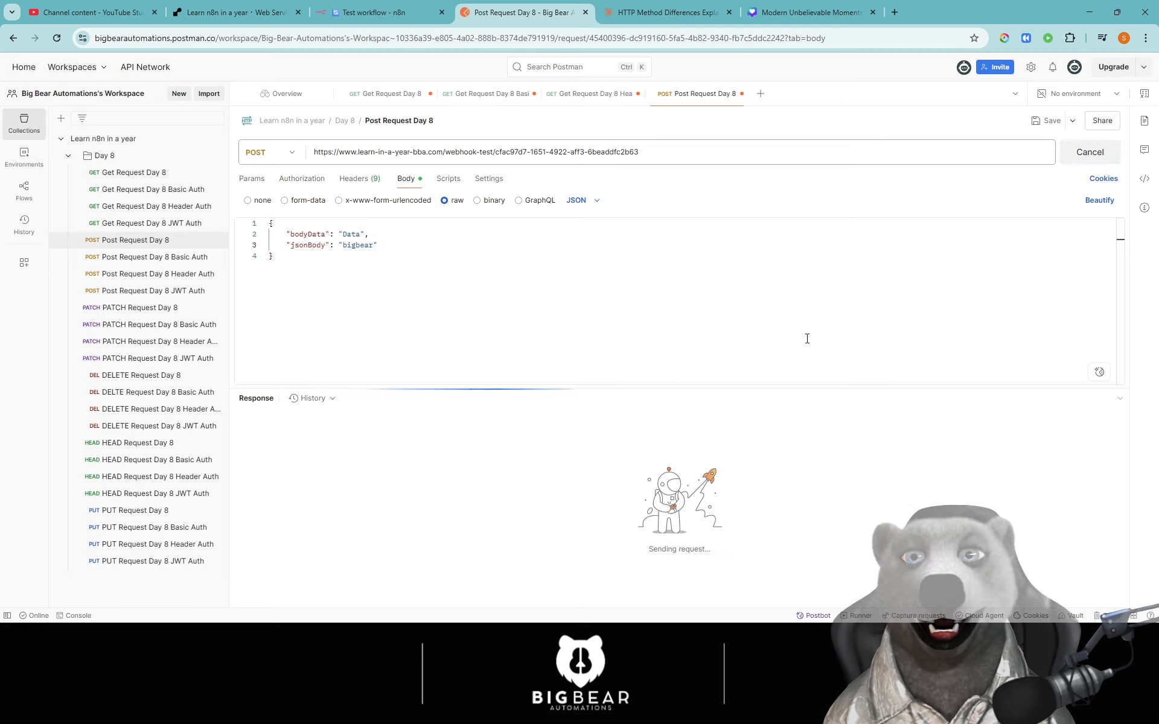
left_click(362, 12)
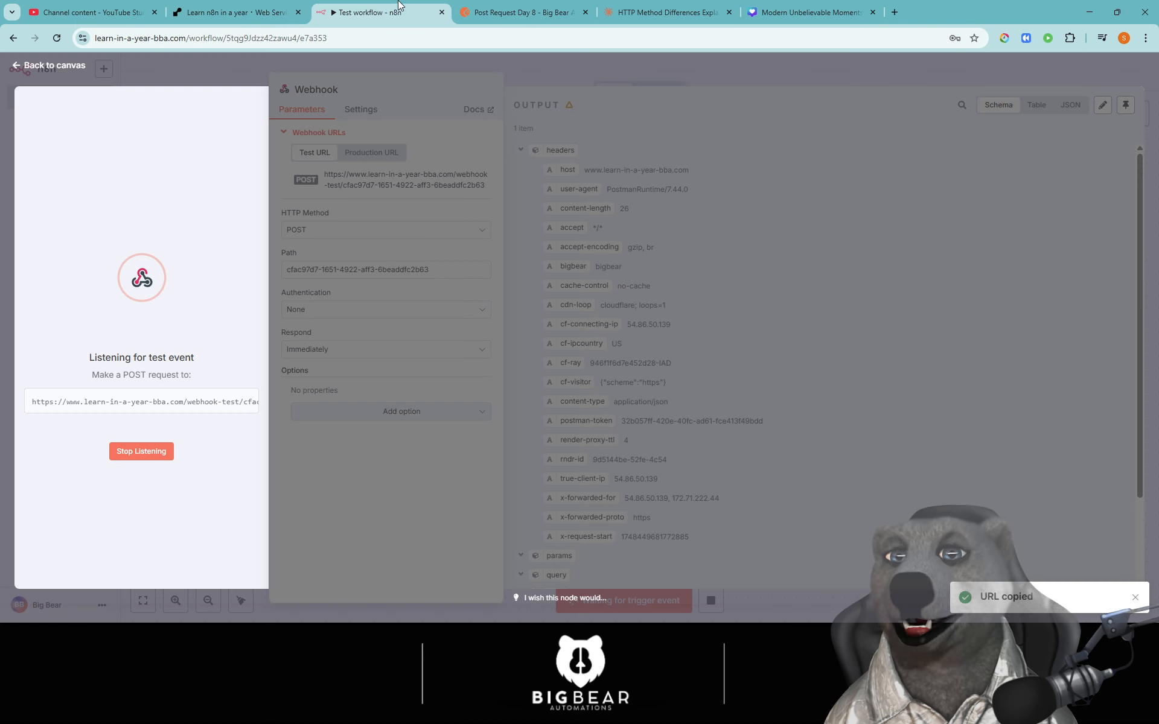
scroll(656, 265, "down", 1)
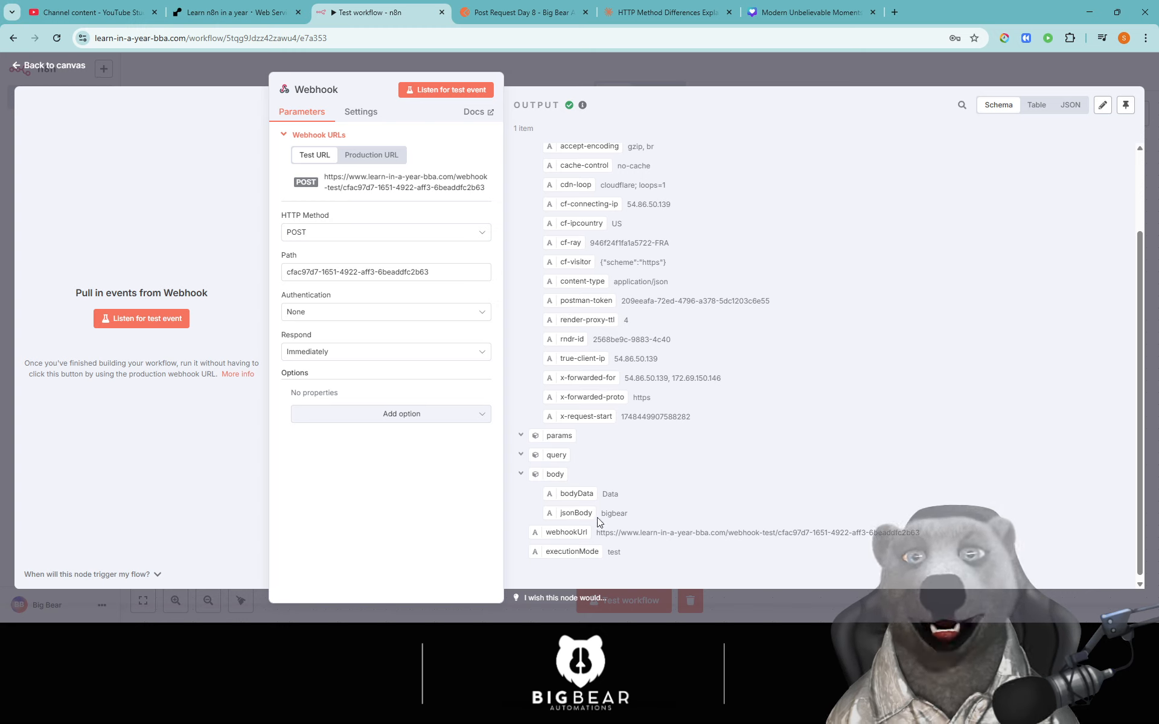
left_click(523, 12)
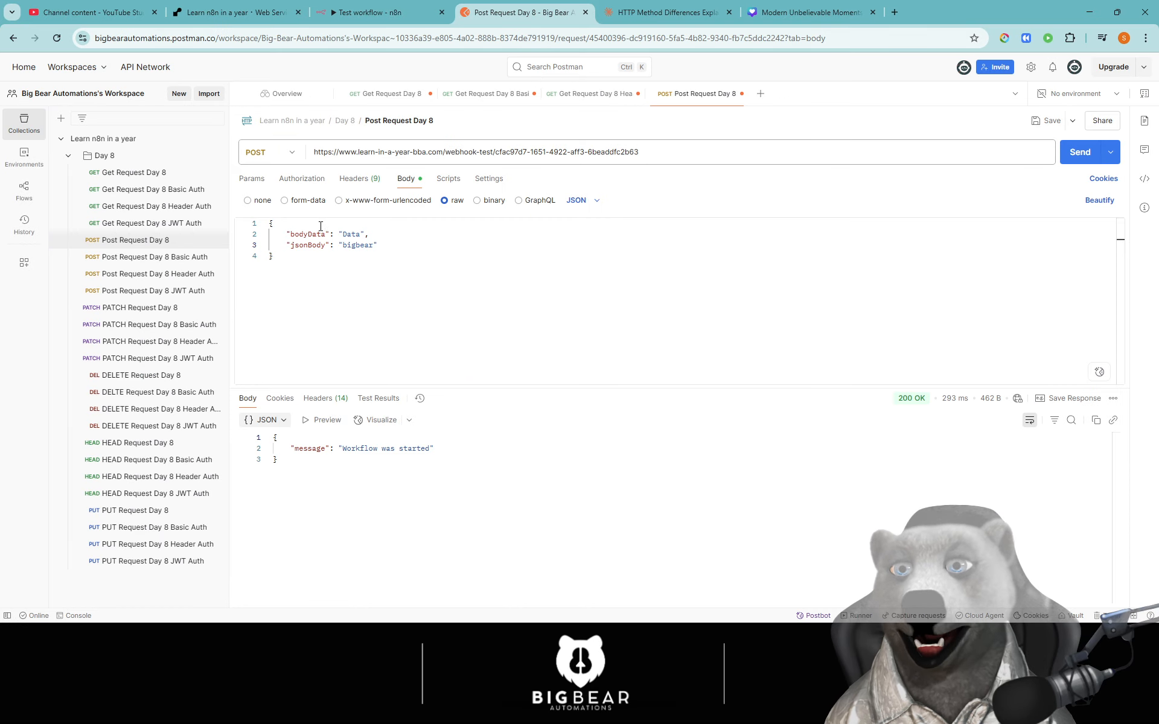
left_click(370, 12)
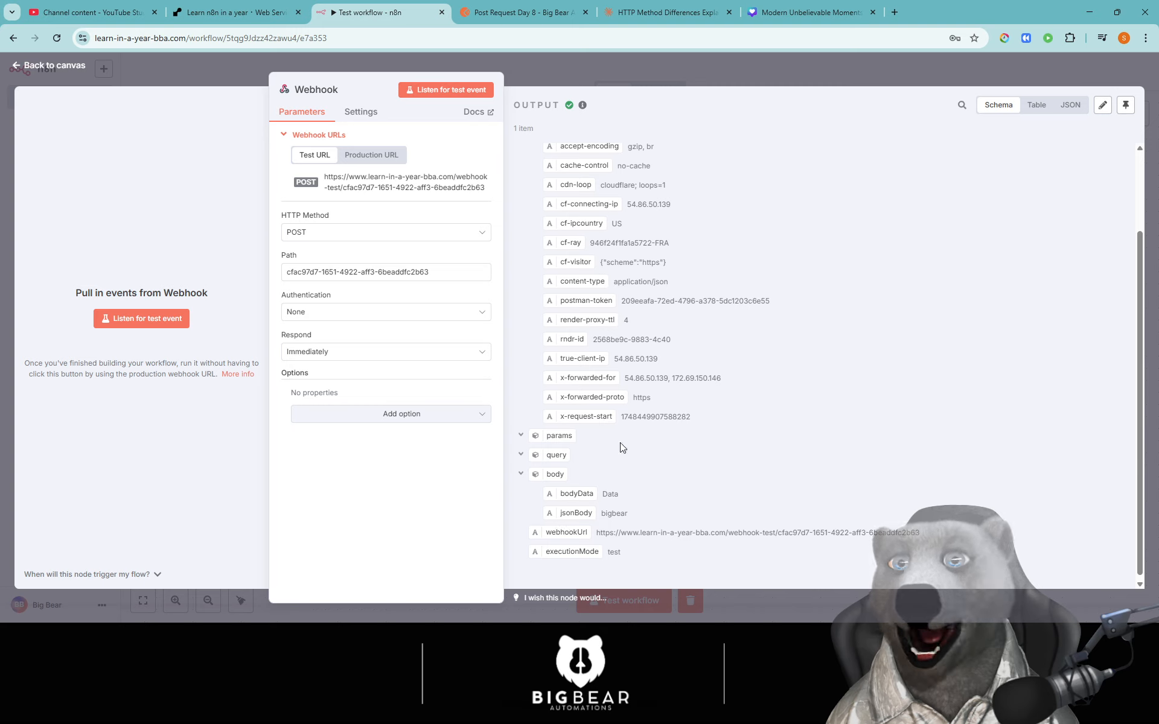
- Change the webhook's HTTP method to GET
left_click(355, 235)
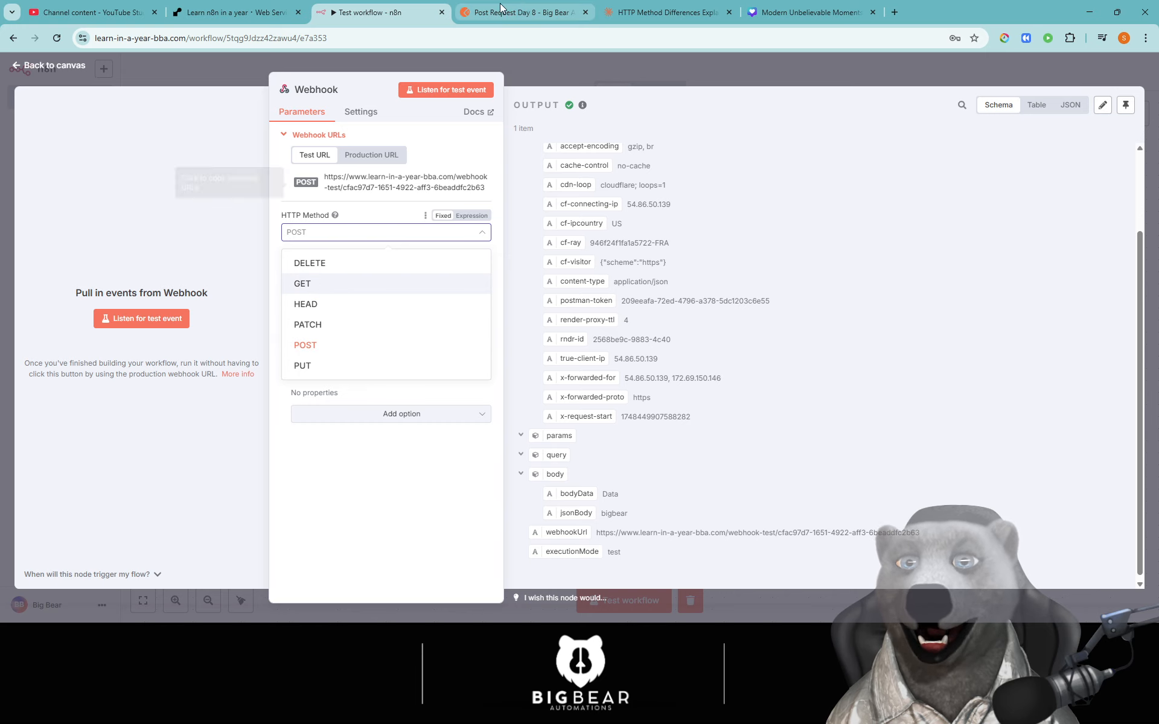
left_click(524, 12)
left_click(370, 13)
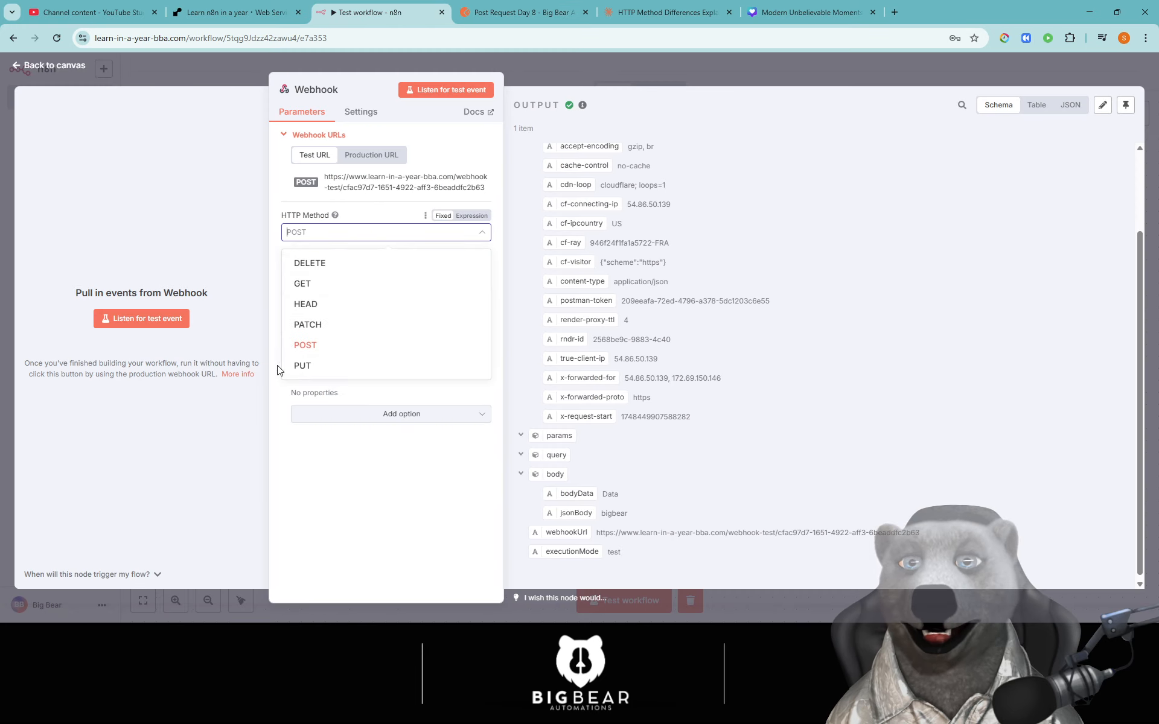
left_click(338, 326)
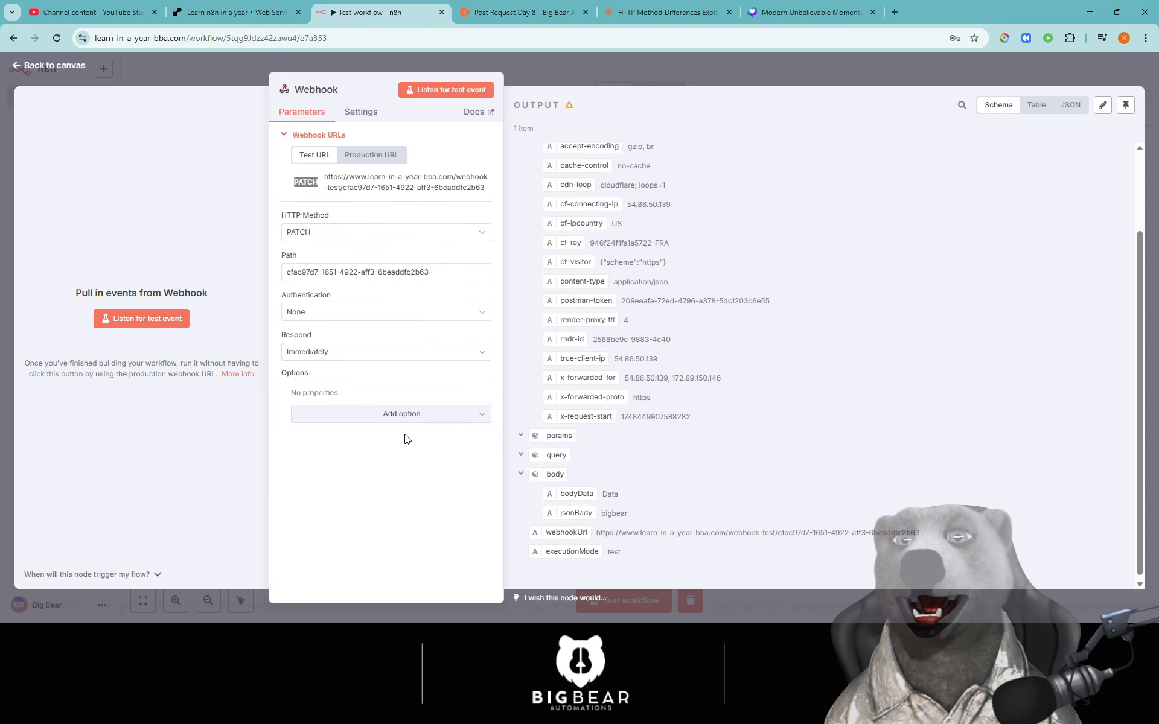
left_click(336, 237)
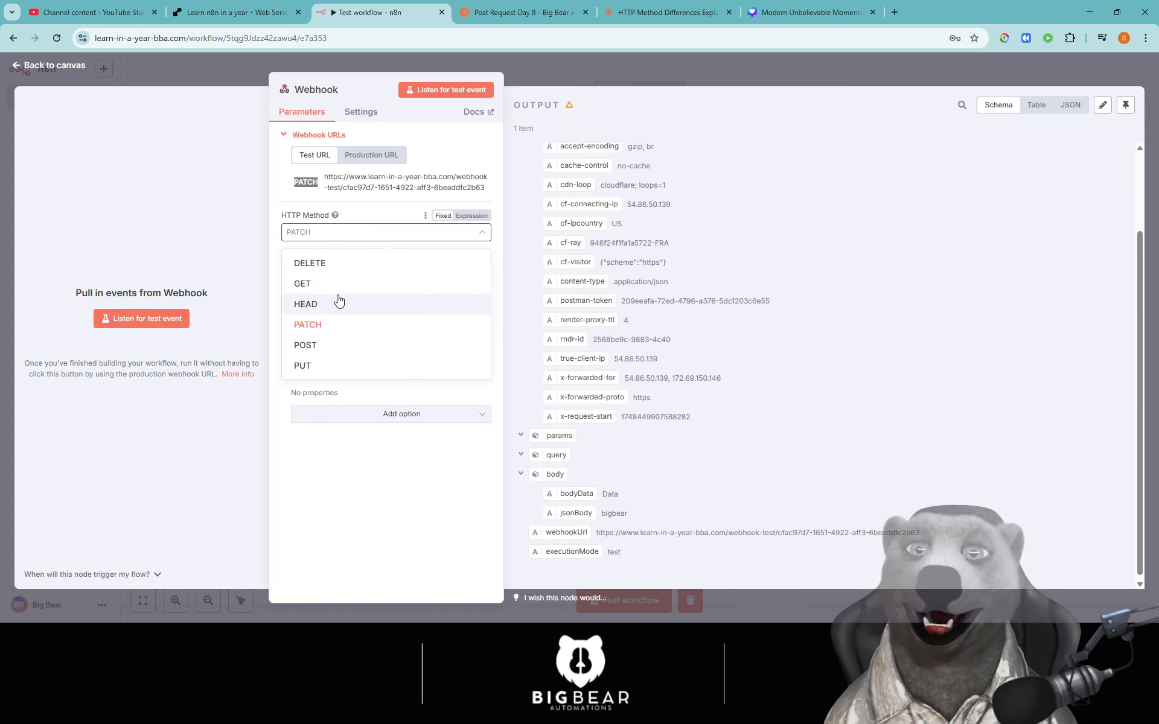
left_click(336, 287)
- Set the webhook path to /:first-name/:last-name and copy the new test URL for Get Request Day 8
triple_click(440, 276)
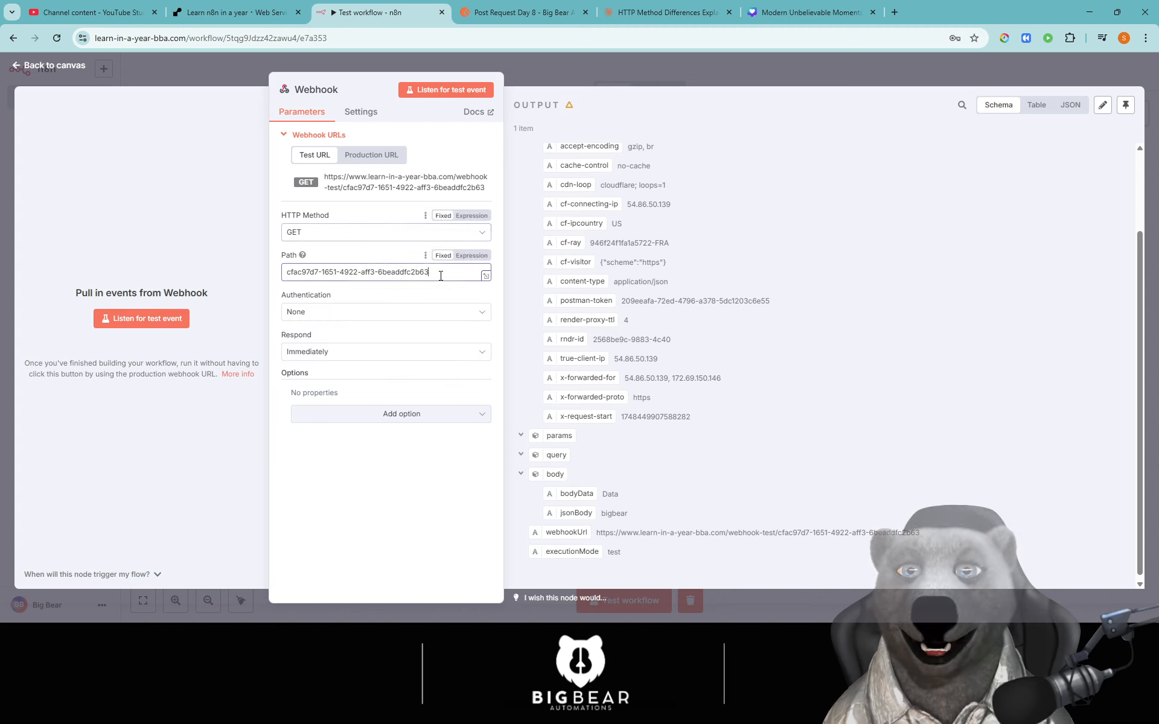
type("/")
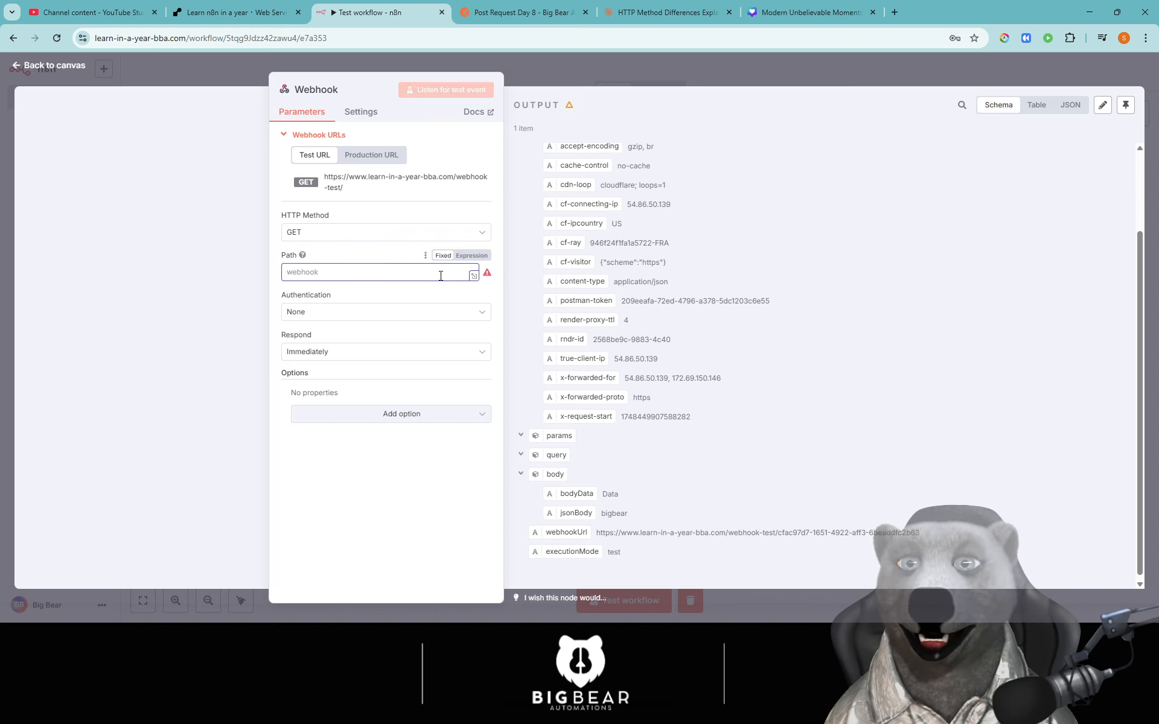
type(":first")
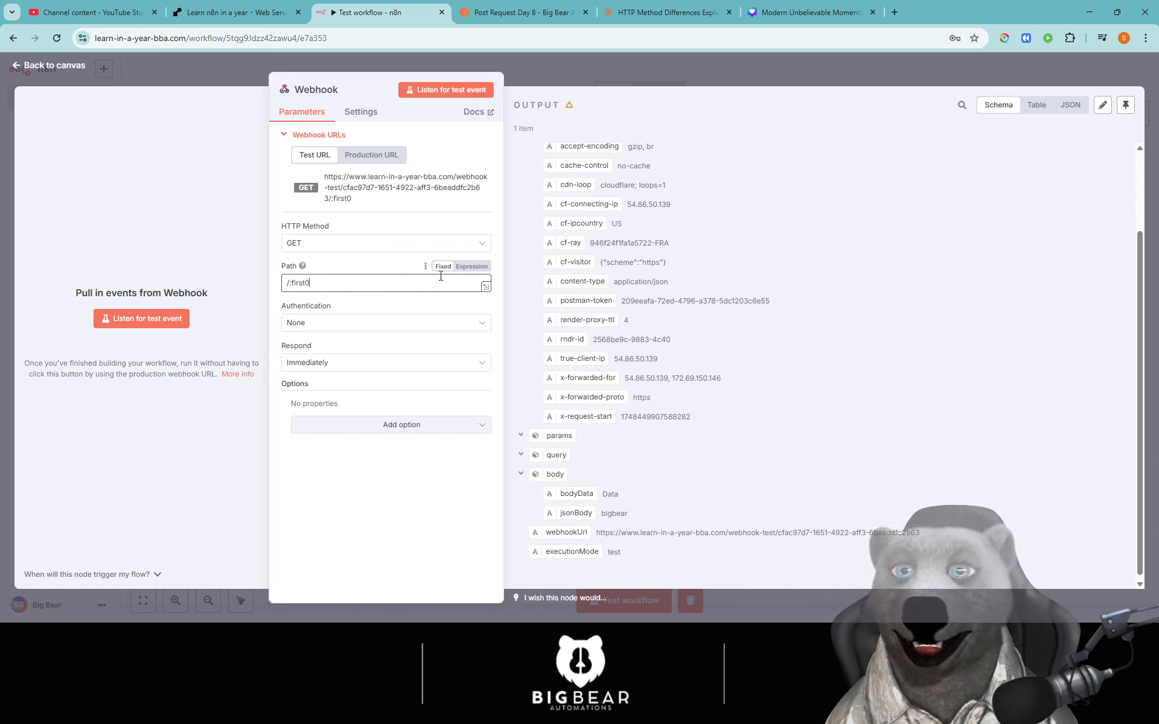
type("-name")
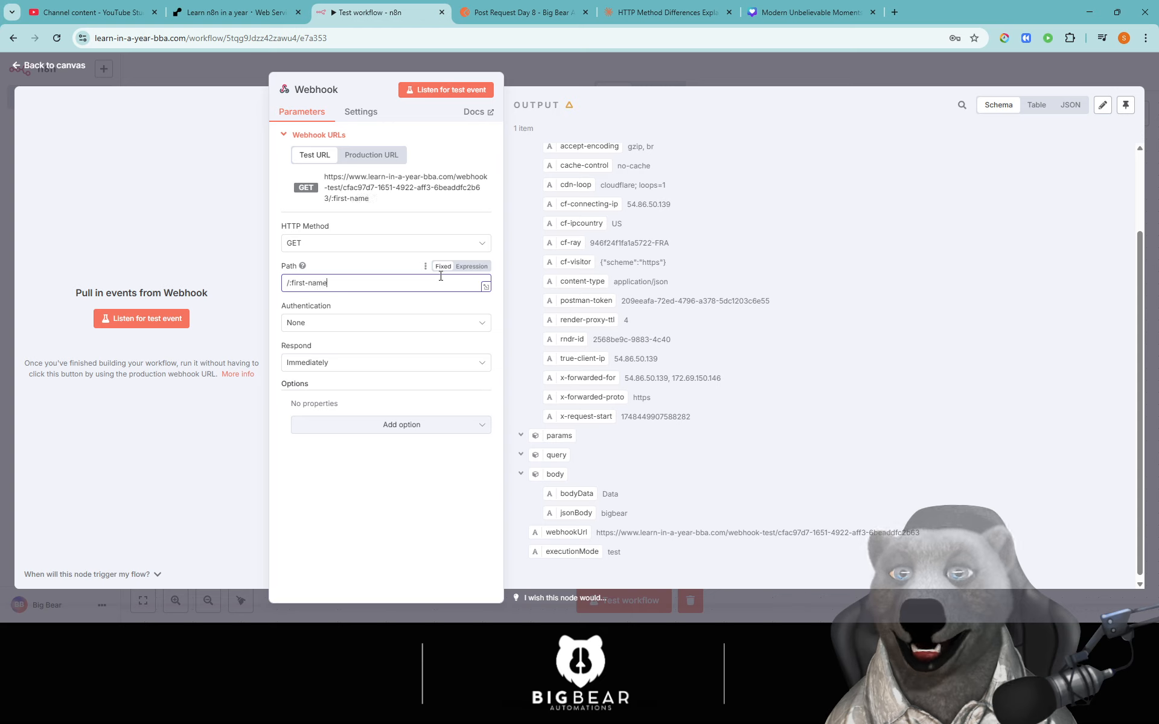
type("/:")
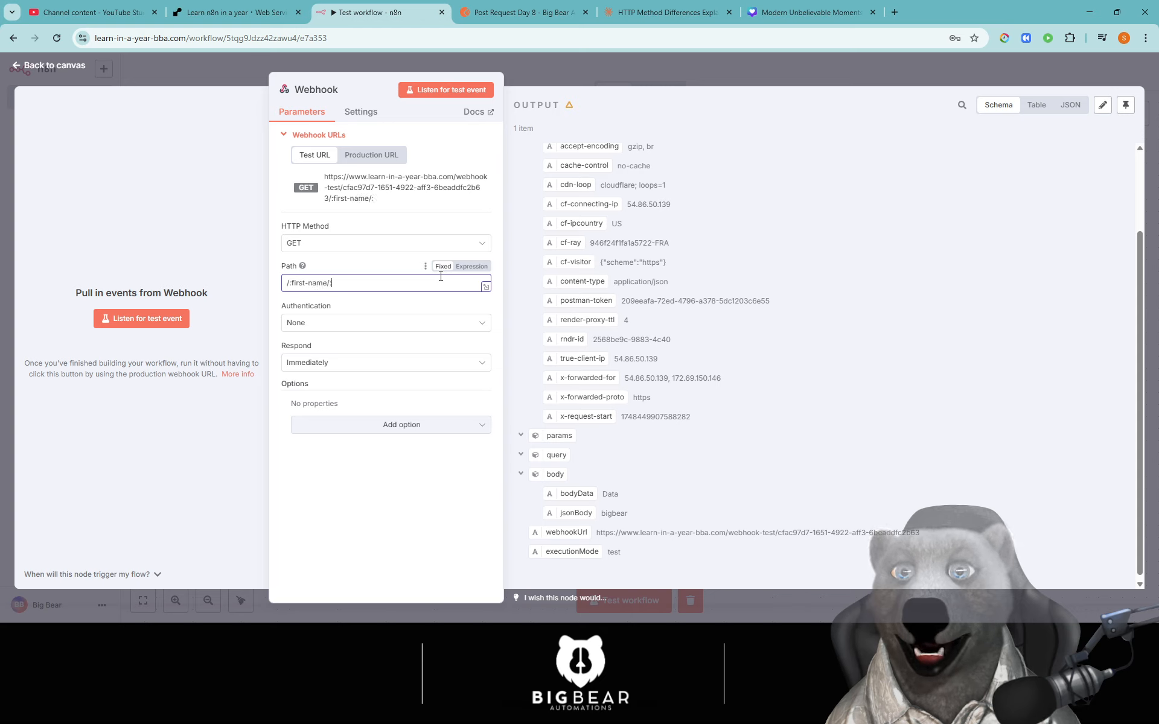
type("last-name")
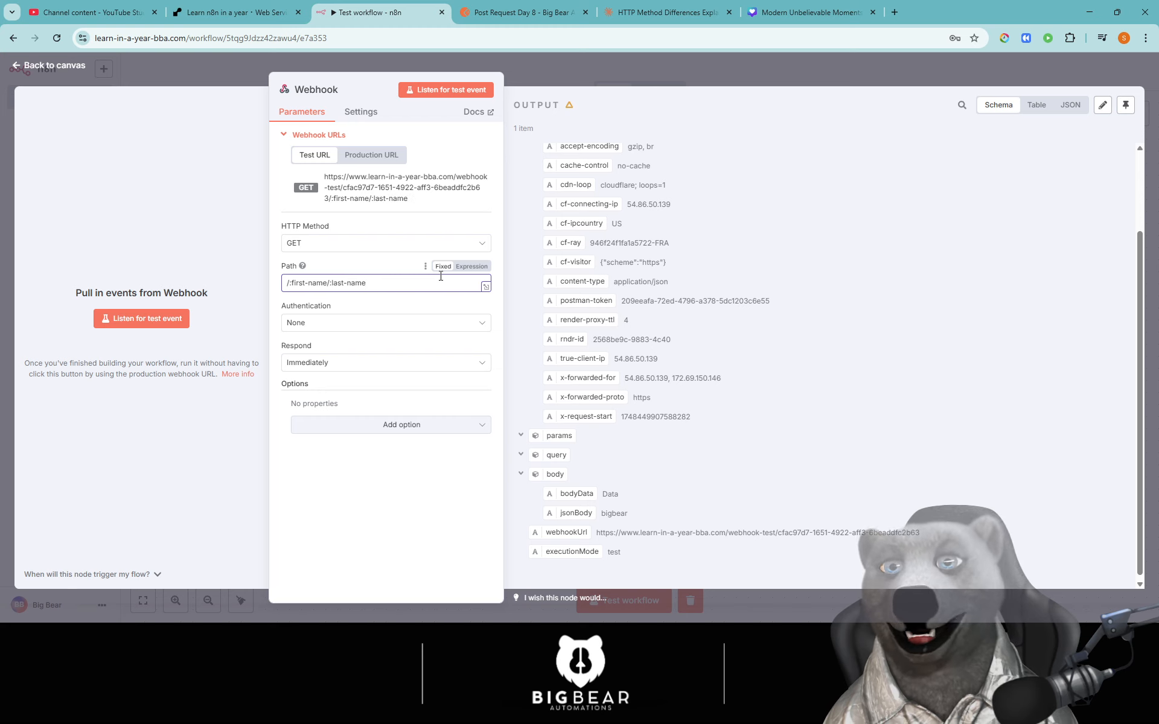
left_click(388, 193)
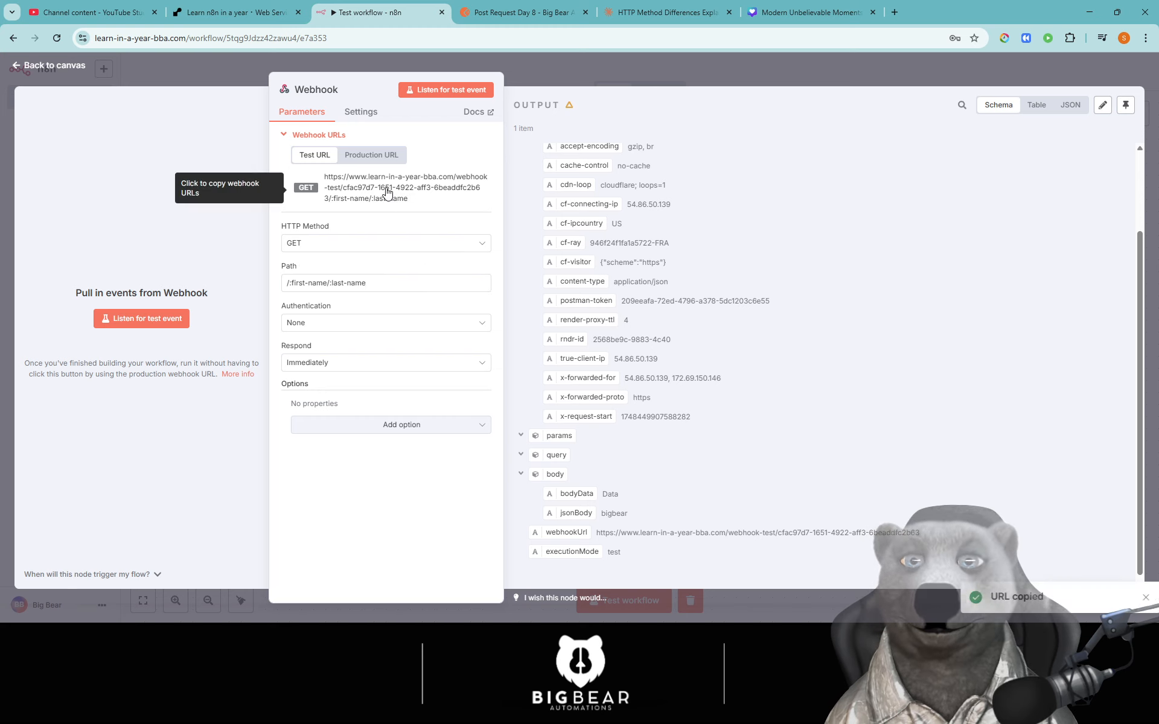
left_click(522, 12)
left_click(125, 173)
- Paste the new test URL into the GET request and replace the name placeholders with big and bear
left_click(435, 151)
key("ctrl+a")
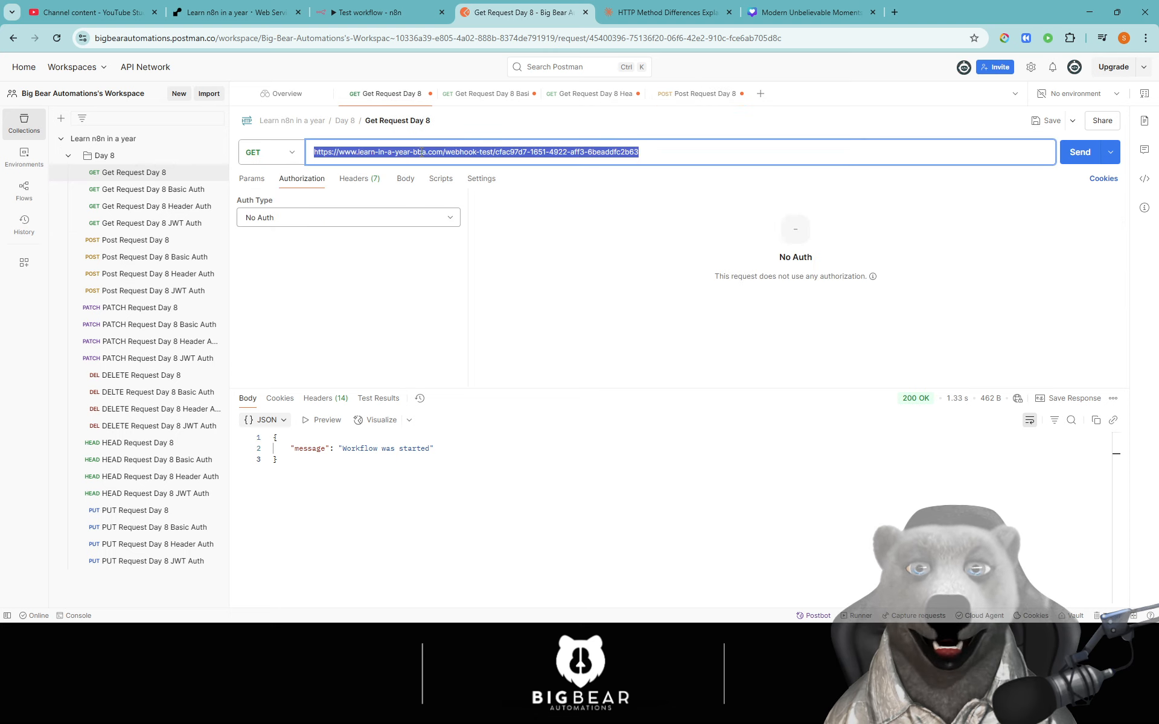
key("ctrl+v")
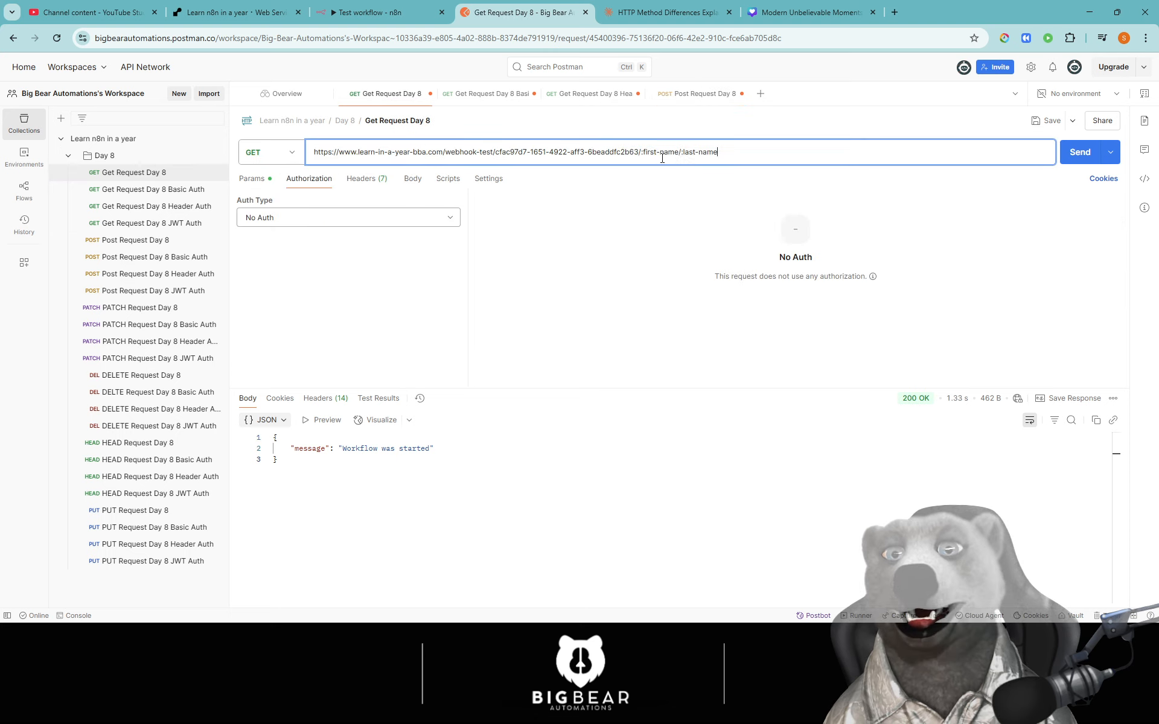
left_click_drag(643, 154, 680, 155)
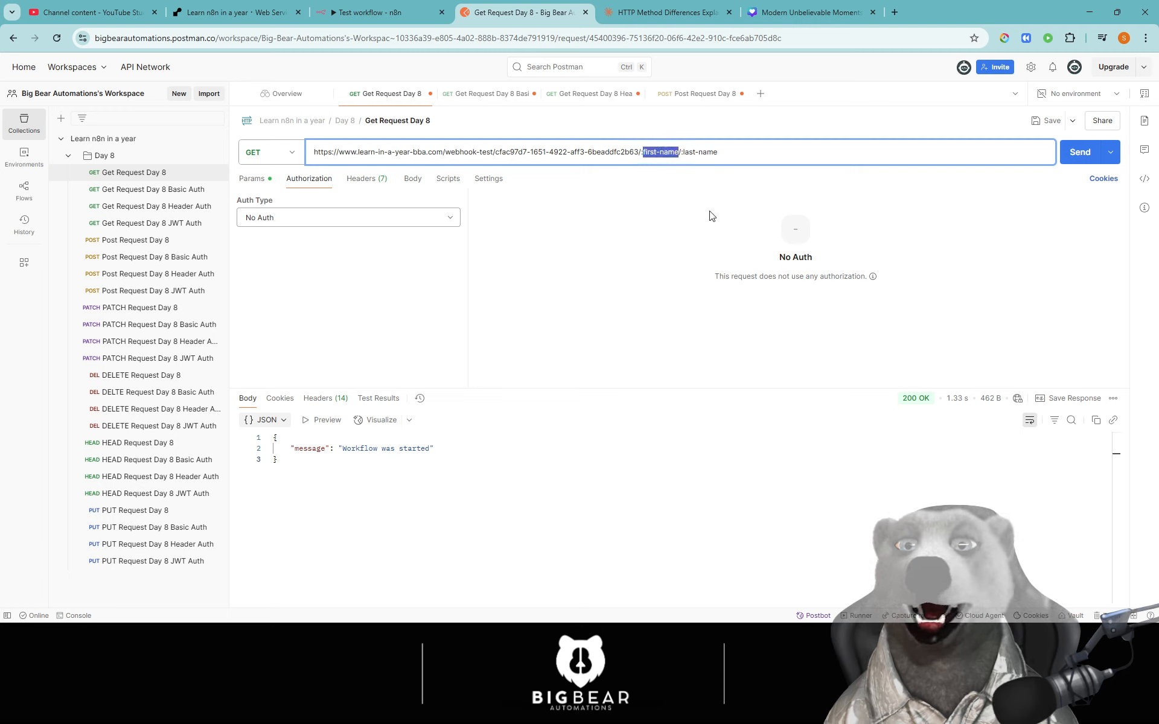
key("BackSpace")
key("BackSpace")
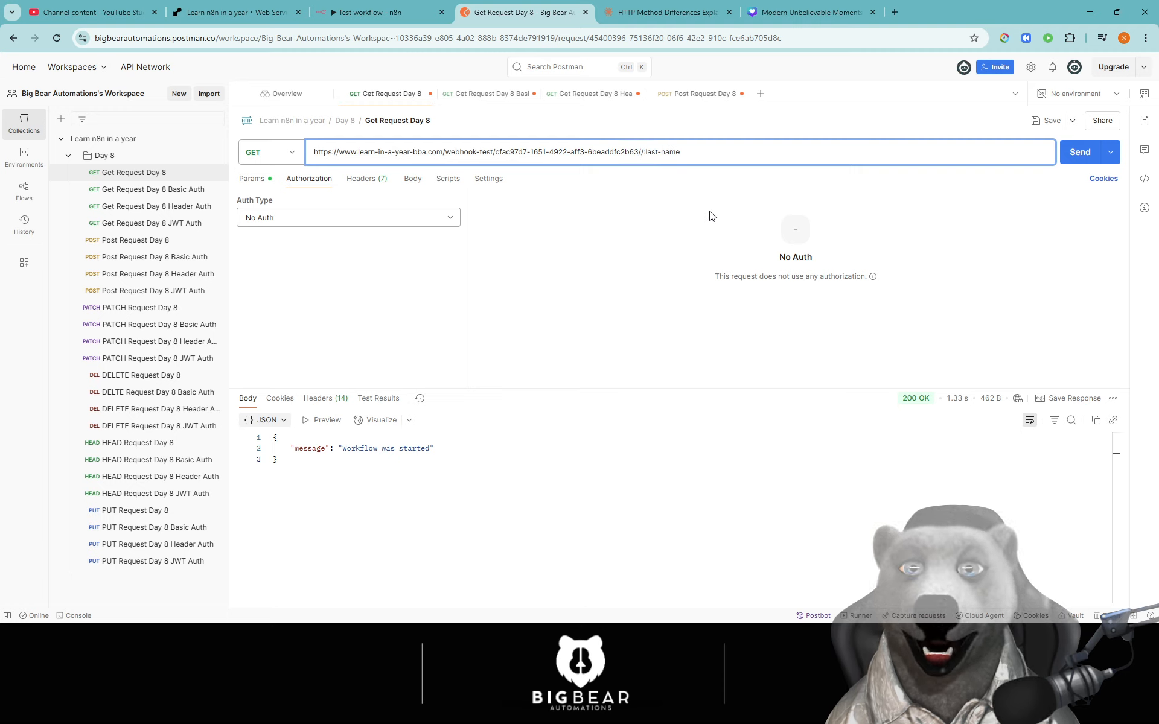
type("big")
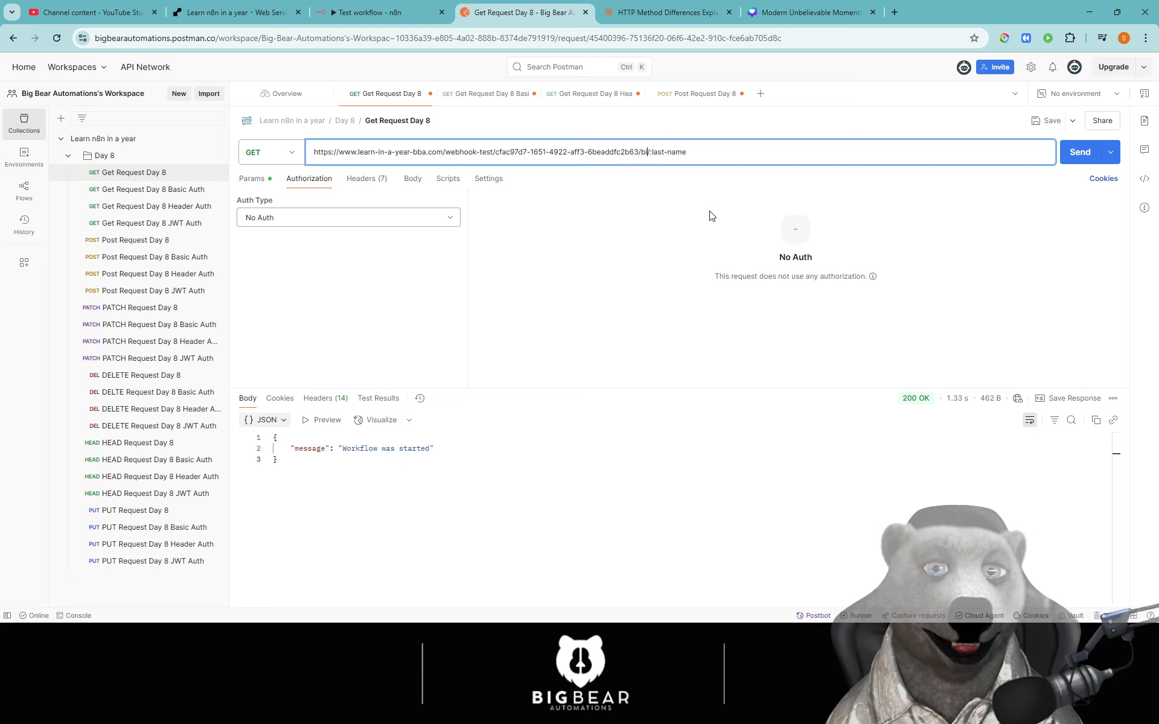
left_click_drag(654, 153, 733, 153)
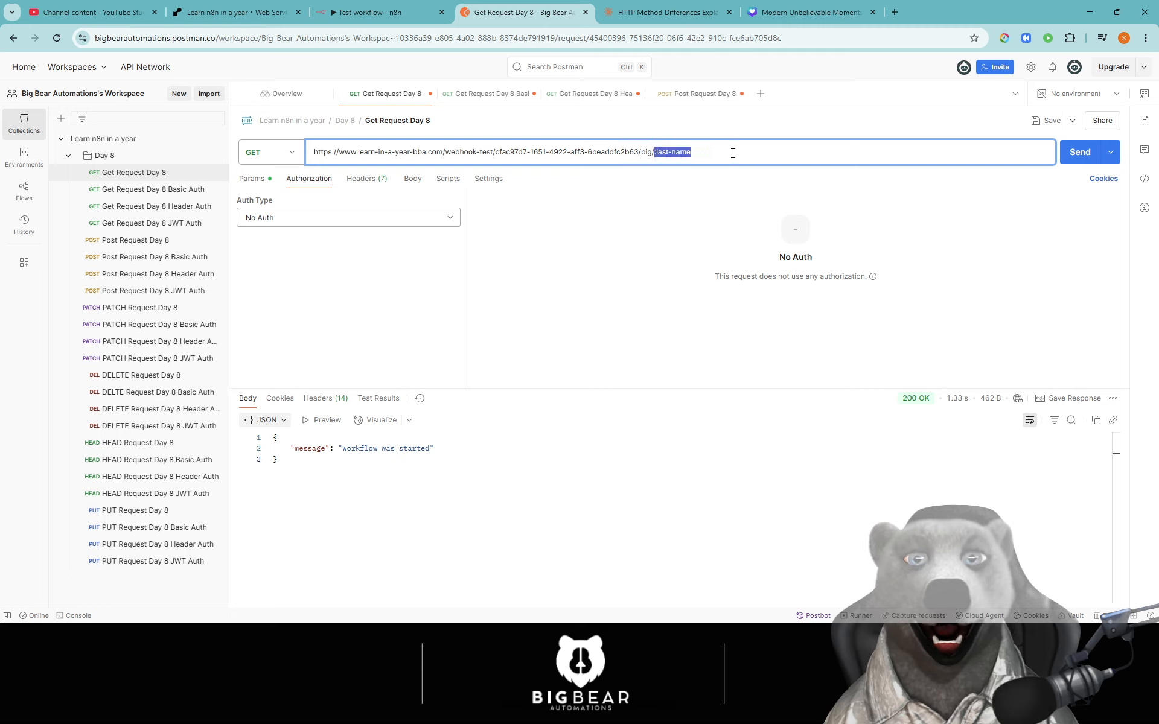
key("BackSpace")
type("bar")
key("BackSpace")
key("BackSpace")
type("ear")
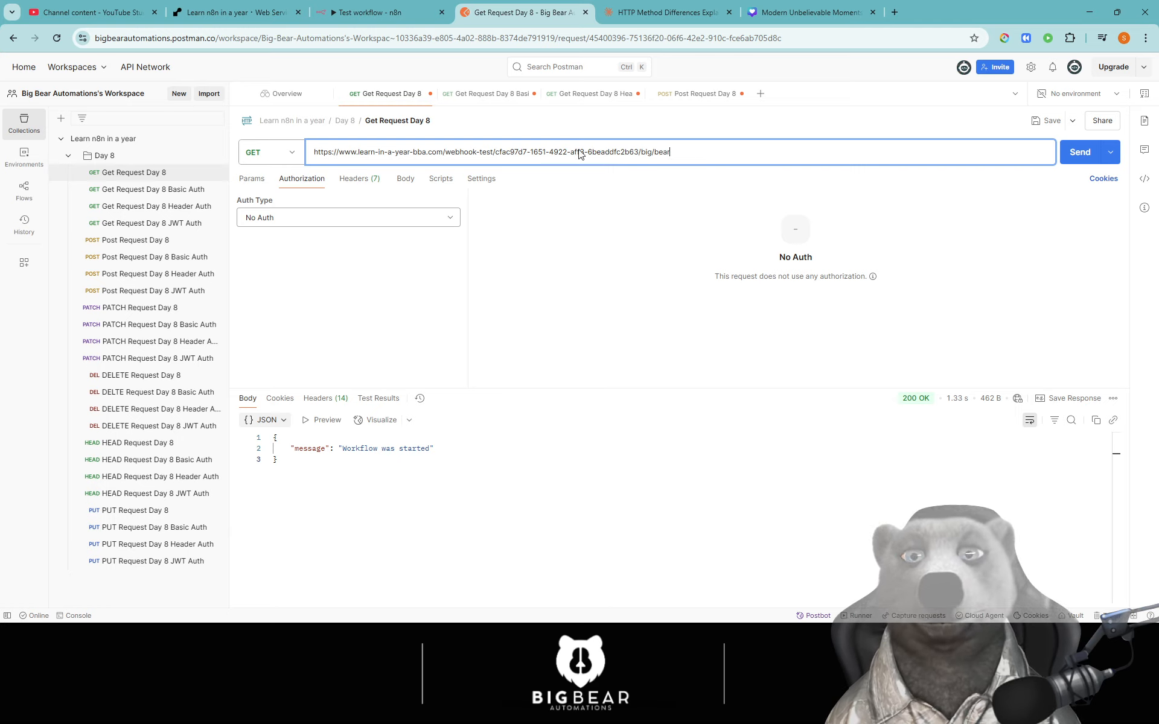
- Start the n8n webhook listening for a test event
left_click(368, 12)
left_click(148, 326)
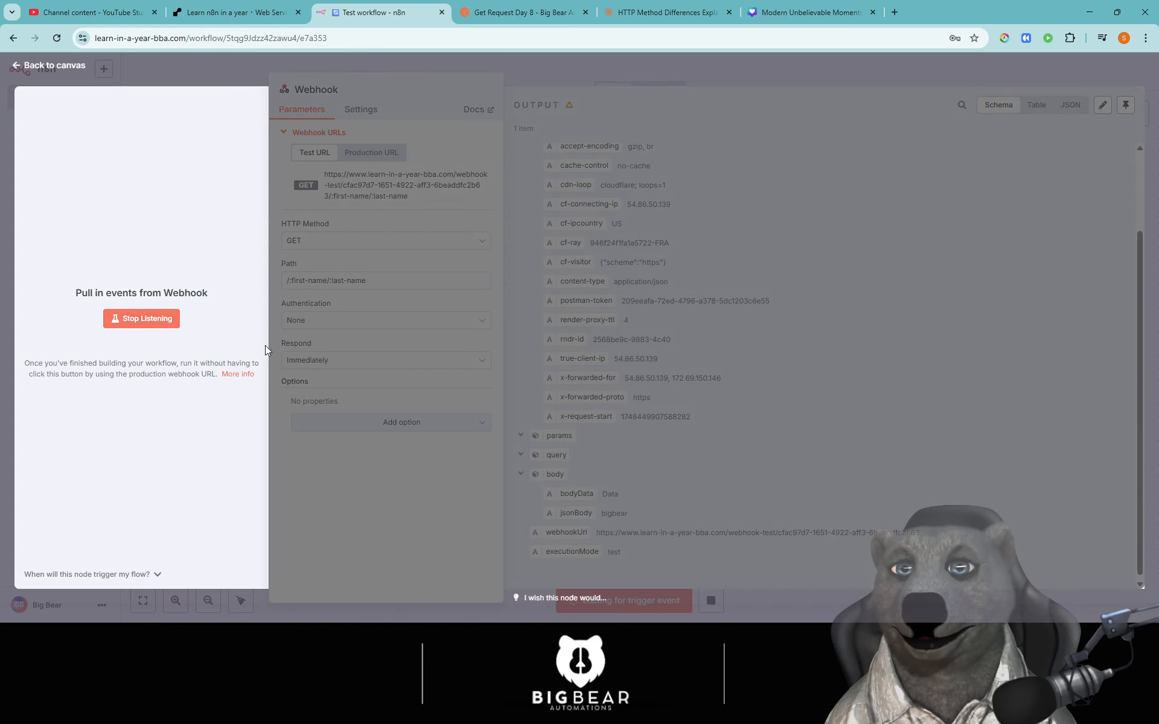
left_click(525, 12)
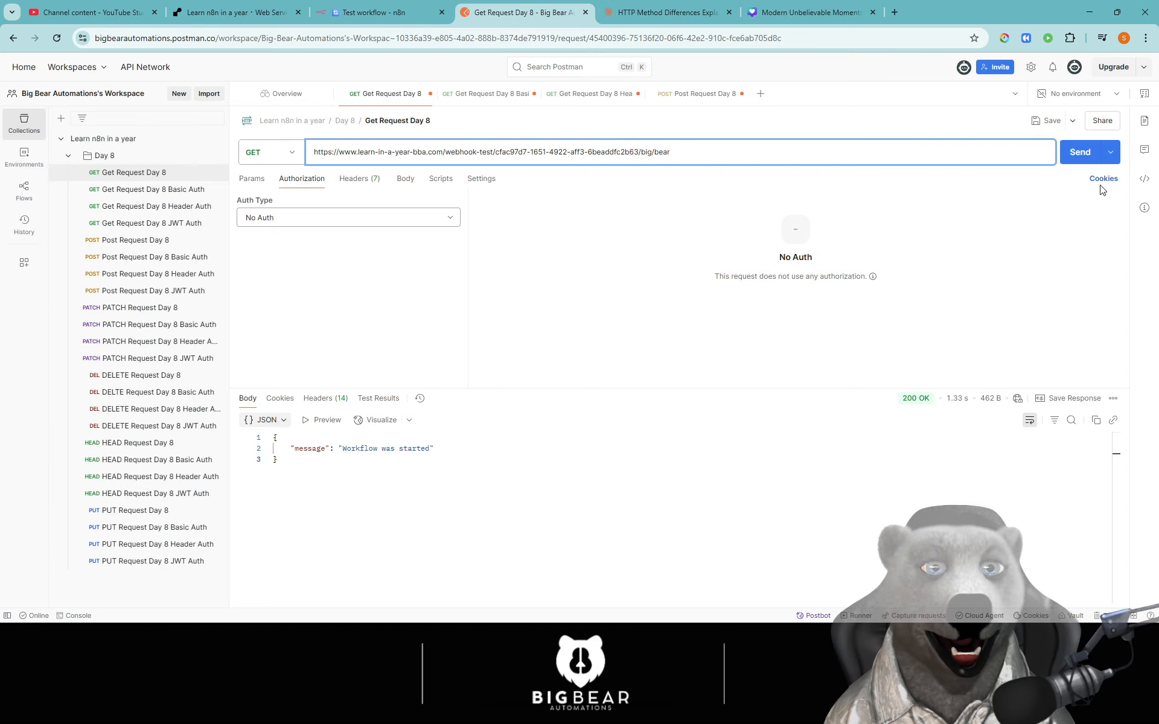
- Send the GET request and check that n8n captured first-name big and last-name bear
left_click(1080, 153)
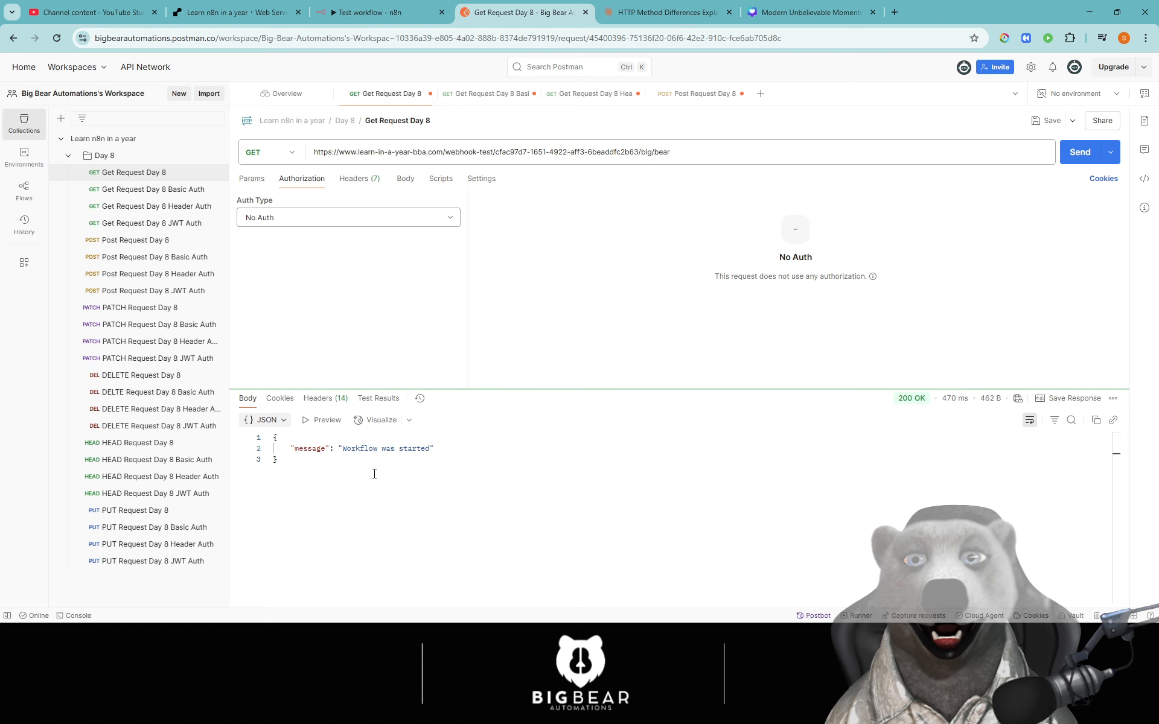
left_click(360, 7)
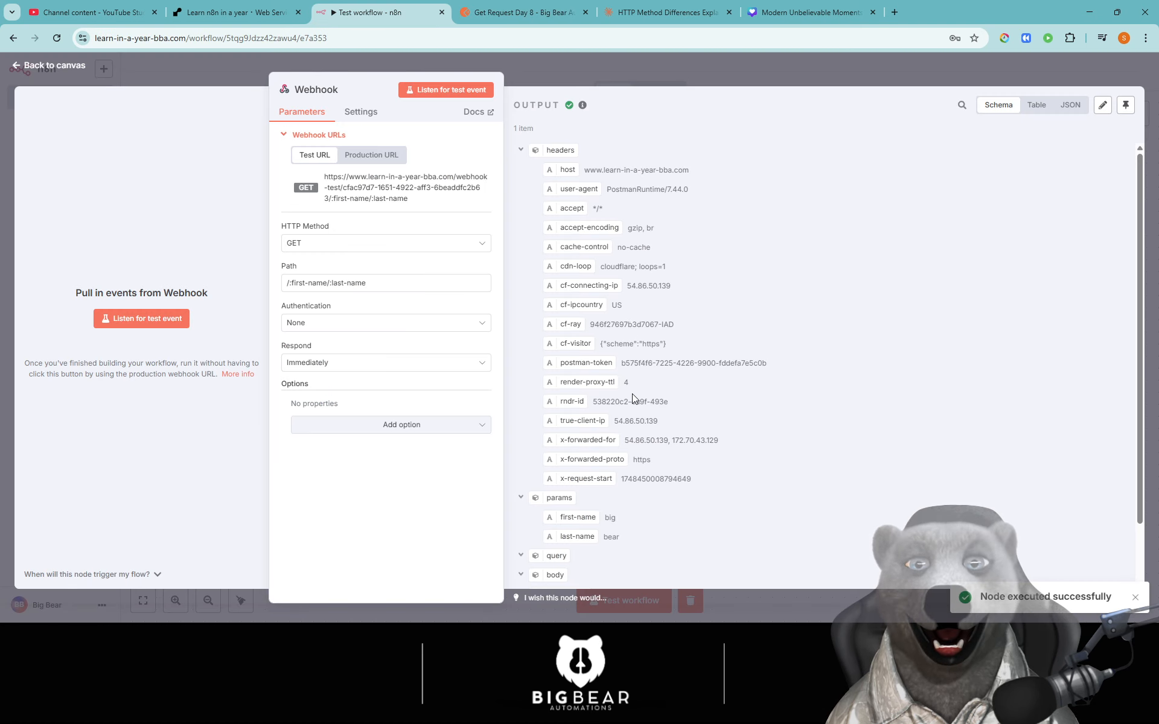
scroll(632, 394, "down", 2)
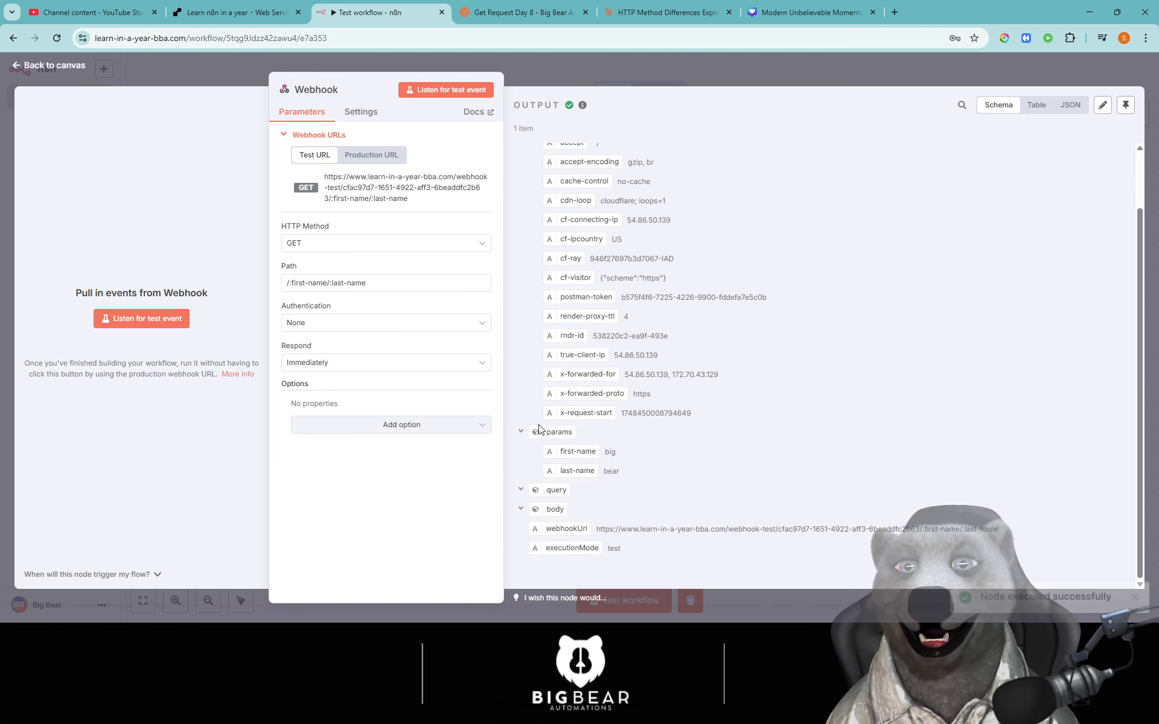
left_click_drag(611, 453, 656, 473)
left_click(662, 517)
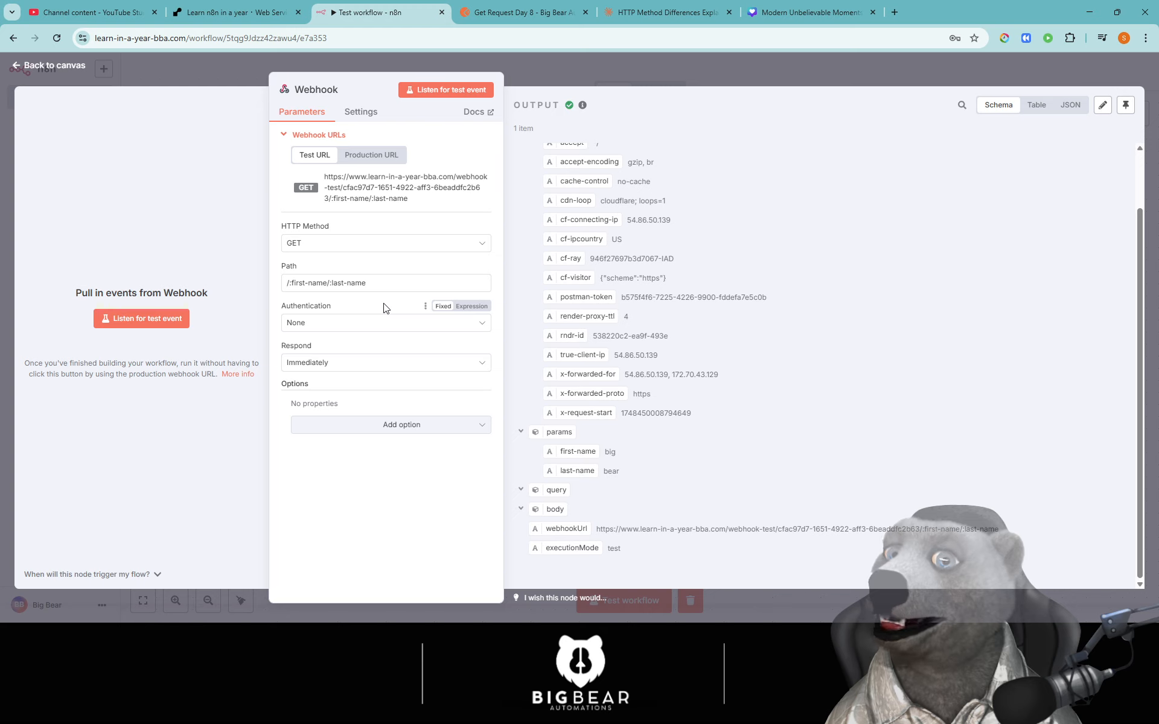
- Change the webhook path to /id and copy the updated test URL
triple_click(314, 283)
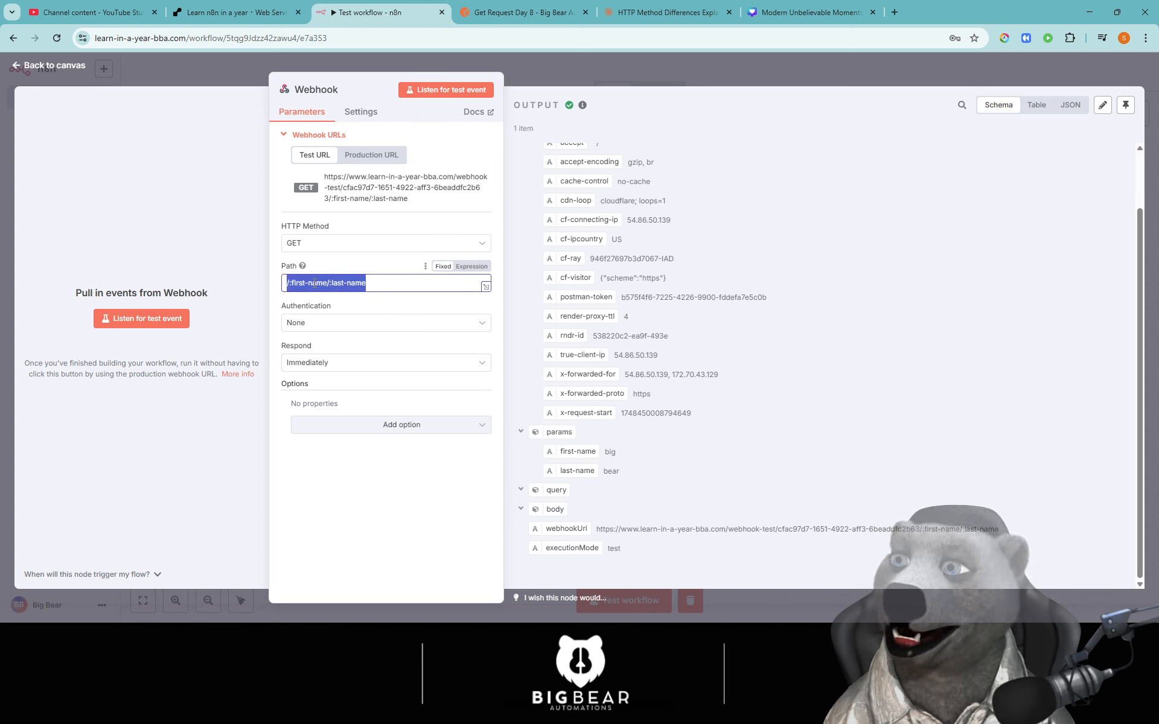
key("BackSpace")
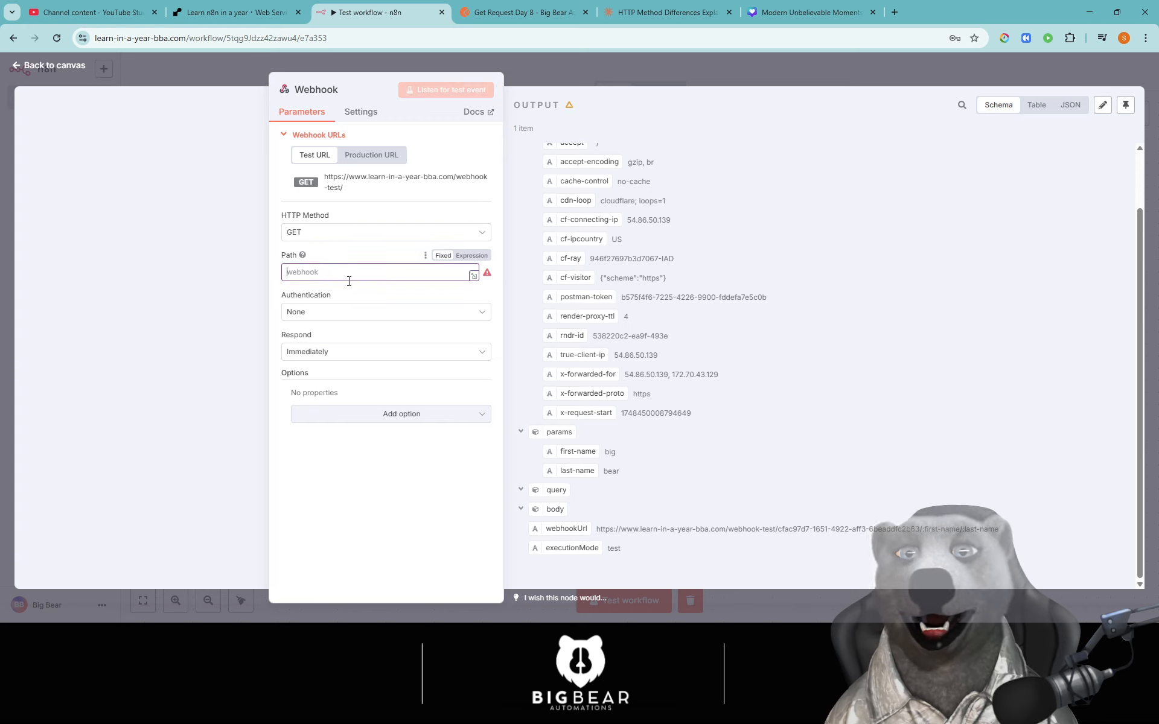
type("/")
left_click(457, 192)
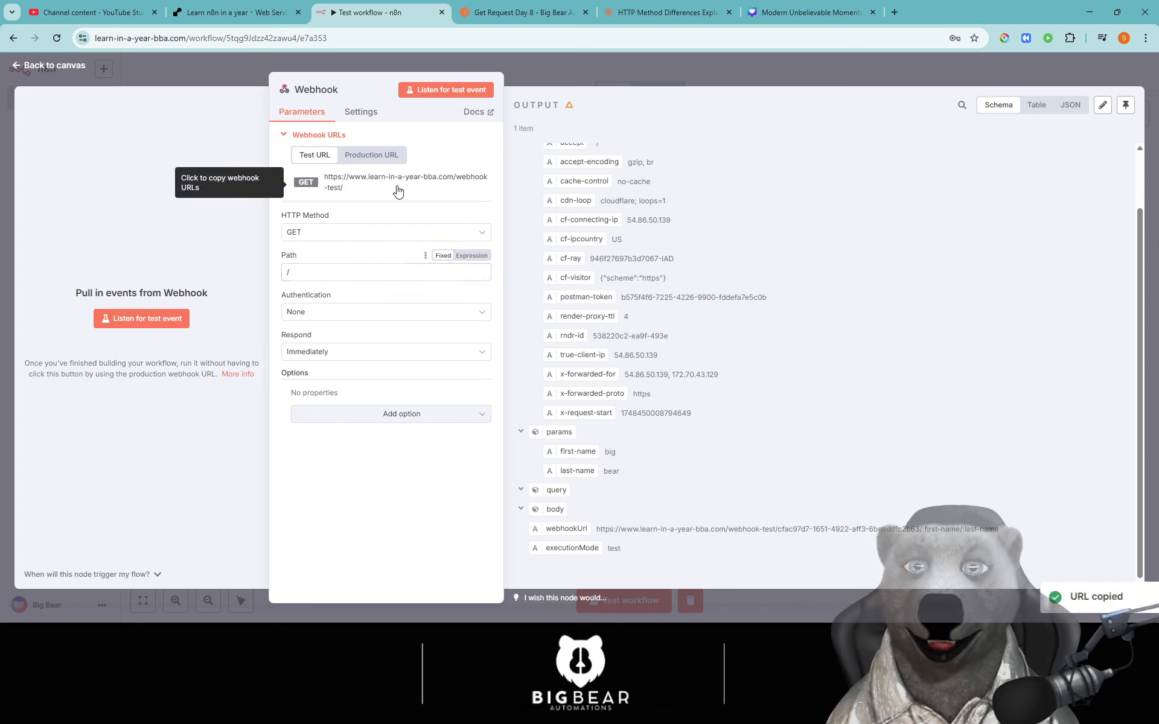
left_click(380, 187)
left_click(395, 272)
type("i")
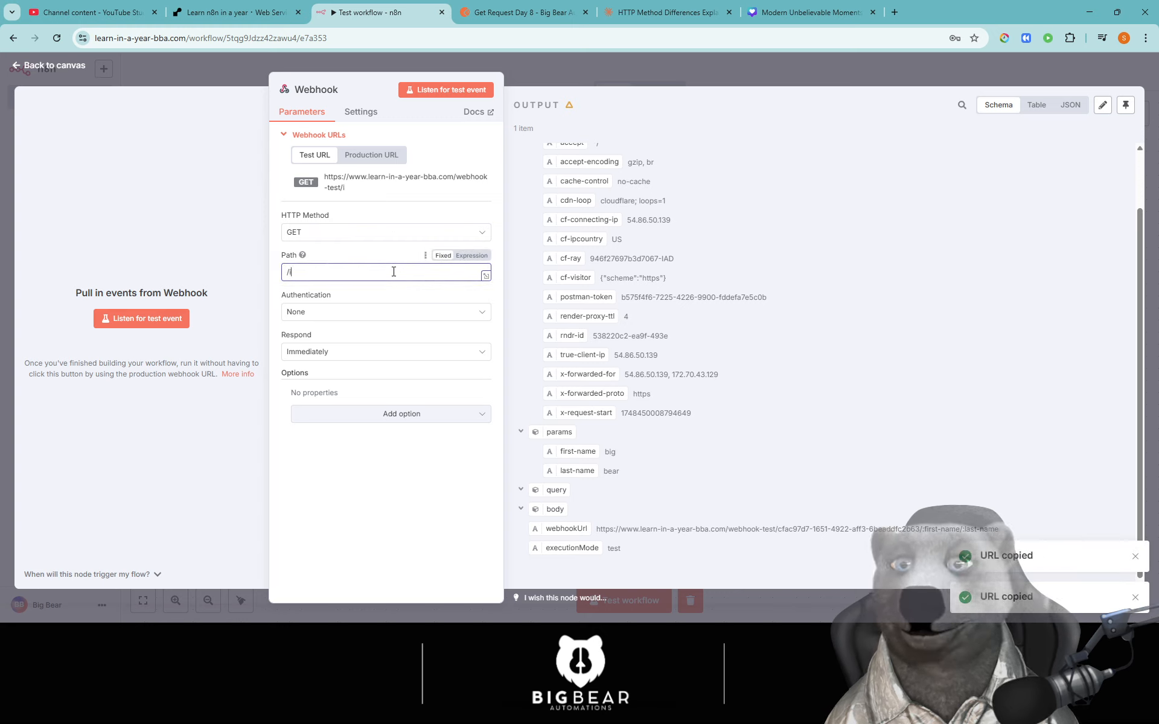
type("d")
key("ctrl+a")
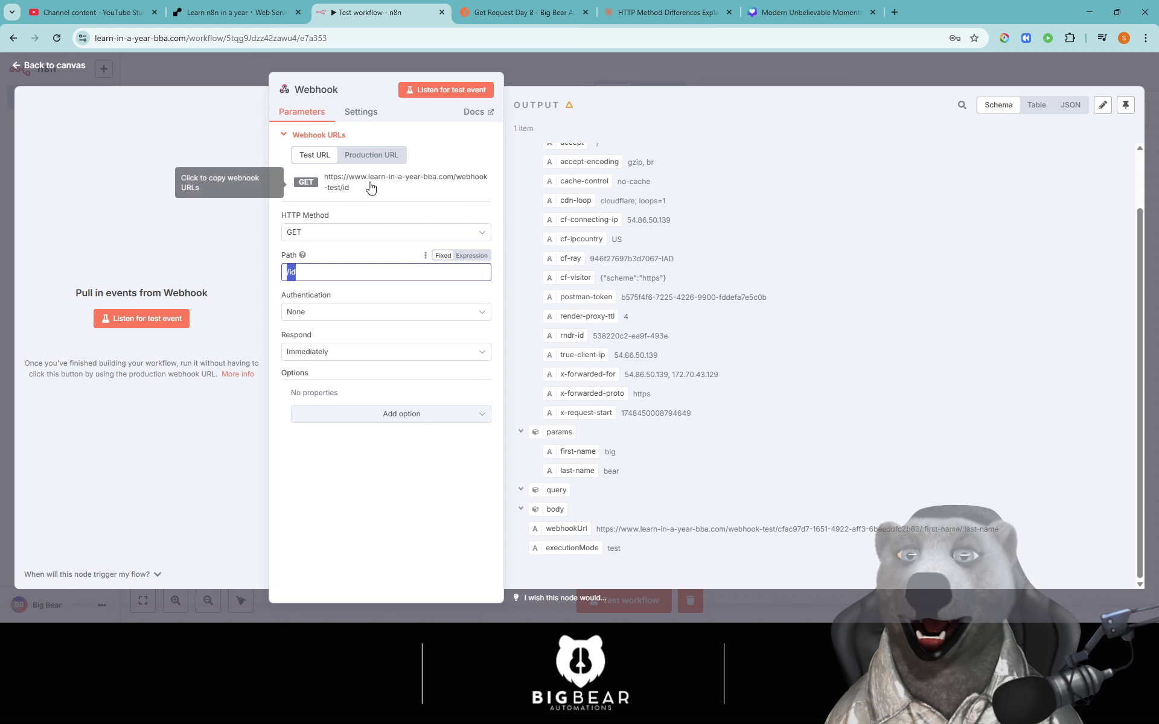
left_click(370, 188)
left_click(523, 13)
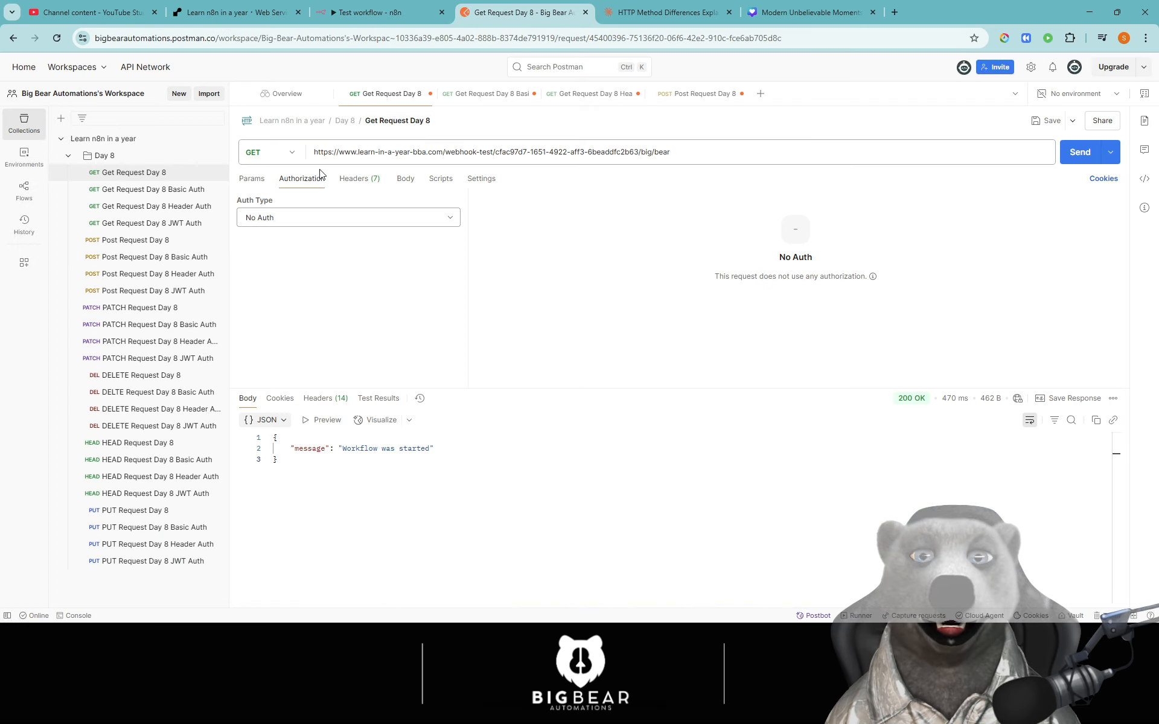
- Paste the /id test URL into PATCH Request Day 8
left_click(139, 309)
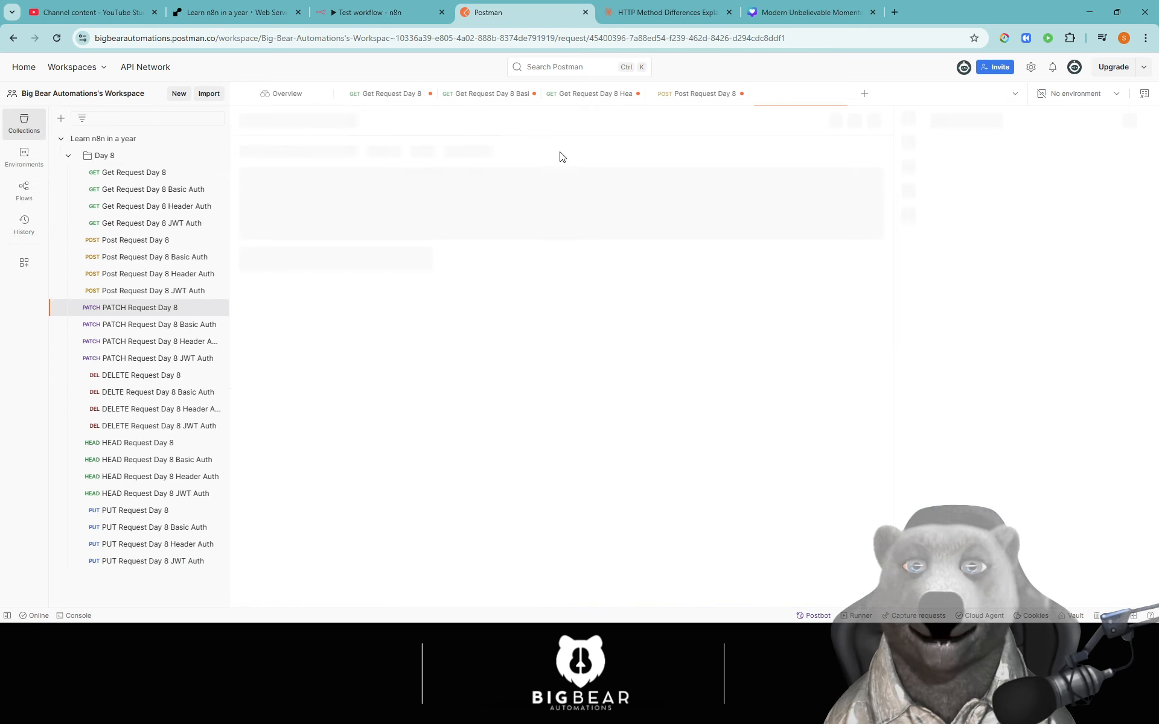
triple_click(409, 152)
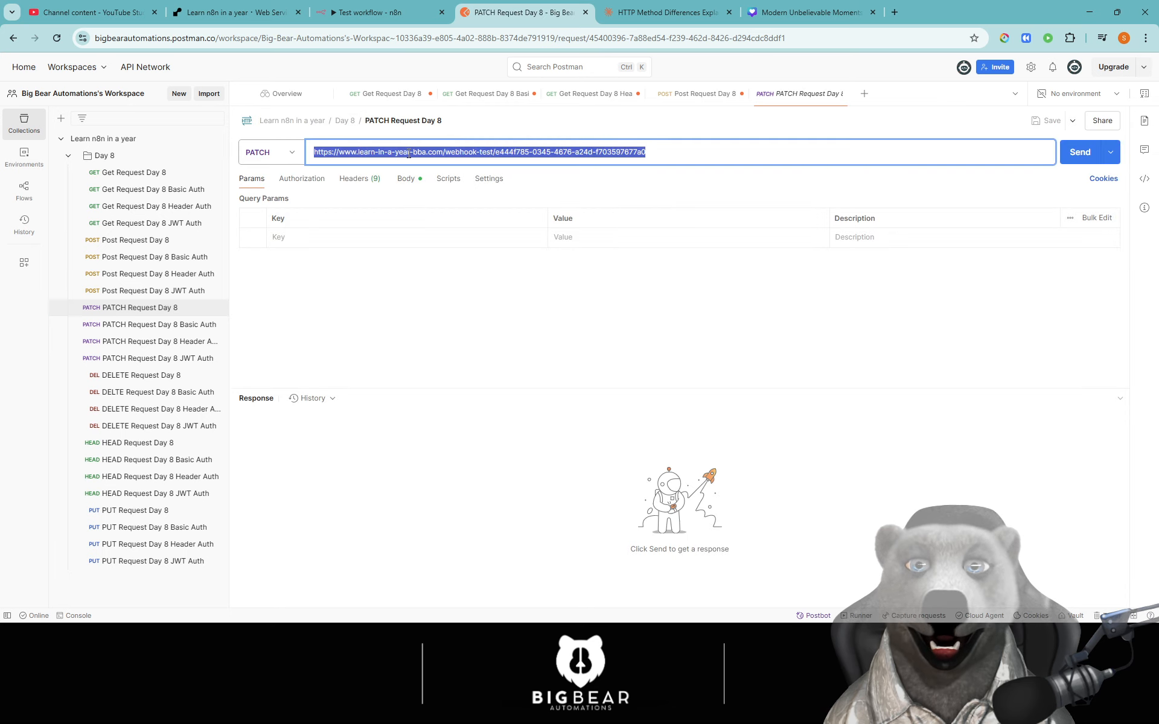
key("ctrl+v")
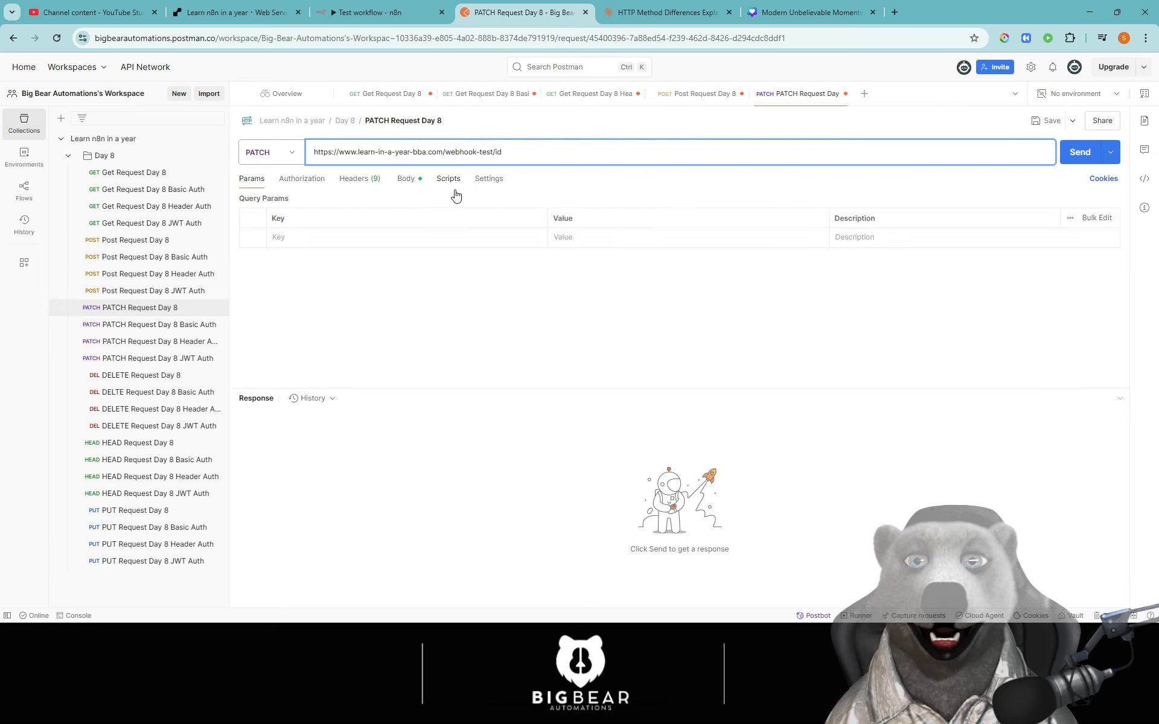
- Set the n8n webhook method to PATCH and start listening for a test event
left_click(369, 12)
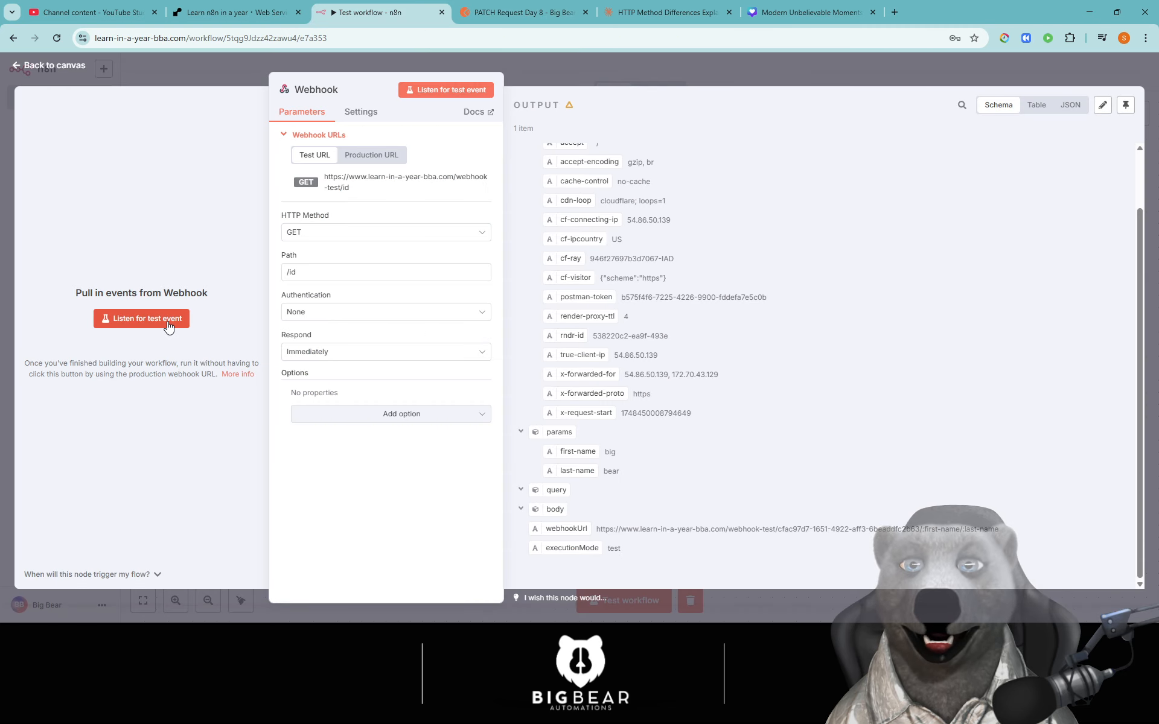
left_click(396, 238)
left_click(324, 321)
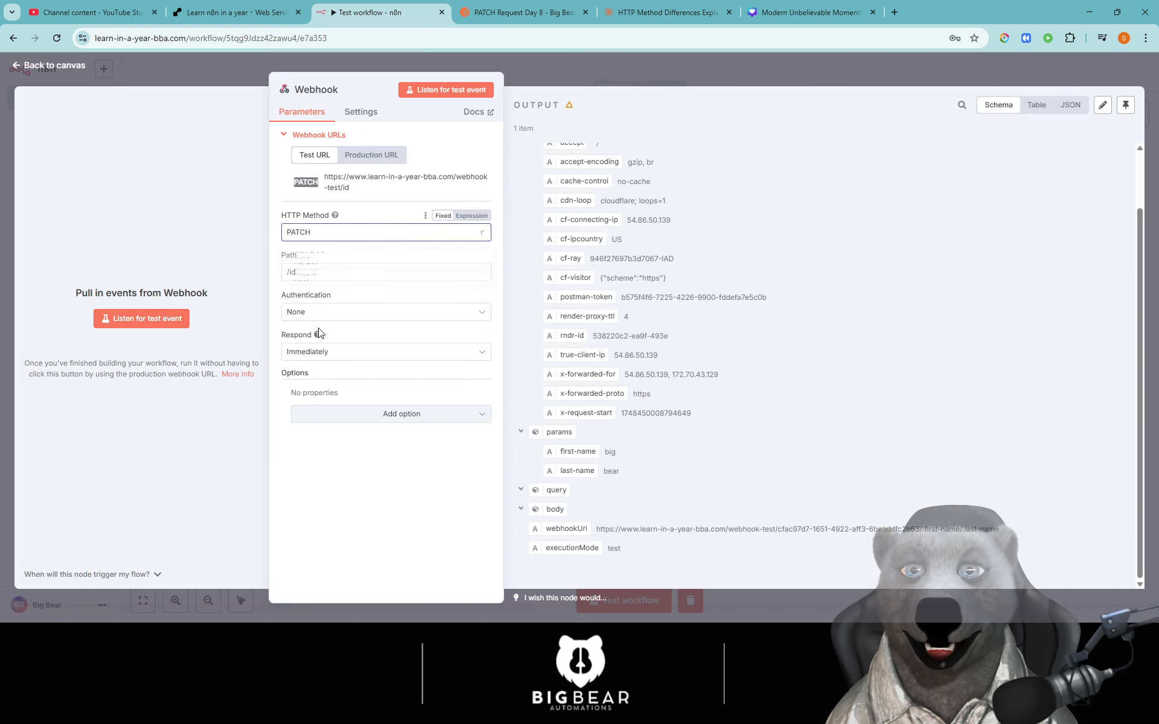
left_click(189, 310)
left_click(522, 12)
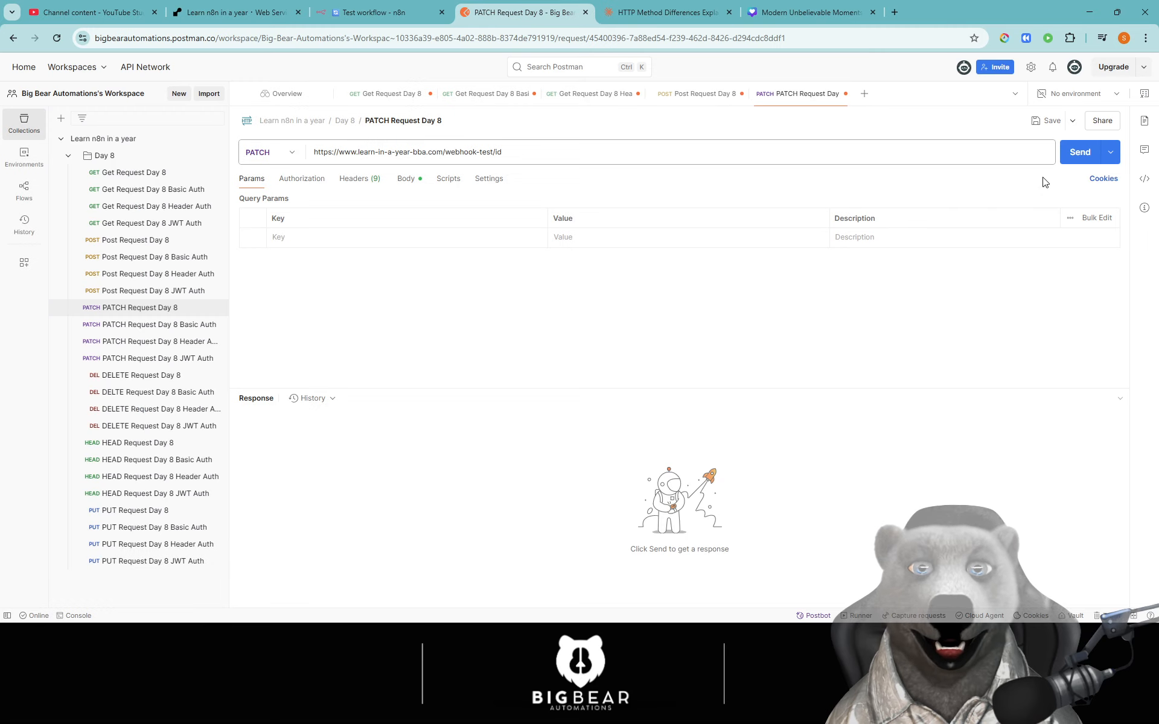
- Send the PATCH request and check the bodyData Data received in n8n
left_click(1080, 152)
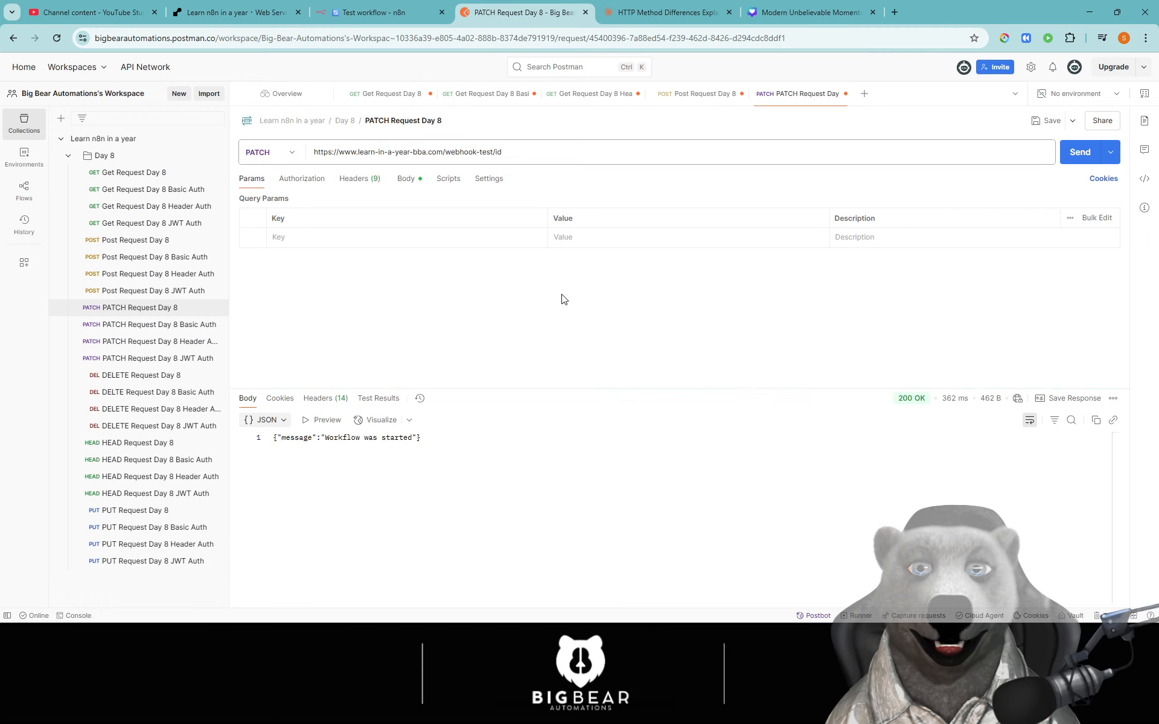
left_click(375, 12)
scroll(706, 401, "down", 2)
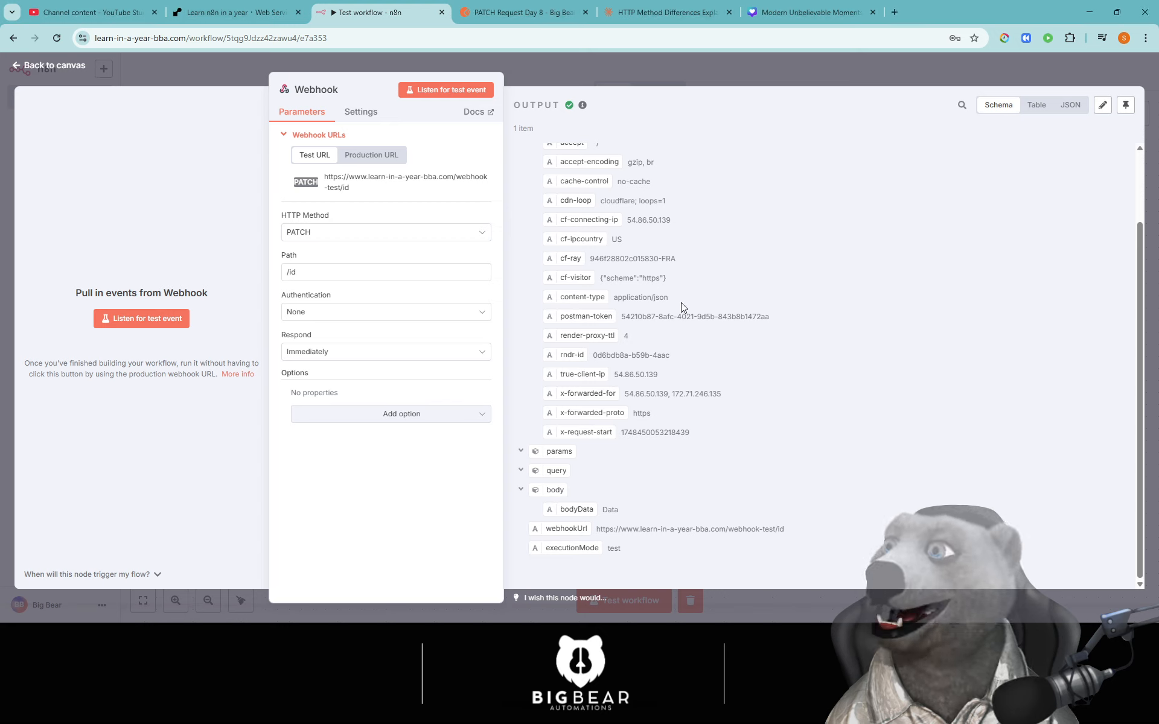
- Replace the webhook's /id path with a path parameter, start listening, and copy the test URL
left_click(331, 277)
key("BackSpace")
key("BackSpace")
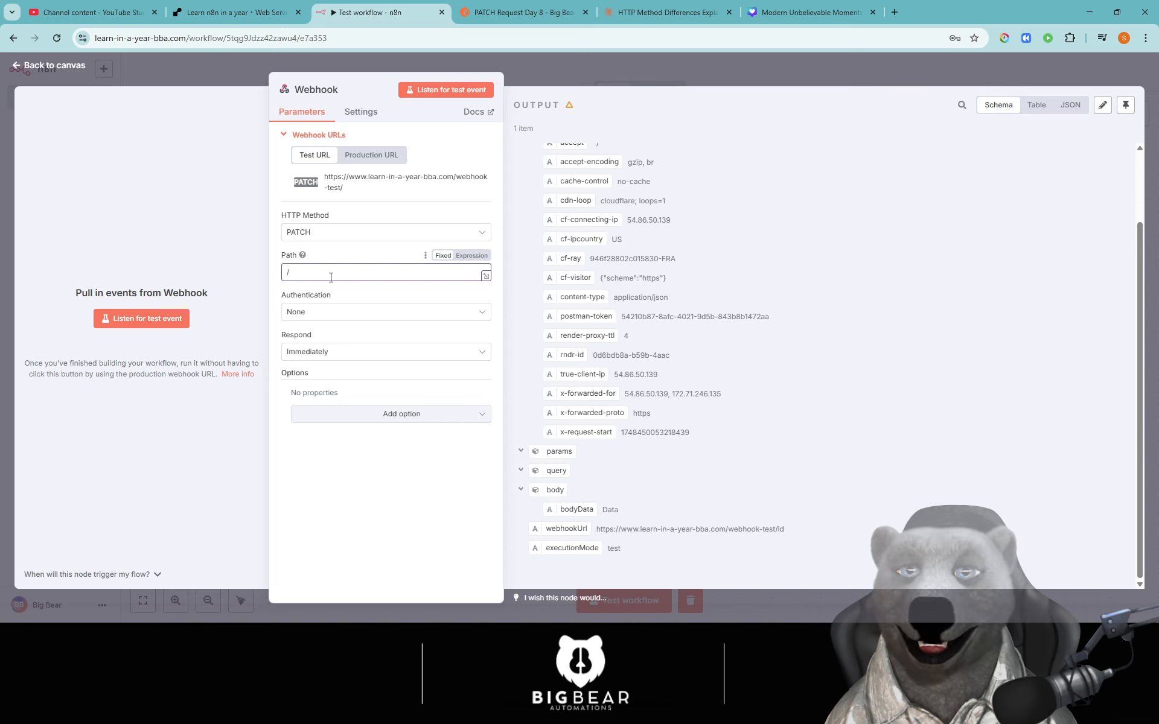
type(":o")
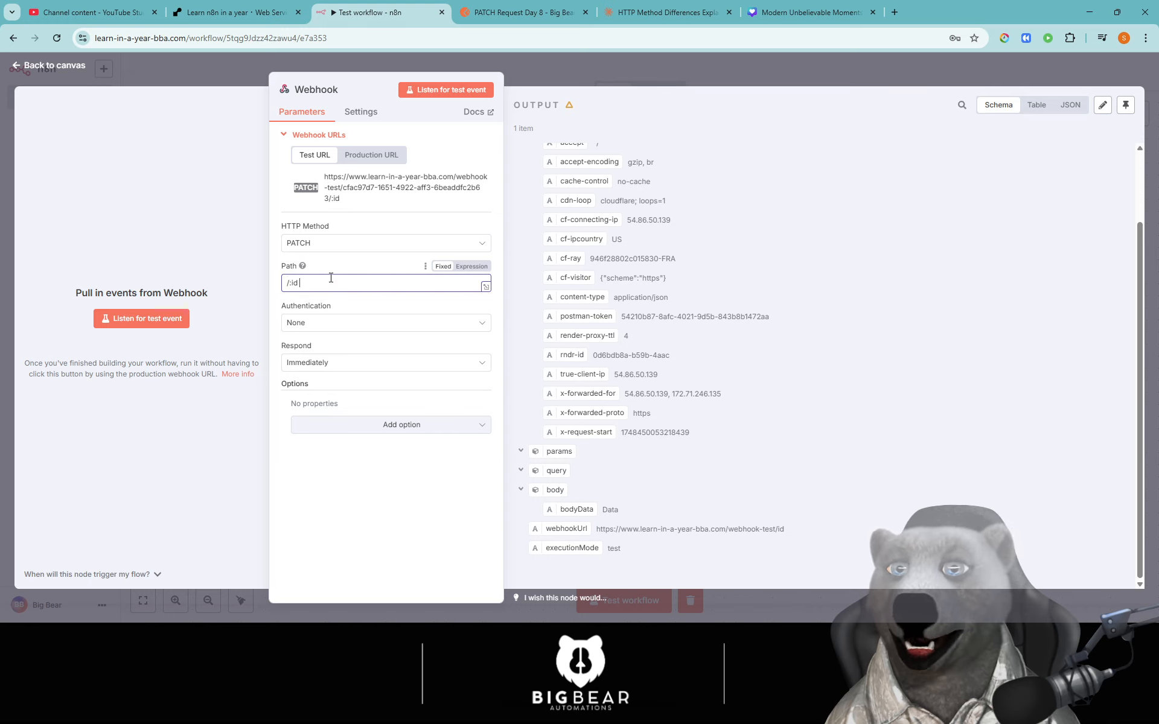
left_click(141, 318)
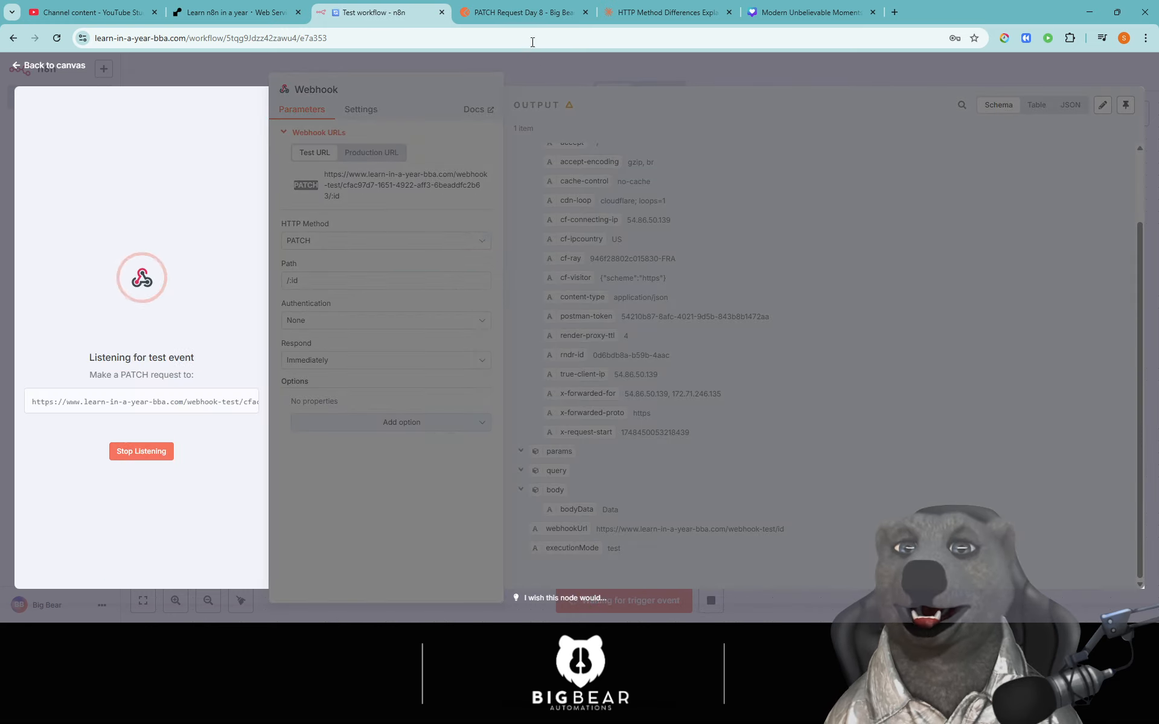
left_click(183, 403)
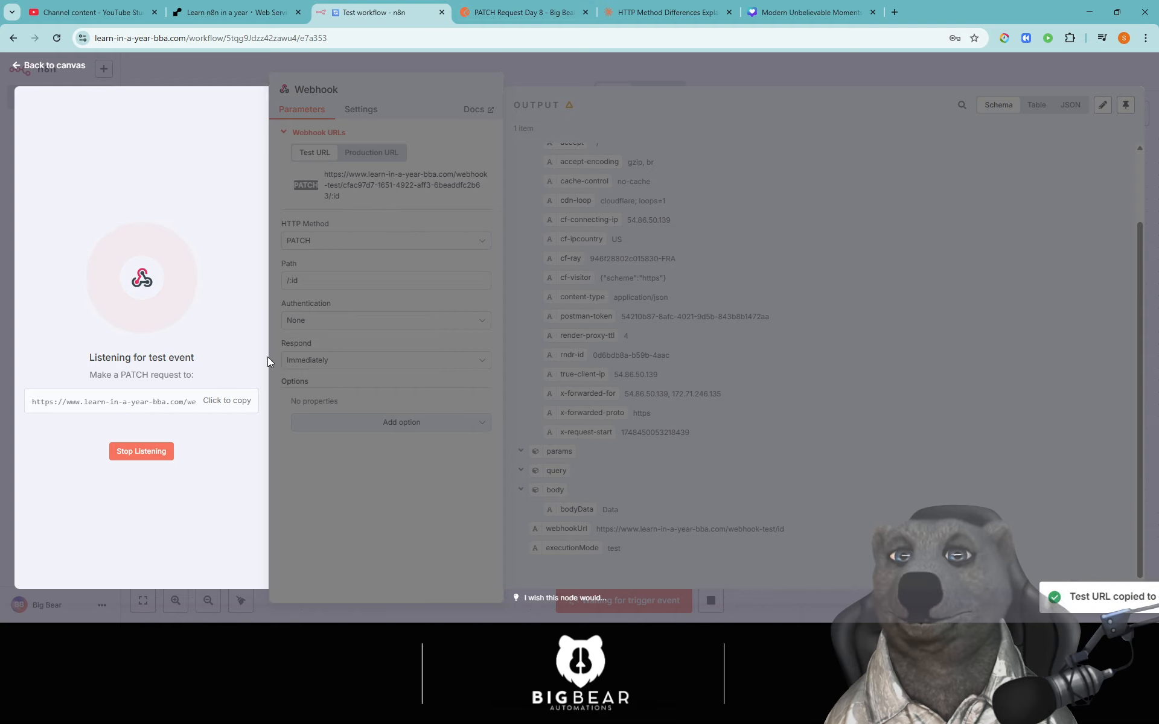
- Paste the new URL into the PATCH request, ending it in /:patchid, and send it
left_click(461, 15)
left_click(525, 155)
key("ctrl+a")
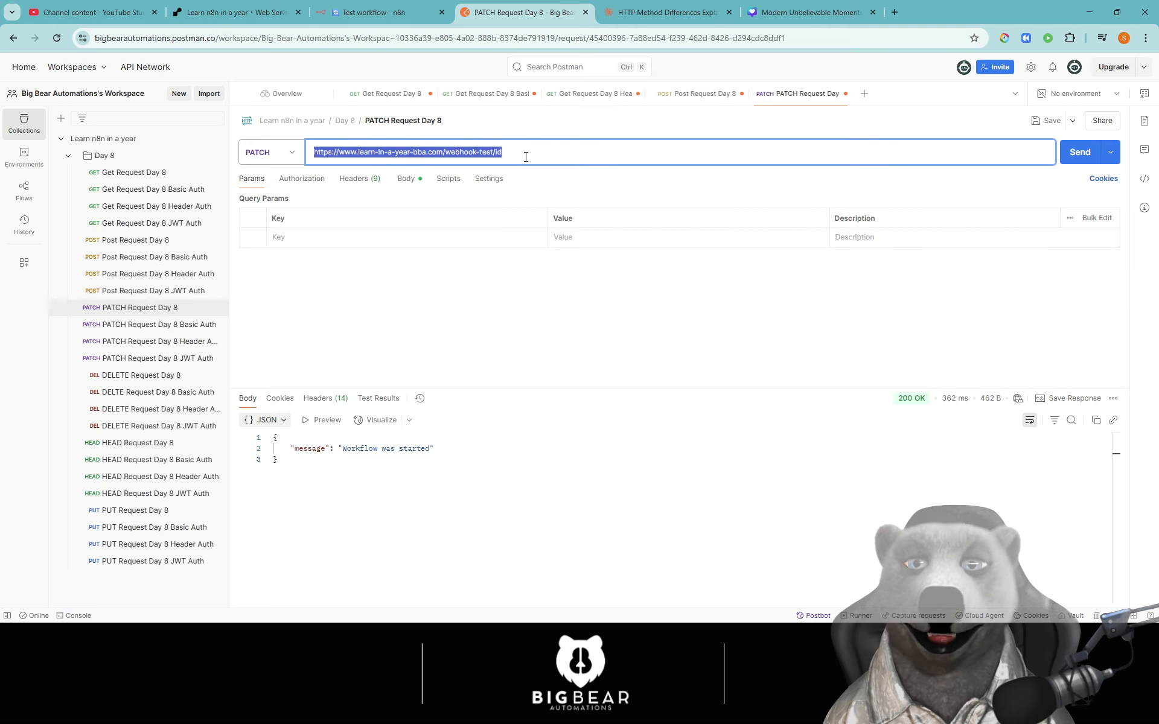
key("ctrl+v")
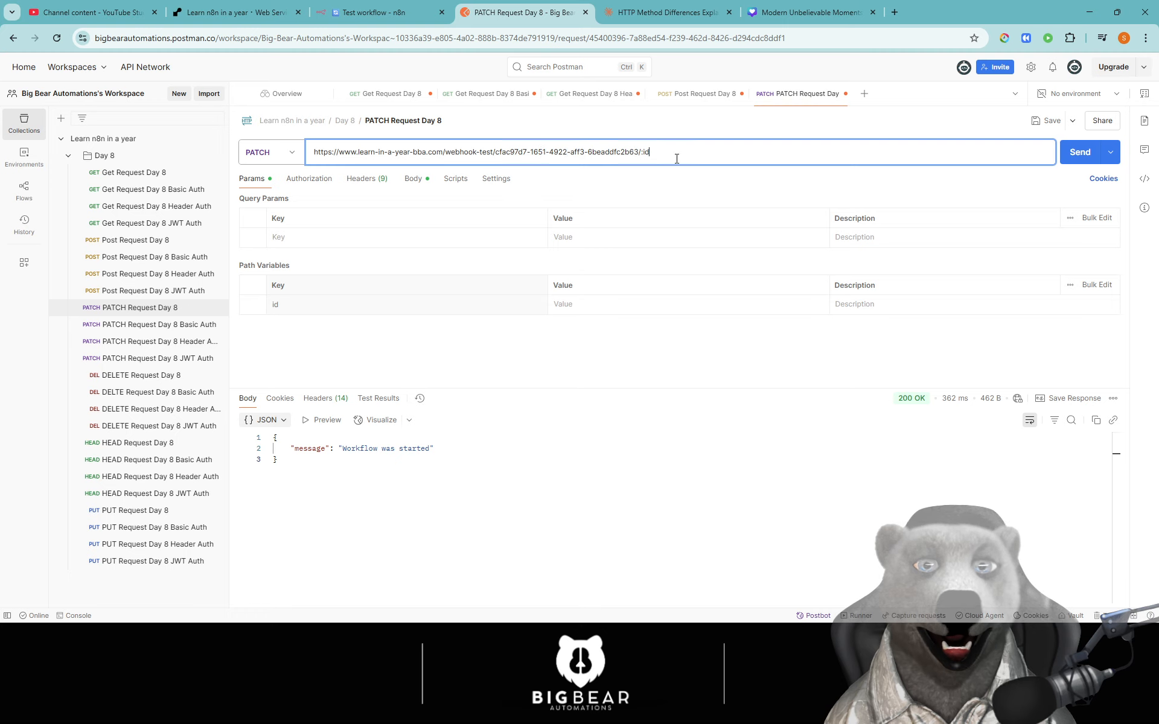
key("BackSpace")
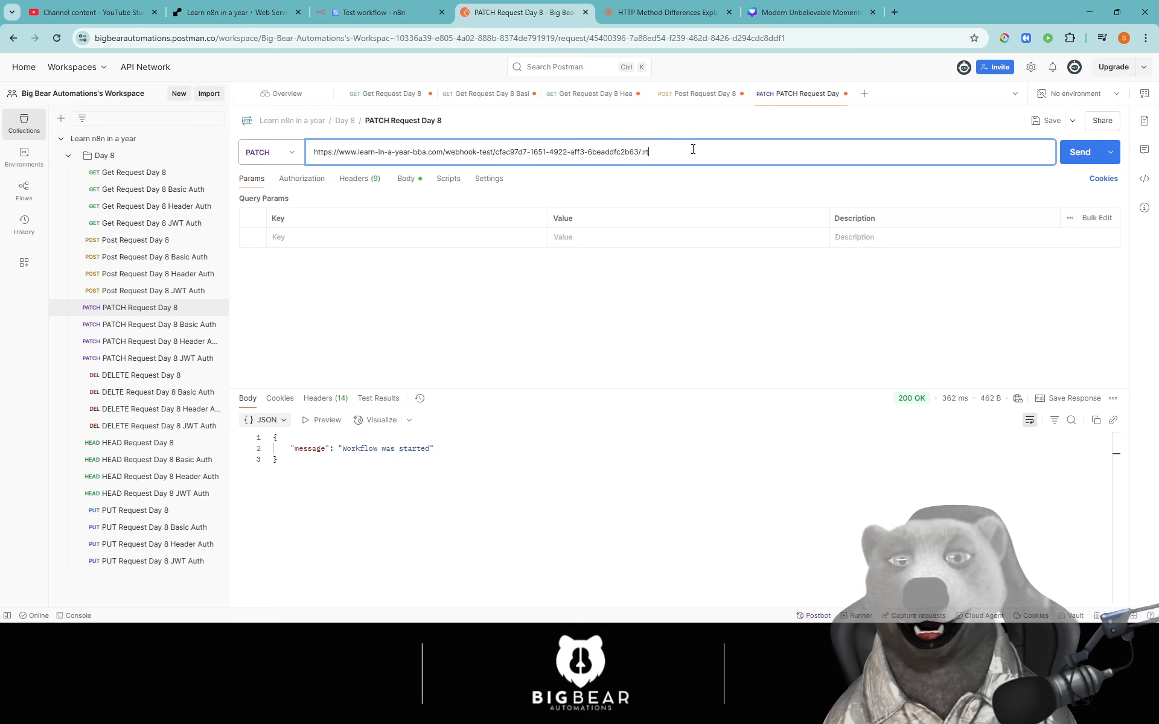
type("i")
key("BackSpace")
type("patchid")
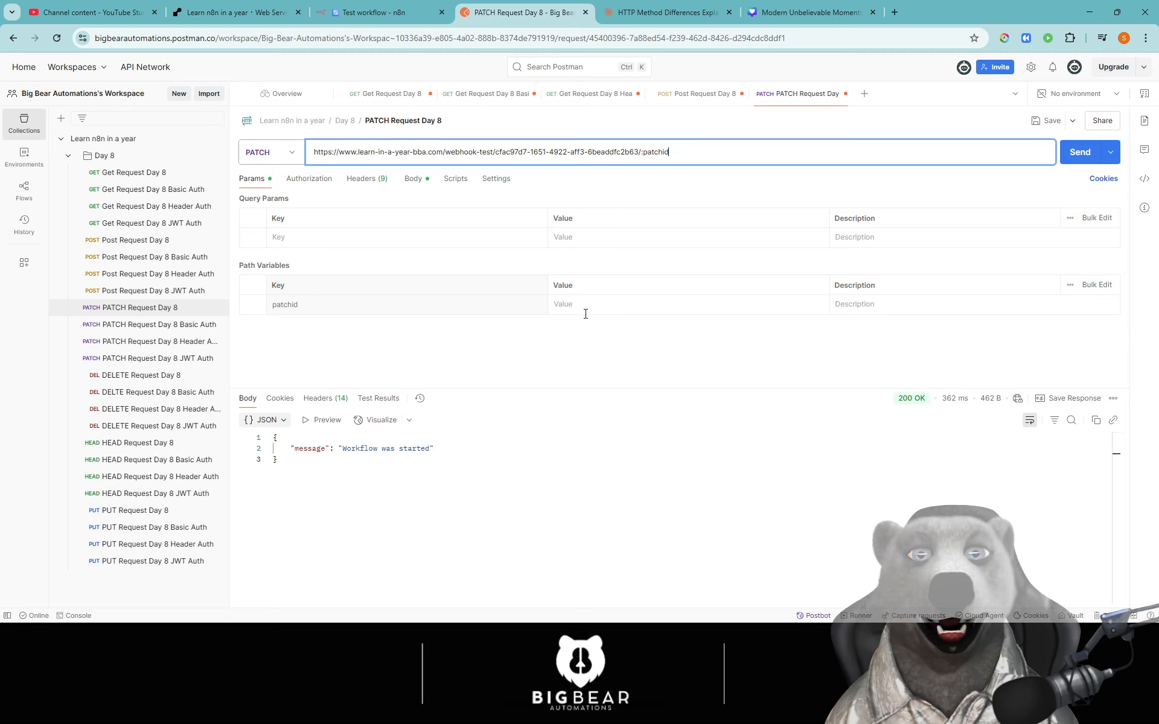
left_click(566, 328)
left_click(1080, 152)
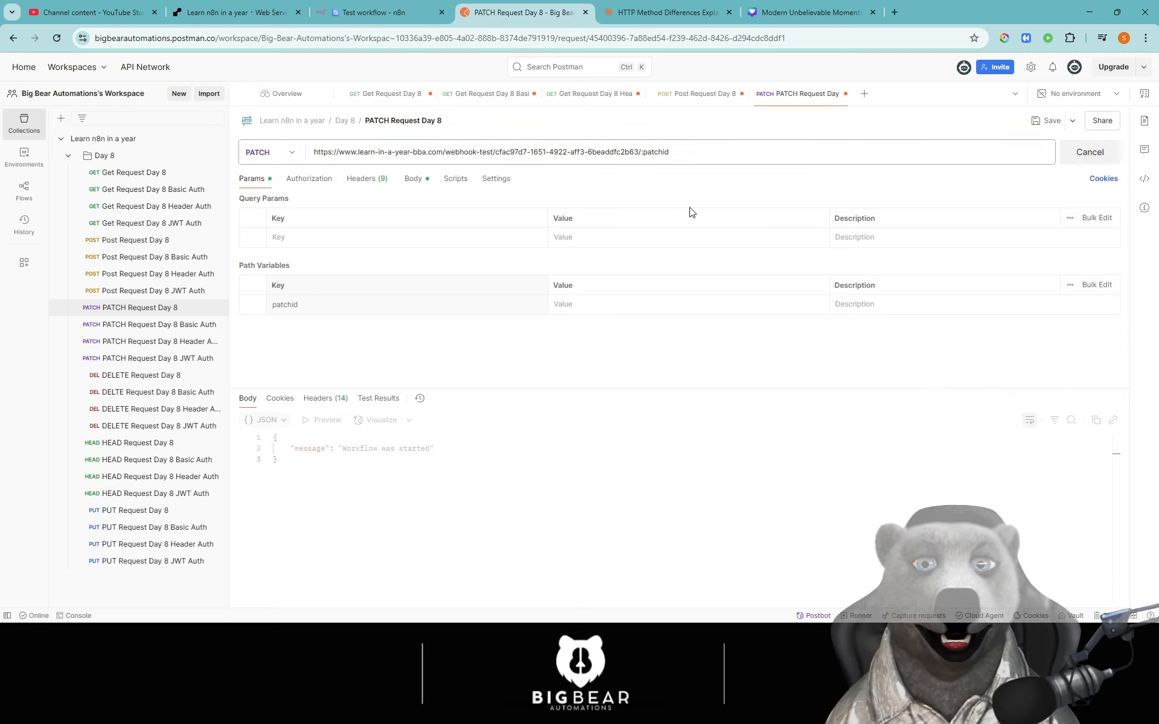
- Inspect the params and body entries in the Webhook output, then return to the PATCH request
key("ctrl+Page_Up")
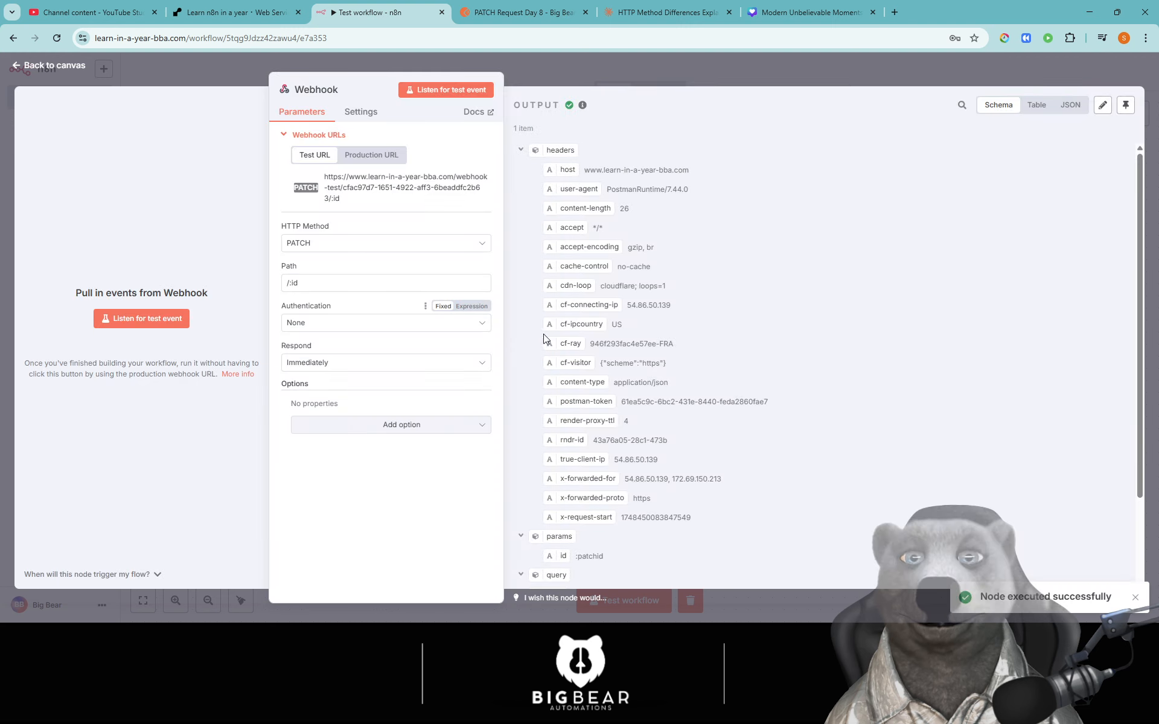
scroll(608, 548, "down", 2)
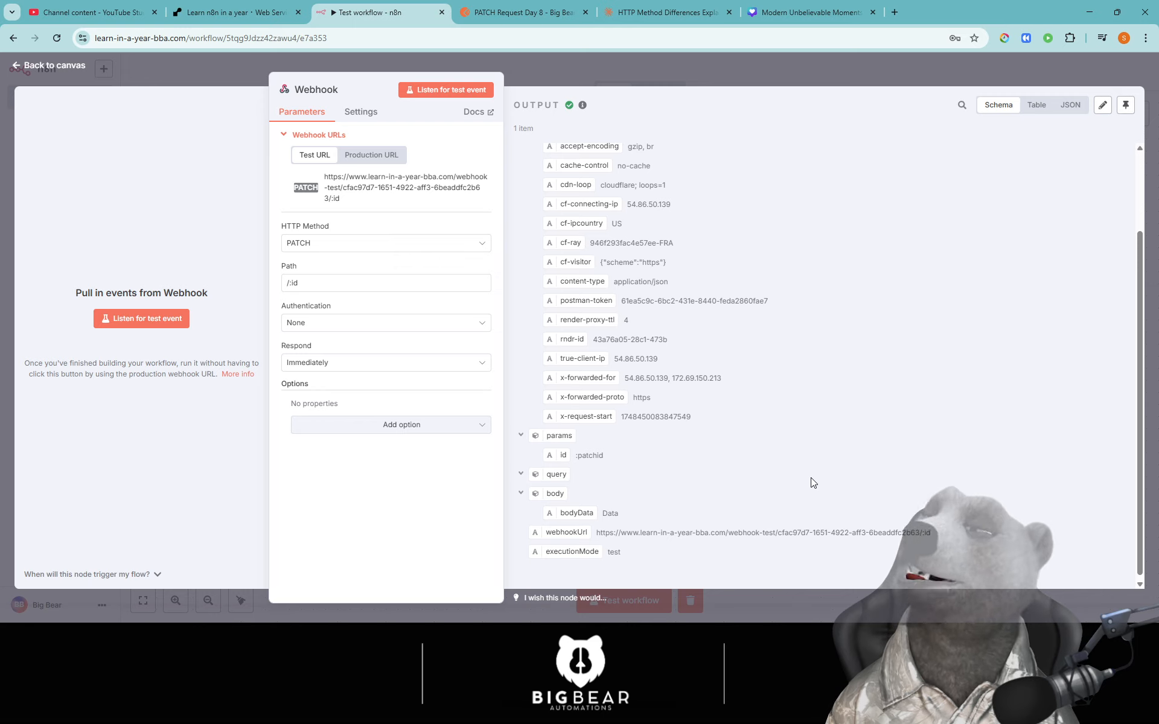
scroll(601, 489, "down", 1)
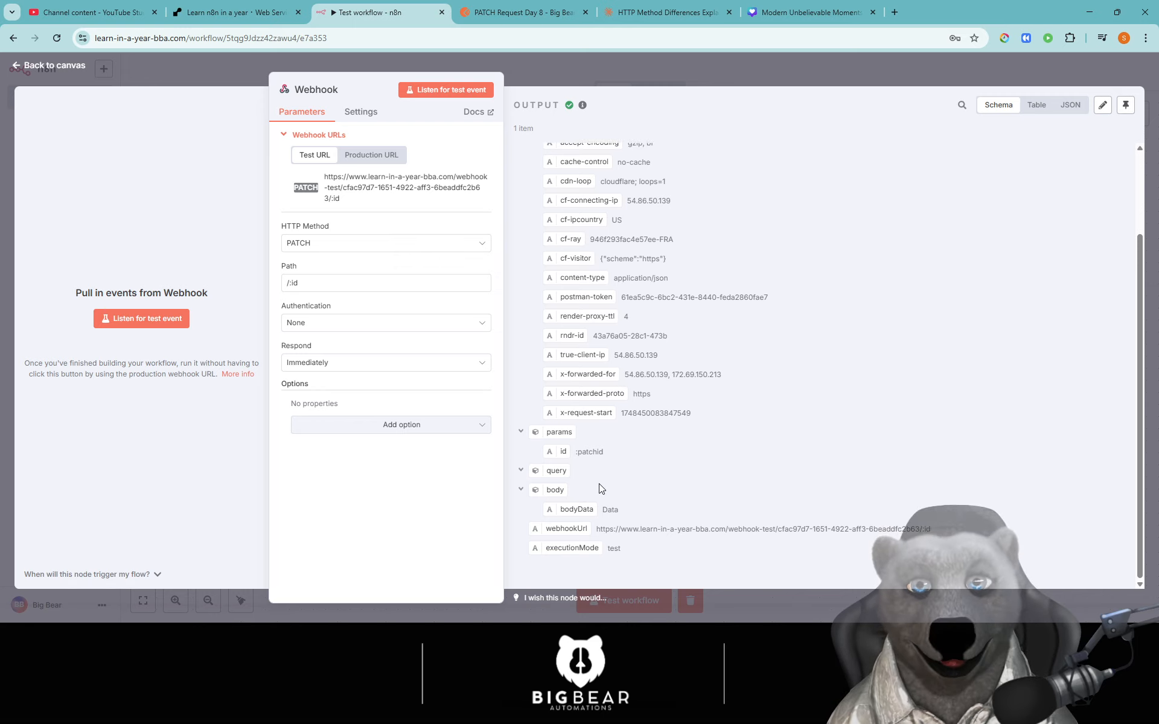
left_click(518, 12)
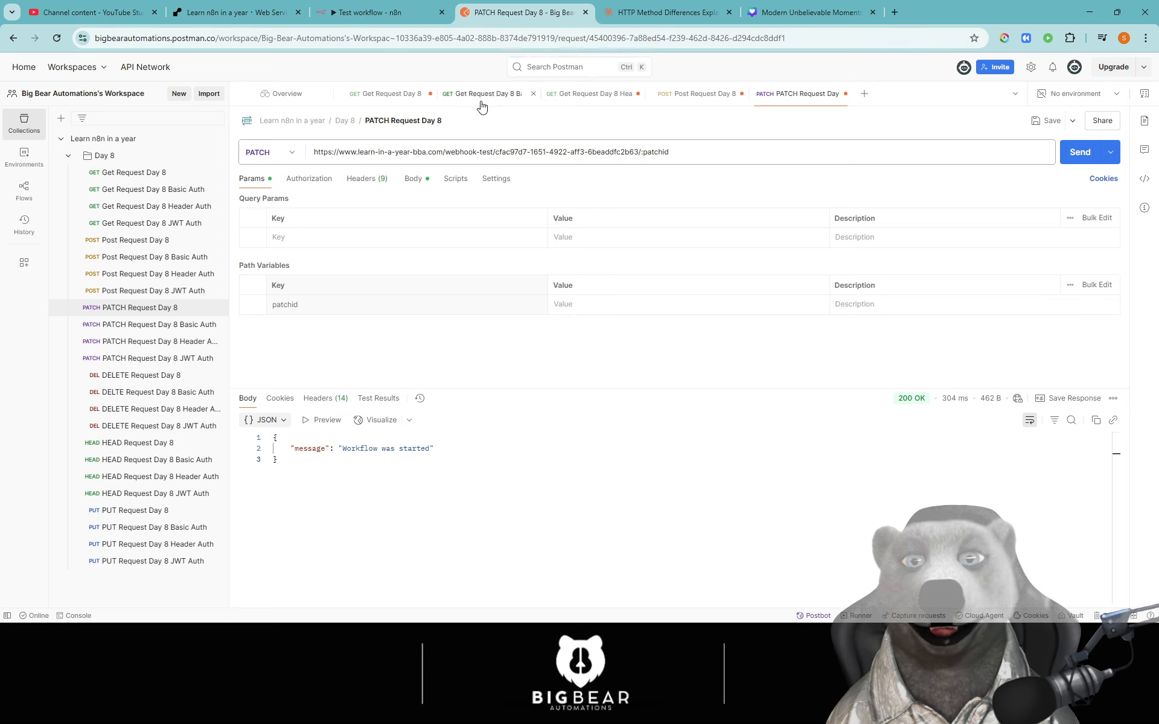
- Add a "data": "change this please" field after bodyData in Postman's PATCH request body
key("ctrl+a")
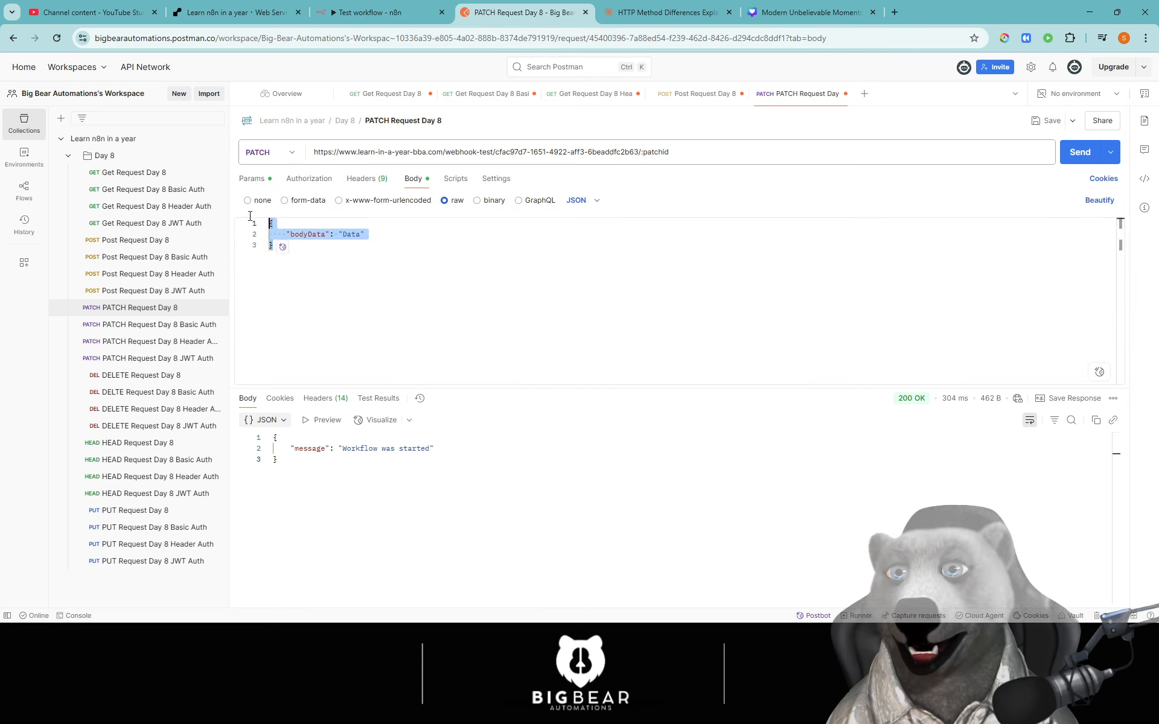
left_click(434, 276)
left_click(400, 236)
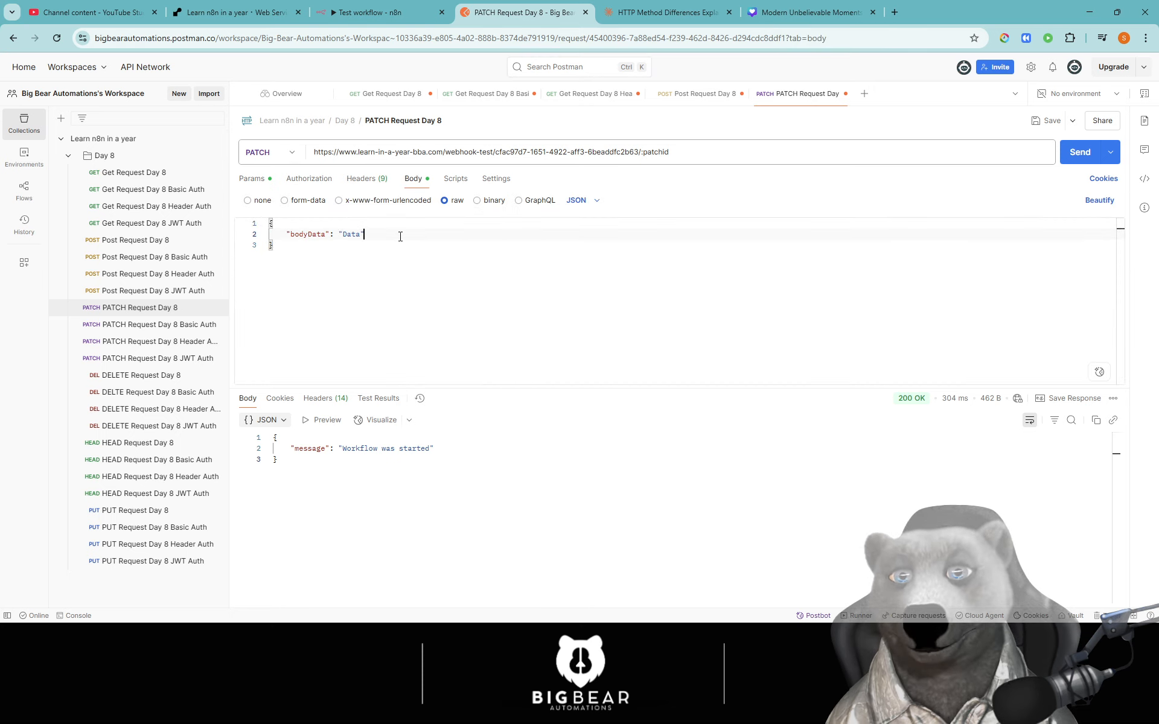
key("Return")
type("\",")
type("data")
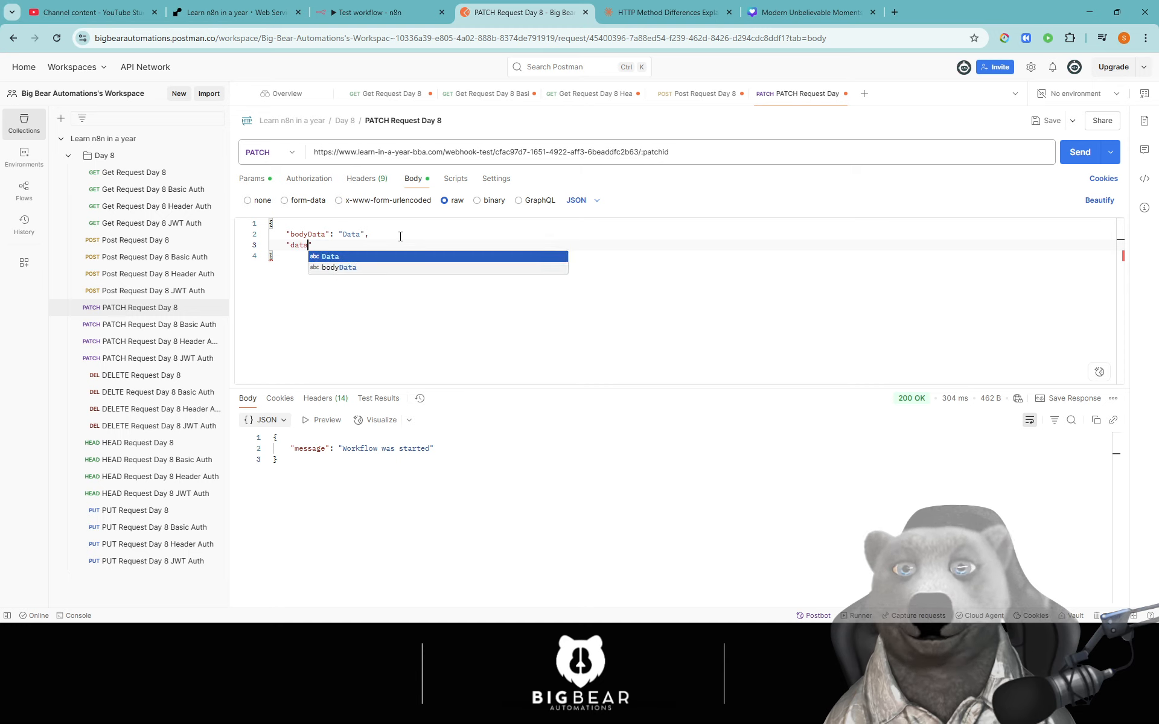
type("\": \"c")
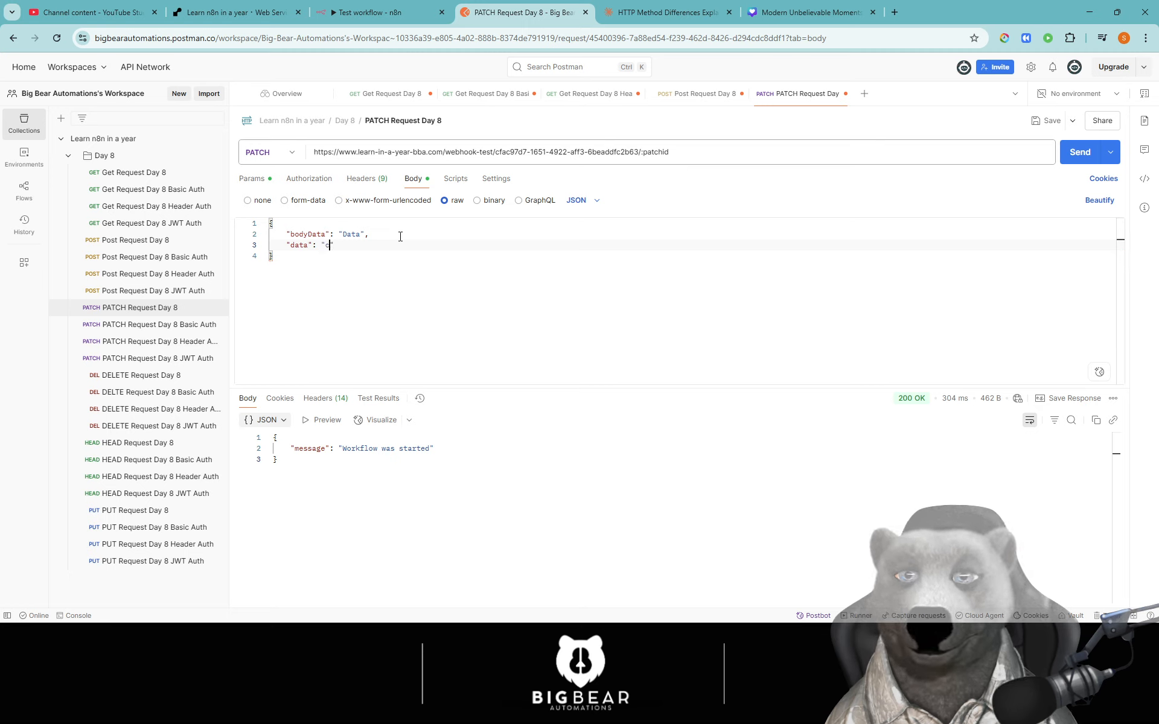
type("hagne")
key("BackSpace")
key("BackSpace")
type("nge")
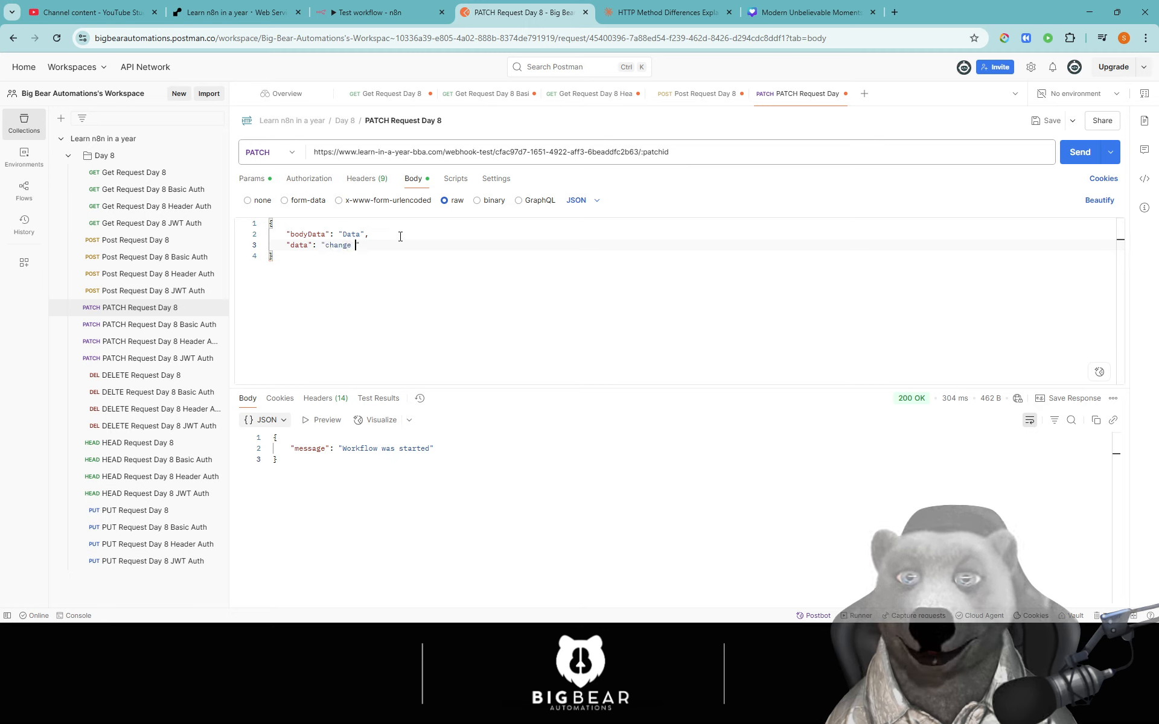
type(" th")
key("BackSpace")
key("BackSpace")
type("this p")
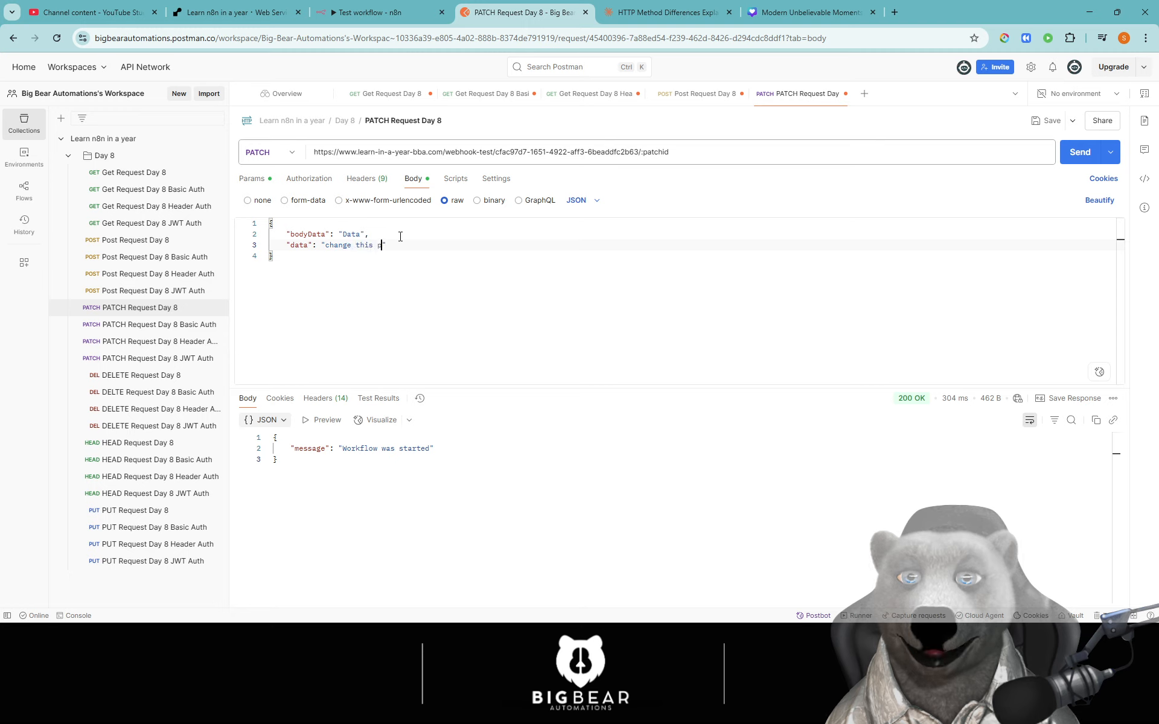
type("lease")
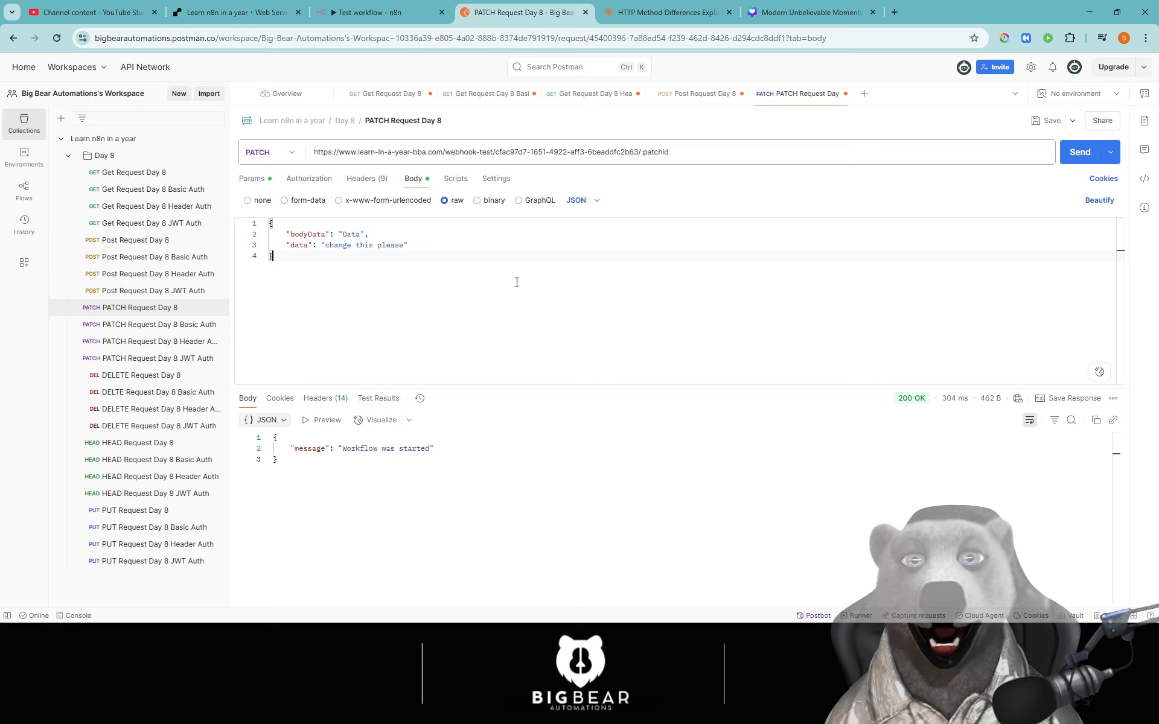
- Resend the PATCH request while n8n listens for a test event and check both body fields in OUTPUT
left_click(1080, 152)
left_click(374, 12)
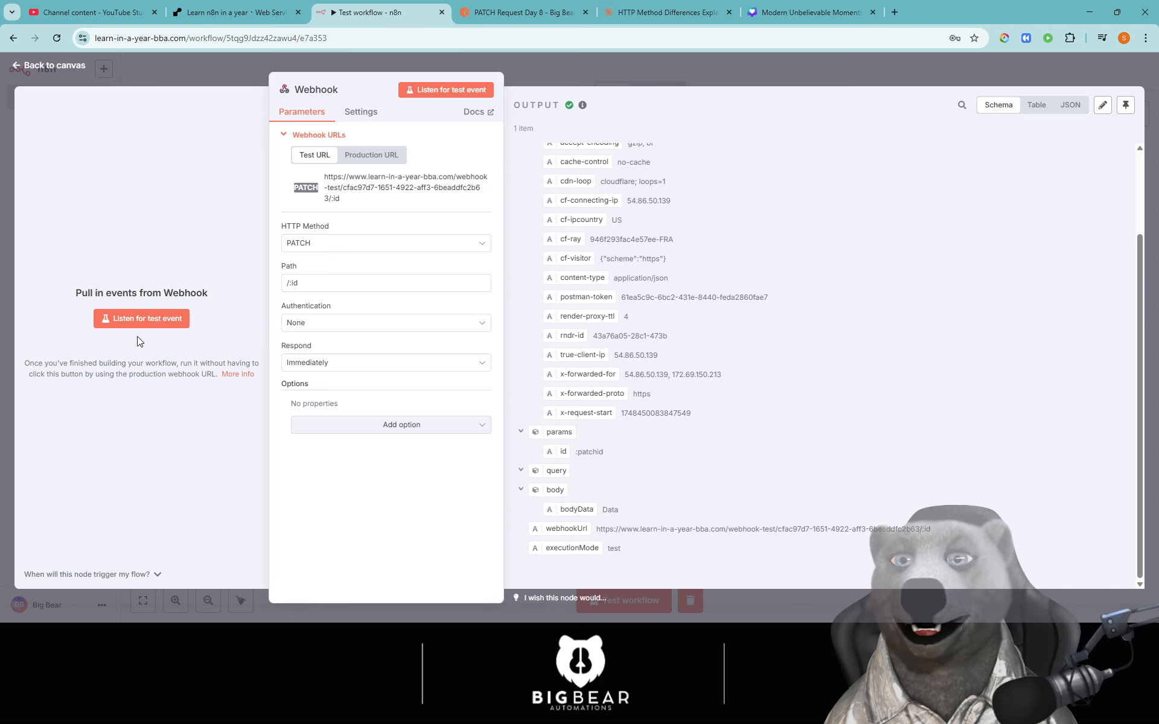
left_click(141, 318)
left_click(519, 12)
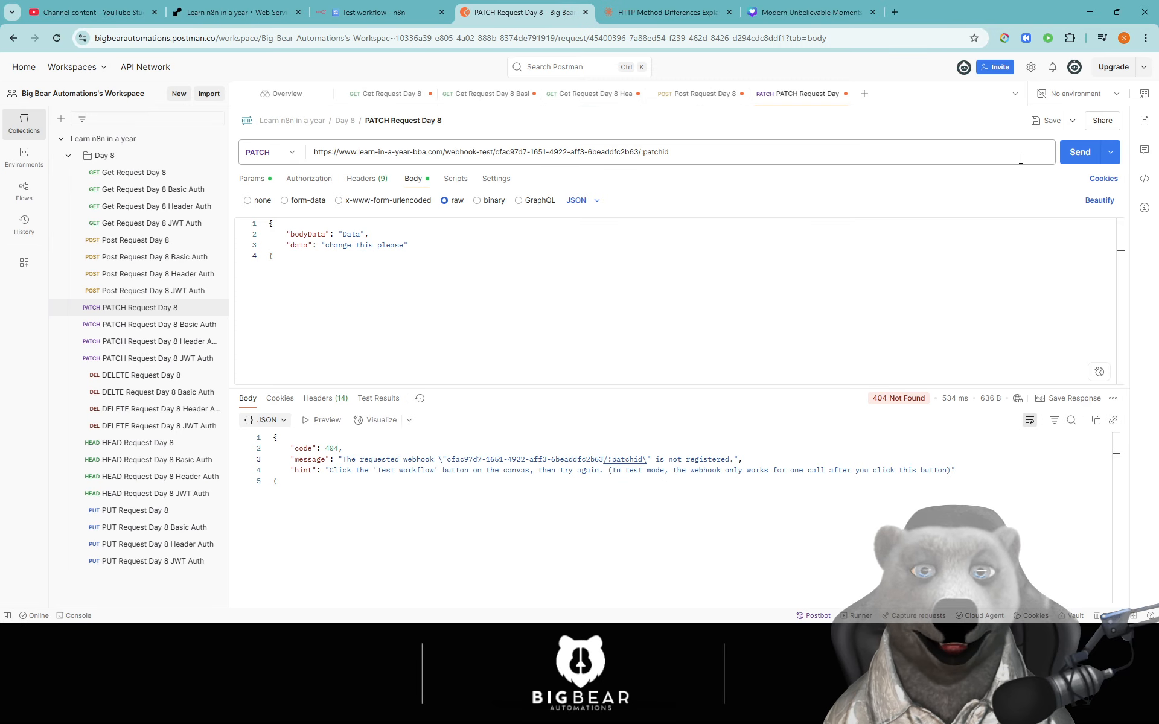
left_click(1077, 152)
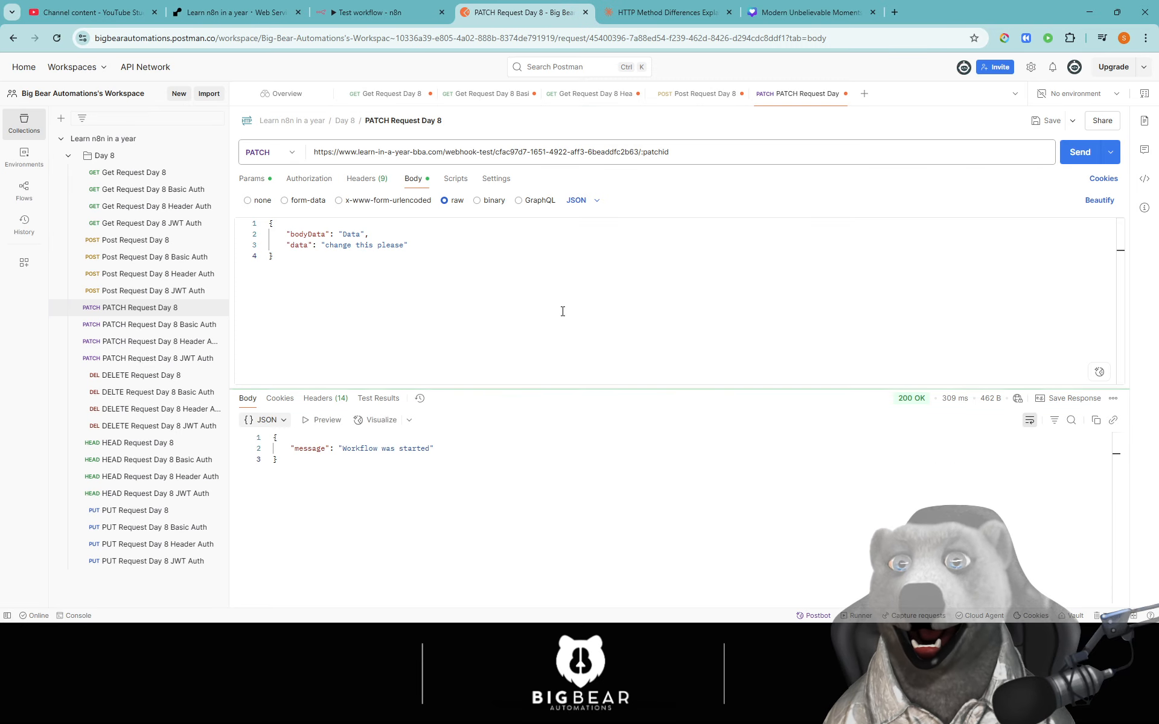
left_click(374, 12)
scroll(658, 355, "down", 5)
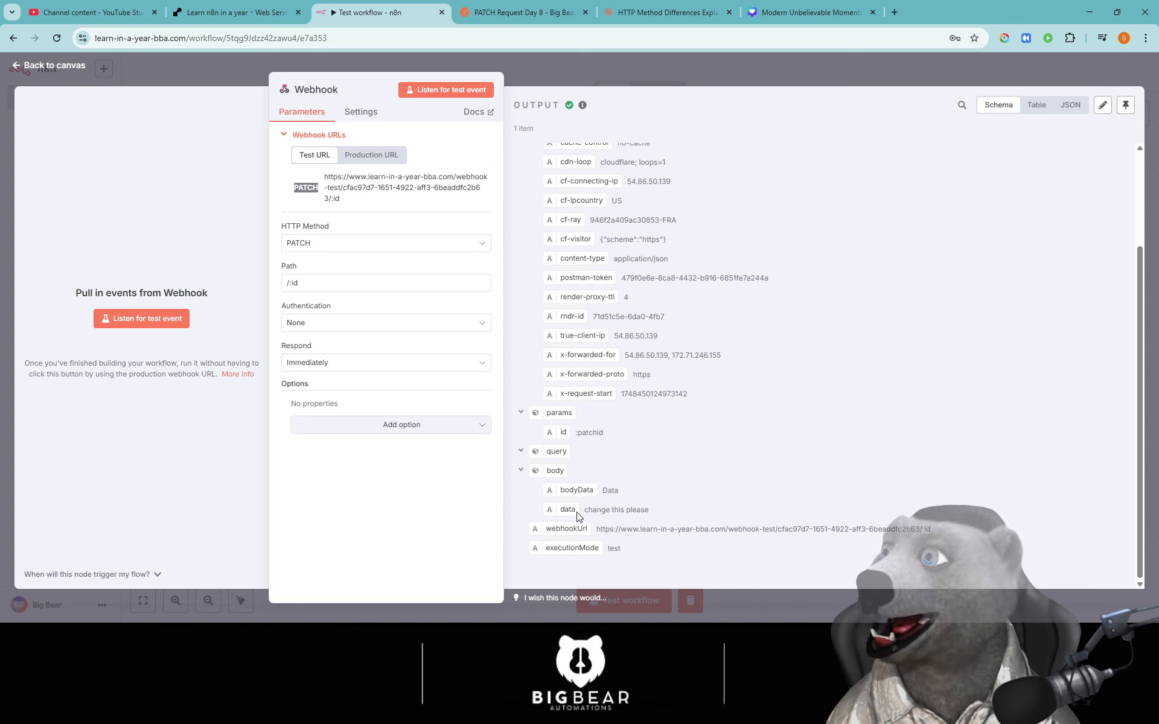
- Change the webhook's HTTP method from PATCH to DELETE, comparing with Postman's requests
left_click(358, 246)
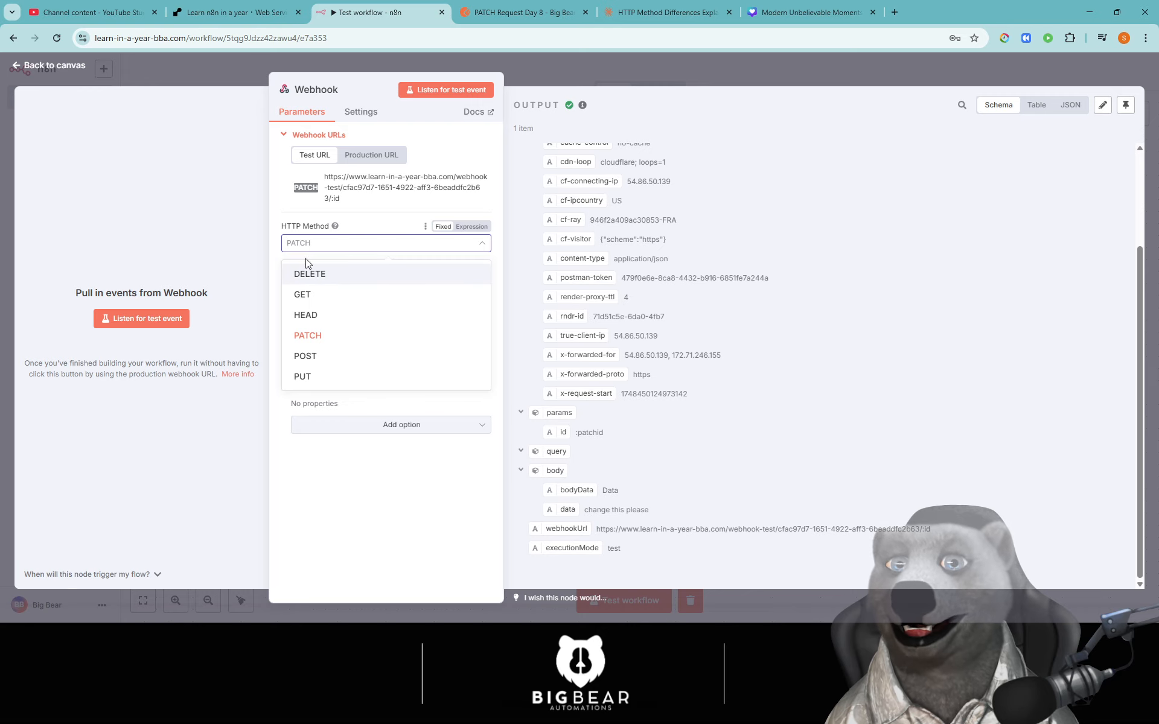
left_click(512, 5)
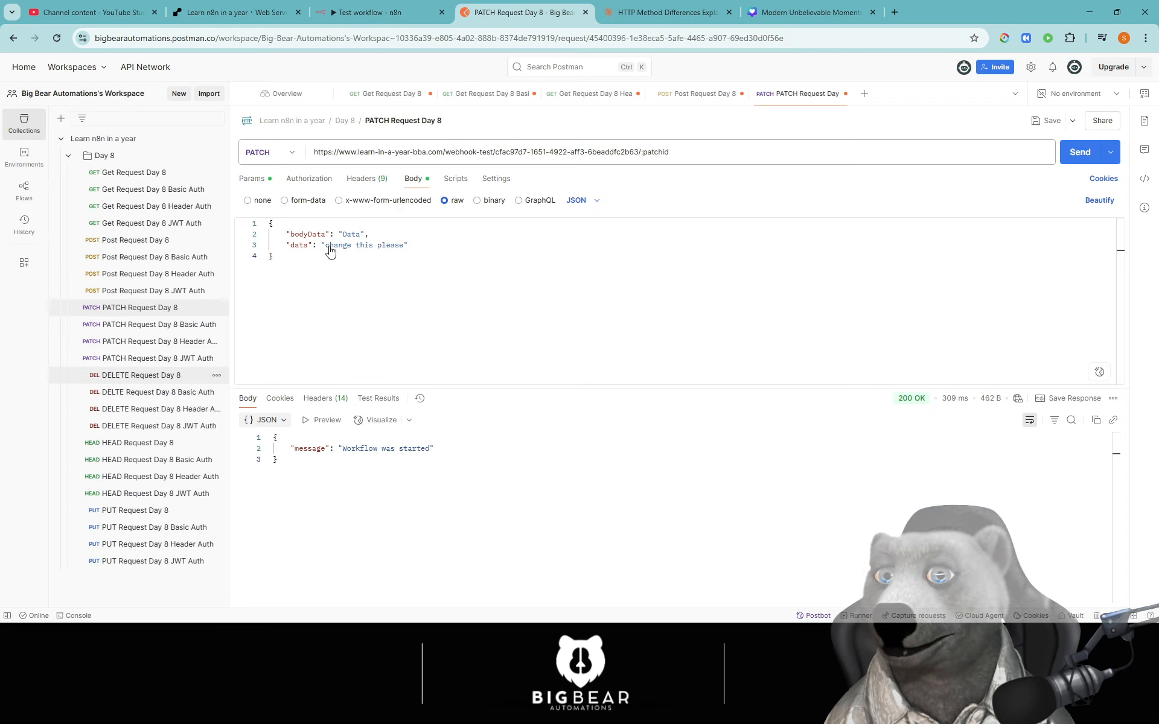
left_click(396, 6)
left_click(332, 269)
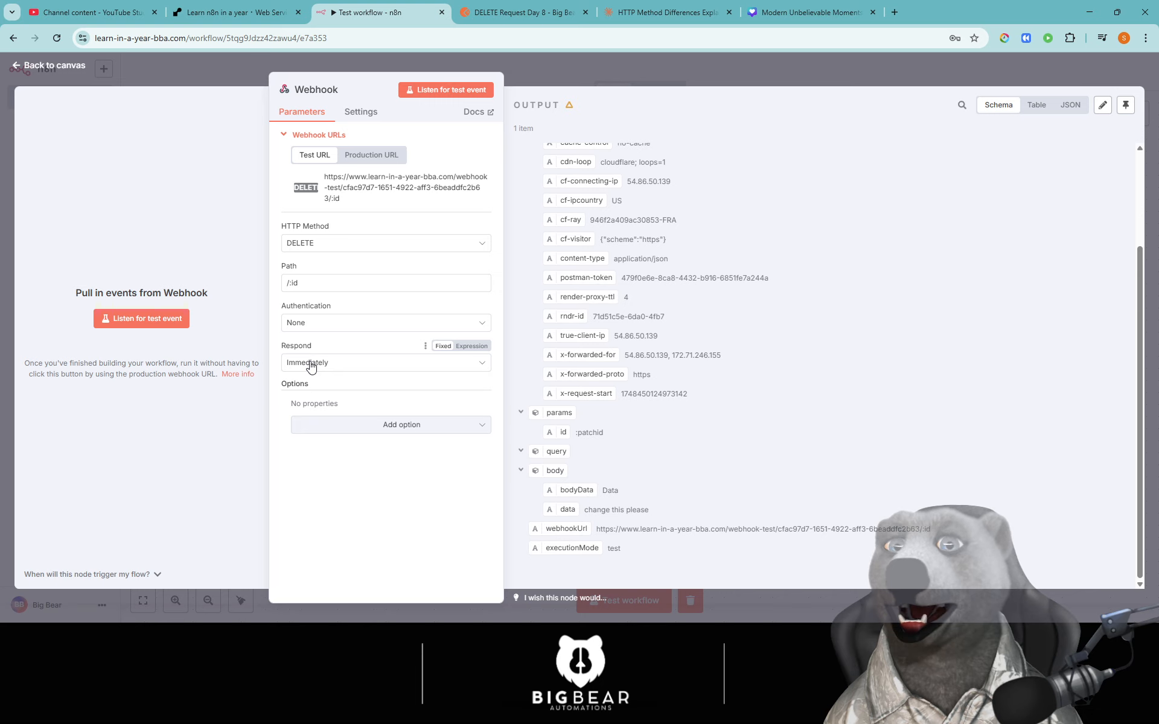
left_click(501, 8)
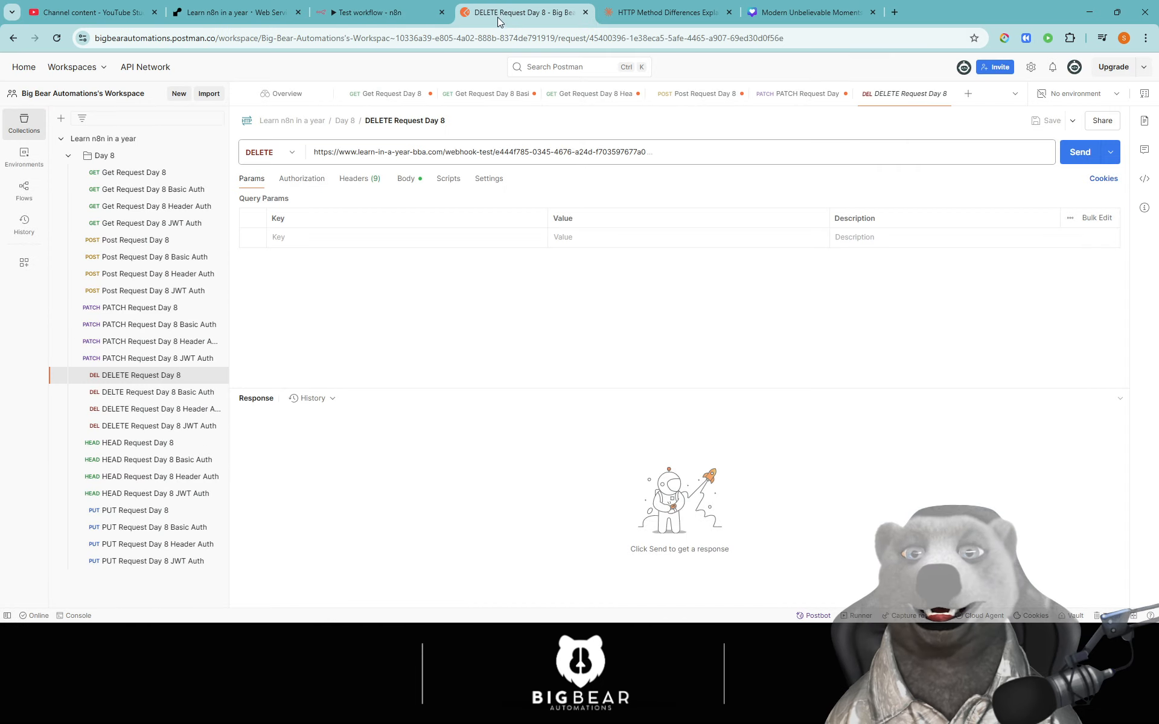
left_click(420, 18)
- Switch the webhook method to PUT, then leave it set to HEAD
left_click(370, 246)
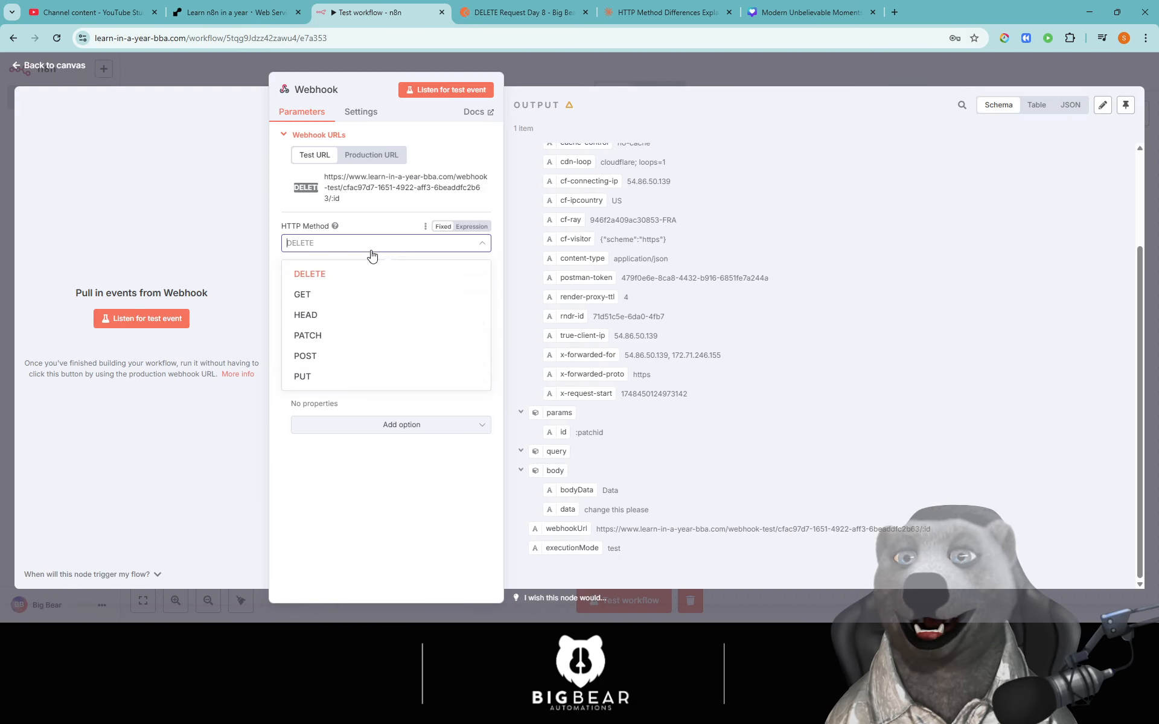
left_click(332, 377)
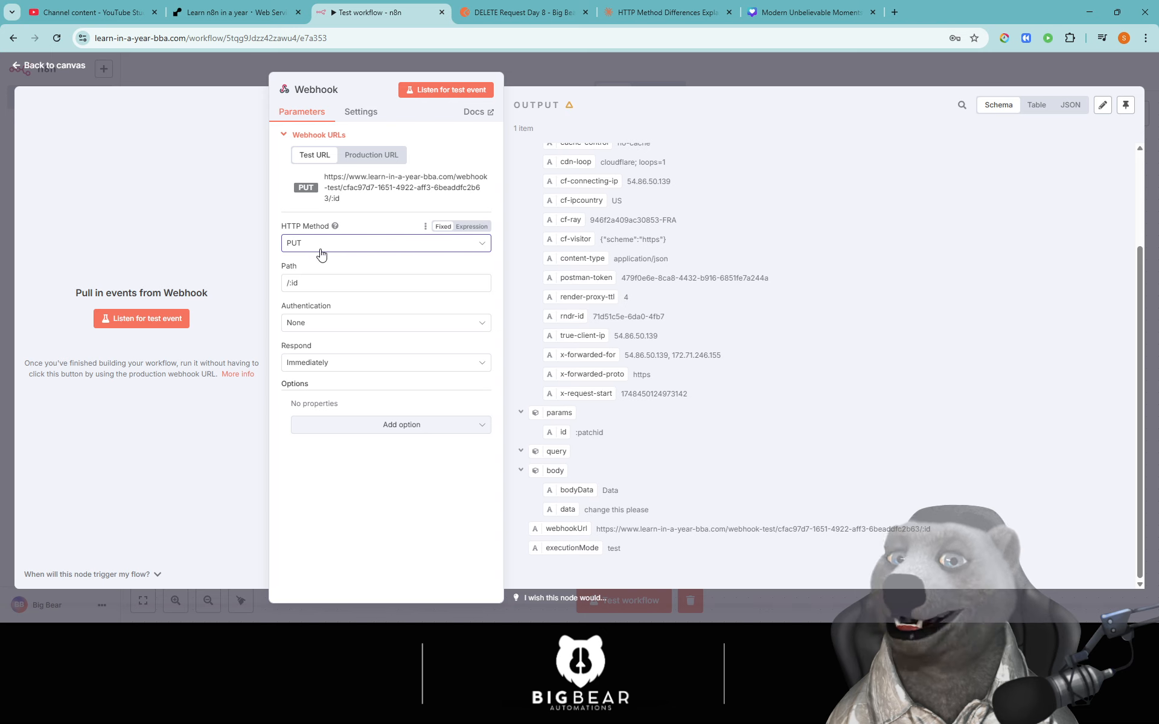
left_click(489, 12)
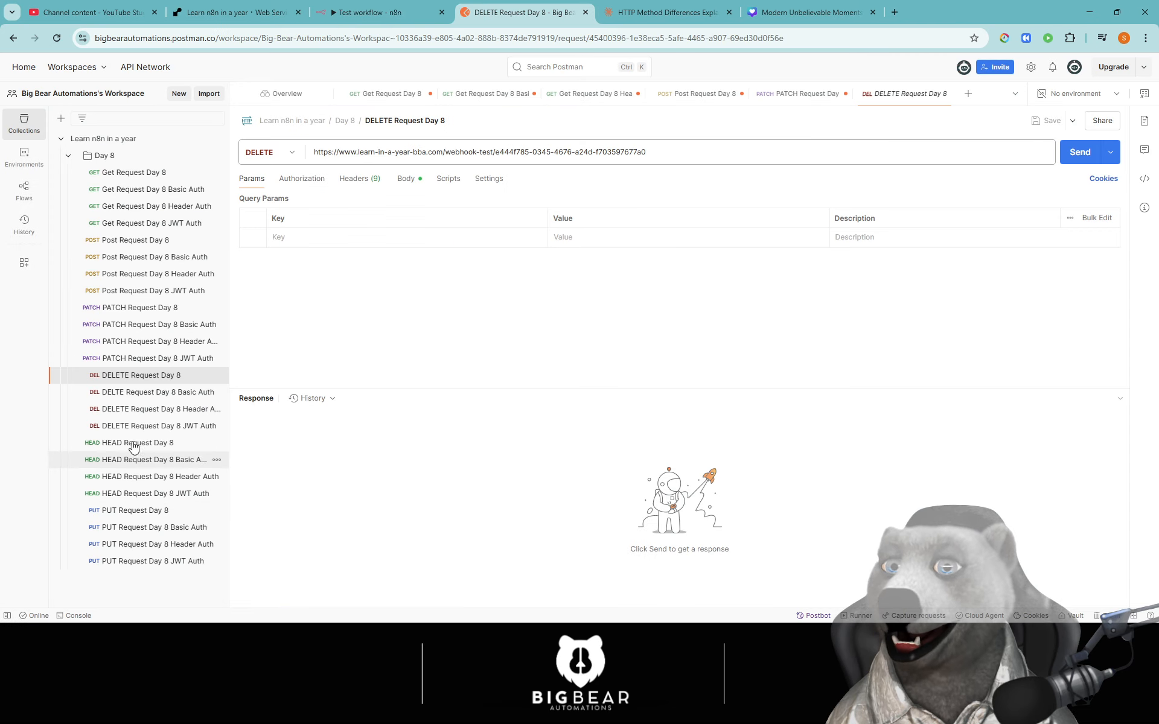
left_click(388, 11)
left_click(332, 317)
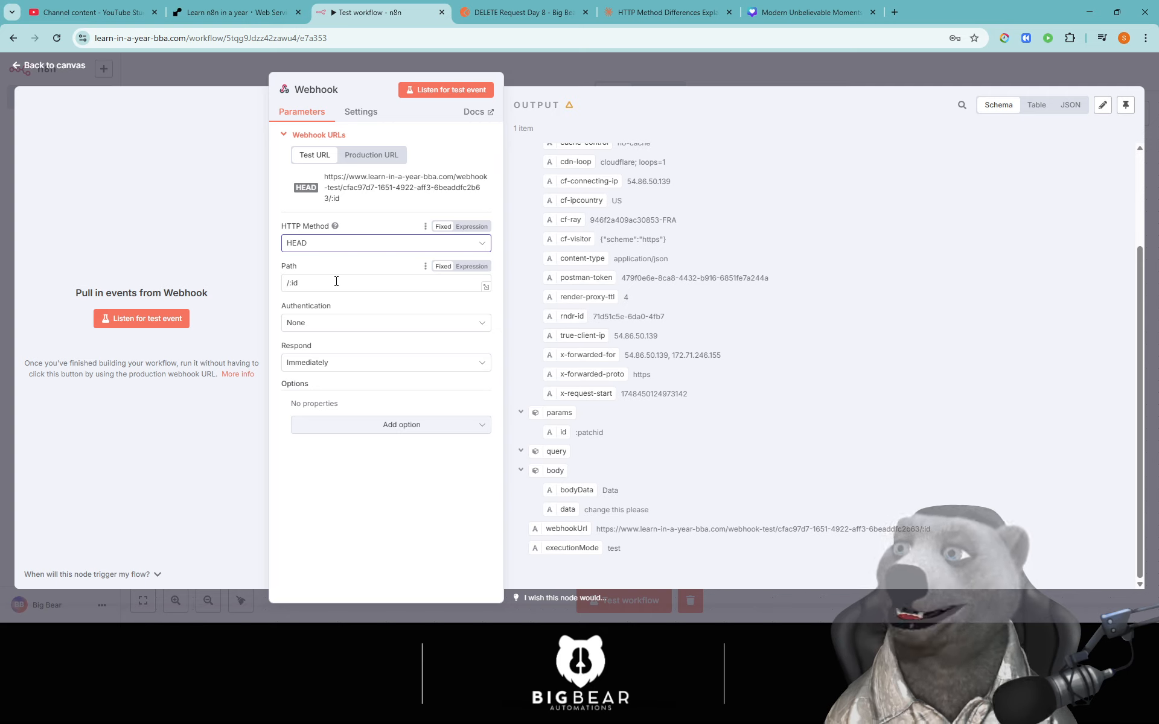
left_click(361, 114)
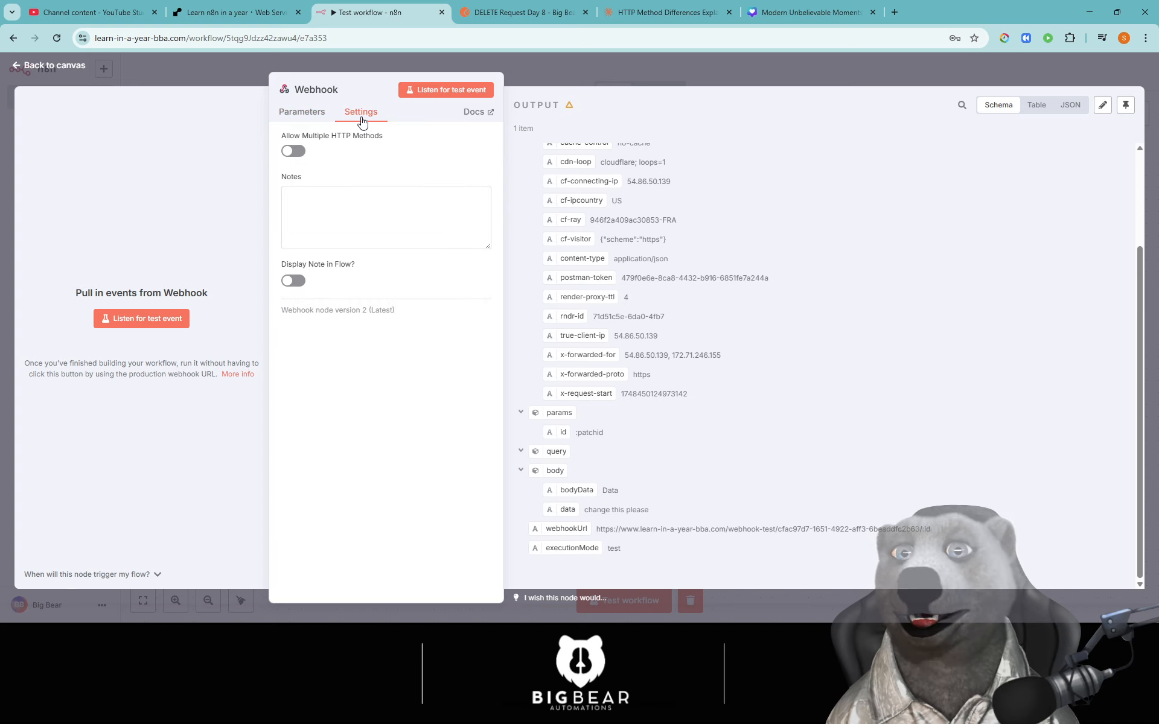
- Turn on Allow Multiple HTTP Methods and select DELETE and GET as accepted methods
left_click(294, 151)
left_click(302, 112)
left_click(357, 244)
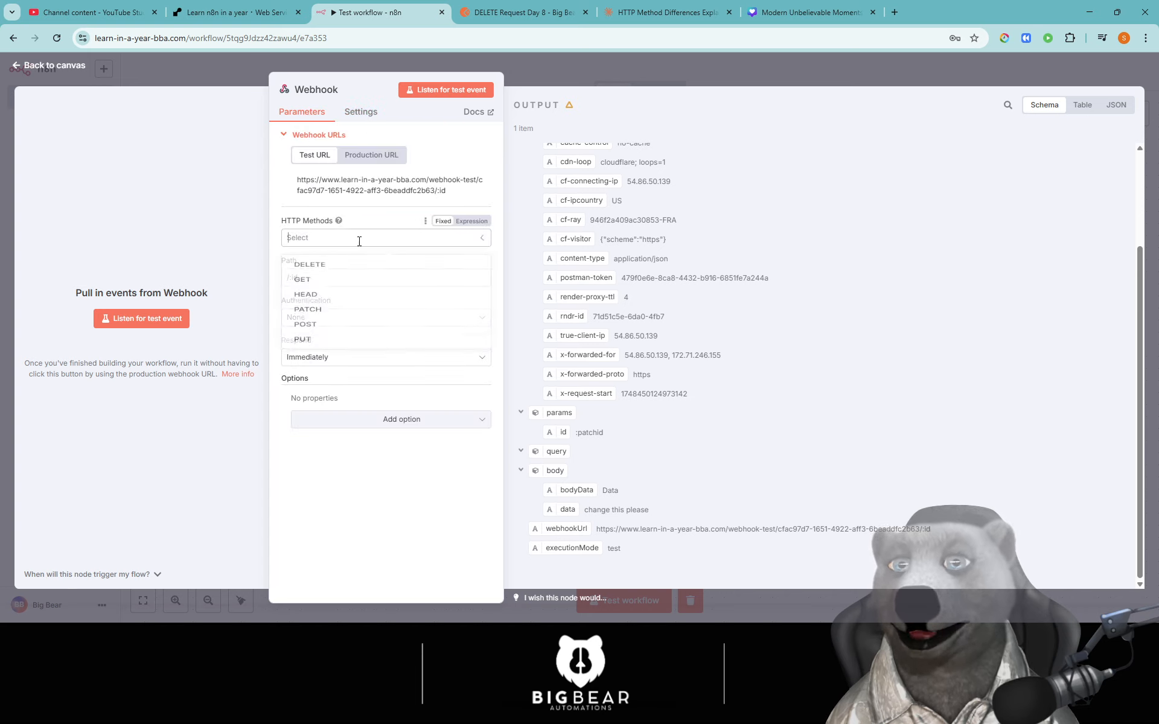
left_click(353, 275)
left_click(371, 248)
left_click(352, 250)
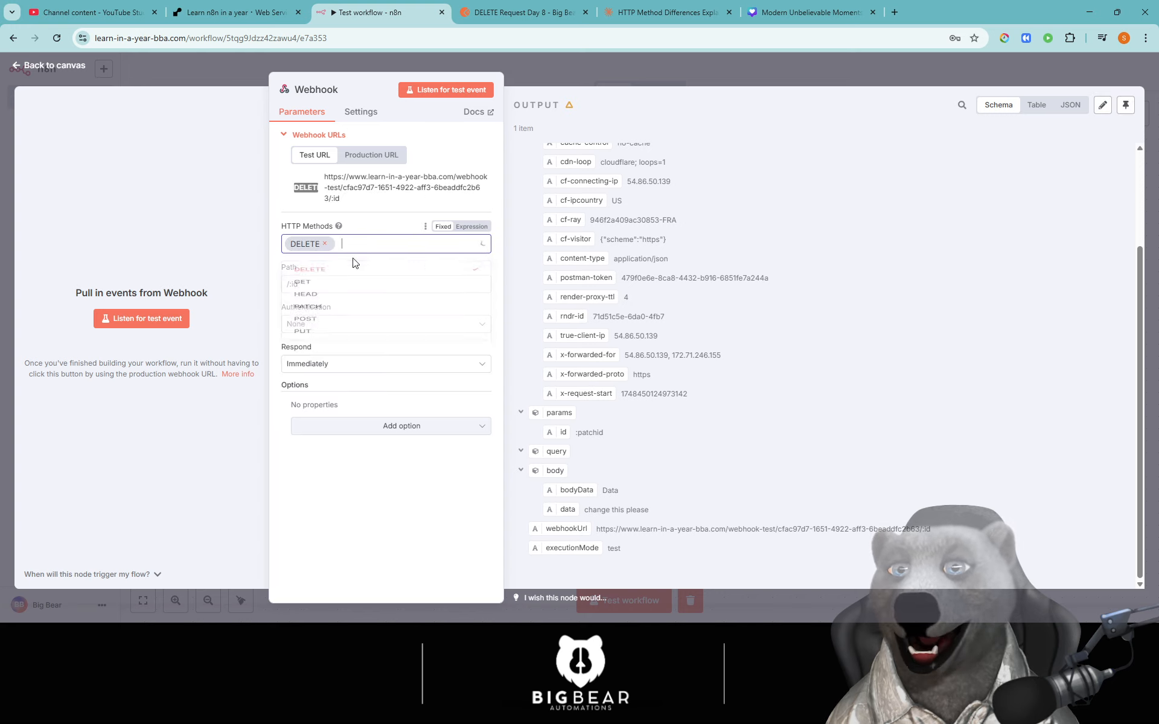
- Add HEAD, PATCH, POST and PUT to the webhook's accepted HTTP methods
left_click(336, 296)
left_click(389, 237)
left_click(389, 243)
left_click(356, 310)
left_click(361, 332)
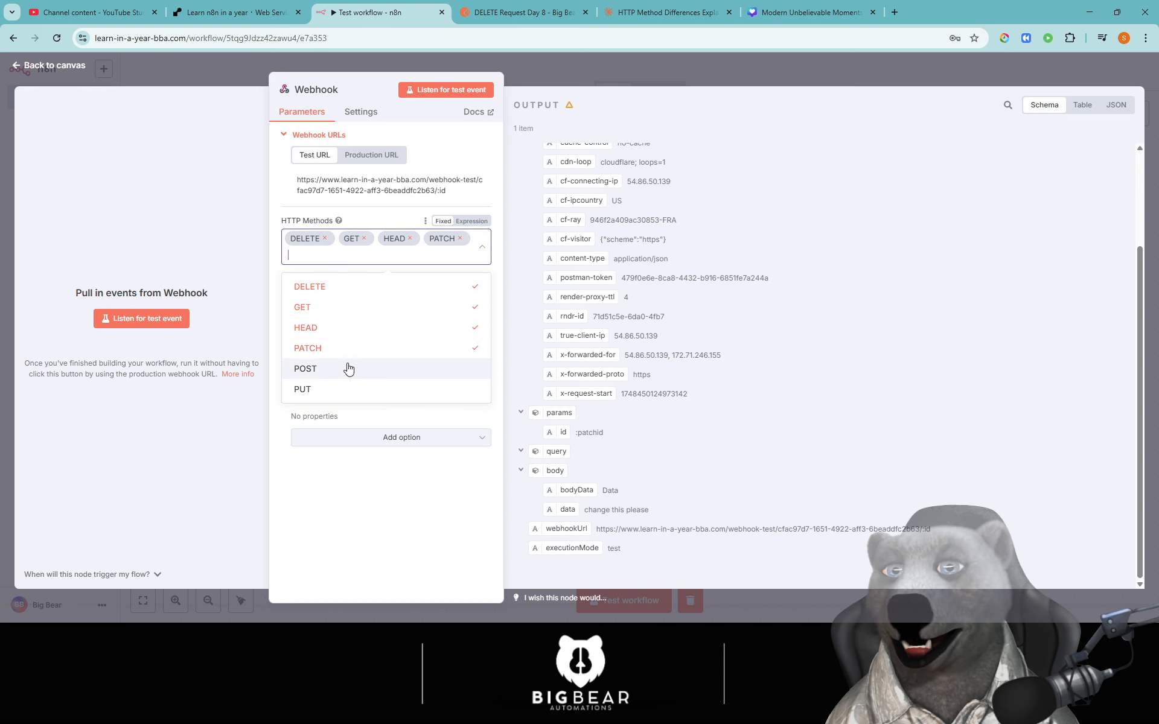
left_click(346, 368)
left_click(345, 390)
left_click(404, 480)
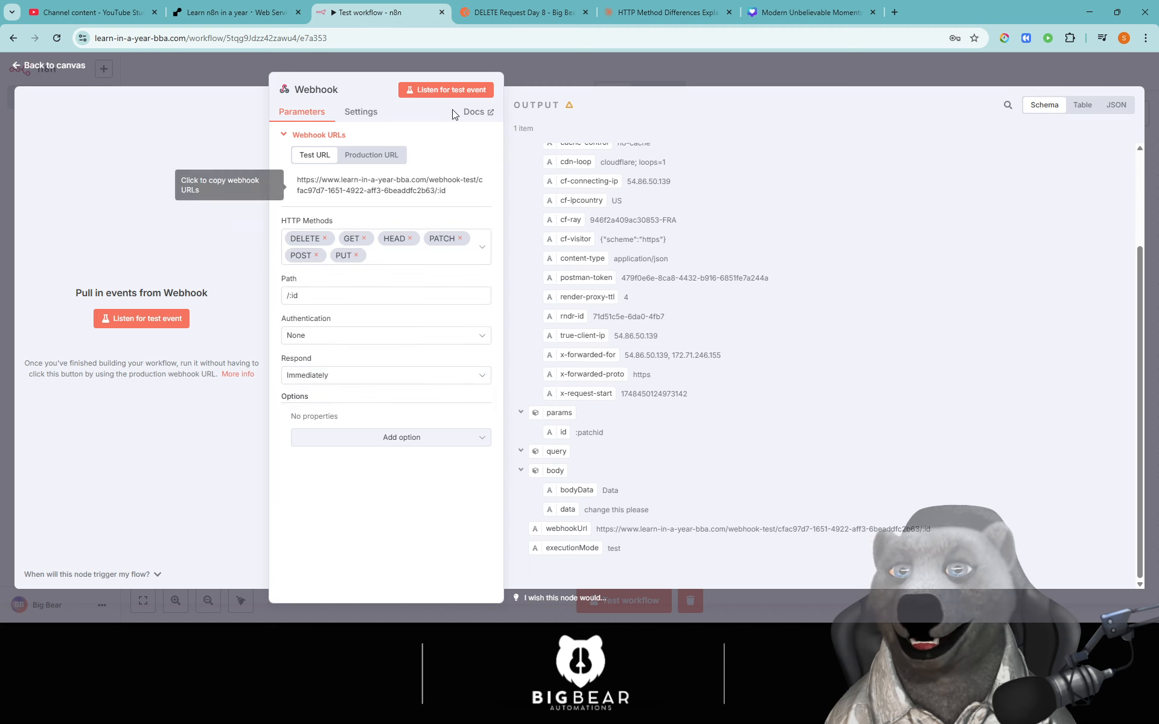
- Return to the canvas and recentre the Webhook node showing its six method outputs
left_click(570, 61)
scroll(581, 342, "down", 3)
scroll(582, 342, "right", 3)
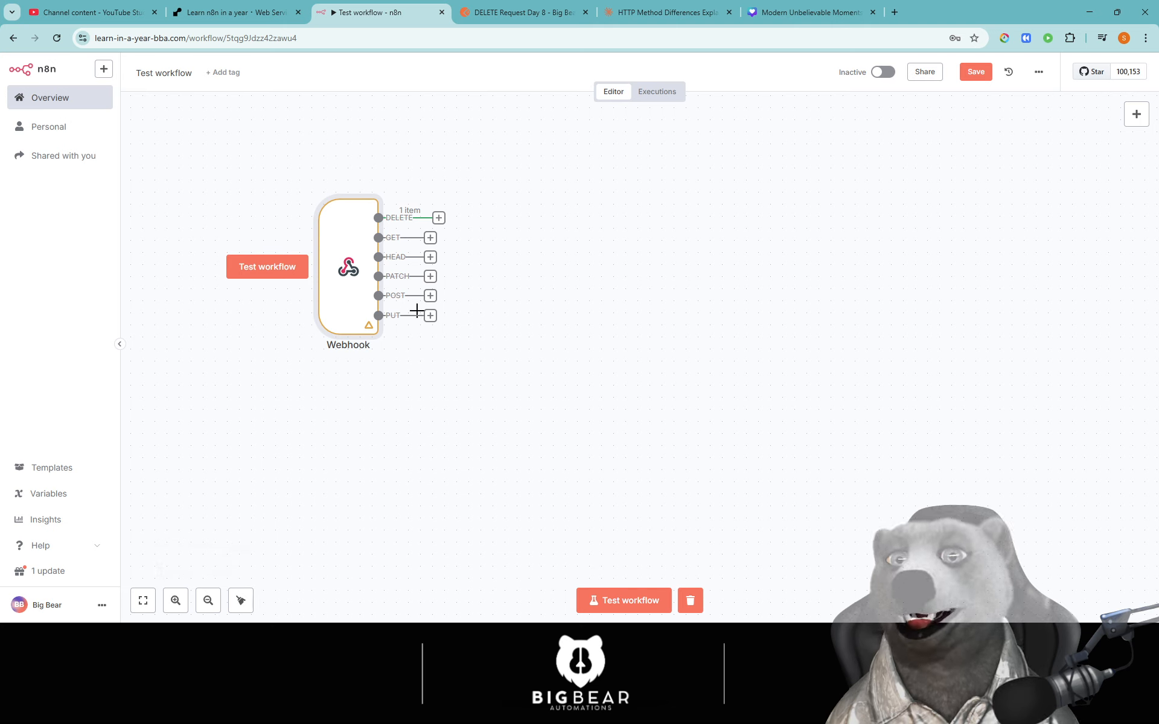
left_click_drag(469, 328, 490, 358)
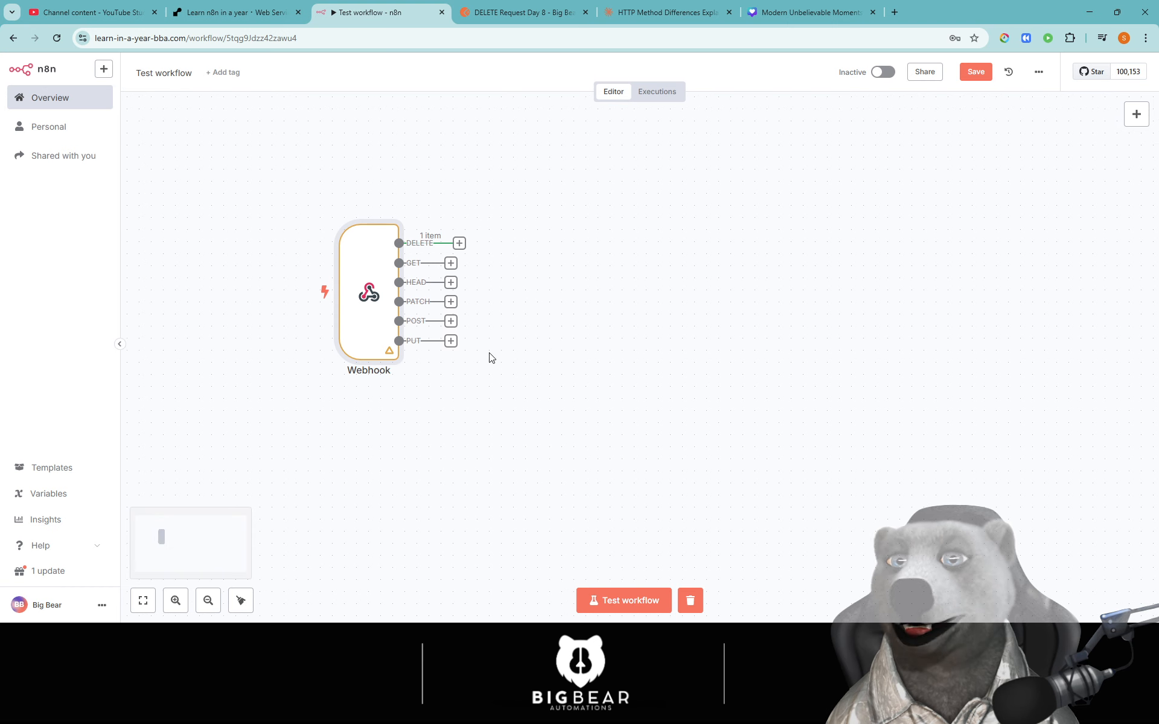
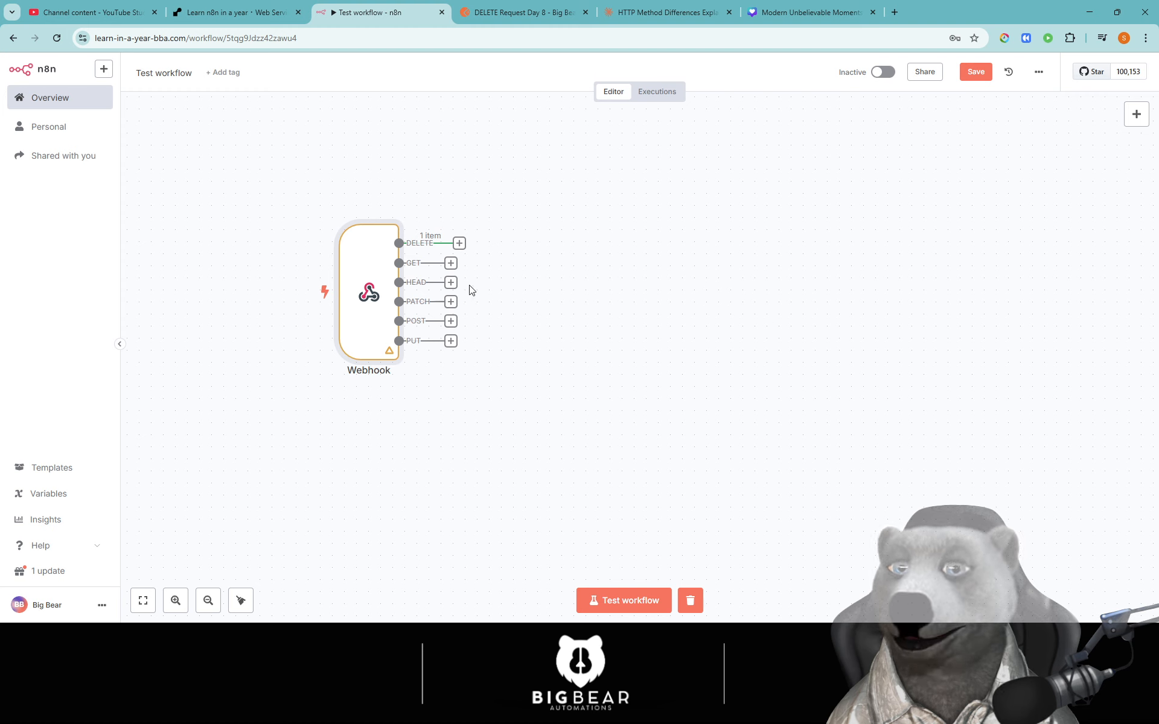
- Attach a Respond to Webhook node to the Webhook's DELETE output
left_click(458, 243)
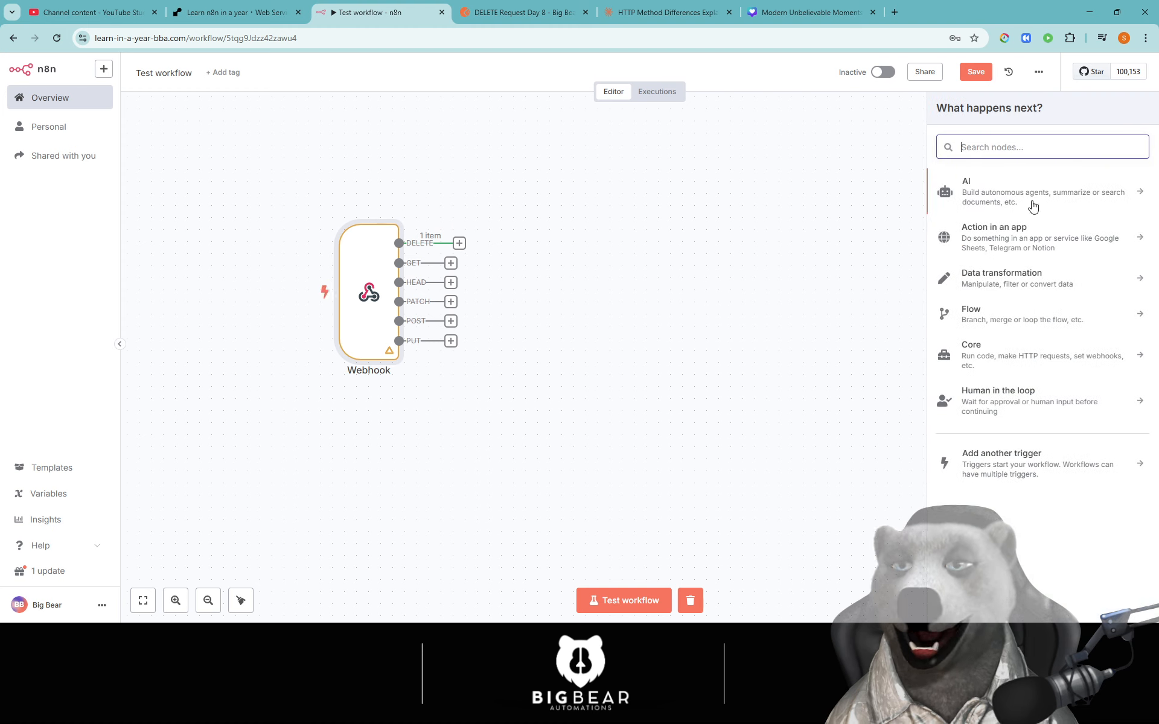
type("we")
key("BackSpace")
key("BackSpace")
type("w")
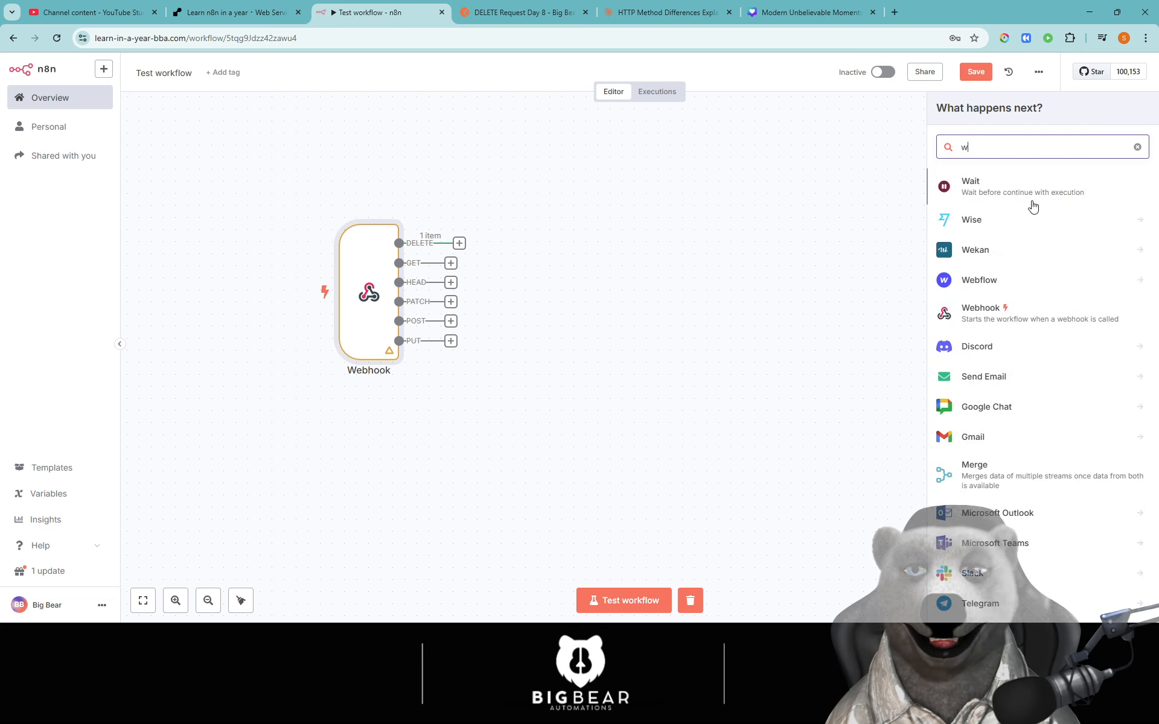
type("ebn")
key("BackSpace")
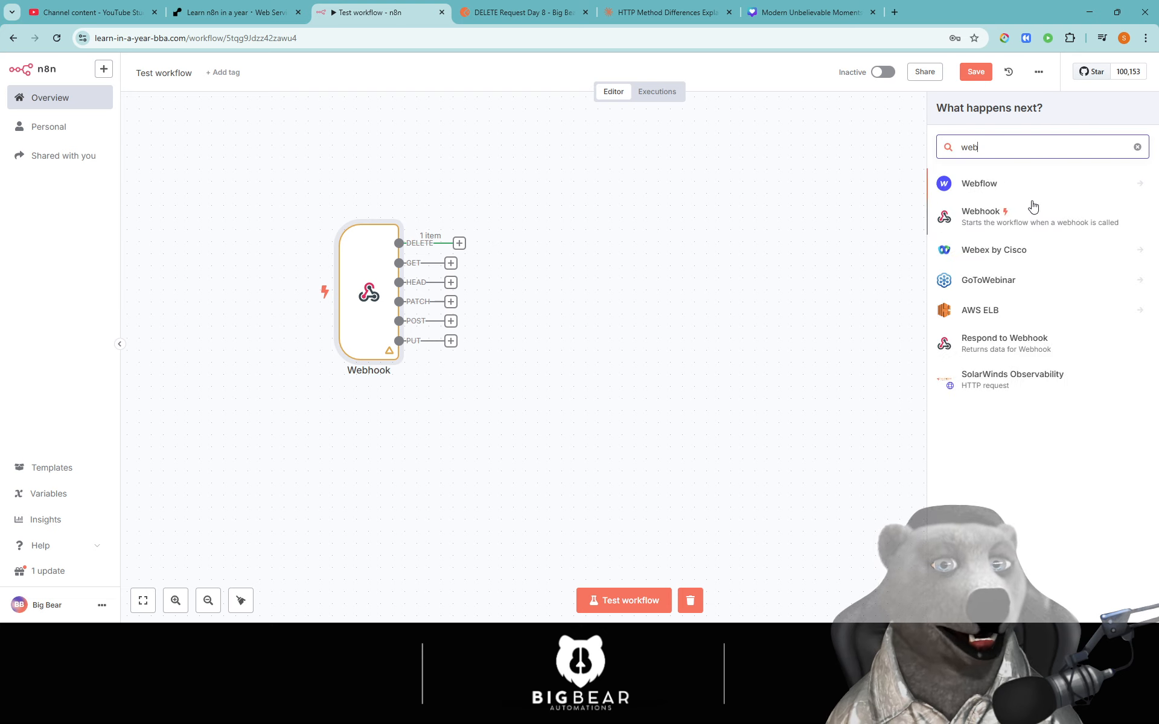
left_click(1007, 339)
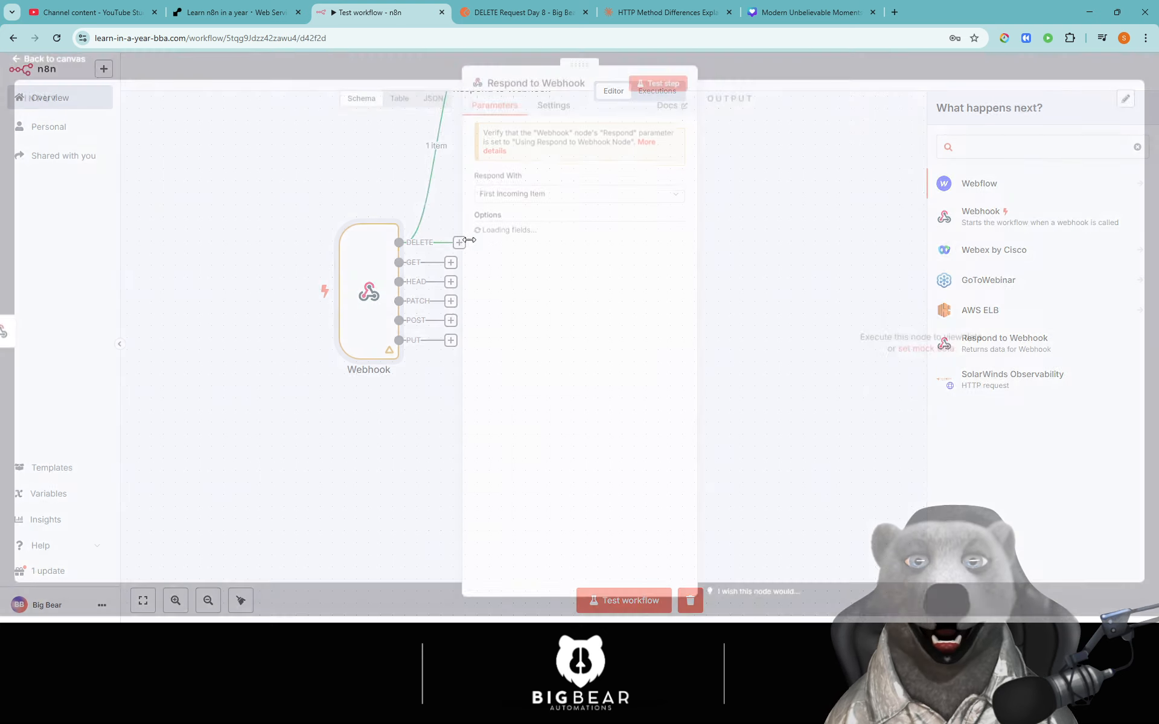
left_click(729, 74)
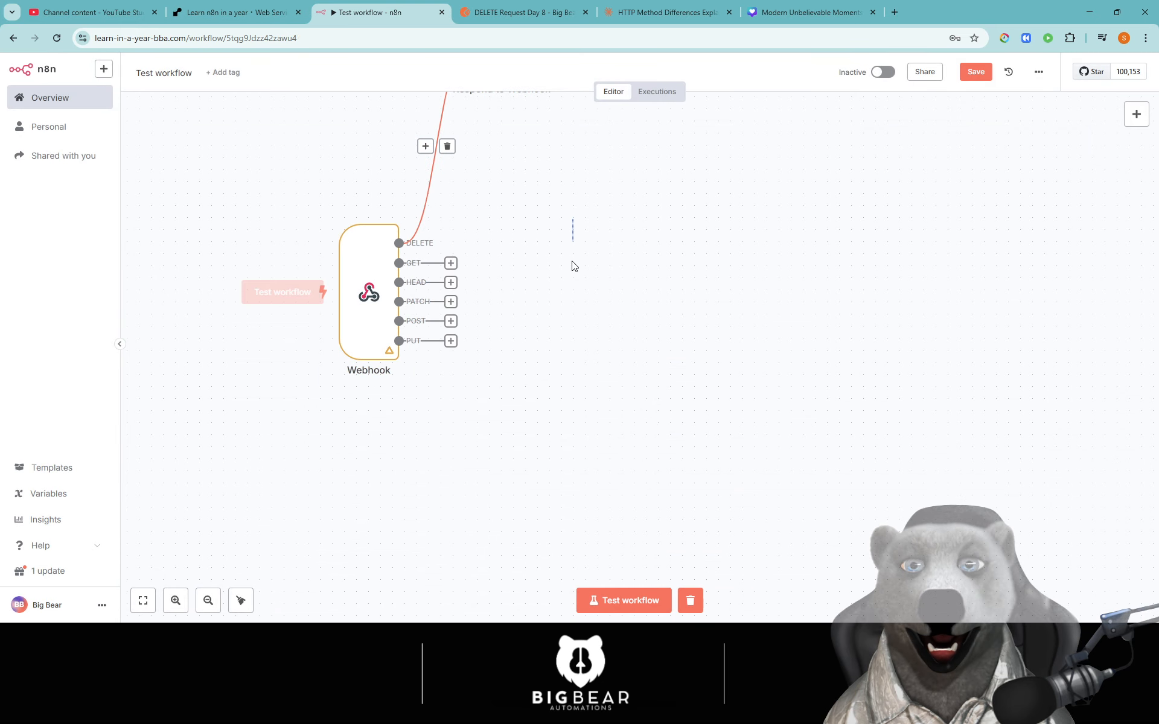
- Attach a Respond to Webhook node to the GET output
scroll(557, 223, "up", 2)
left_click(452, 329)
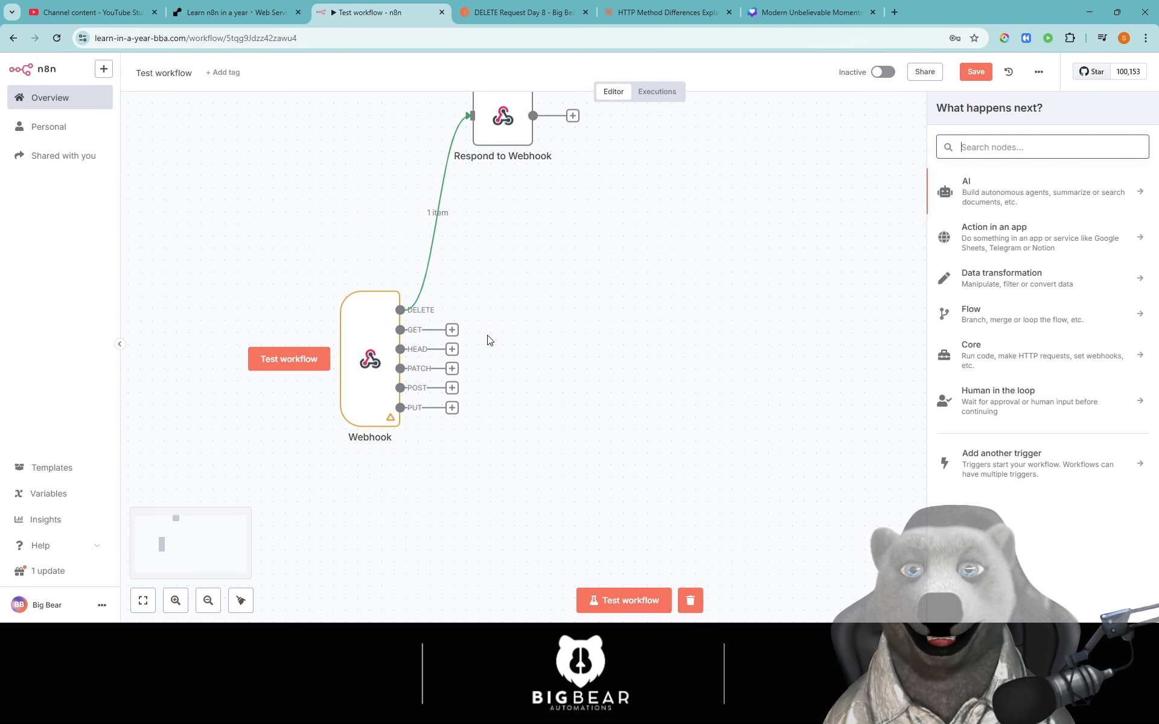
type("rews")
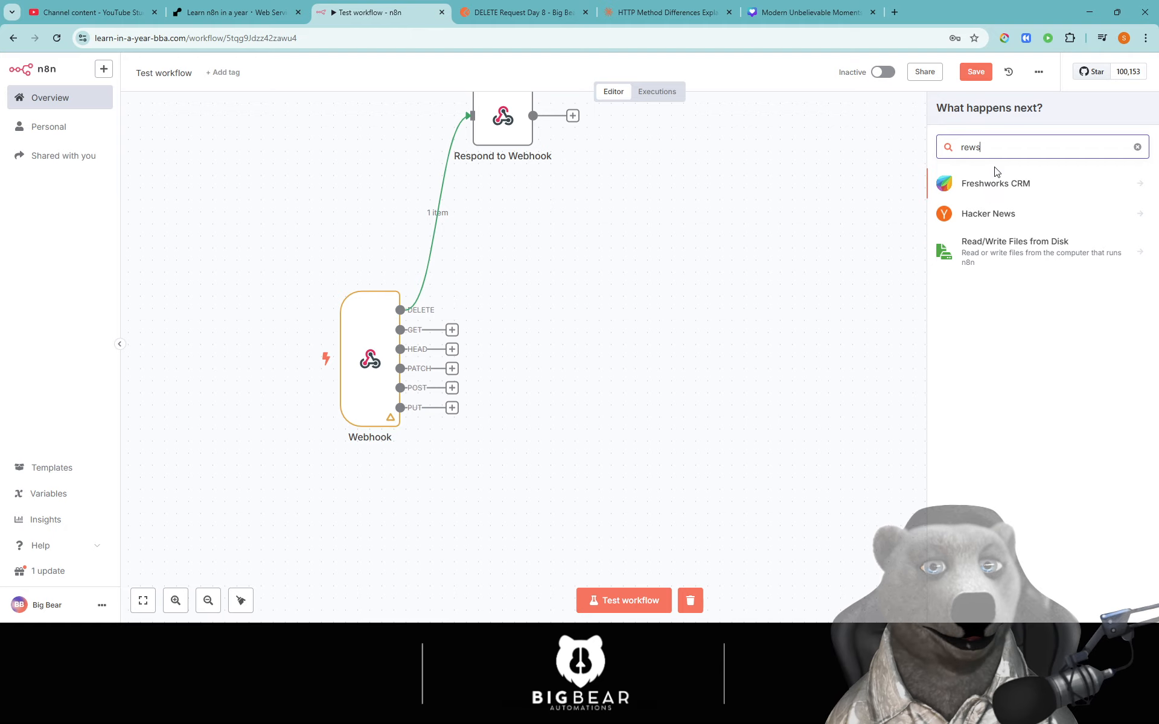
key("BackSpace")
key("BackSpace")
type("s")
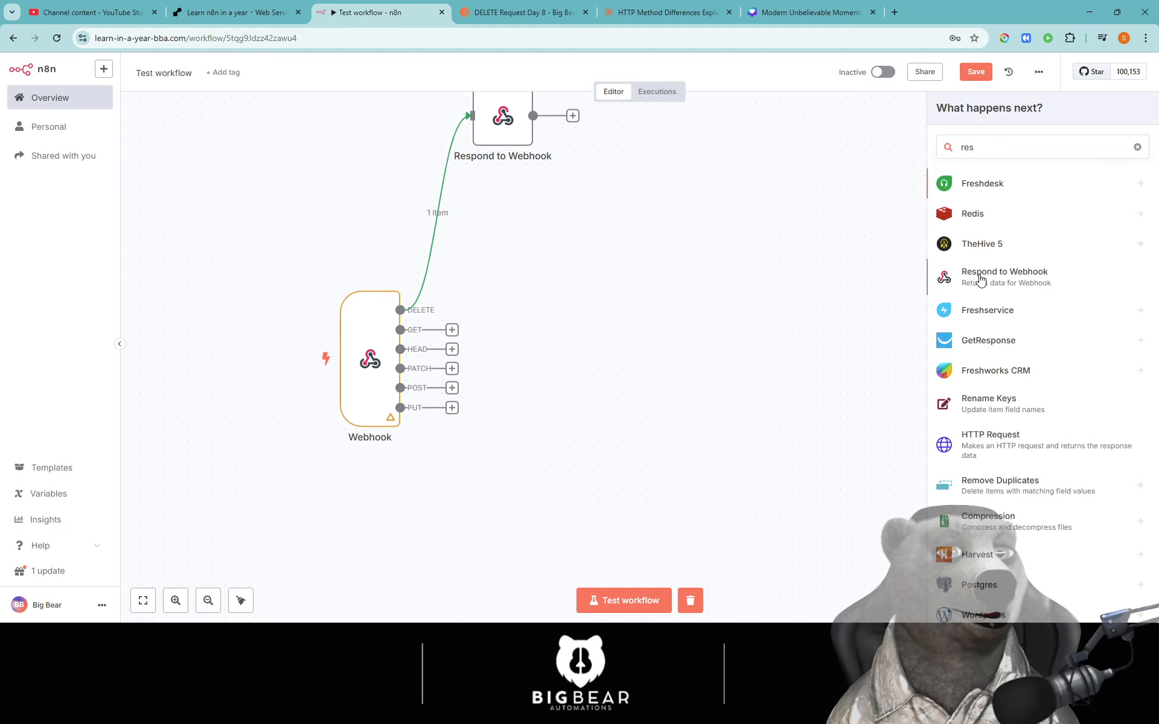
key("Return")
left_click(403, 71)
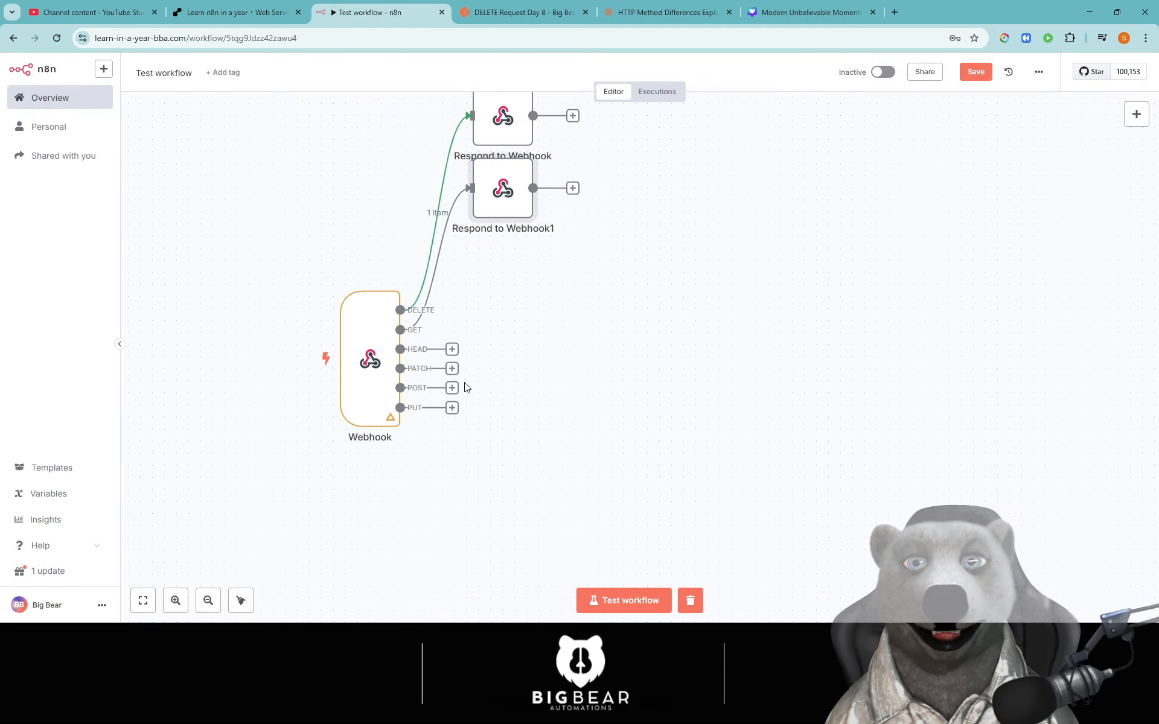
- Add Respond to Webhook nodes after the HEAD and PATCH outputs
left_click(452, 349)
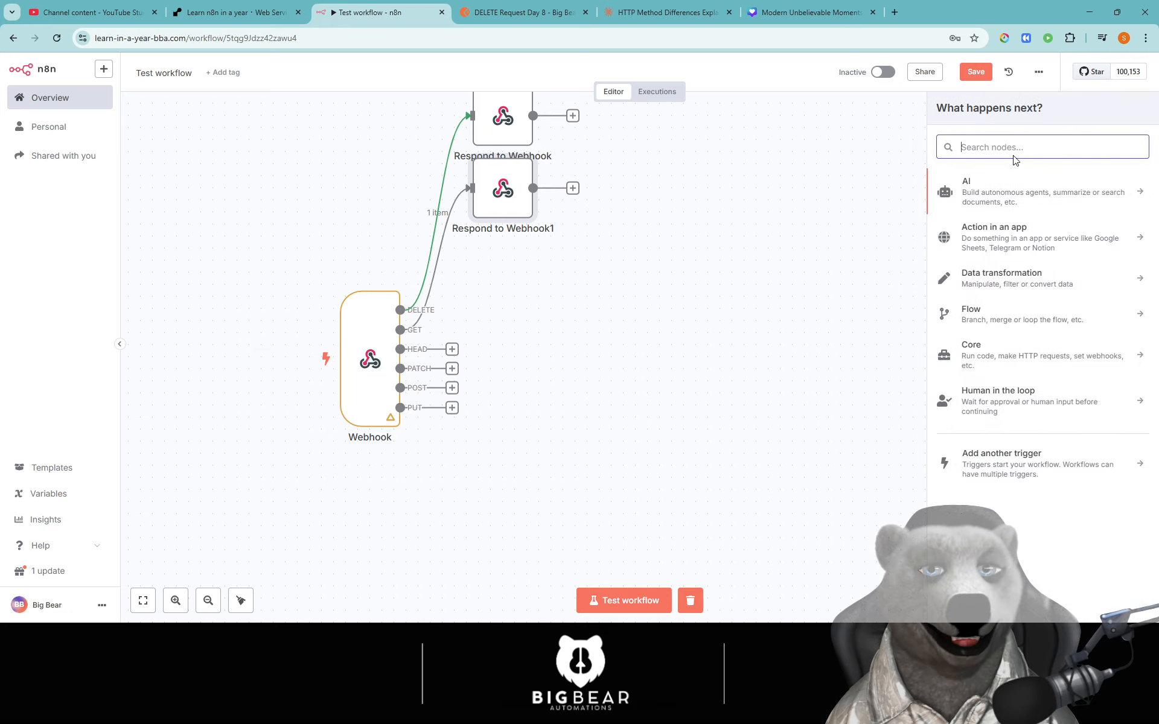
type("res")
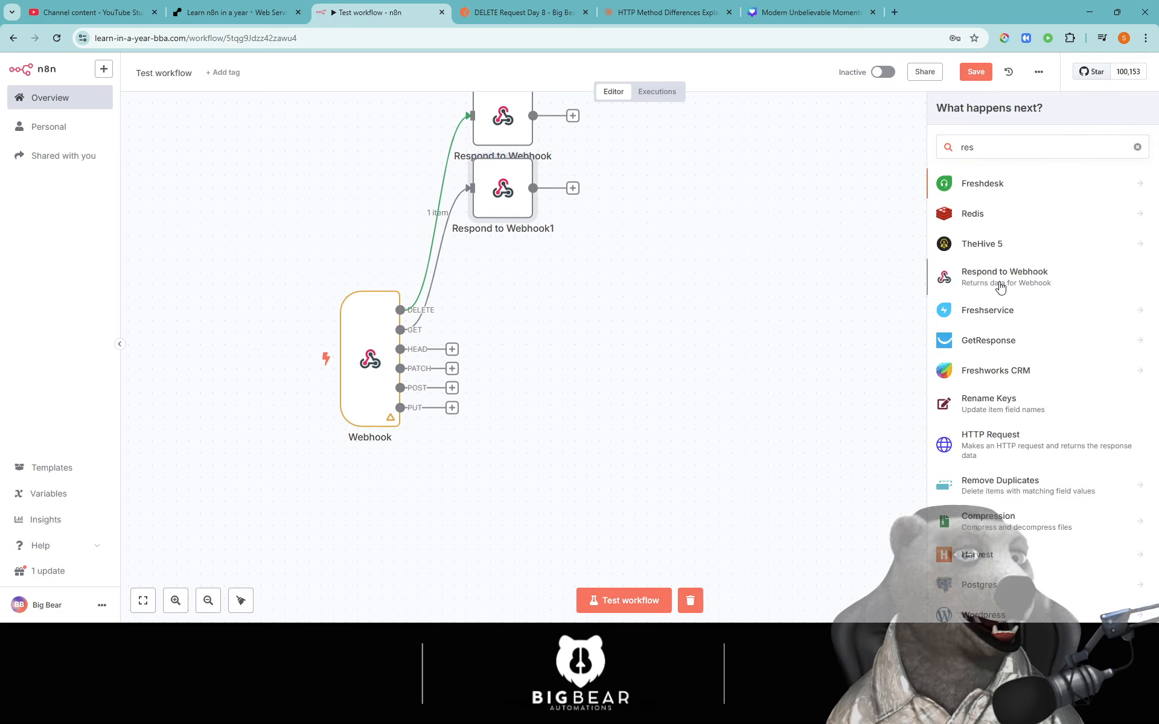
left_click(1002, 279)
left_click(407, 73)
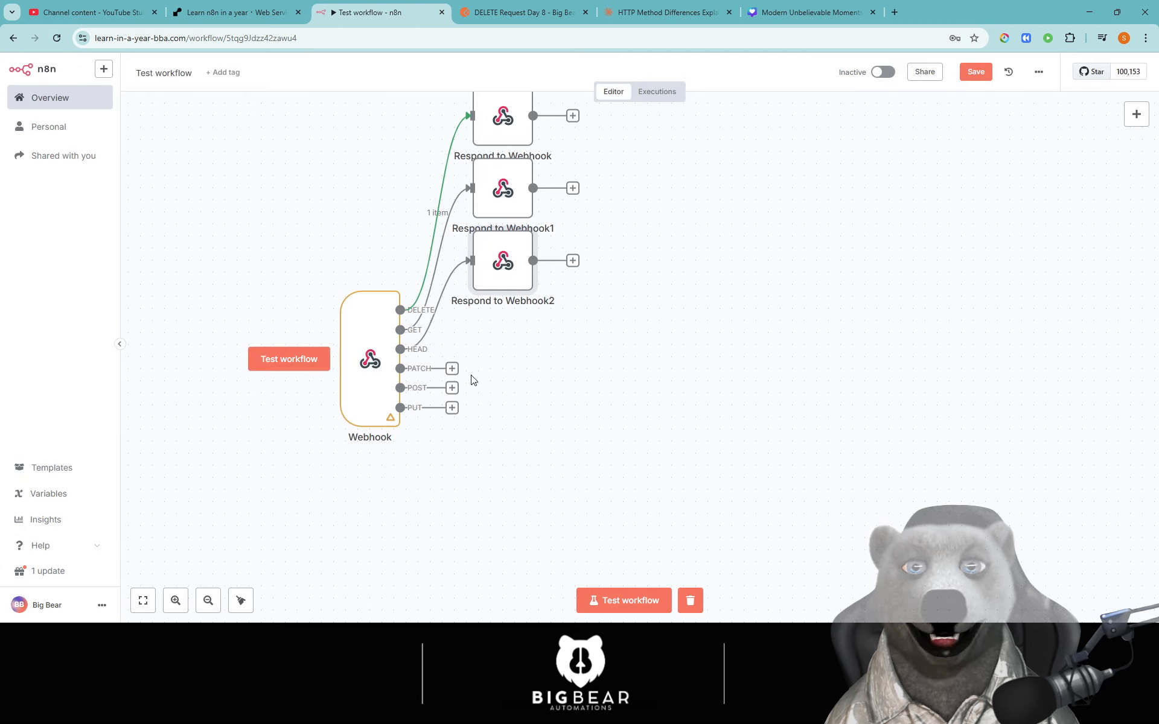
left_click(452, 368)
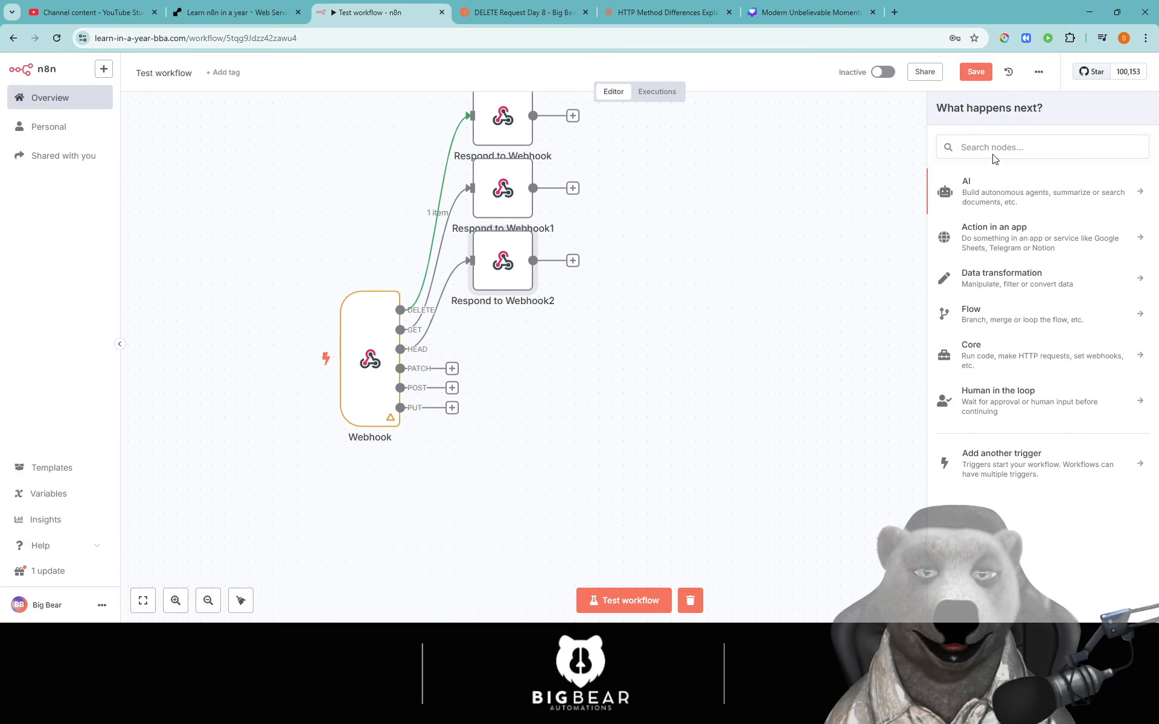
type("res")
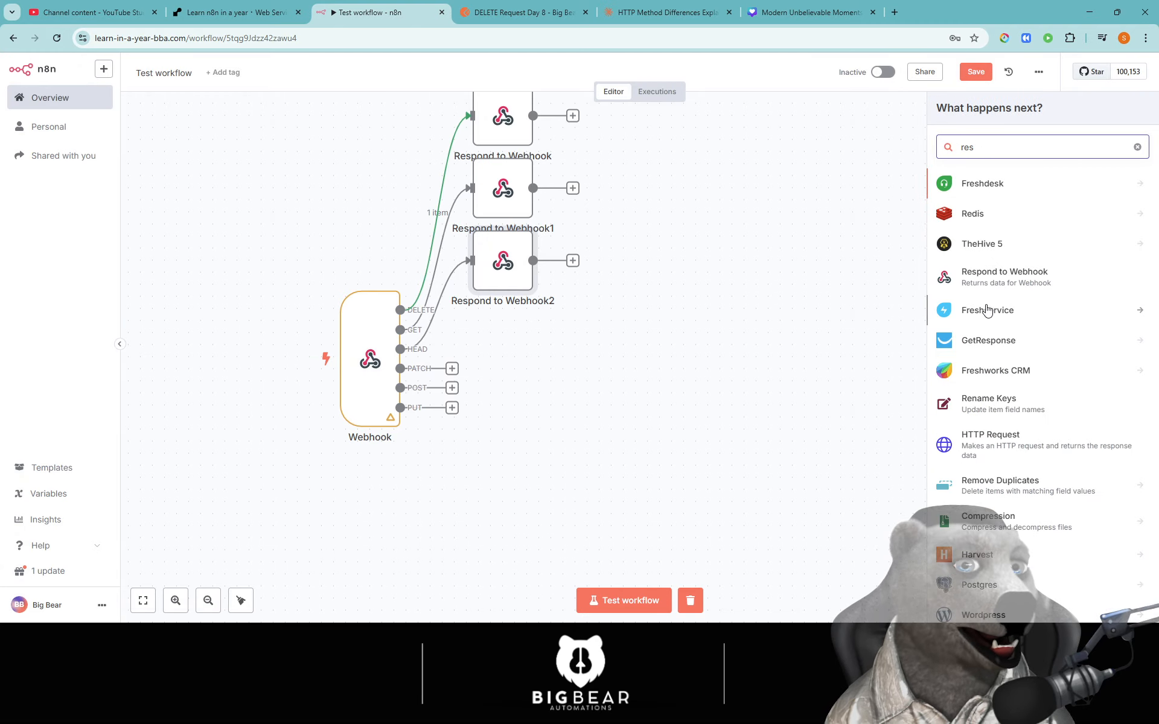
left_click(985, 284)
left_click(722, 80)
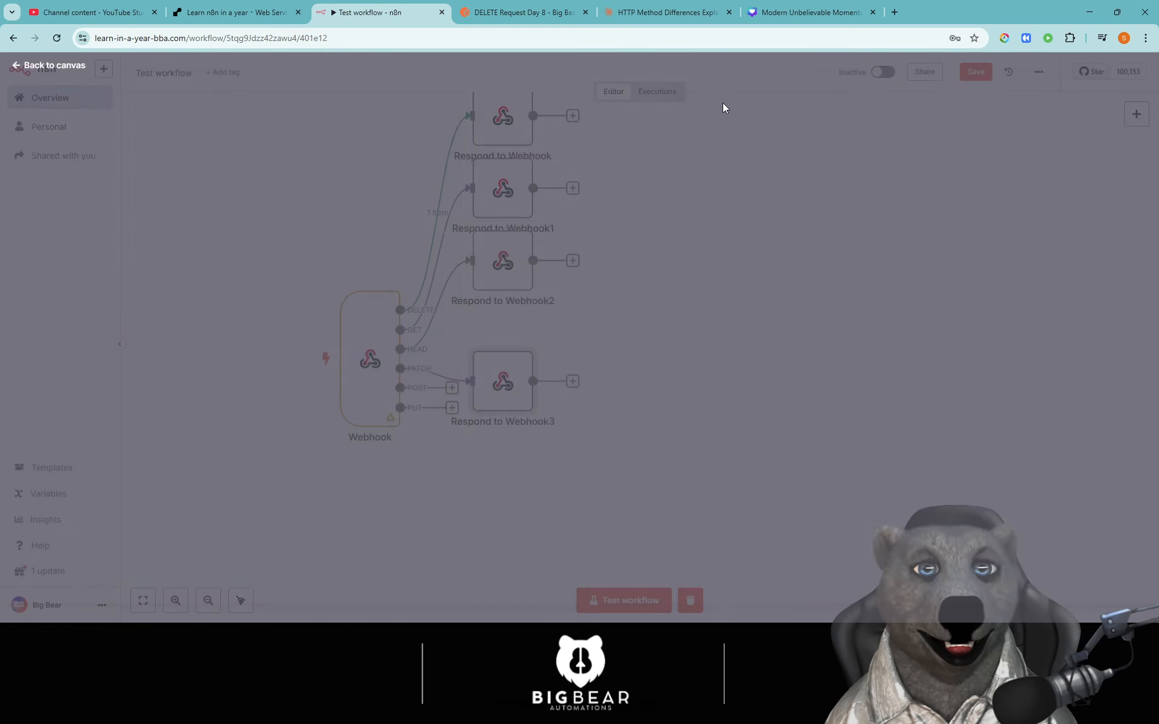
- Undo a mistaken POST link and give POST its own Respond to Webhook node
left_click_drag(452, 388, 472, 382)
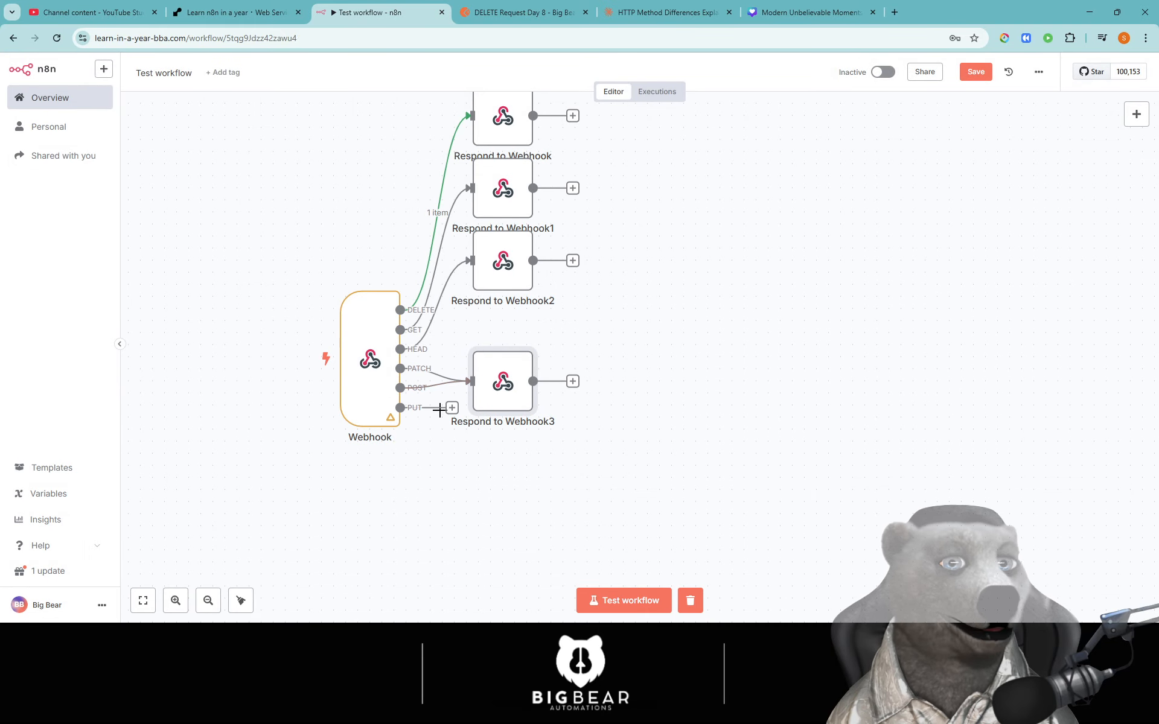
left_click(446, 386)
left_click(452, 390)
left_click(986, 283)
left_click(797, 83)
- Move Respond to Webhook4 aside and add Respond to Webhook5 after the PUT output
left_click_drag(780, 342, 779, 148)
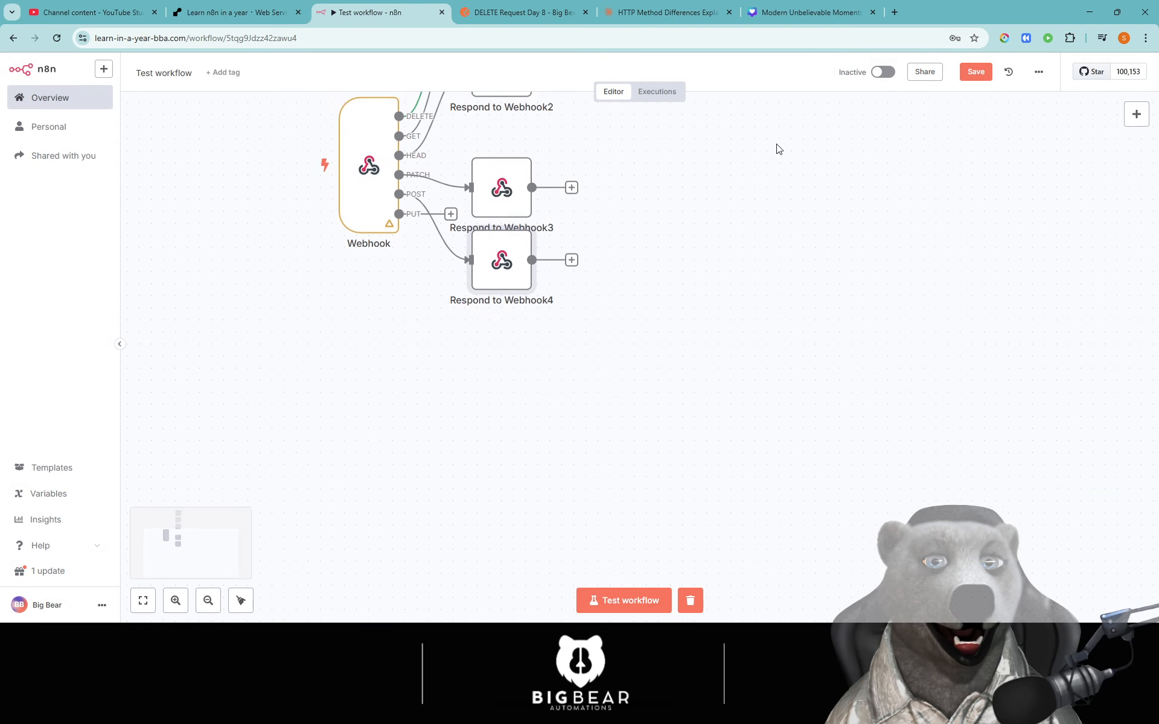
left_click_drag(500, 256, 763, 223)
left_click_drag(451, 213, 471, 187)
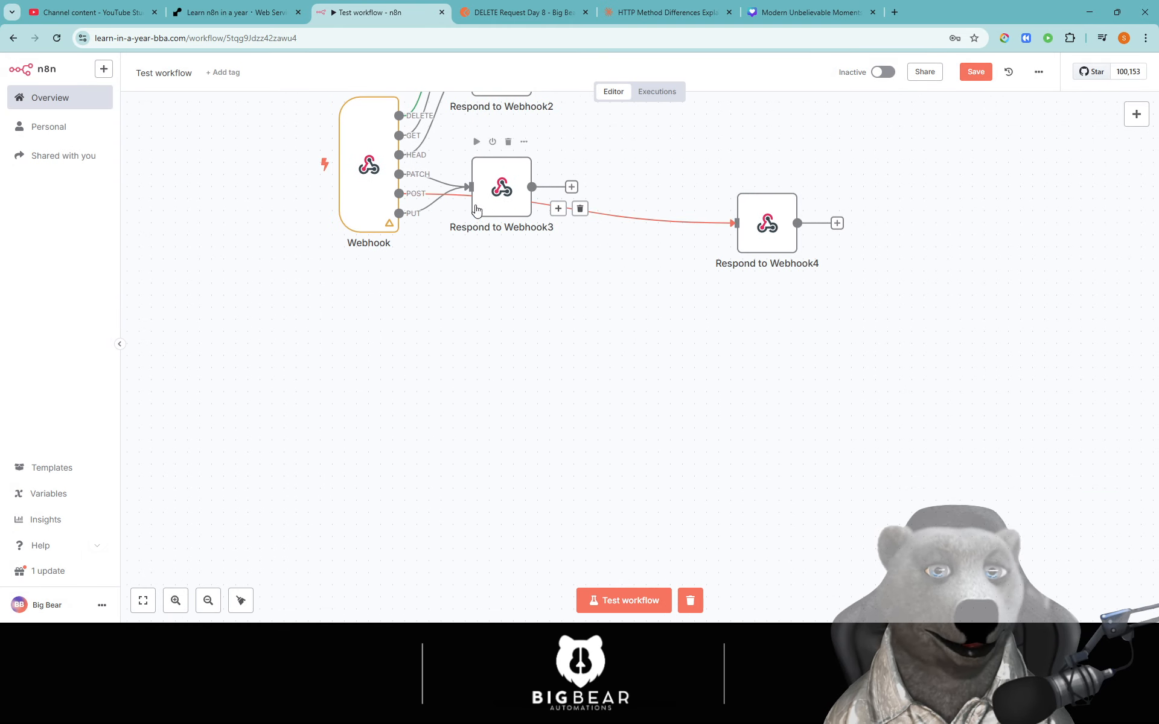
left_click(447, 201)
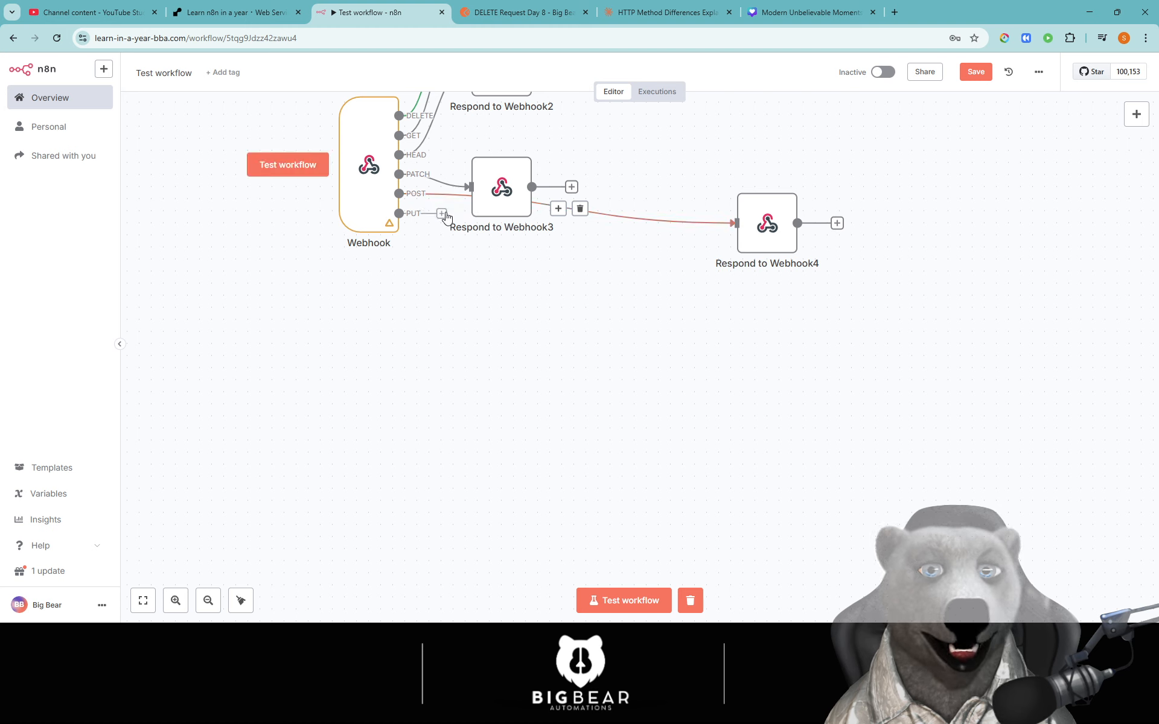
left_click(451, 213)
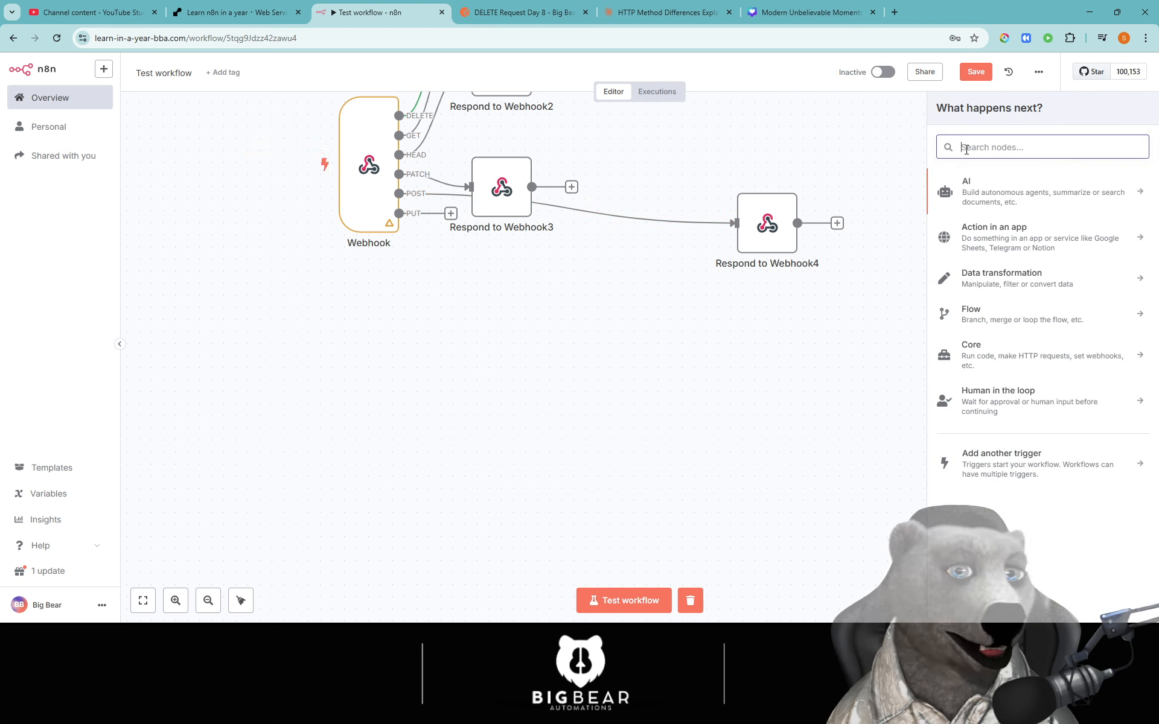
type("res")
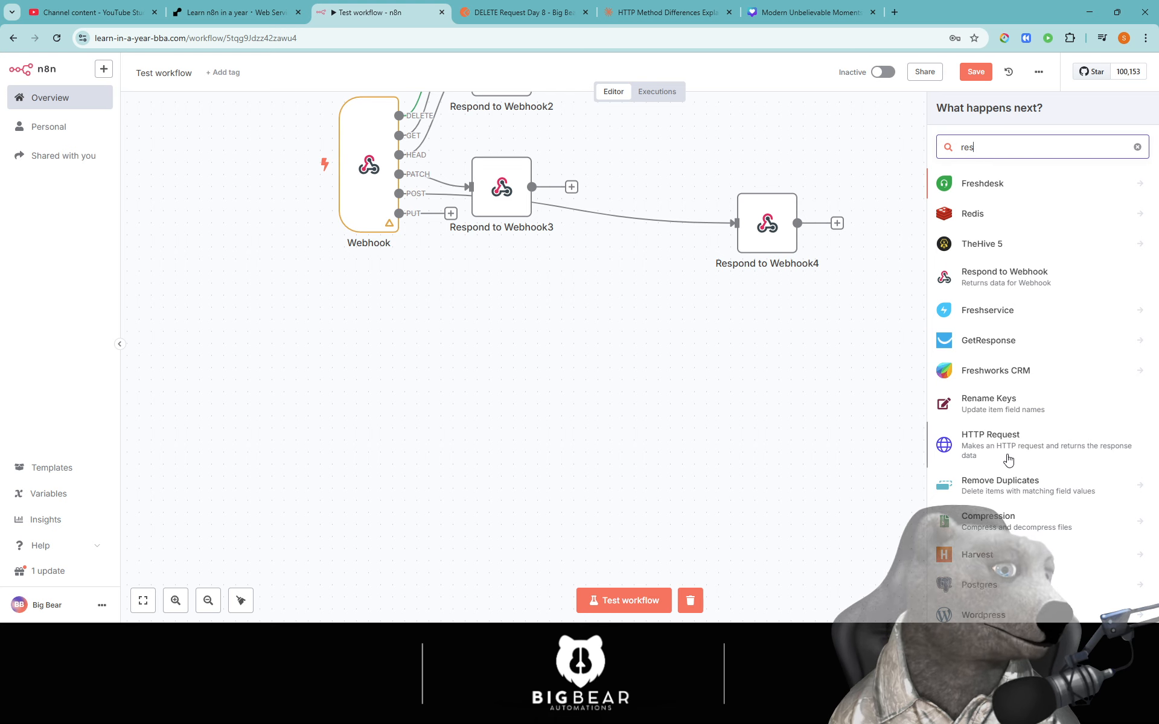
left_click(993, 279)
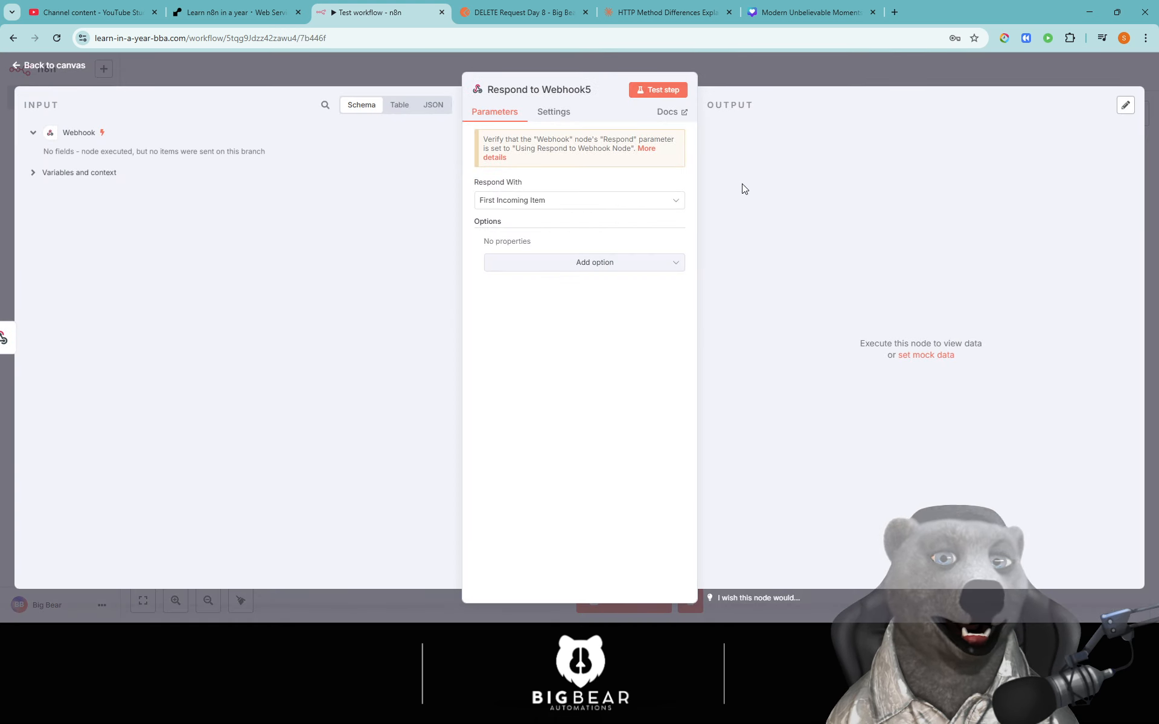
left_click(754, 86)
- Tidy up the canvas so the six response nodes form a neat column
left_click(241, 601)
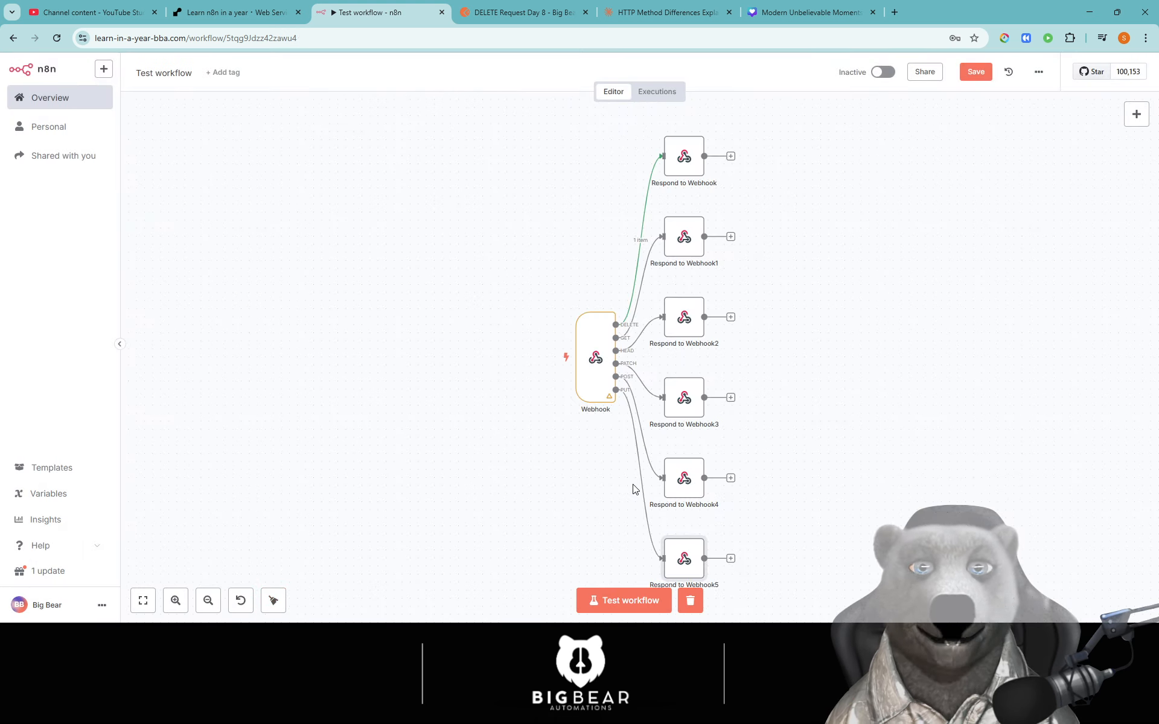
scroll(774, 456, "right", 3)
scroll(774, 456, "down", 2)
scroll(662, 368, "up", 3)
scroll(662, 369, "left", 1)
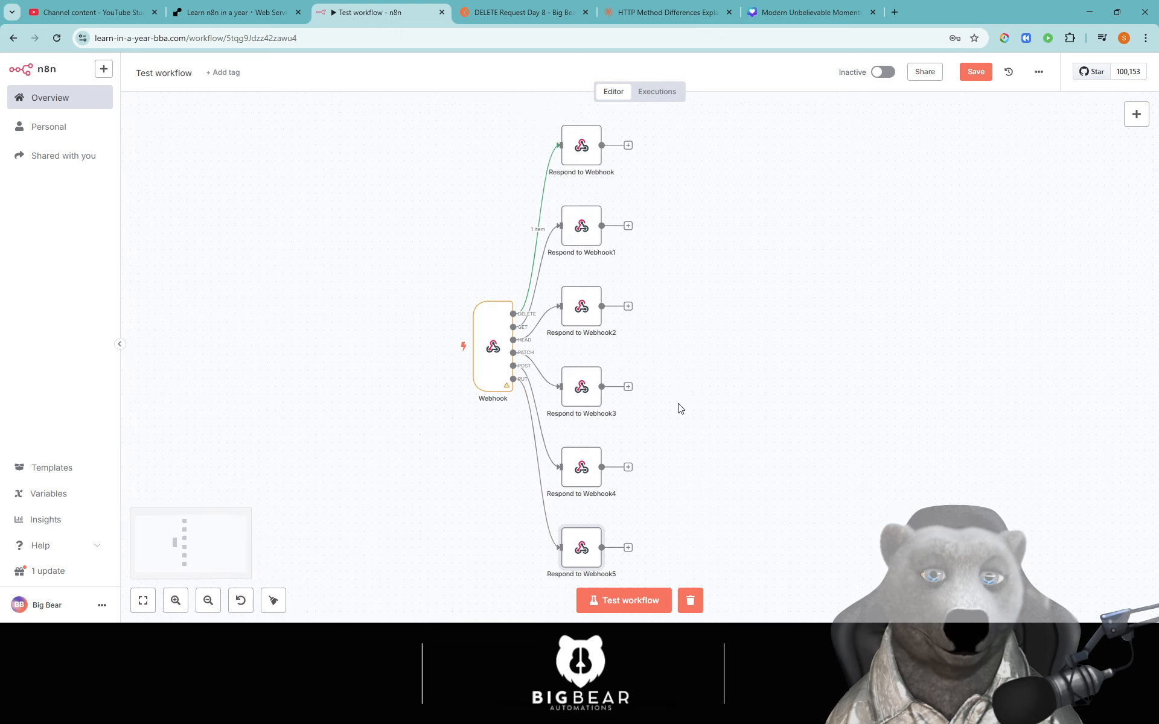
- Make the first Respond to Webhook node return JSON with key and value 'delete'
double_click(584, 151)
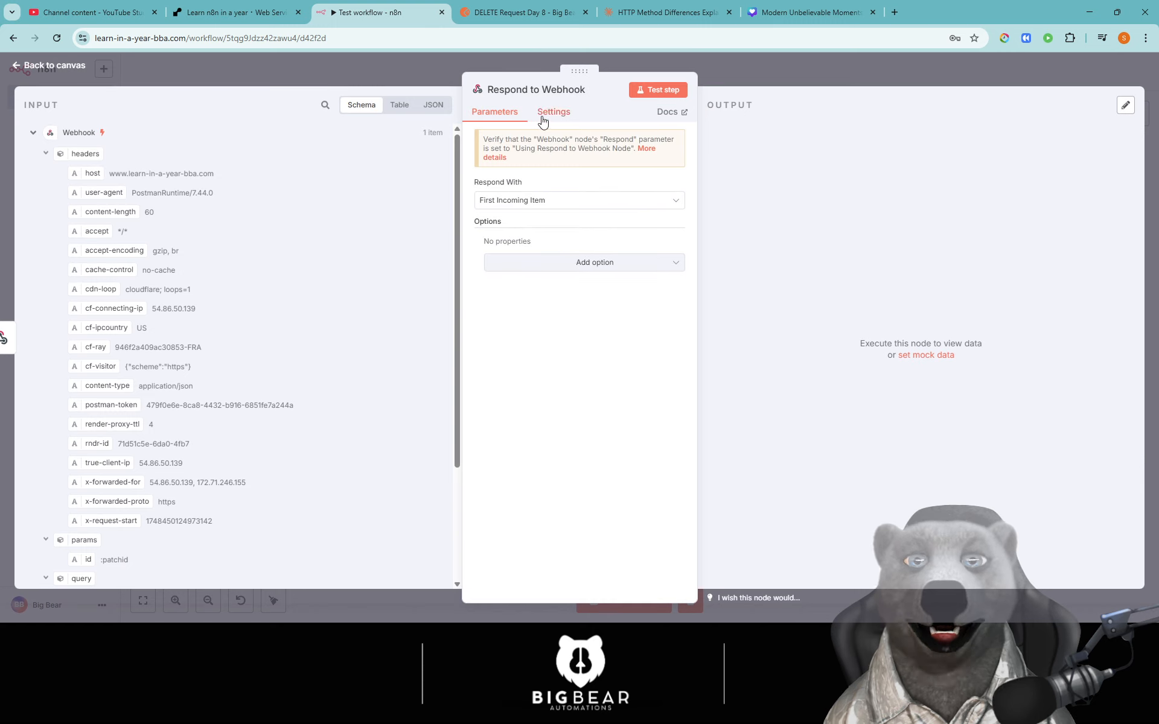
left_click(539, 204)
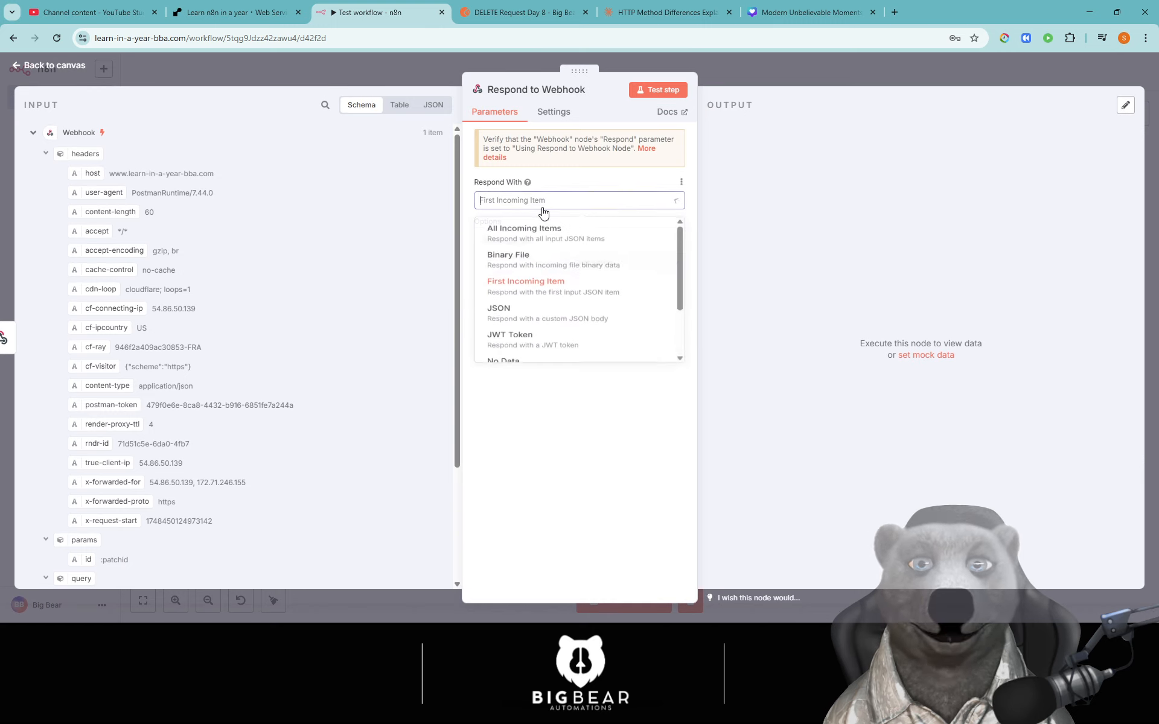
left_click(534, 321)
double_click(545, 290)
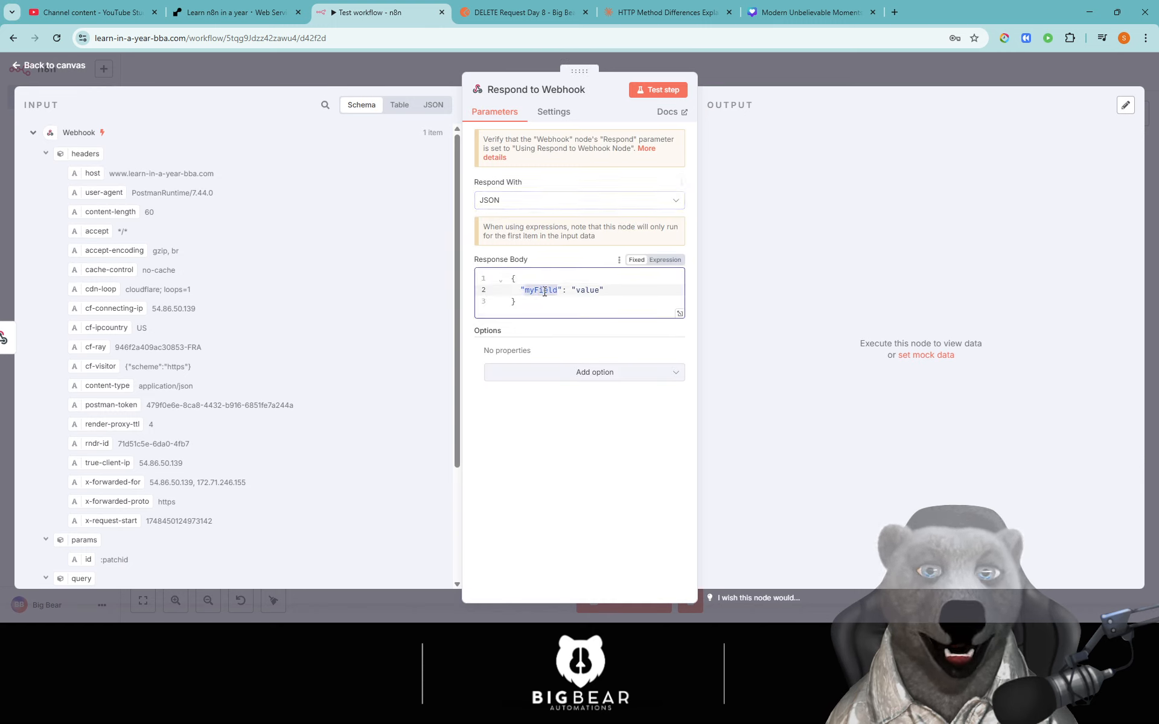
type("delete")
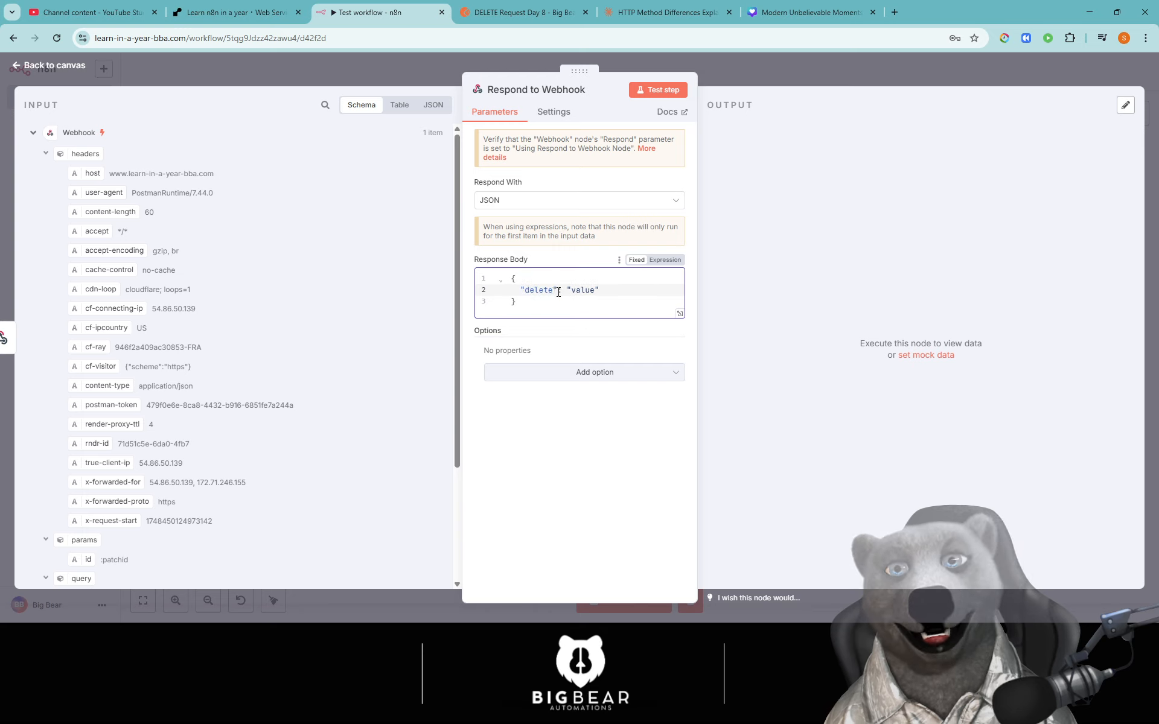
double_click(580, 290)
type("delet")
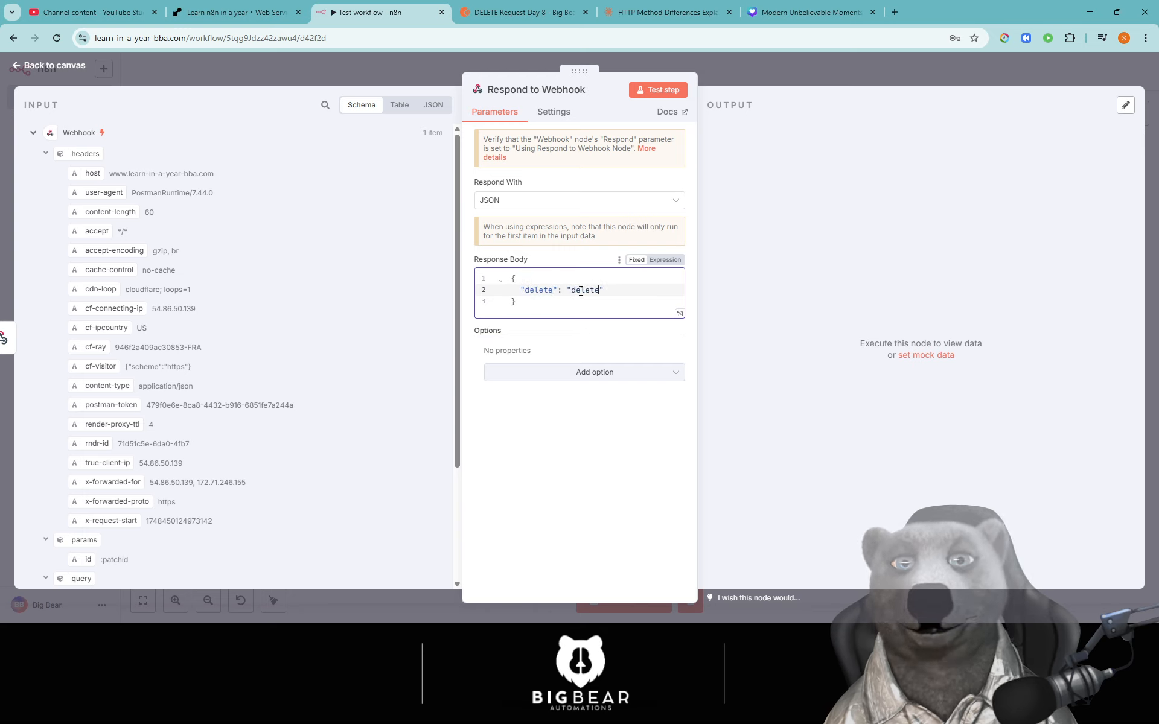
type("e")
left_click(734, 64)
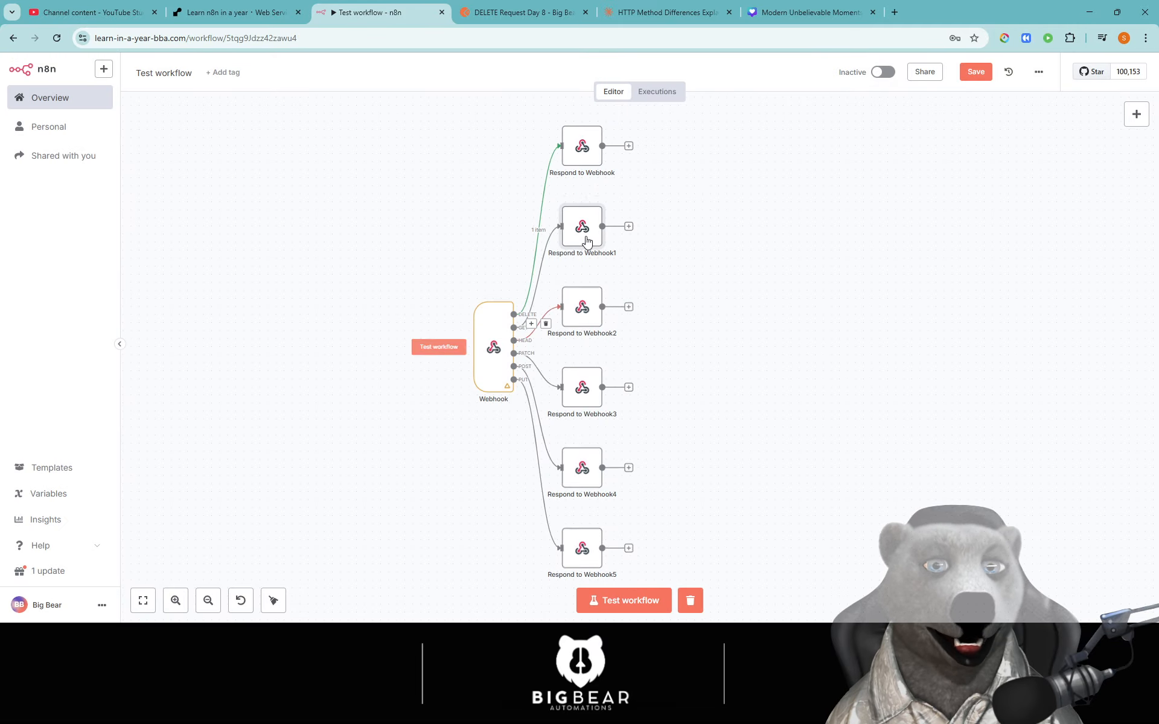
- Make Respond to Webhook1 return the JSON body {"GET": "got it"}
double_click(585, 240)
left_click(540, 200)
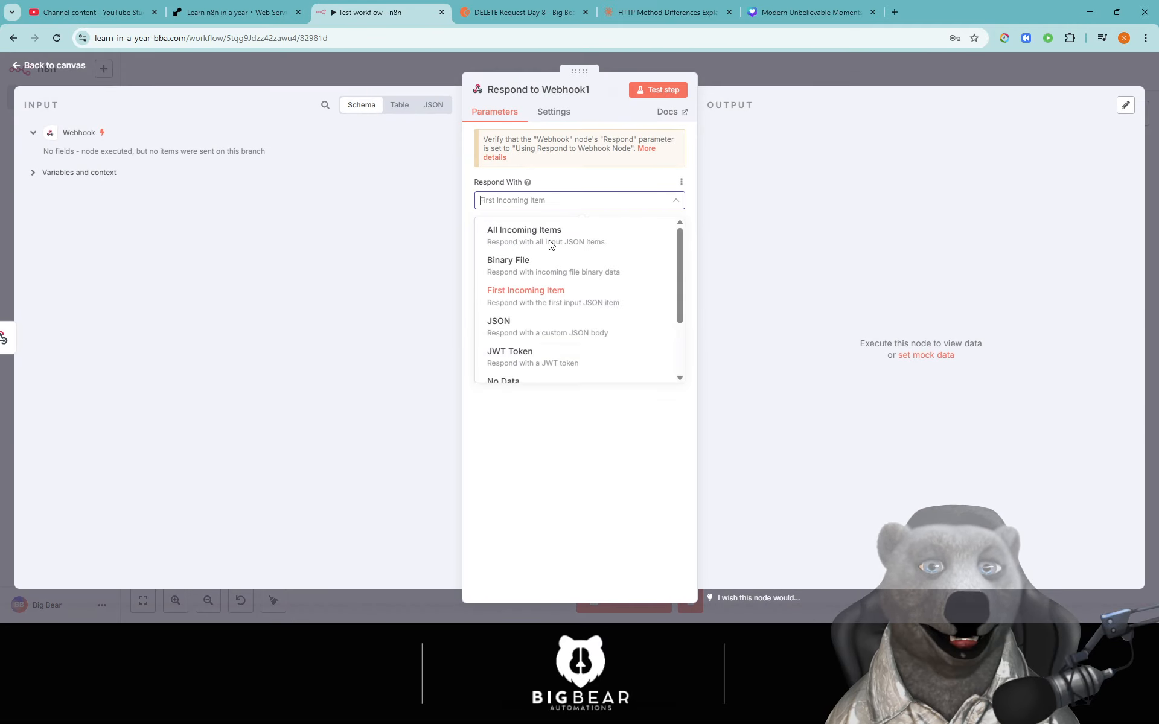
left_click(657, 317)
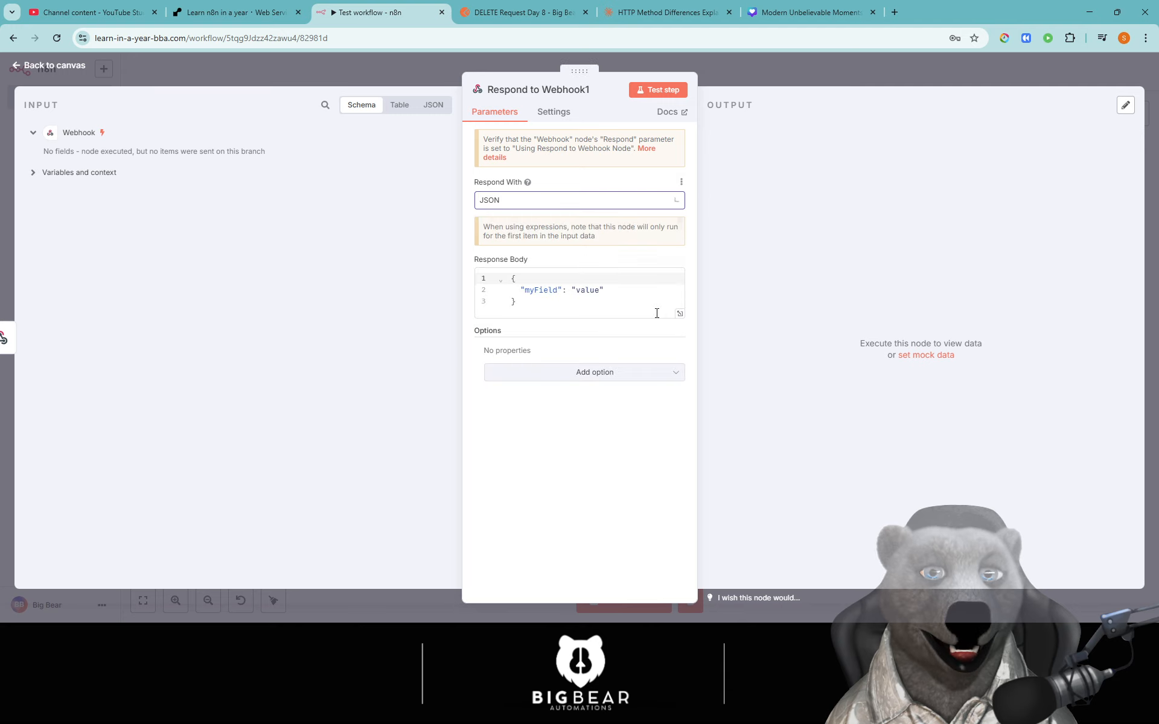
double_click(541, 290)
type("goti")
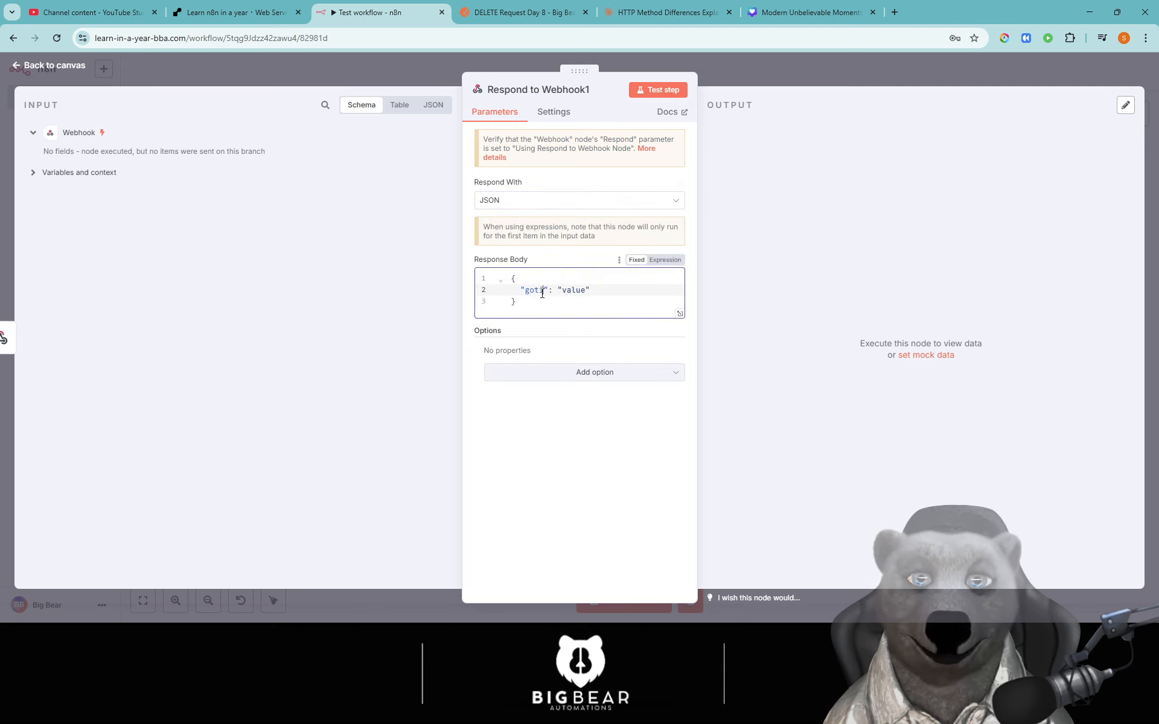
key("BackSpace")
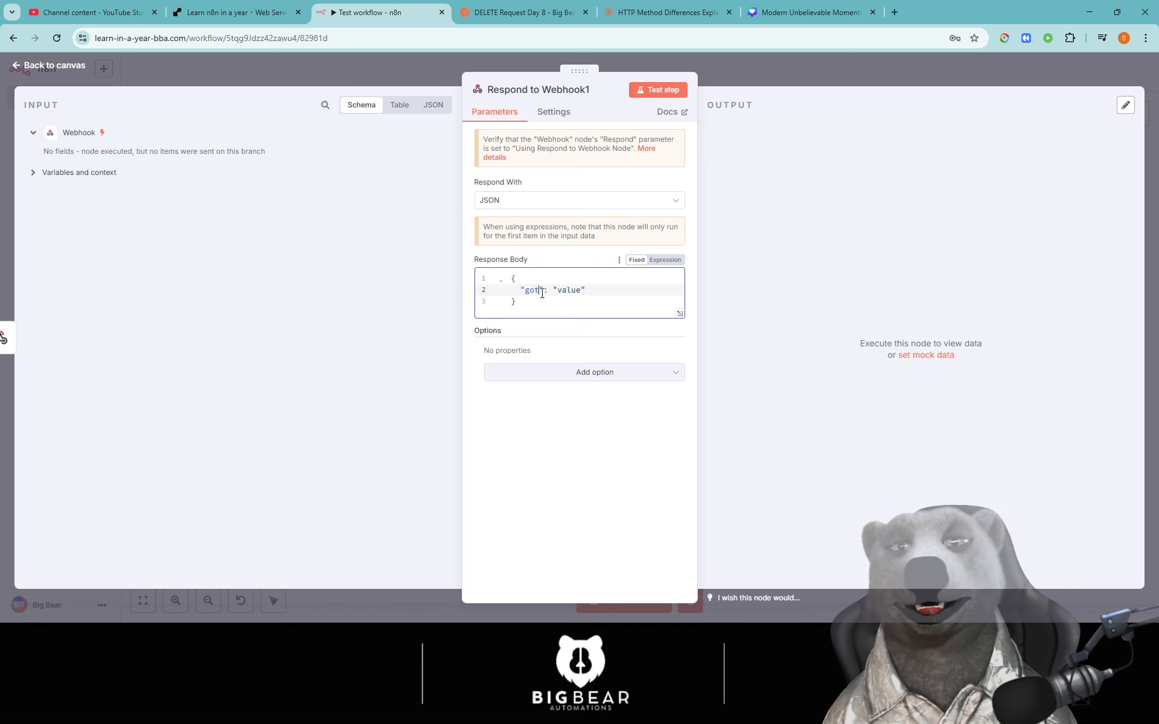
key("BackSpace")
key("BackSpace")
key("BackSpace")
type("GET")
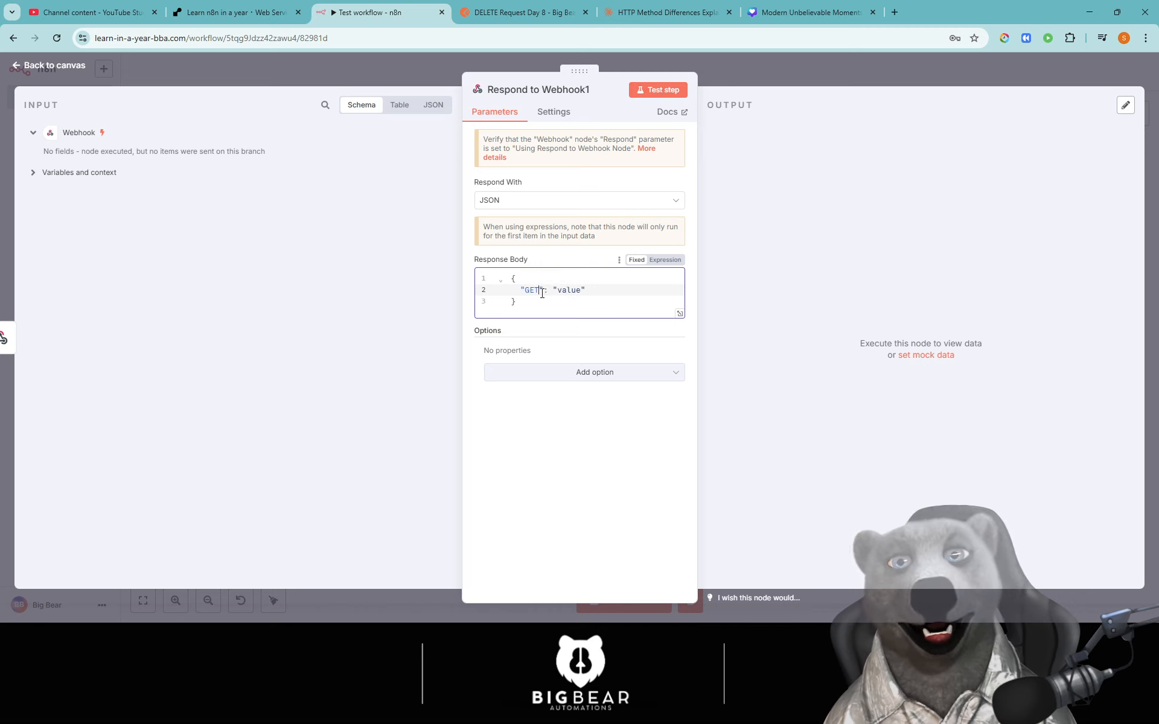
double_click(566, 290)
type("a")
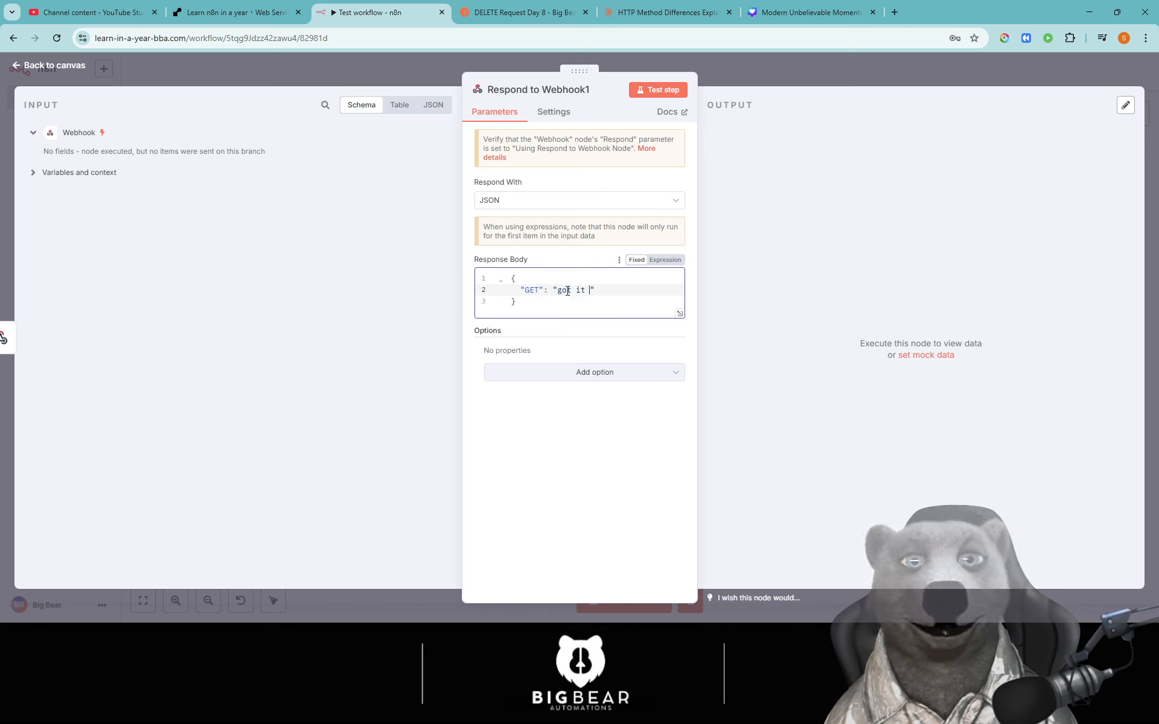
key("BackSpace")
left_click(776, 70)
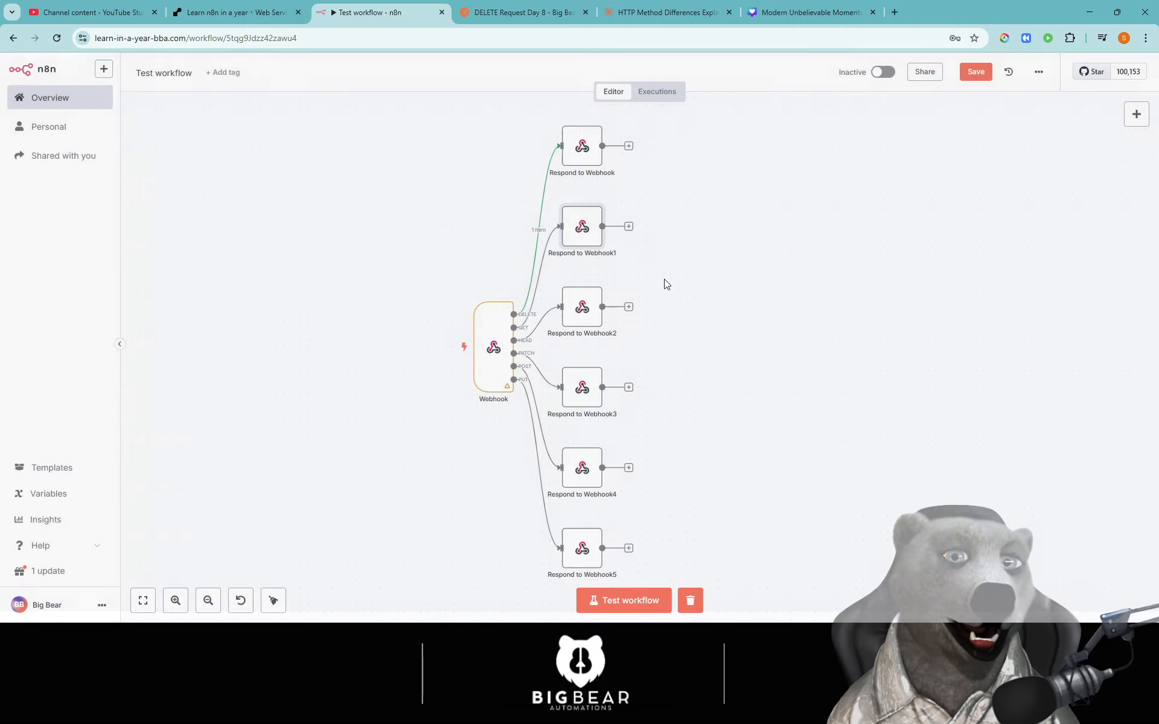
- Make Respond to Webhook2 return a JSON body keyed 'headsup'
left_click(583, 314)
double_click(584, 314)
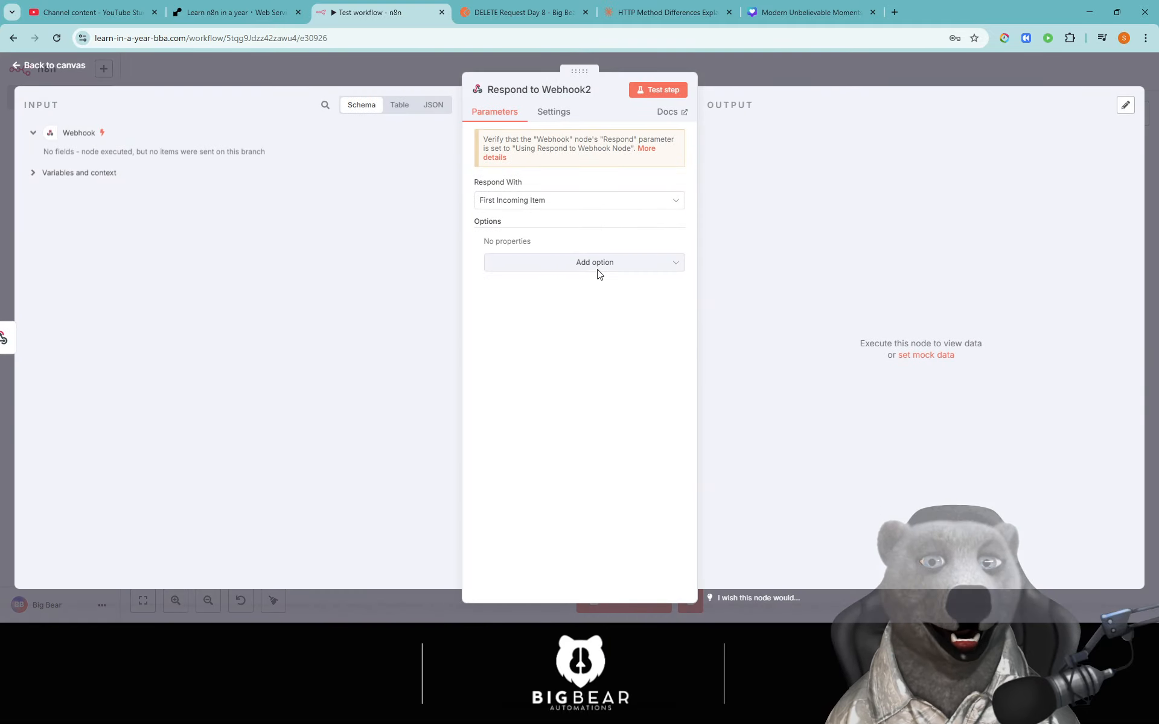
left_click(530, 206)
left_click(526, 329)
double_click(540, 291)
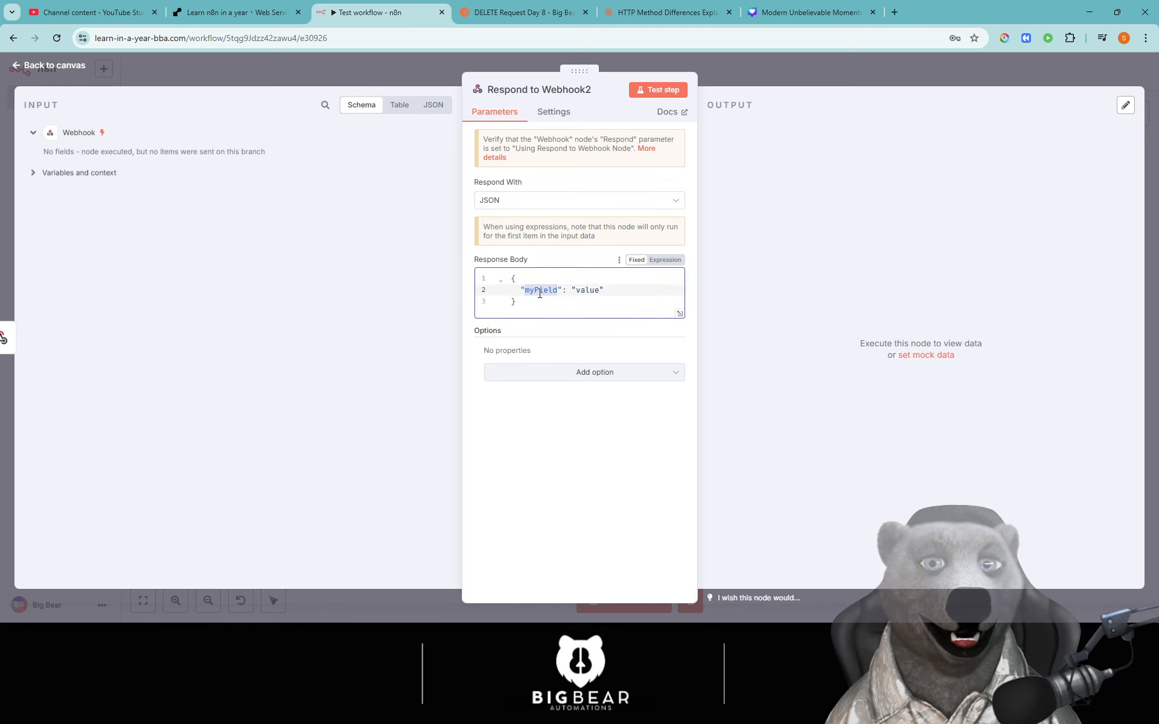
type("headsup")
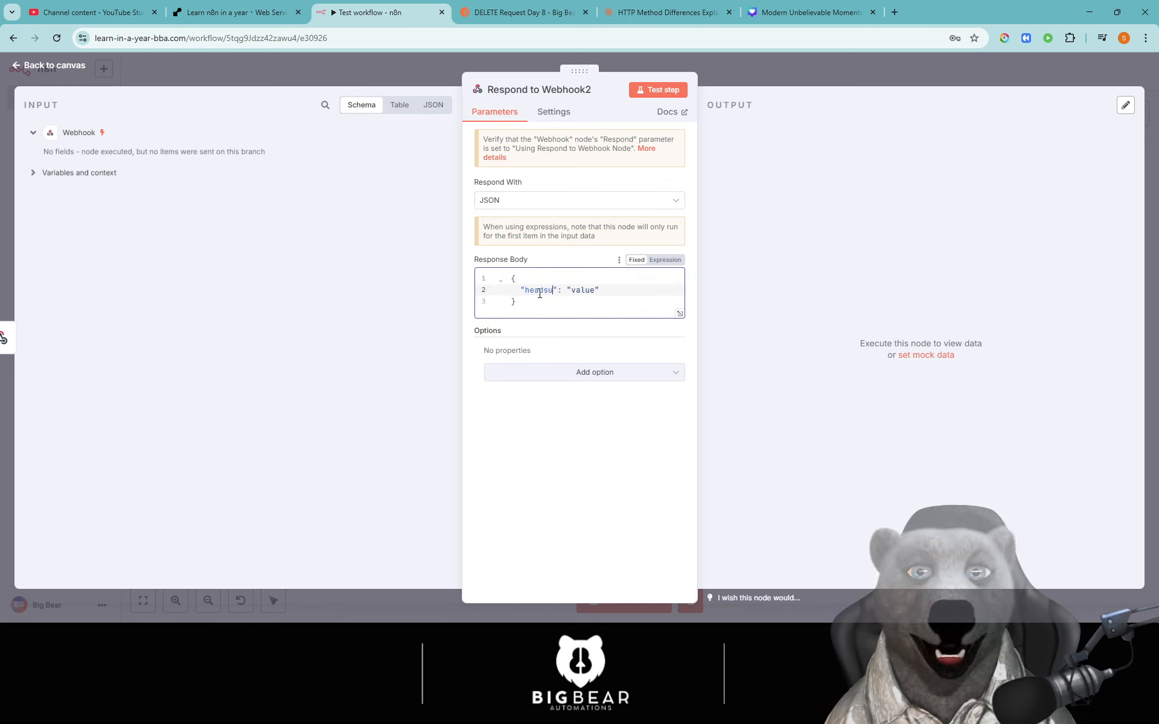
double_click(584, 293)
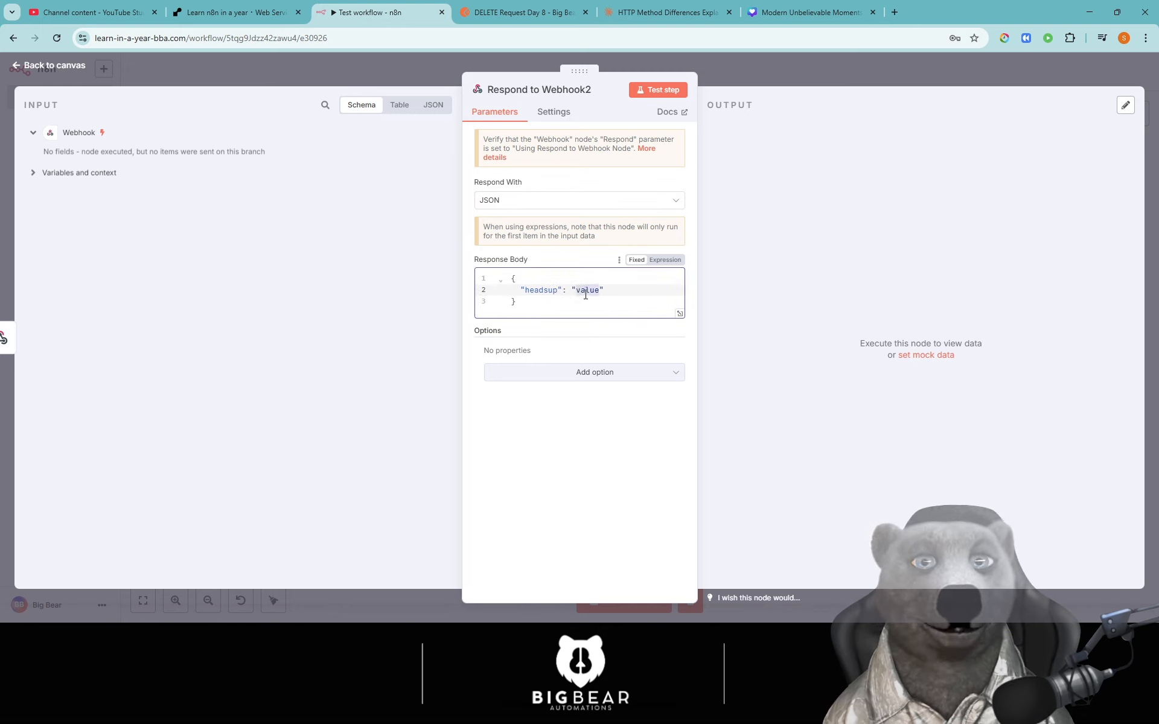
type("heads up")
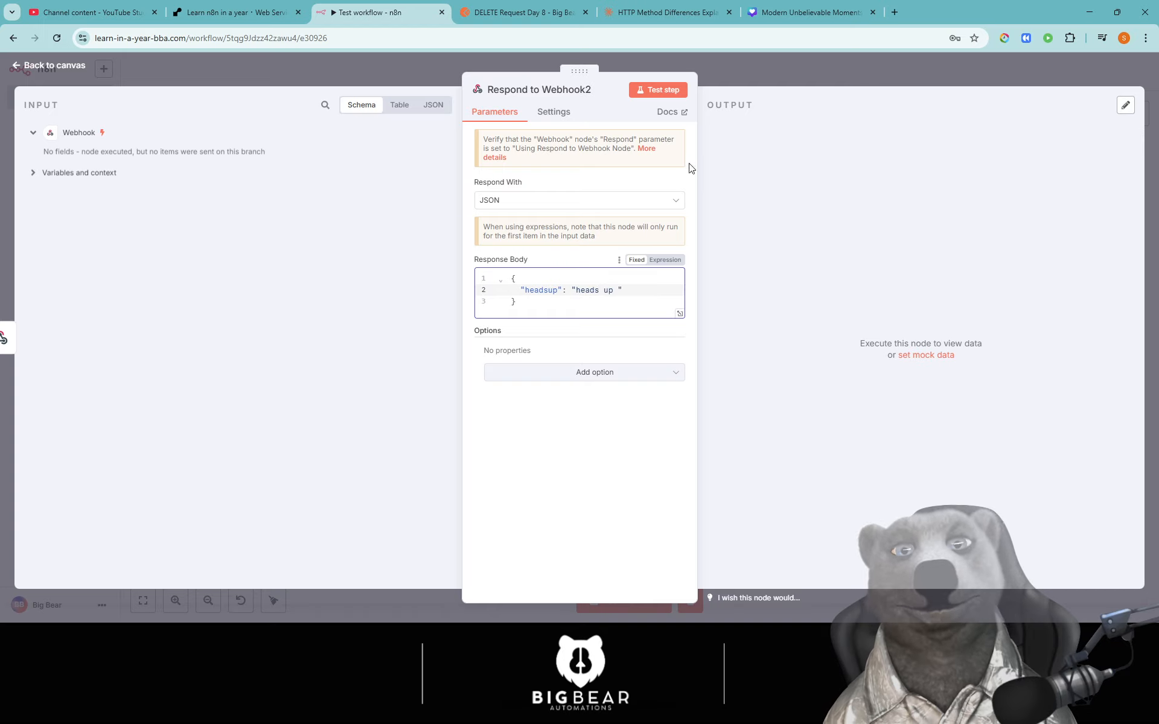
left_click(748, 56)
- Make Respond to Webhook3 return the JSON body {"updated field": "updated"}
scroll(693, 303, "down", 2)
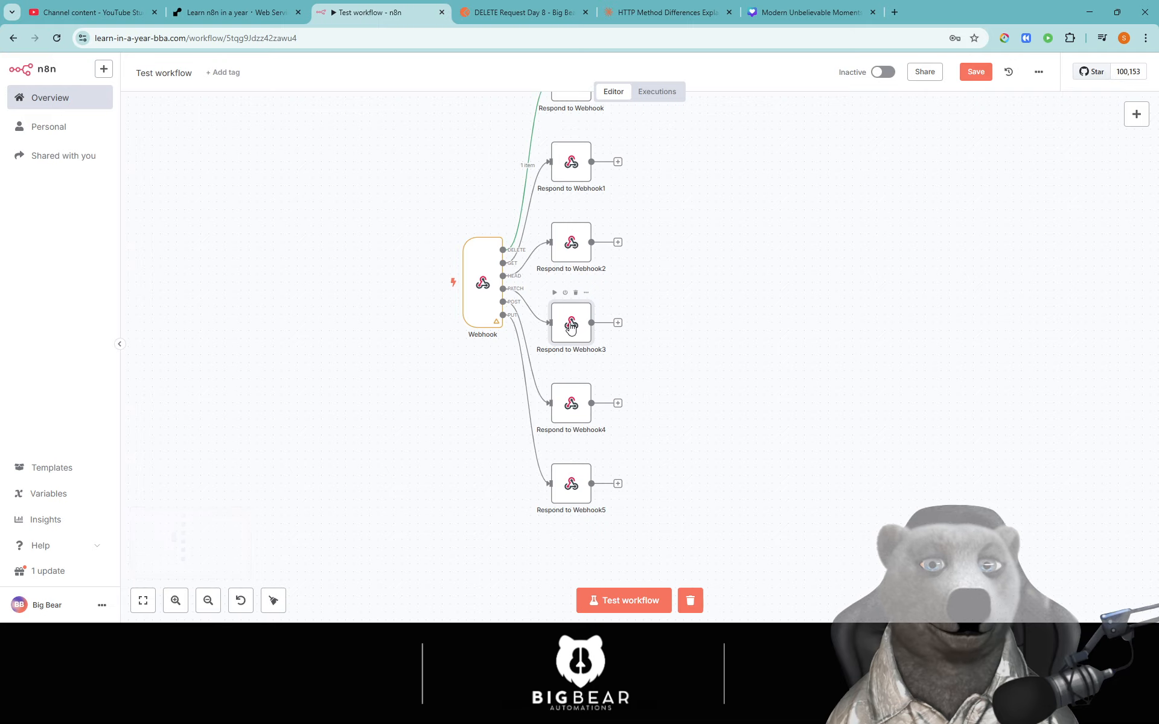
double_click(569, 331)
left_click(542, 203)
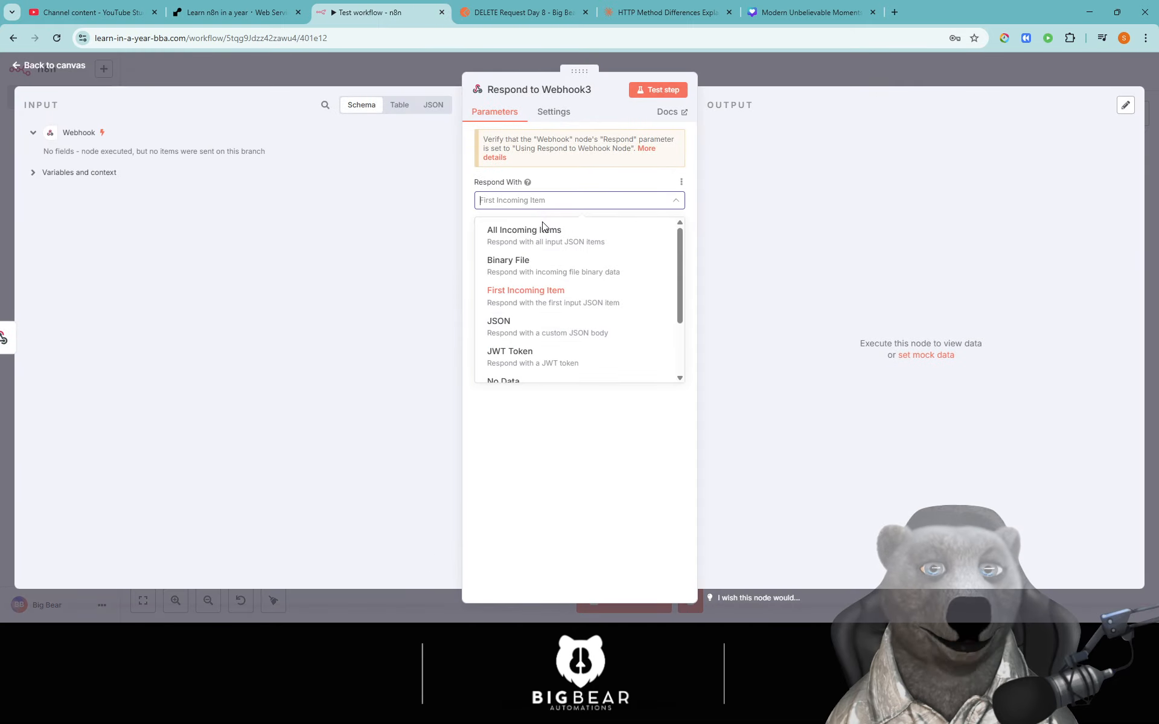
left_click(529, 327)
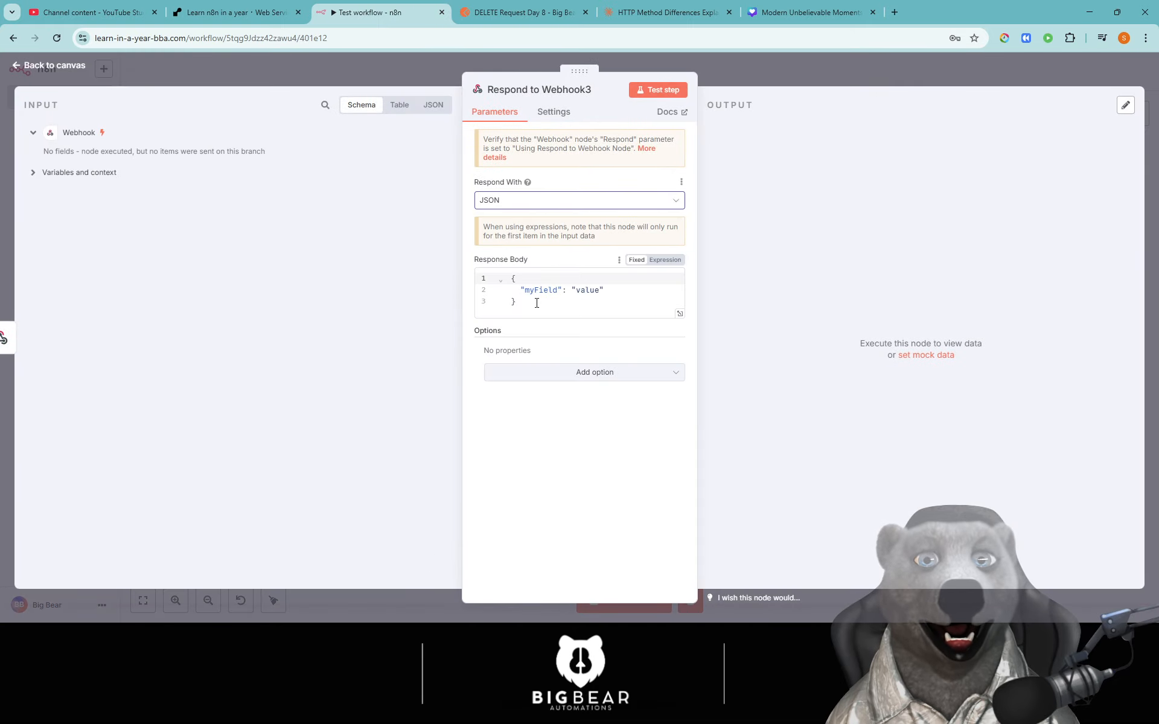
double_click(536, 291)
type("upda")
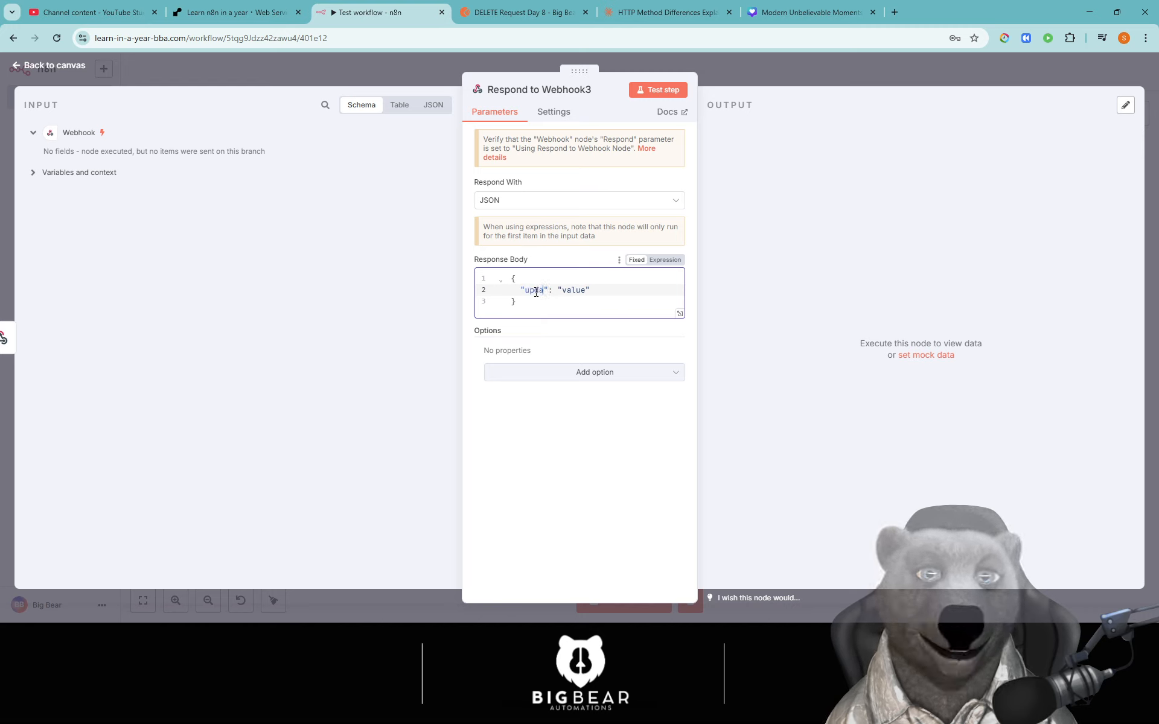
type("ted fiel")
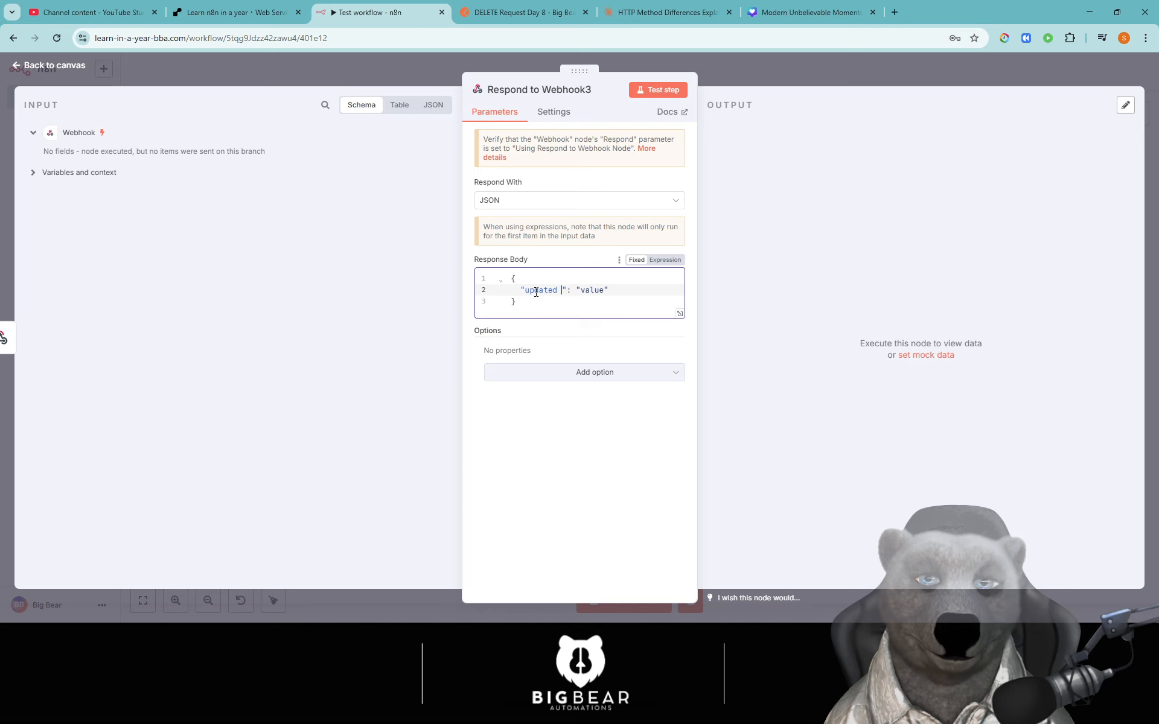
type("d")
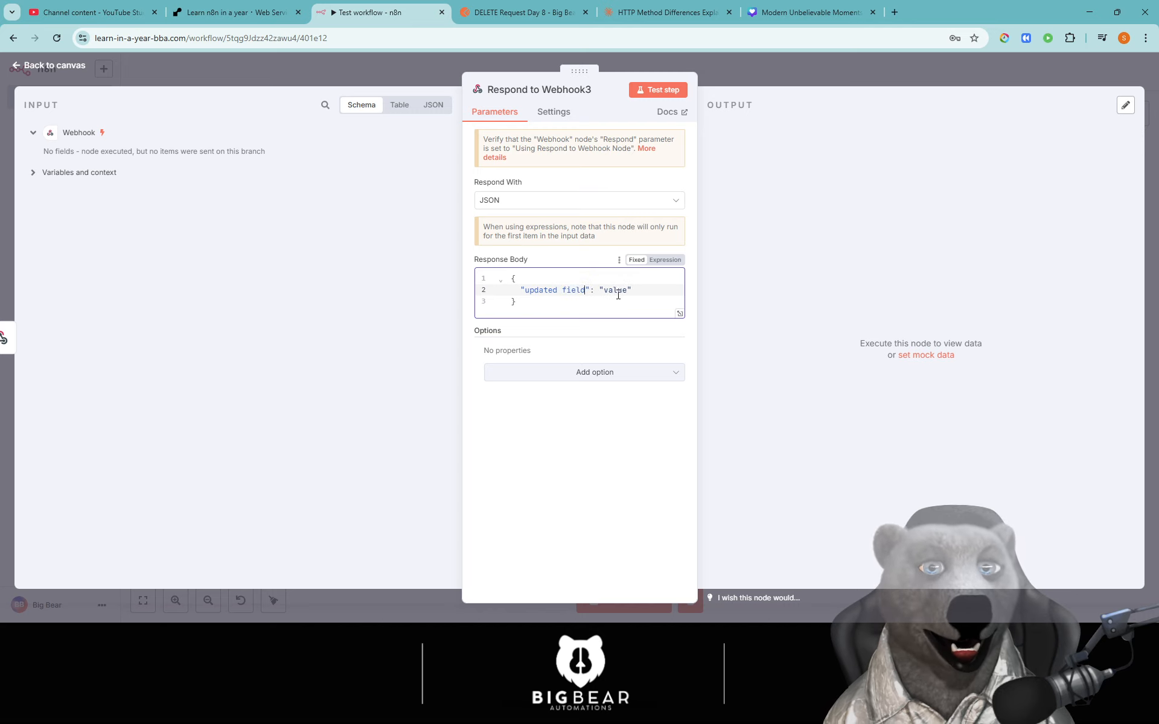
double_click(617, 290)
type("updated")
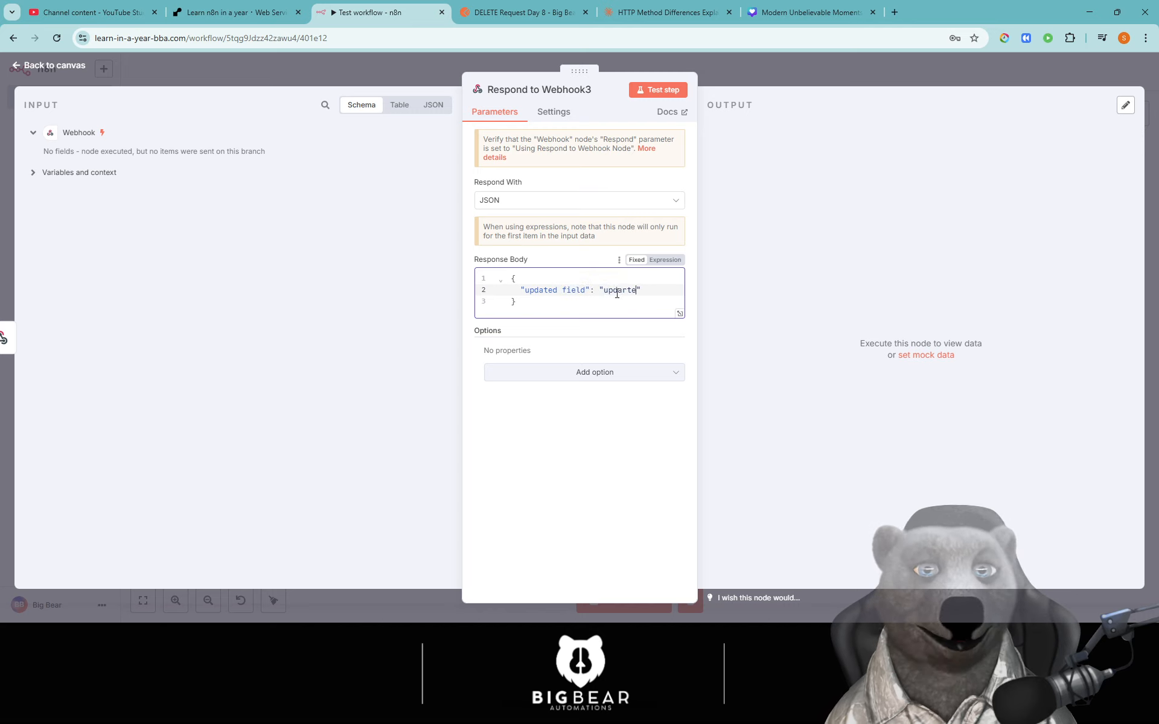
left_click(737, 79)
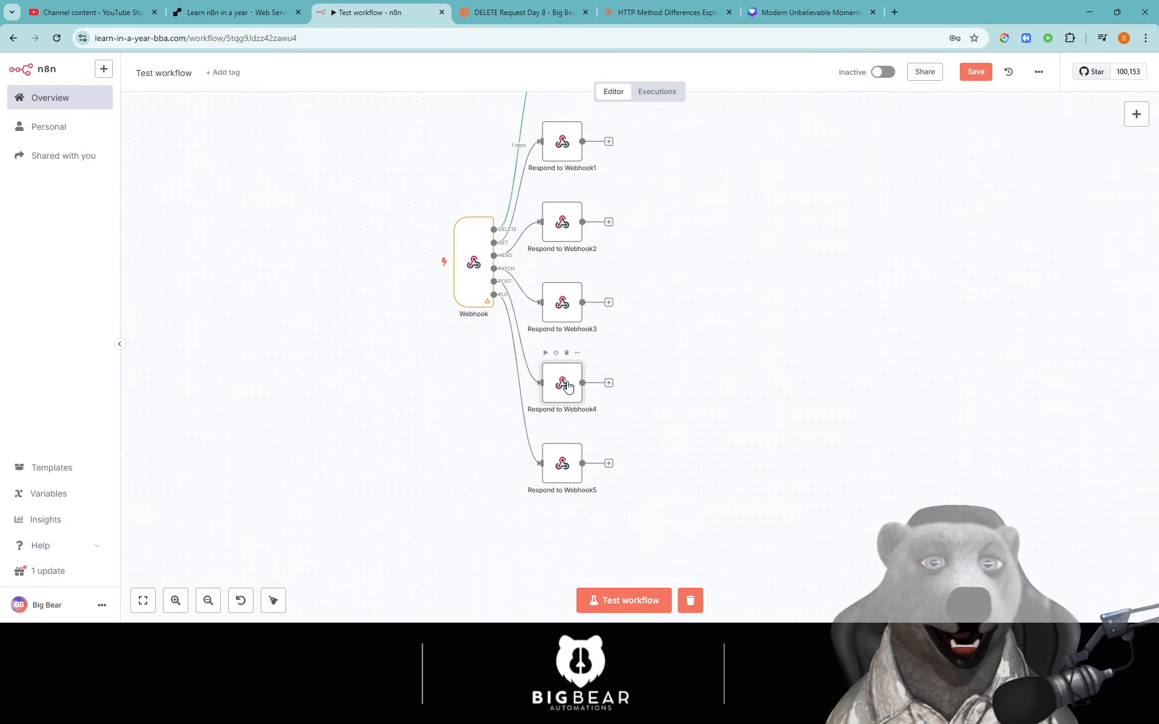
- Make Respond to Webhook4 return JSON keyed 'here is your data' with value 'data'
key("Return")
left_click(604, 200)
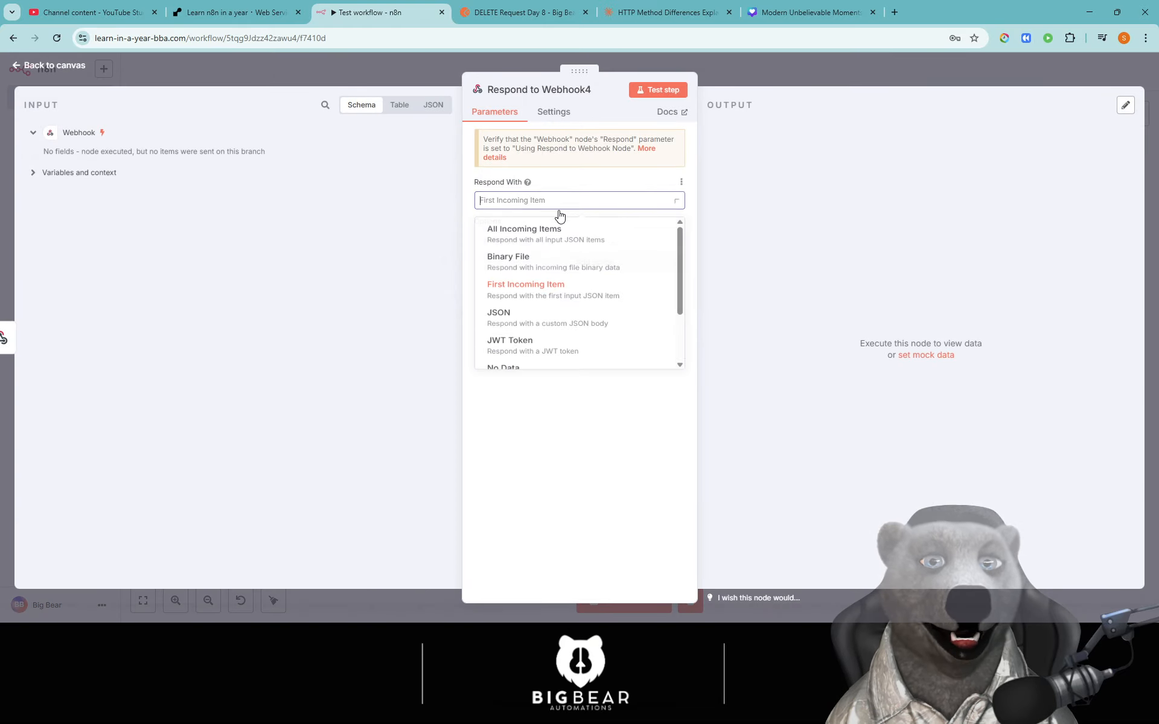
left_click(534, 326)
left_click(531, 290)
double_click(541, 289)
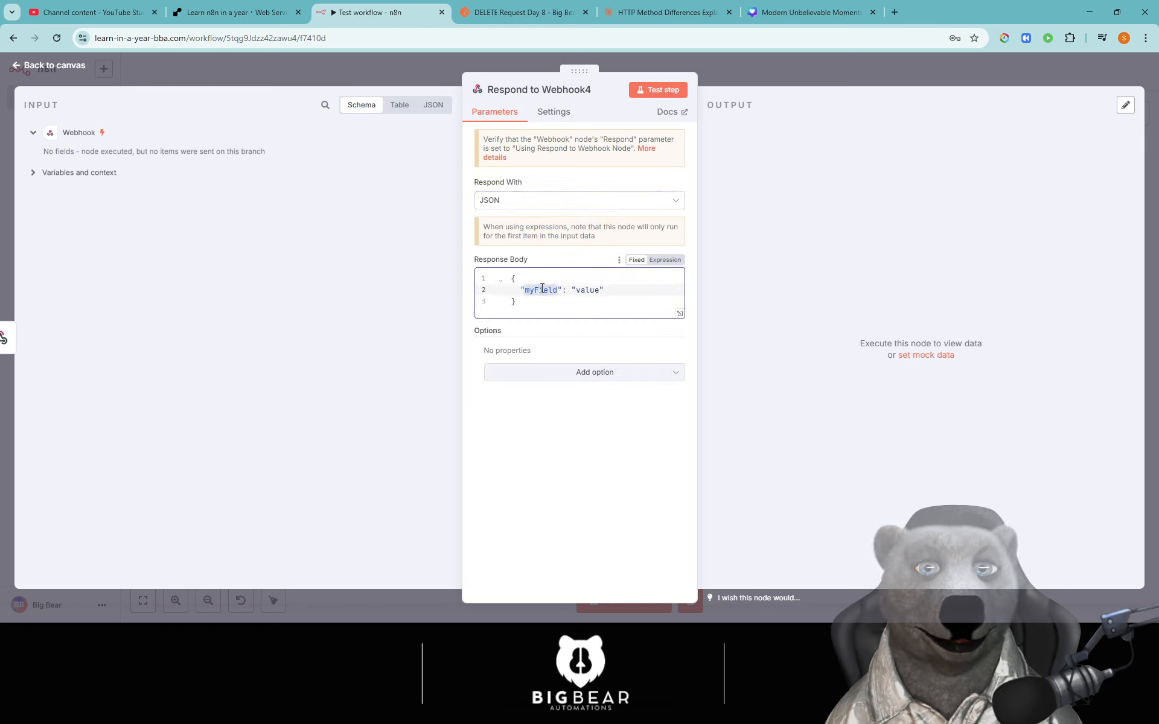
type("here is your data")
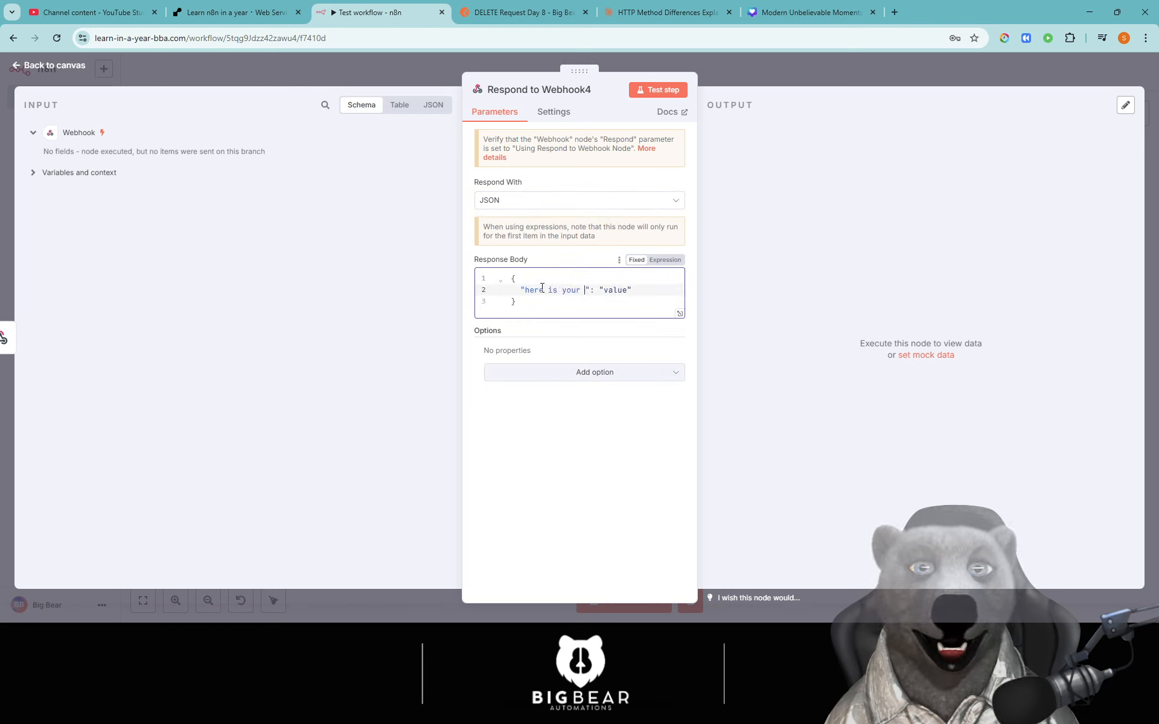
key("BackSpace")
double_click(634, 290)
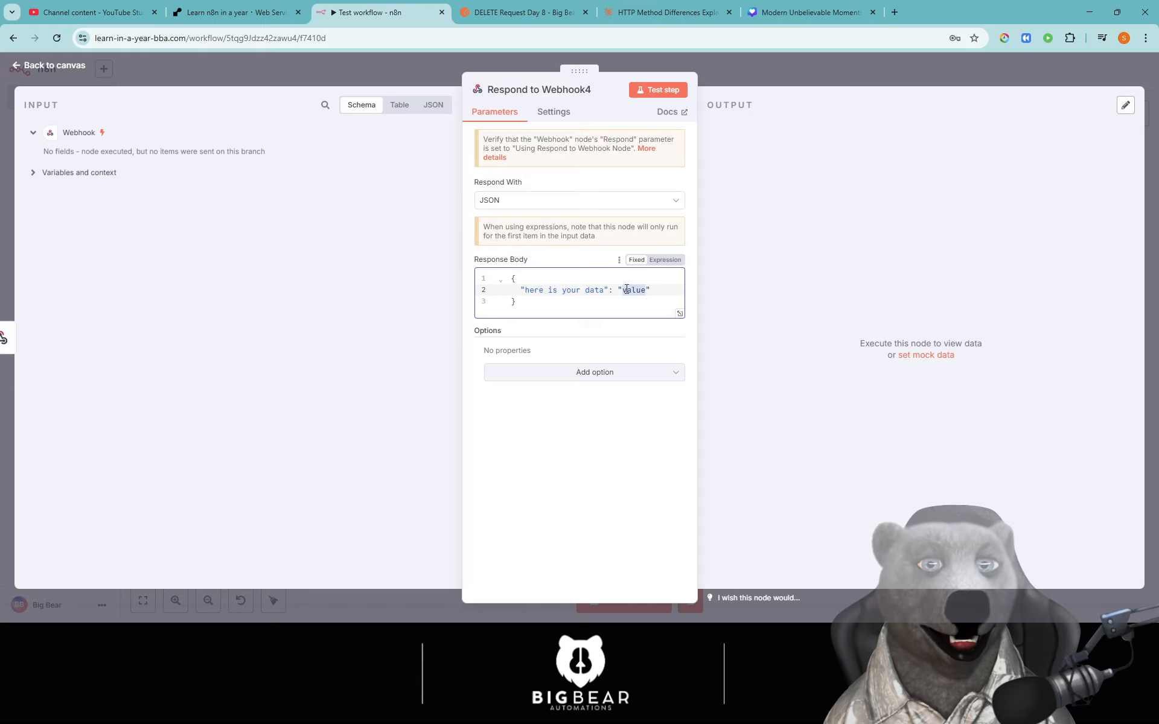
type("data")
key("Escape")
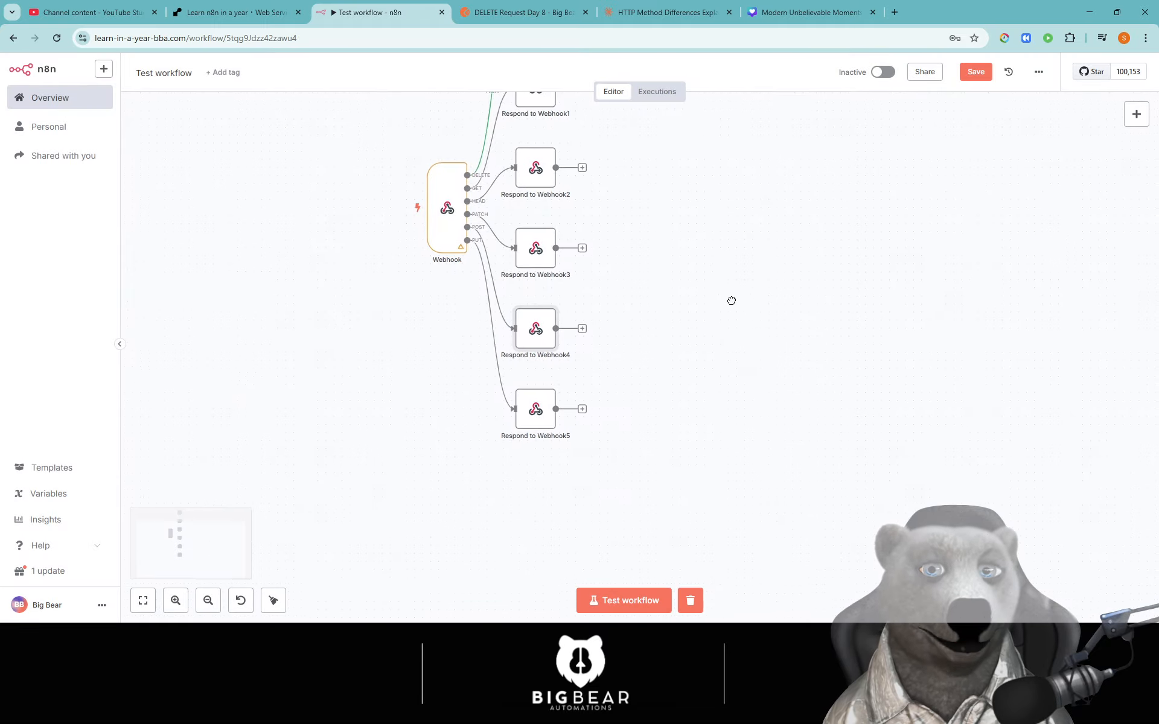
- Make Respond to Webhook5 return a JSON body keyed 'updated'
double_click(546, 415)
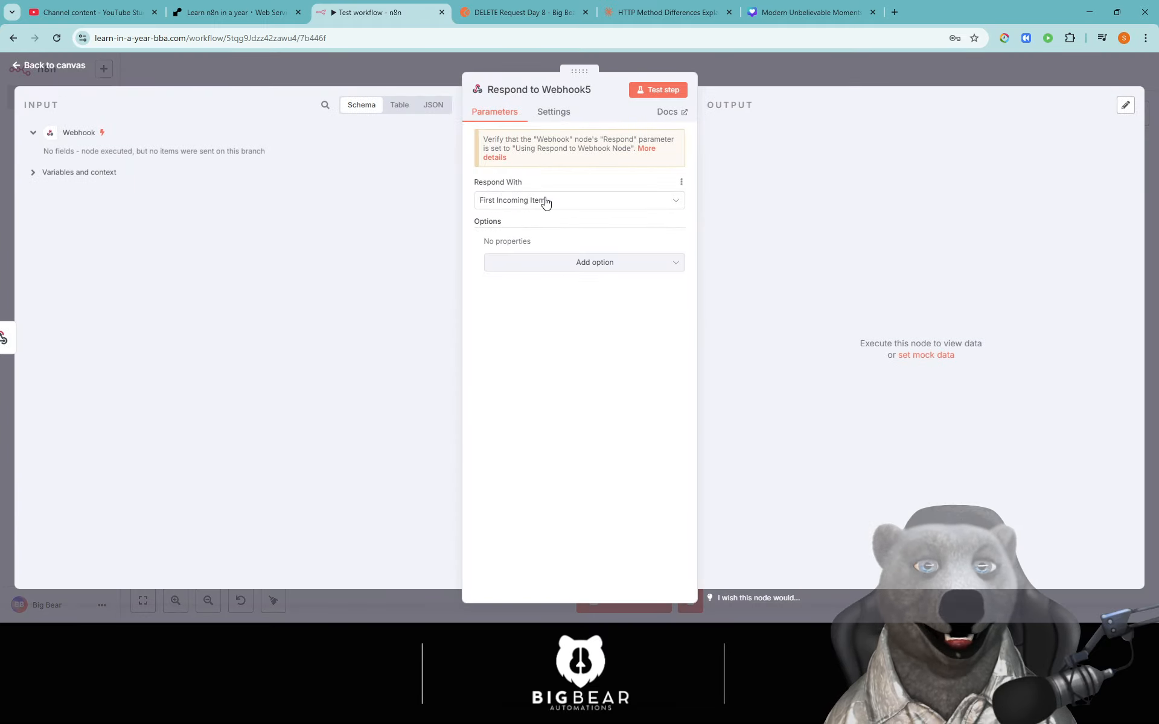
key("Escape")
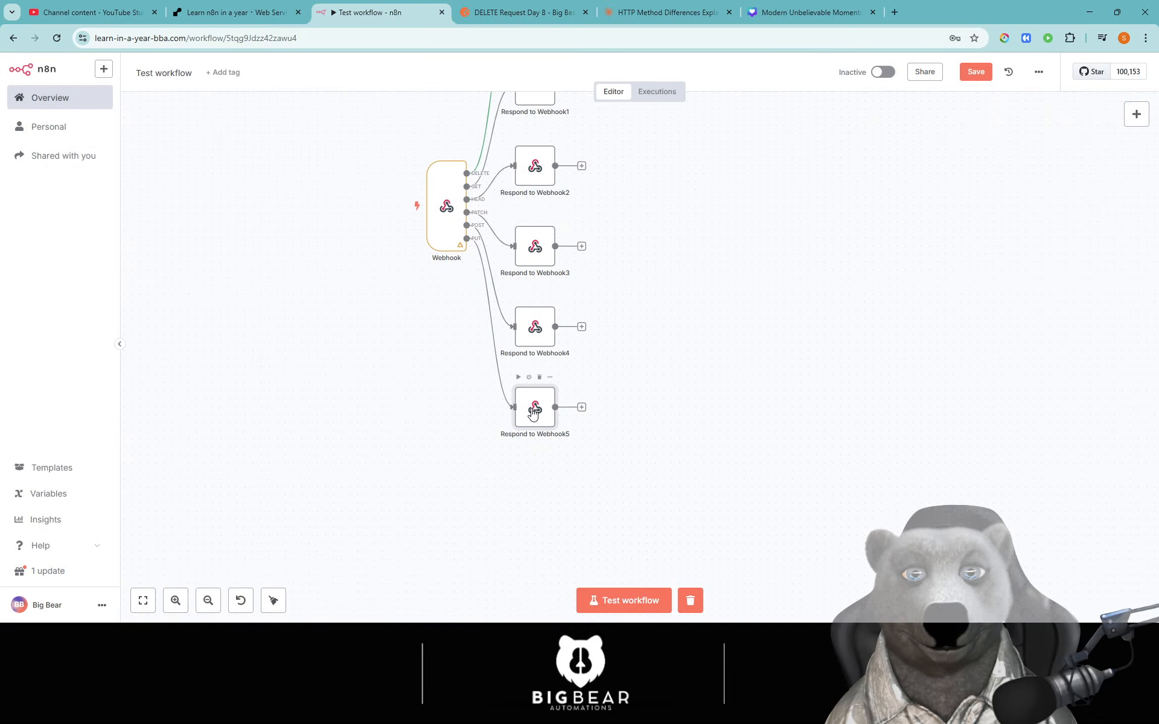
double_click(531, 413)
left_click(582, 201)
left_click(540, 328)
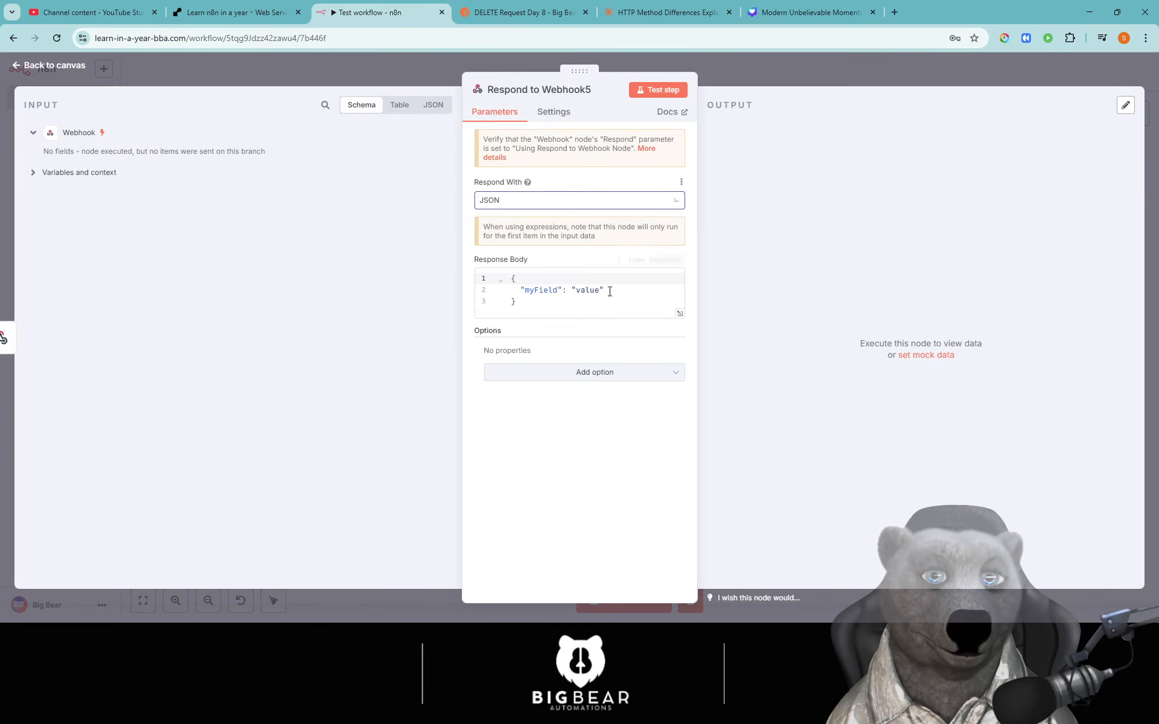
double_click(544, 290)
type("updated")
double_click(592, 289)
type("put updated")
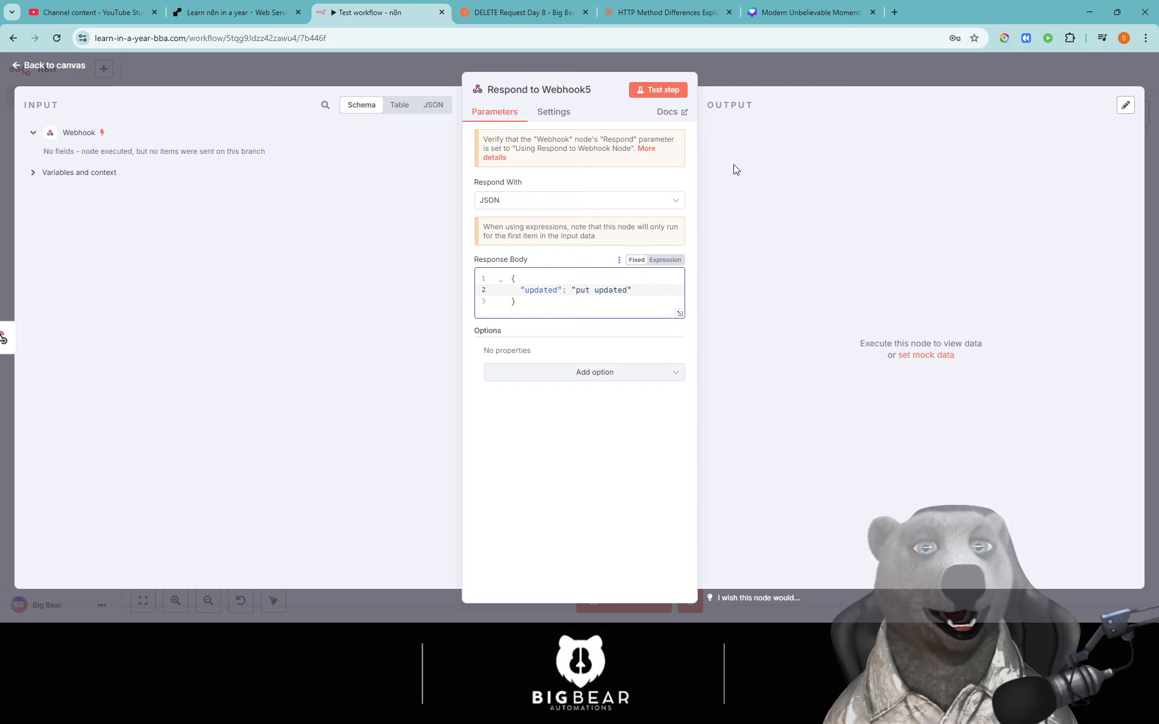
left_click(825, 78)
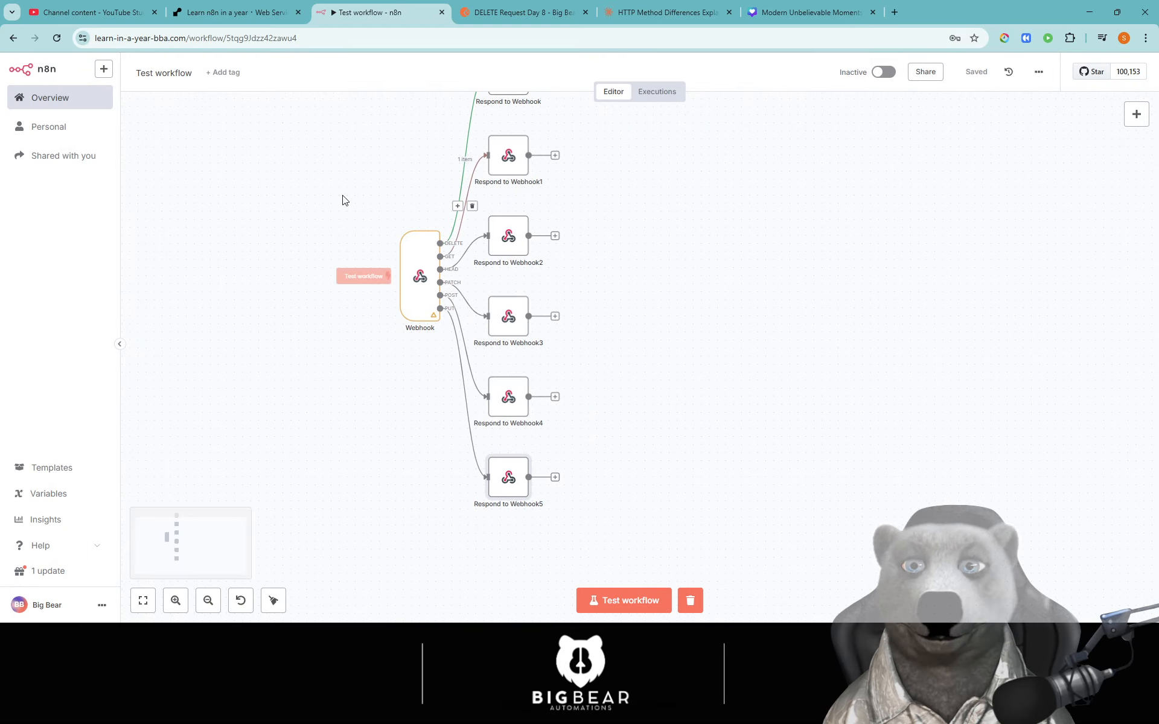
- Tag the workflow 'Learn N8n in a Year' and add a new 'Webhooks' tag
left_click(211, 80)
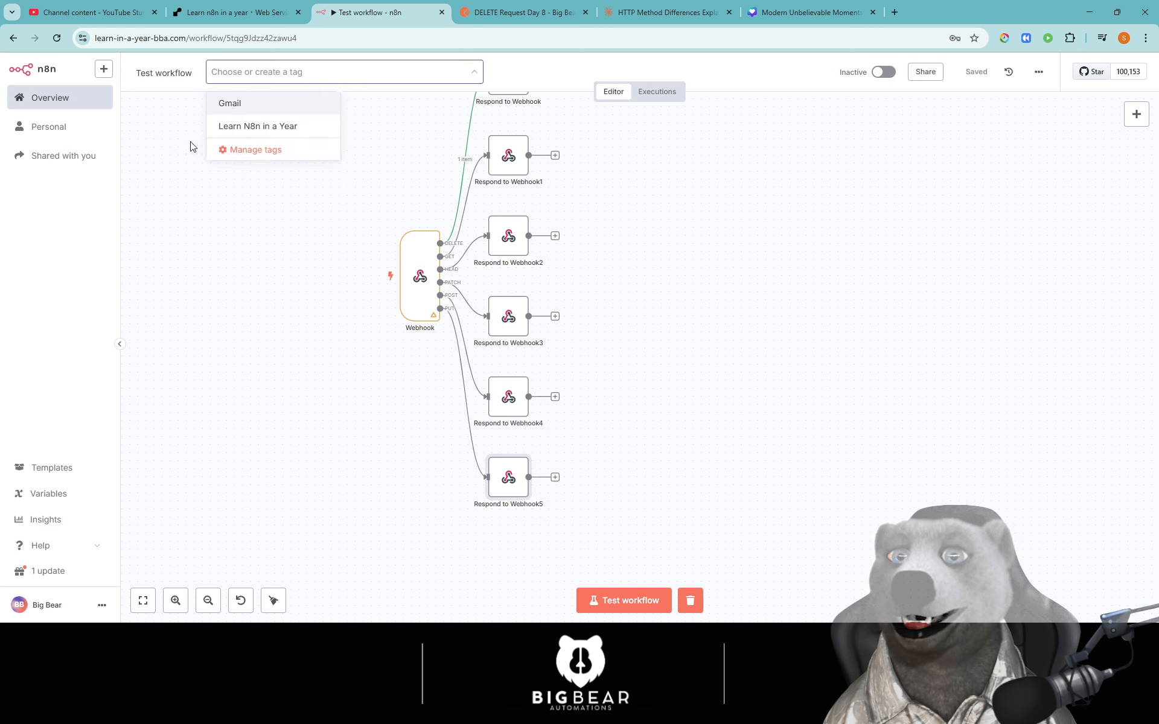
left_click(261, 127)
left_click(316, 223)
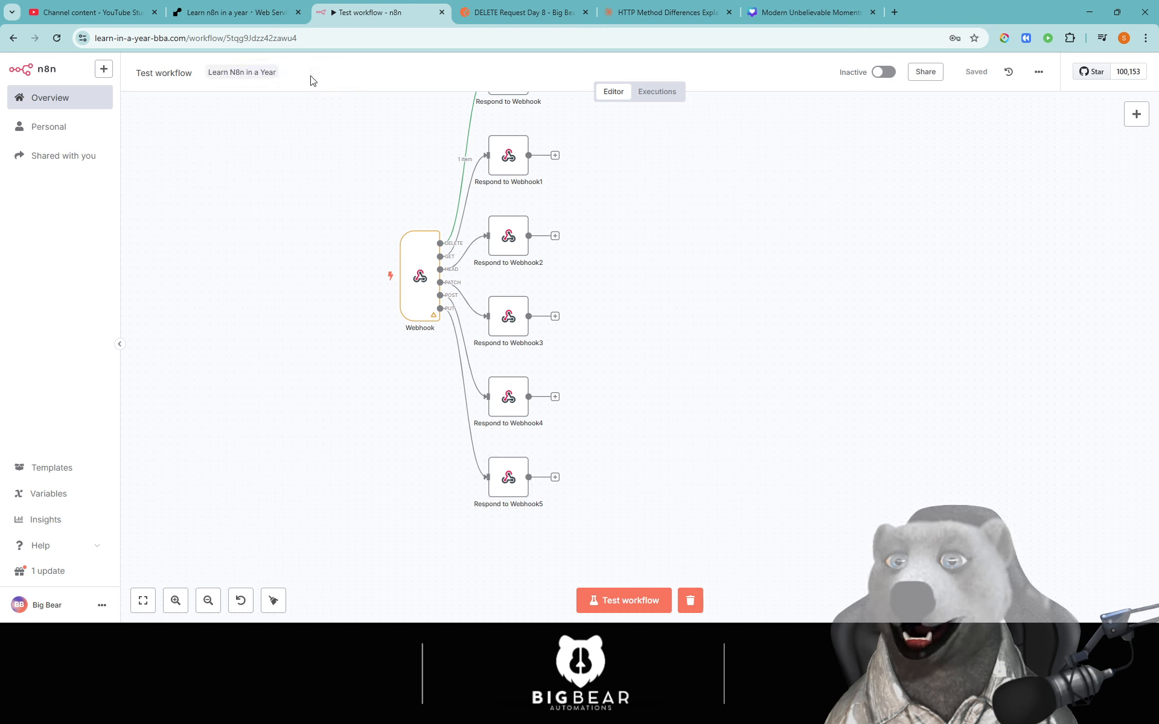
left_click(279, 76)
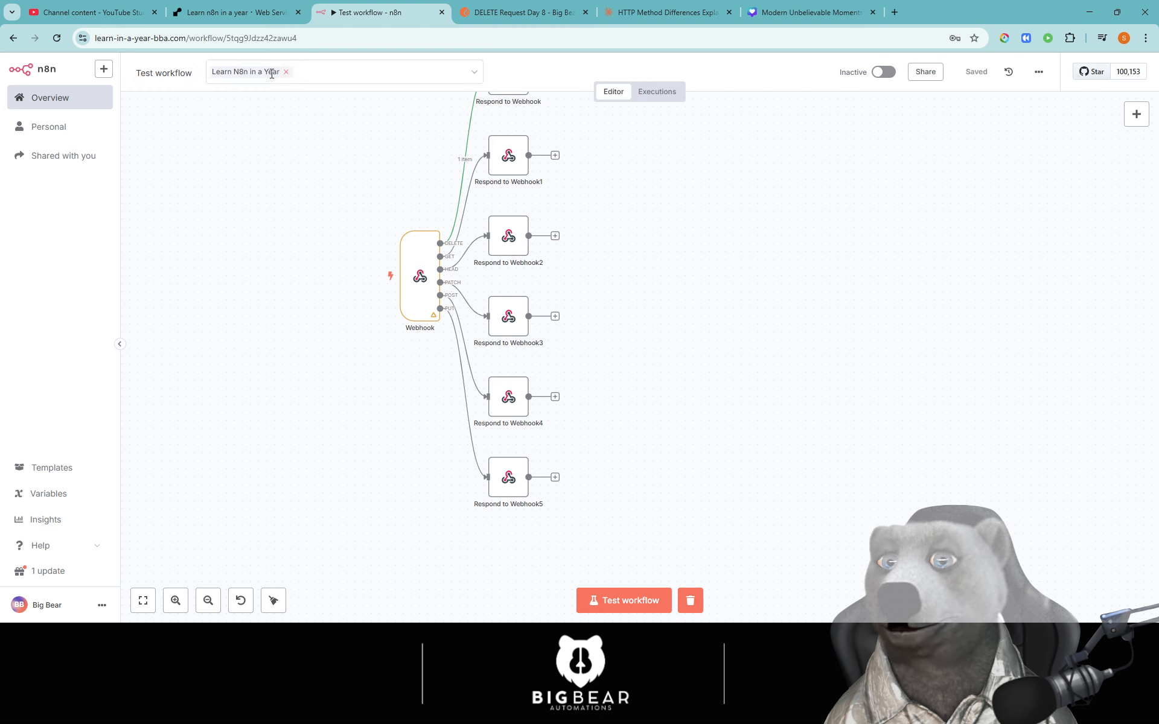
type("WEbhooks")
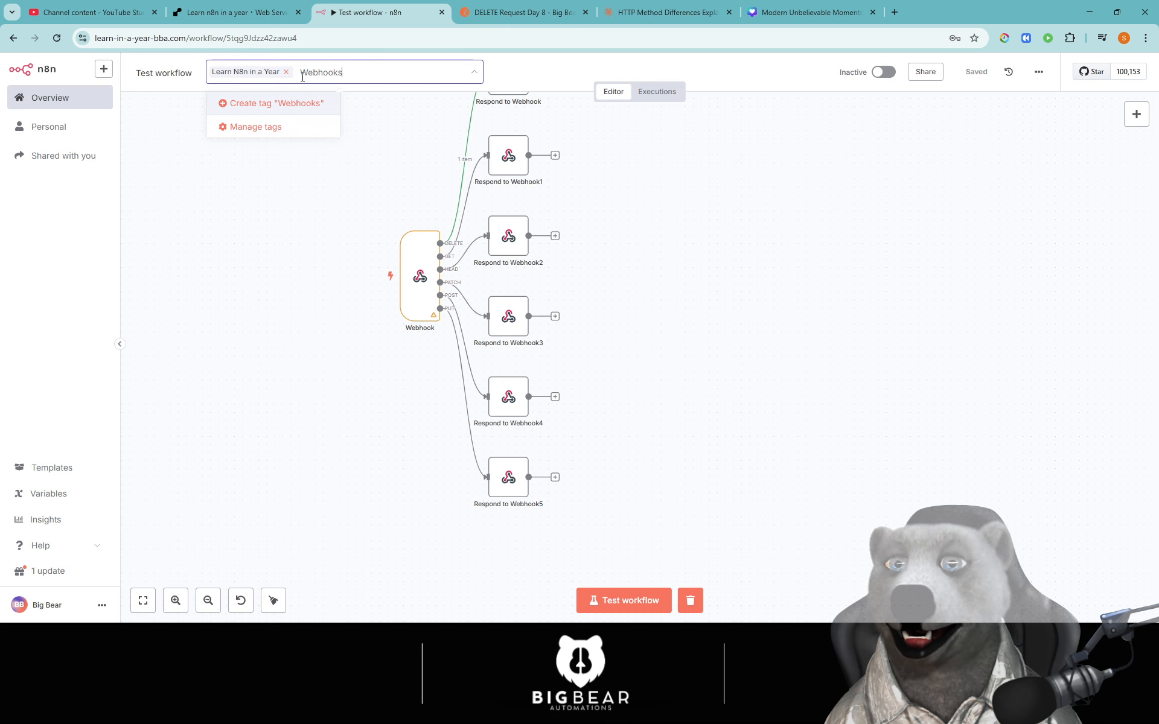
key("Return")
left_click(319, 372)
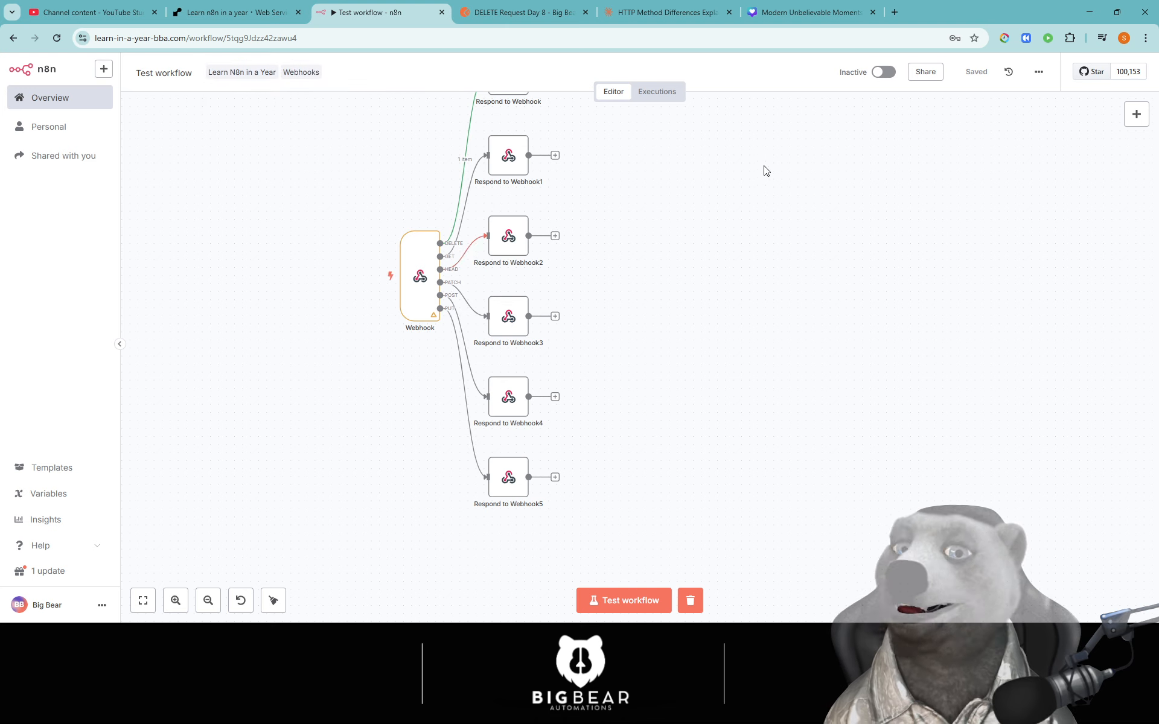
left_click_drag(728, 224, 693, 285)
left_click_drag(651, 325, 668, 313)
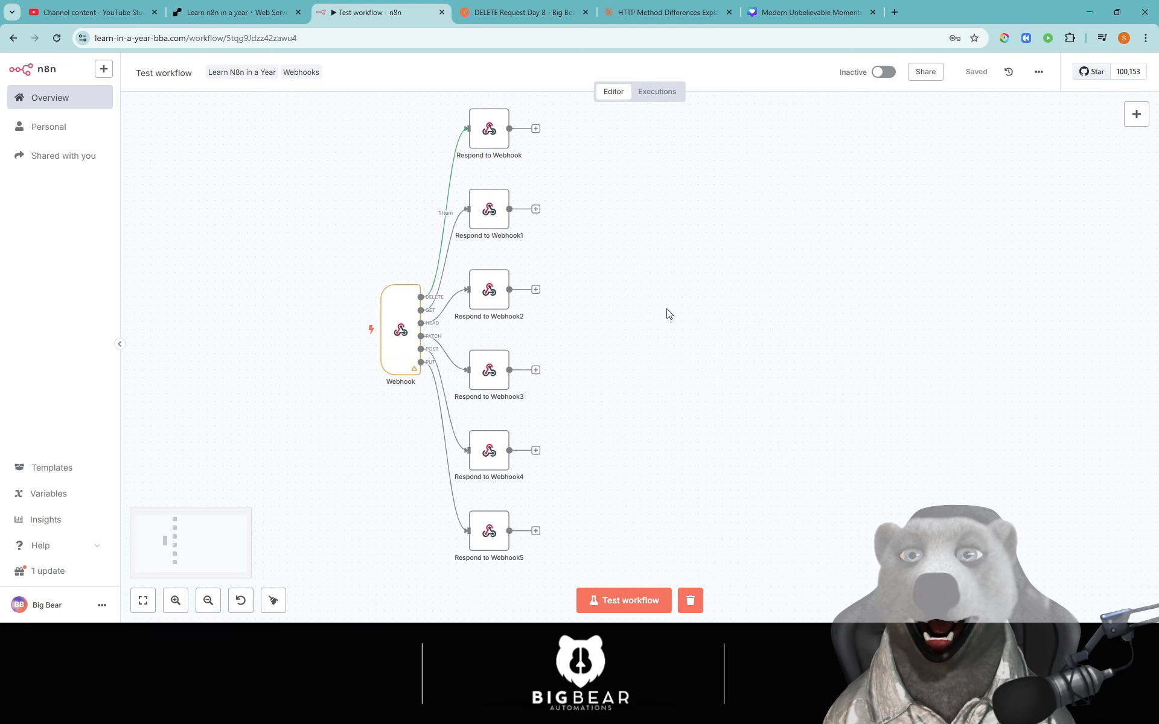
- Set the Webhook listening for a test event, copy its test URL, and open Postman's Get Request Day 8
double_click(414, 326)
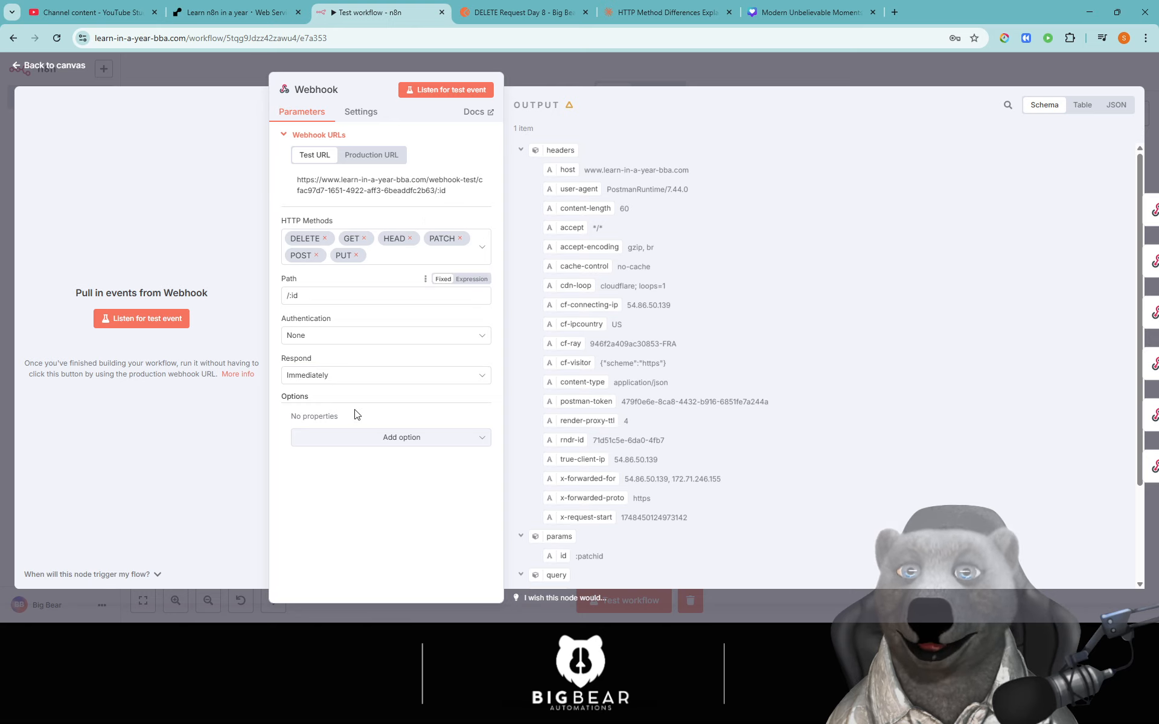
left_click(459, 90)
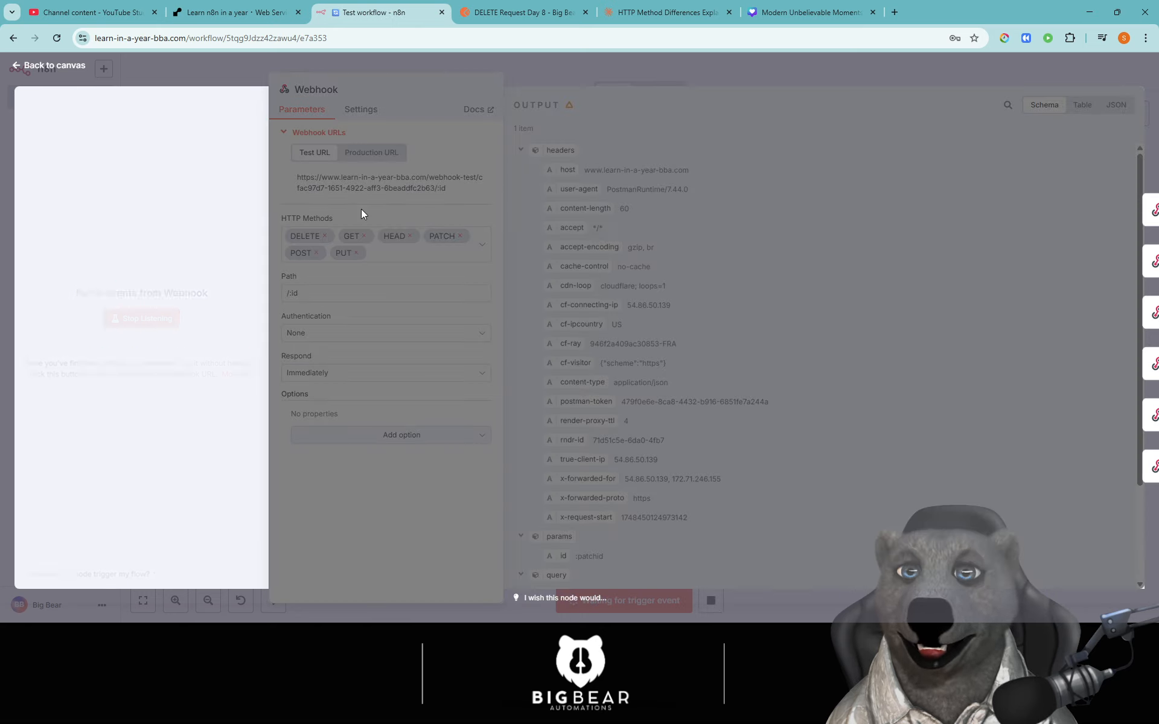
left_click(194, 409)
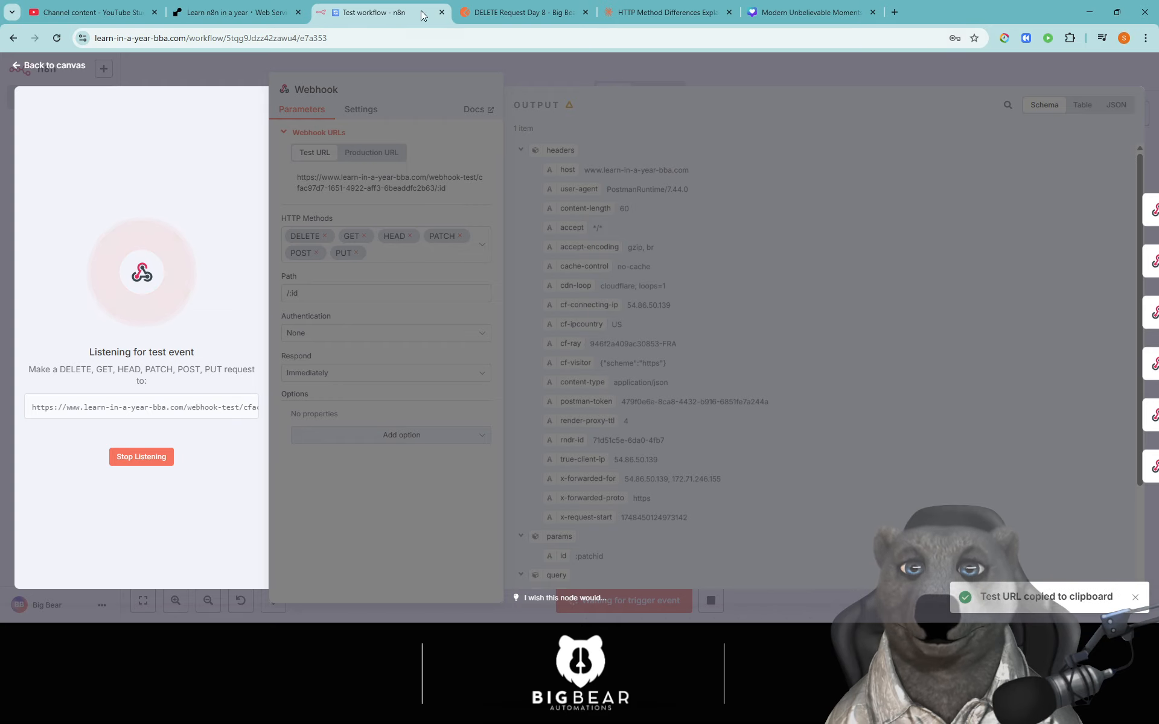
left_click(520, 12)
left_click(147, 174)
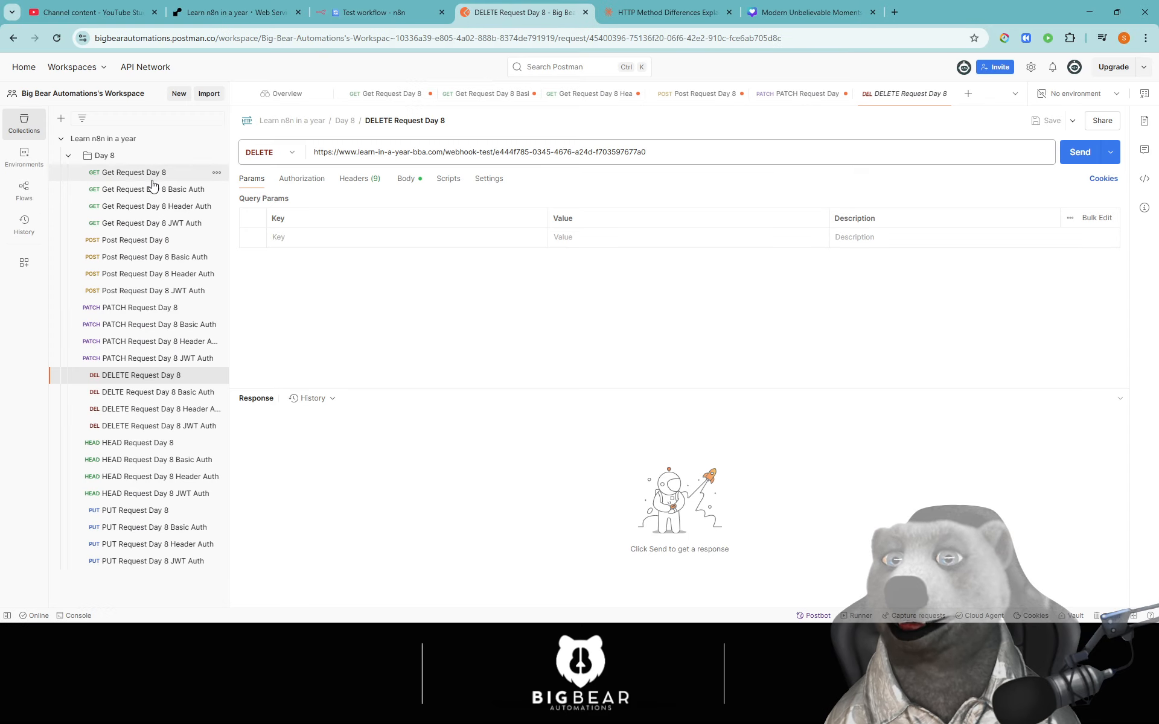
- Send Get Request Day 8 to the n8n test URL ending /big and inspect the 500 error
triple_click(469, 156)
key("ctrl+v")
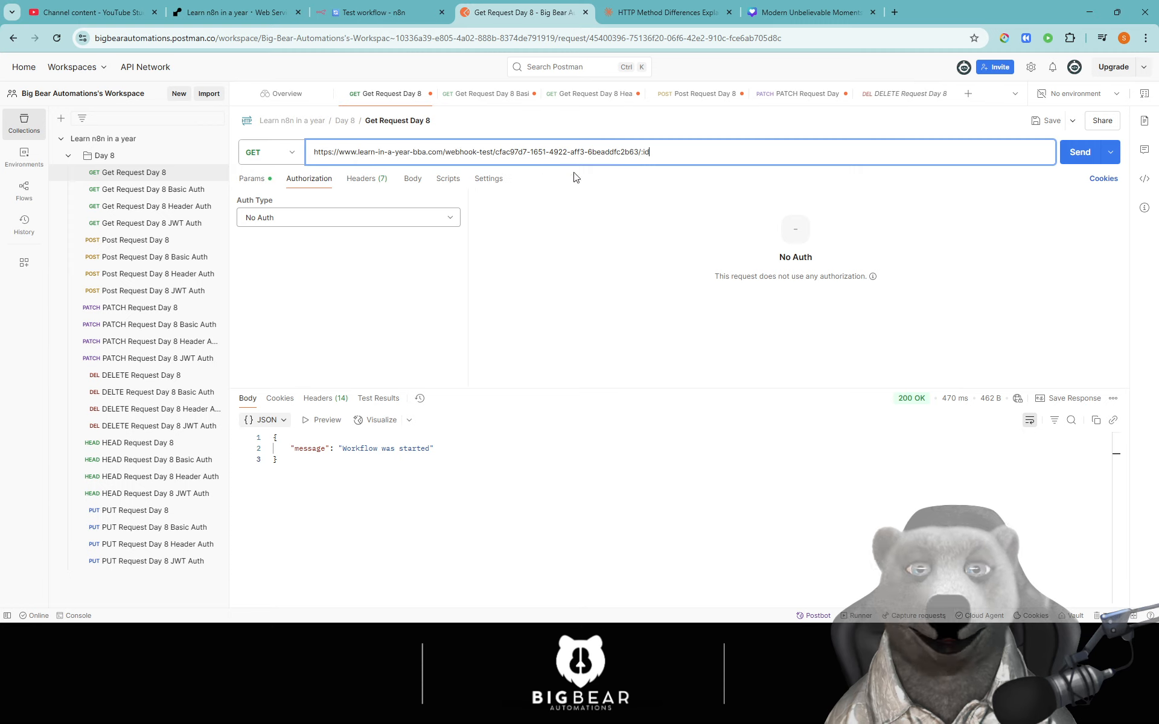
key("BackSpace")
key("BackSpace")
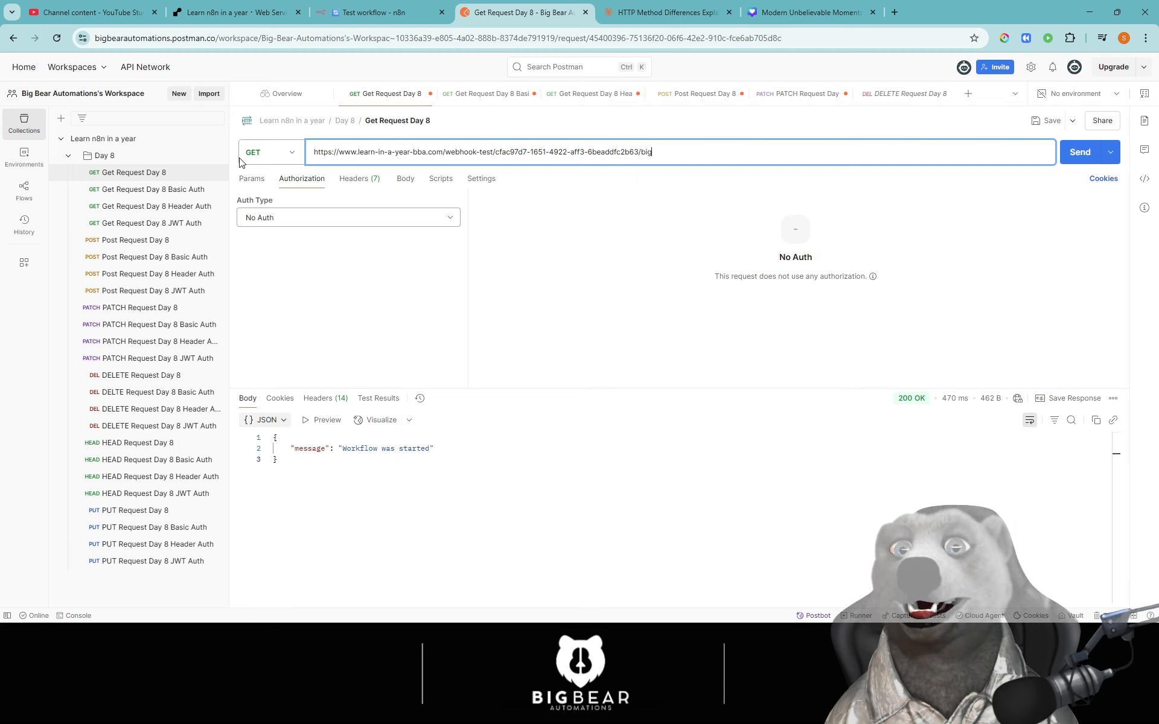
left_click(1080, 152)
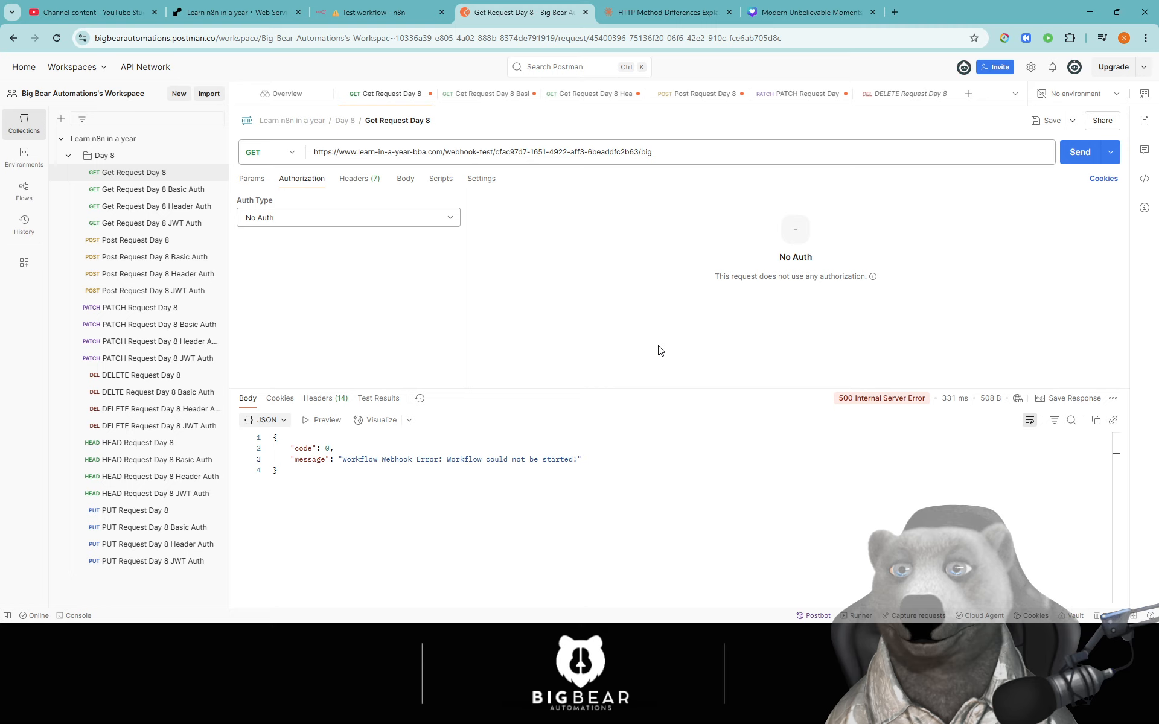
left_click_drag(464, 462, 565, 462)
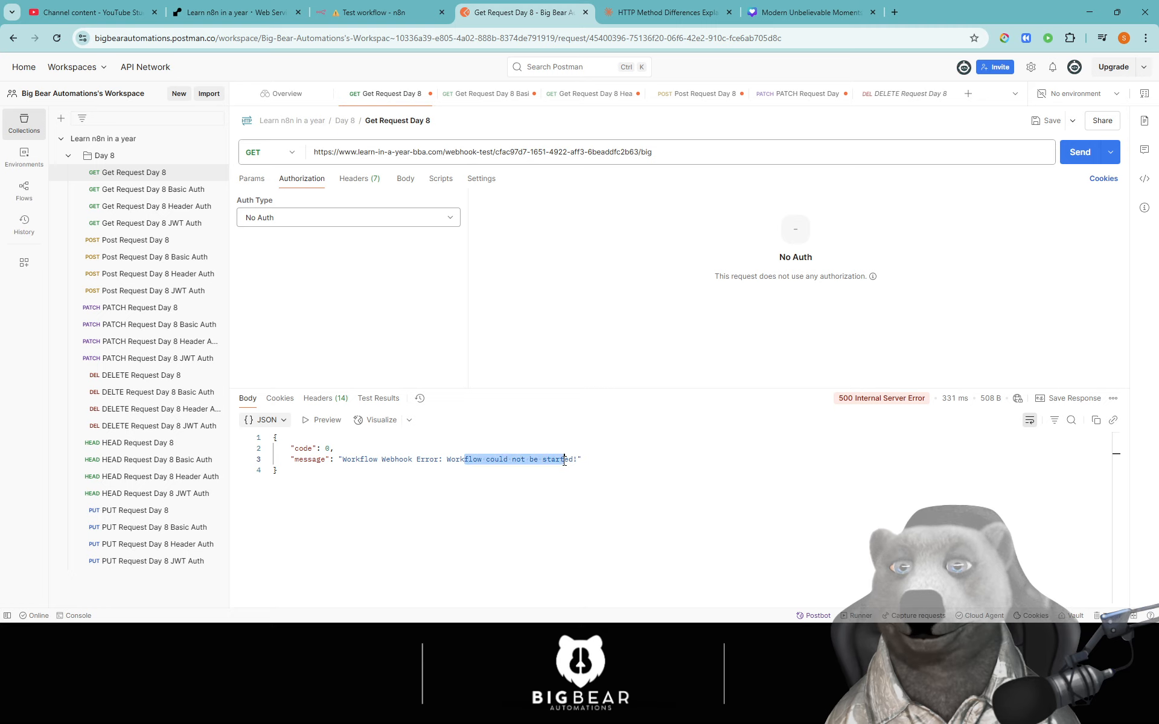
left_click(563, 498)
key("ctrl+a")
left_click(571, 521)
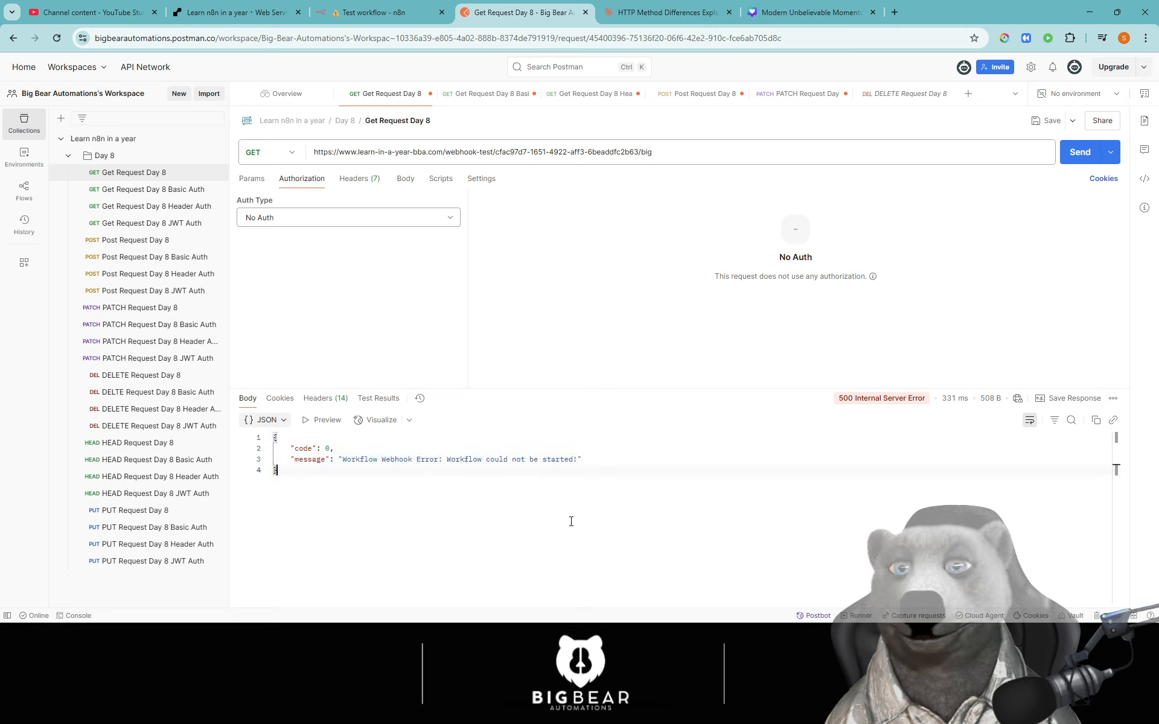
- Back in n8n, review the Webhook node's settings and extra options without adding any
left_click(366, 19)
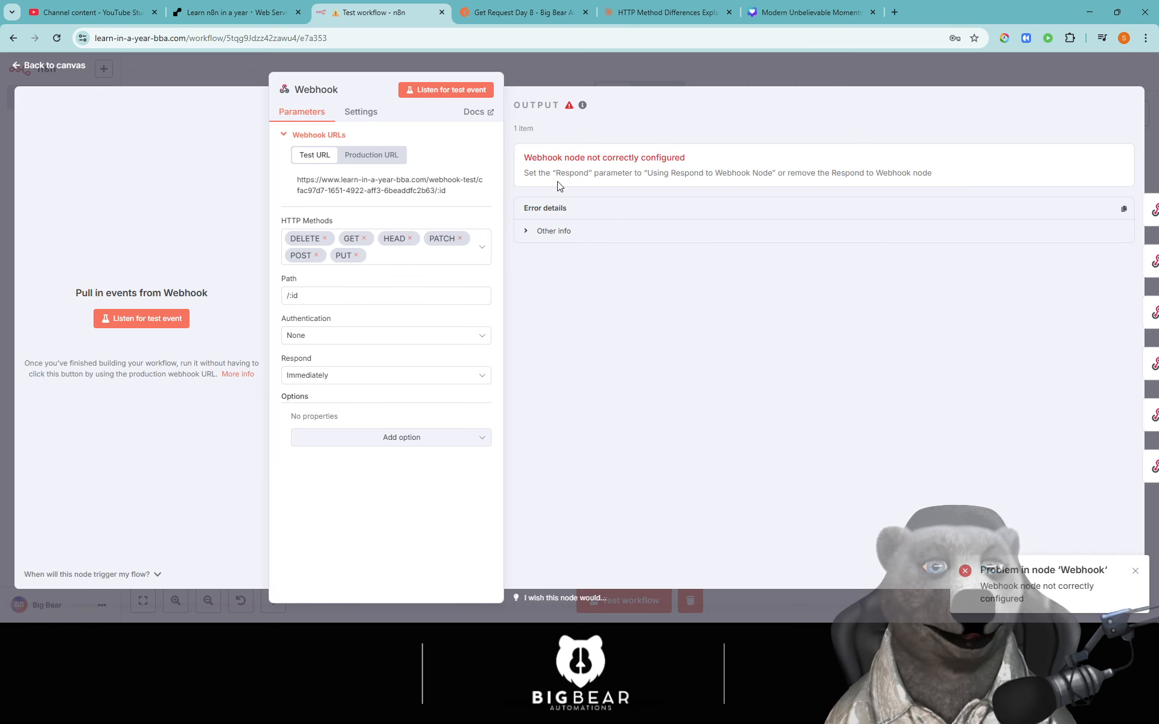
left_click(360, 117)
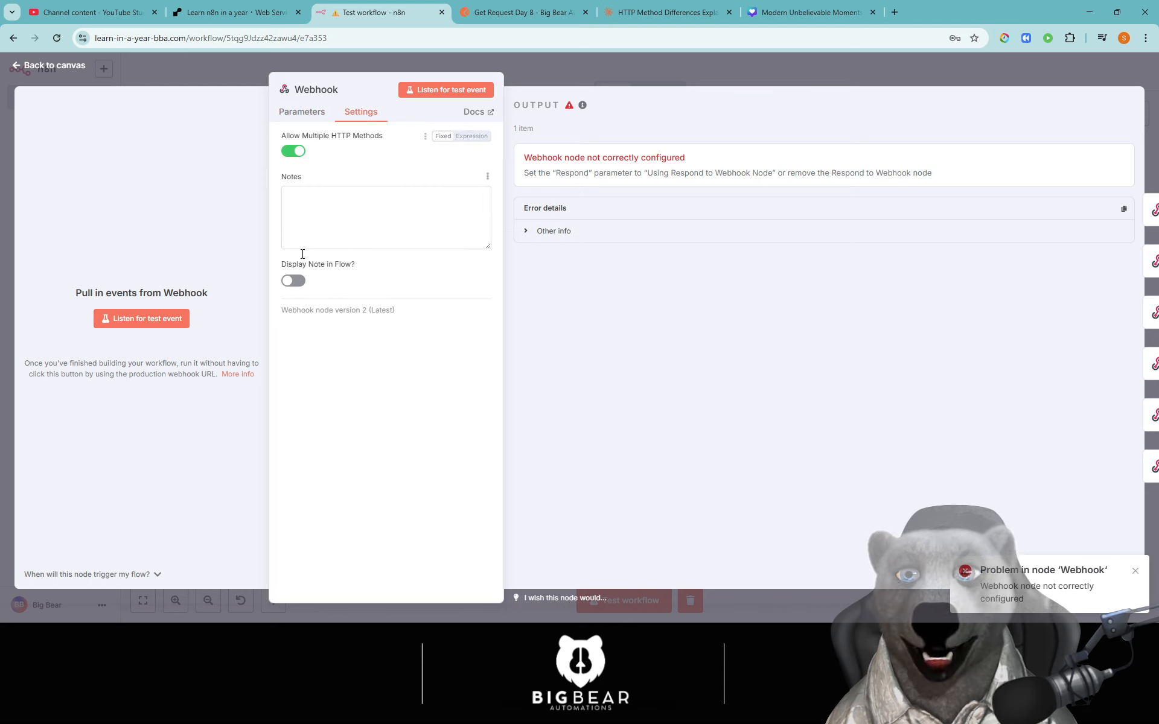
left_click(301, 111)
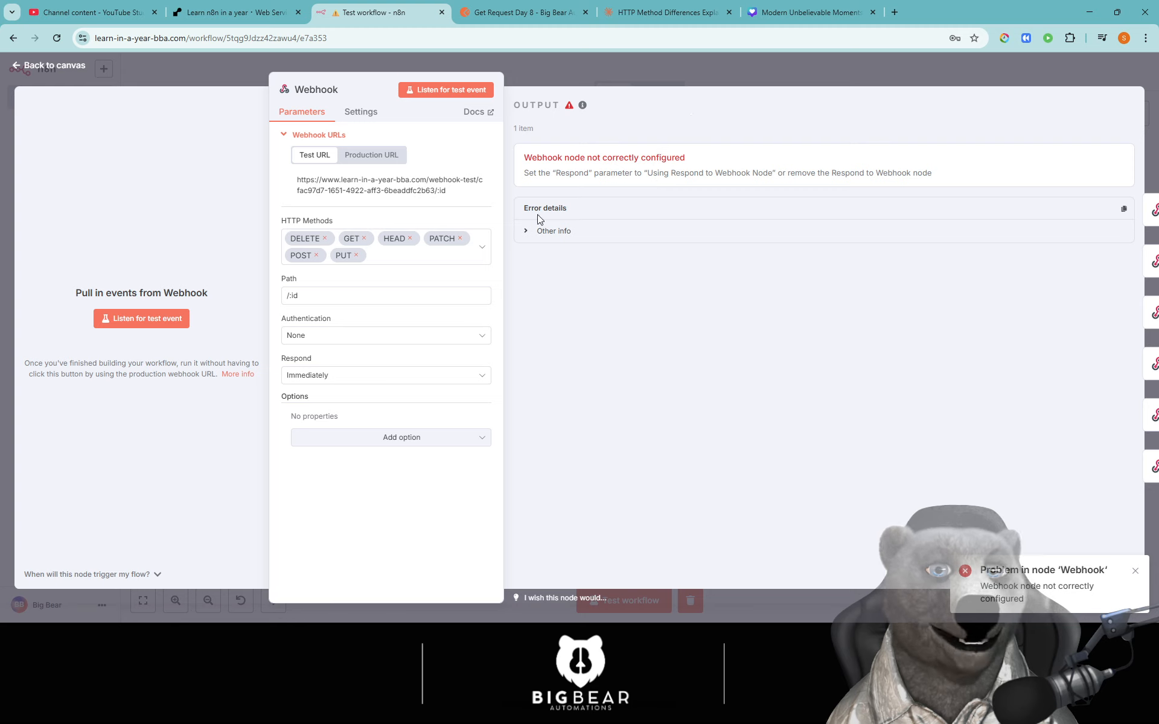
left_click(400, 438)
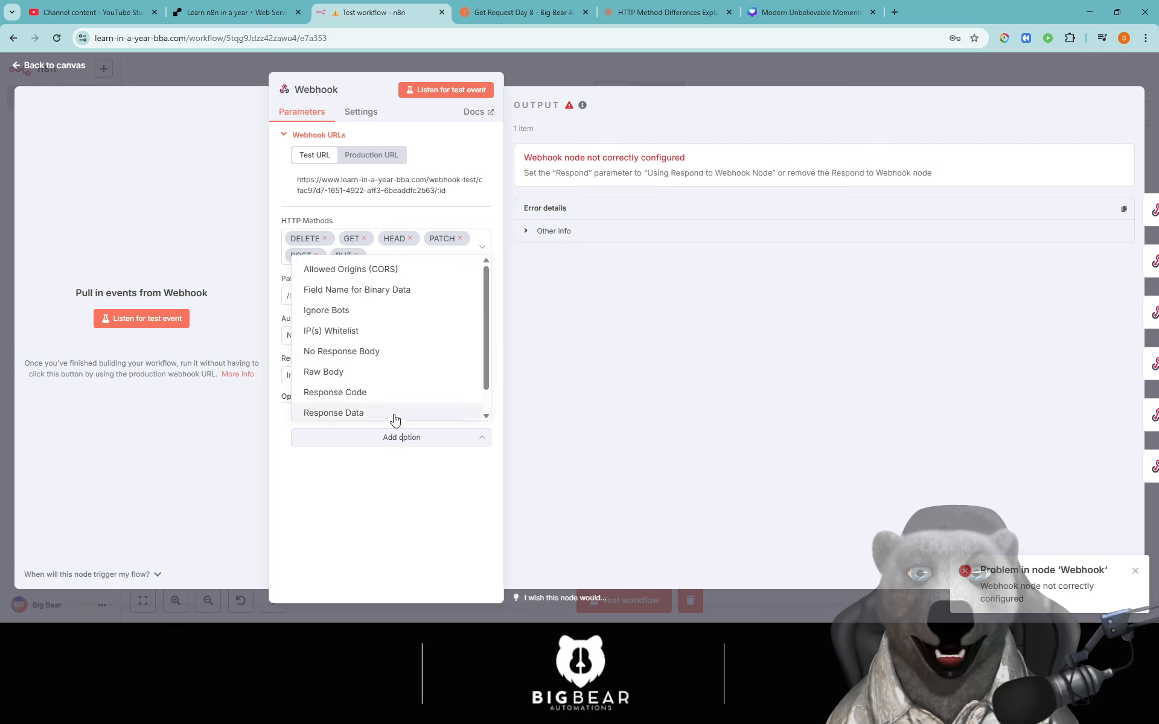
left_click_drag(482, 299, 483, 318)
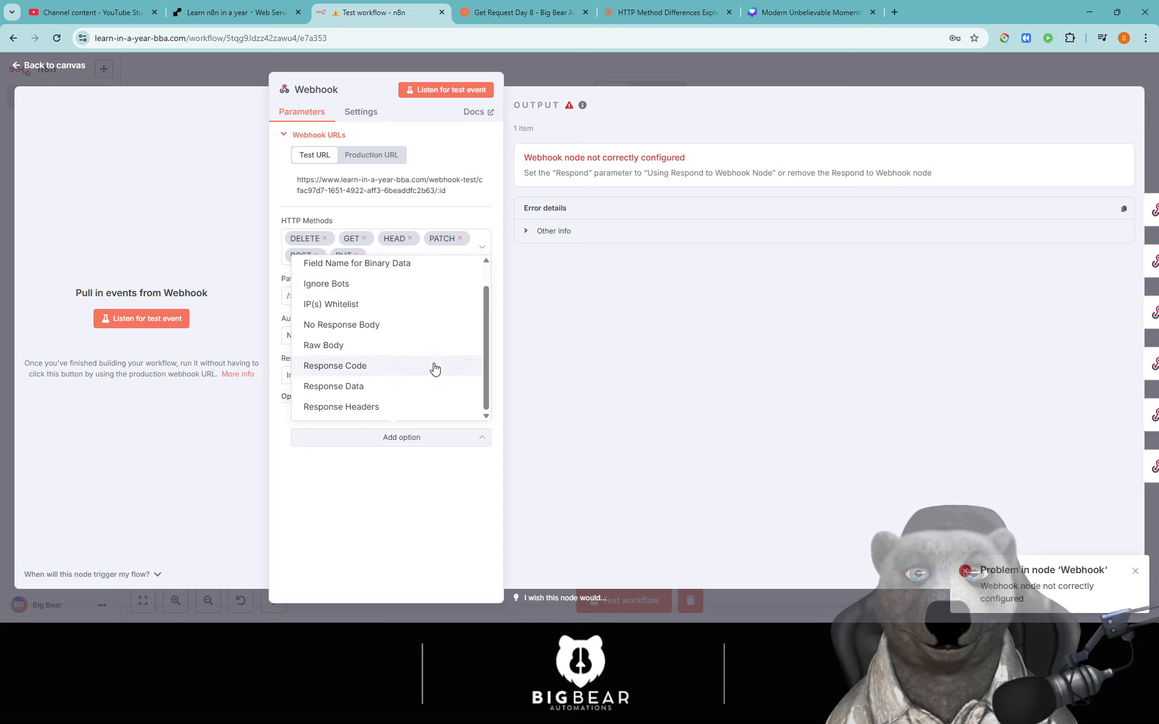
scroll(434, 378, "up", 1)
scroll(435, 378, "down", 1)
left_click(395, 488)
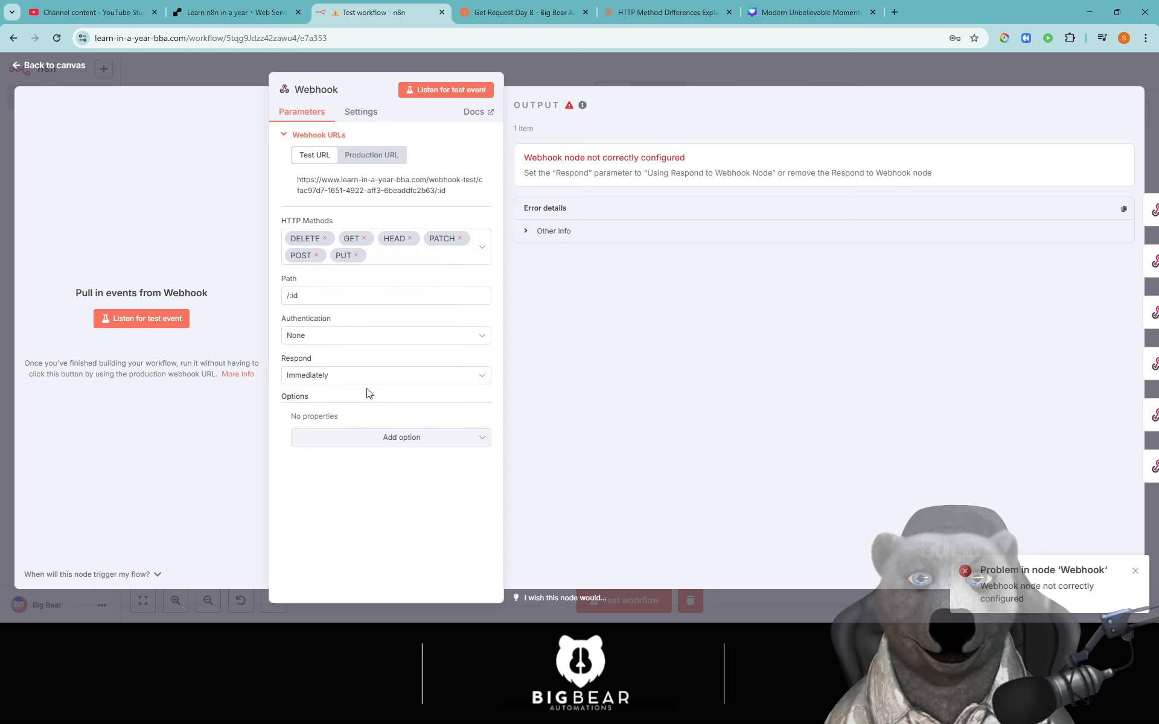
- Set the Webhook's Respond option to Using 'Respond to Webhook' Node and clear the error notices
left_click(368, 380)
left_click(369, 480)
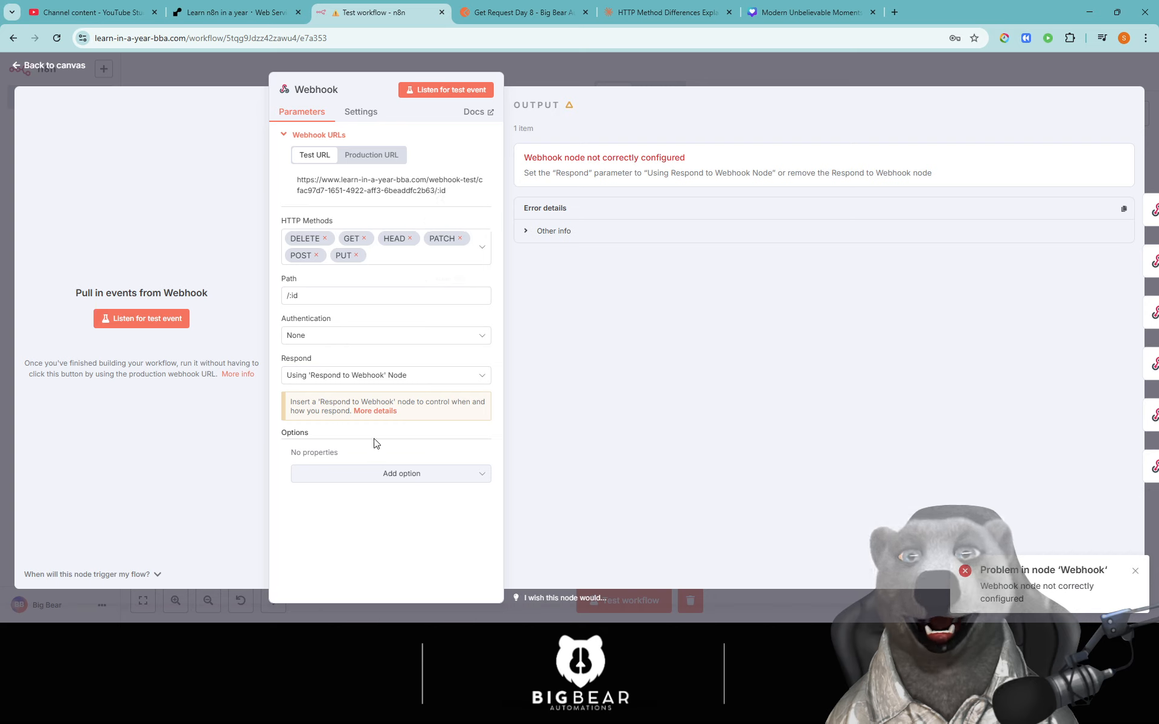
left_click(344, 377)
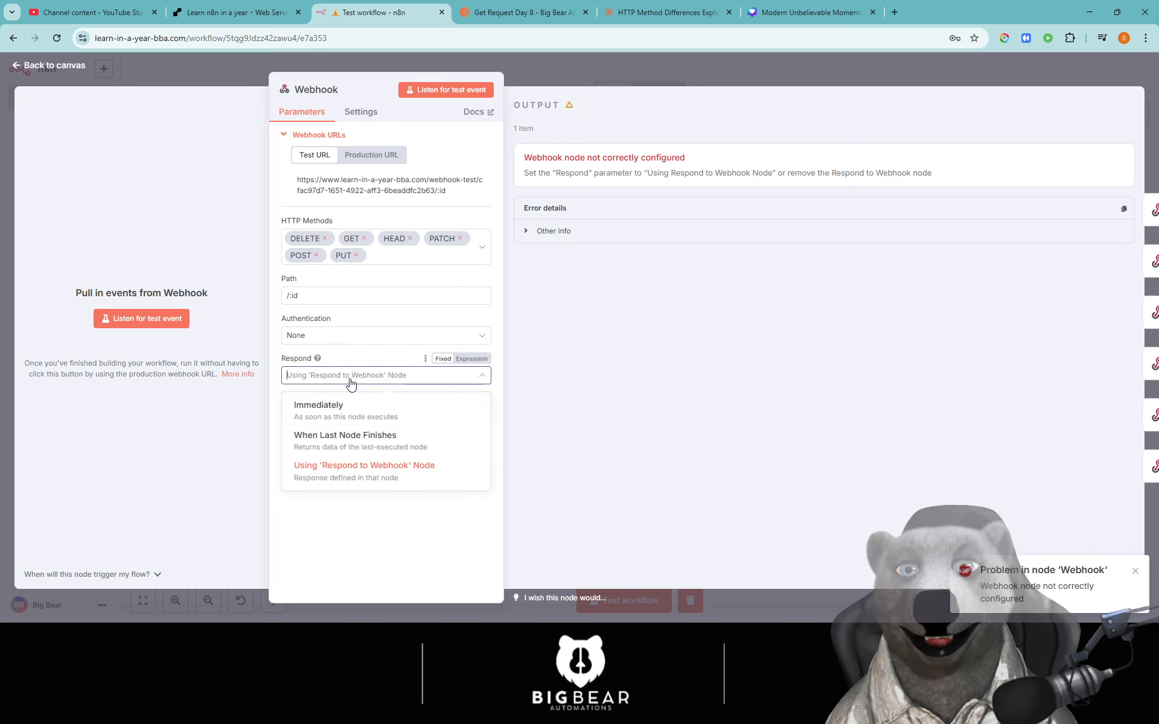
left_click(1134, 574)
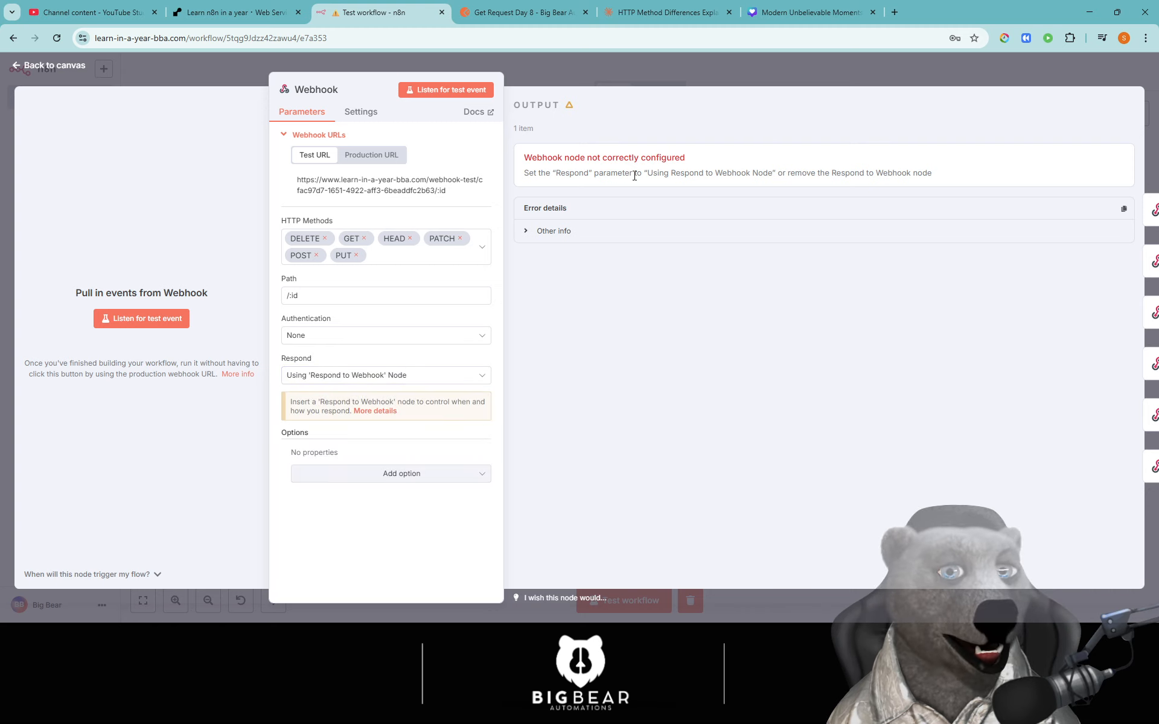
left_click(427, 377)
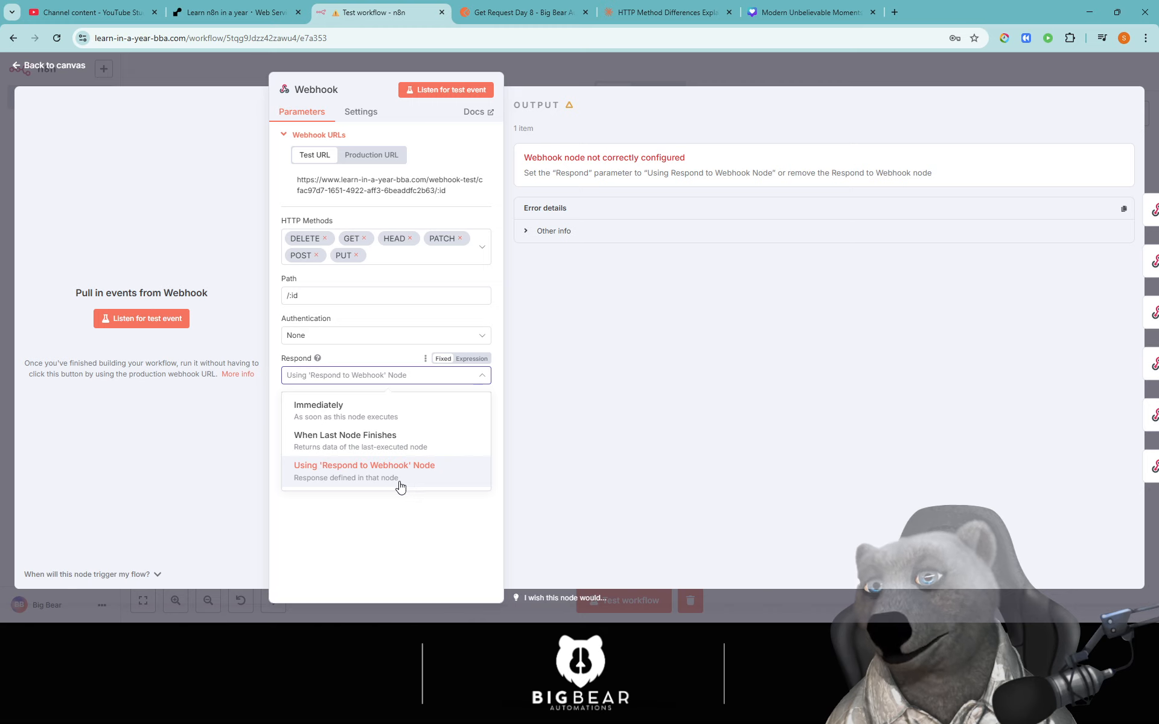
left_click(391, 532)
left_click(151, 320)
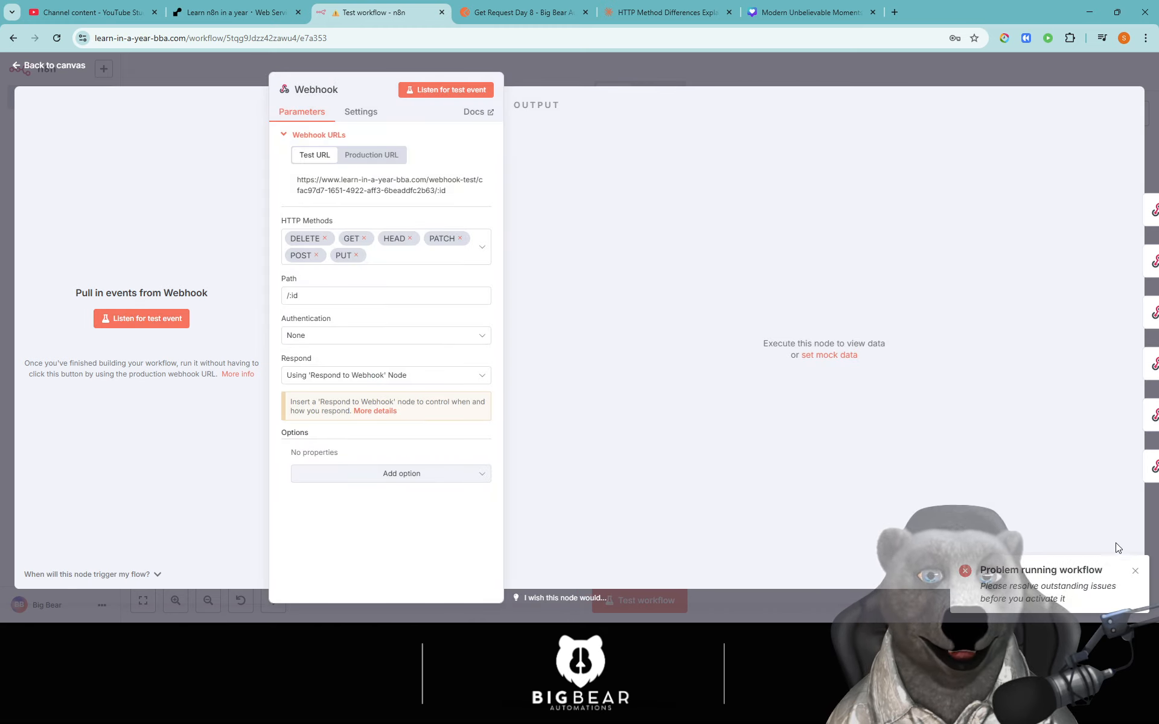
left_click(1135, 573)
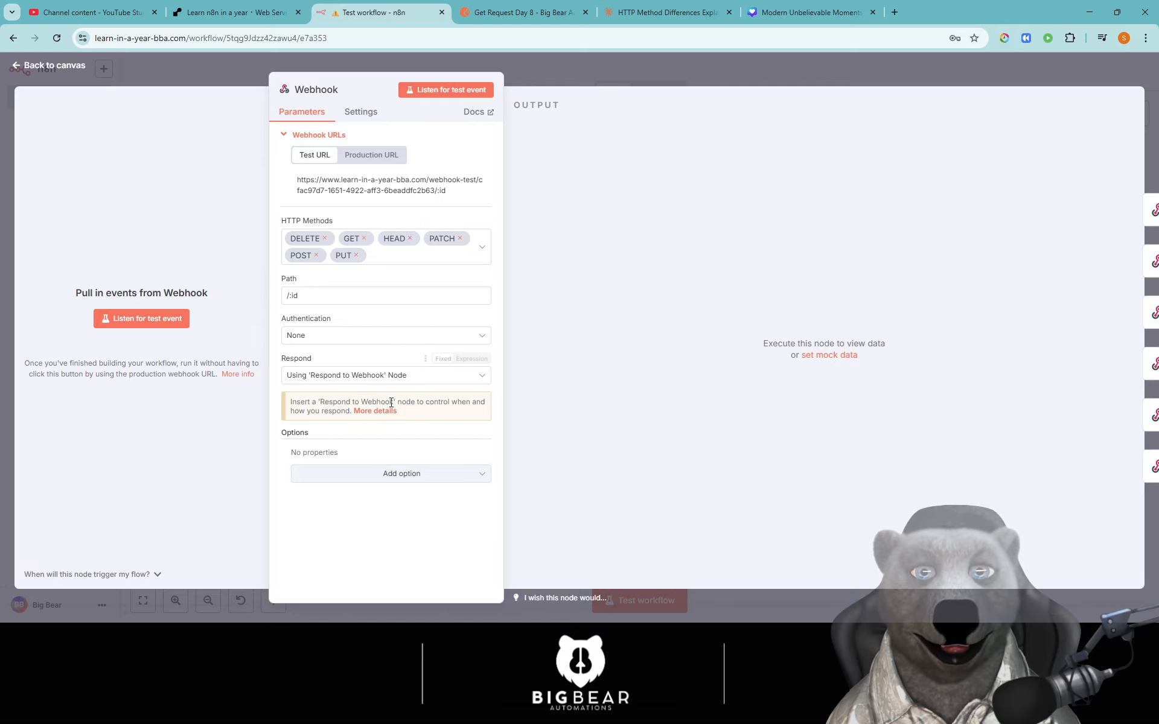
key("Escape")
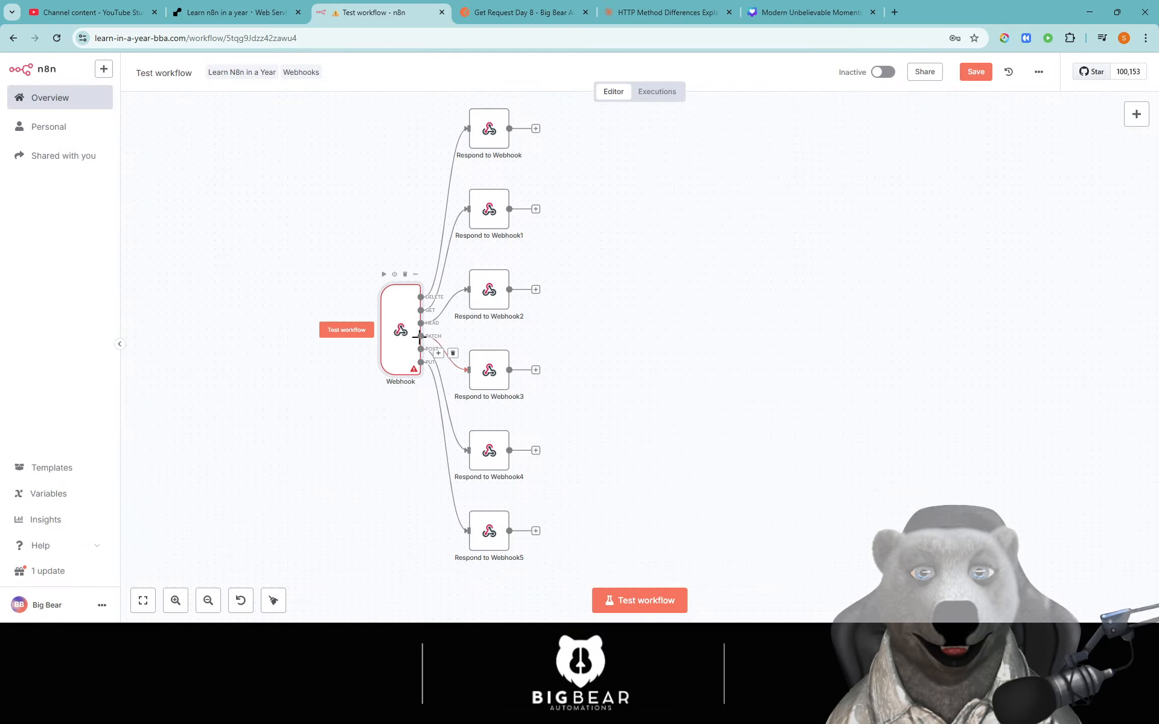
double_click(410, 338)
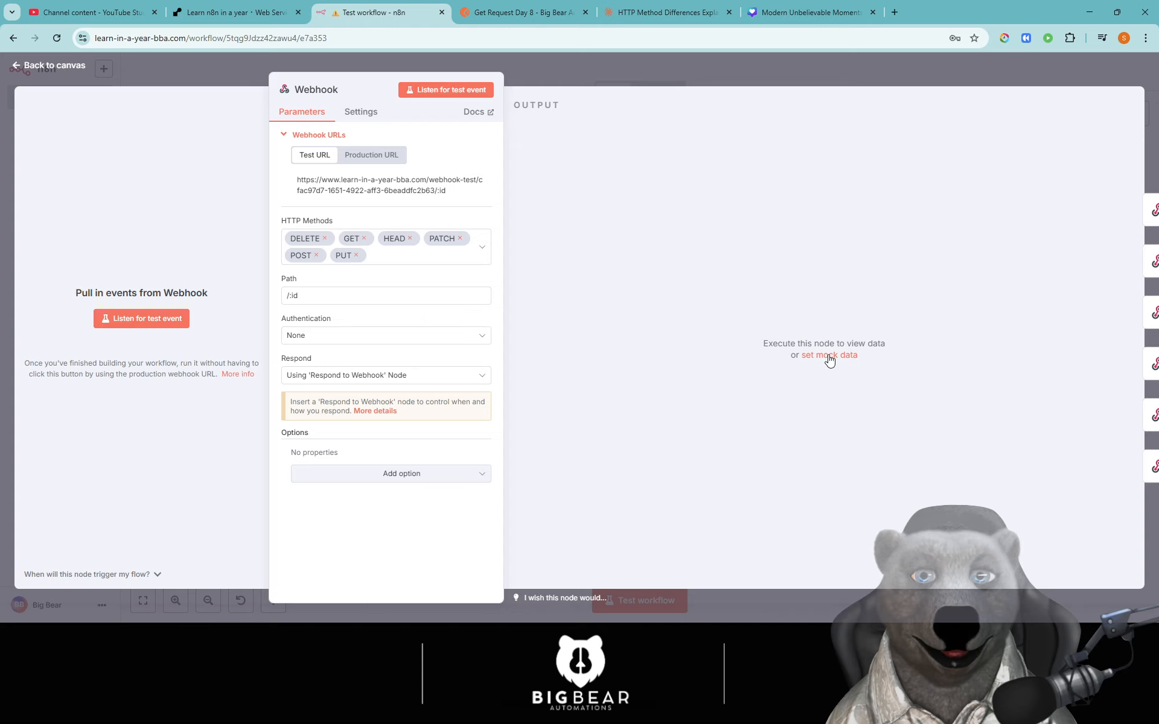
- Put the Webhook node back into test-listening mode, copy its test URL, and return to Postman
left_click(365, 114)
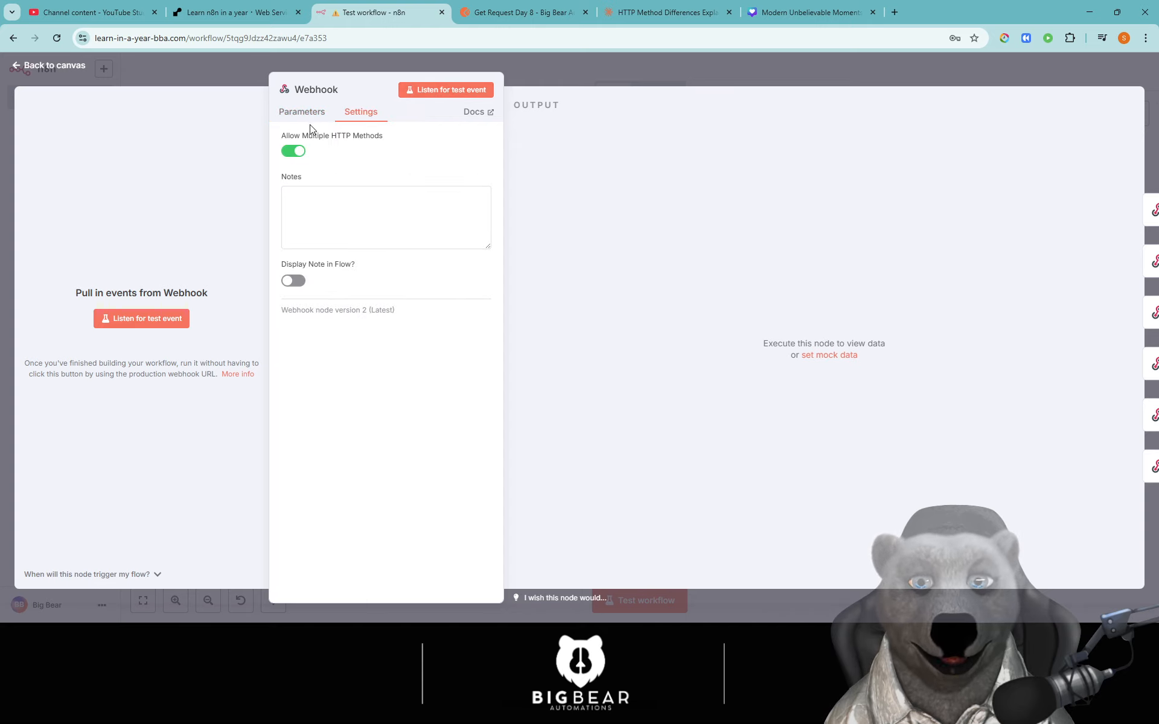
left_click(305, 112)
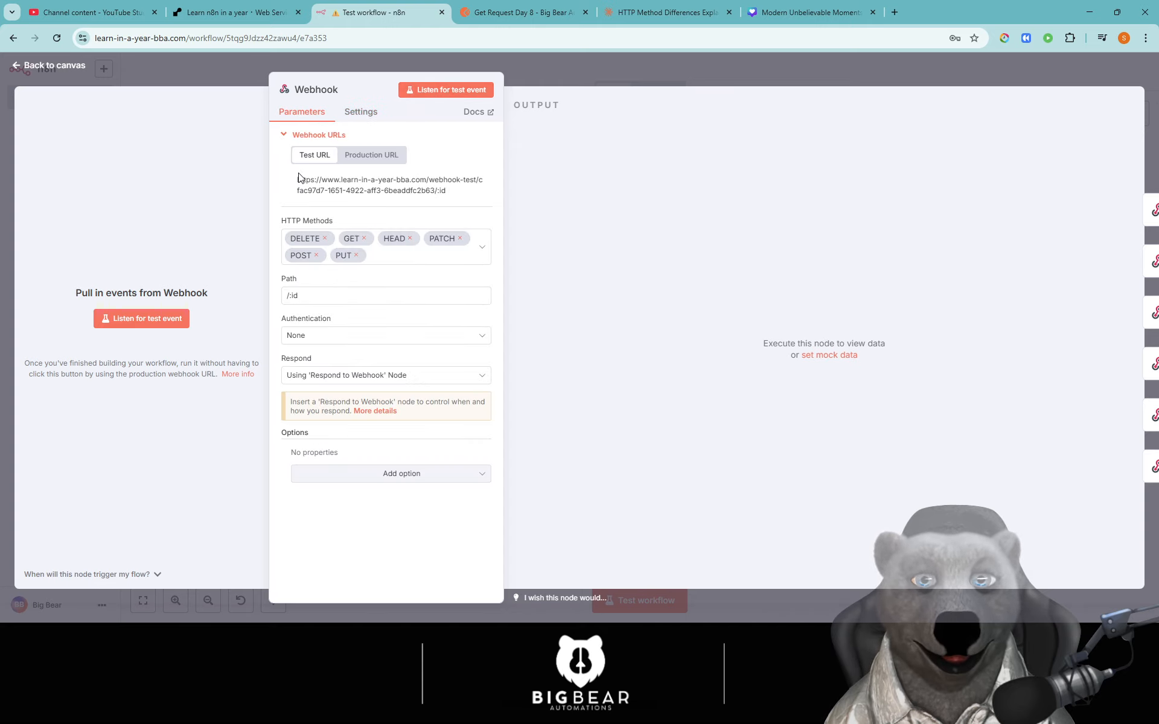
left_click(172, 319)
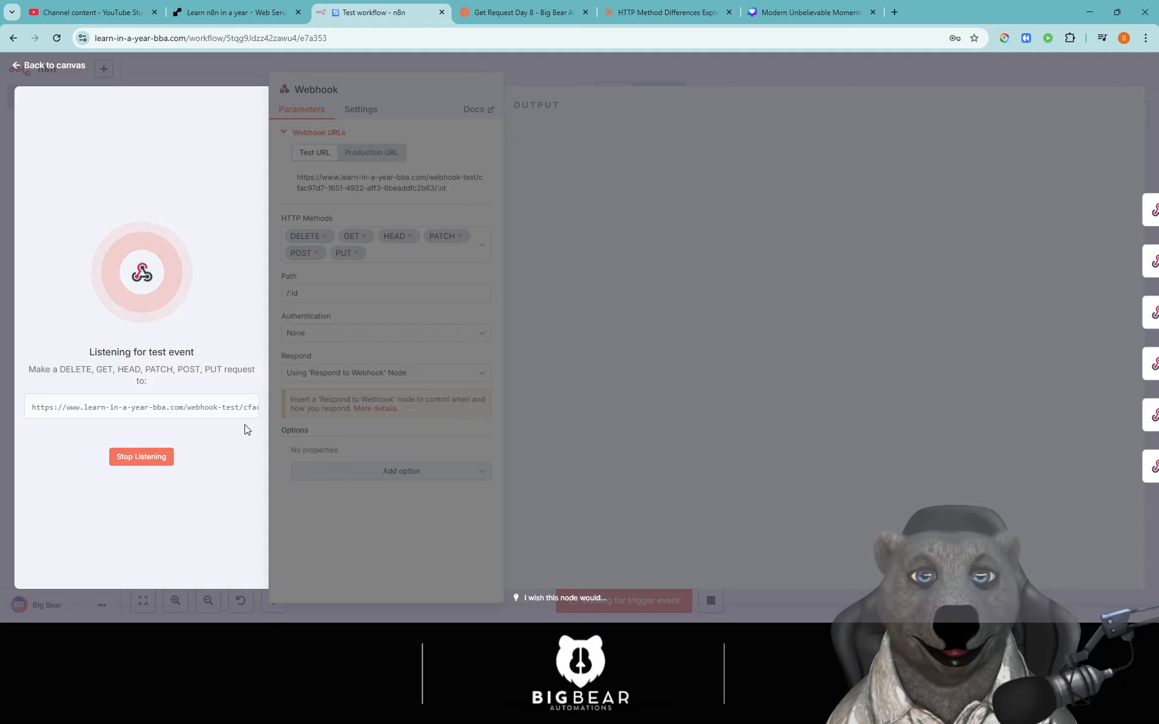
left_click(126, 416)
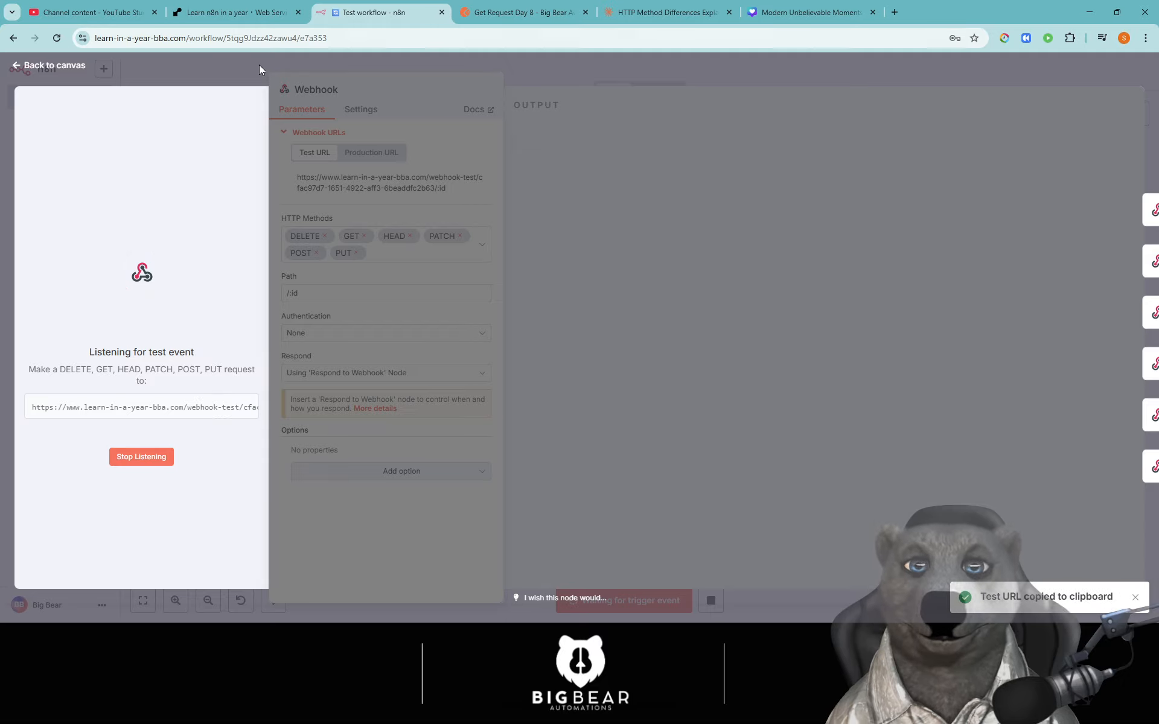
left_click(490, 14)
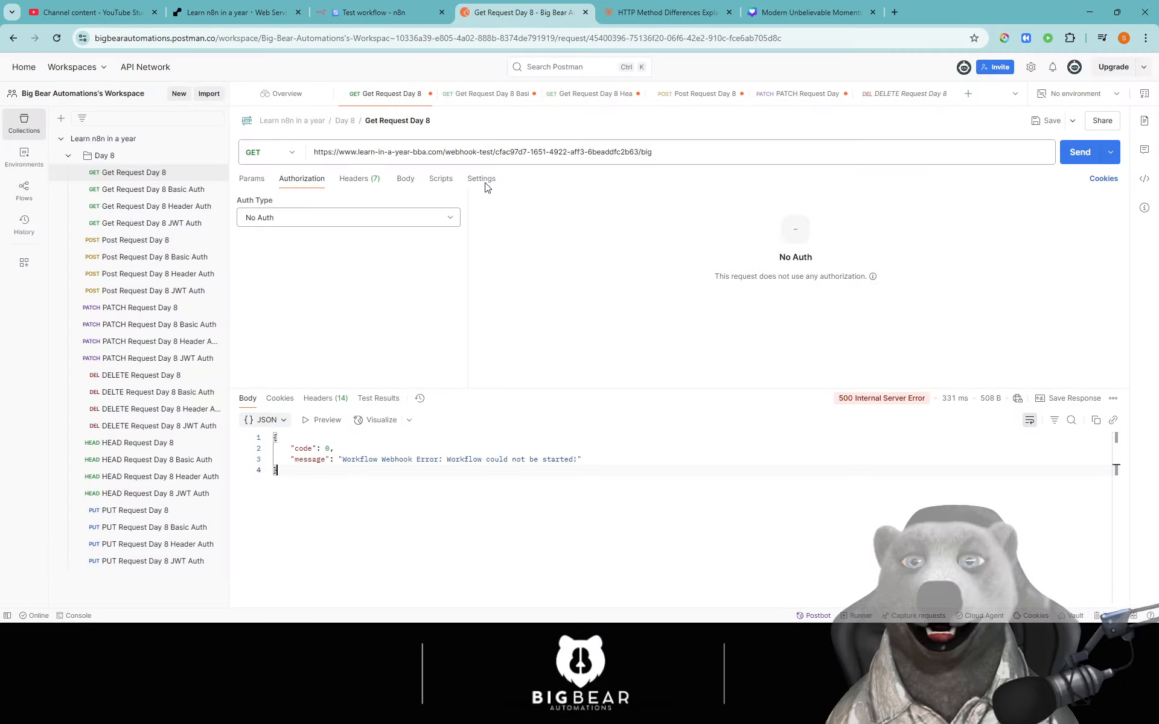
- Resend the GET request in Postman and review its 200 OK empty response and cookies
left_click(1079, 152)
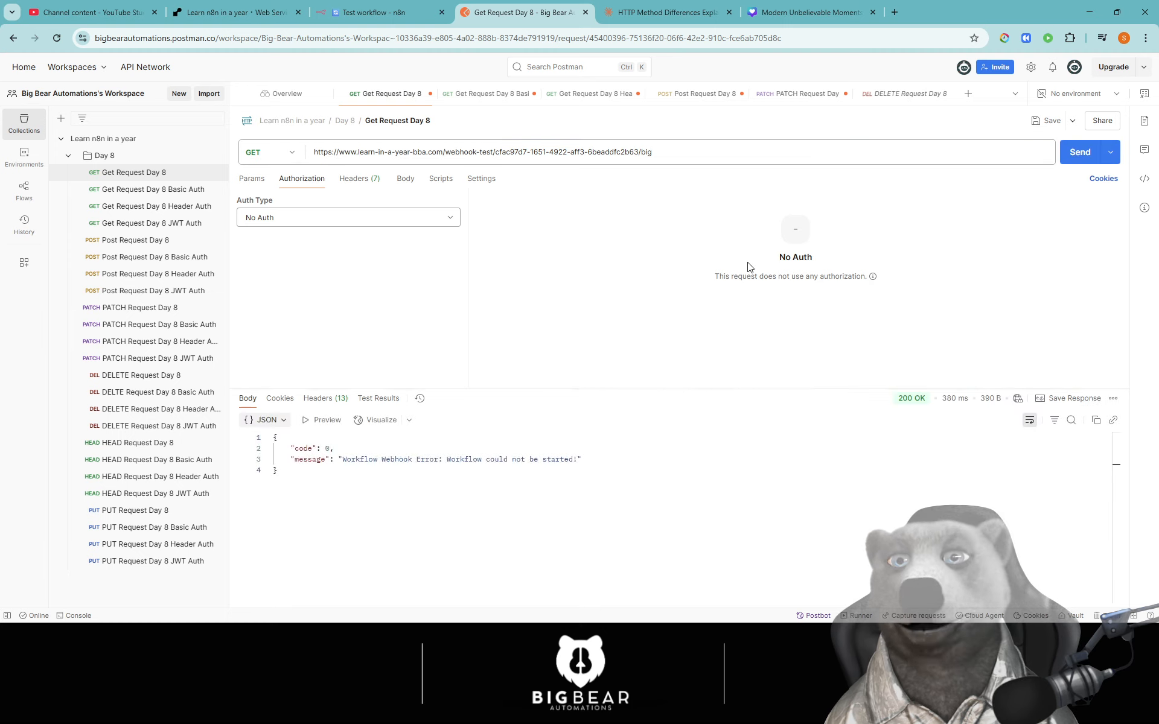
left_click(274, 420)
left_click(271, 420)
left_click(270, 399)
left_click(248, 400)
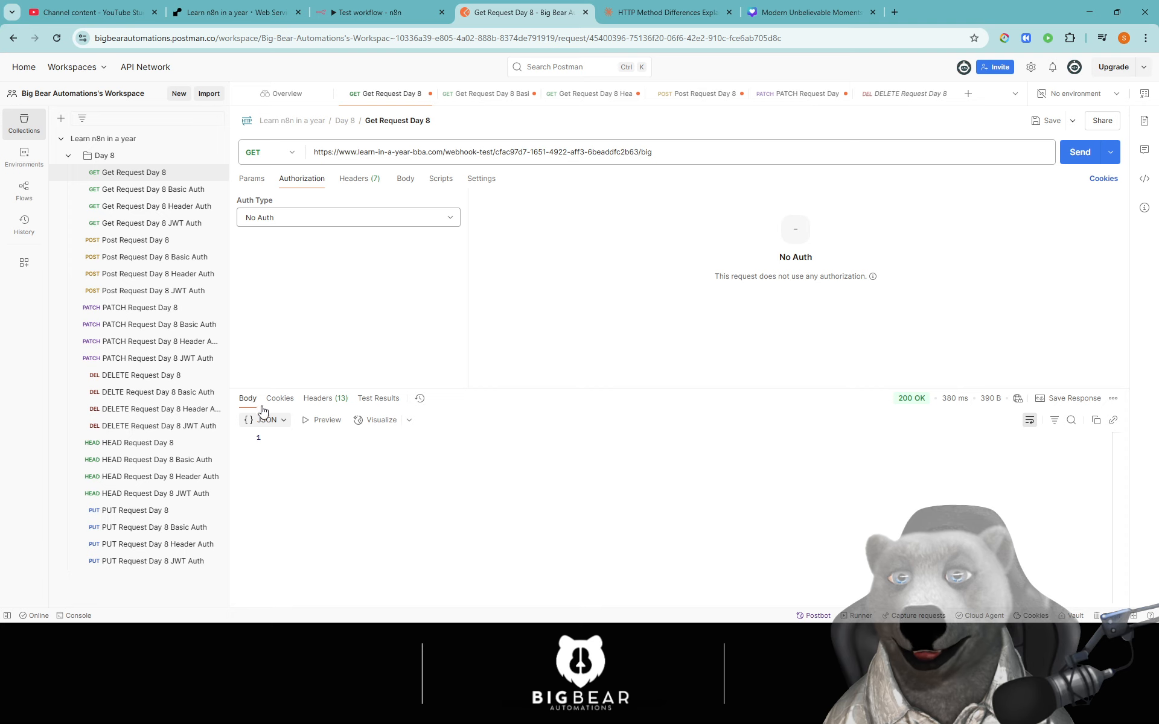
- Return to the n8n workflow and close the Webhook panel to see the canvas
left_click(358, 12)
key("Escape")
scroll(606, 179, "up", 3)
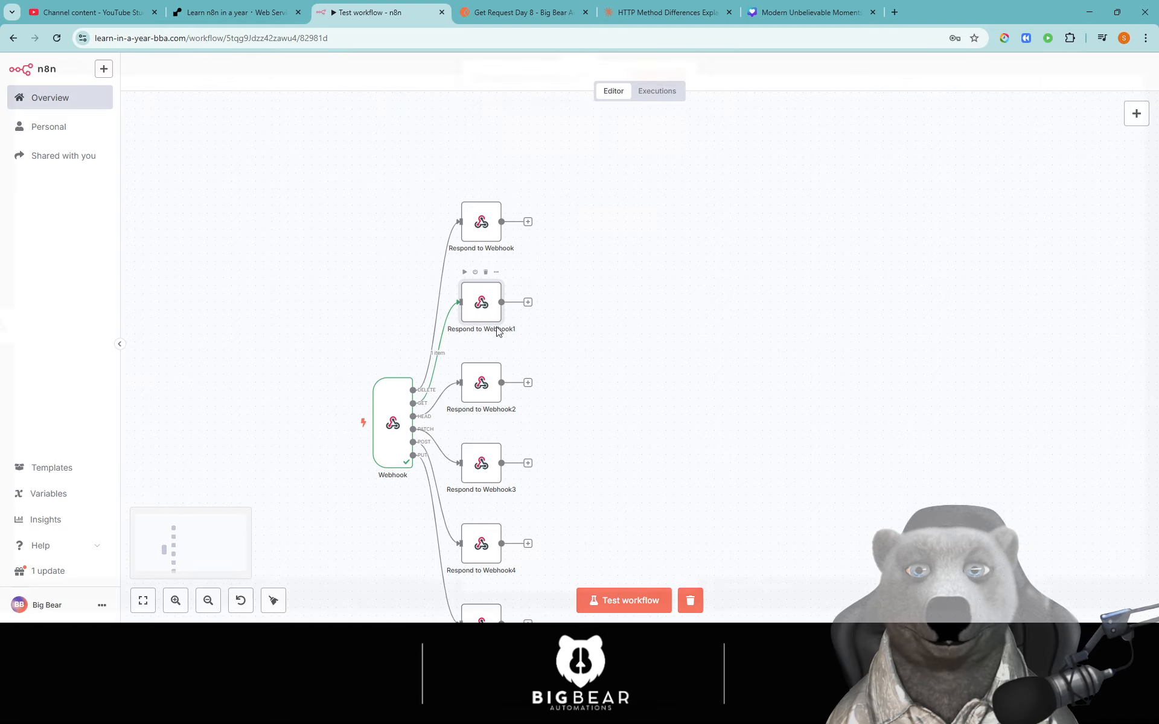
- In Respond to Webhook1, turn on Always Output Data and test the node
double_click(488, 311)
left_click_drag(597, 292, 519, 279)
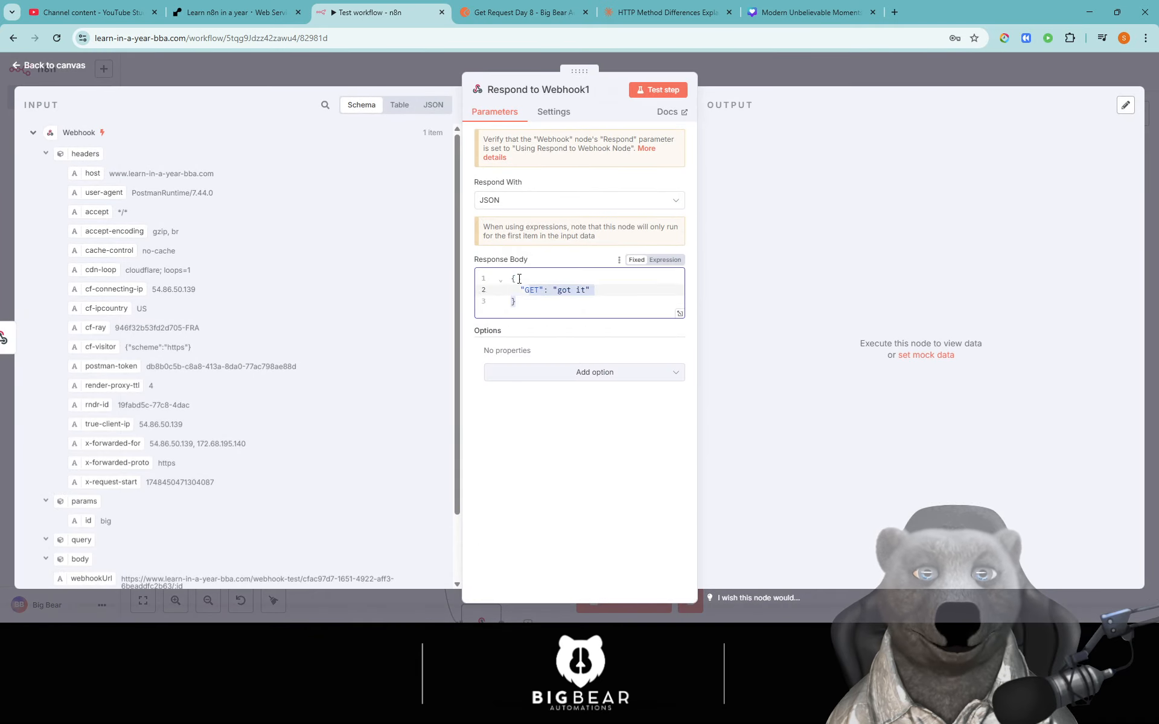
left_click(584, 313)
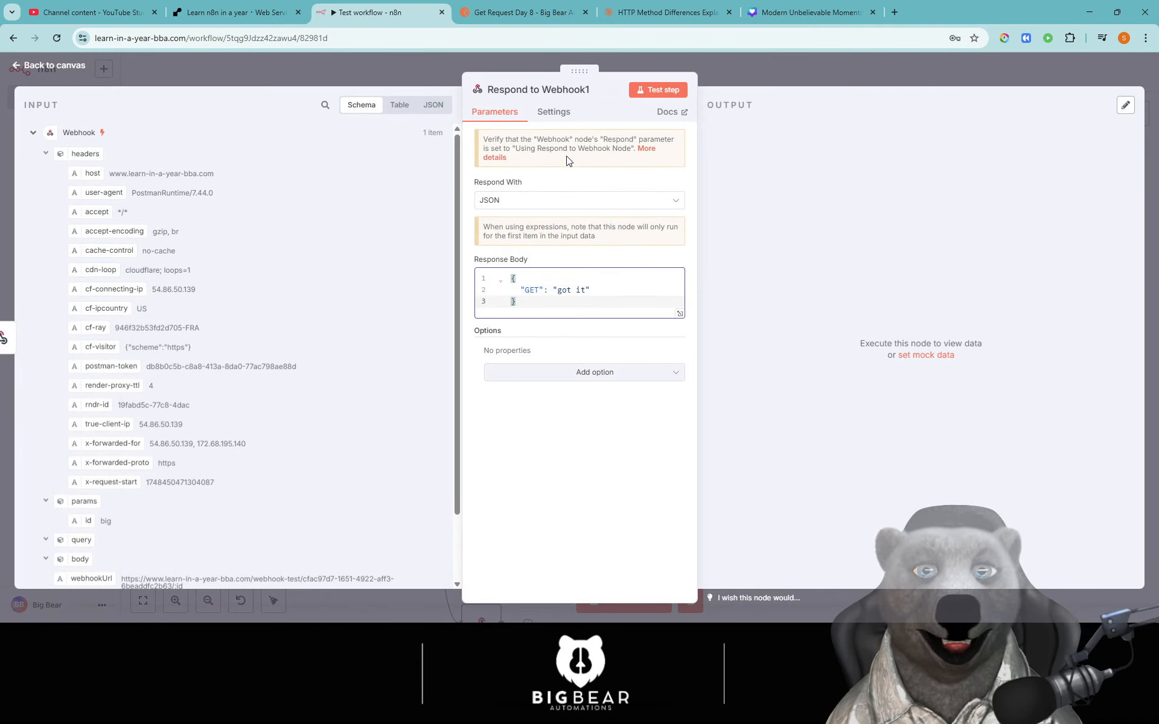
left_click(553, 112)
left_click(486, 153)
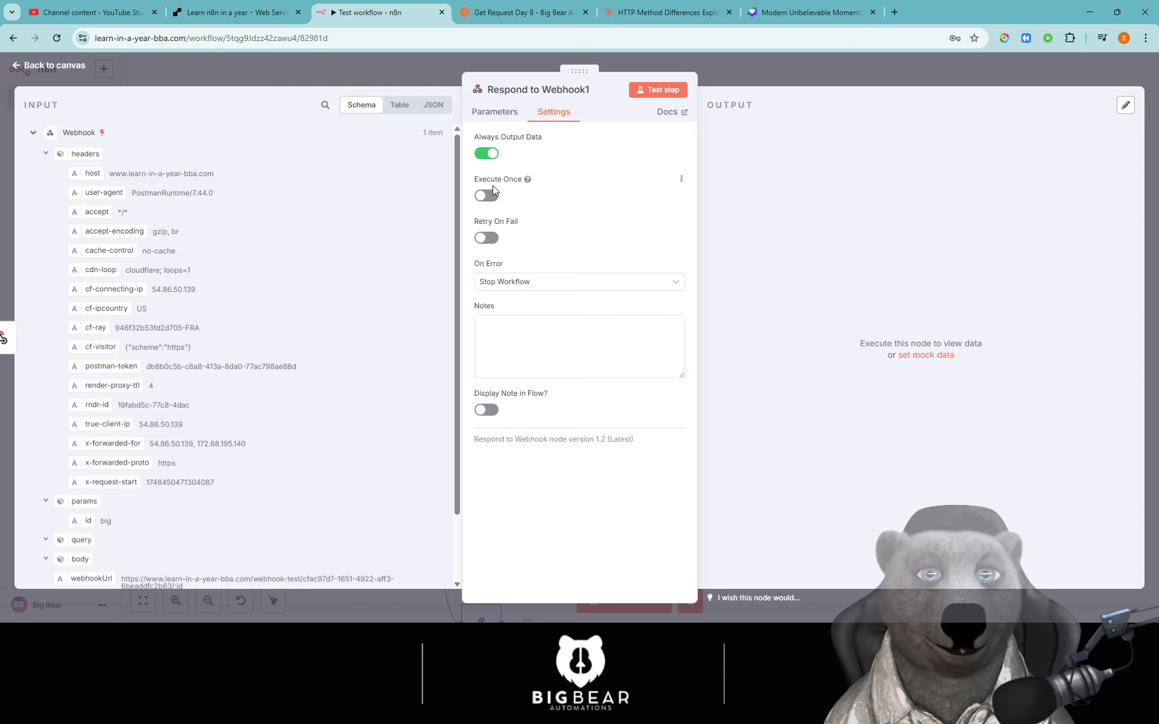
left_click(670, 90)
scroll(784, 335, "down", 1)
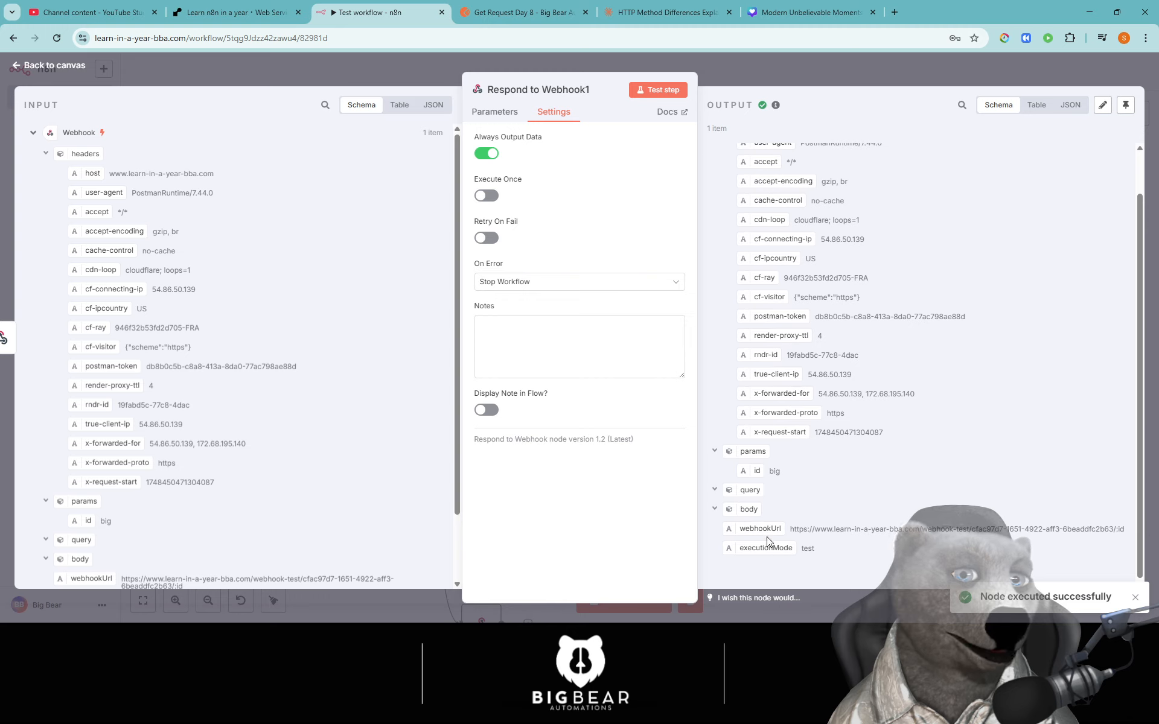
- Turn Always Output Data back off and rerun the Respond to Webhook1 test
left_click(504, 116)
left_click(554, 116)
left_click(489, 156)
left_click(494, 116)
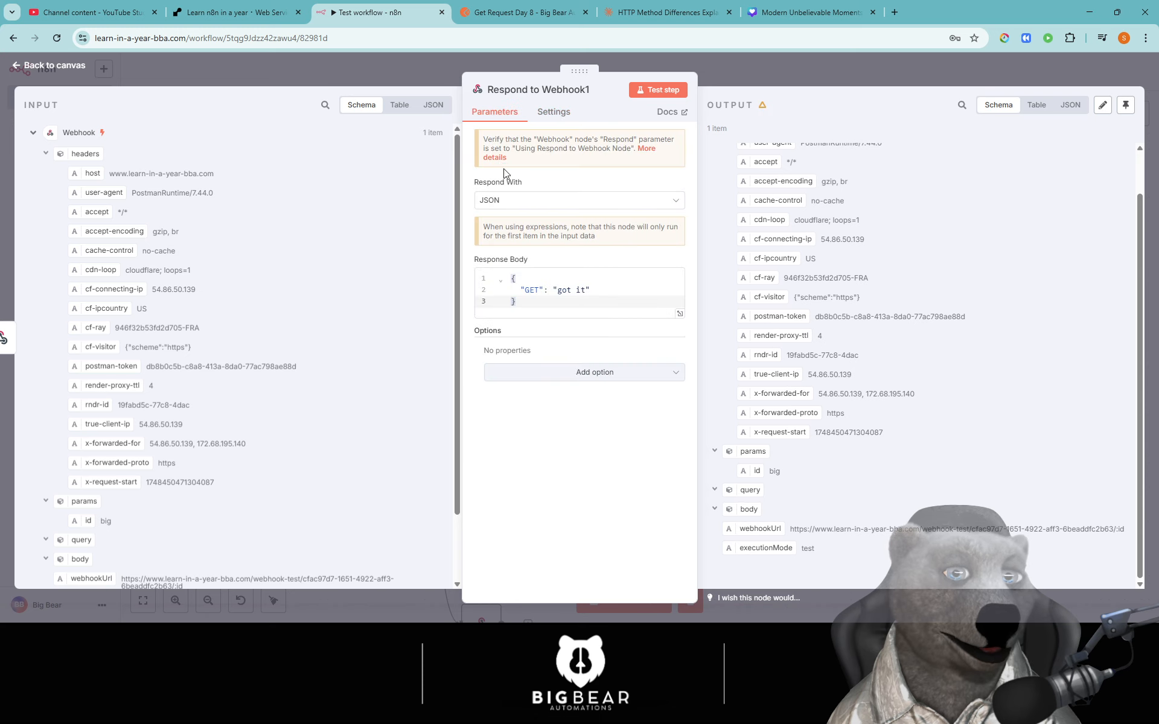
left_click(662, 90)
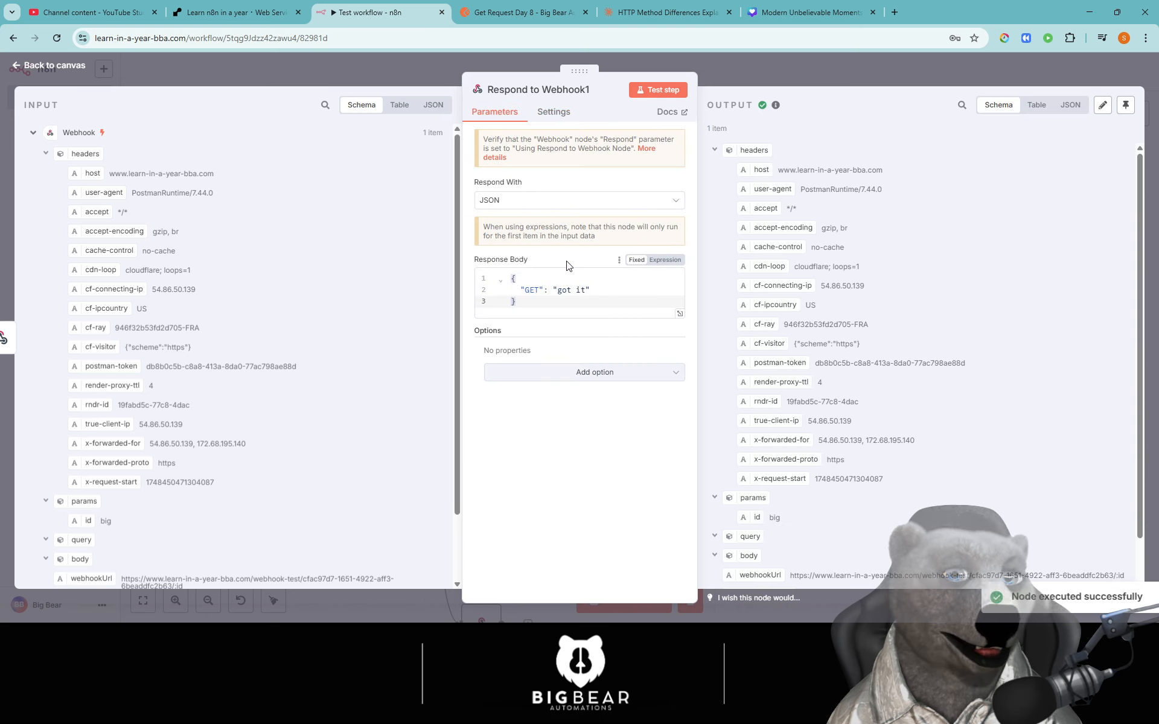
scroll(958, 416, "down", 1)
scroll(959, 417, "down", 1)
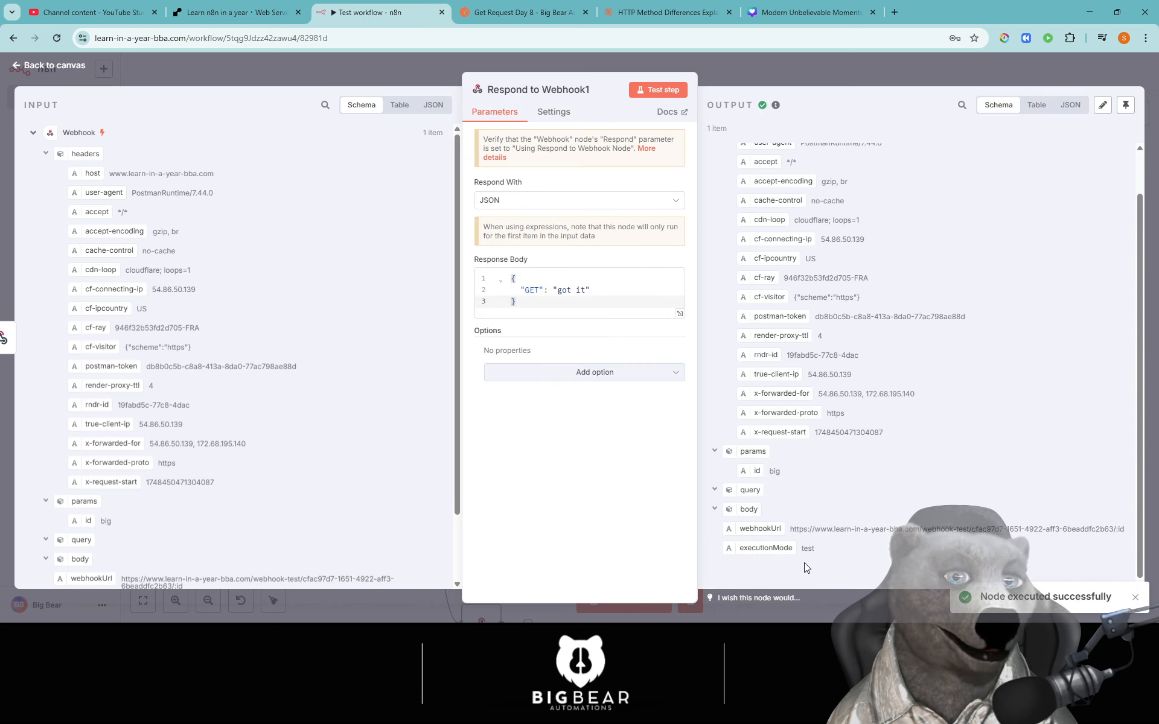
- Browse the Respond With options and keep the response type as JSON
left_click(557, 202)
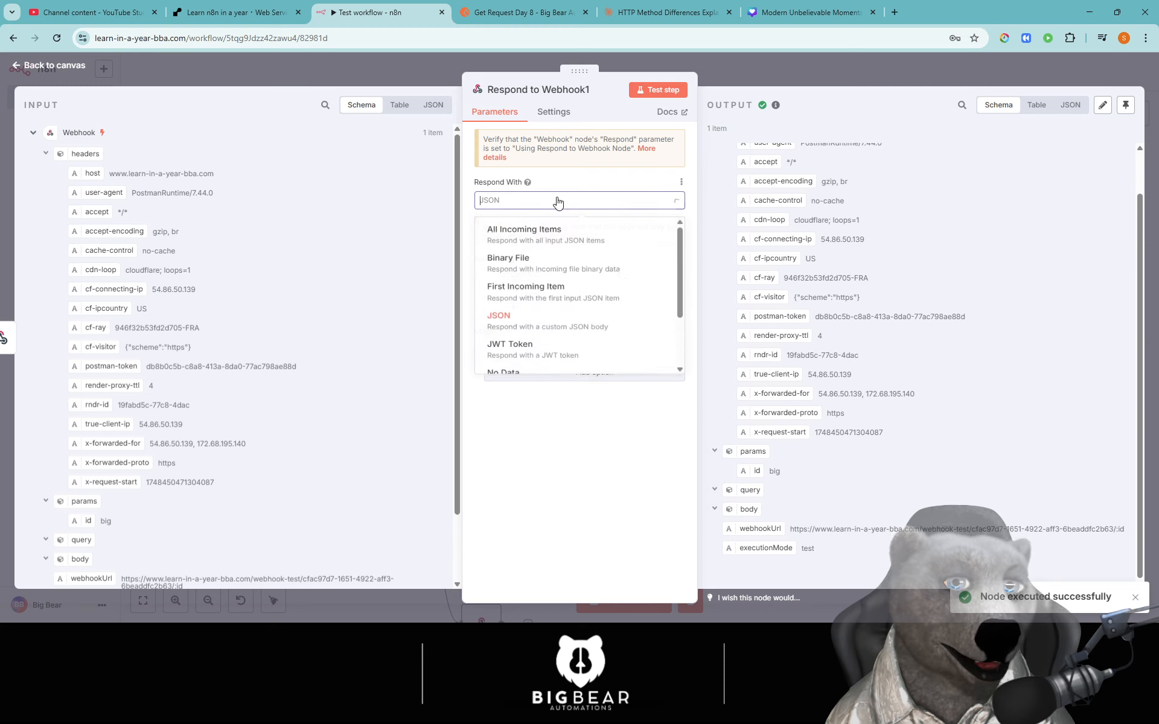
scroll(677, 266, "down", 1)
mouse_move(677, 262)
left_mouse_down()
mouse_move(677, 325)
mouse_move(677, 266)
left_mouse_up()
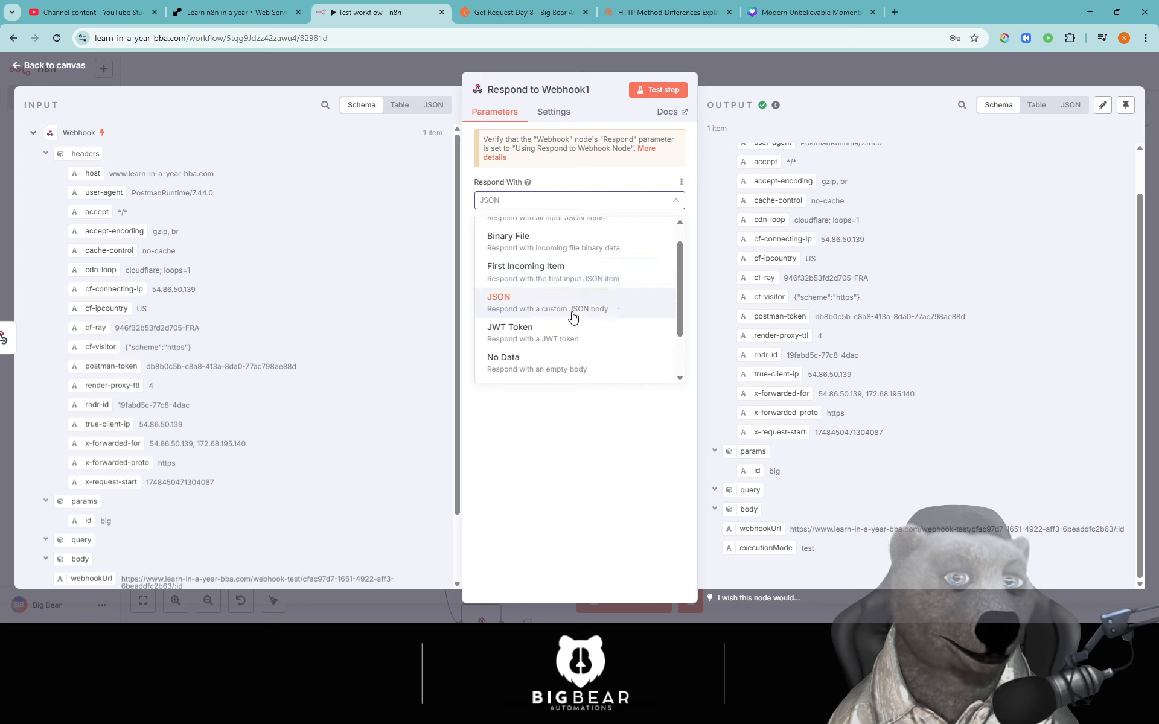
scroll(572, 316, "up", 1)
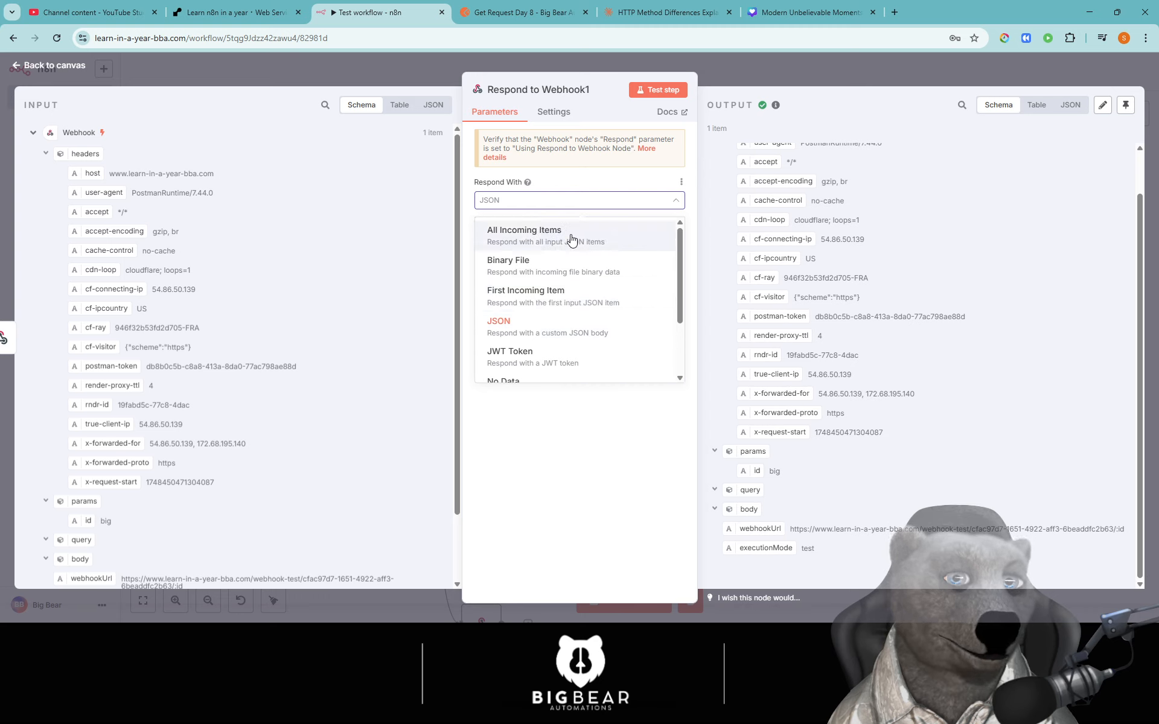
scroll(571, 242, "down", 2)
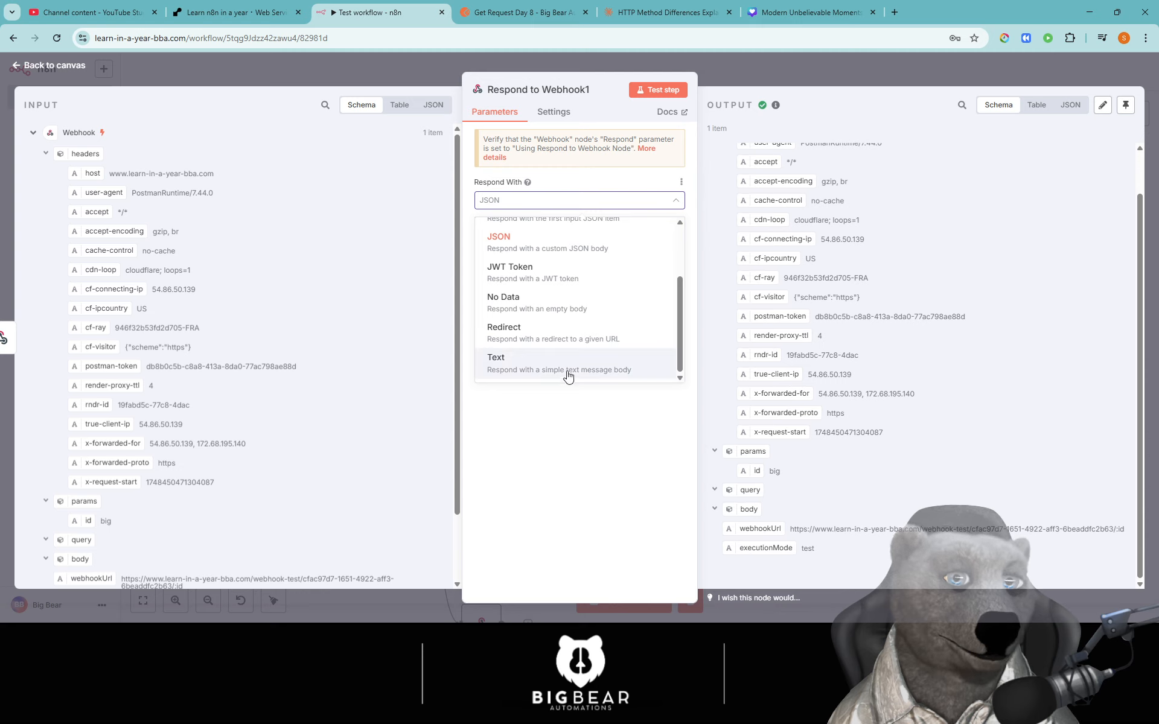
left_click(567, 419)
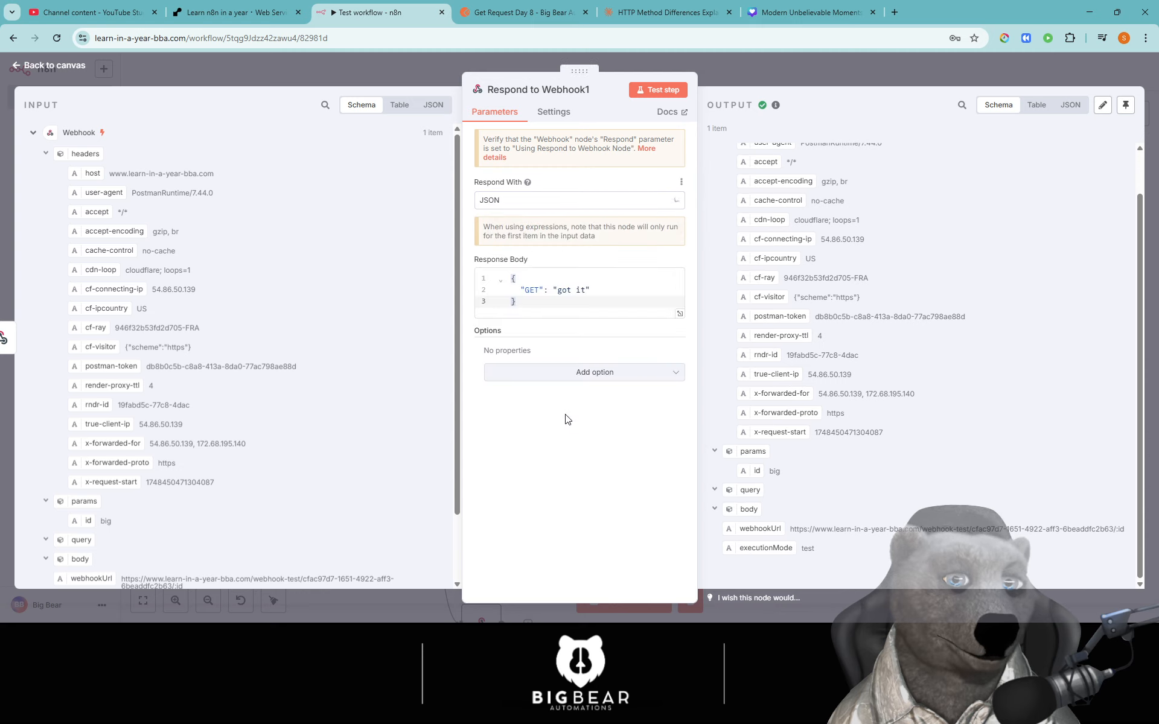
- Delete the space before "got it" in the GET JSON body and test the node
left_click(551, 308)
key("ctrl+a")
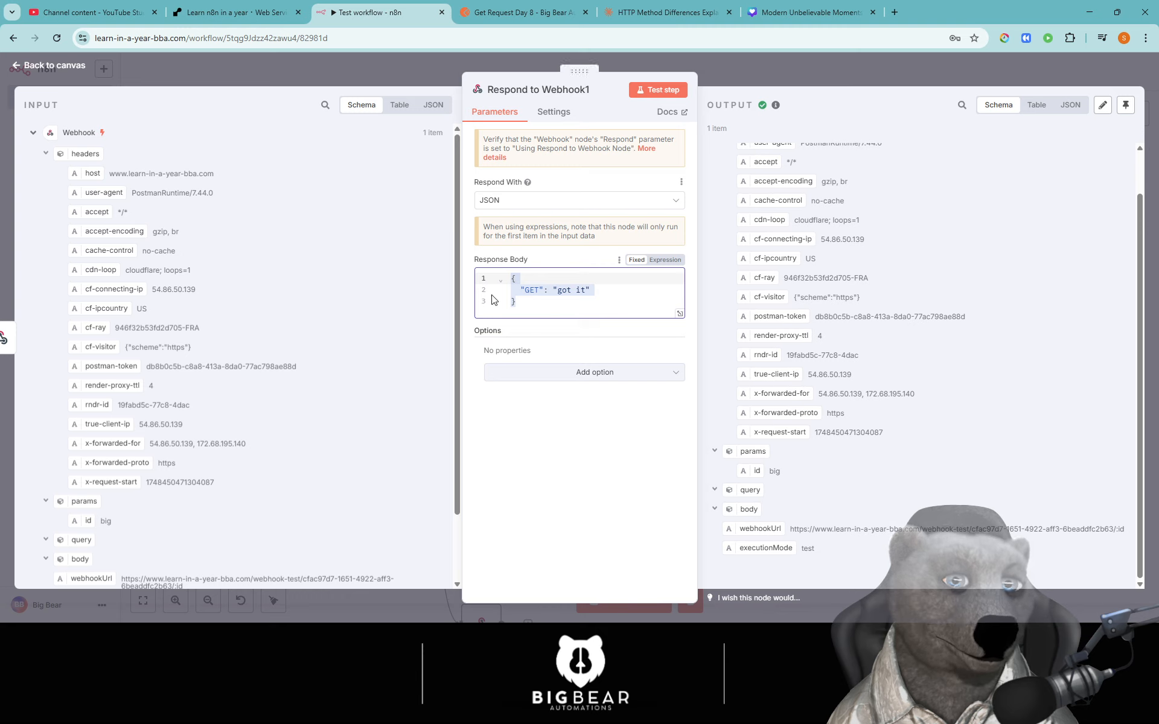
left_click(614, 294)
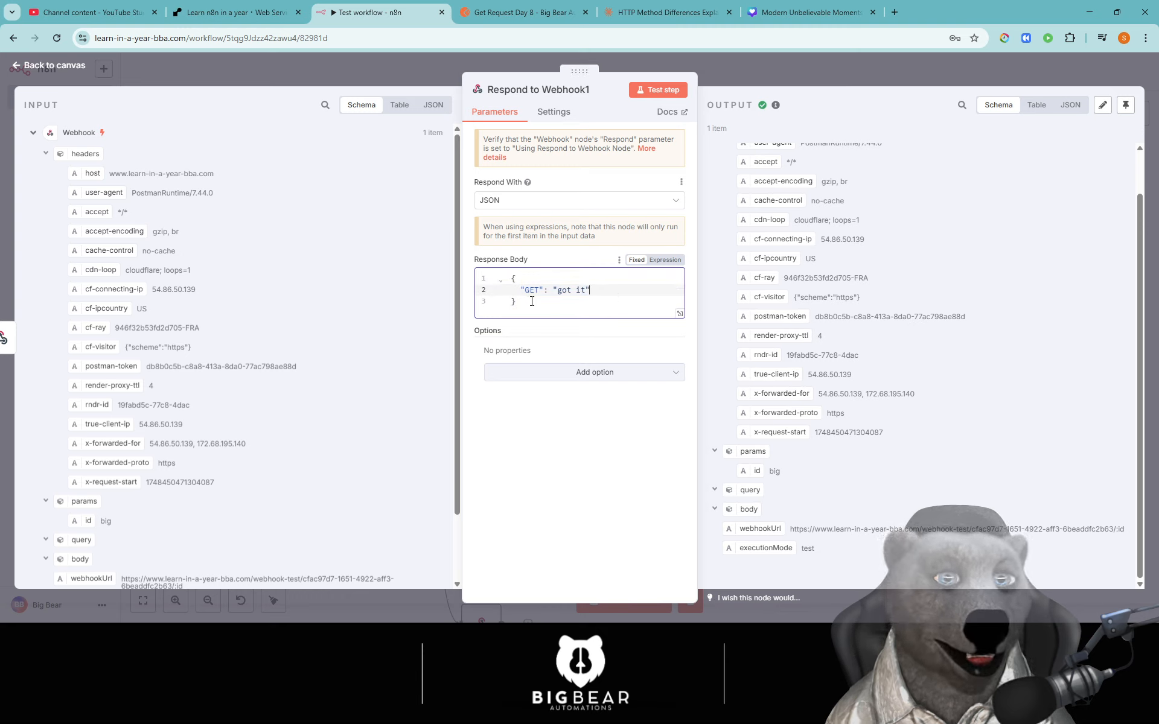
key("ctrl+a")
left_click(586, 294)
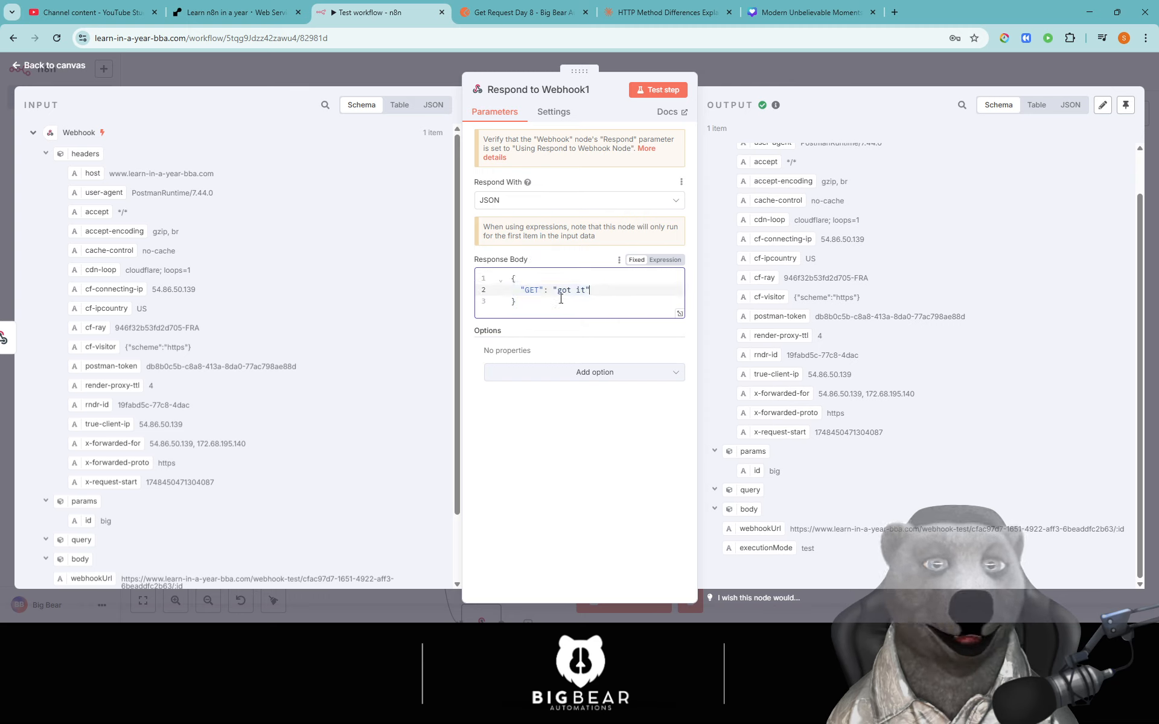
key("BackSpace")
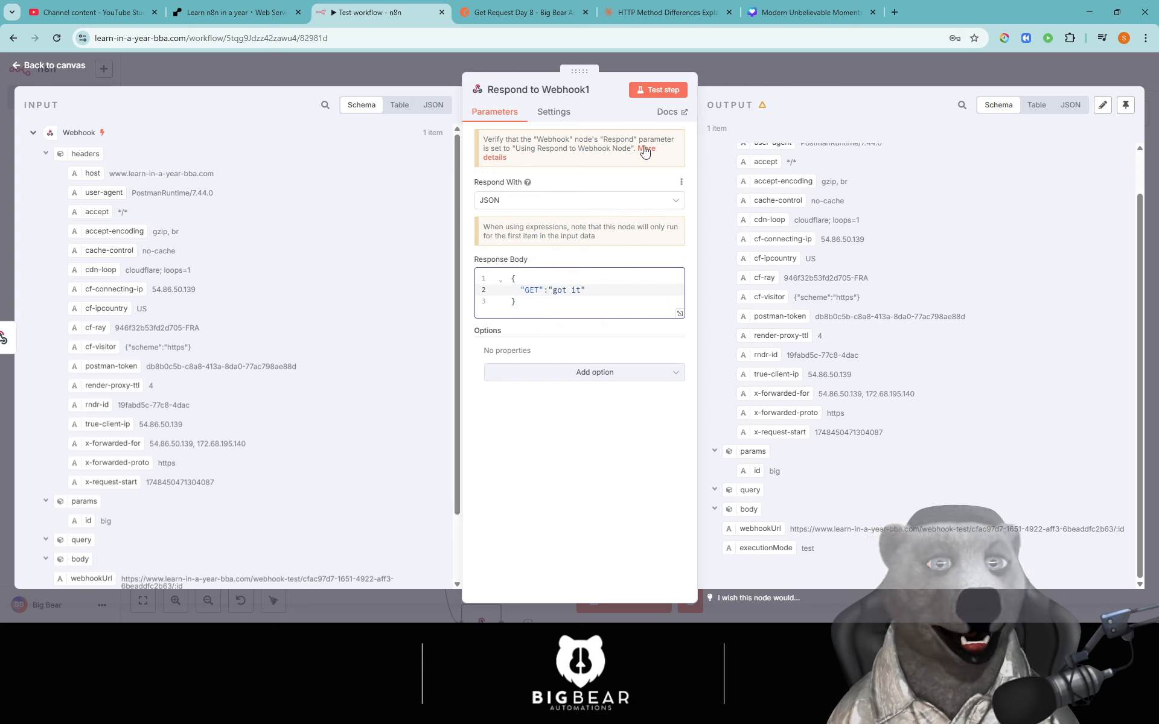
left_click(655, 92)
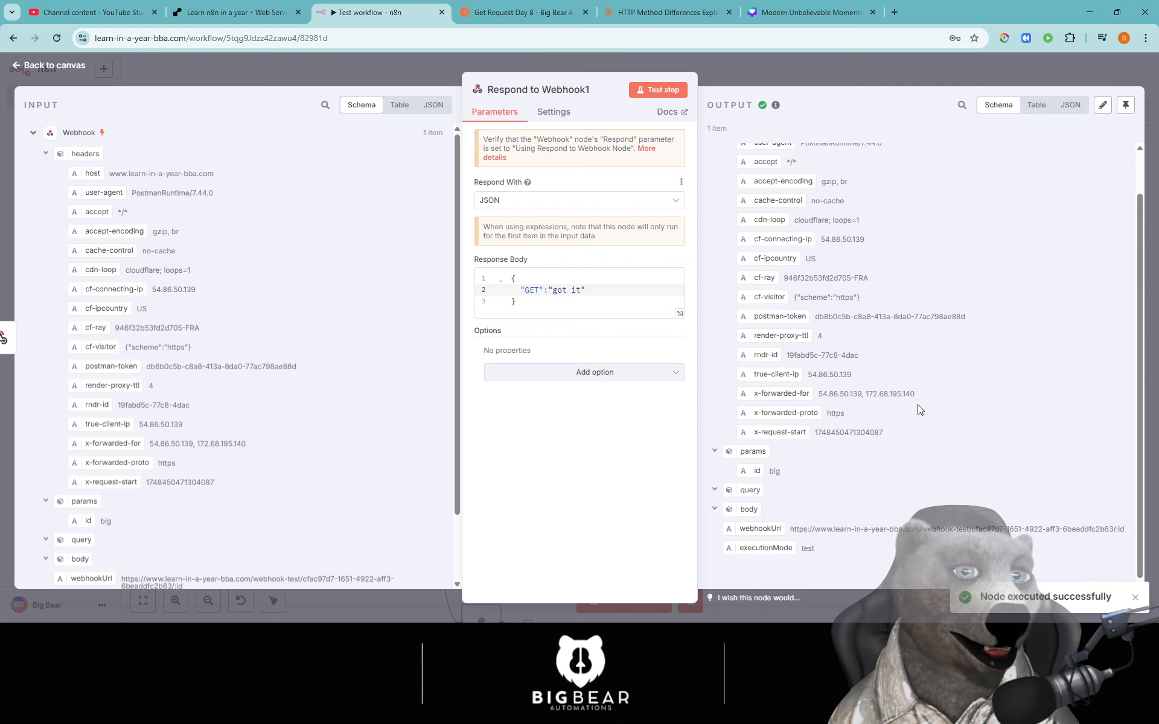
- Set the Webhook listening for a test event and resend the GET request from Postman
left_click(784, 70)
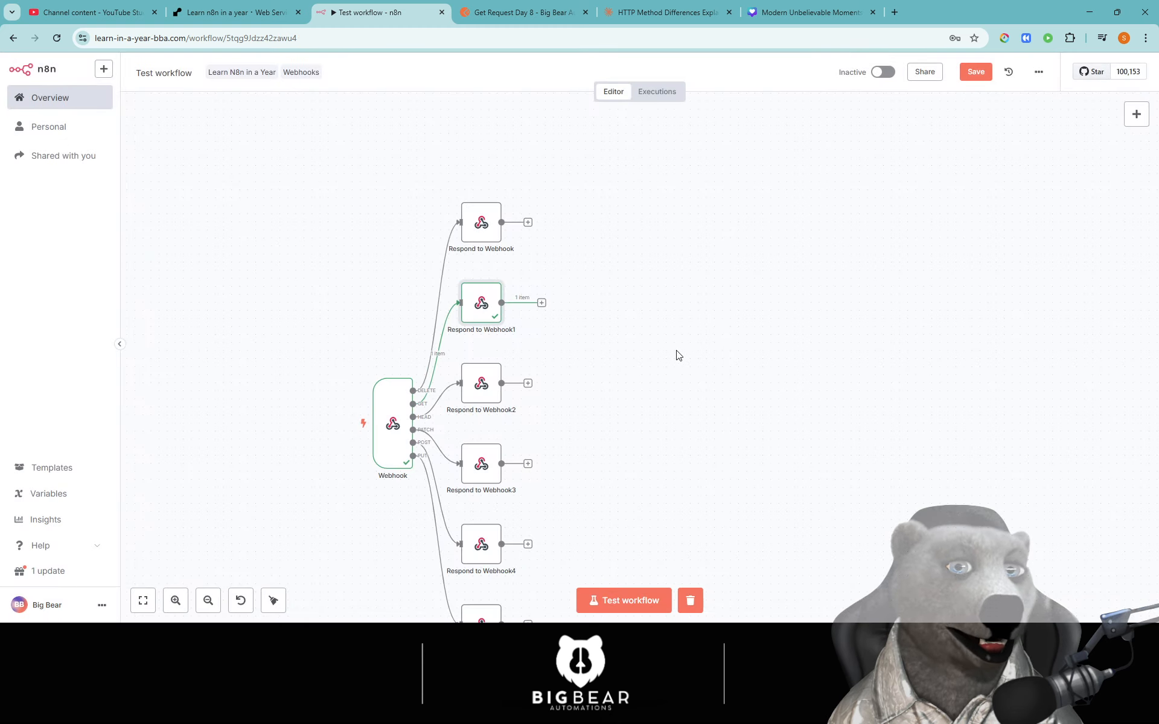
left_click_drag(664, 413, 758, 273)
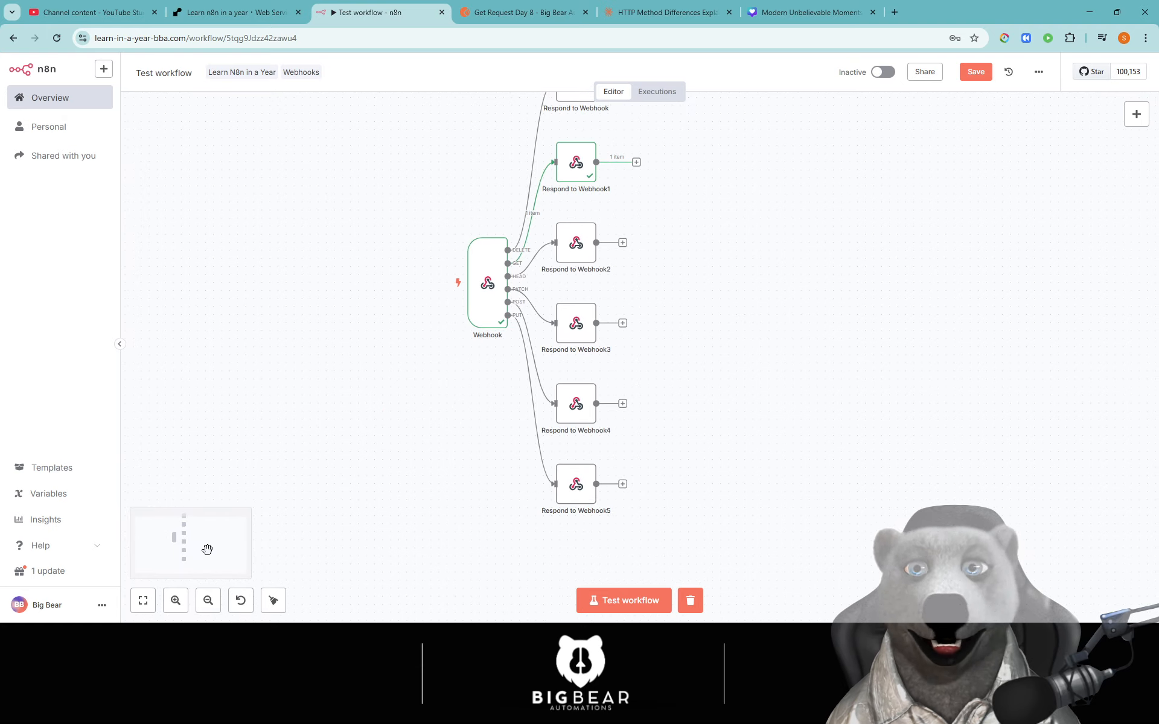
double_click(490, 270)
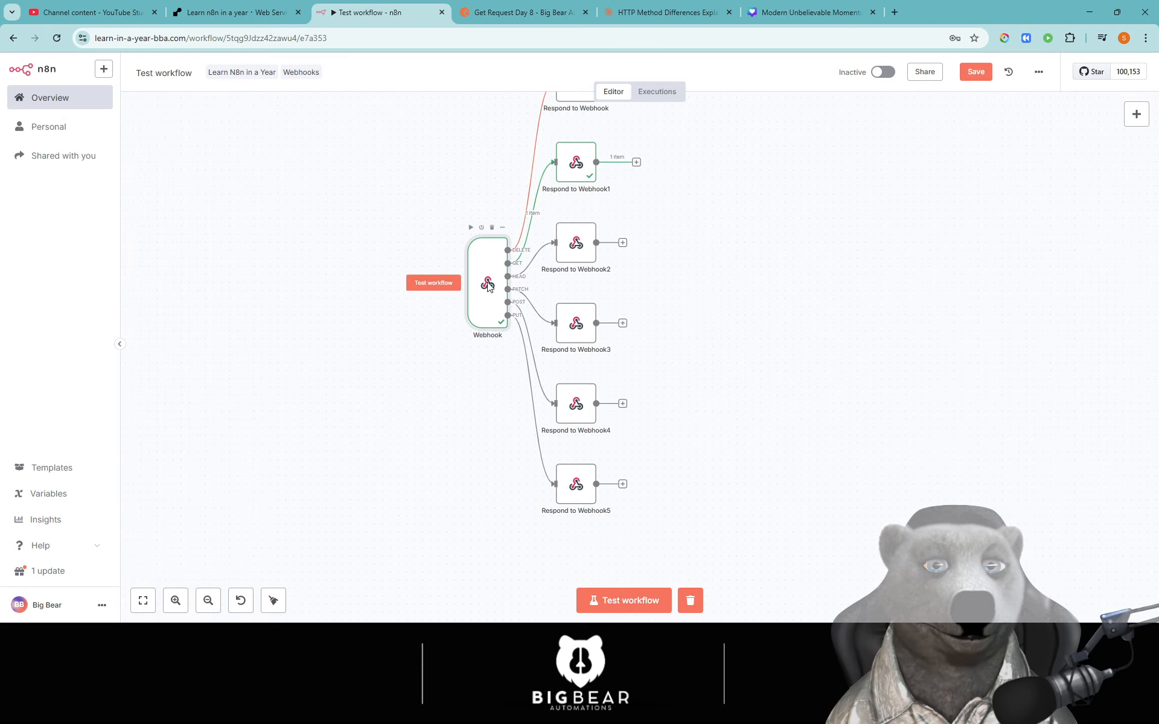
left_click(114, 319)
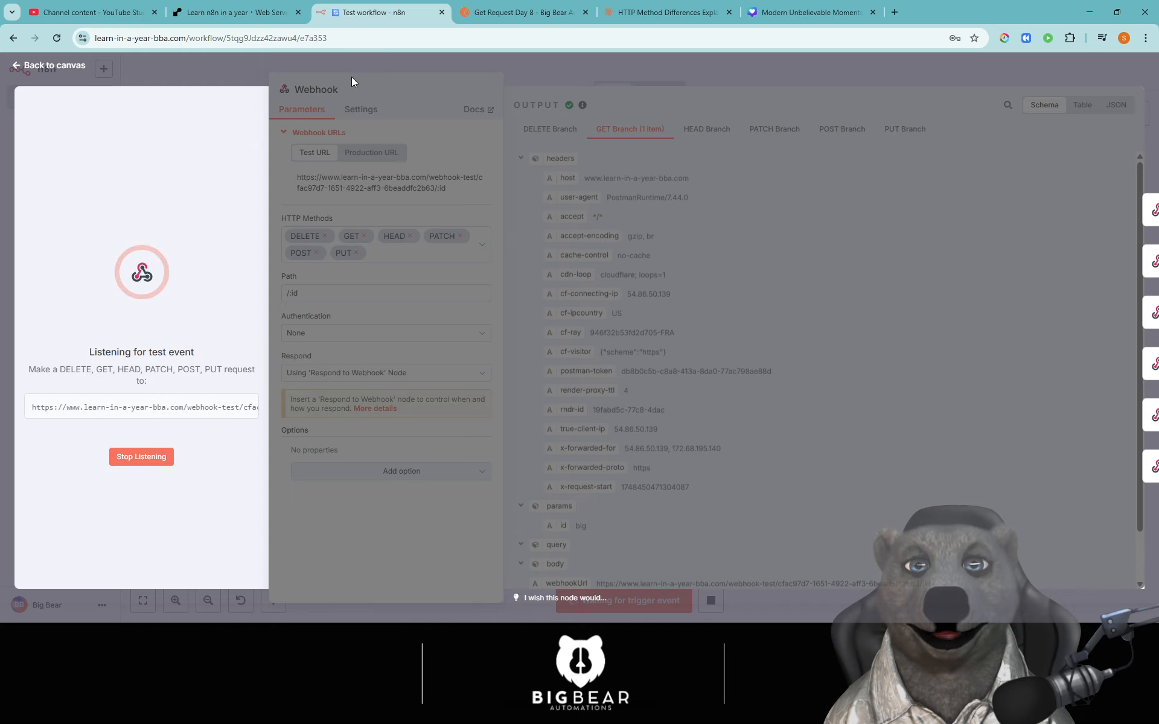
left_click(511, 16)
left_click(1083, 155)
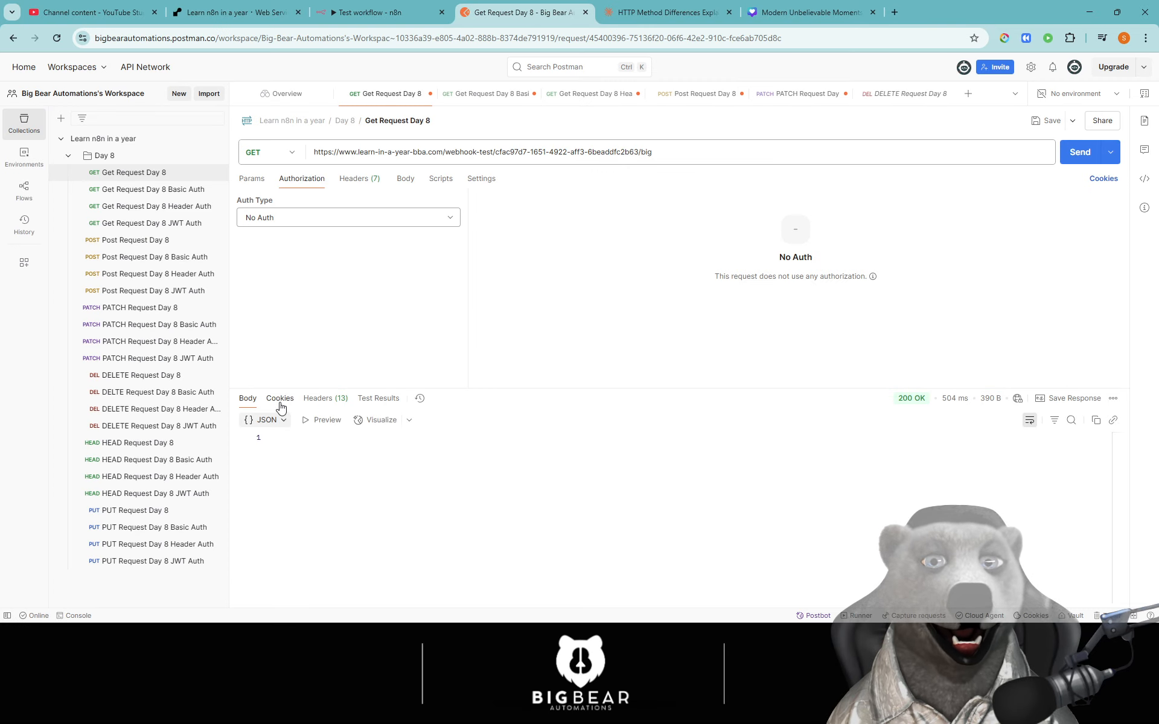
- Show Postman's empty GET response as Raw, peek at Body and Visualize, then return to n8n
left_click(274, 420)
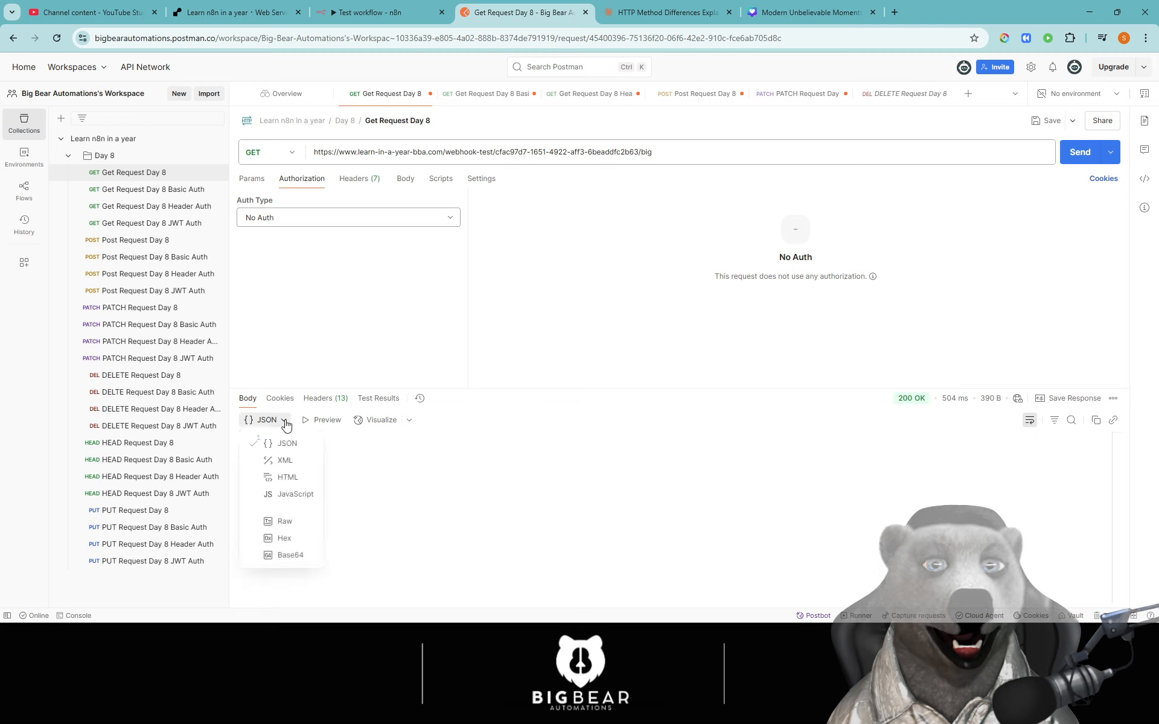
left_click(286, 521)
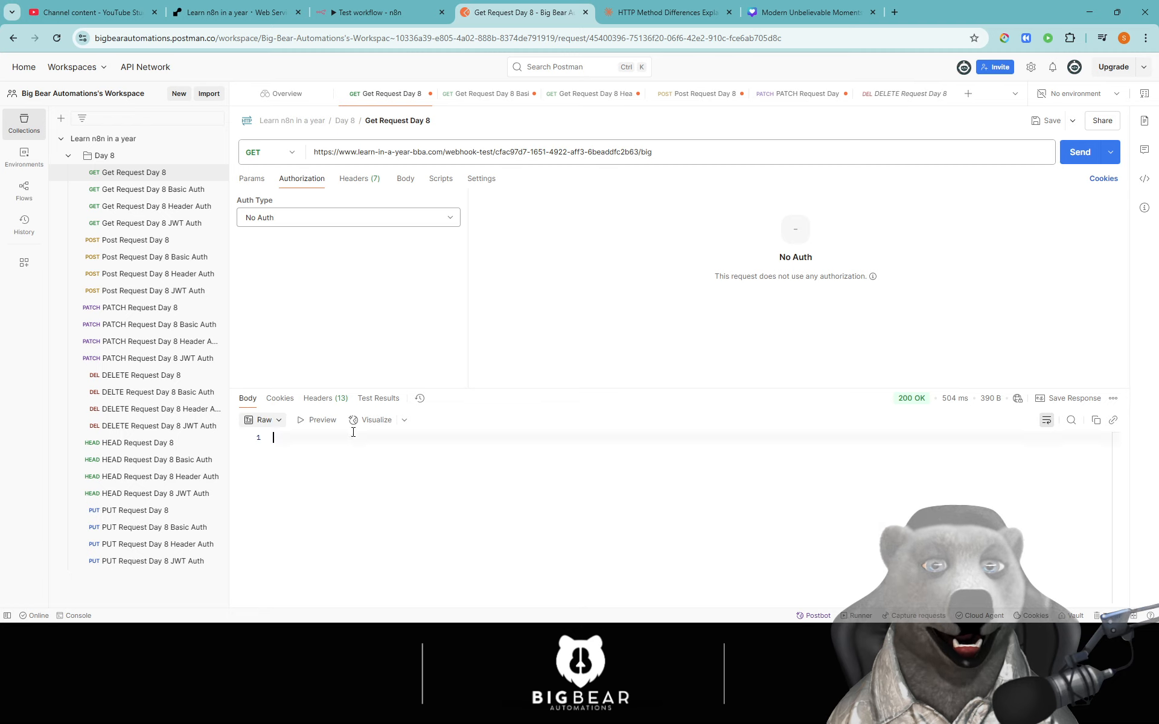
left_click(405, 180)
left_click(300, 180)
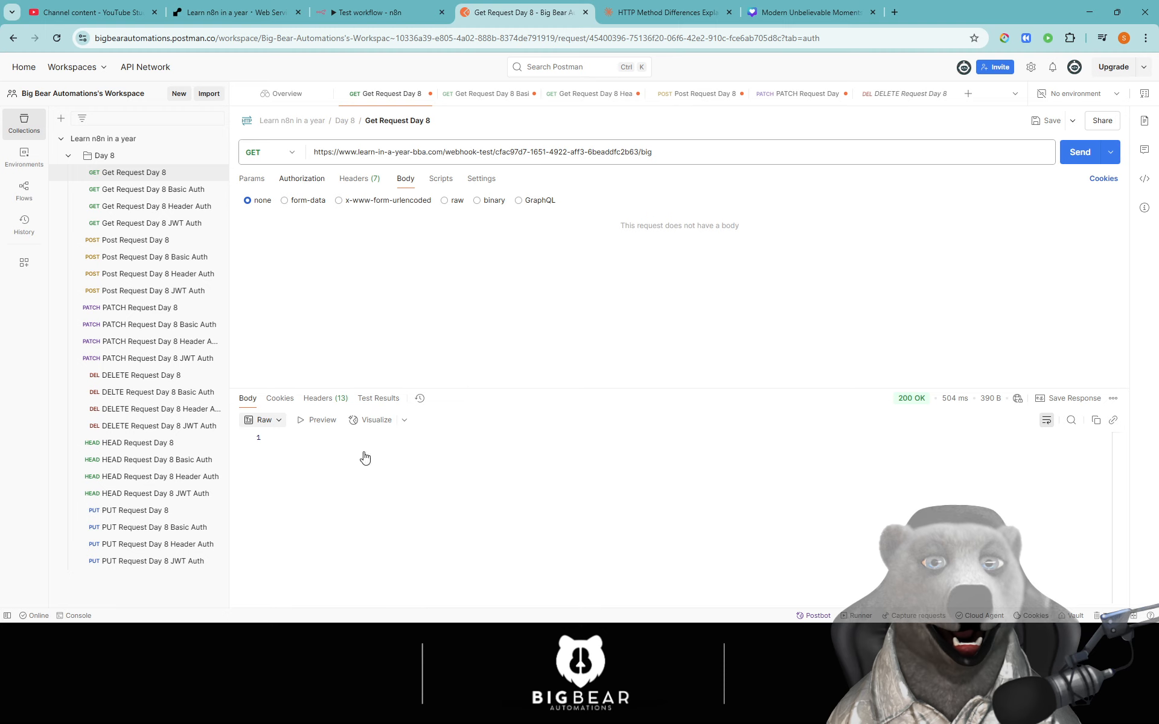
left_click(405, 420)
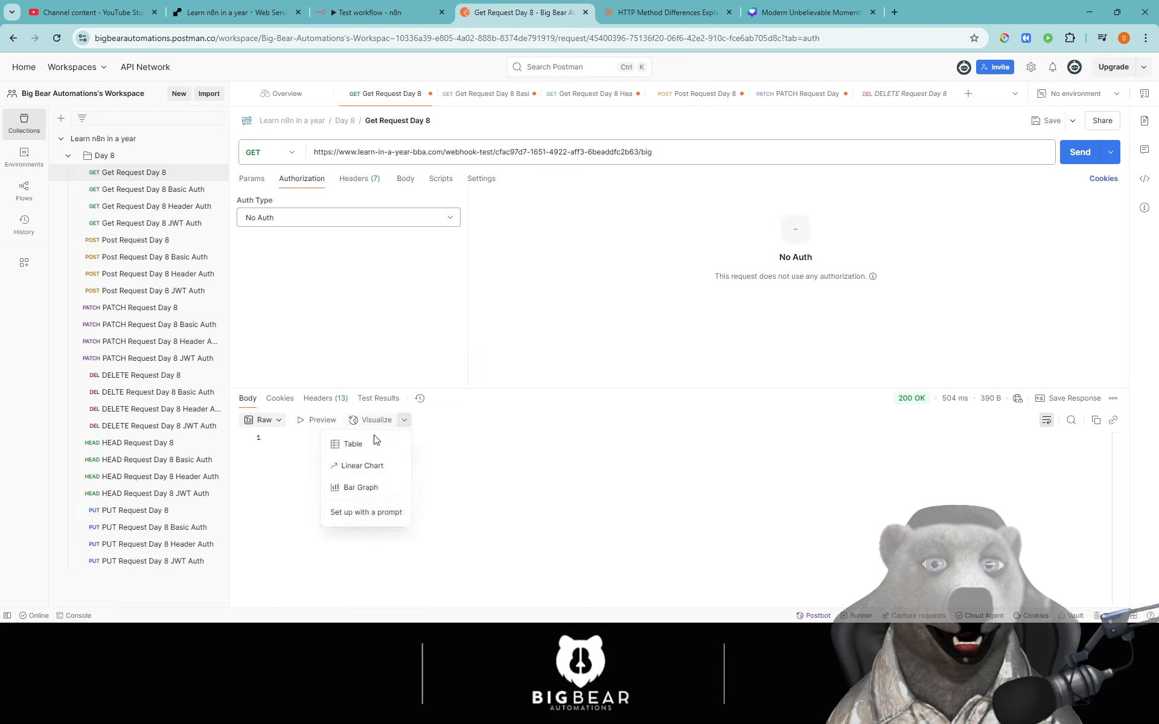
left_click(355, 440)
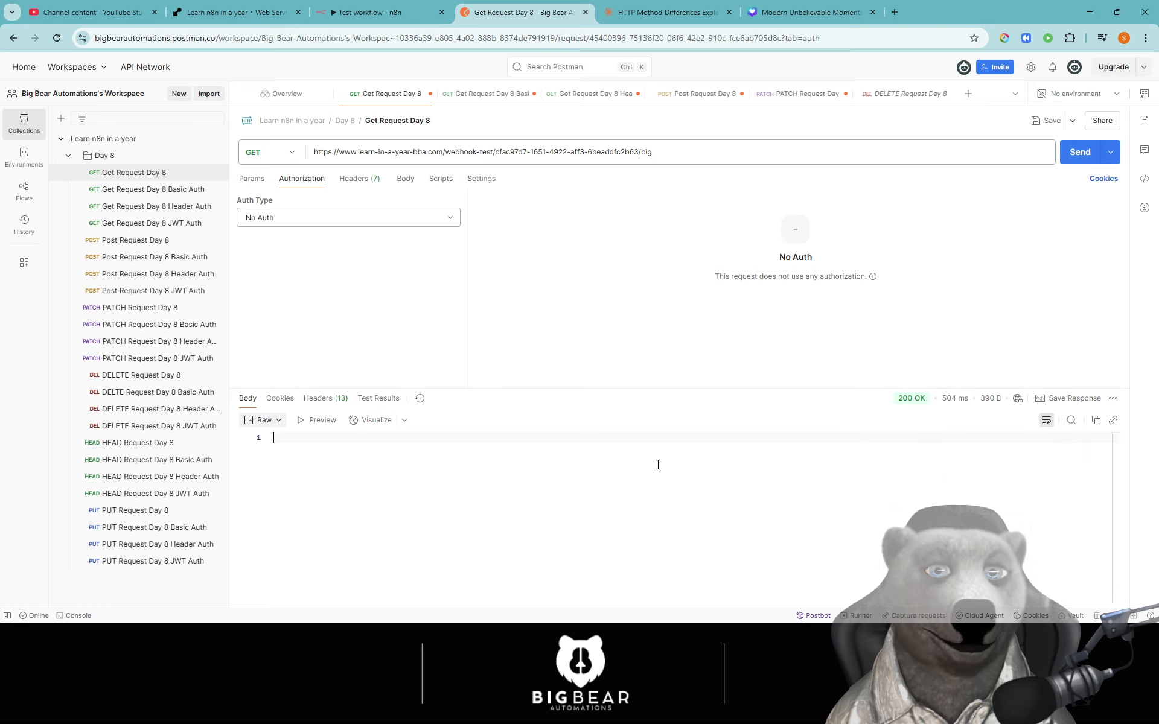
left_click(663, 12)
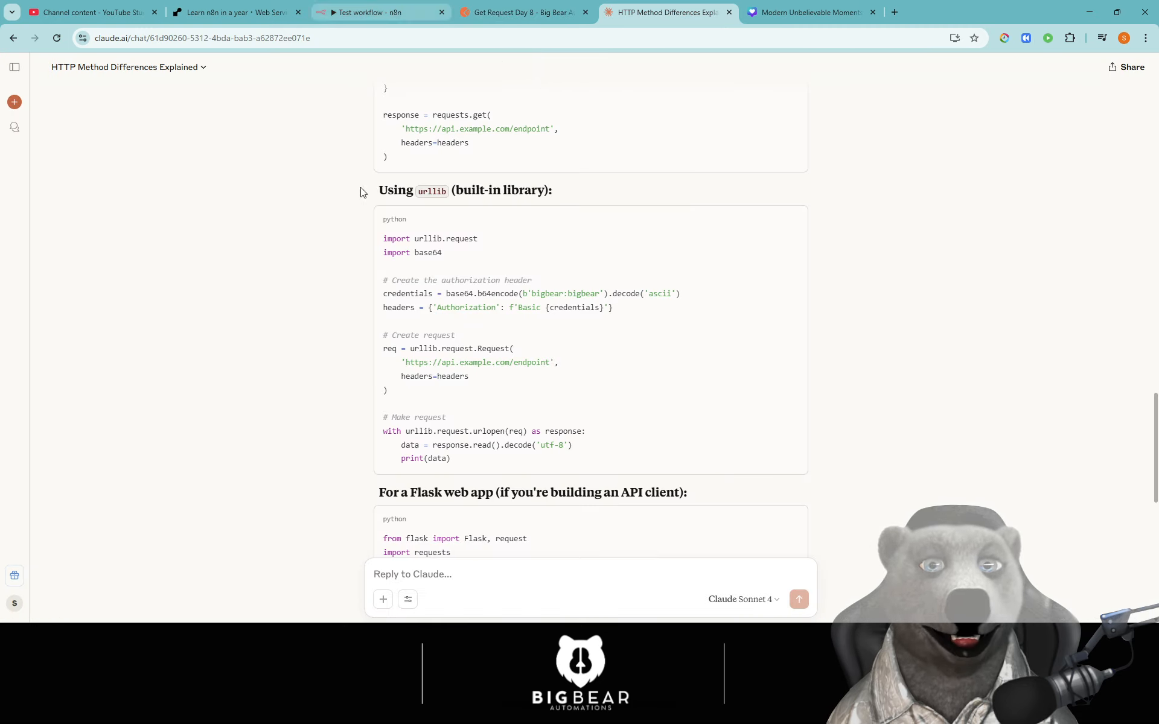
left_click(377, 12)
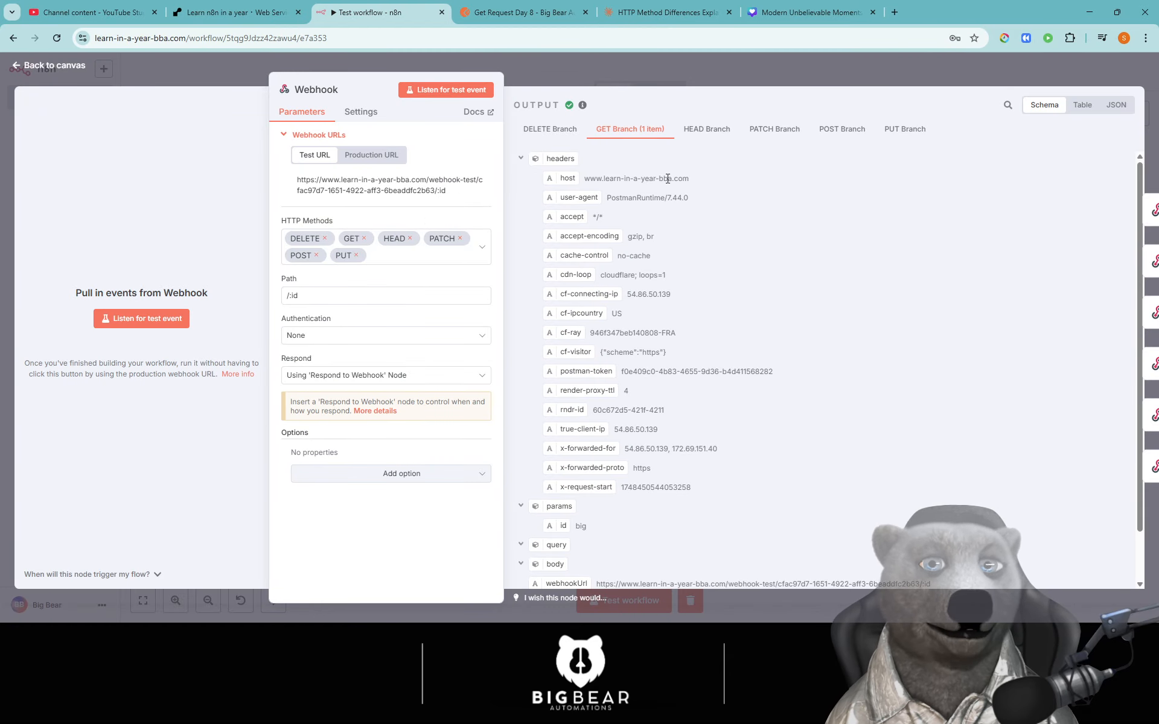
left_click(689, 71)
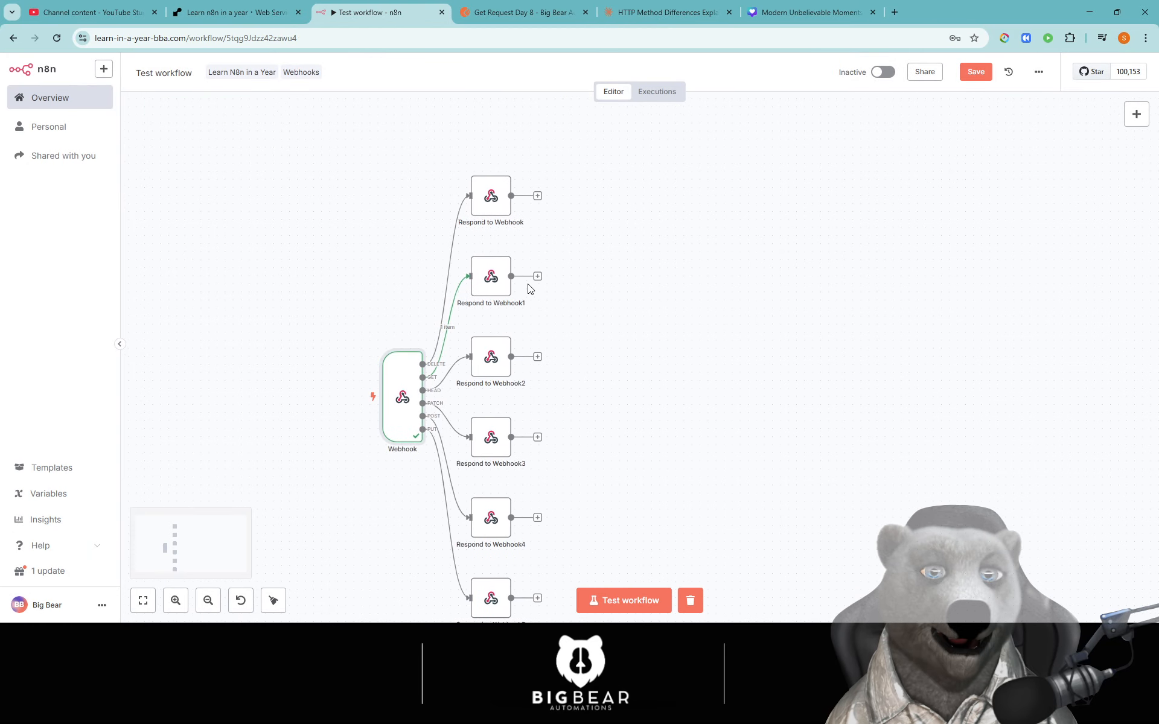
double_click(490, 279)
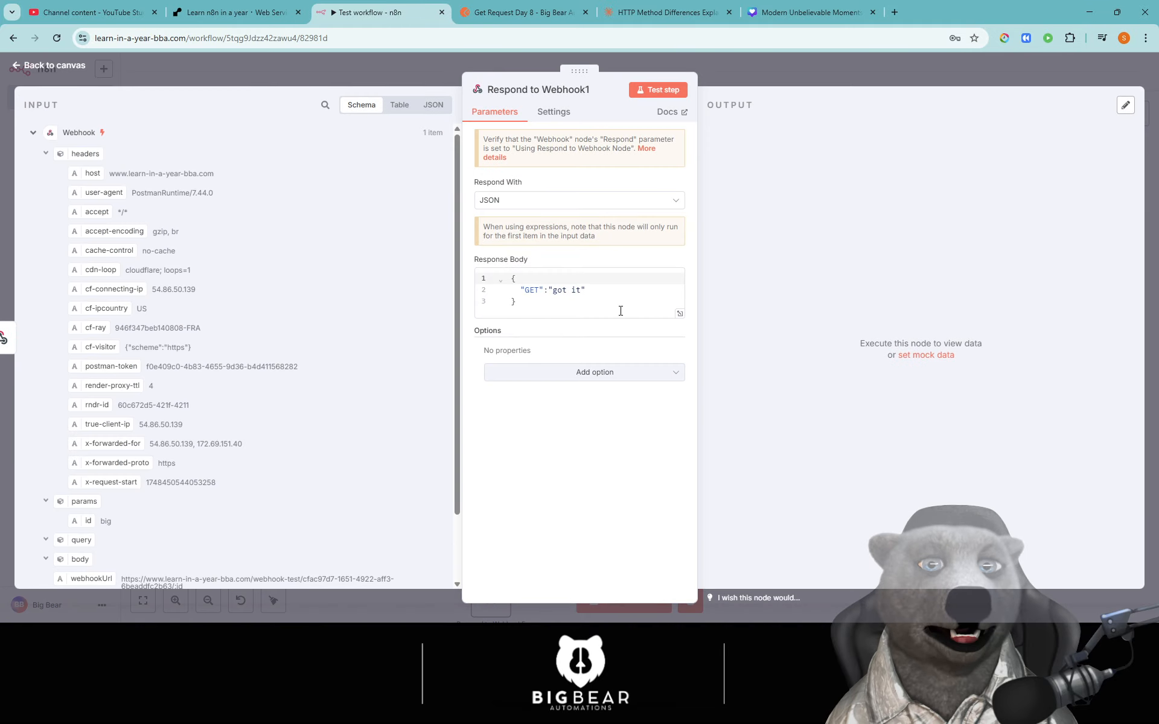
left_click(644, 150)
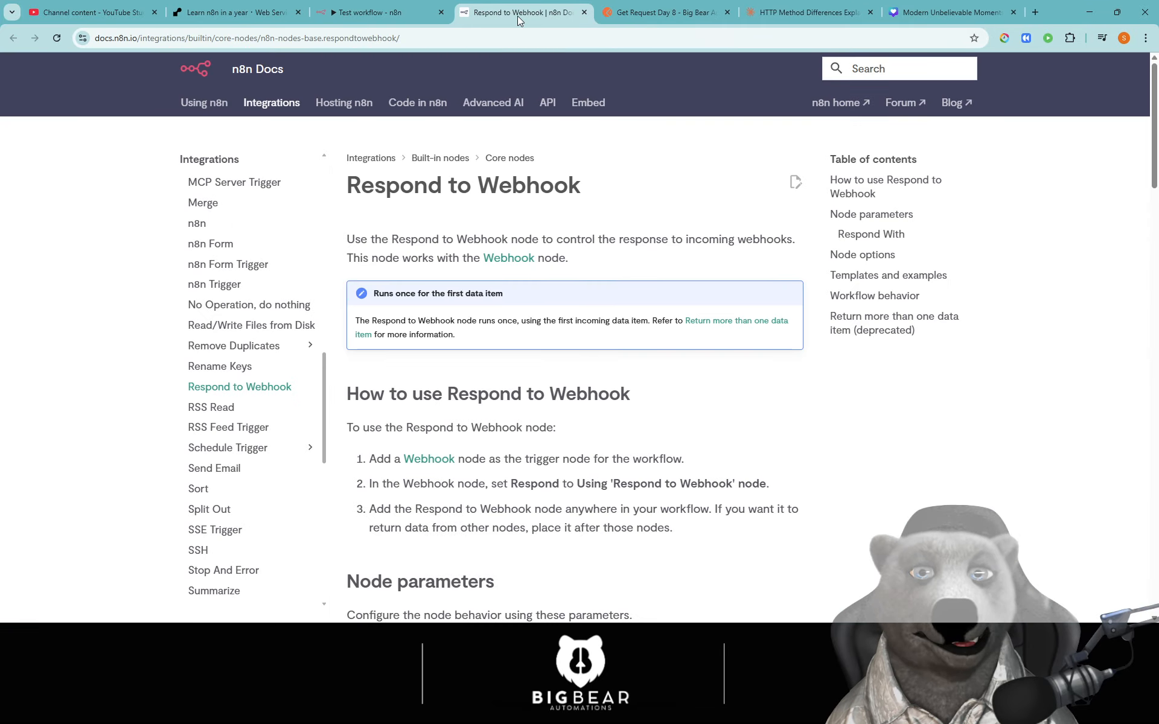
middle_click(516, 16)
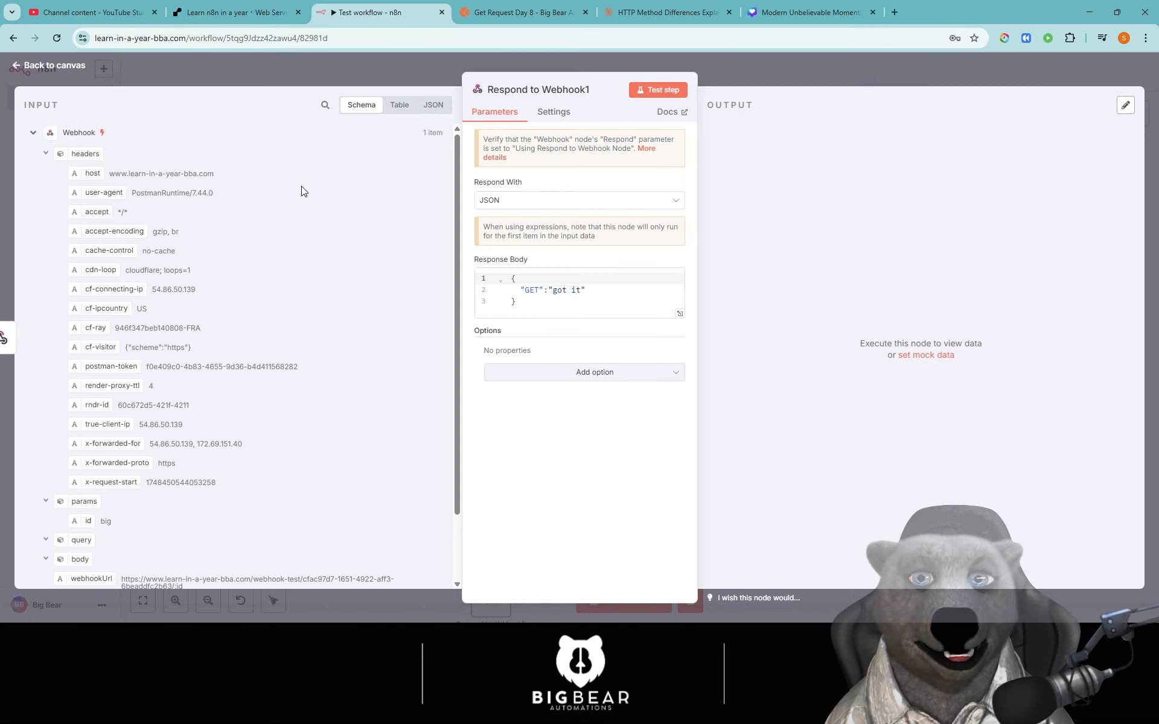
scroll(242, 296, "down", 3)
key("Escape")
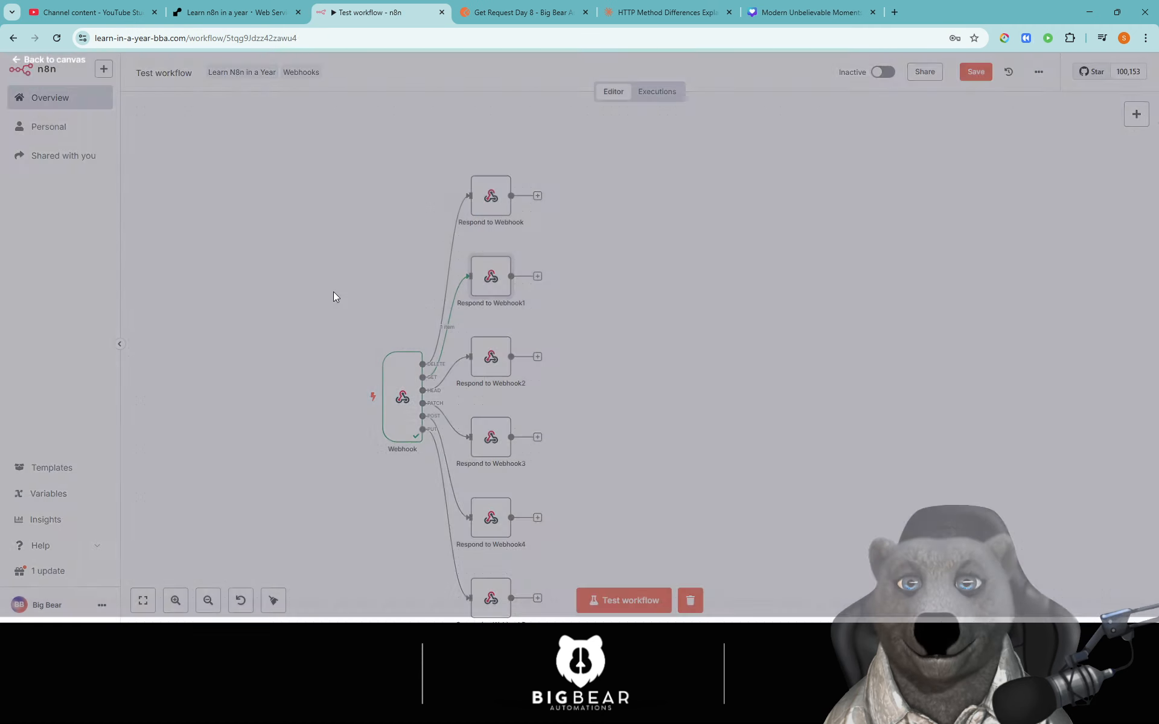
double_click(407, 413)
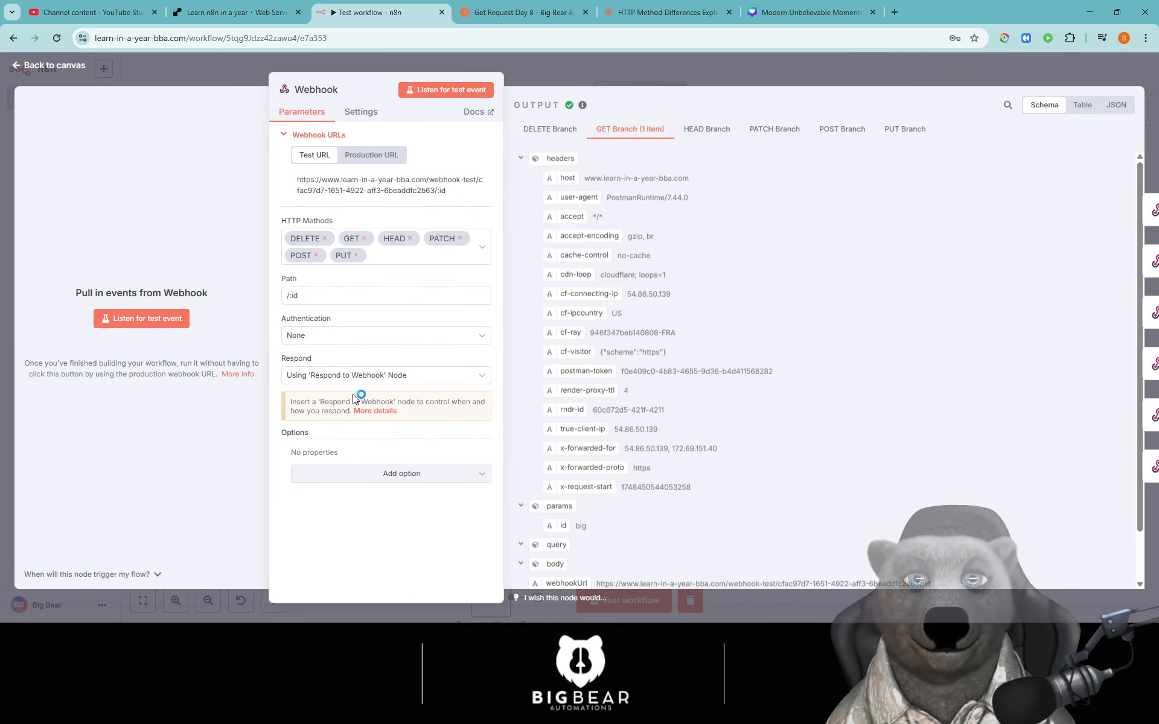
left_click(364, 377)
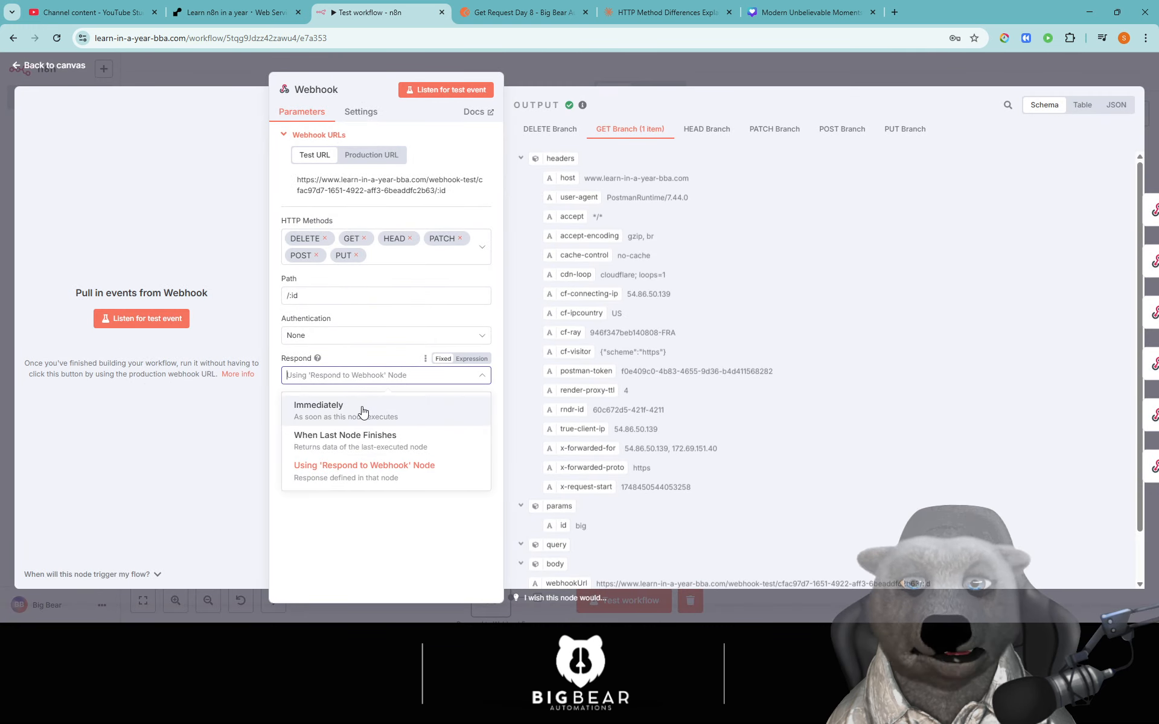
left_click(372, 477)
left_click(381, 475)
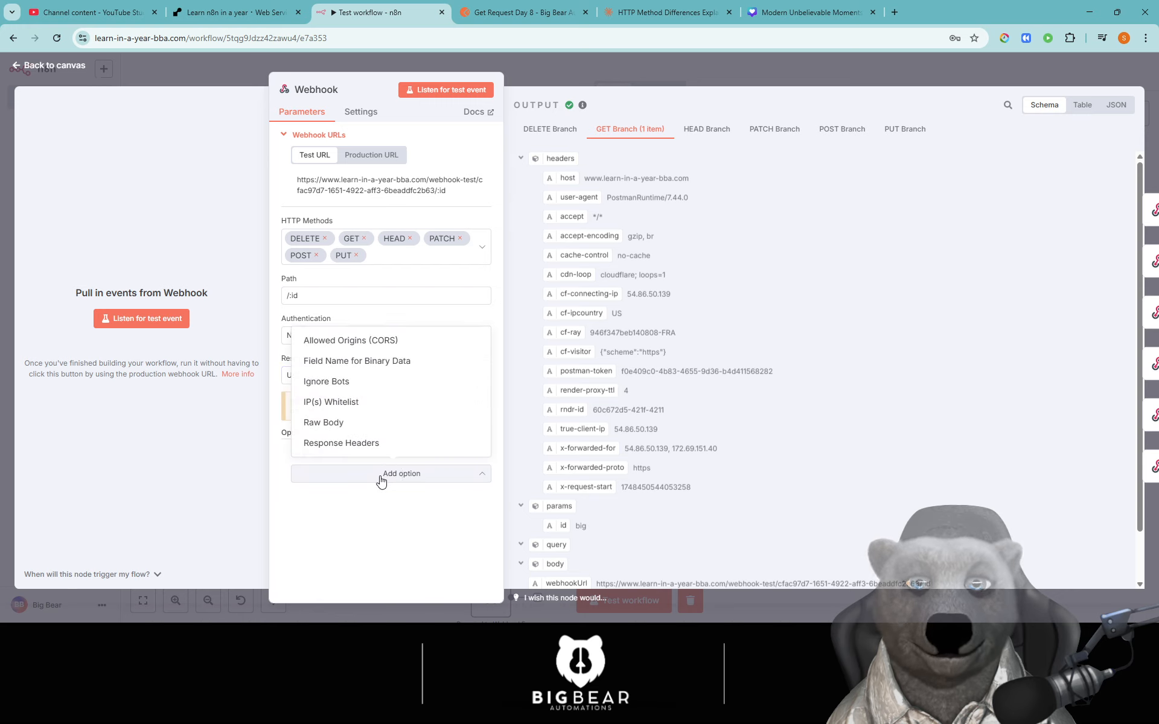
left_click(384, 501)
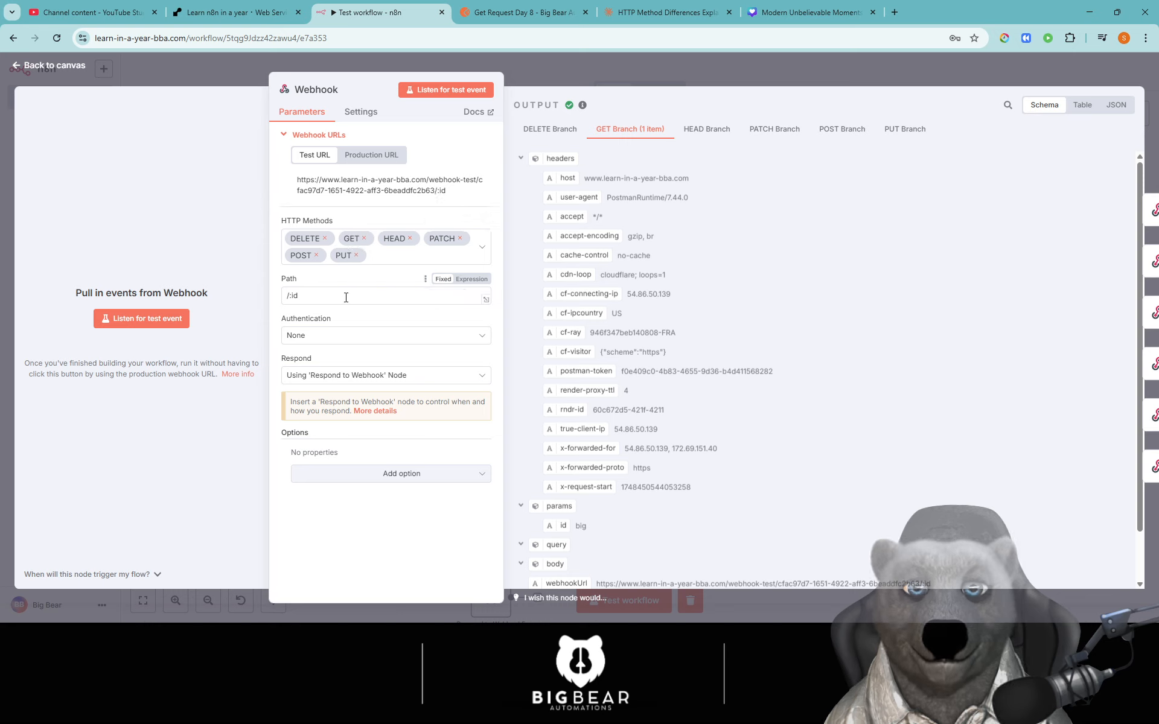
left_click(356, 112)
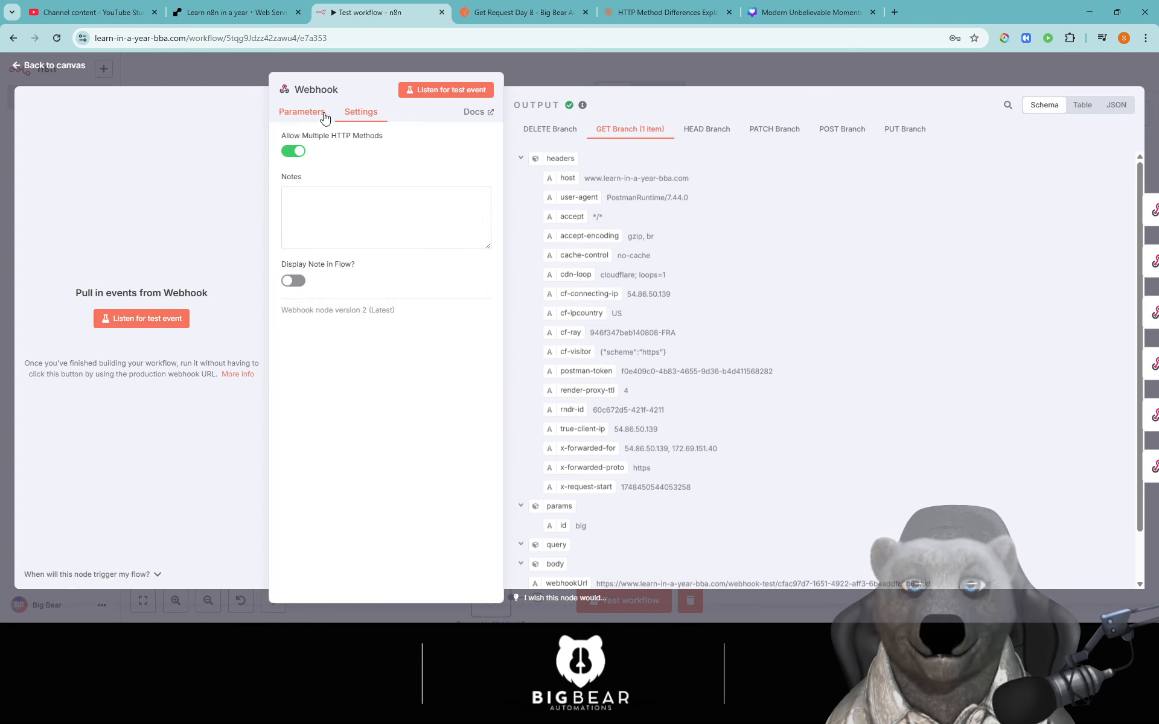
left_click(242, 63)
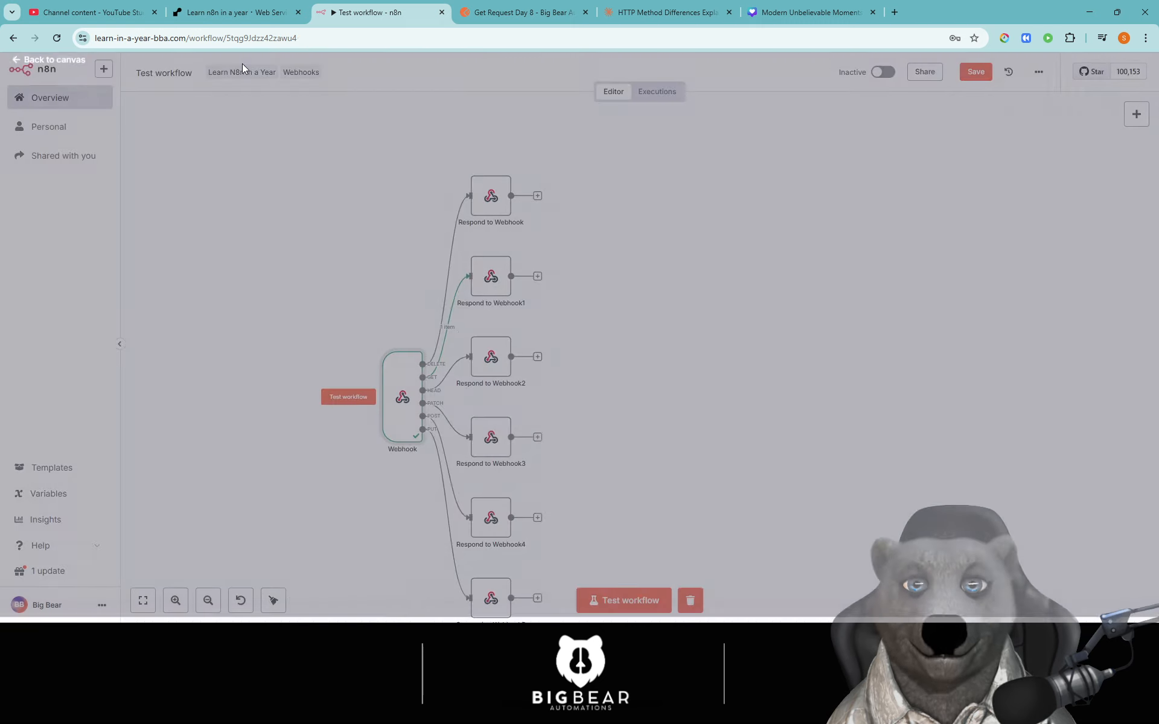
- Reopen Respond to Webhook1 and select its {"GET": "got it"} response body JSON
double_click(490, 265)
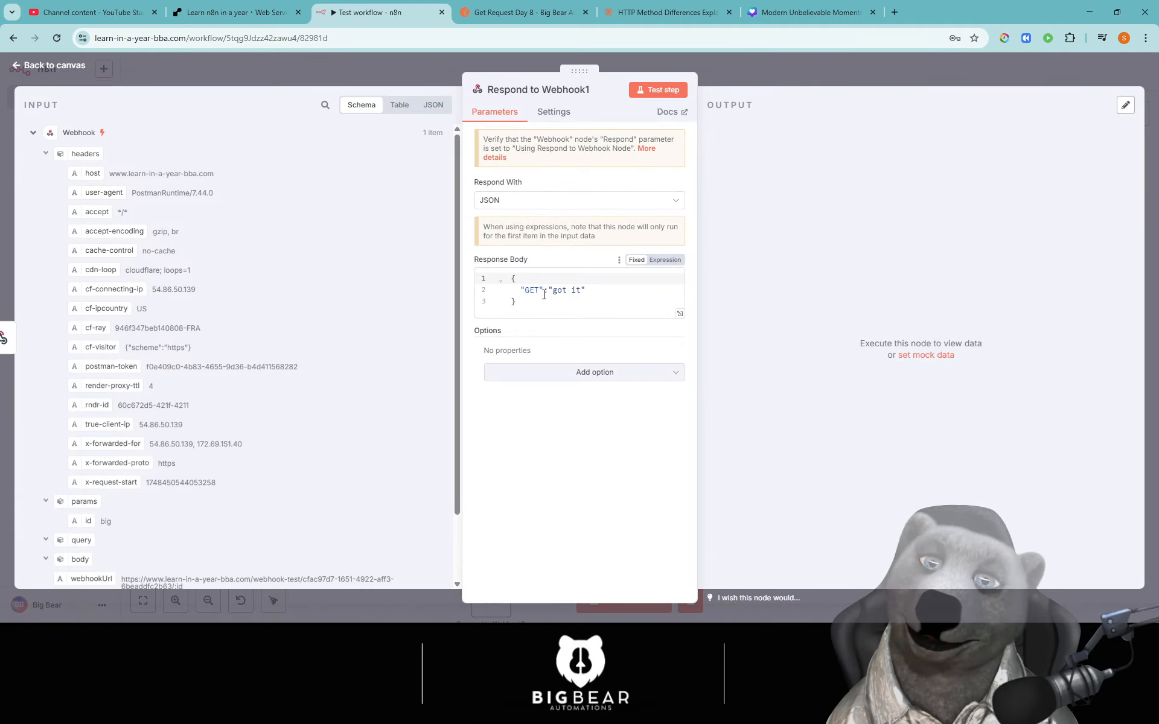
left_click(558, 116)
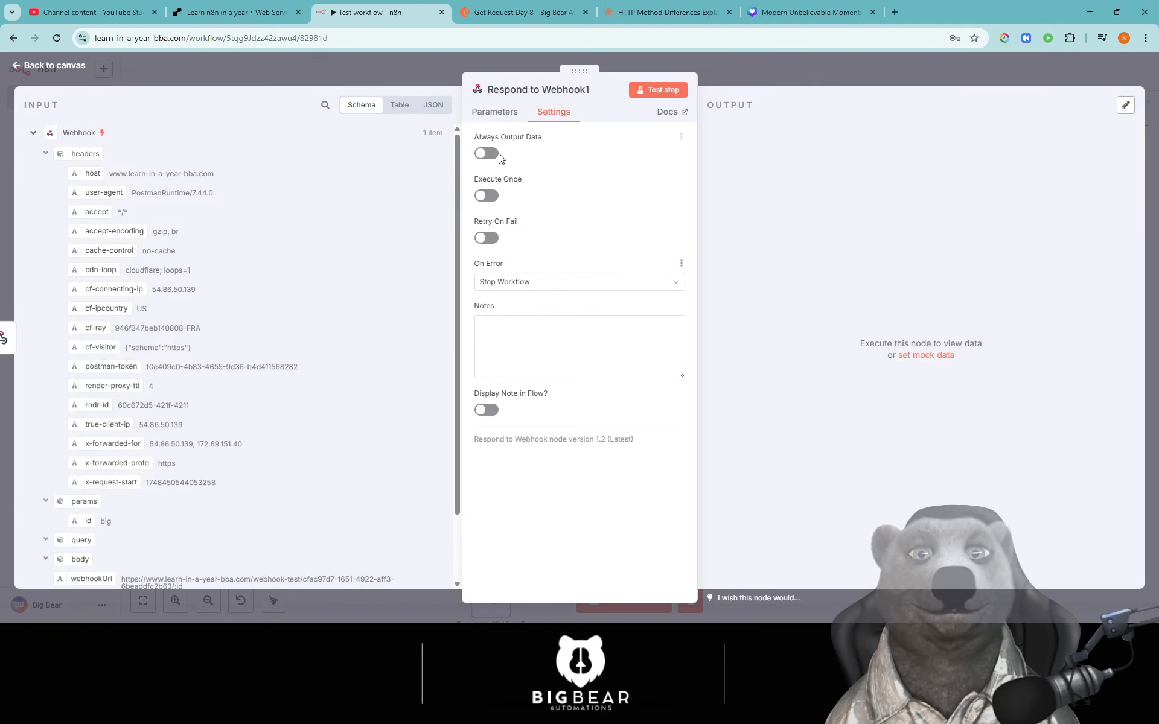
left_click(505, 115)
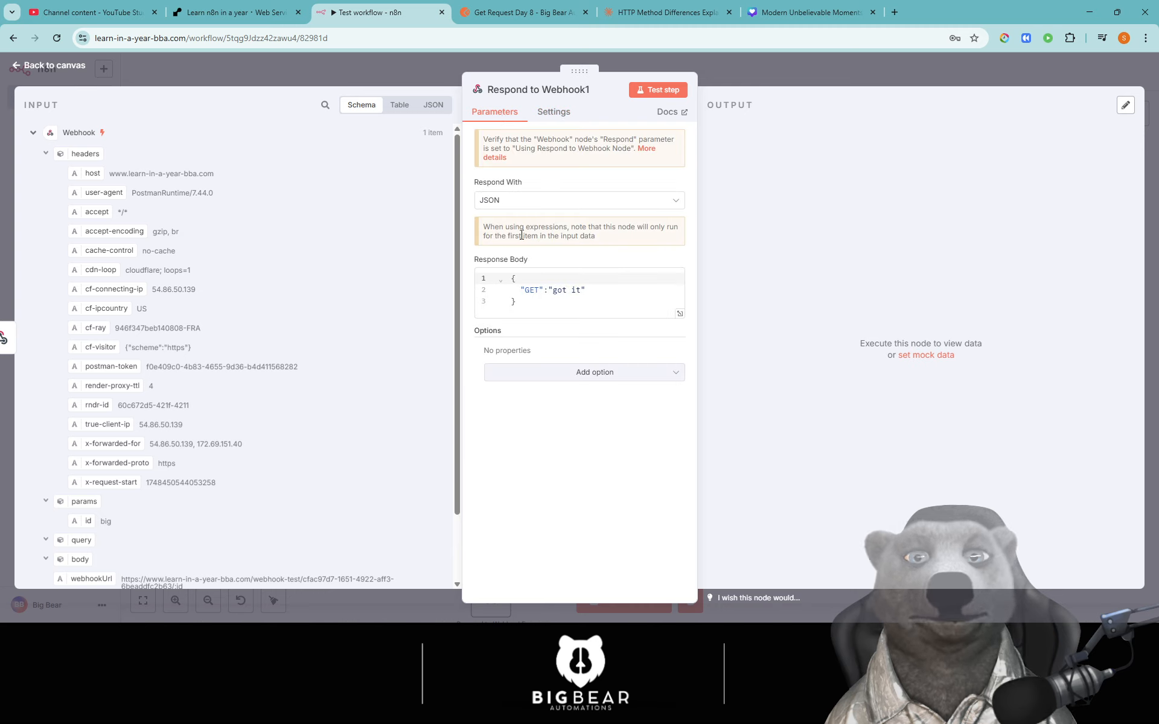
left_click_drag(555, 312, 491, 277)
key("ctrl+c")
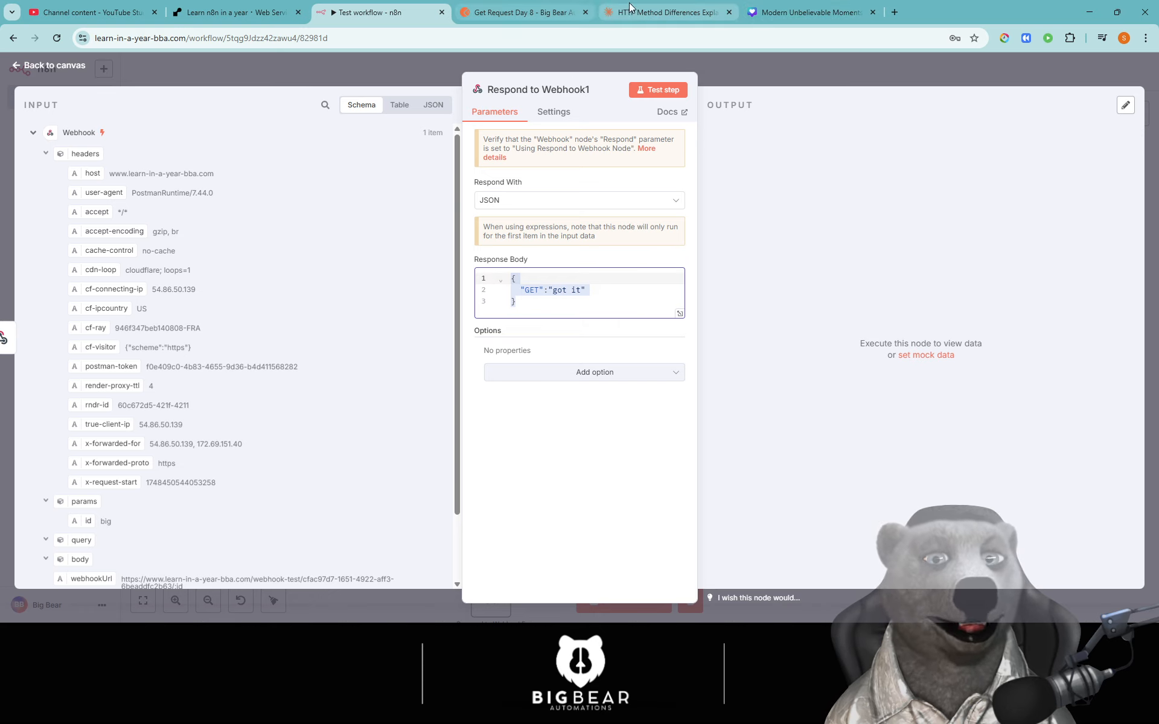
left_click(664, 12)
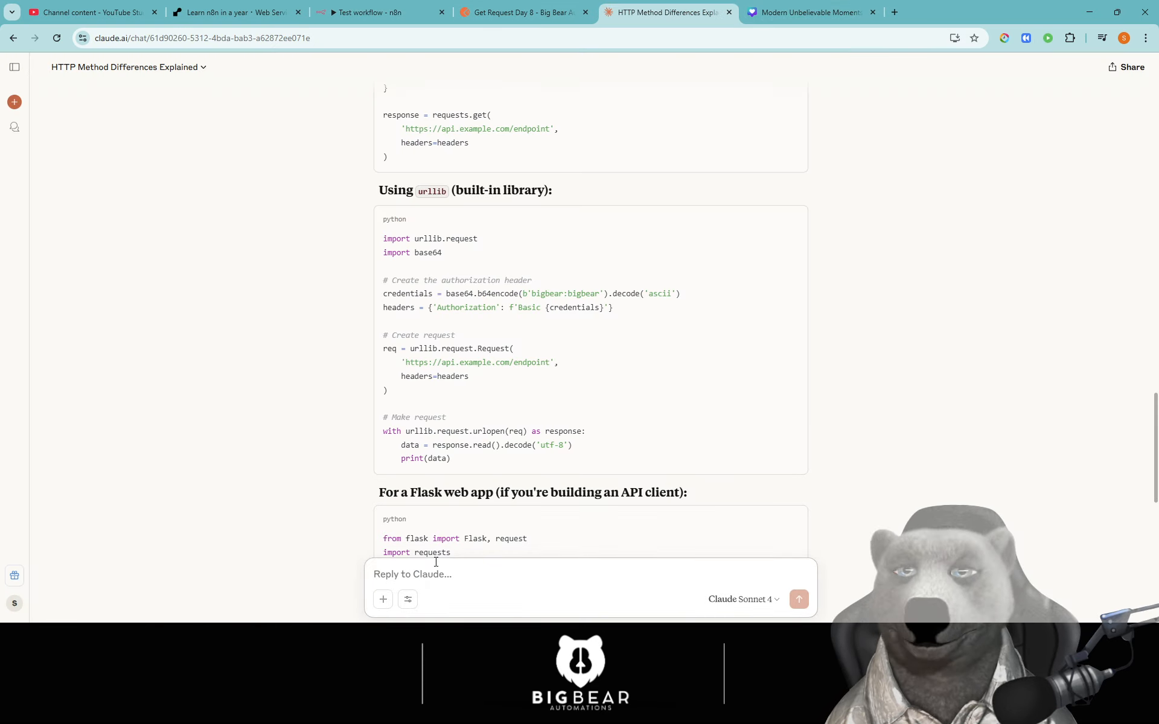
- Ask Claude "is this json in the right format" with the pasted JSON and copy its message/status JSON
type("is this json in the right f")
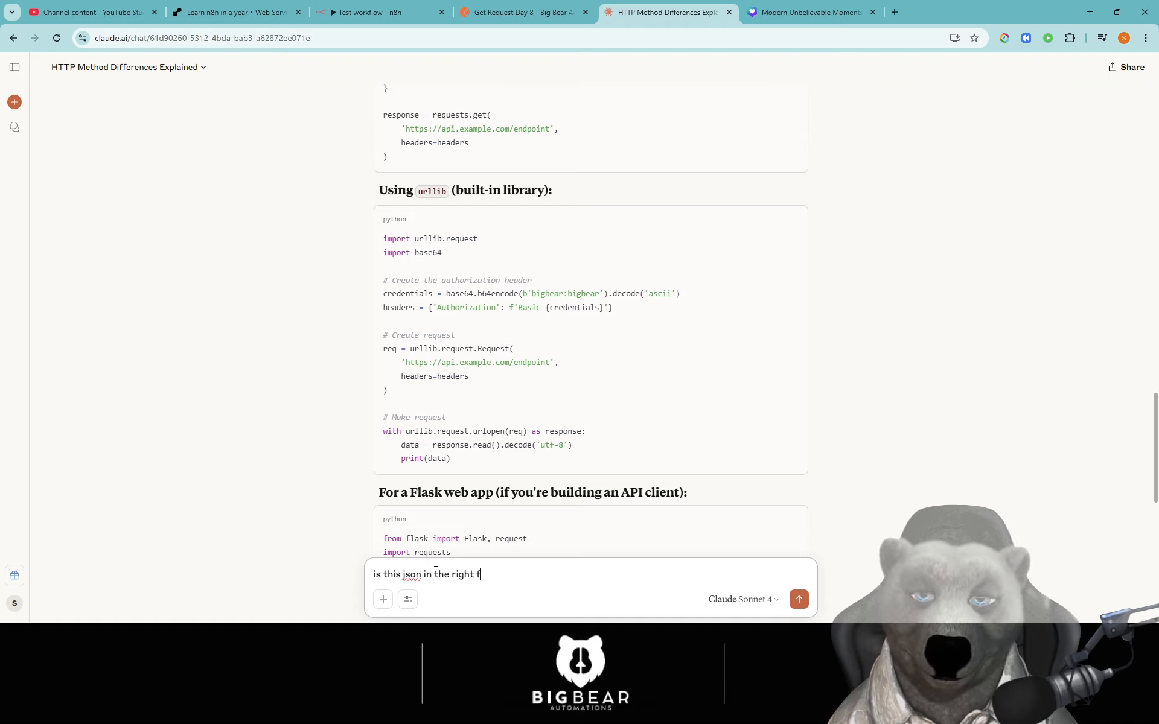
type("ormat")
key("ctrl+v")
key("Return")
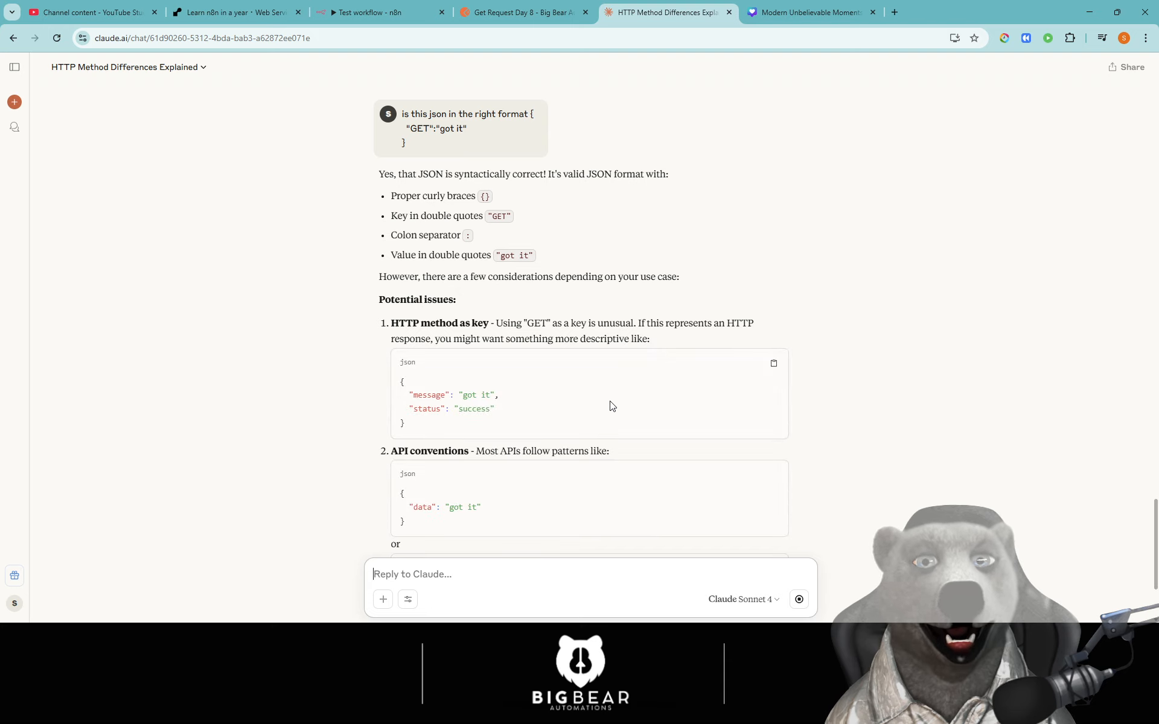
scroll(613, 406, "down", 3)
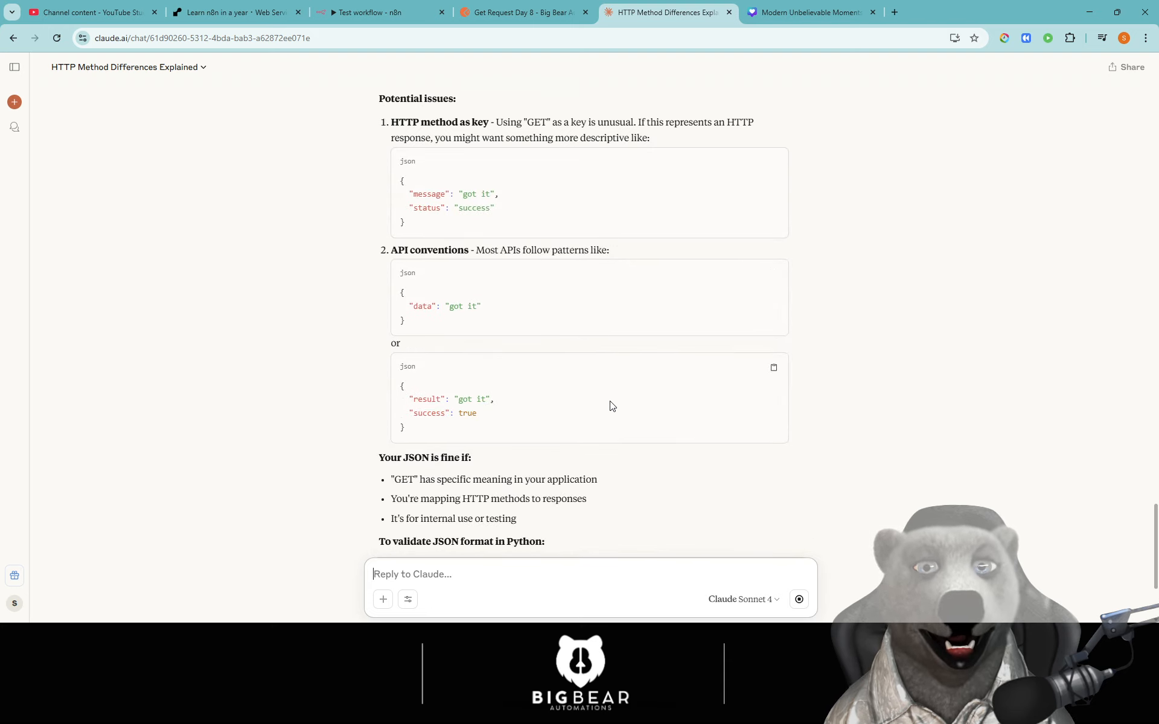
scroll(613, 407, "up", 2)
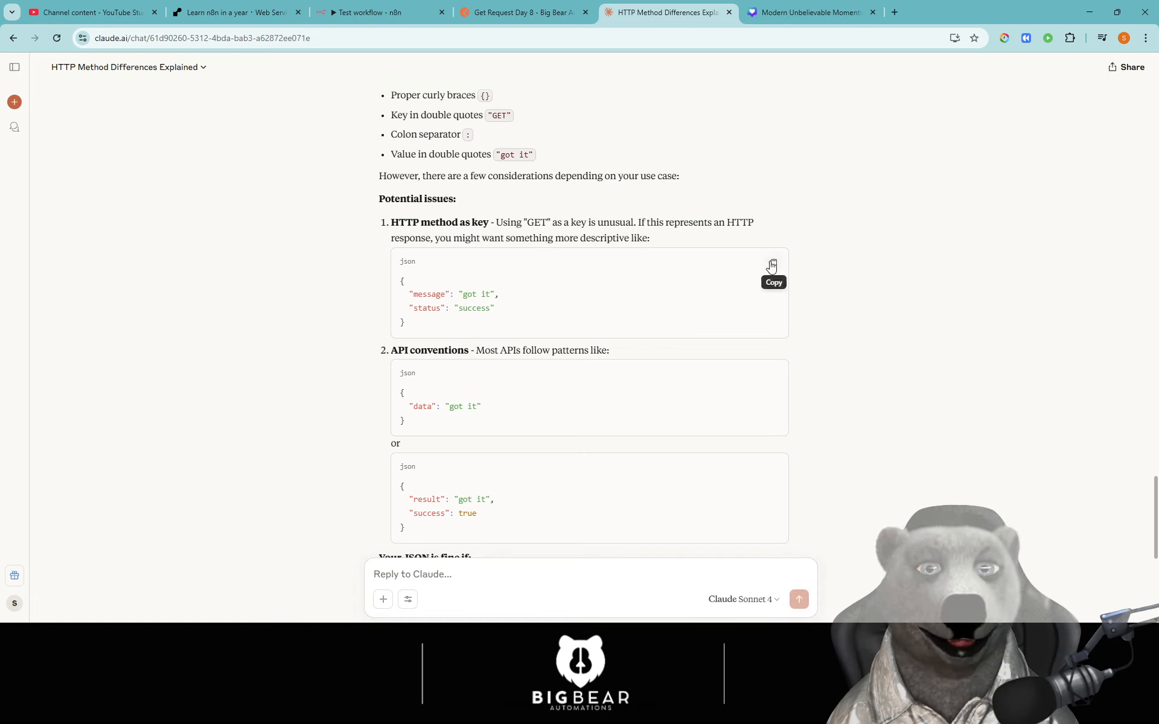
left_click(773, 263)
- Go back to n8n and select the old GET response body JSON in Respond to Webhook1
left_click(528, 8)
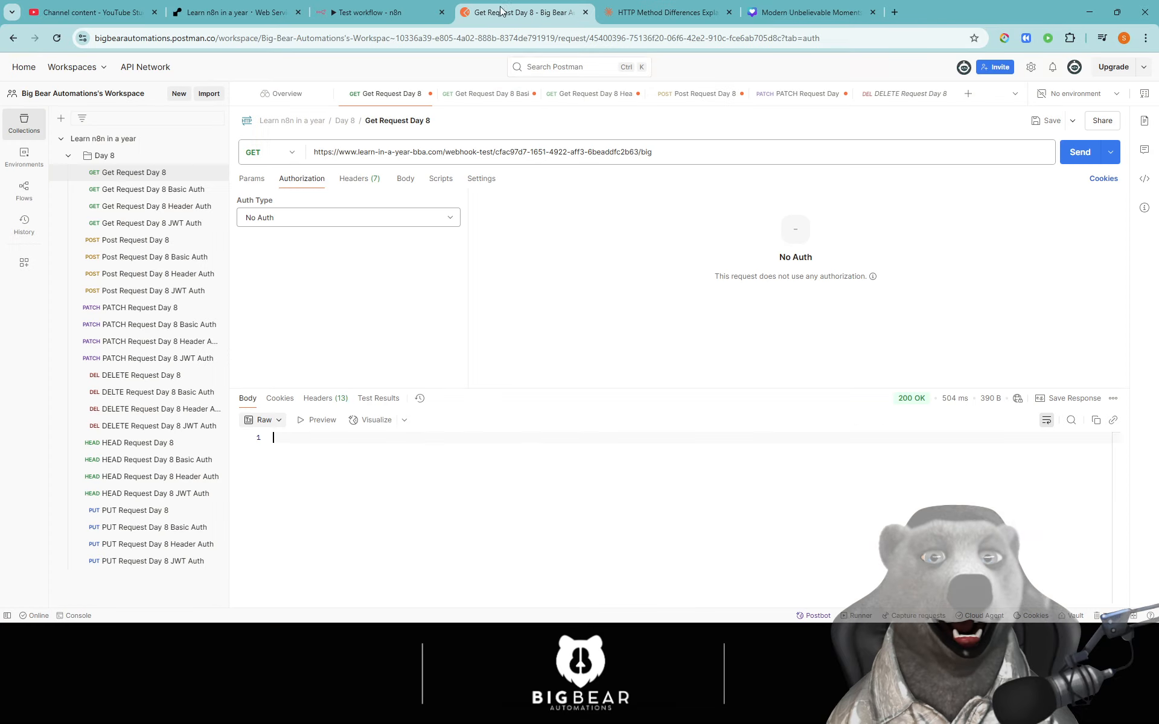
left_click(682, 9)
left_click(794, 10)
left_click(670, 11)
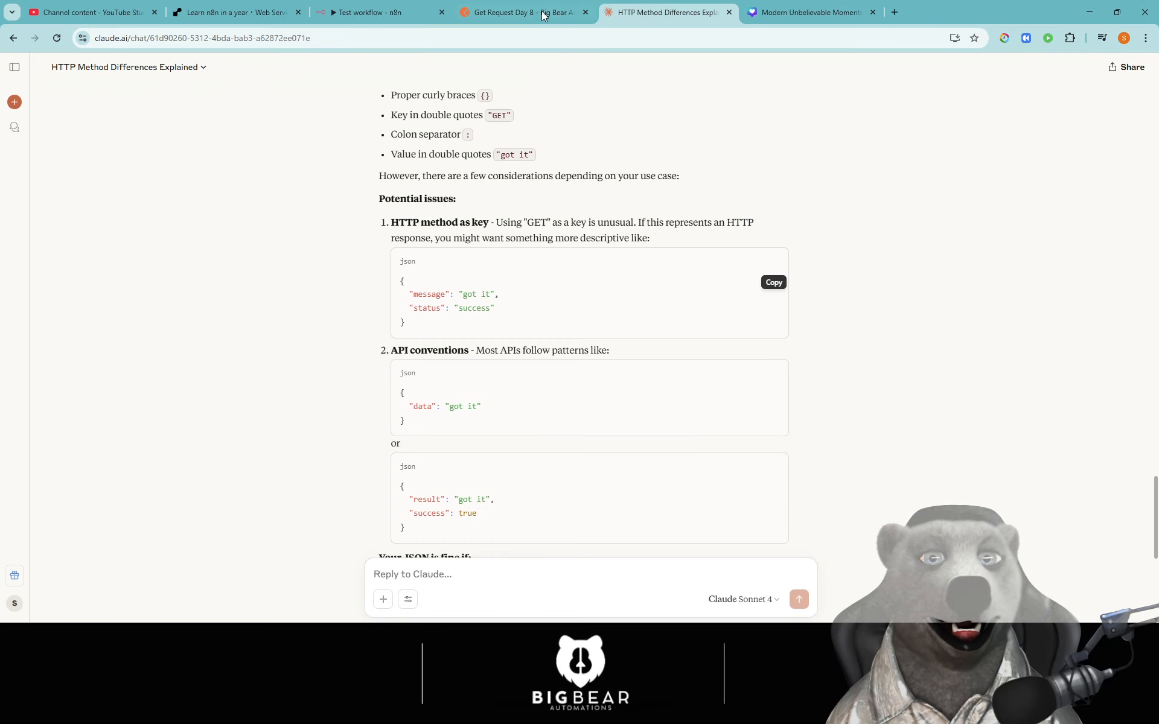
left_click(541, 11)
left_click(402, 18)
left_click_drag(551, 303, 487, 269)
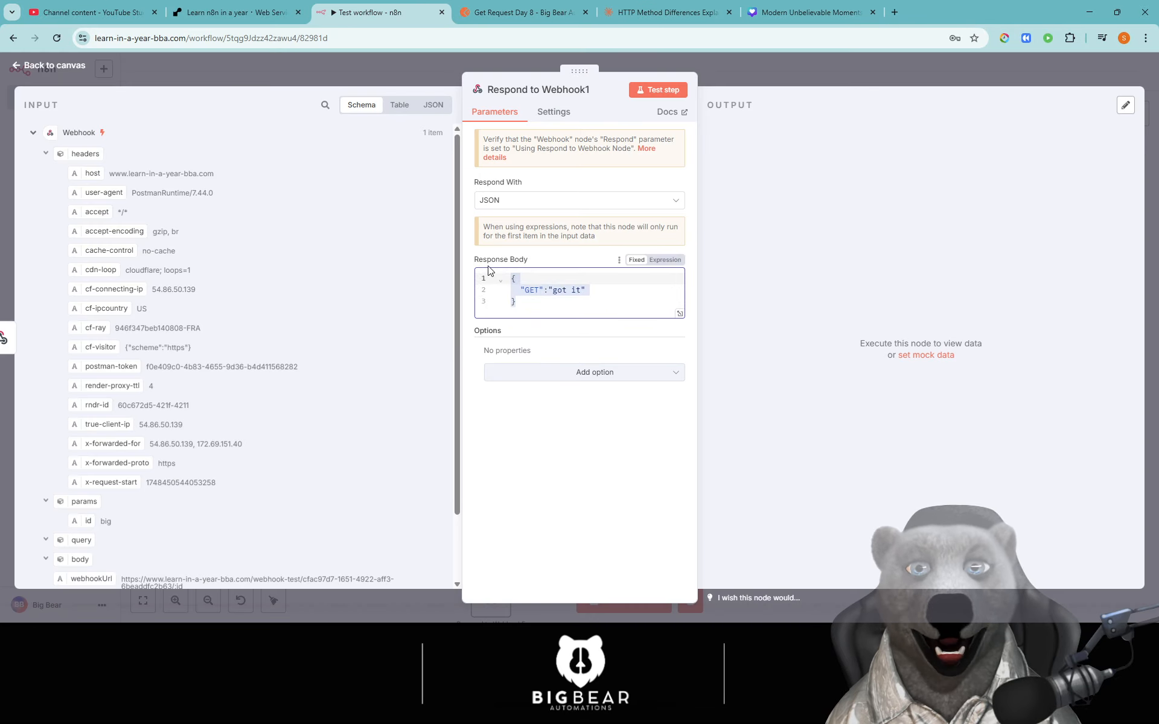
- Replace the response body with the message/status JSON and test, viewing the output as JSON
key("ctrl+v")
left_click(658, 90)
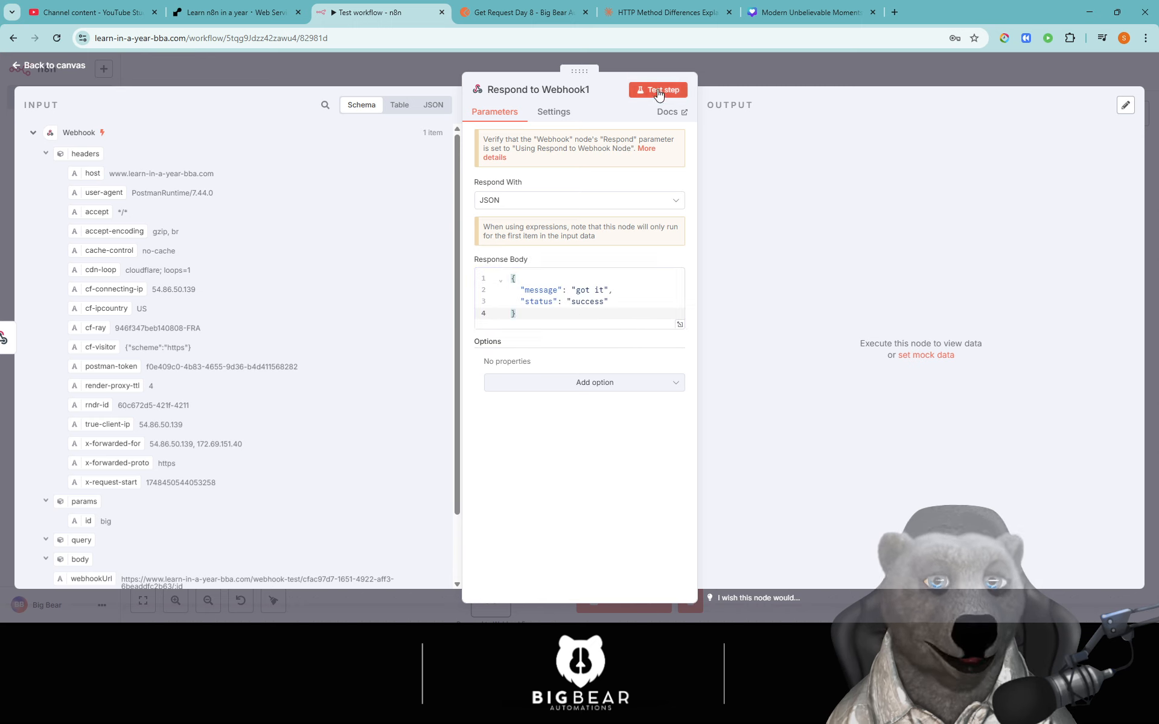
scroll(879, 406, "down", 2)
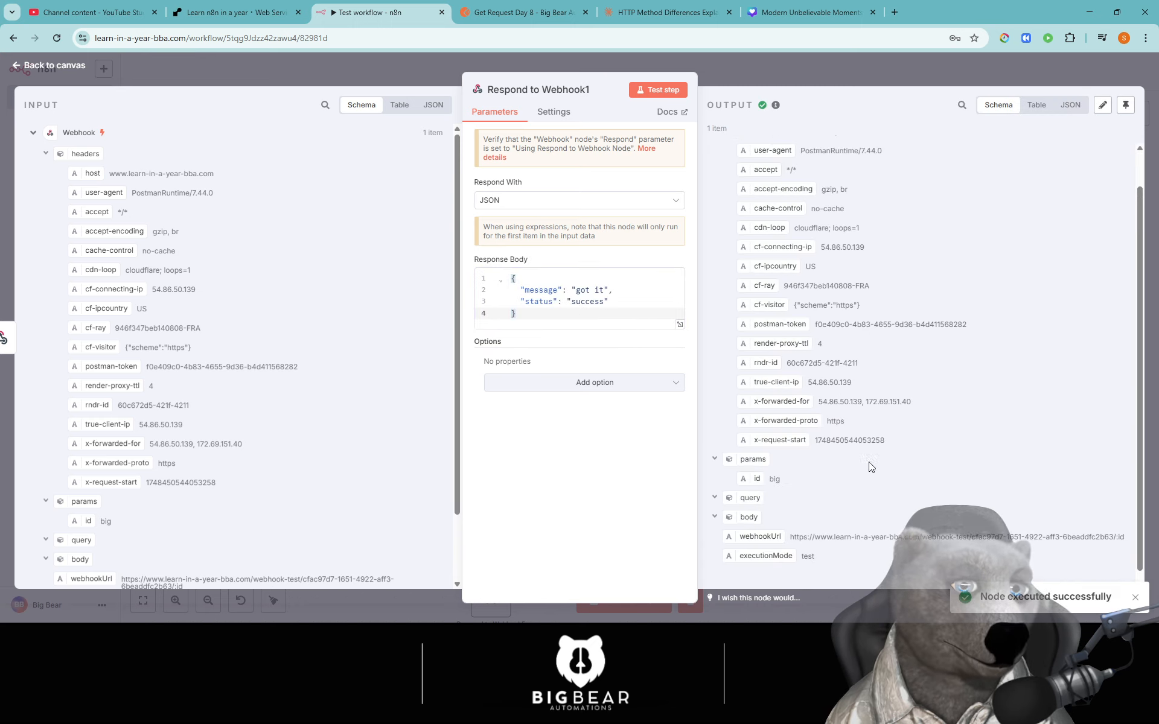
scroll(730, 446, "up", 2)
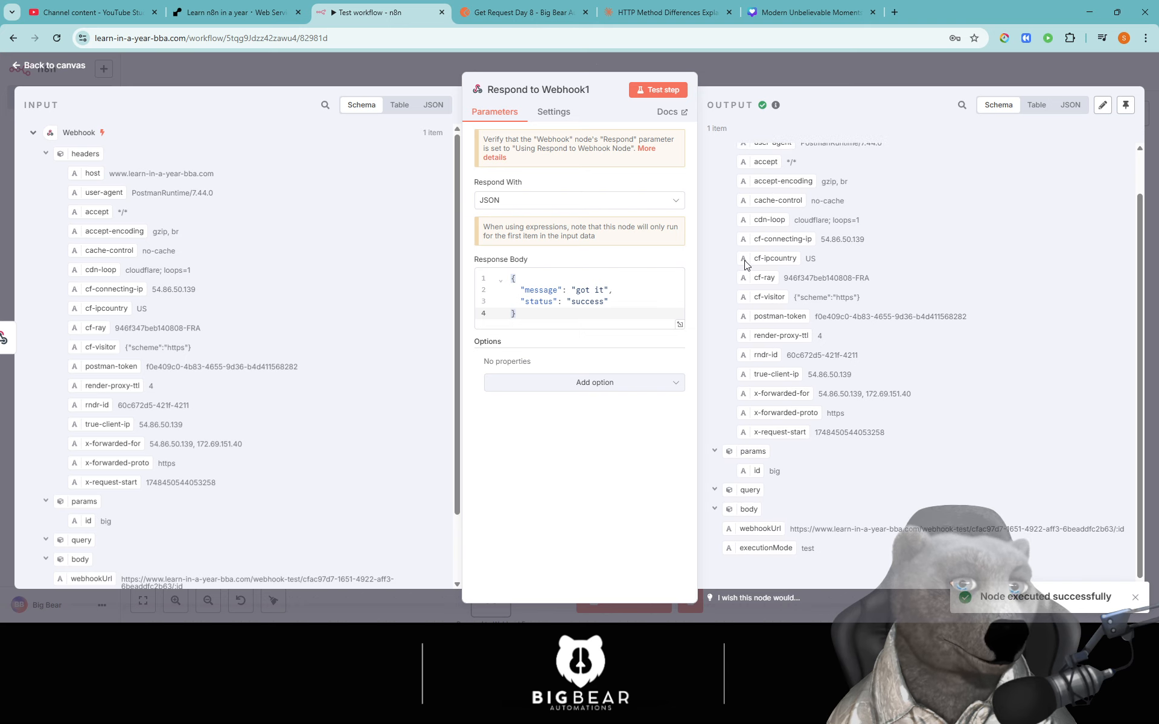
left_click(1069, 106)
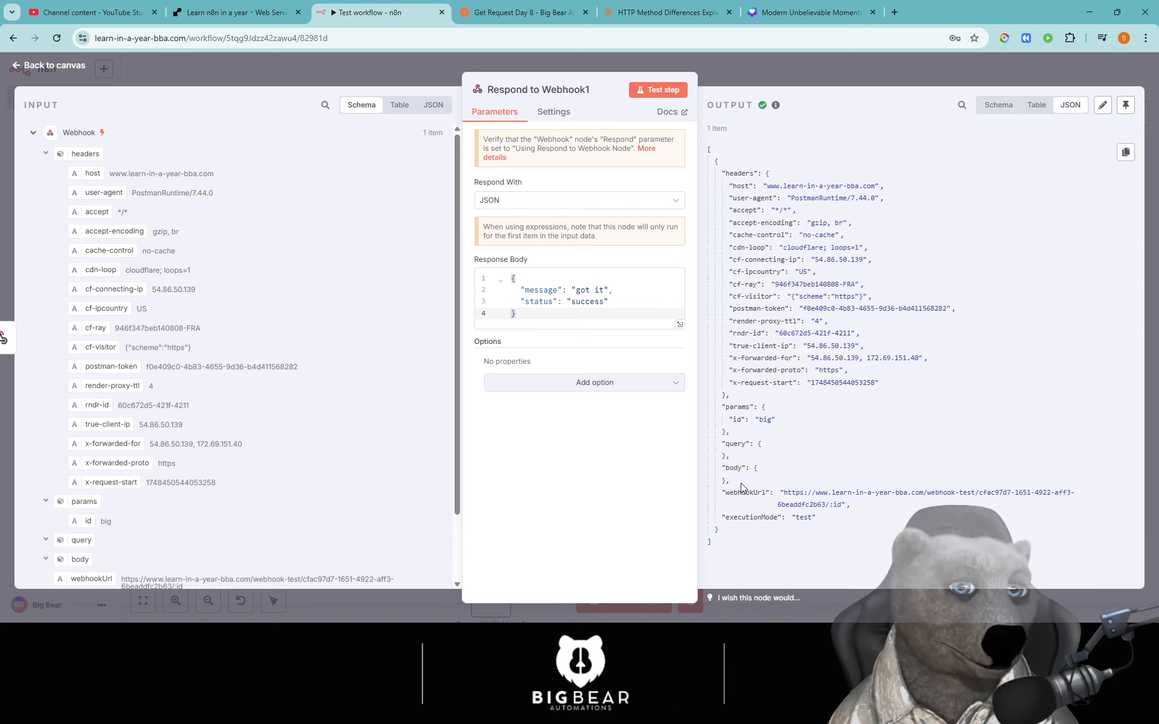
left_click_drag(742, 486, 722, 465)
left_click(843, 464)
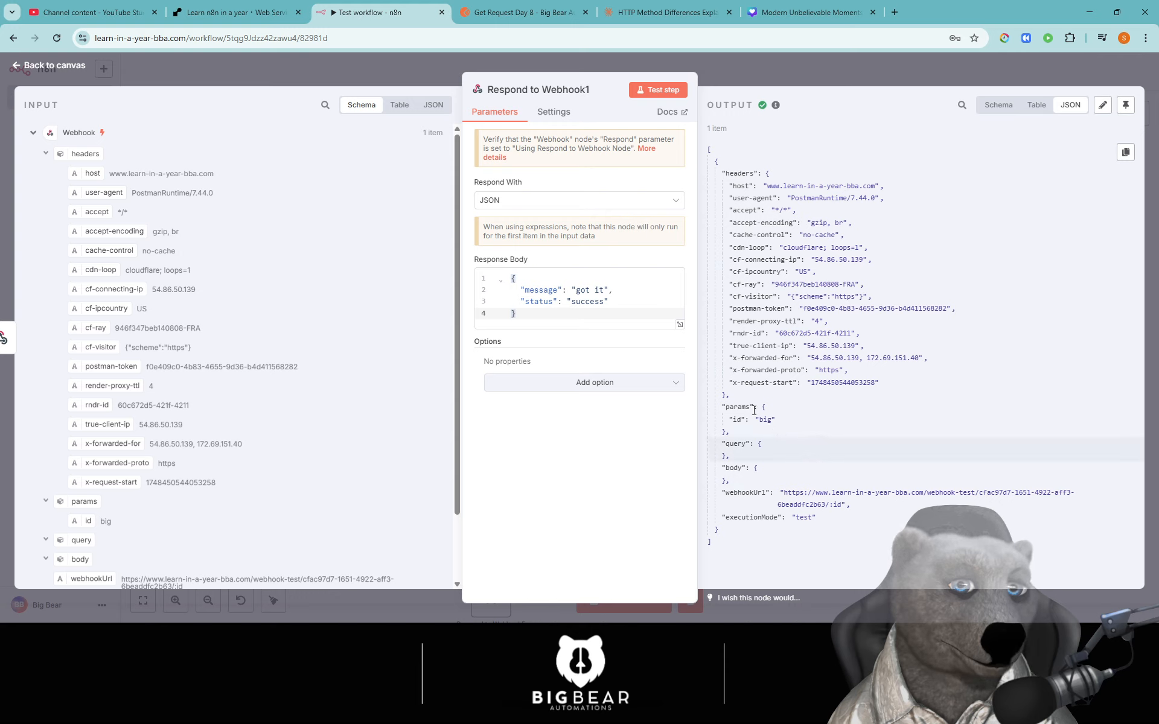
- Add a Response Code option of 200, make the body an expression, and retest
left_click(629, 382)
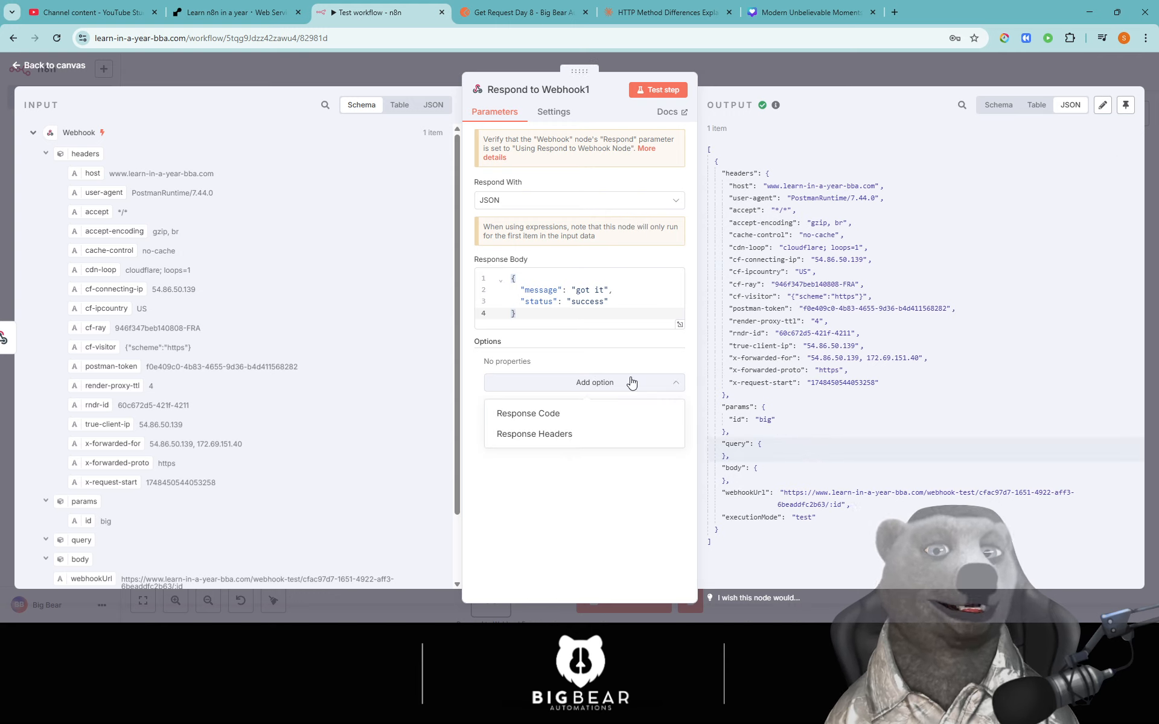
left_click(575, 413)
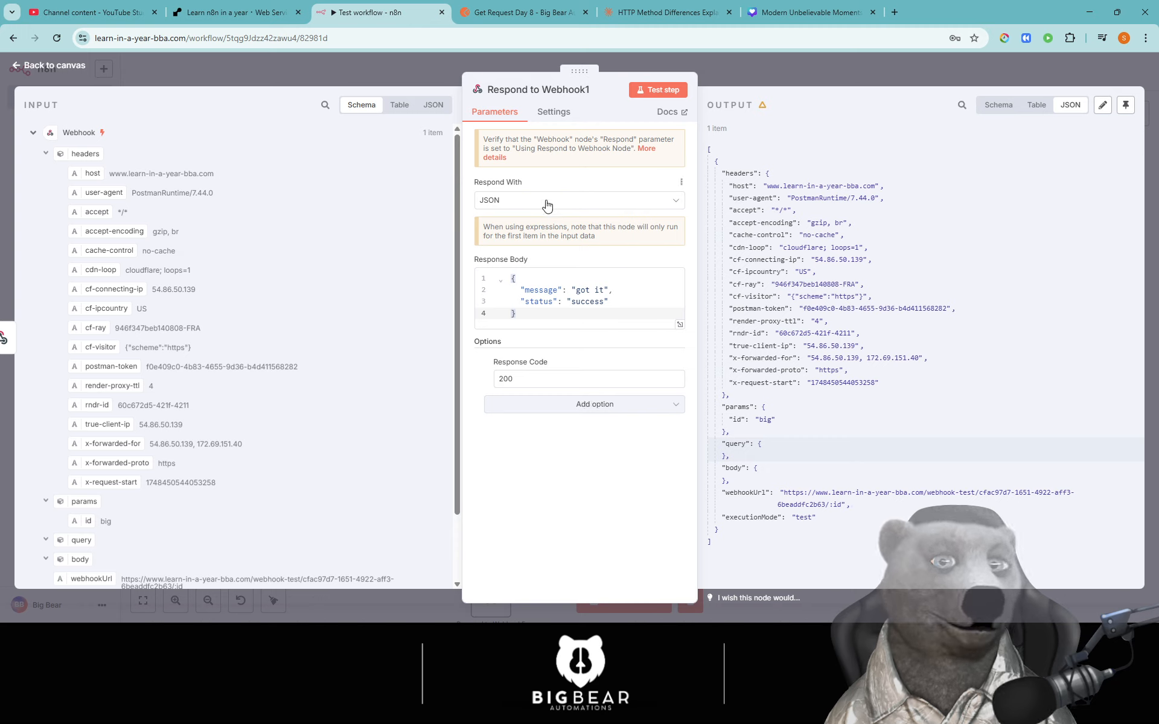
scroll(286, 350, "down", 2)
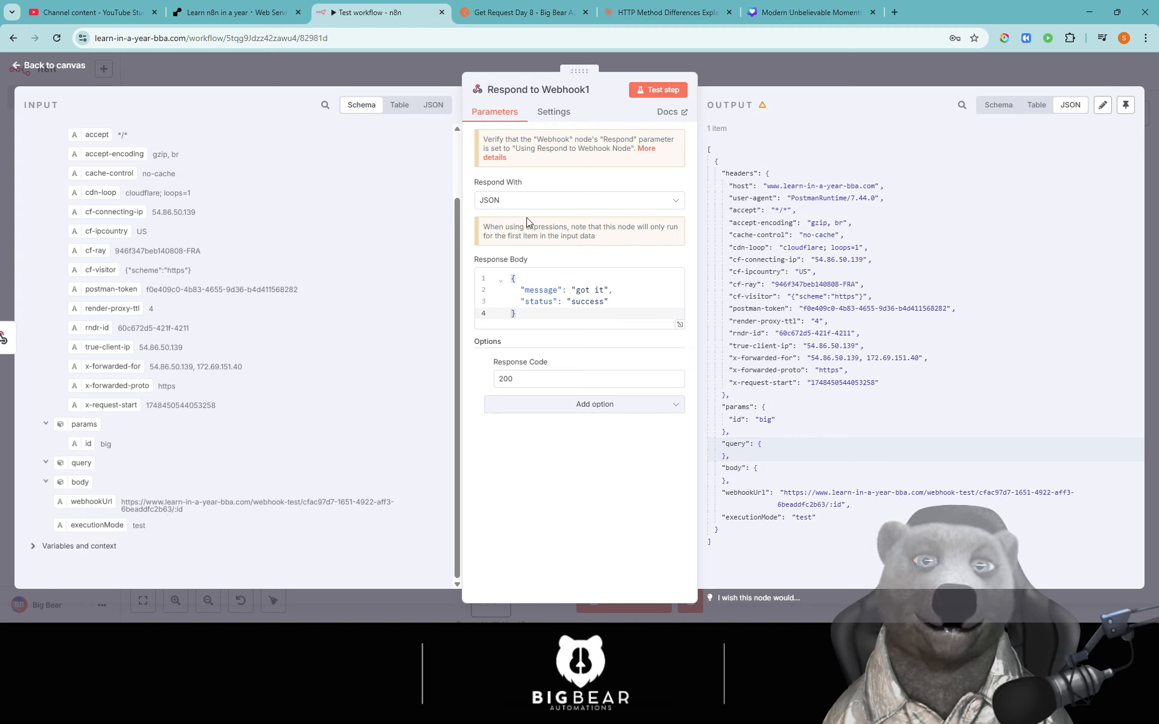
left_click(665, 260)
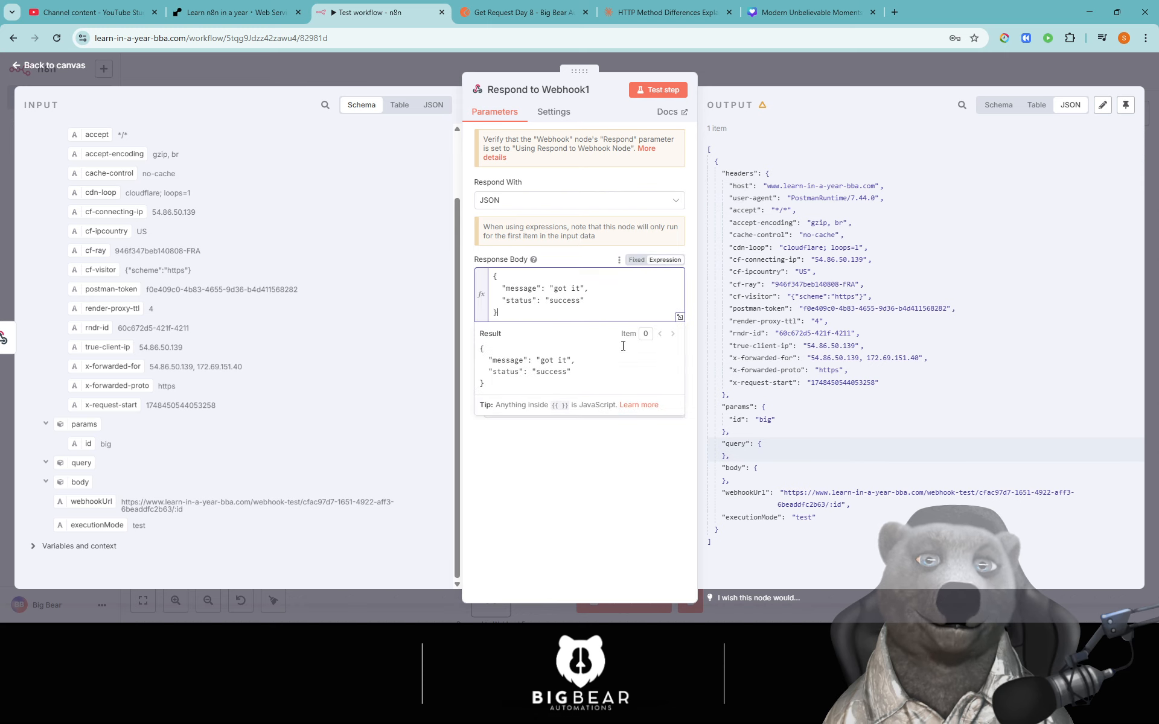
left_click(664, 90)
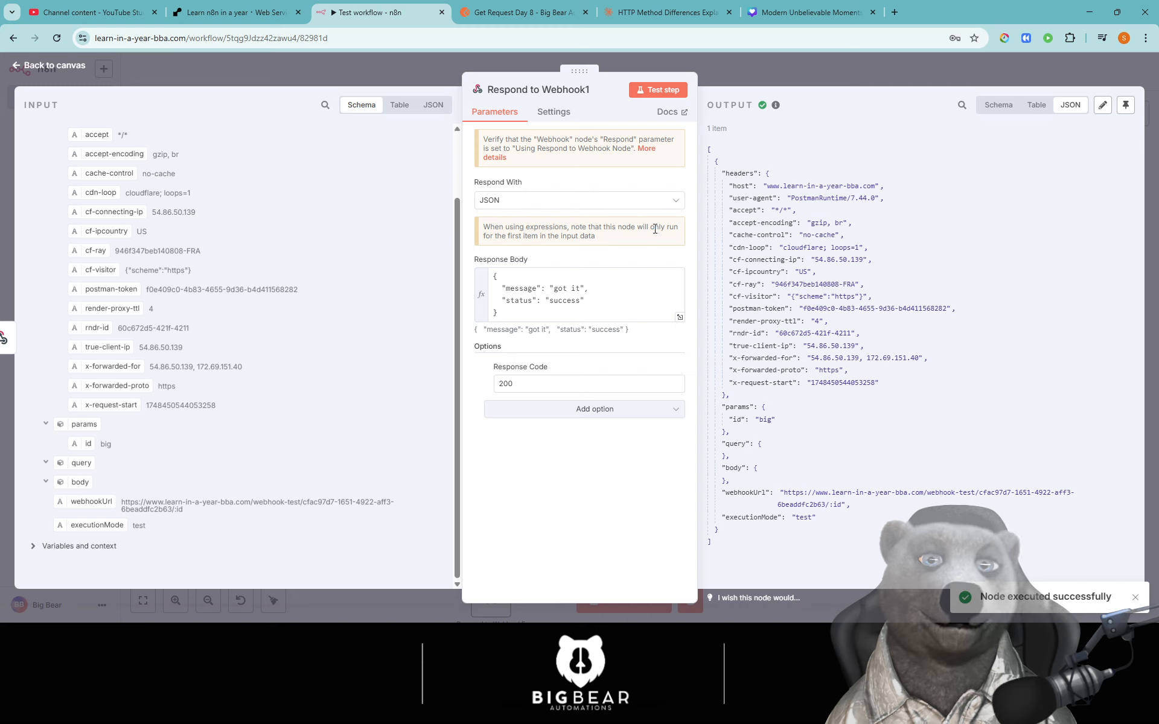
left_click(557, 205)
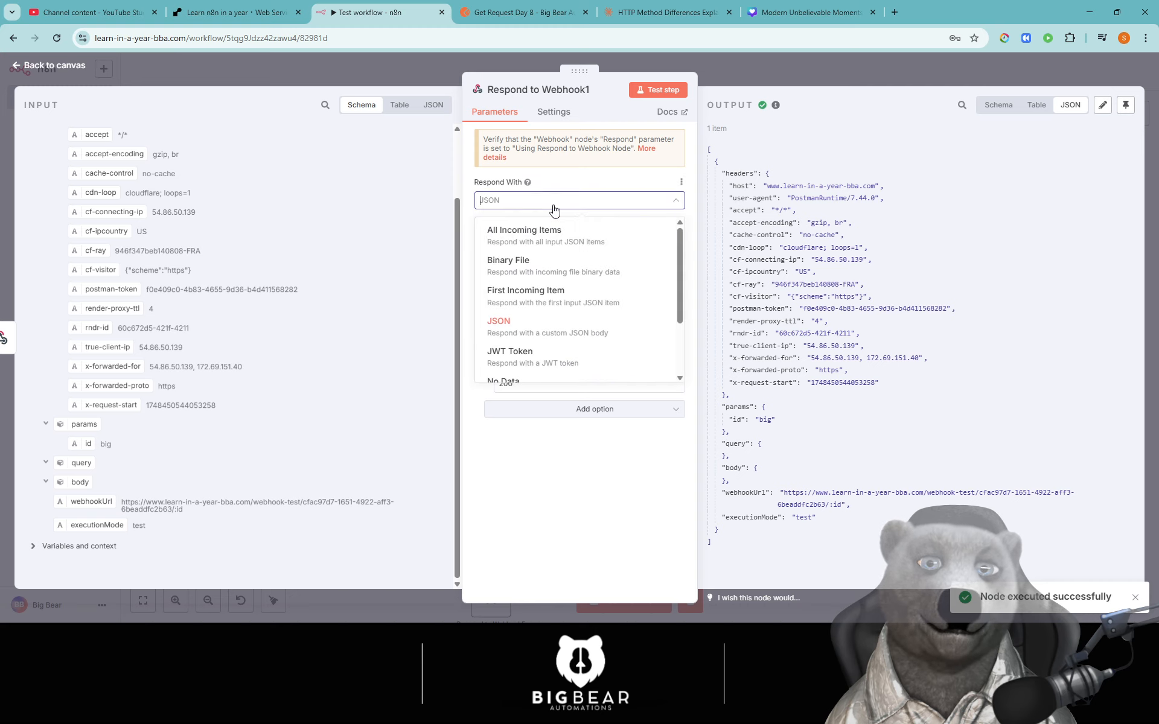
- Try the All Incoming Items, Binary File, First Incoming Item and Text response types, testing with "text"
left_click(561, 235)
left_click(557, 201)
left_click(560, 266)
left_click(556, 203)
left_click(545, 287)
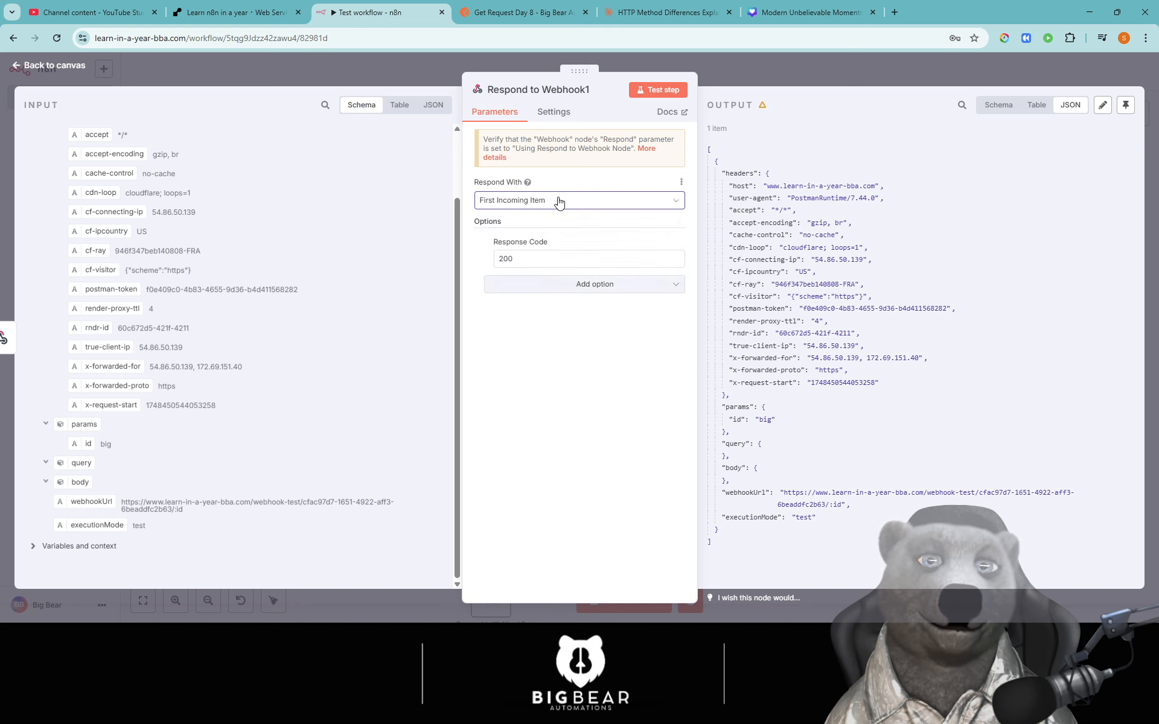
left_click(558, 201)
scroll(550, 362, "down", 3)
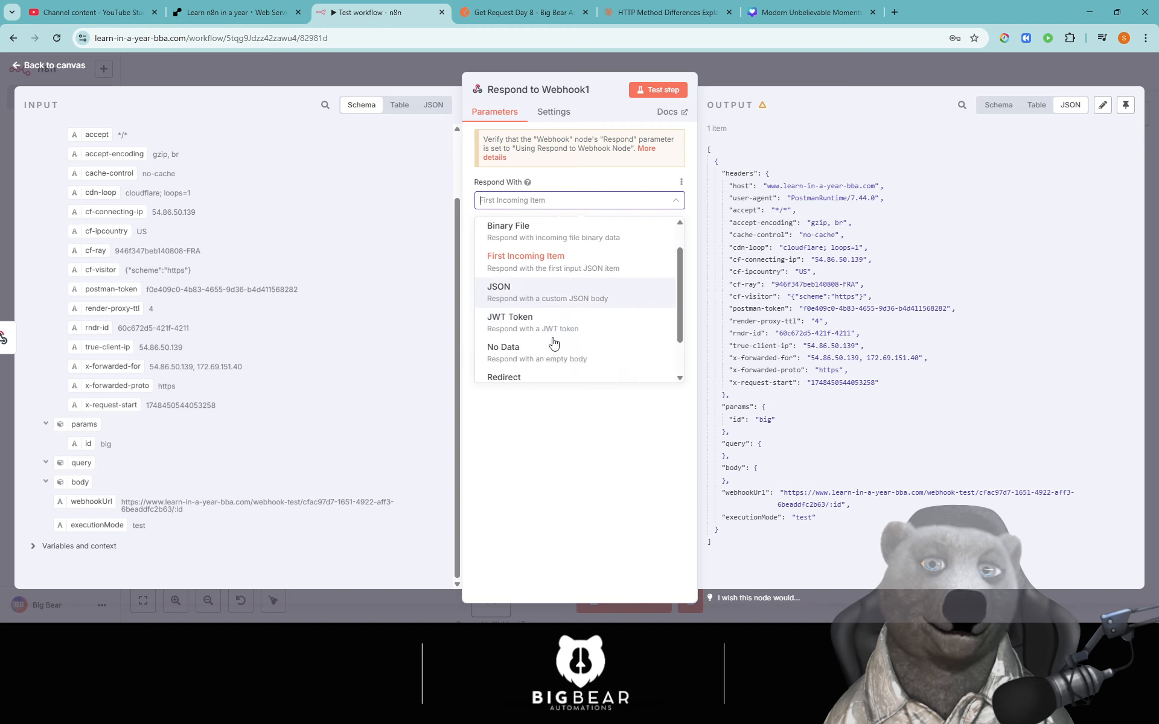
left_click(553, 377)
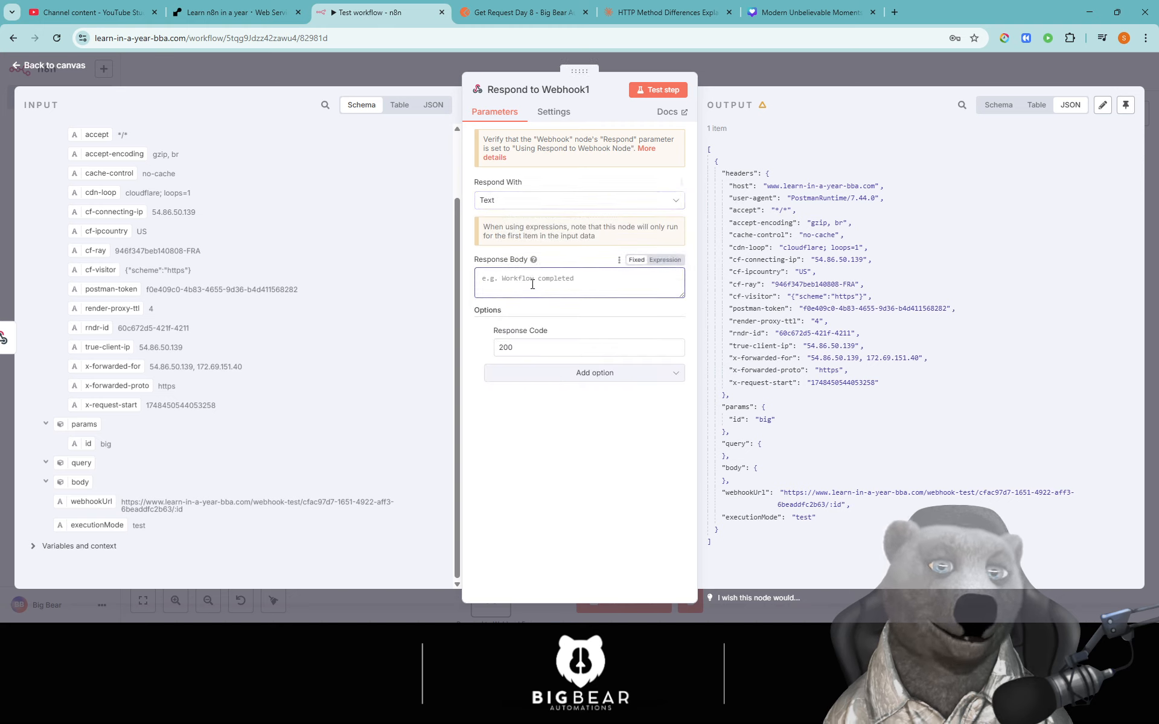
type("text")
left_click(663, 91)
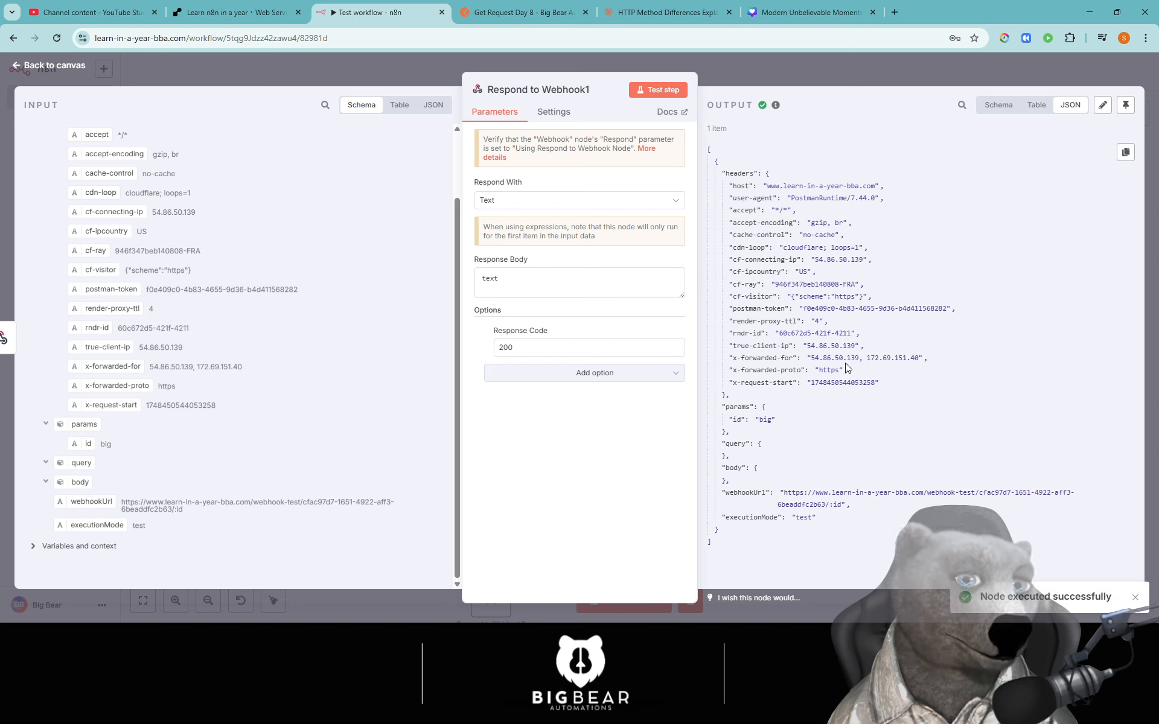
- Switch Respond With to JSON, replace "text" with the pasted message/status JSON, test, and close
left_click(520, 287)
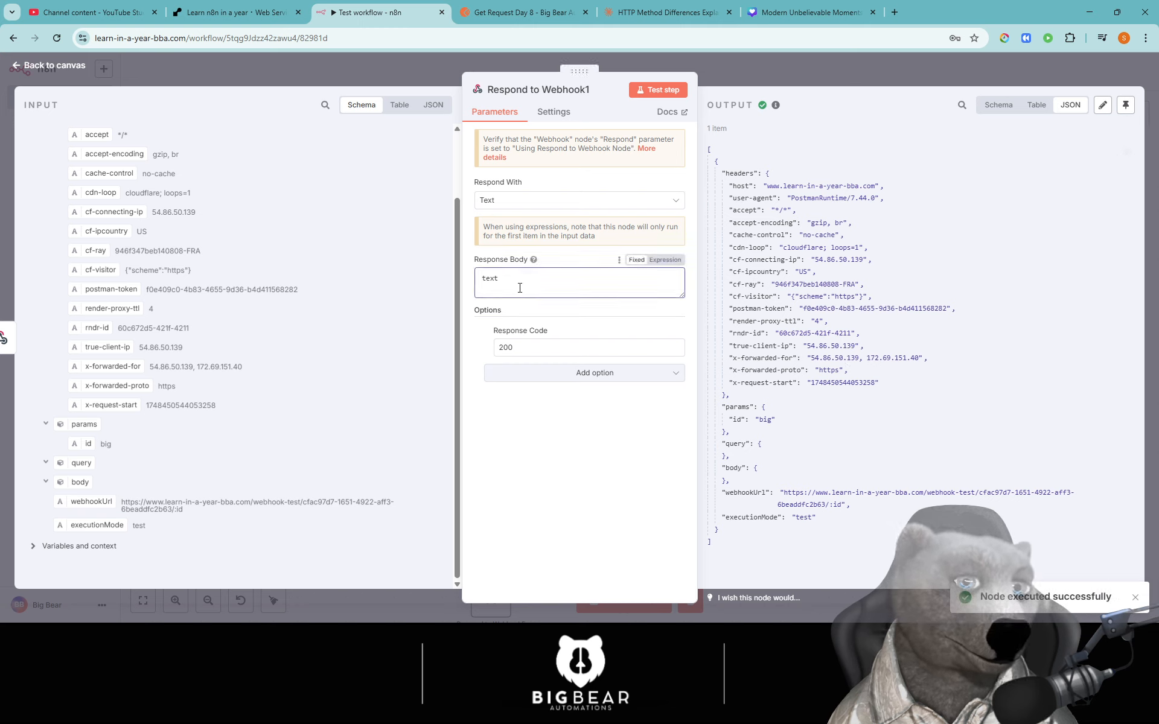
left_click(538, 206)
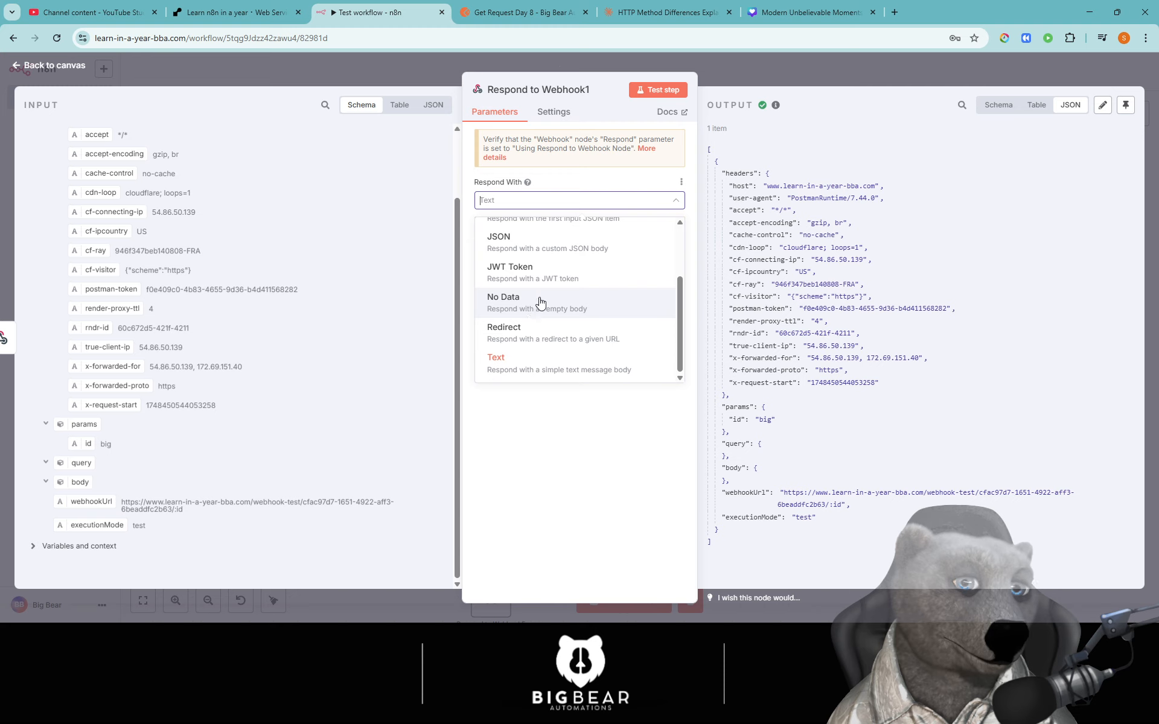
left_click(545, 251)
left_click(574, 292)
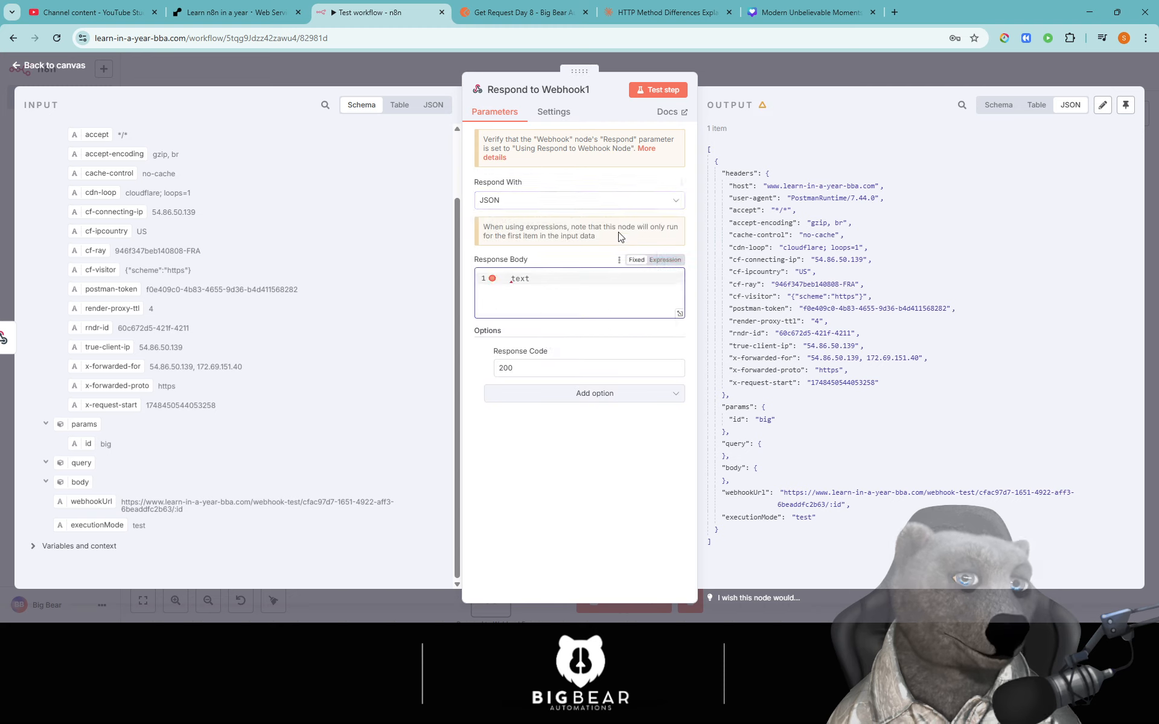
double_click(554, 279)
key("BackSpace")
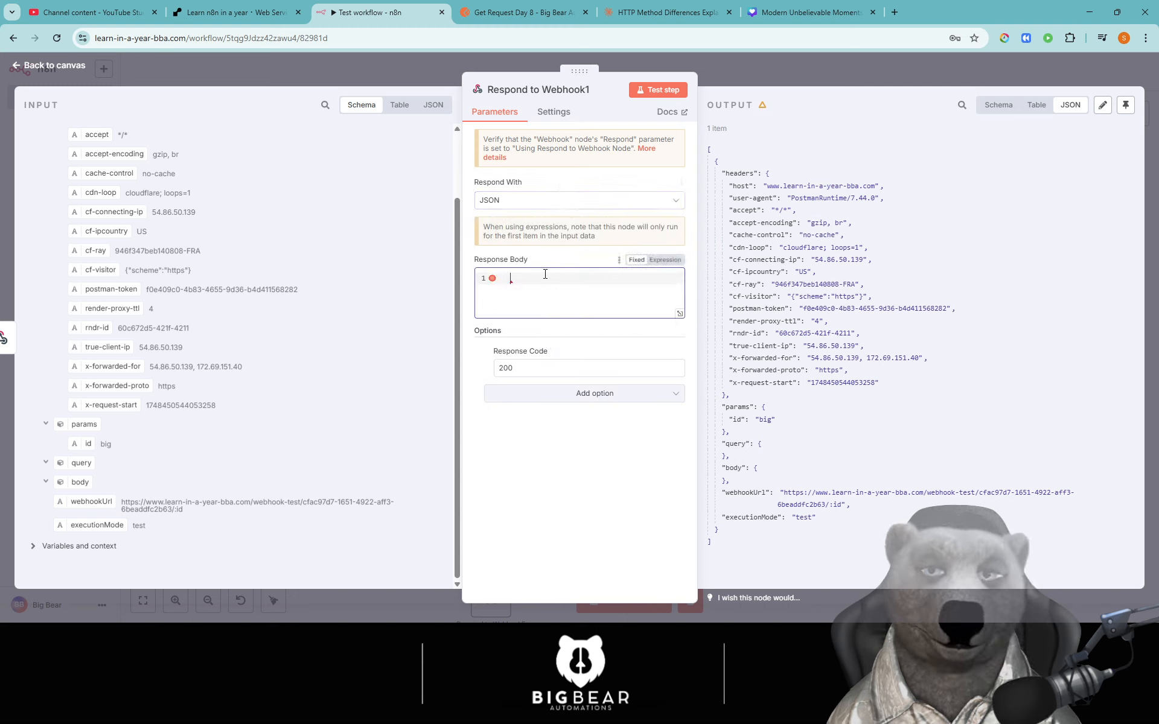
type("{   \"message\": \"got it\",   \"status\": \"success\" }")
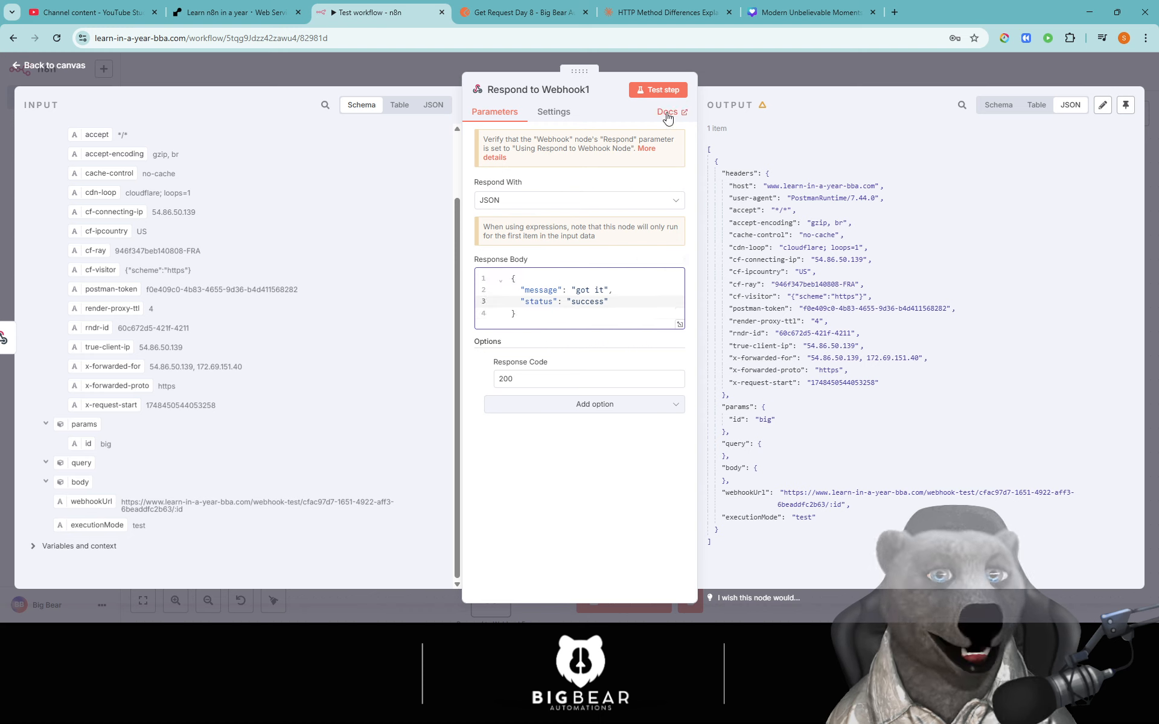
left_click(664, 95)
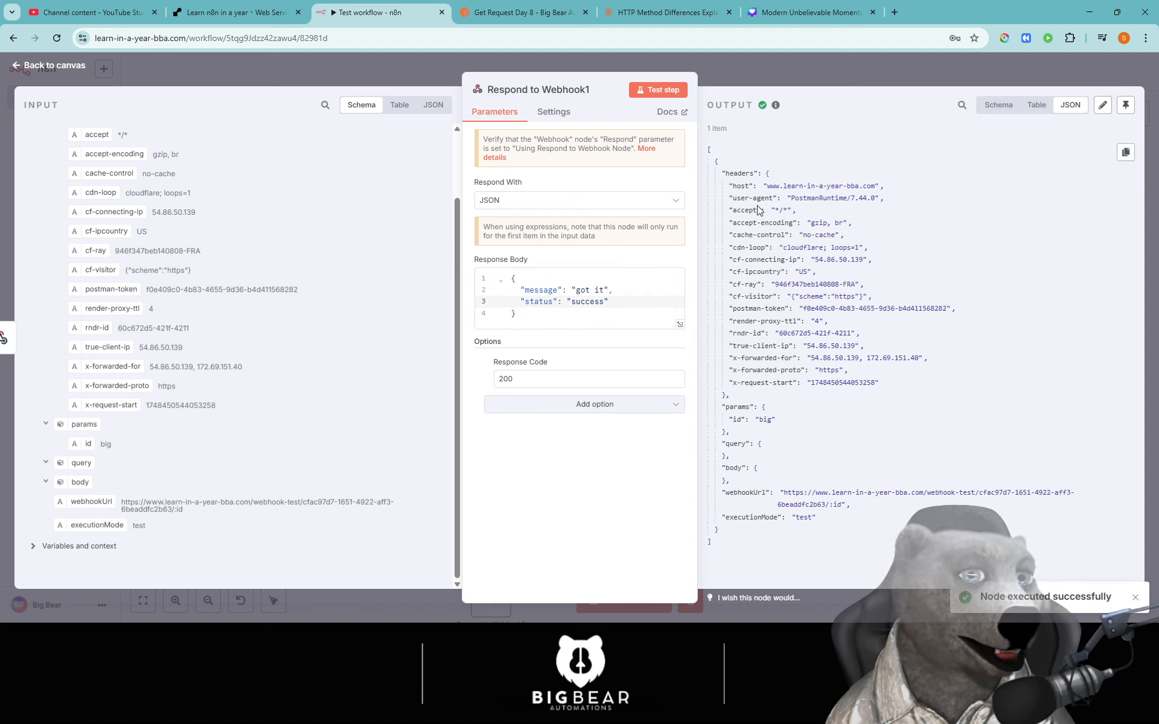
left_click_drag(819, 518, 733, 154)
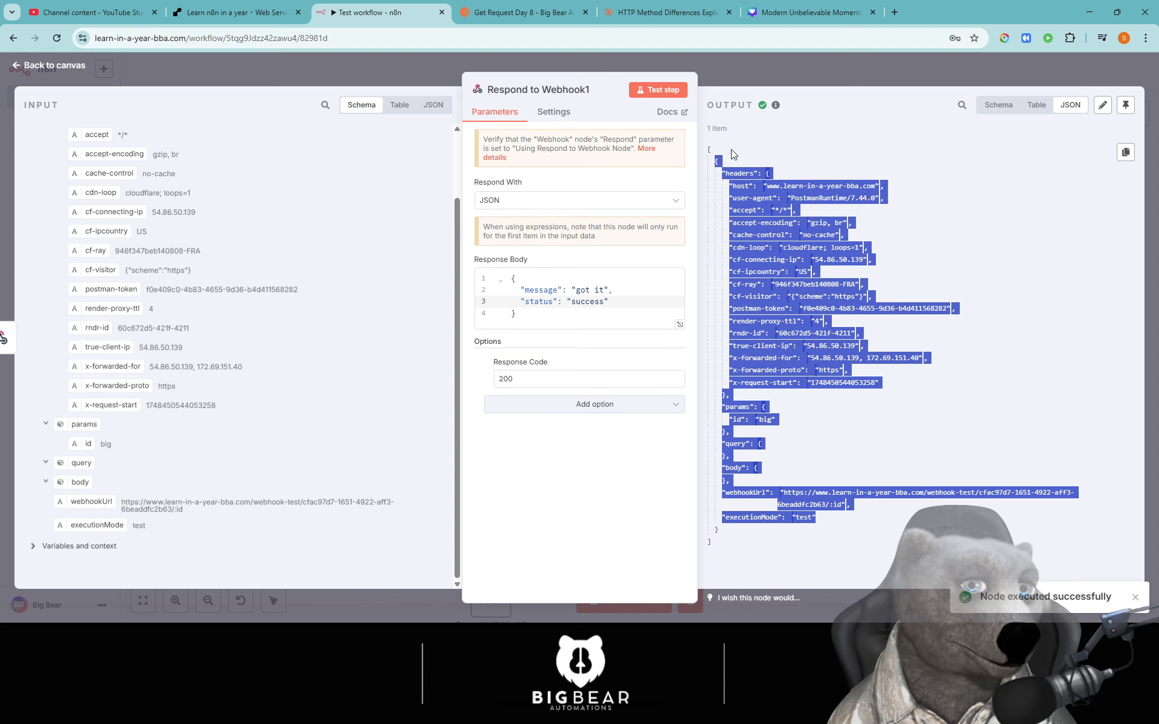
left_click(883, 214)
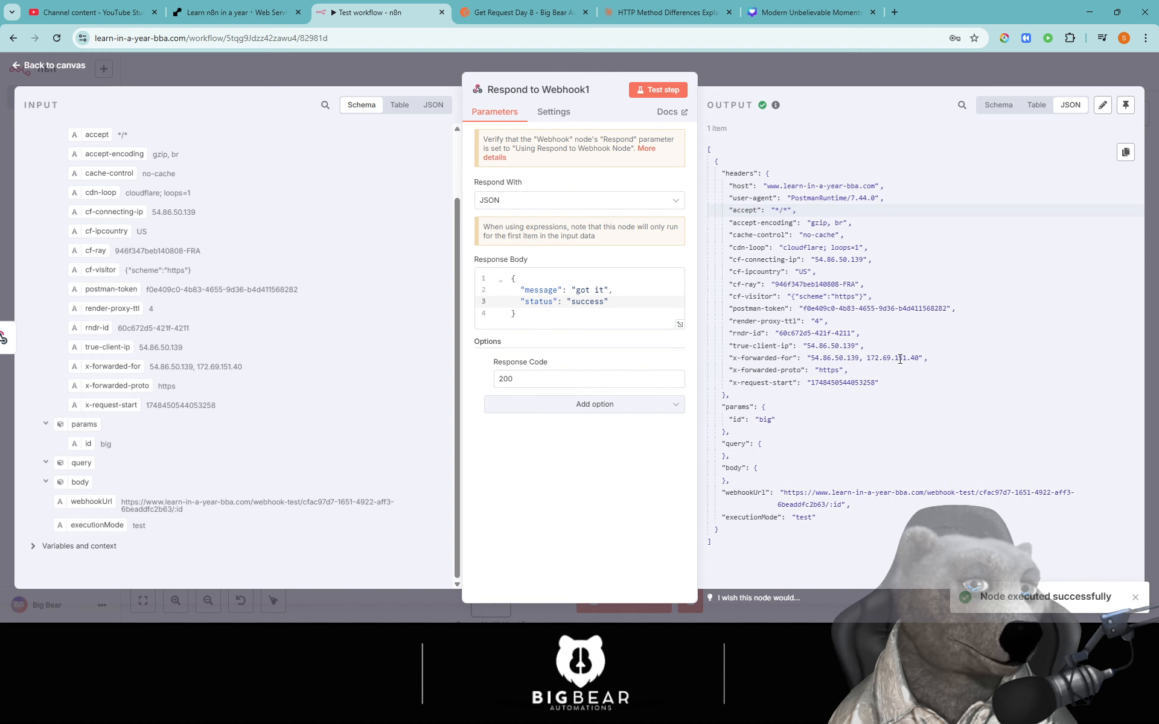
left_click(409, 77)
- Confirm the Webhook responds 'Using Respond to Webhook Node', then delete the Respond to Webhook1 node
double_click(418, 394)
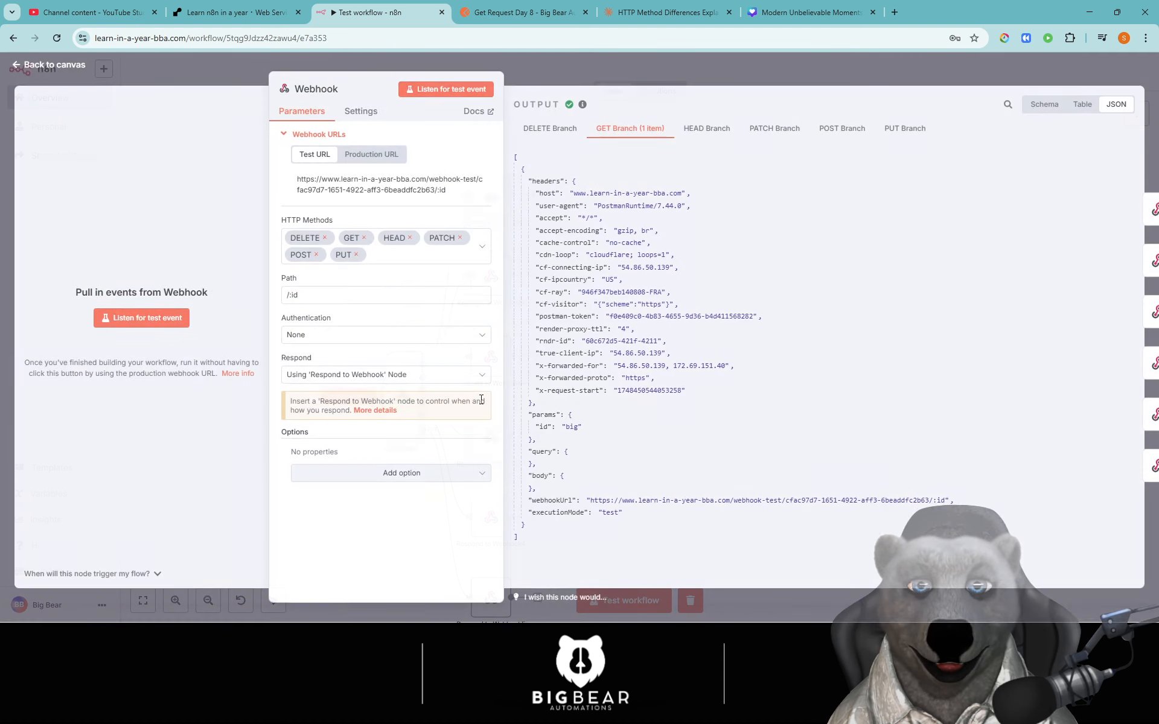
left_click(389, 380)
left_click(371, 469)
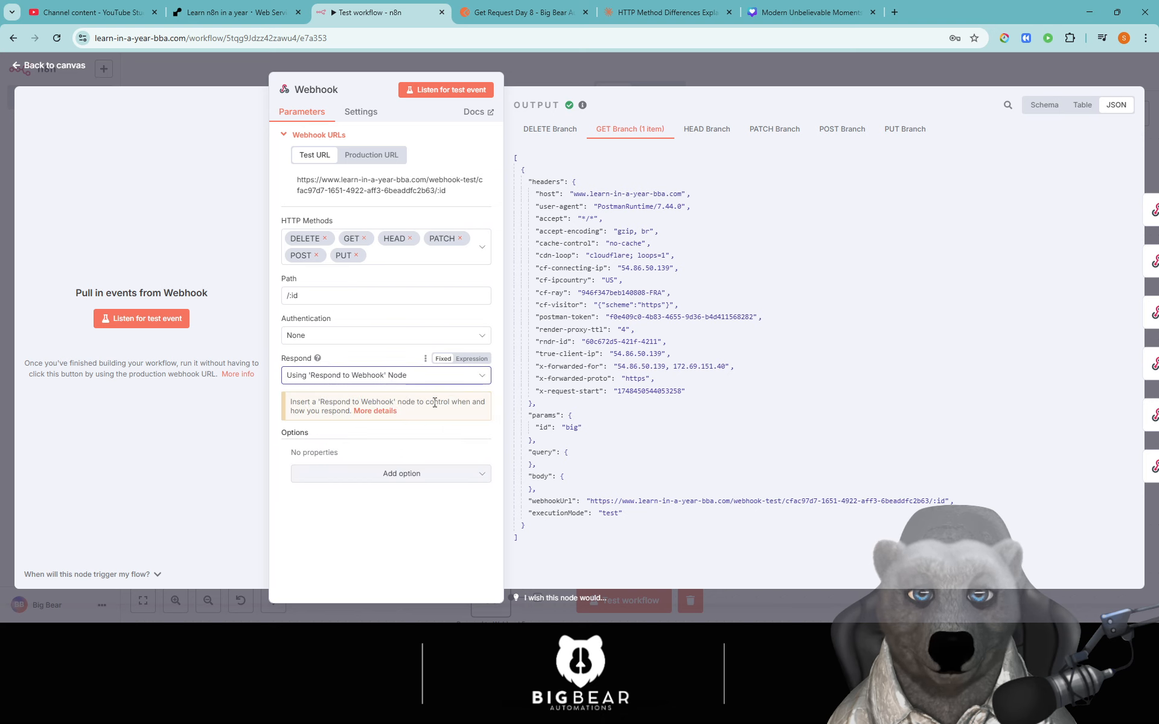
left_click(471, 359)
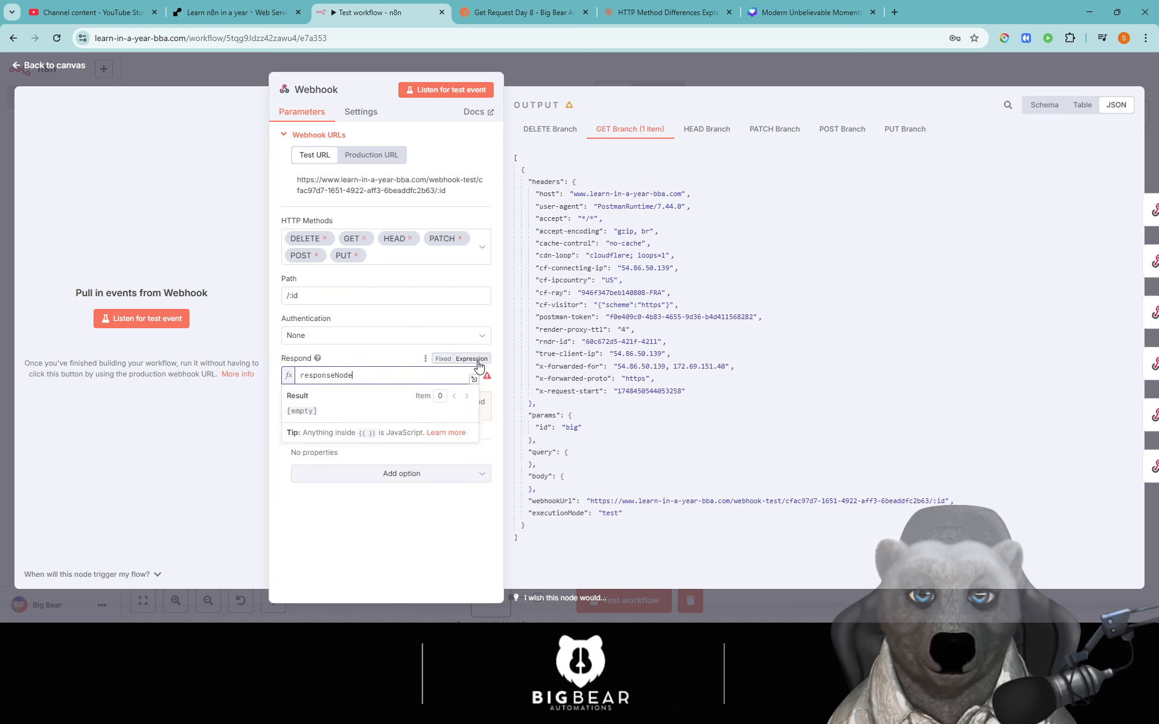
left_click(443, 359)
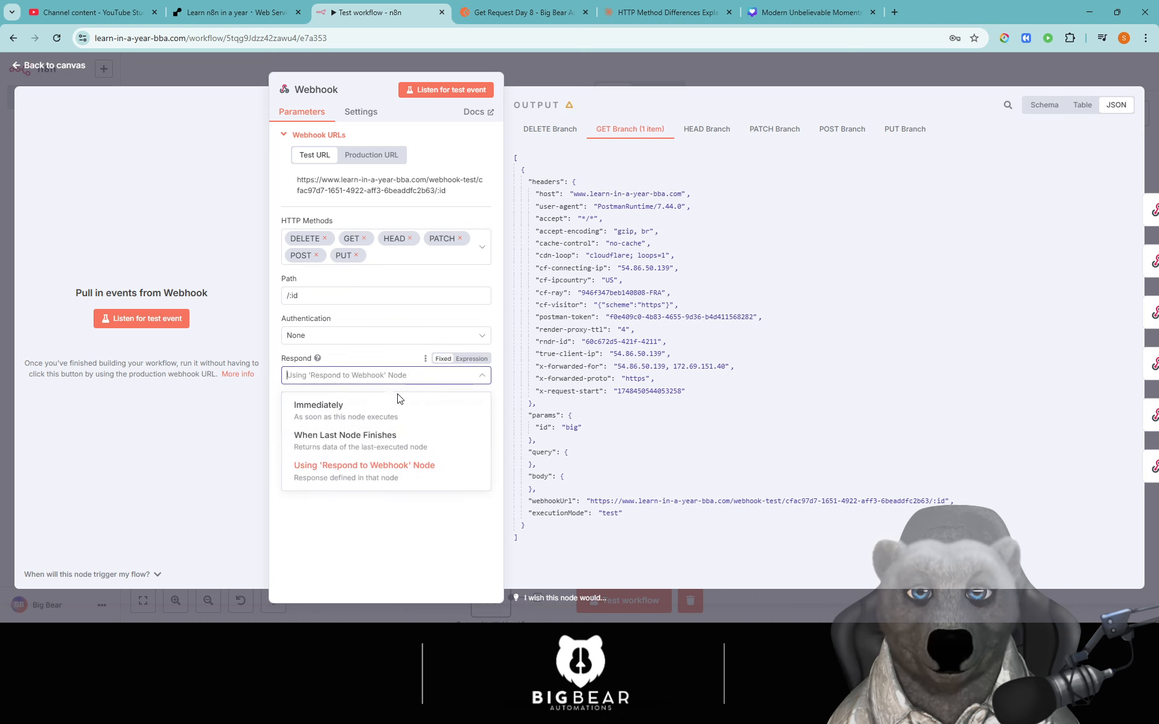
left_click(379, 480)
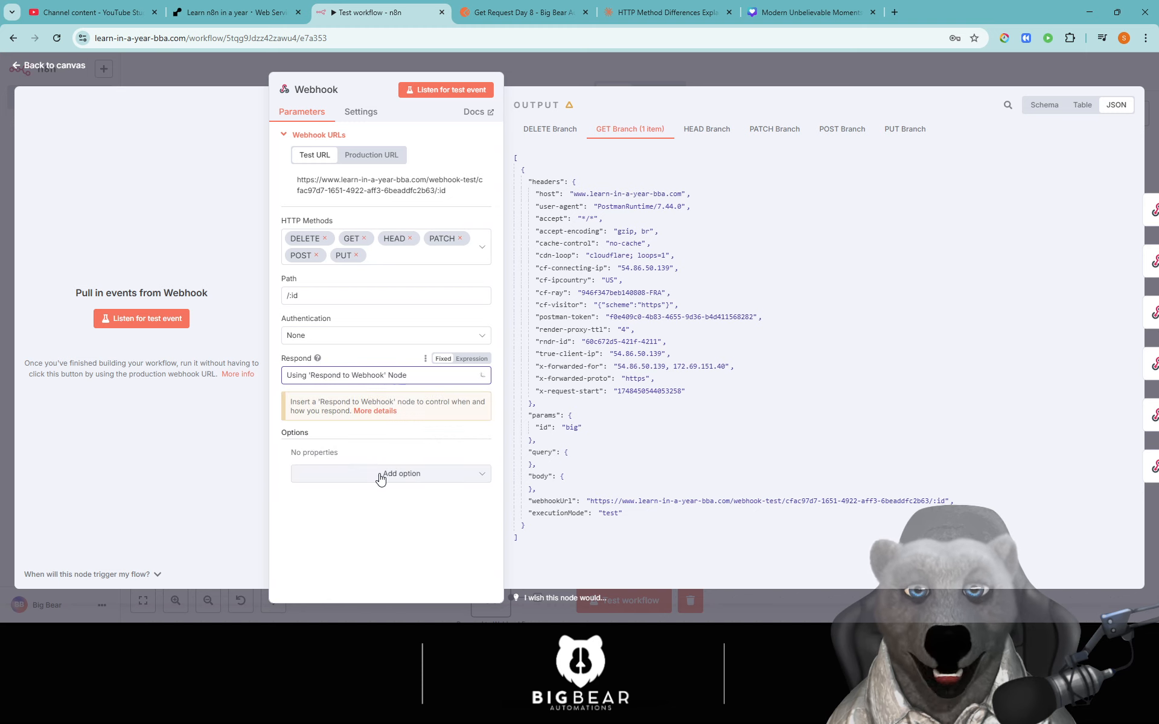
key("Escape")
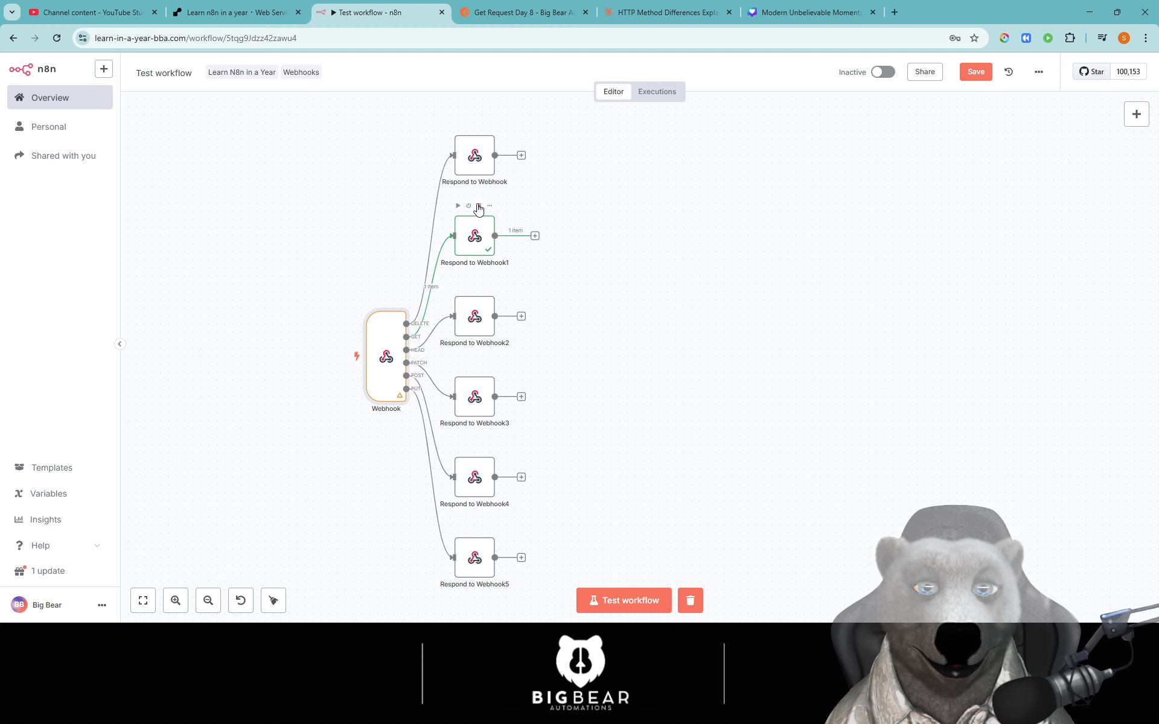
left_click(478, 207)
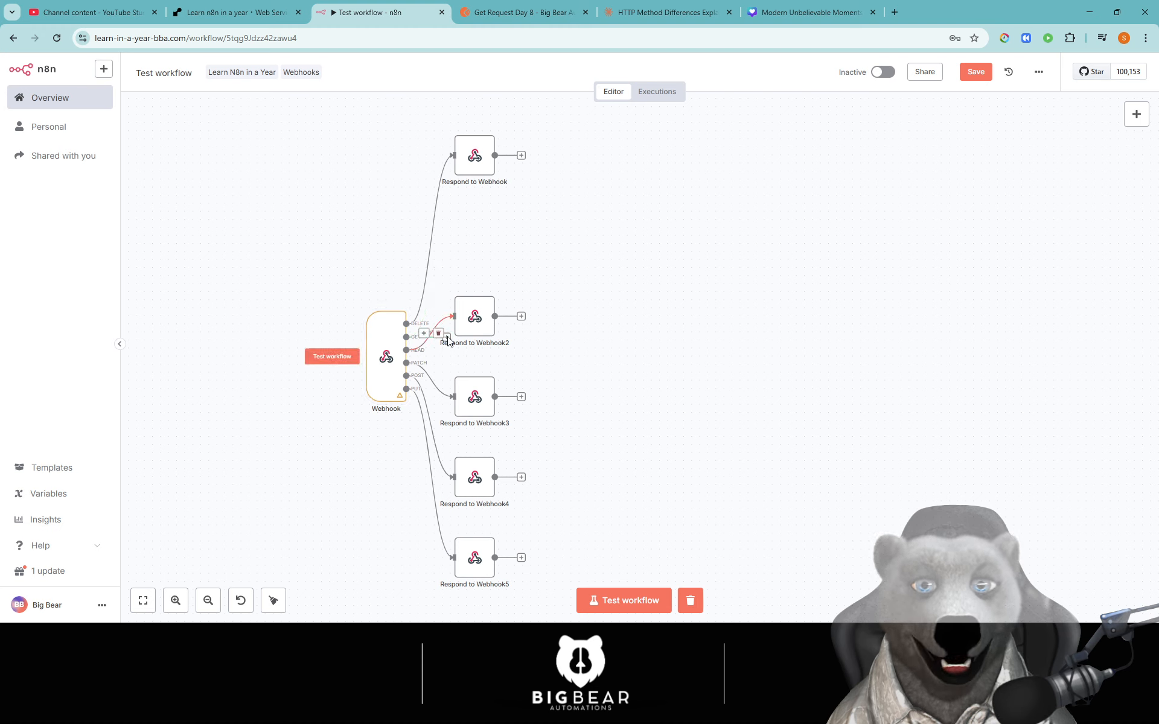
- Add a Respond to Webhook node on the Webhook's GET connection via a 'resp' search
scroll(513, 344, "up", 3)
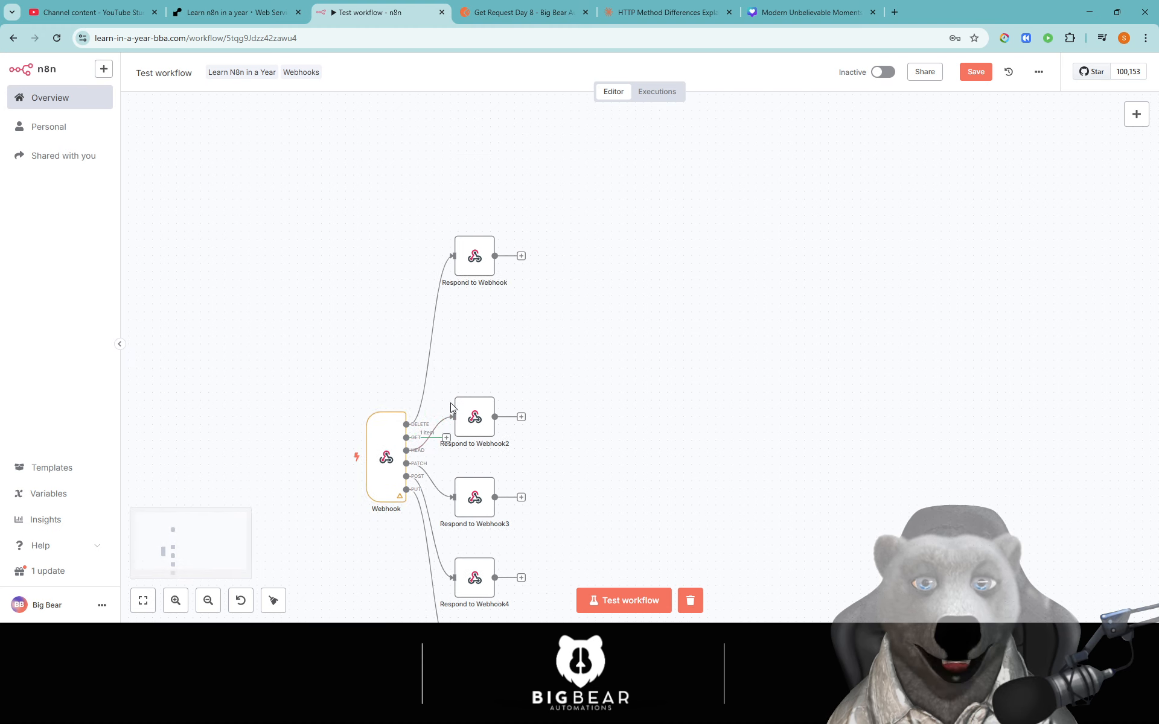
left_click(446, 439)
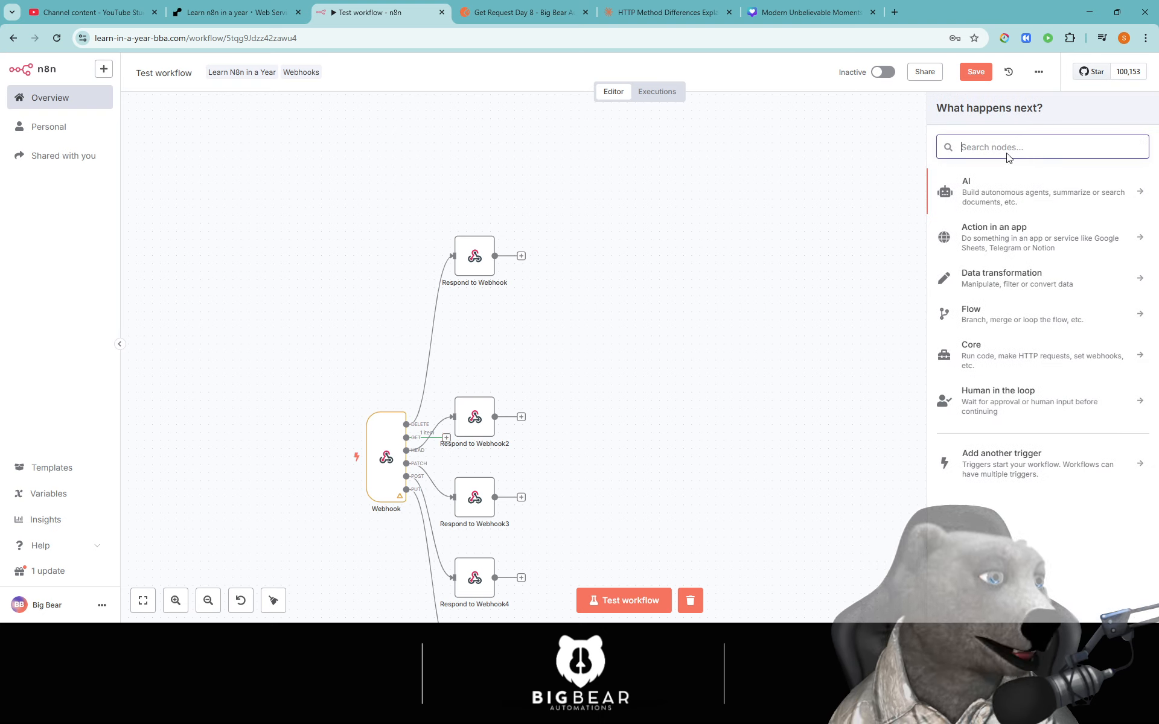
type("webn")
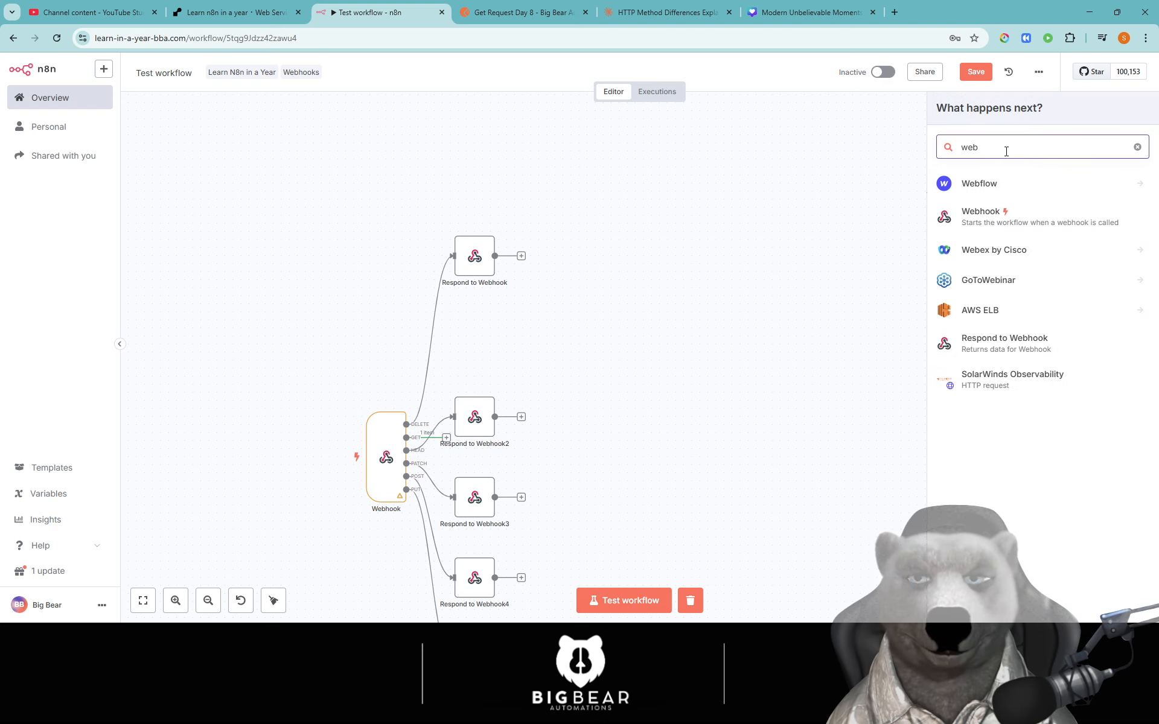
key("BackSpace")
key("BackSpace")
key("BackSpace")
key("BackSpace")
type("resp")
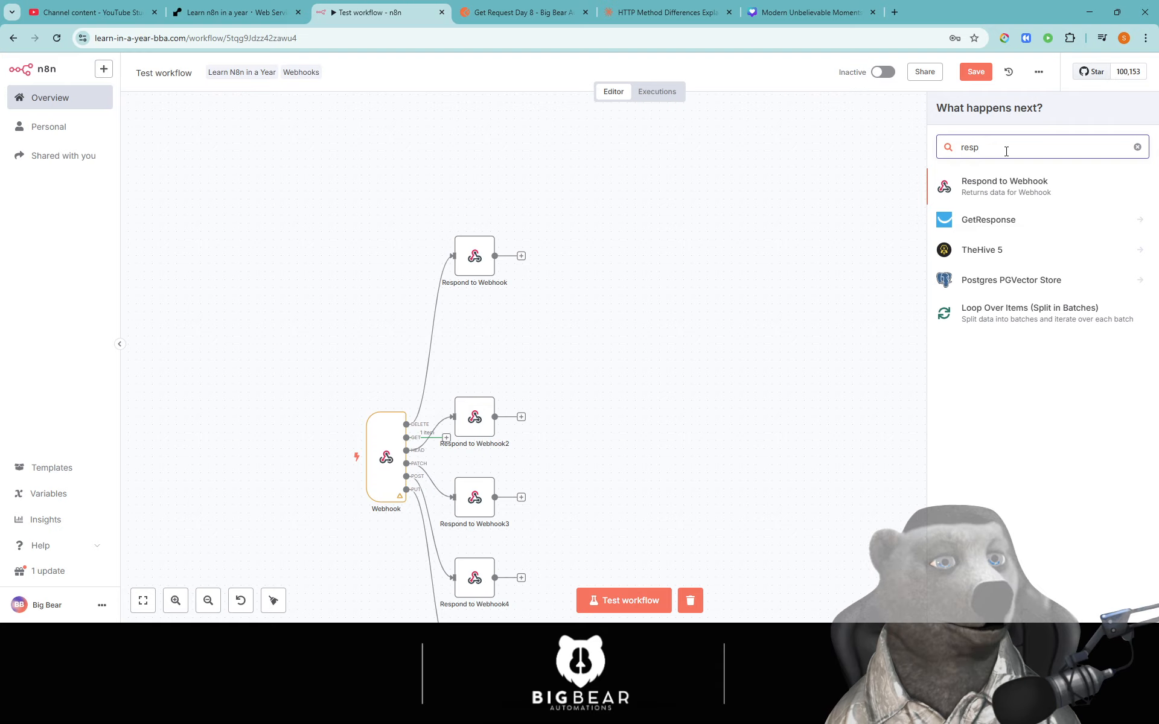
left_click(1006, 186)
- Set it to respond with JSON {"myField": "value"}, test it, and align it with the other responders
left_click(510, 206)
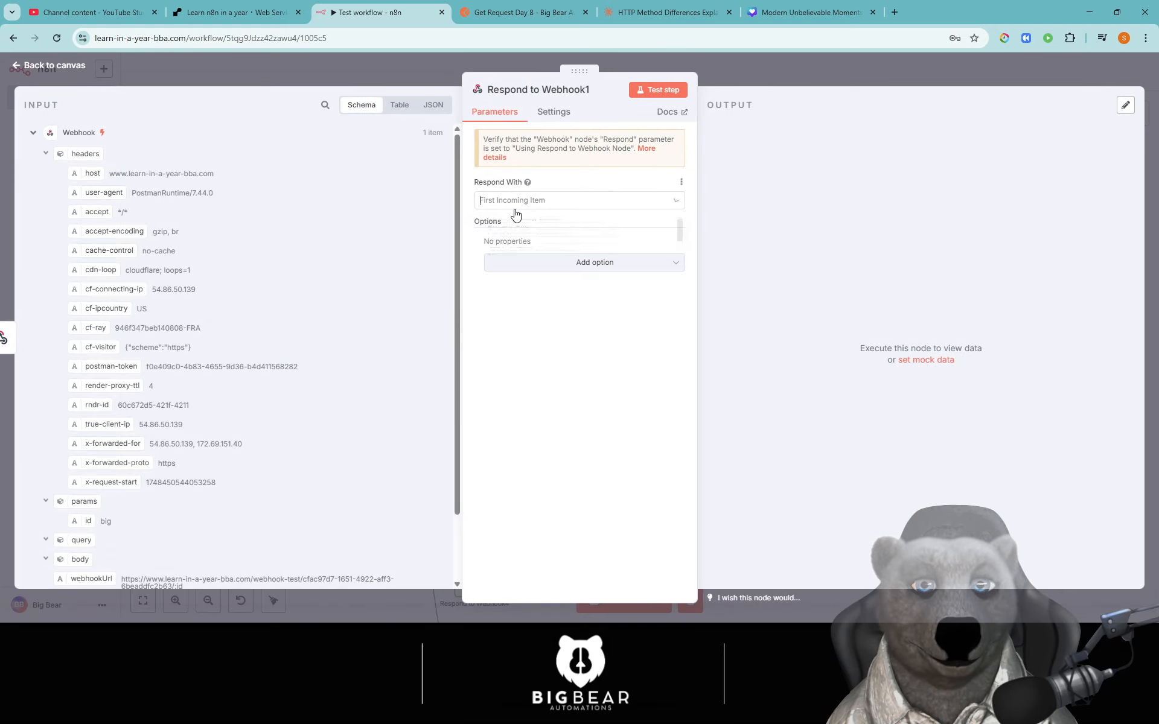
left_click(533, 325)
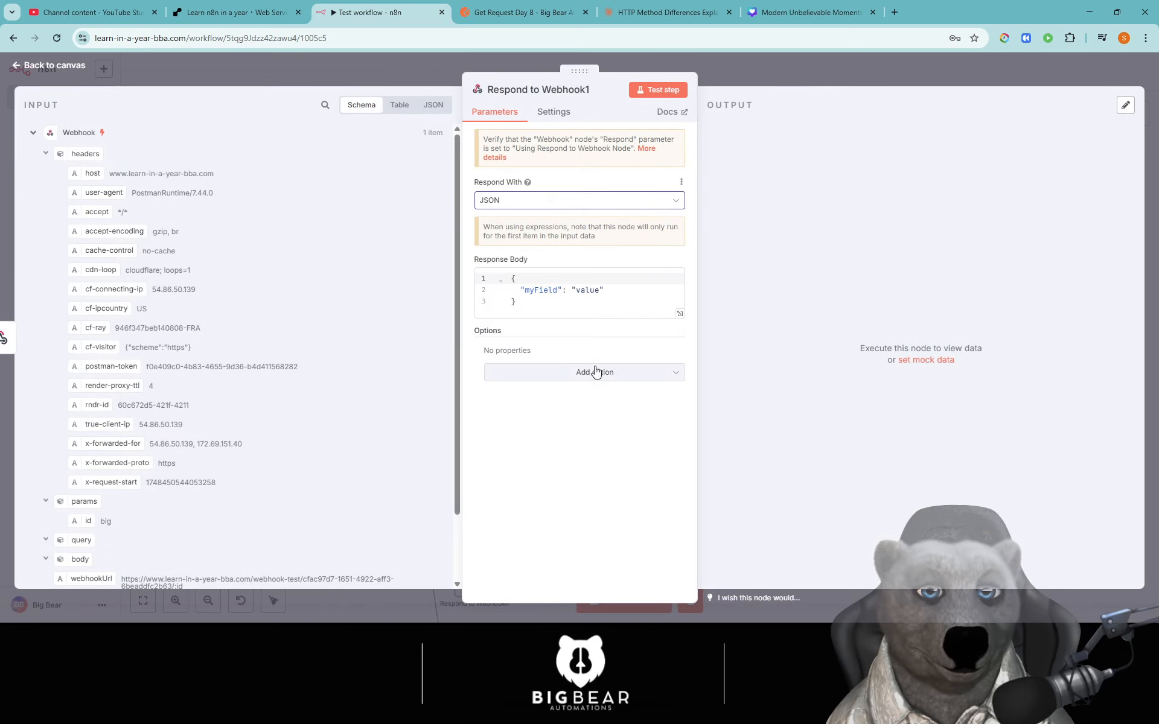
left_click(658, 90)
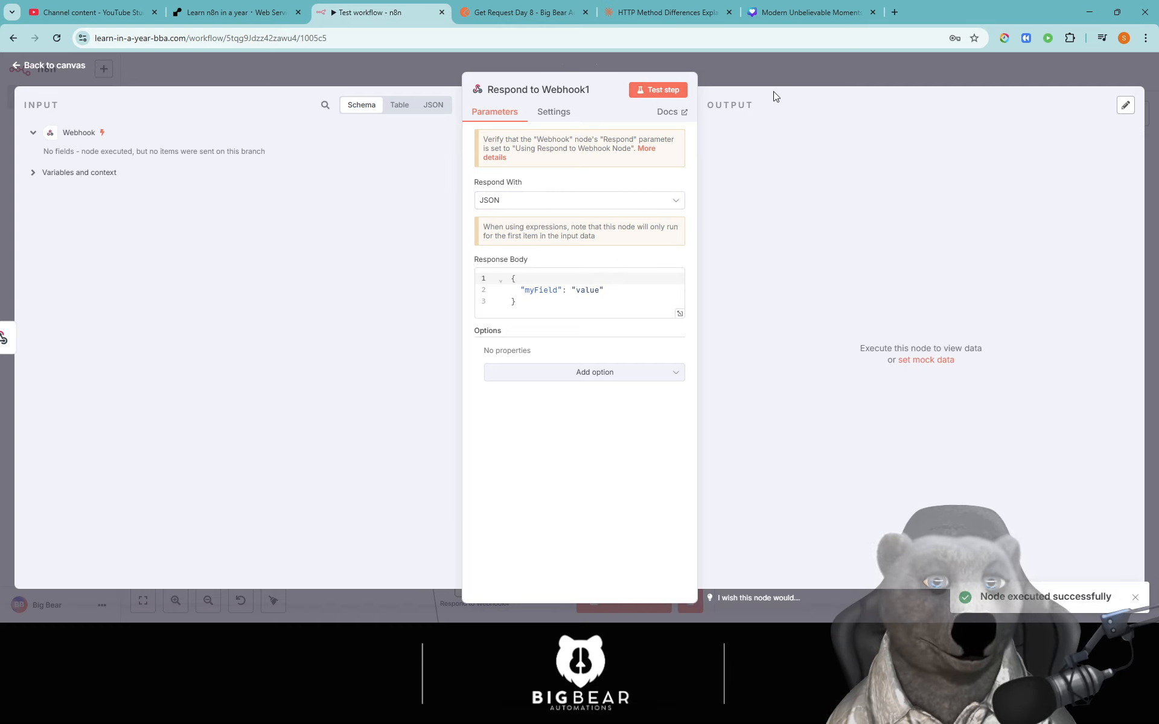
key("Escape")
mouse_move(487, 361)
left_mouse_down()
mouse_move(518, 356)
mouse_move(491, 347)
left_mouse_up()
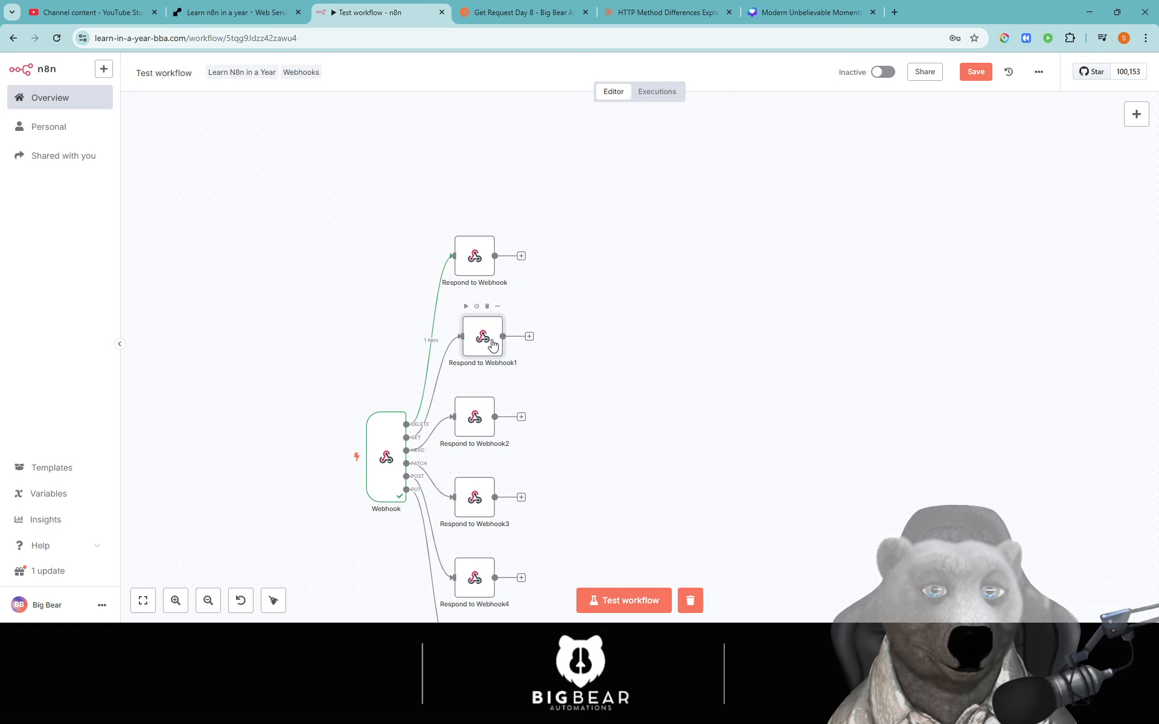
- Check Respond to Webhook1's settings, save the workflow, start test listening, then open Postman's Get Request Day 8
double_click(492, 344)
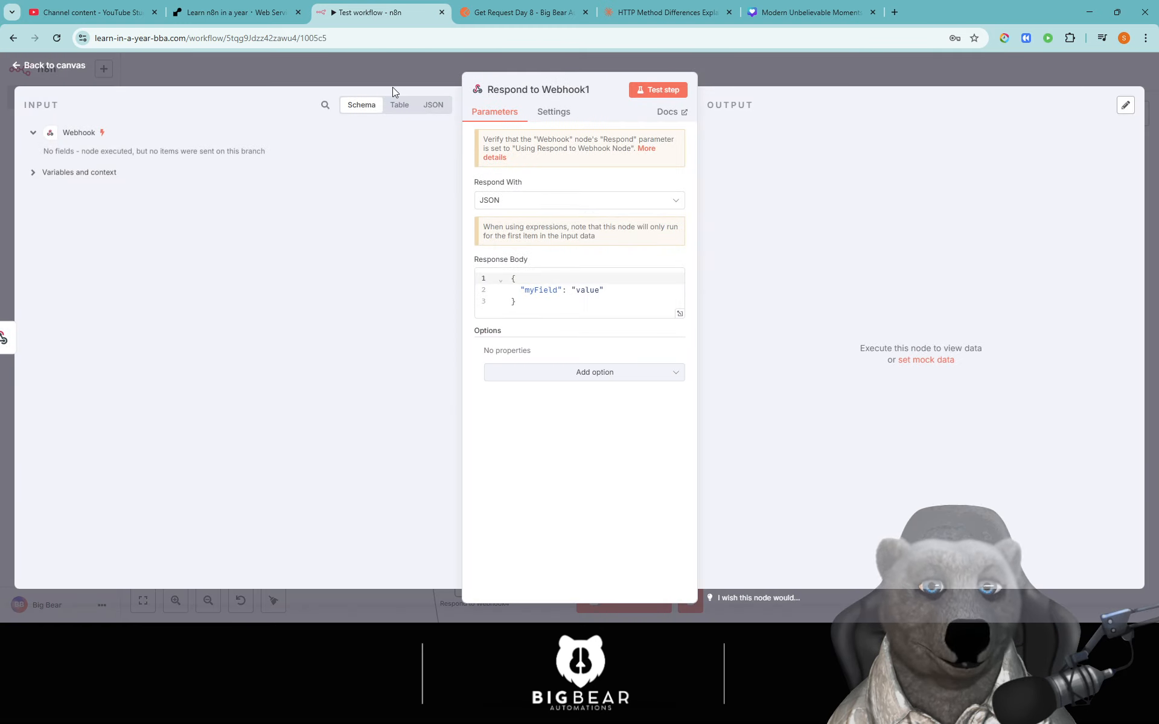
key("Escape")
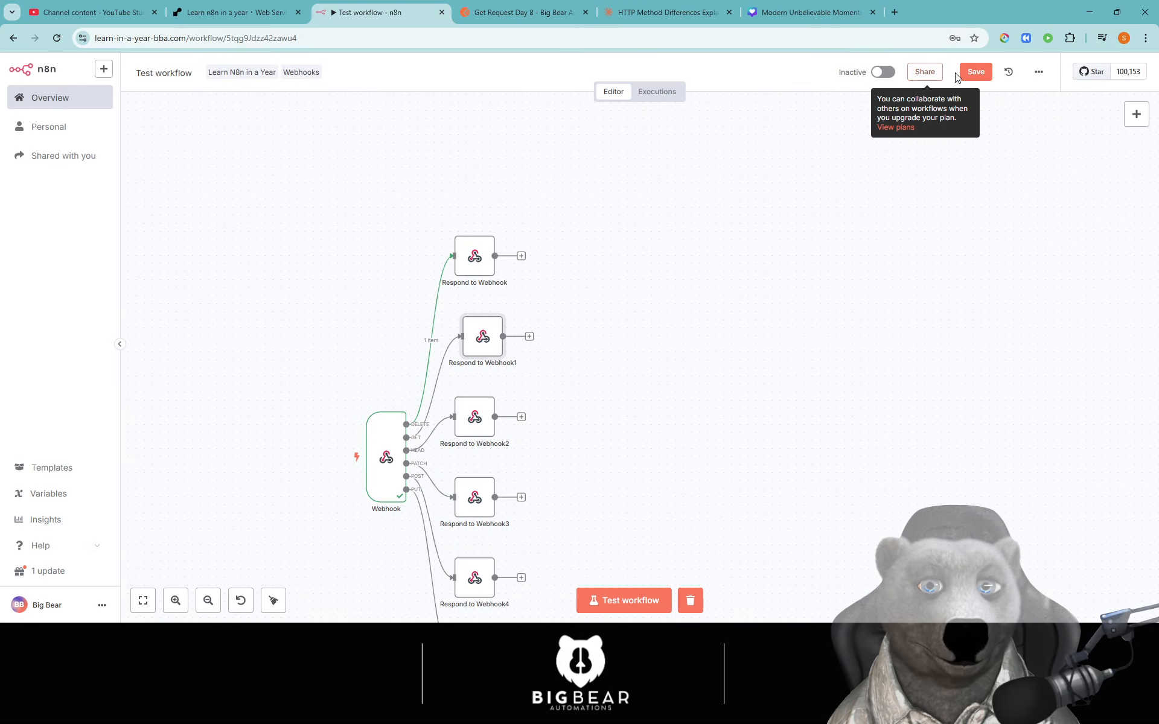
left_click(973, 72)
left_click(607, 605)
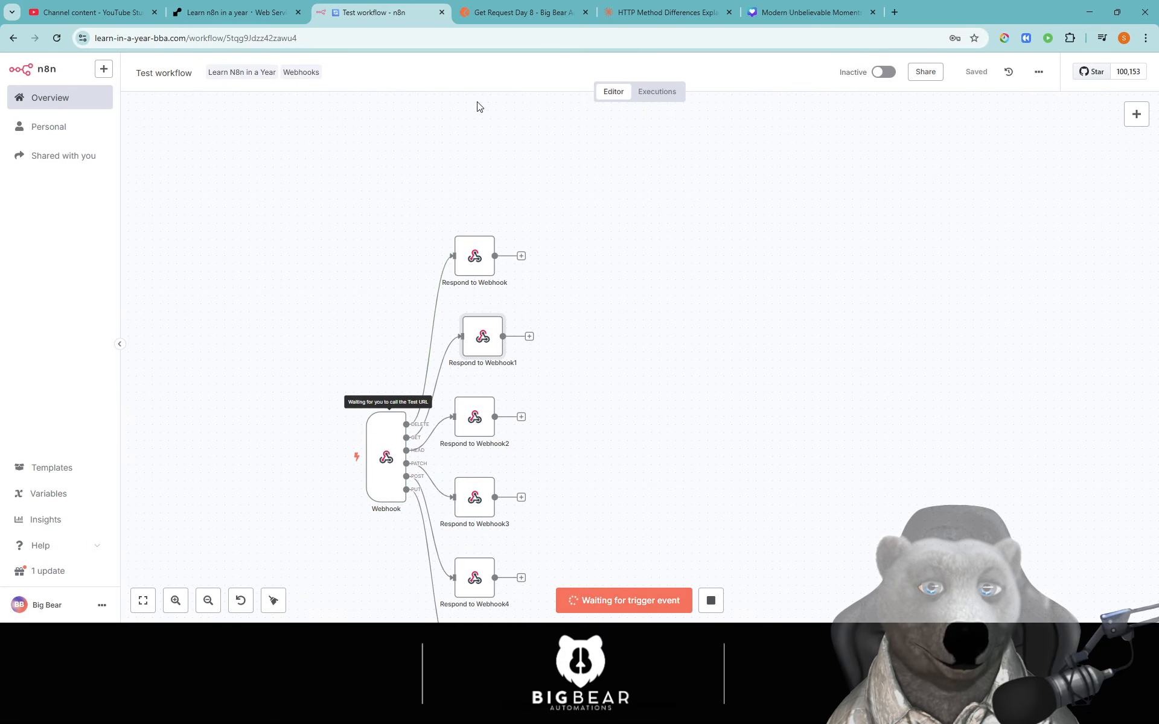
left_click(522, 12)
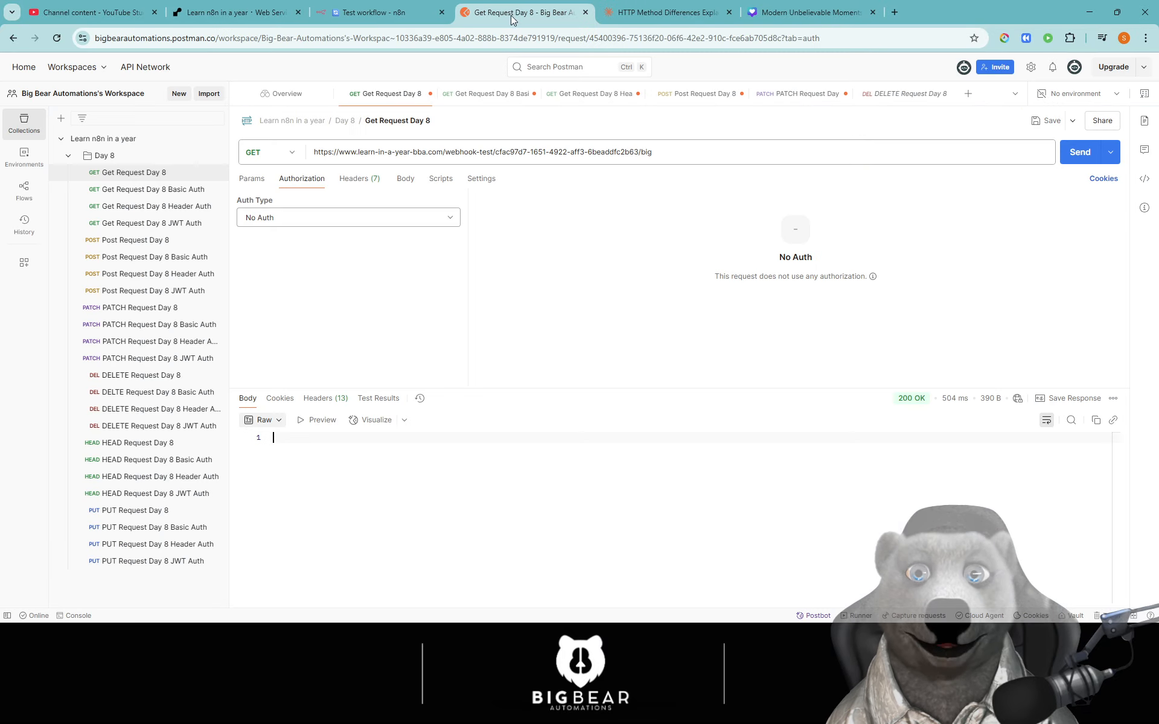
- Send the GET request, getting 200 OK with {"myField":"value"}, and view the successful n8n run
left_click(1079, 151)
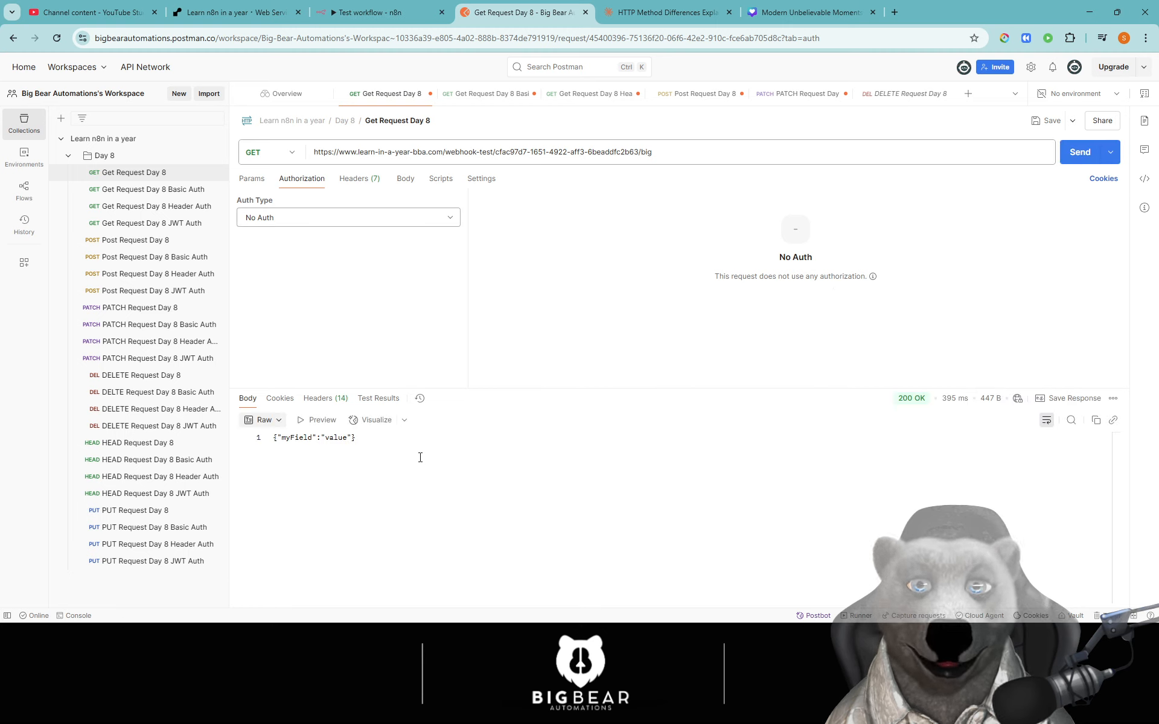
left_click(387, 12)
scroll(607, 350, "up", 1)
scroll(615, 314, "down", 3)
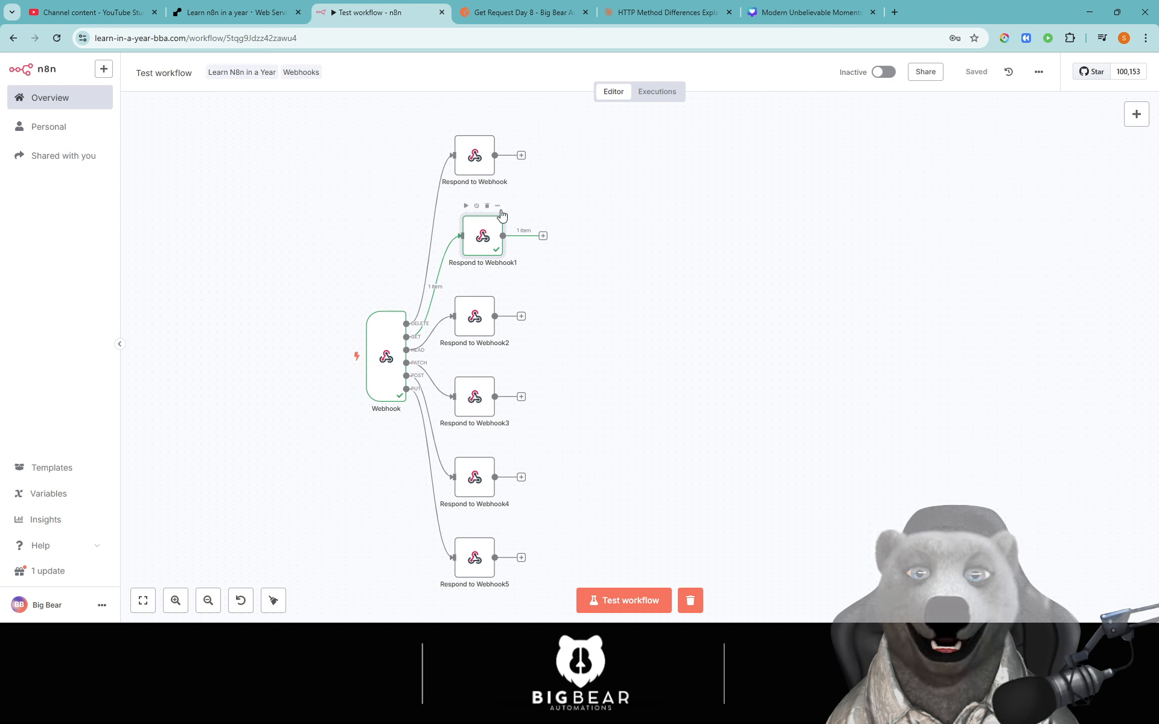
- Put the n8n Webhook into test listening and open Post Request Day 8 in Postman
mouse_move(419, 253)
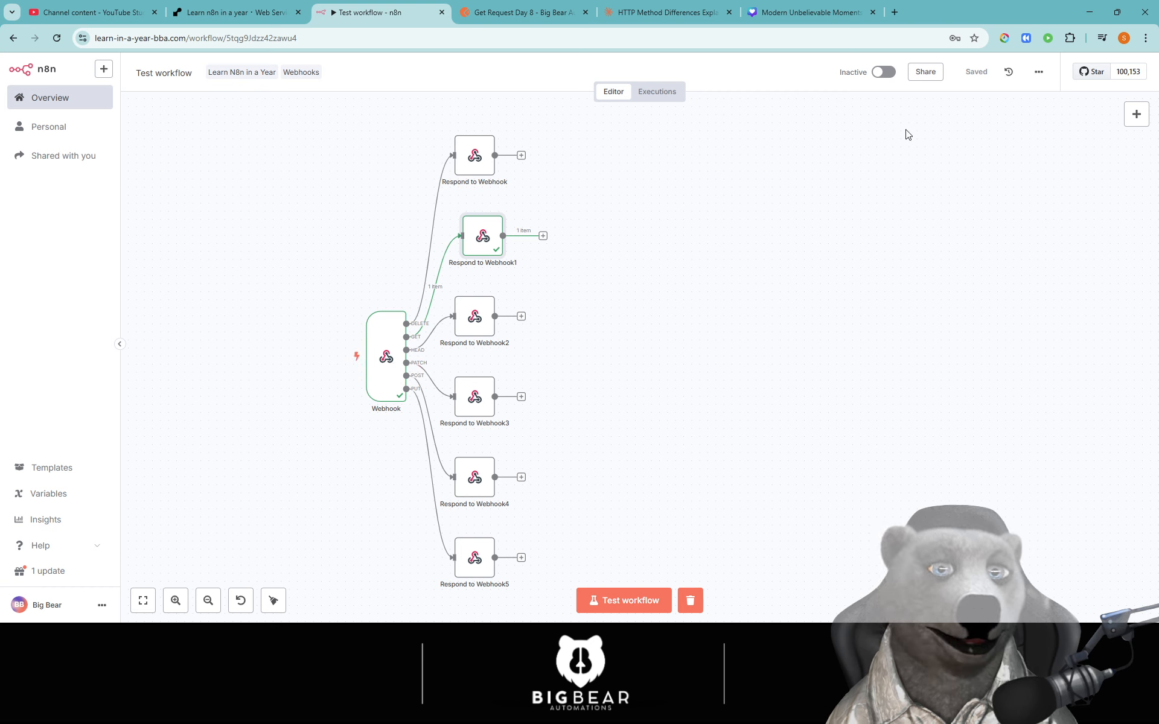
left_click(623, 600)
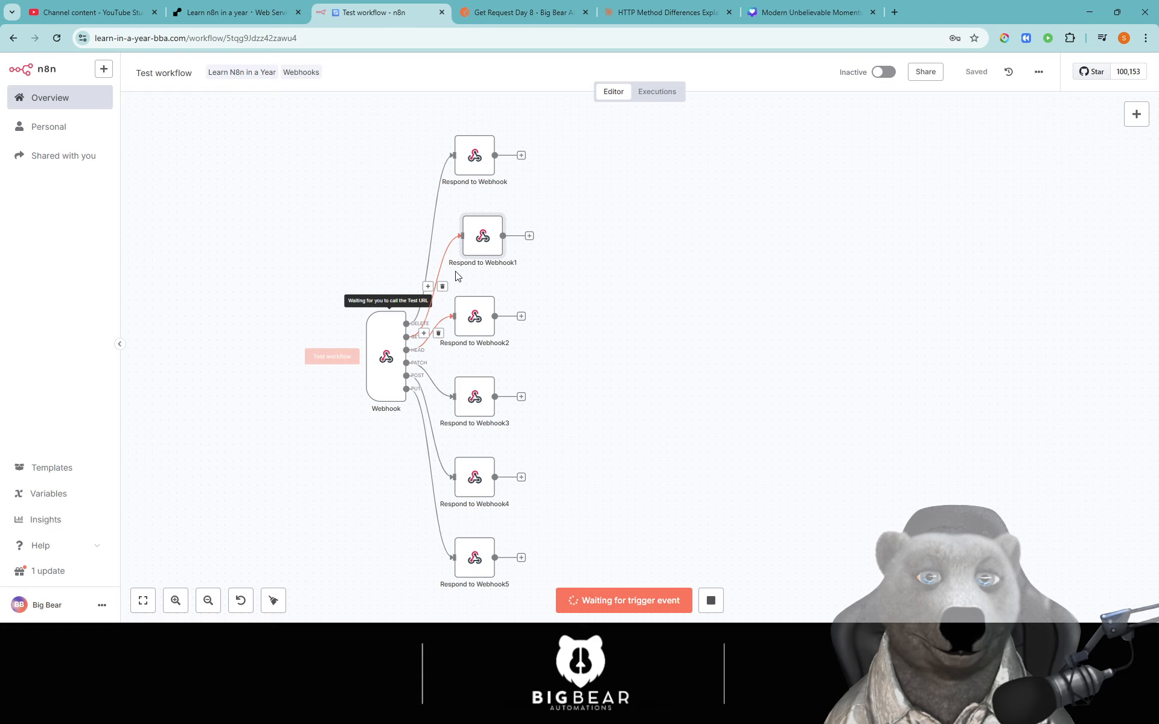
left_click(519, 12)
left_click(135, 240)
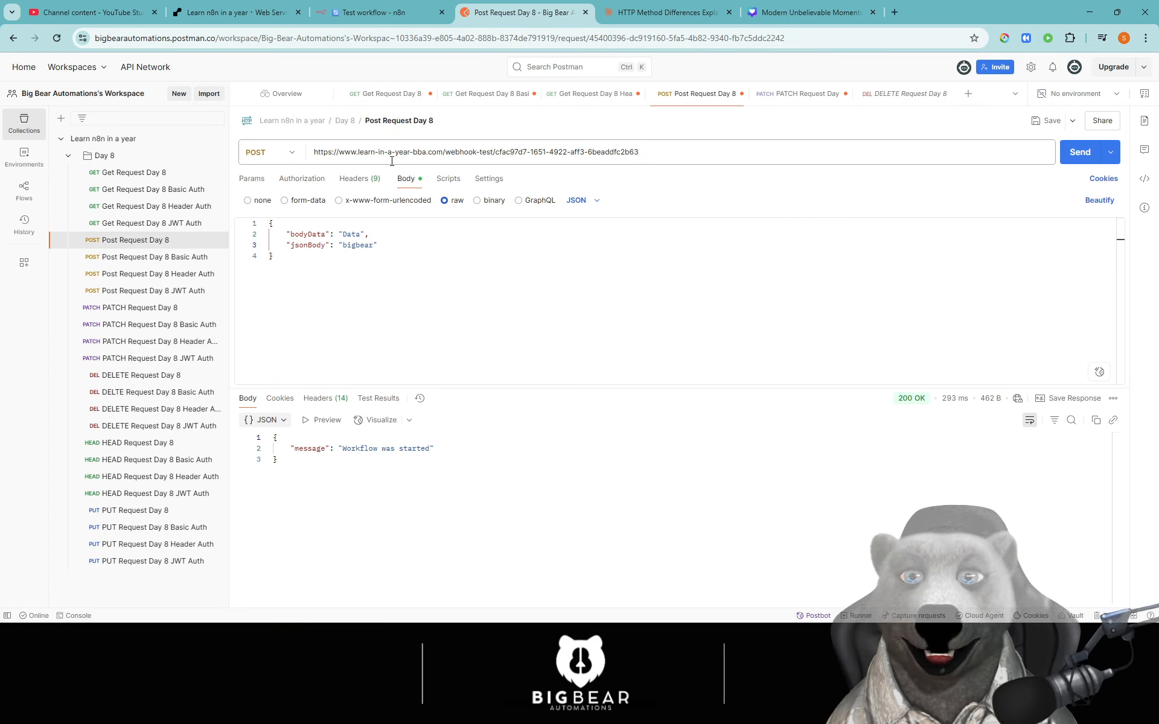
- Undo an accidental paste over the POST request URL, then return to the n8n workflow
triple_click(596, 154)
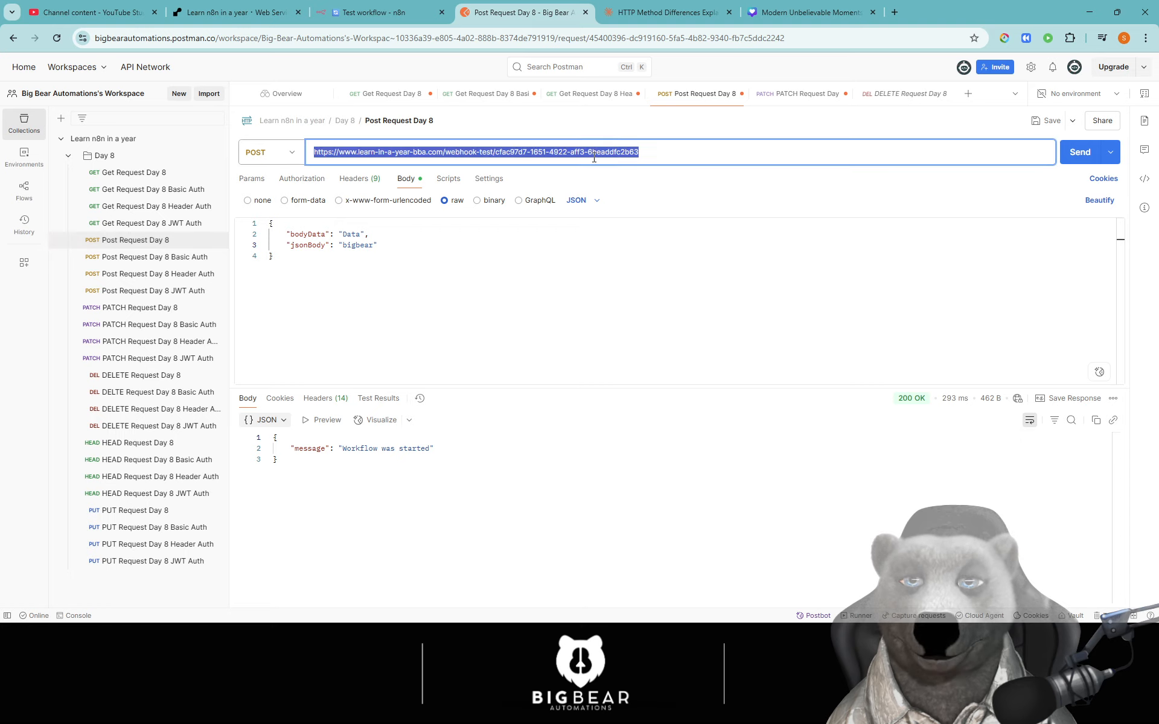
type("{   \"message\": \"got it\",   \"status\": \"success\" }")
key("ctrl+z")
left_click(493, 151)
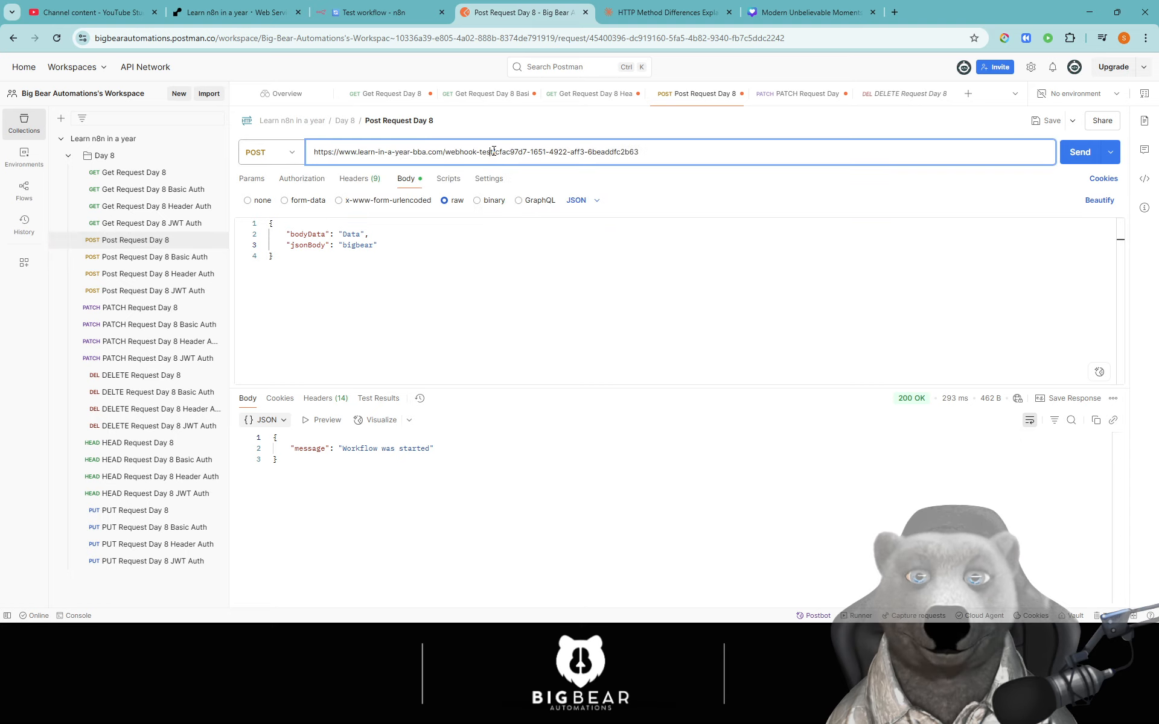
left_click(373, 12)
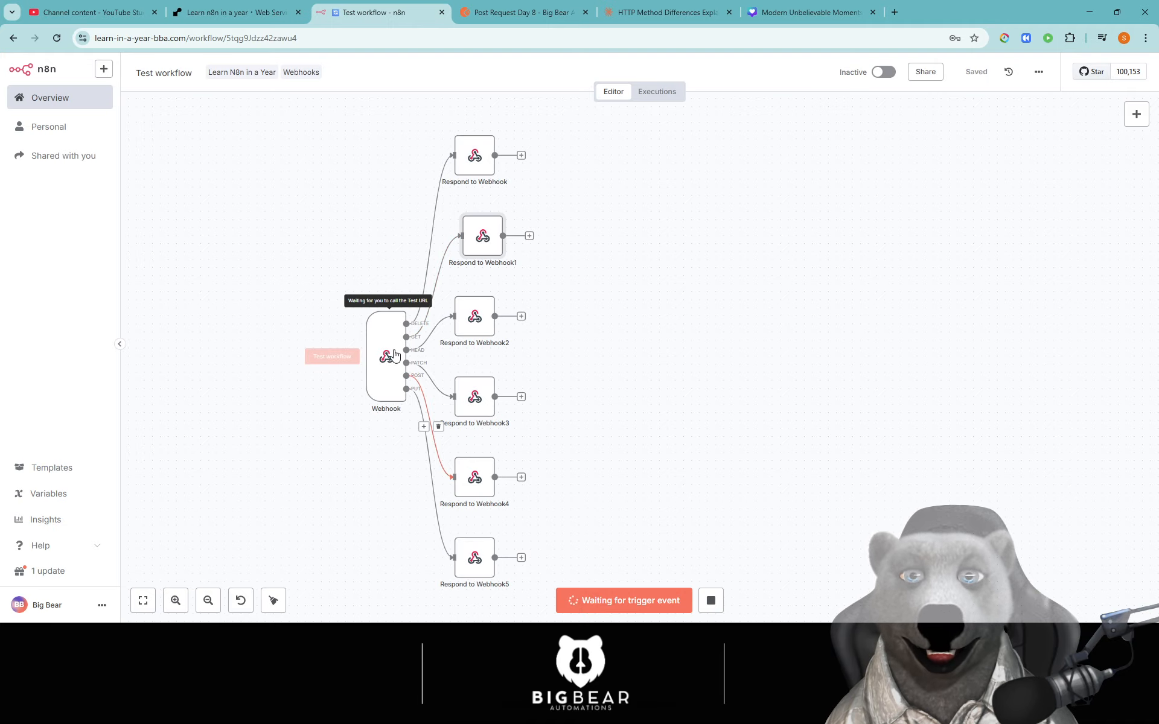
- Paste the Webhook's test URL into Post Request Day 8's URL field and delete the trailing :id
double_click(374, 356)
left_click(127, 408)
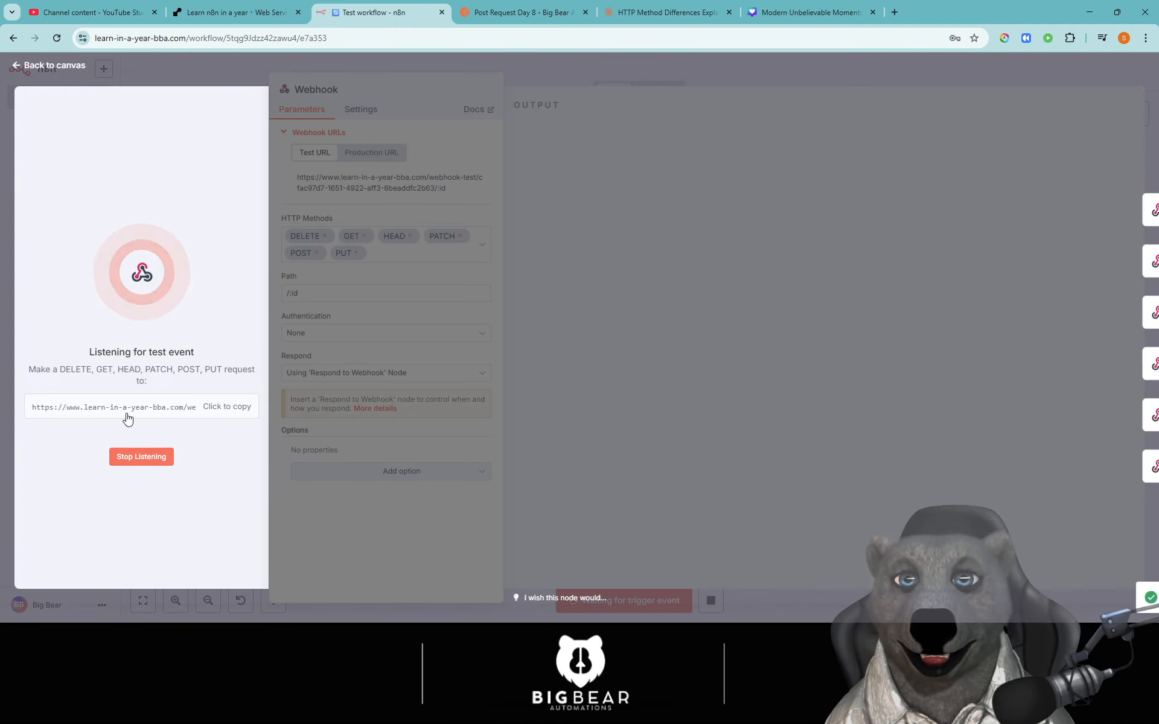
left_click(524, 12)
key("ctrl+a")
key("ctrl+v")
left_click_drag(639, 152, 711, 160)
key("BackSpace")
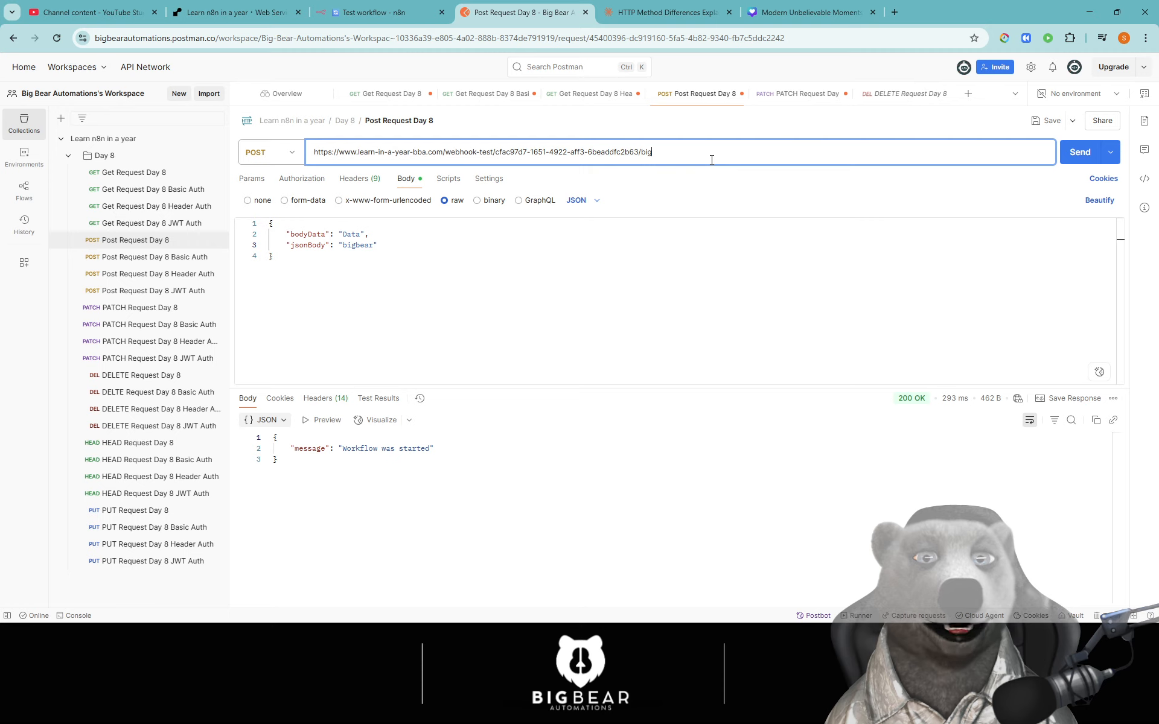
- Append 'big' to the URL, send the POST, and check n8n's POST Branch (bodyData 'Data', jsonBody 'bigbear')
type("big")
left_click(1080, 152)
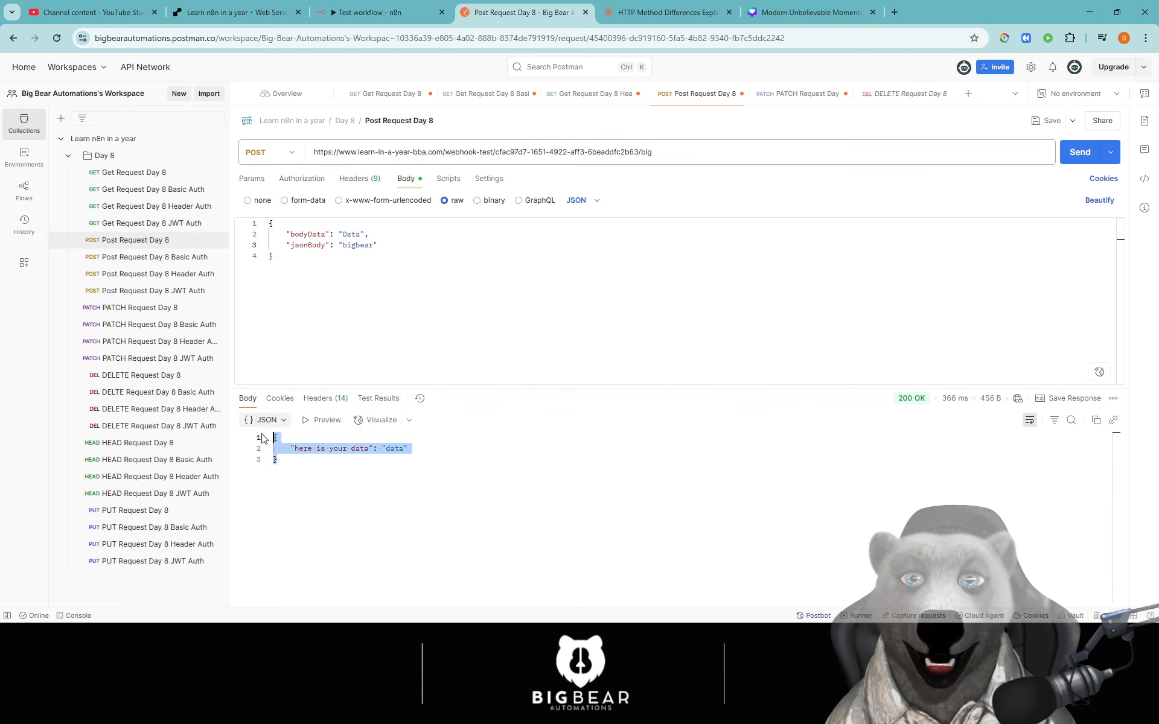
left_click(418, 484)
left_click(390, 19)
left_click(824, 137)
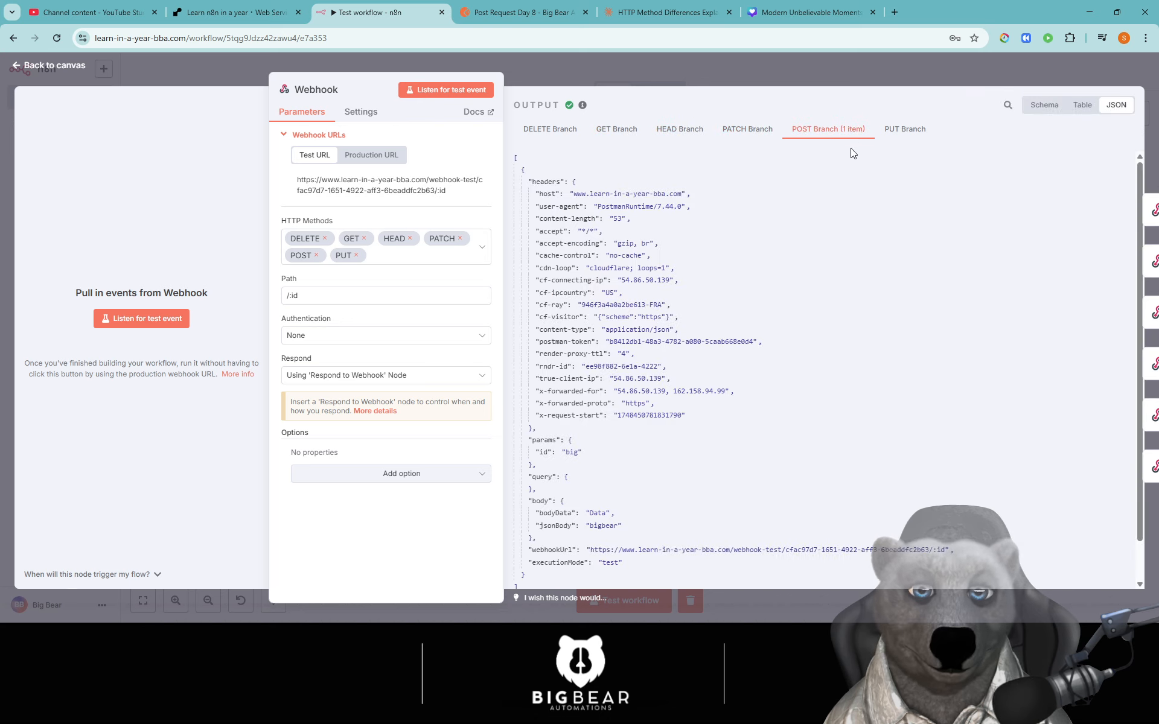
- Close the Webhook node panel and go back to Postman's Post Request Day 8
scroll(680, 318, "down", 1)
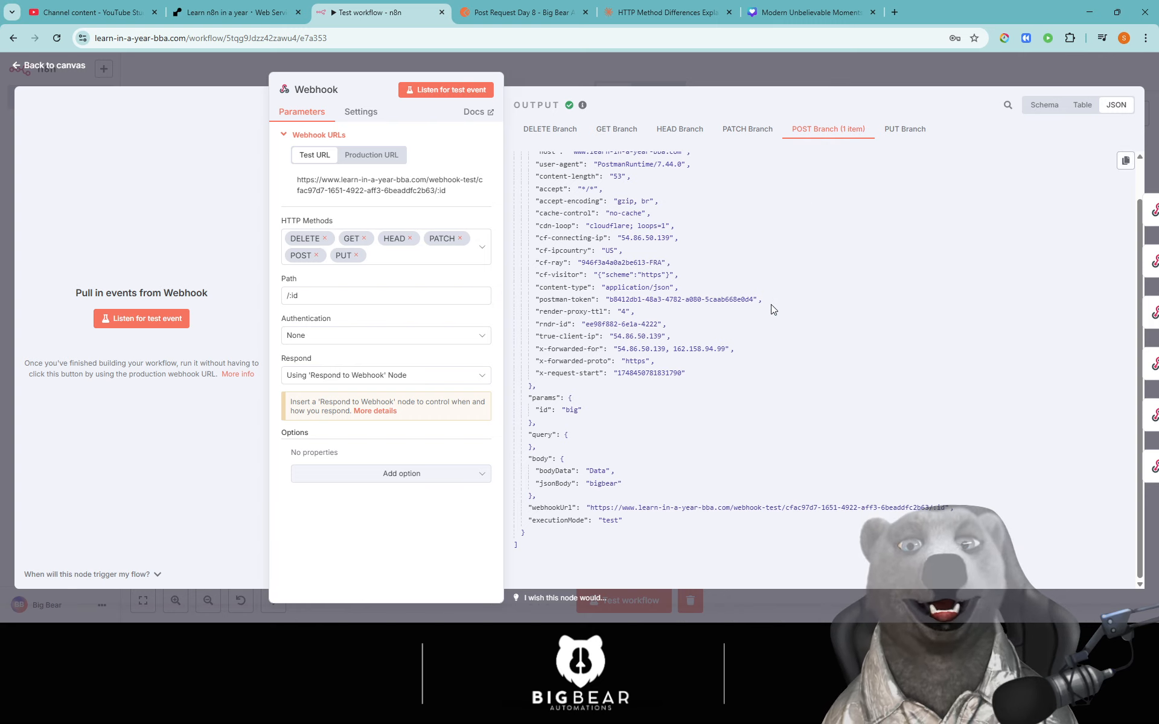
left_click(596, 67)
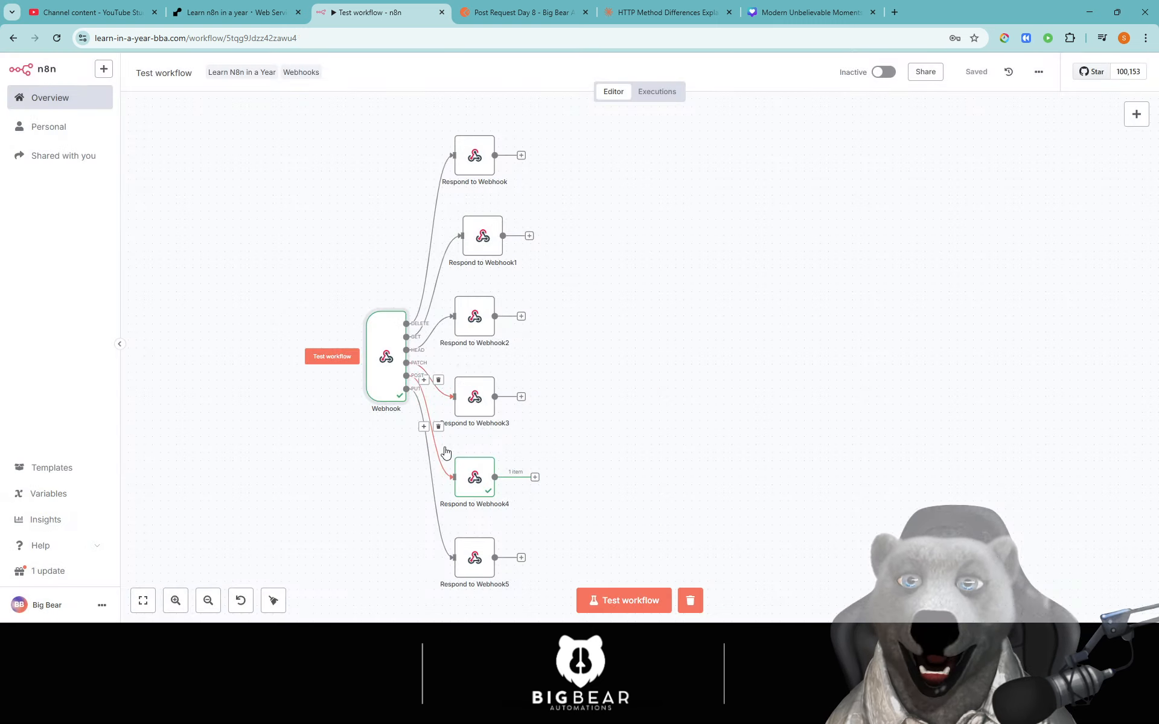
left_click(506, 13)
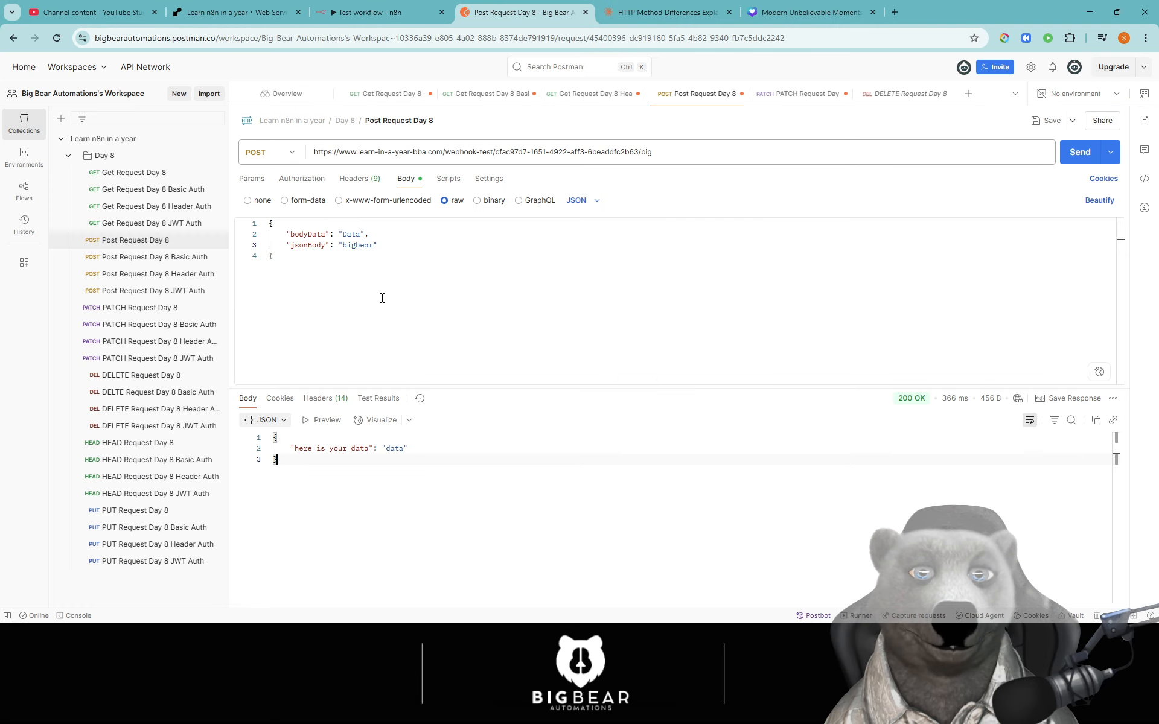
- Point PATCH Request Day 8 at the n8n test URL, replacing :id with 'big', and save it
left_click(143, 308)
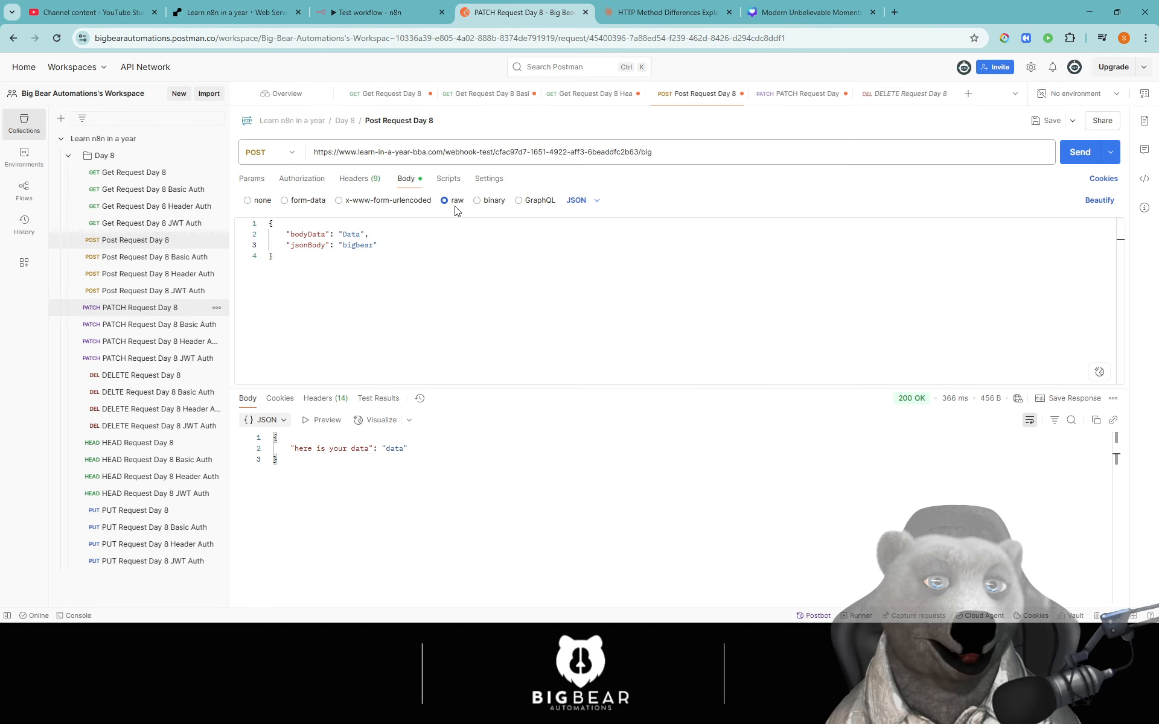
triple_click(650, 152)
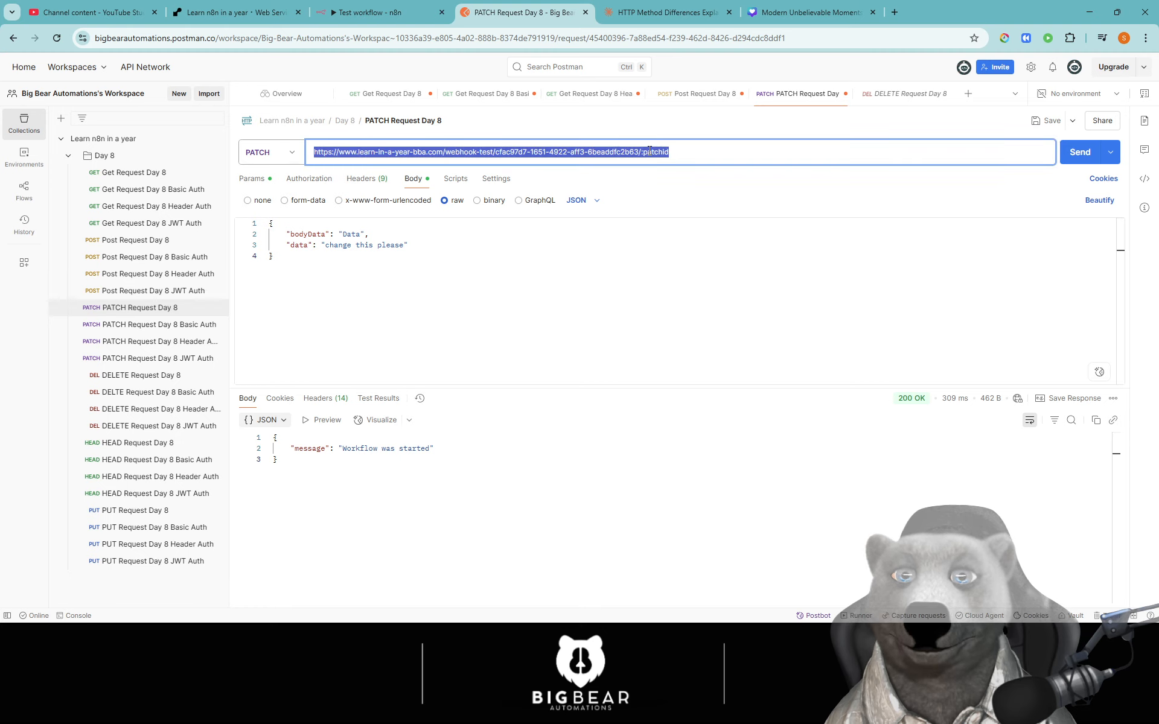
key("ctrl+v")
double_click(639, 151)
type("b")
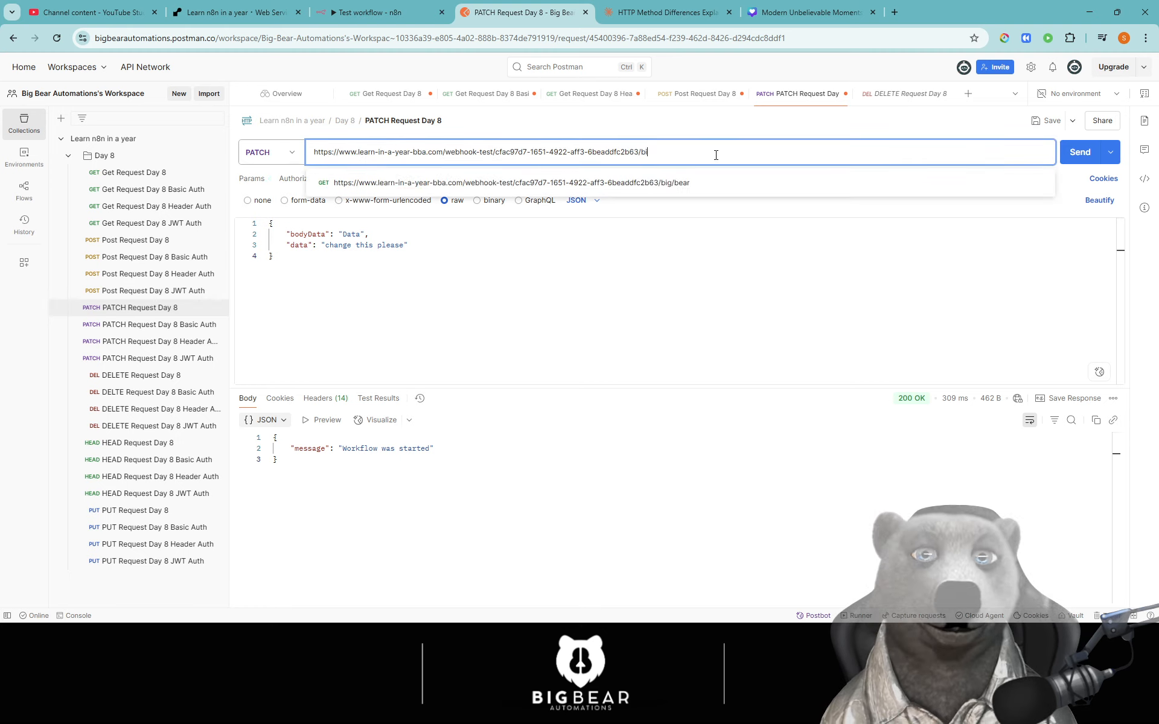
left_click(706, 122)
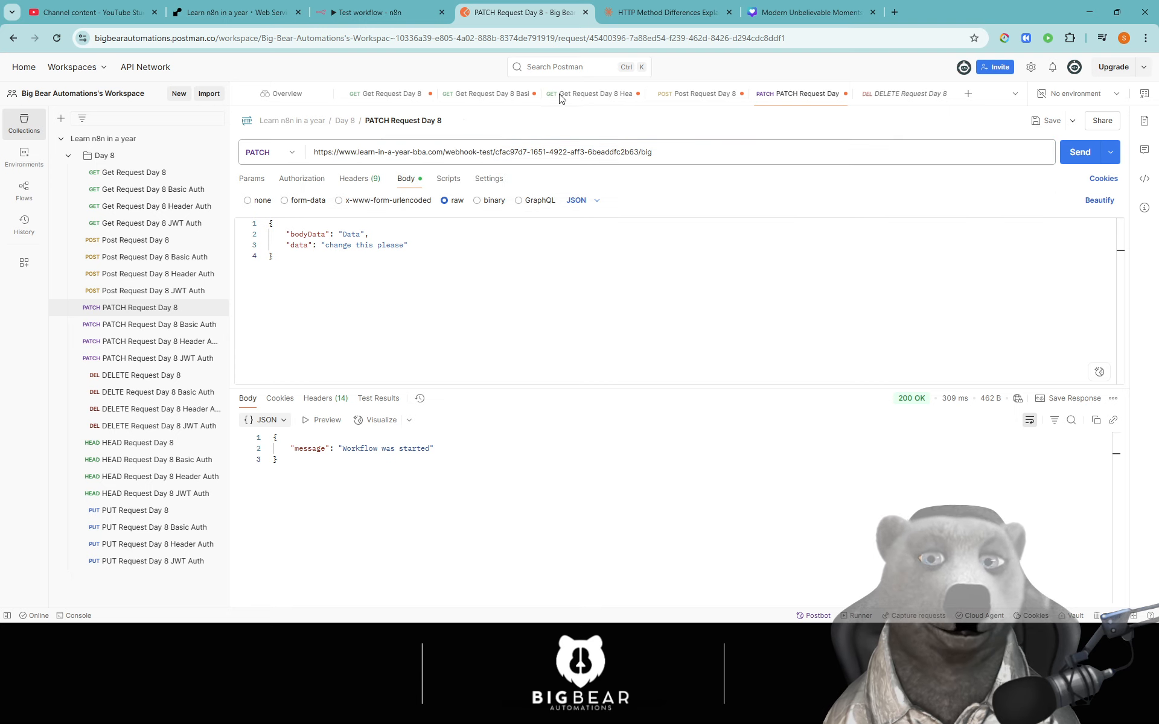
left_click(1041, 124)
- Start n8n's test listener, send the PATCH request, and confirm the run reaches Respond to Webhook3
left_click(388, 12)
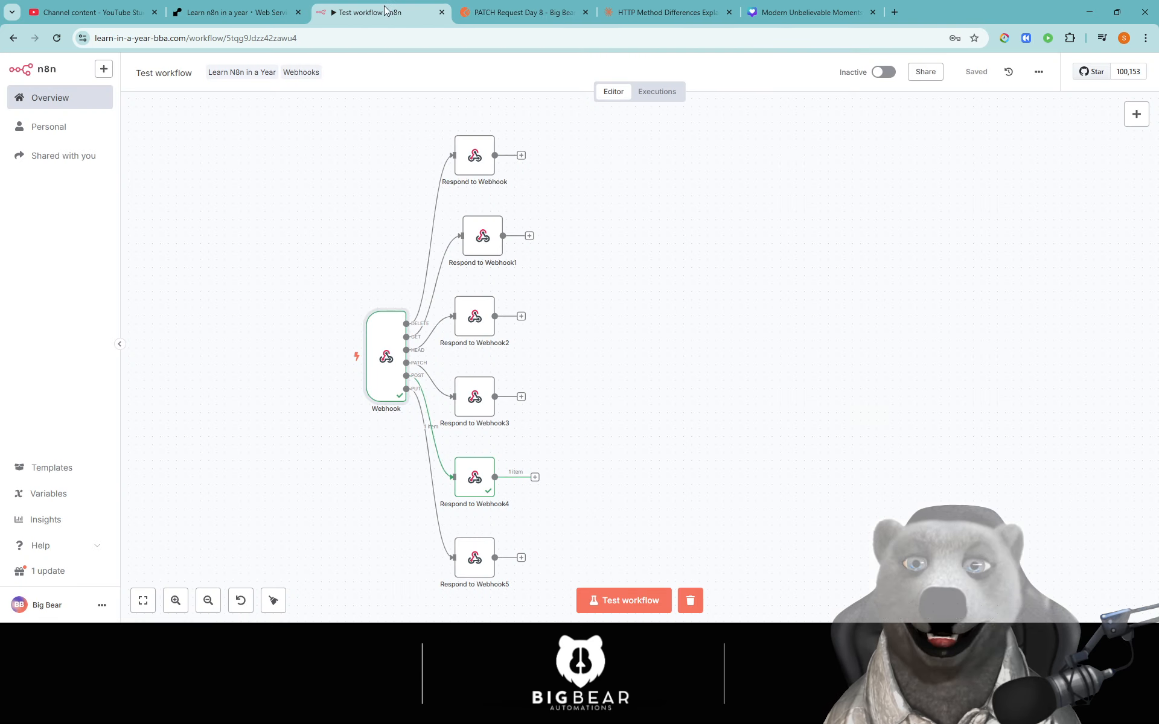
left_click(610, 600)
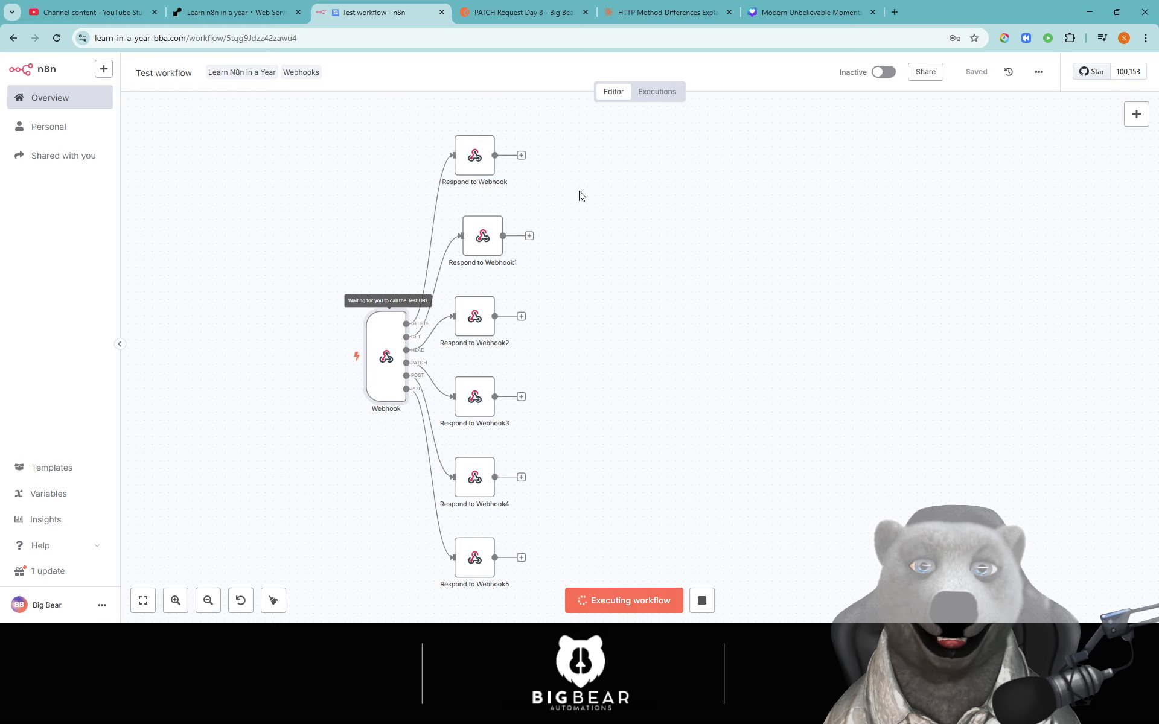
left_click(548, 14)
left_click(1081, 153)
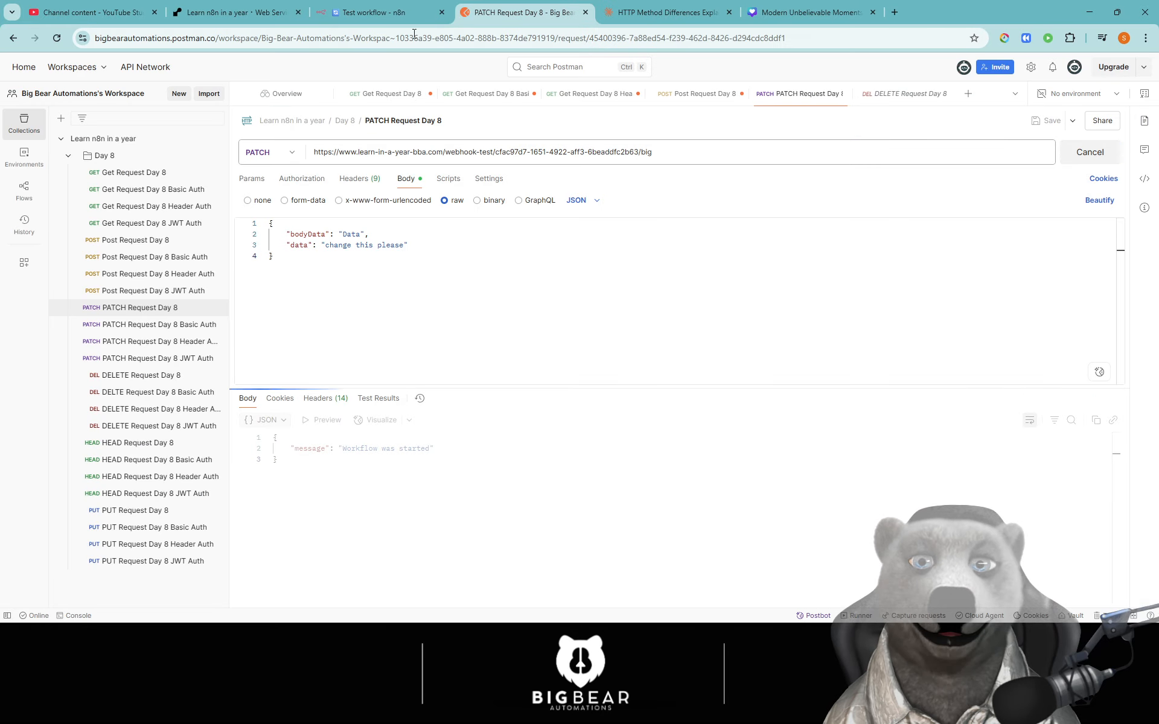
left_click(407, 10)
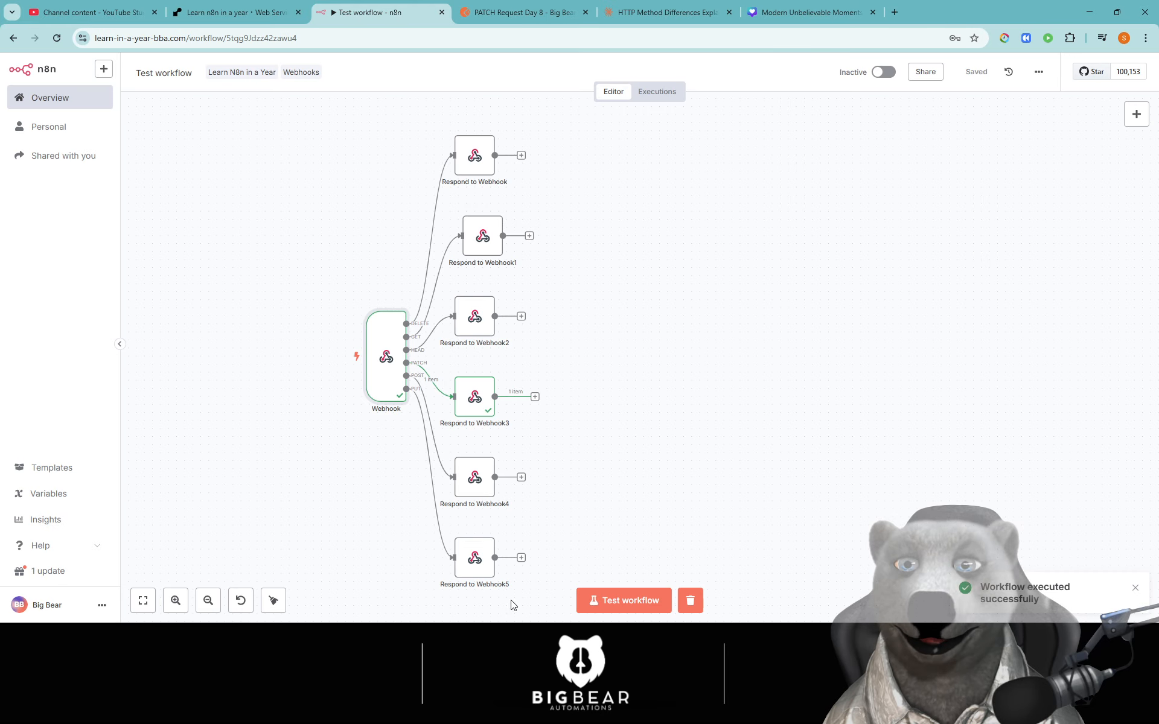
- Drag Respond to Webhook1 slightly left to line it up with the other response nodes
scroll(678, 362, "down", 3)
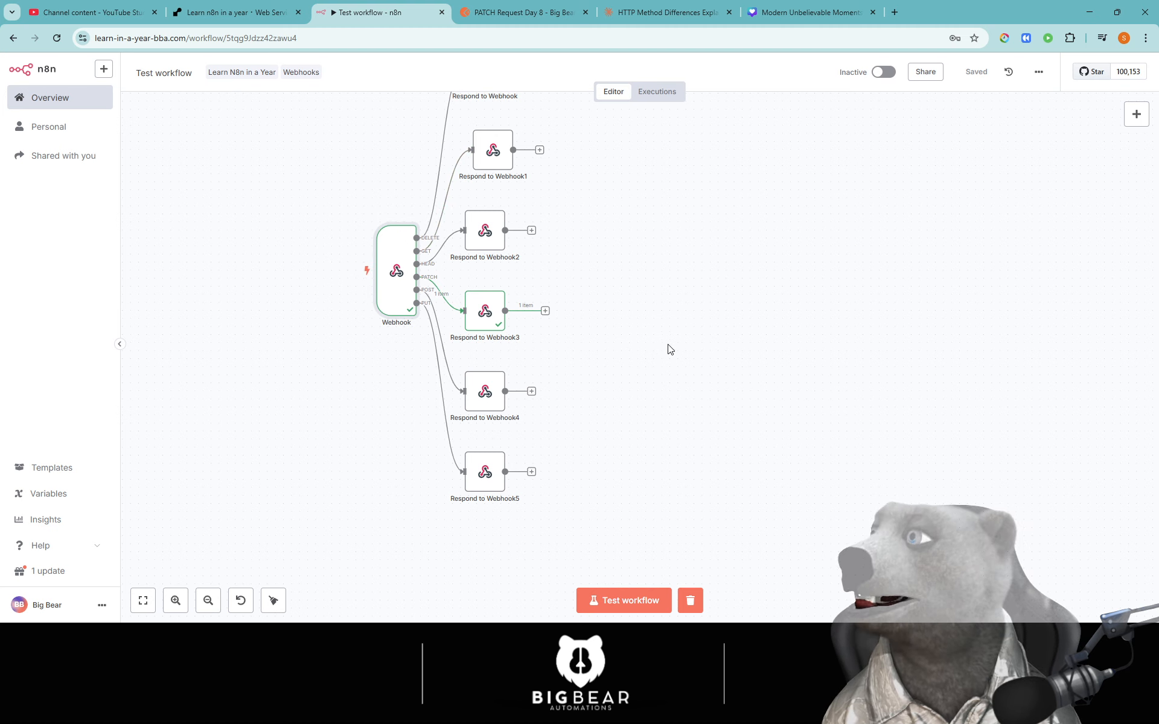
scroll(657, 378, "up", 1)
left_click_drag(673, 295, 678, 343)
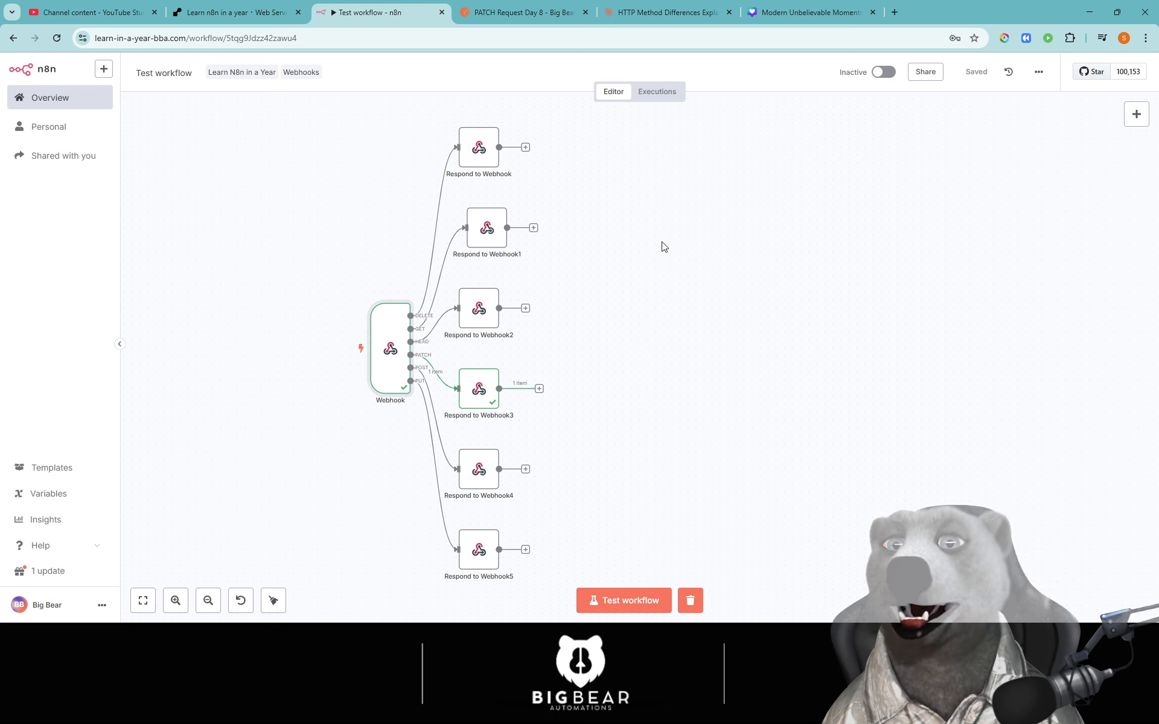
scroll(297, 477, "down", 1)
scroll(374, 401, "down", 4)
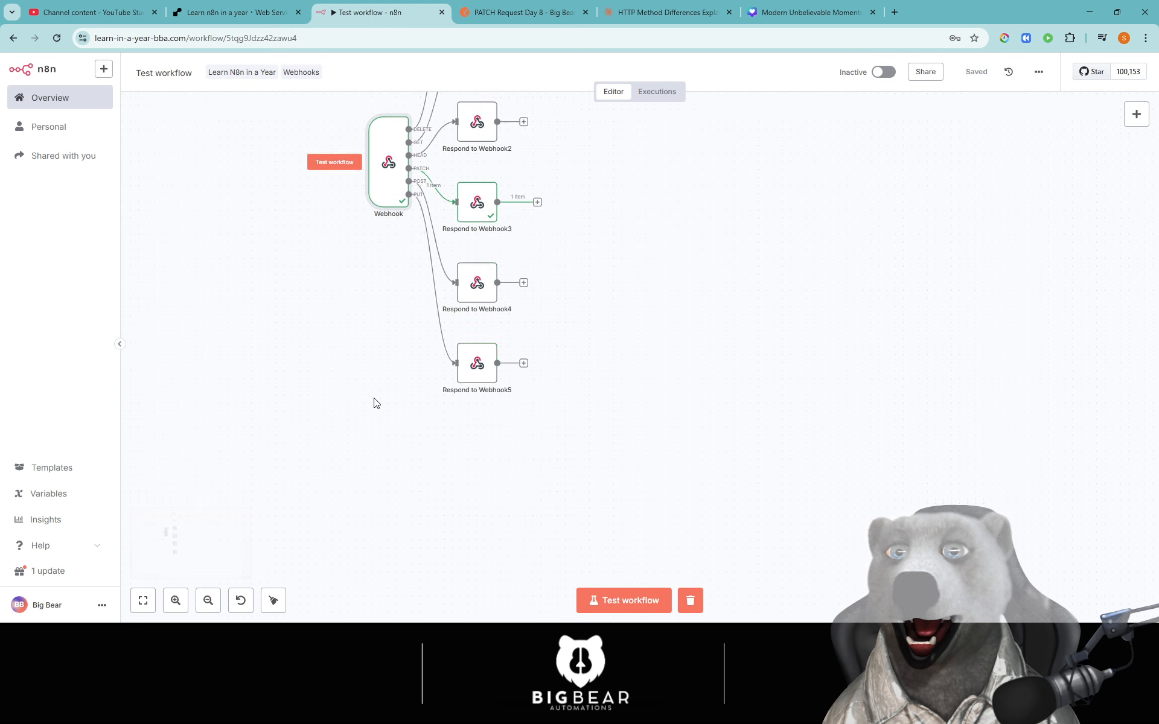
scroll(378, 395, "up", 4)
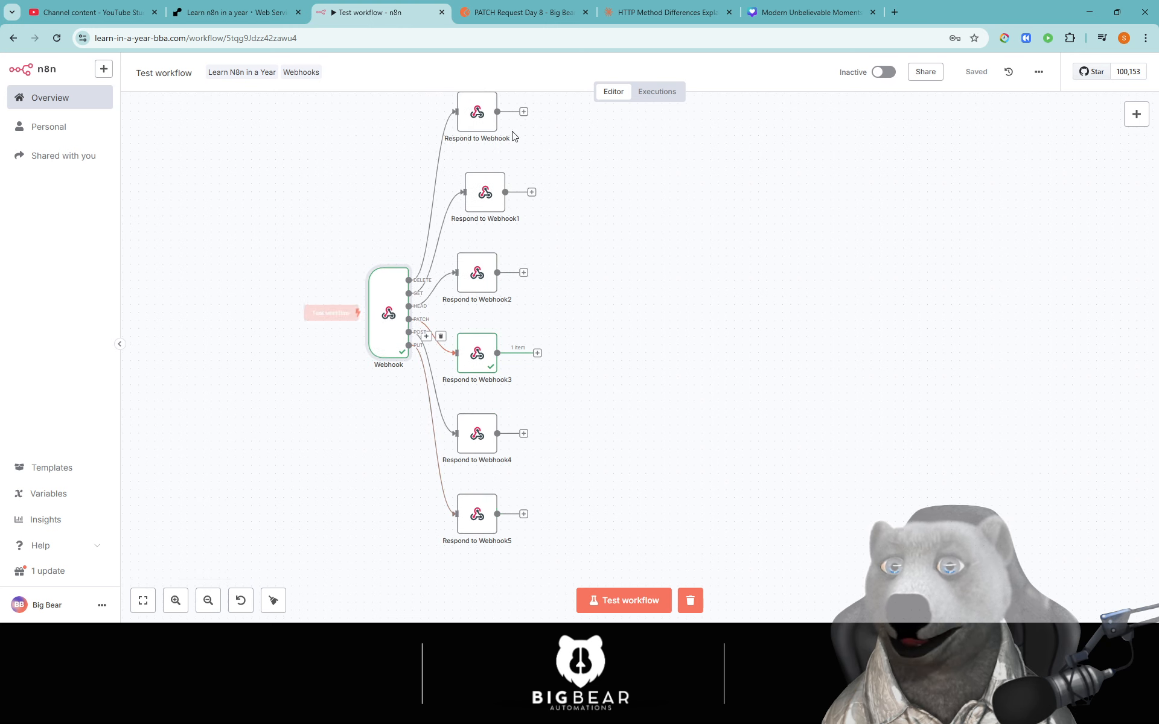
right_click(339, 350)
left_click(274, 251)
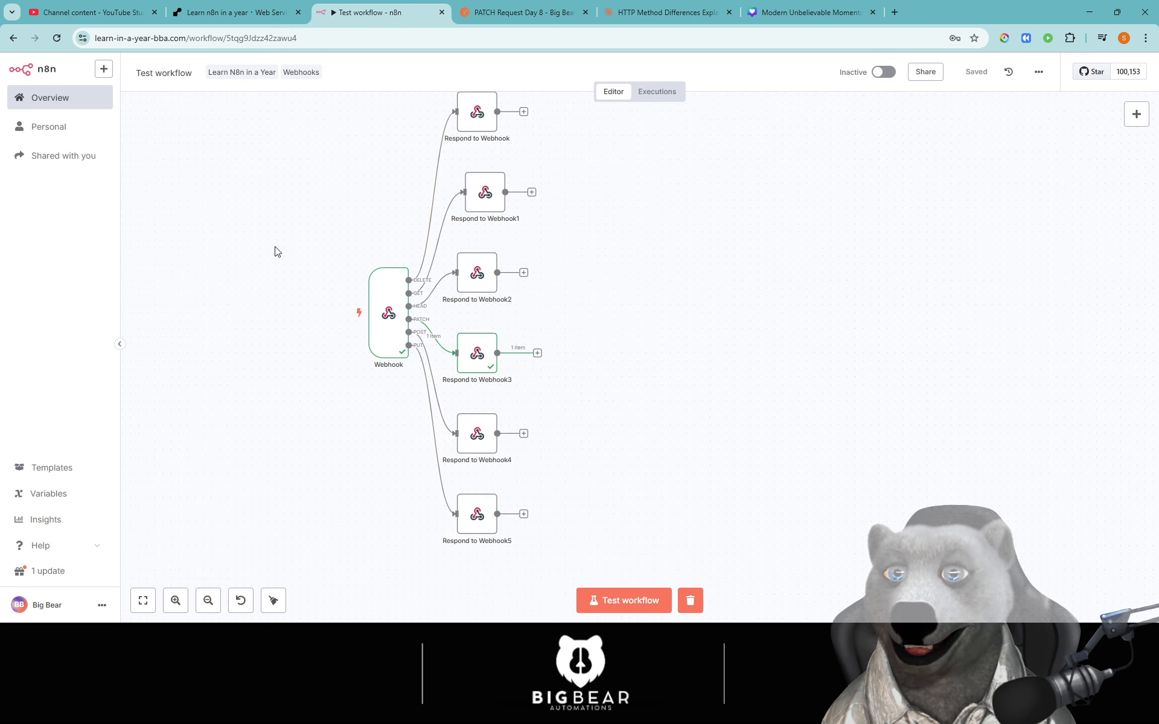
scroll(298, 293, "up", 1)
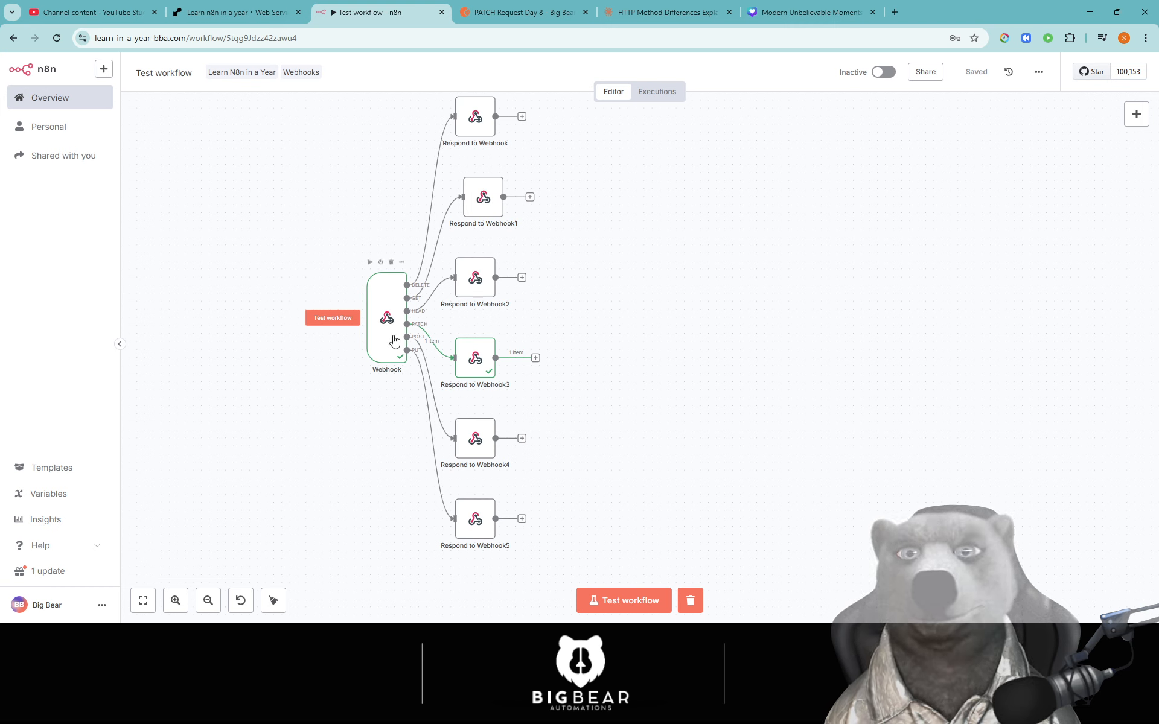
mouse_move(477, 491)
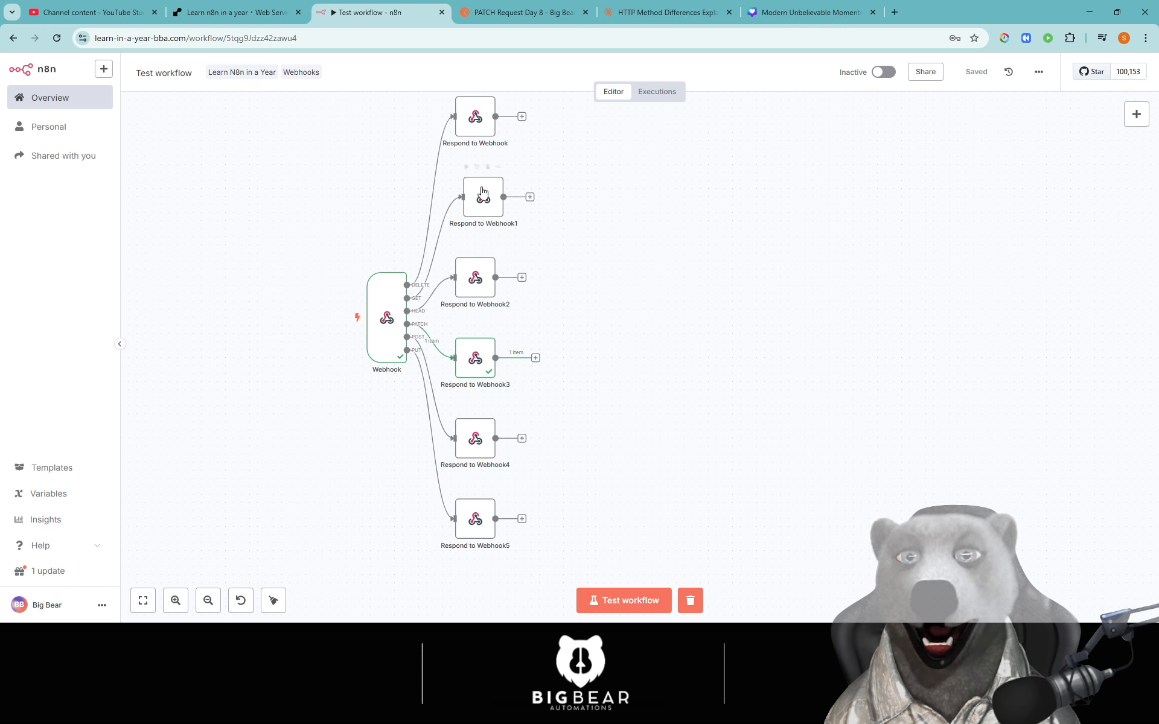
left_click_drag(488, 200, 480, 199)
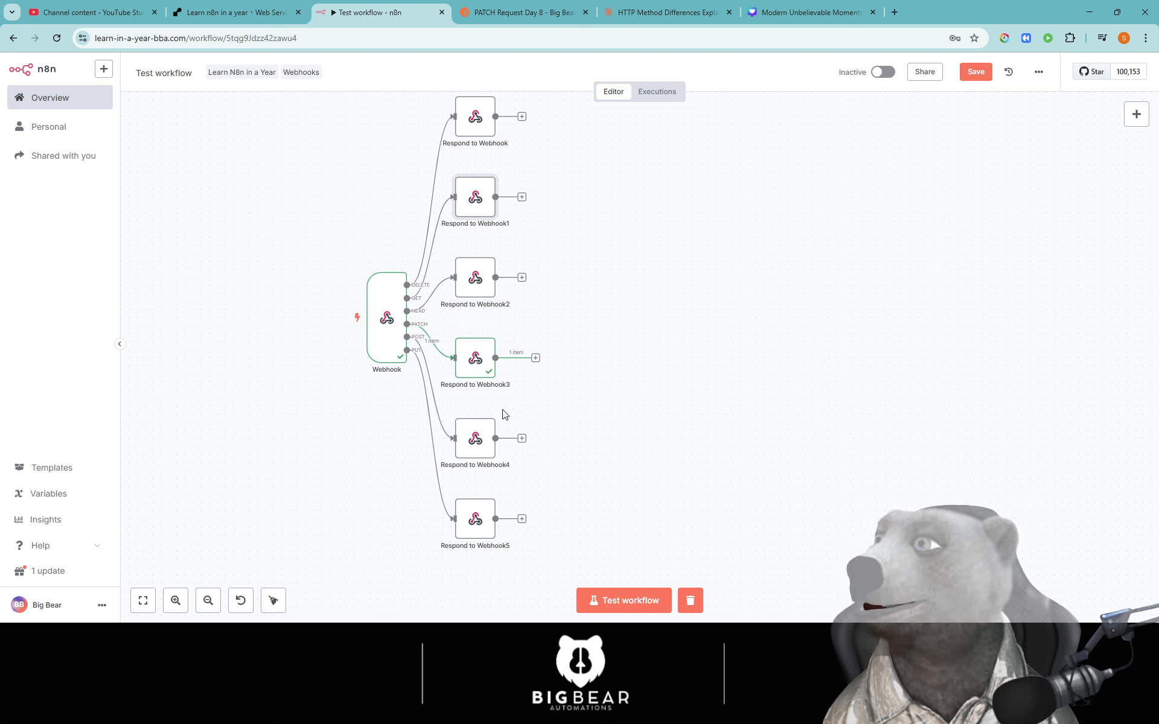
mouse_move(380, 373)
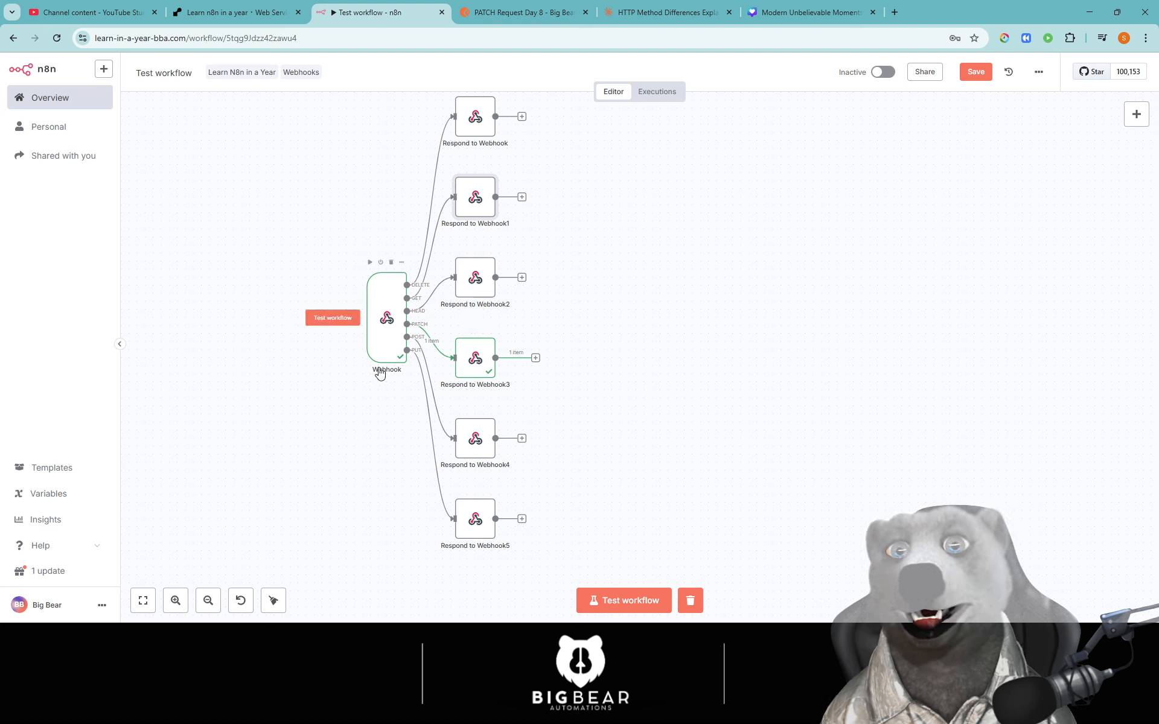